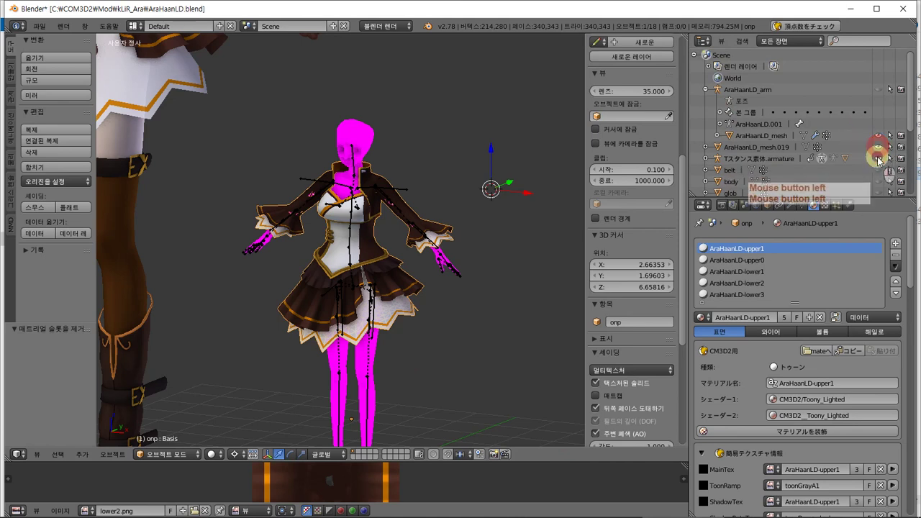
# Hide the AraHaanLD_mesh object and collapse the AraHaanLD_arm hierarchy in the outliner.
pyautogui.click(878, 158)
pyautogui.click(878, 158)
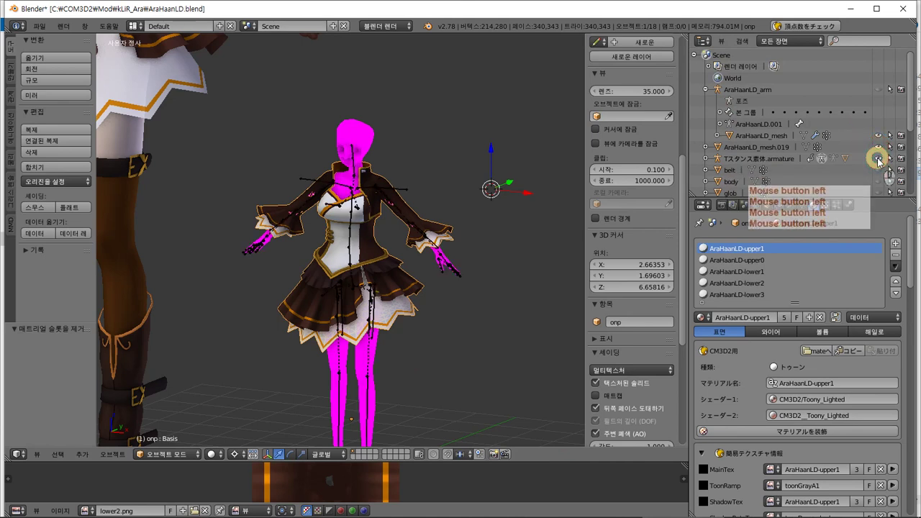
pyautogui.click(879, 147)
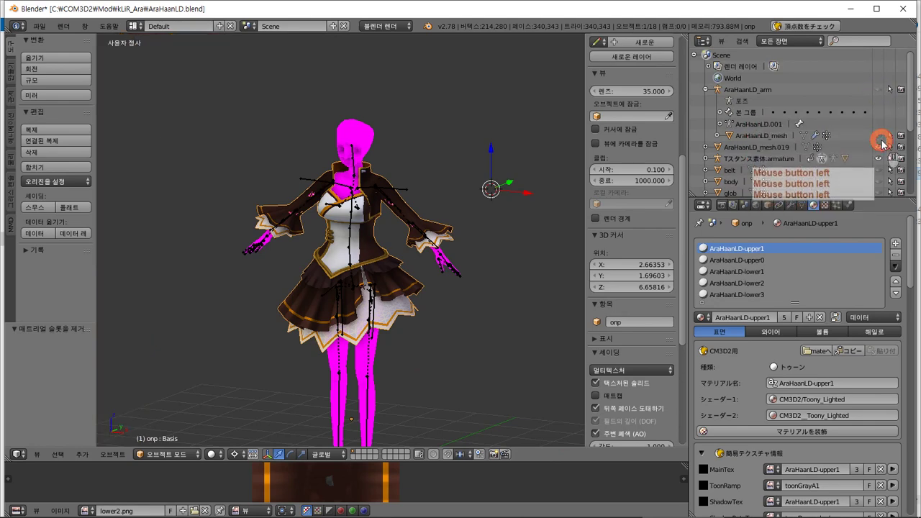
pyautogui.click(706, 91)
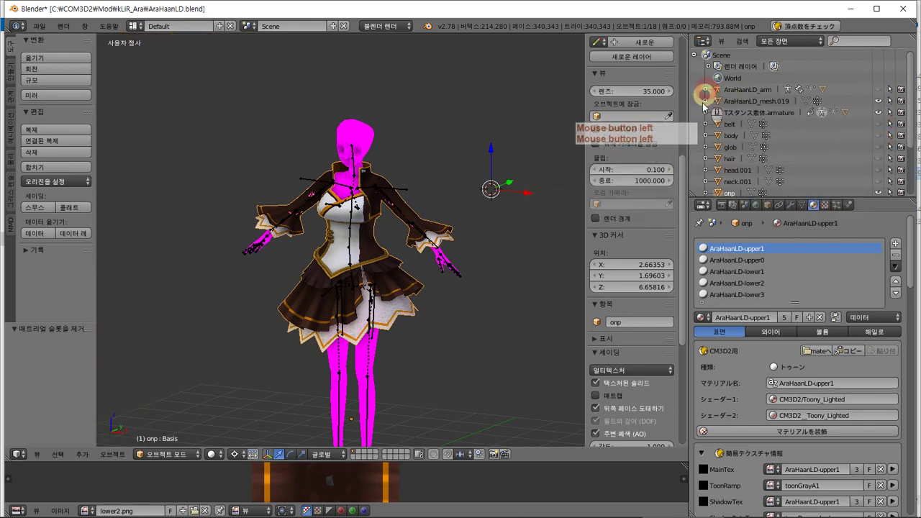
pyautogui.moveTo(388, 273); pyautogui.dragTo(412, 234, button='middle')
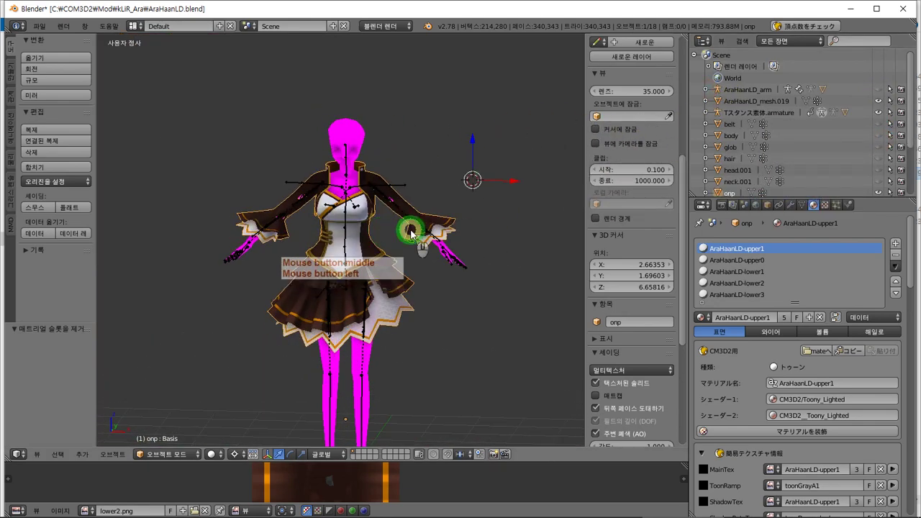
pyautogui.click(39, 26)
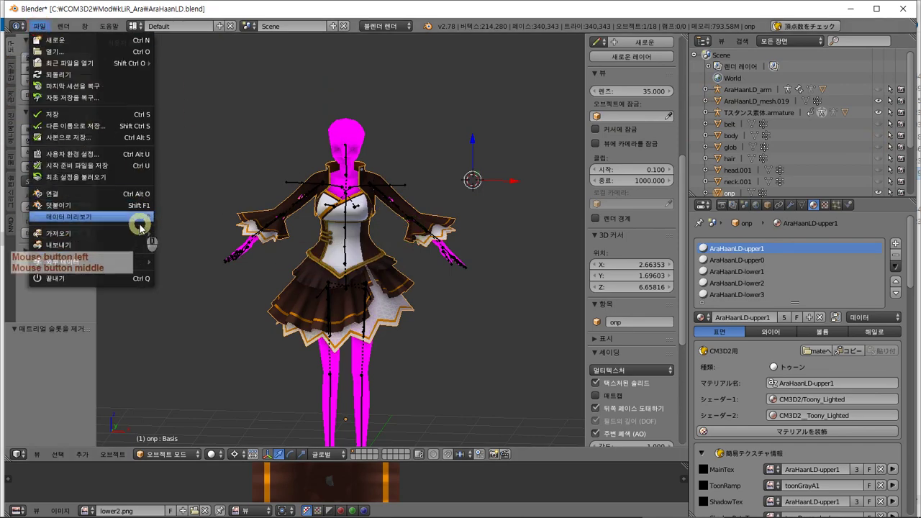
pyautogui.click(108, 234)
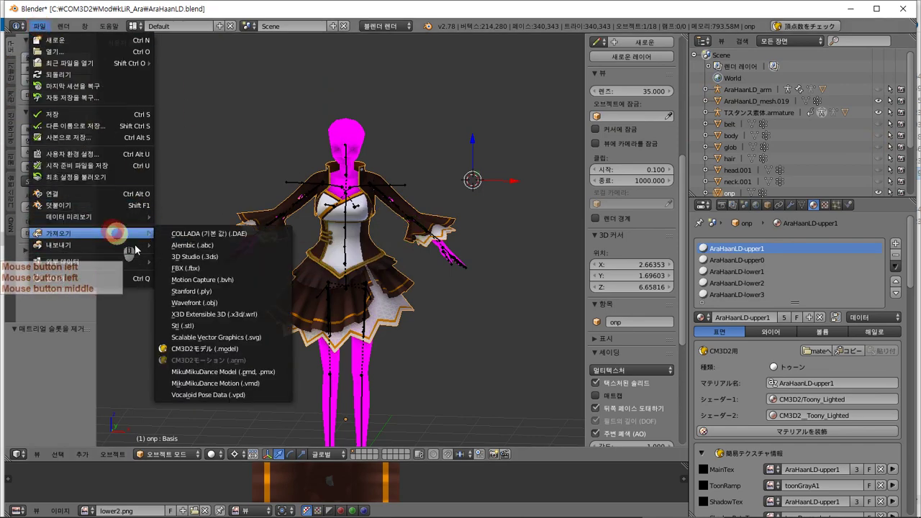
pyautogui.click(266, 349)
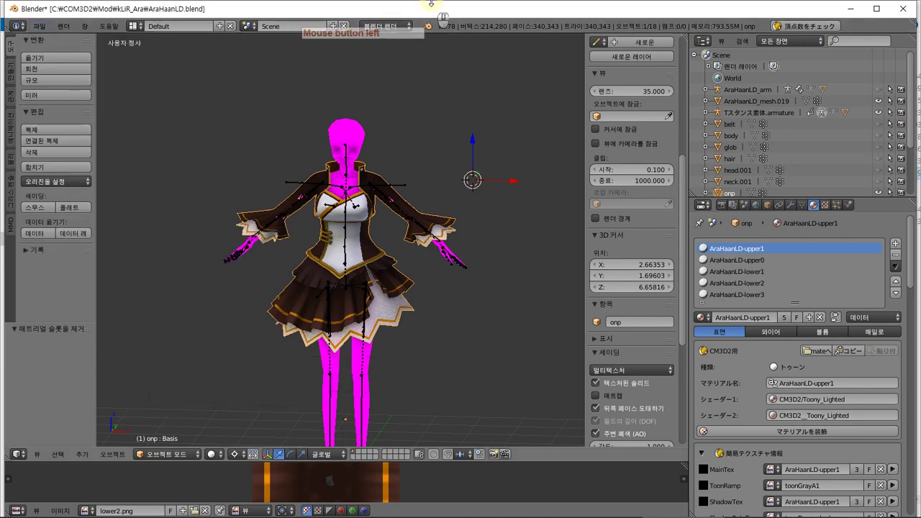
pyautogui.moveTo(389, 207); pyautogui.dragTo(216, 131, button='middle')
# Start a CM3D2 model (.model) import and browse up from the GameData folder to the root of the C: drive.
pyautogui.click(38, 26)
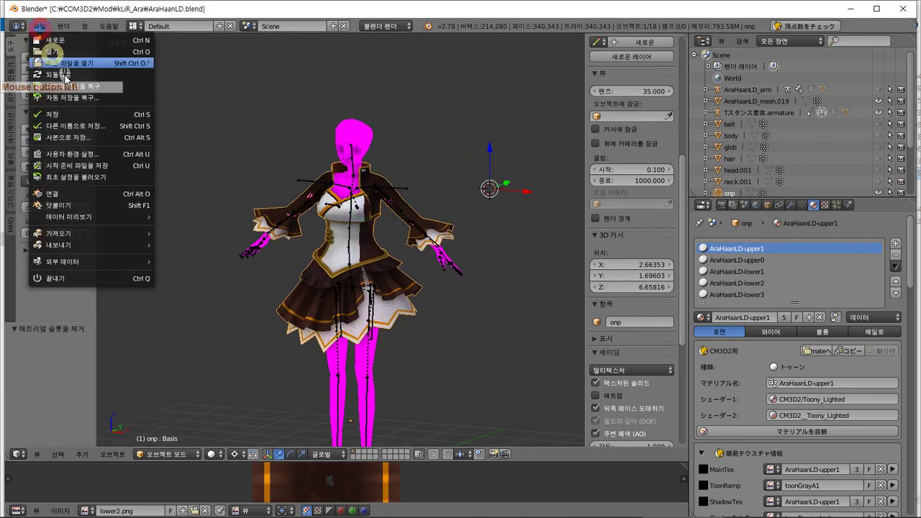
pyautogui.click(115, 234)
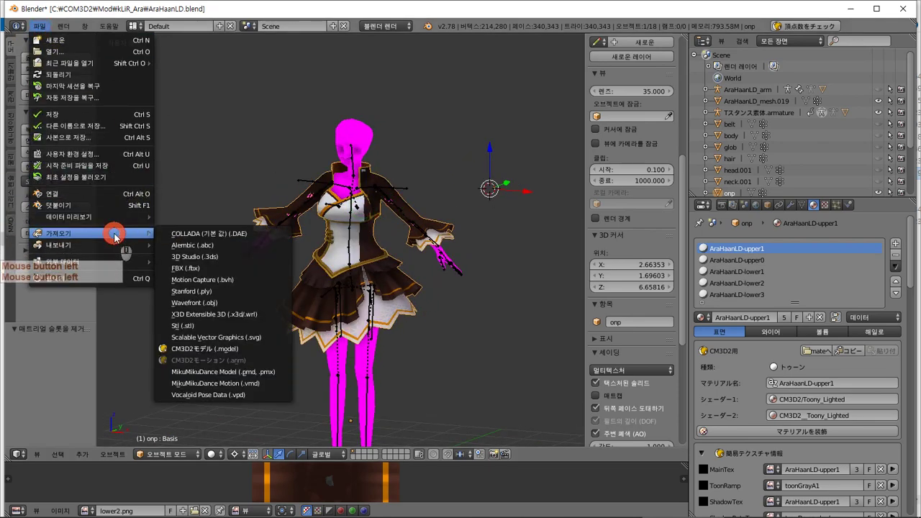
pyautogui.click(216, 347)
pyautogui.moveTo(137, 165); pyautogui.dragTo(171, 254)
pyautogui.moveTo(115, 245); pyautogui.dragTo(123, 270)
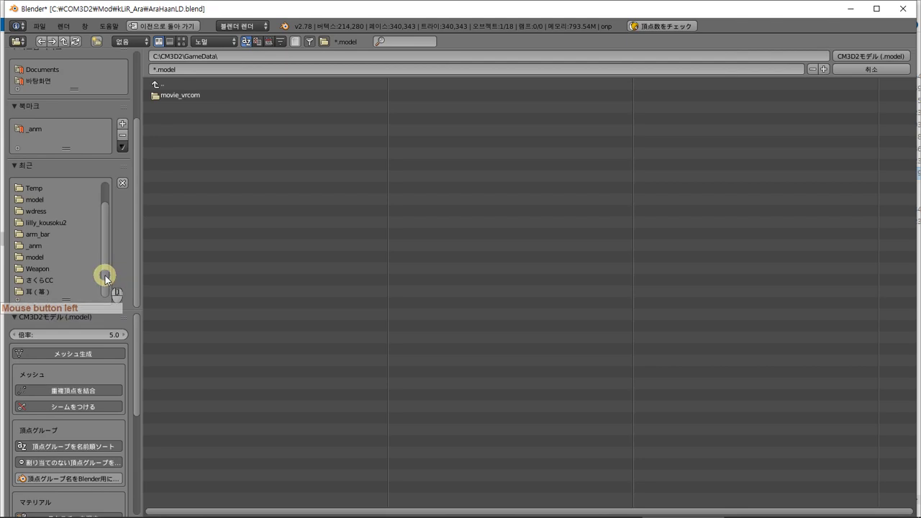
pyautogui.scroll(2, 81, 264)
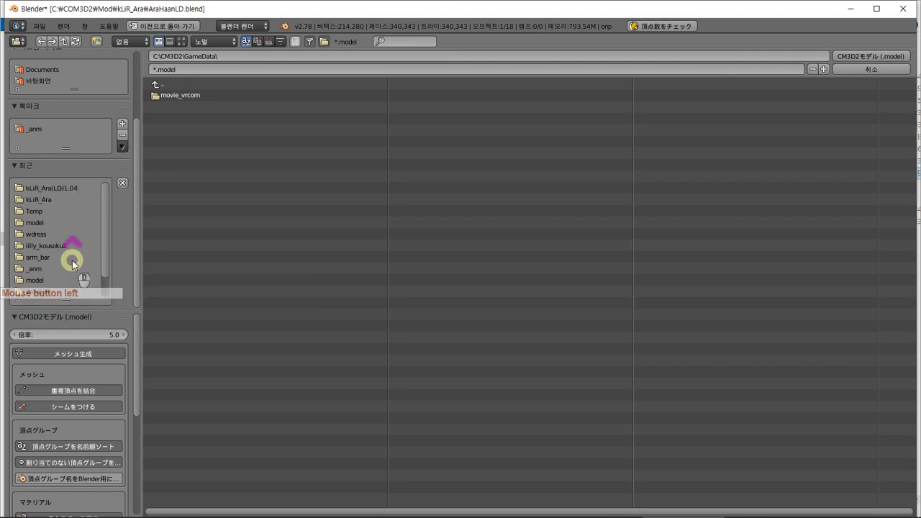
pyautogui.click(194, 84)
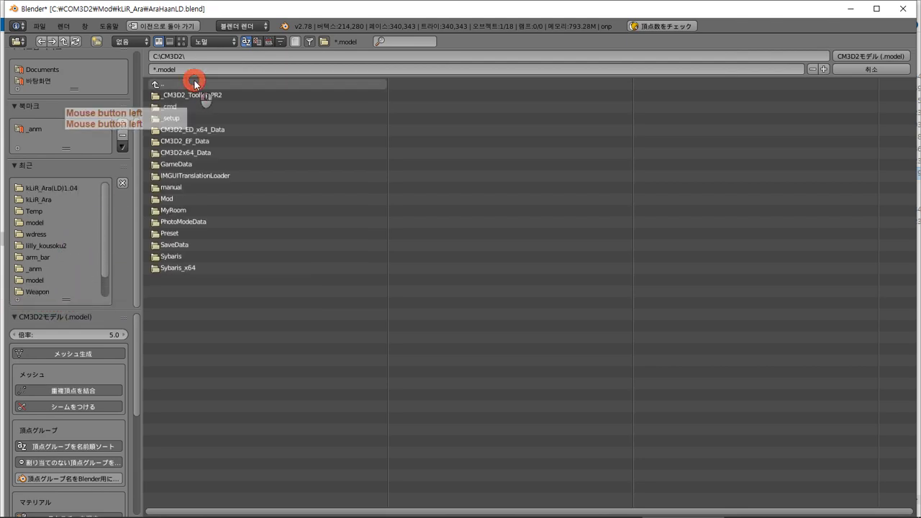
pyautogui.click(195, 85)
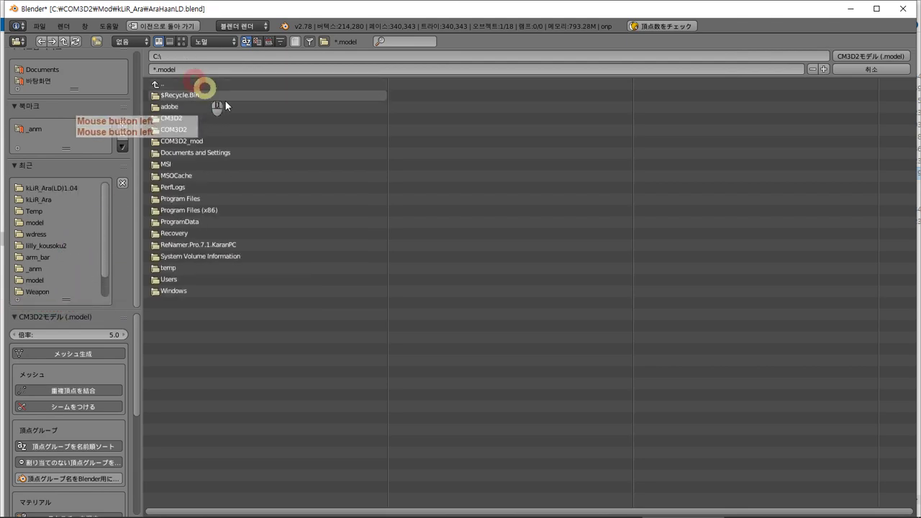
pyautogui.click(188, 92)
pyautogui.click(185, 85)
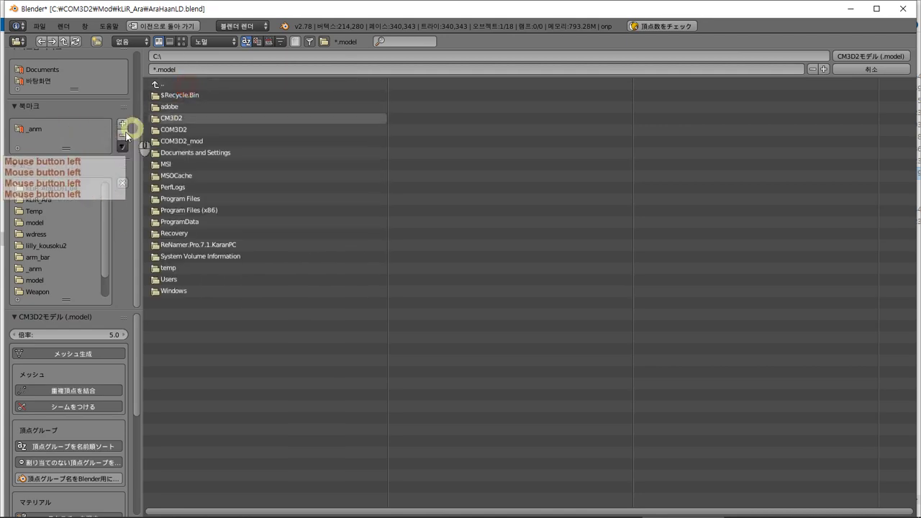
# Look through D:\COM3D2_mod - not use and C:\COM3D2_mod for the folder holding the original game models.
pyautogui.scroll(4, 129, 133)
pyautogui.click(70, 90)
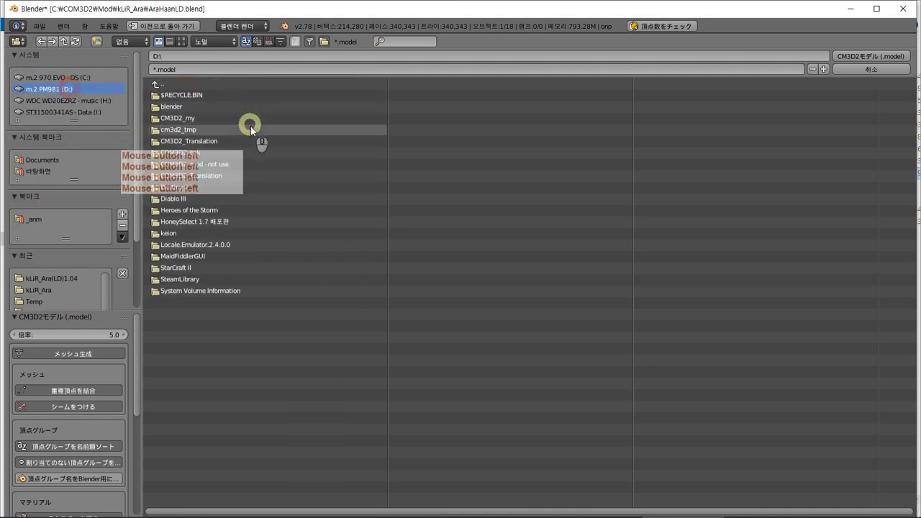
pyautogui.click(249, 165)
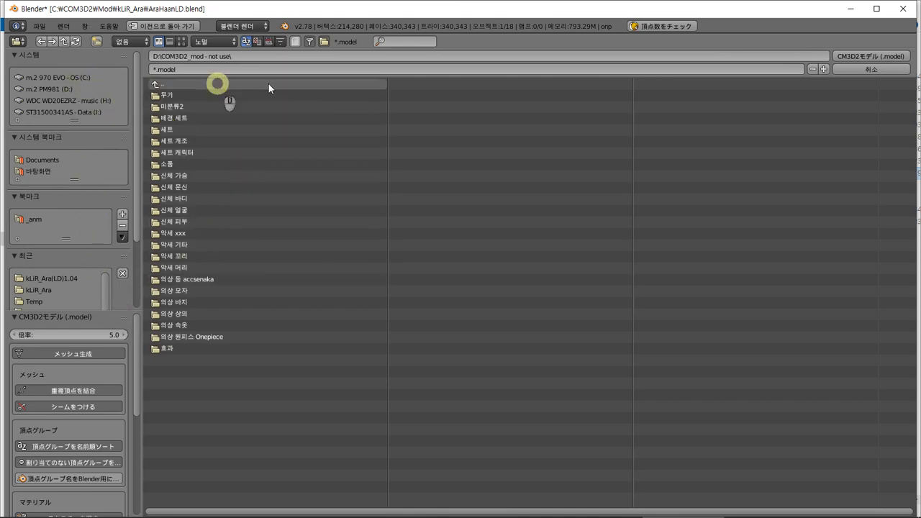
pyautogui.click(225, 85)
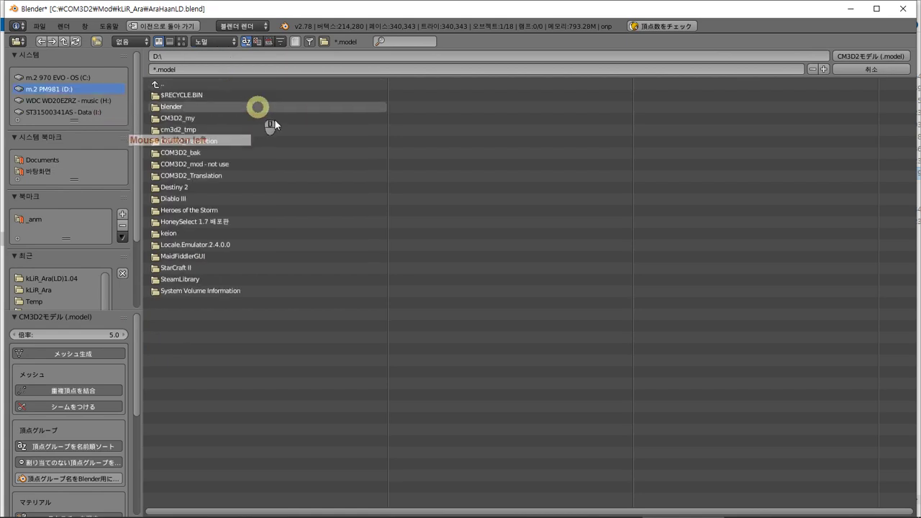
pyautogui.doubleClick(59, 78)
pyautogui.doubleClick(241, 139)
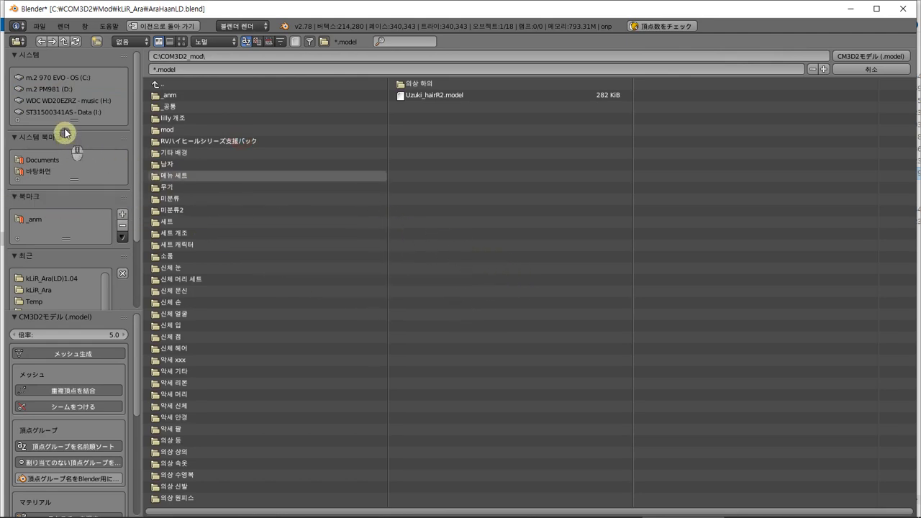
pyautogui.click(62, 89)
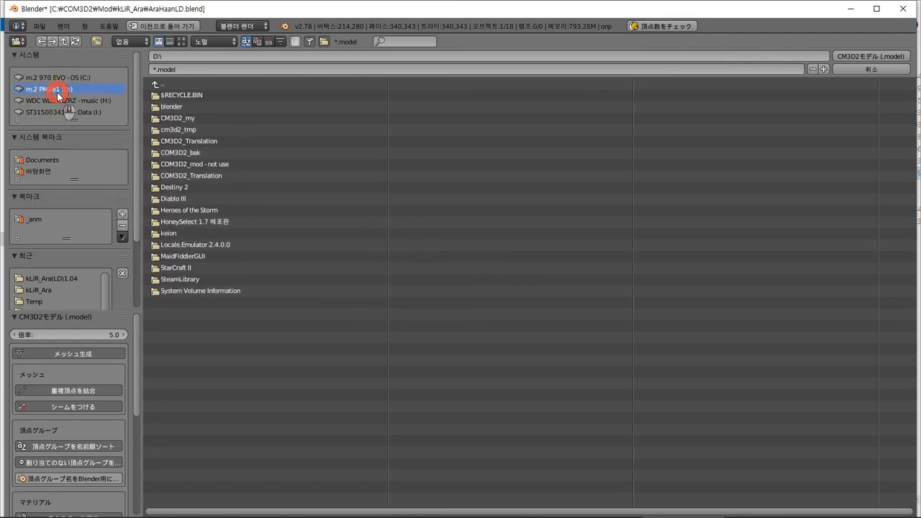
pyautogui.doubleClick(293, 167)
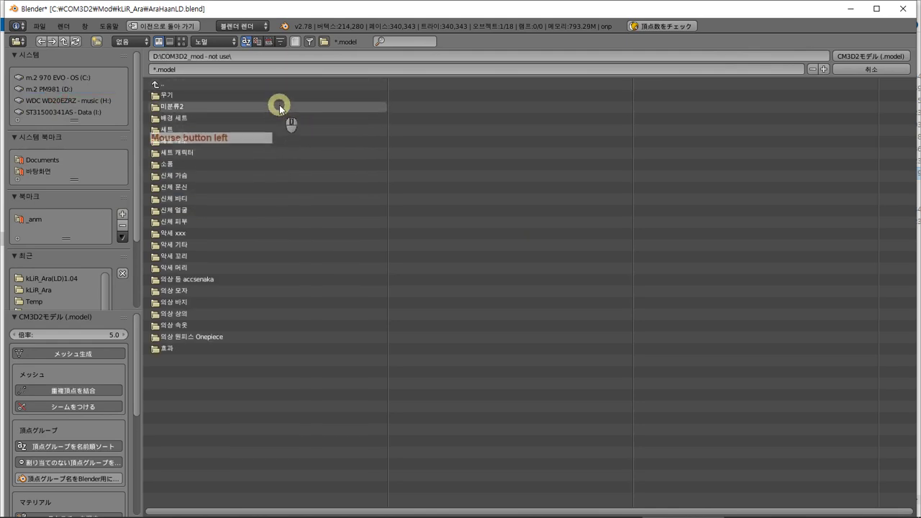
pyautogui.click(407, 154)
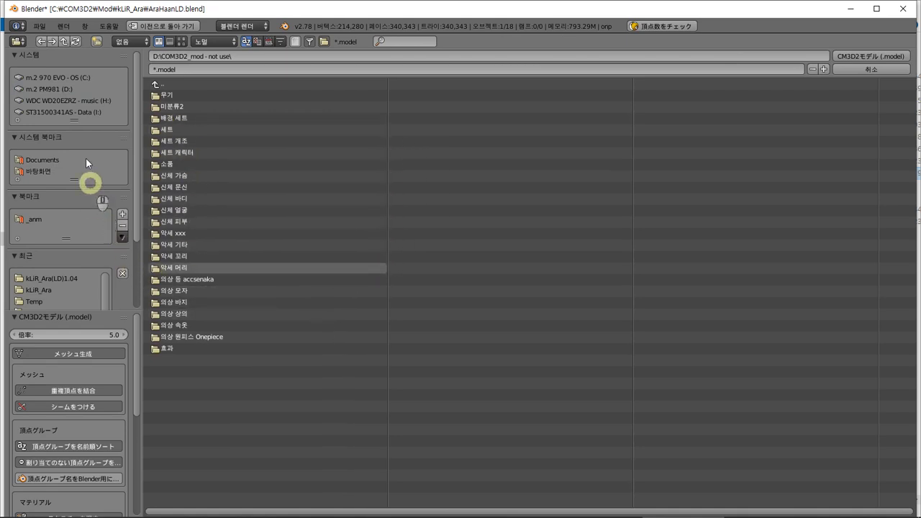
# Import dress241_onep.model from H:\COM3D2_mod - not use\_게임원본\parts2\parts\dress\dress\dress241\model.
pyautogui.click(77, 101)
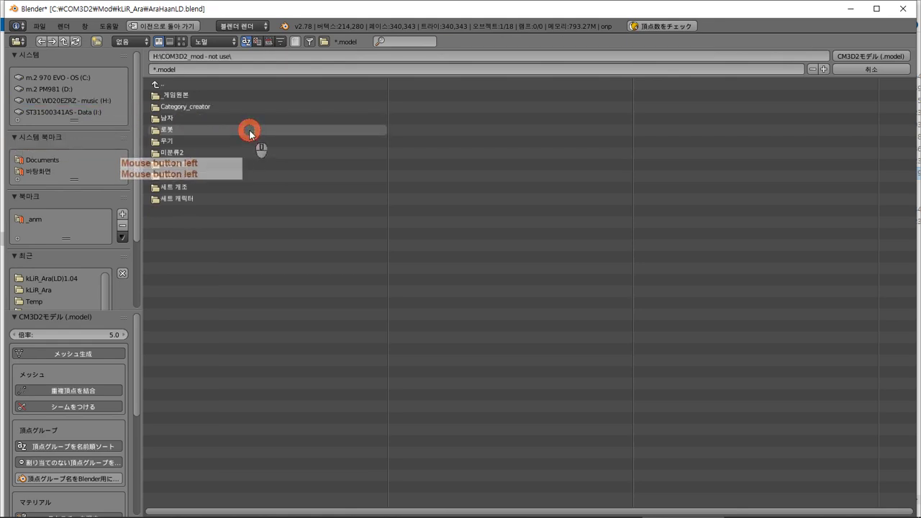
pyautogui.doubleClick(300, 98)
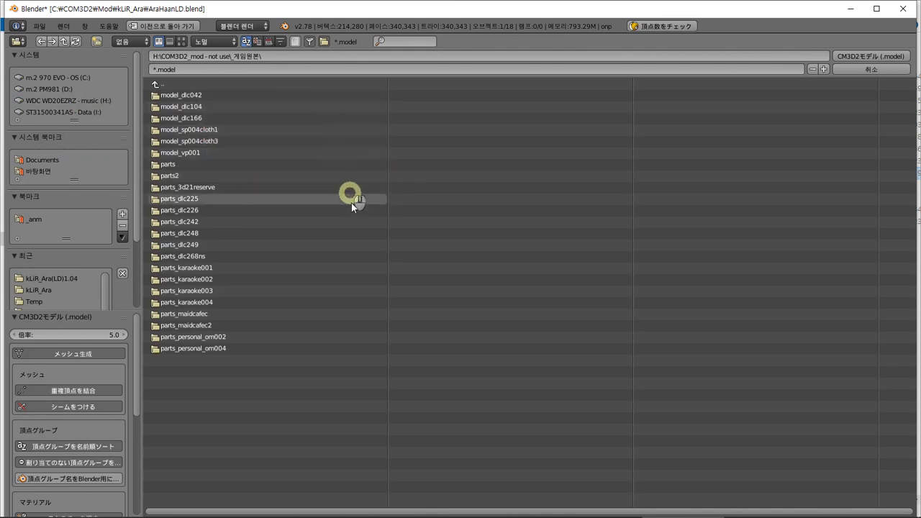
pyautogui.click(327, 174)
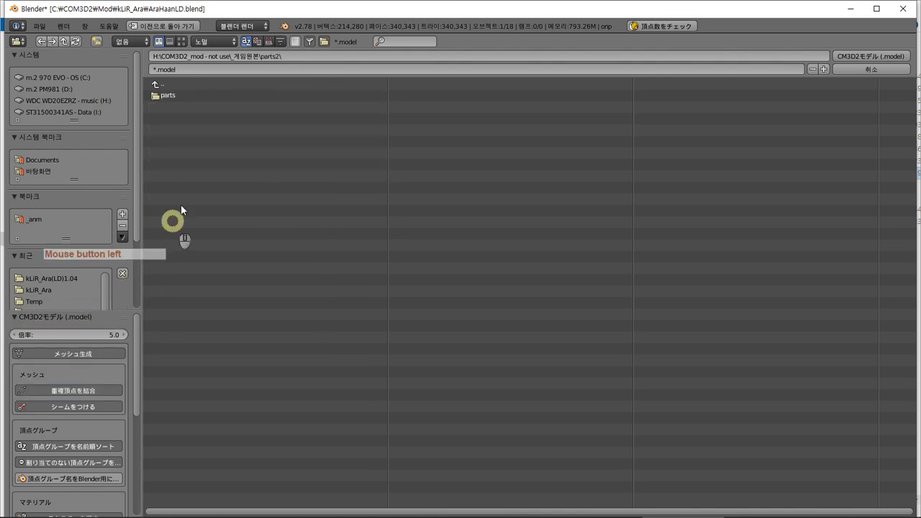
pyautogui.click(216, 95)
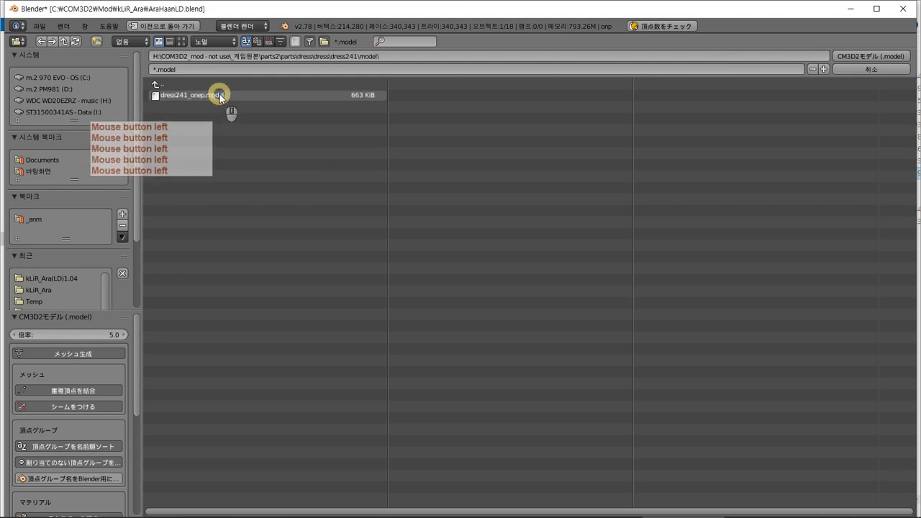
pyautogui.click(216, 94)
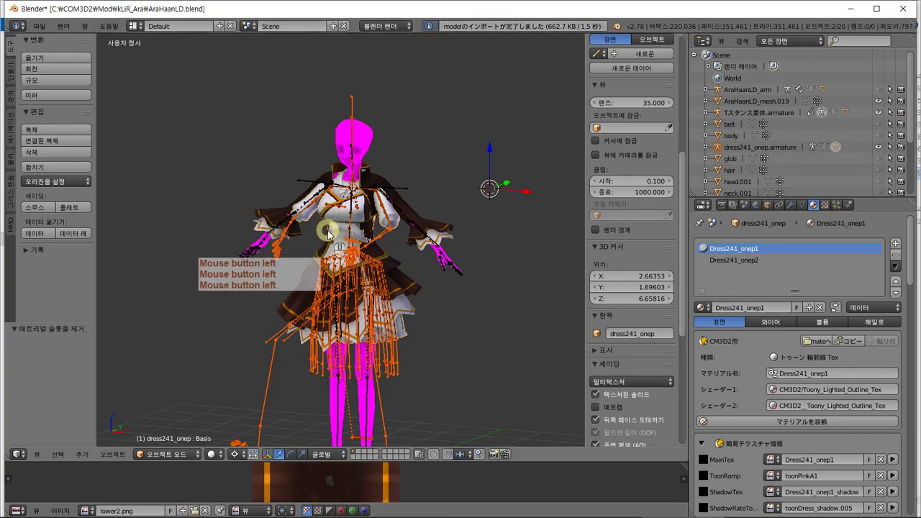
# Move the imported dress and its armature off to the side of the character, then delete them.
pyautogui.click(324, 238)
pyautogui.press('g')
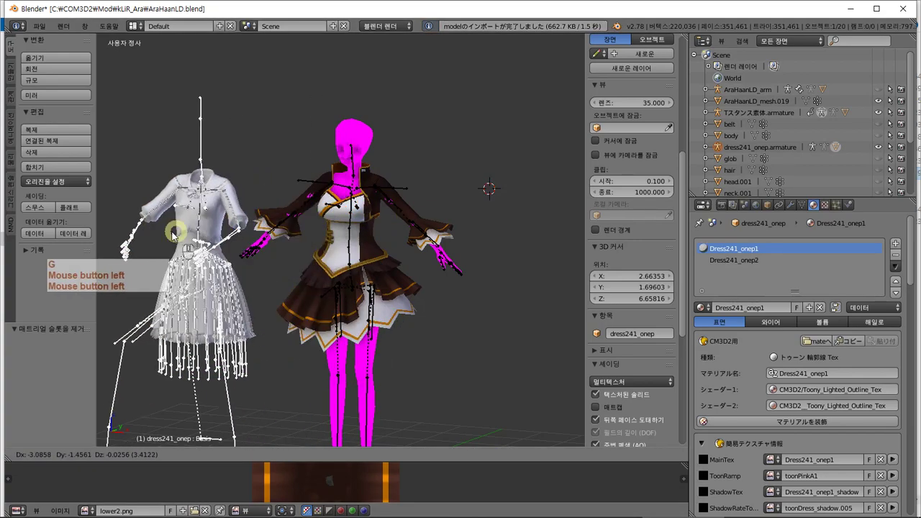
pyautogui.click(160, 232)
pyautogui.moveTo(214, 271)
pyautogui.mouseDown(button='middle')
pyautogui.moveTo(258, 290)
pyautogui.moveTo(282, 265)
pyautogui.moveTo(218, 280)
pyautogui.mouseUp(button='middle')
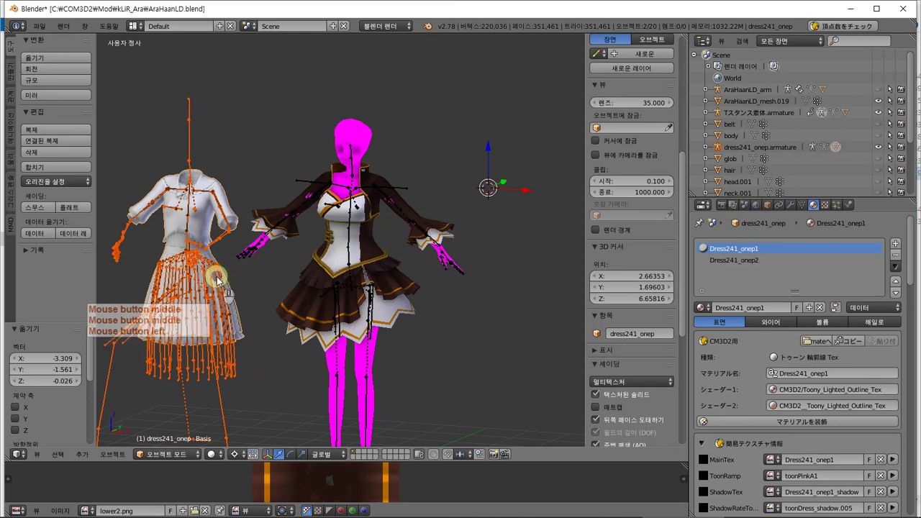
pyautogui.press('Delete')
pyautogui.press('Return')
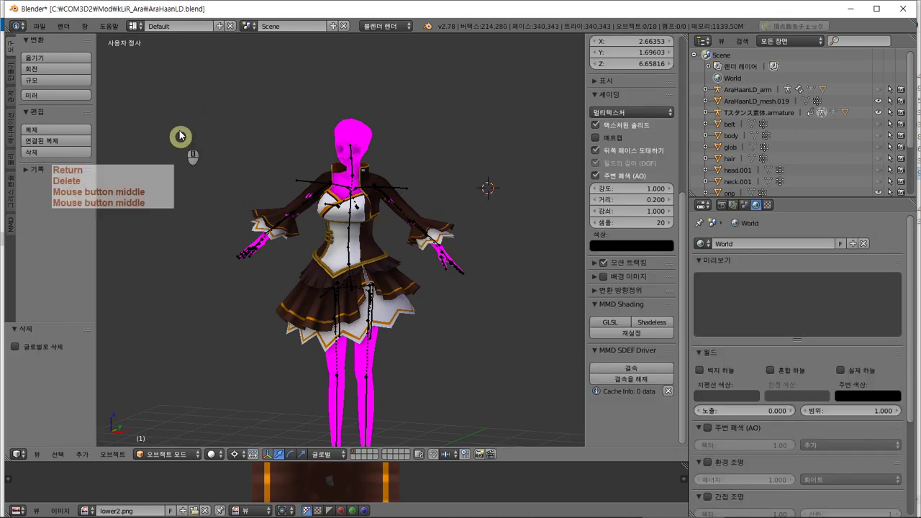
# Start another CM3D2 model import and go up from the dress241 model folder to H:\COM3D2_mod - not use\_게임원본.
pyautogui.click(40, 31)
pyautogui.moveTo(147, 235)
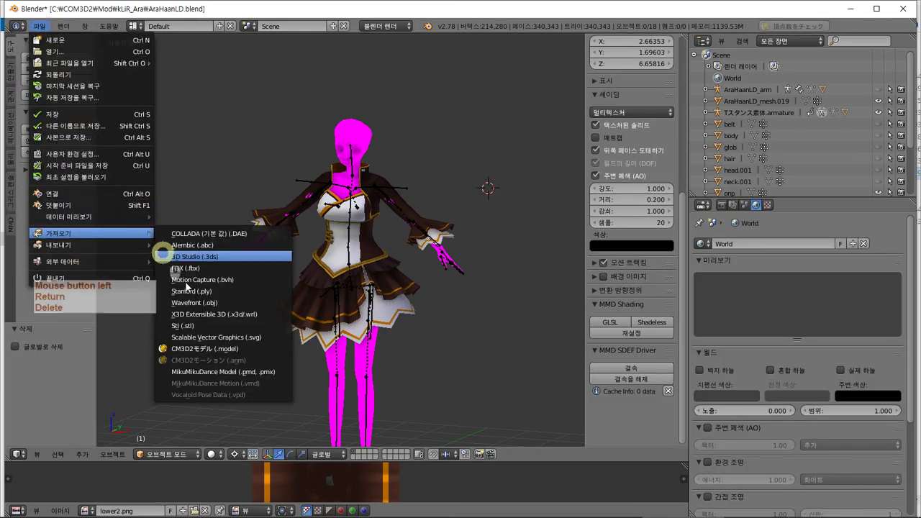
pyautogui.click(231, 352)
pyautogui.click(203, 83)
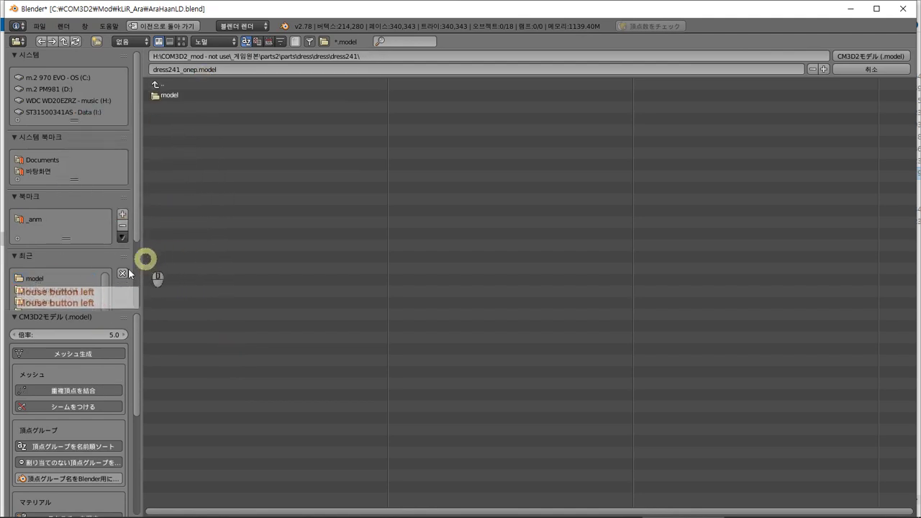
pyautogui.click(189, 87)
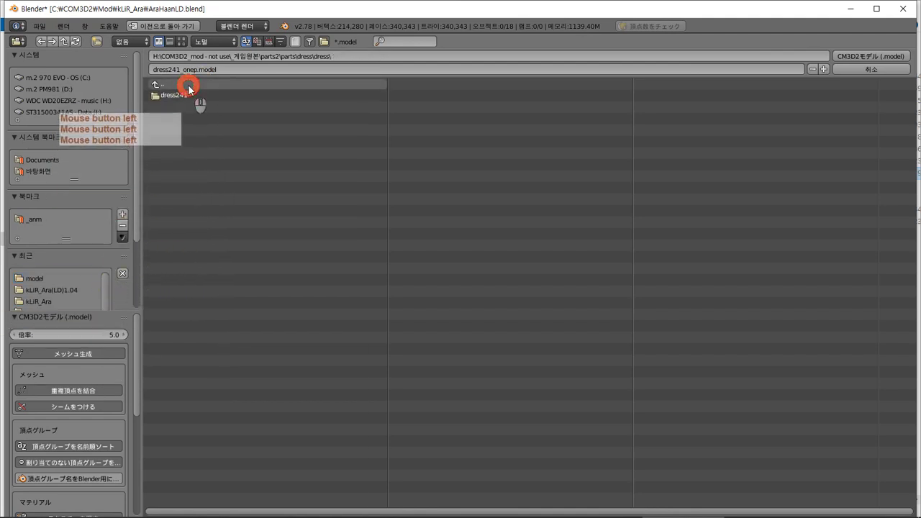
pyautogui.click(177, 84)
pyautogui.click(175, 83)
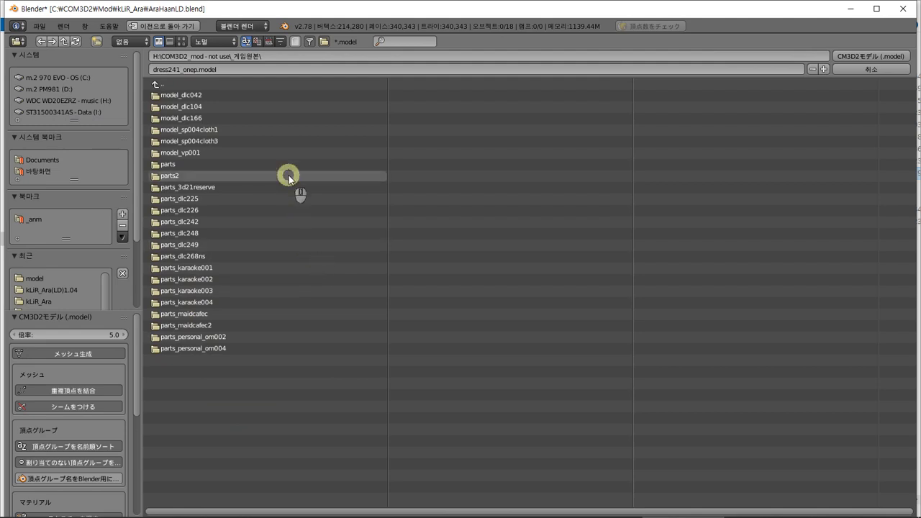
# Switch out of Blender and launch the COM3D2x64 game.
pyautogui.press('super')
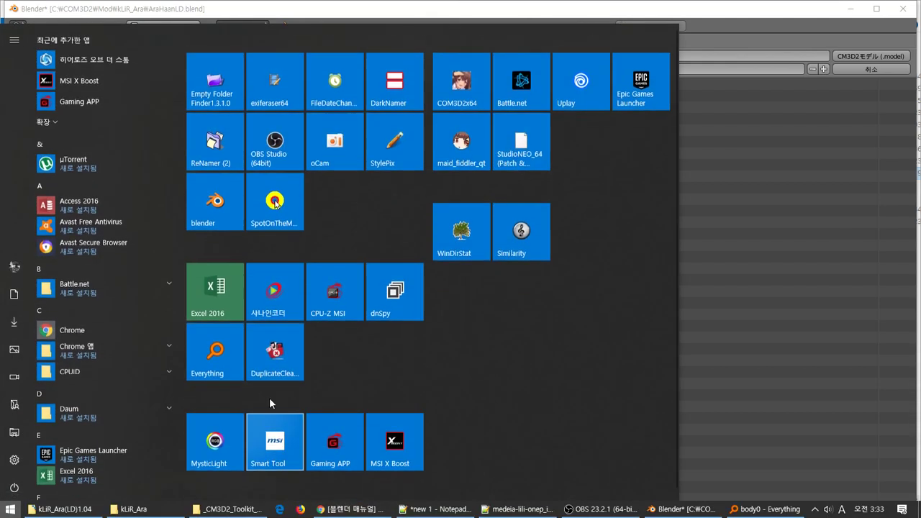
pyautogui.click(472, 87)
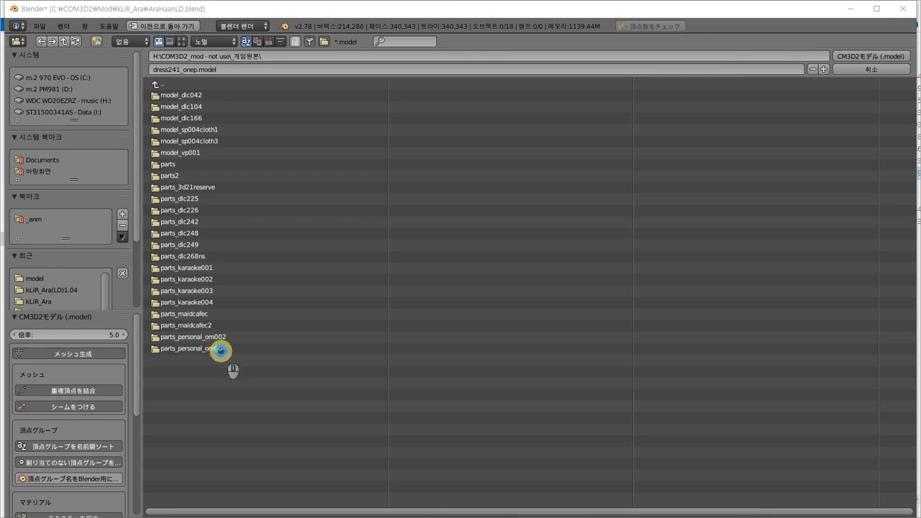
# Switch to the _CM3D2_Toolkit_PR2 and kLiR_Ara folders and open AraHaanLD-onep_i_.menu with [CM3D2]menu編集.exe.
pyautogui.press('super')
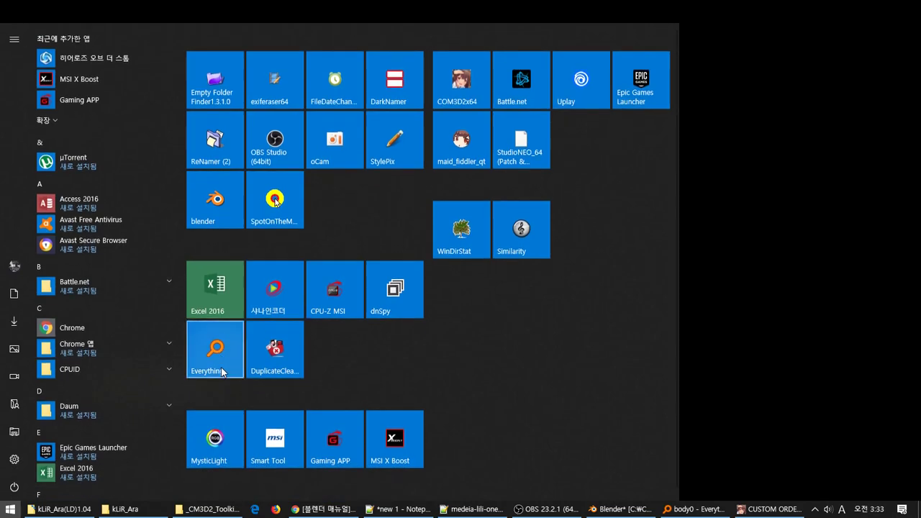
pyautogui.click(213, 509)
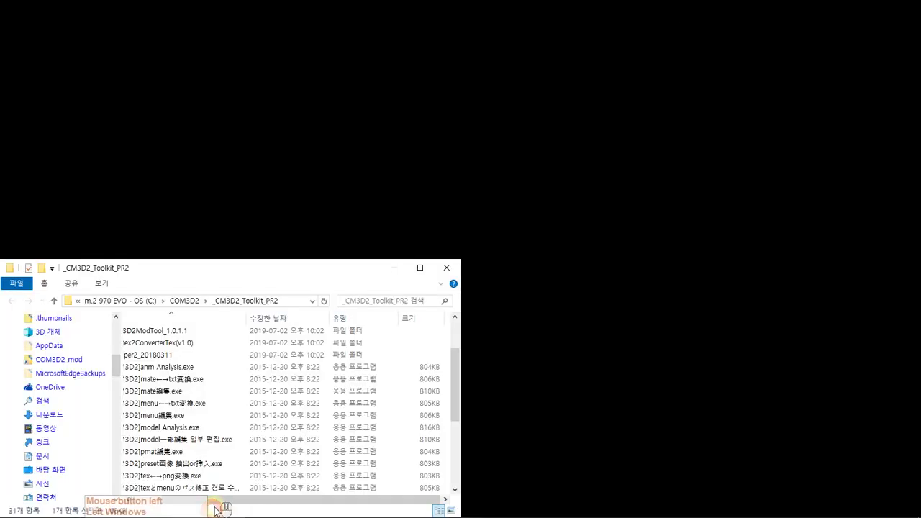
pyautogui.click(154, 508)
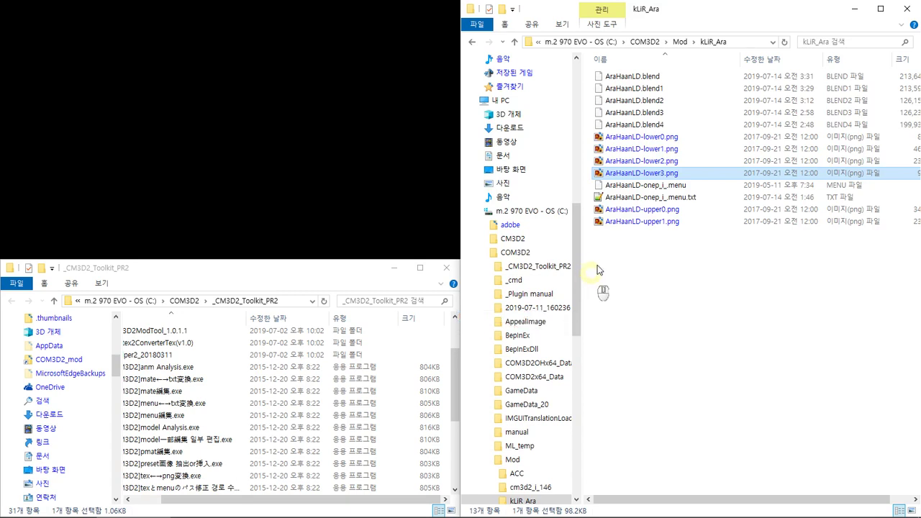
pyautogui.moveTo(638, 185); pyautogui.dragTo(335, 416)
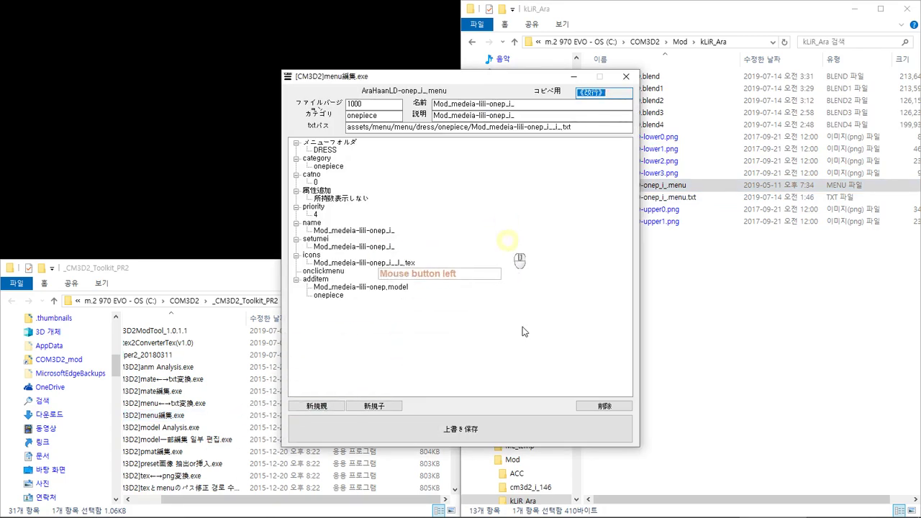
# Send the six AraHaanLD lower0–3 and upper0–1 PNG files from kLiR_Ara to the [CM3D2]tex←→png変換.exe converter.
pyautogui.moveTo(710, 510)
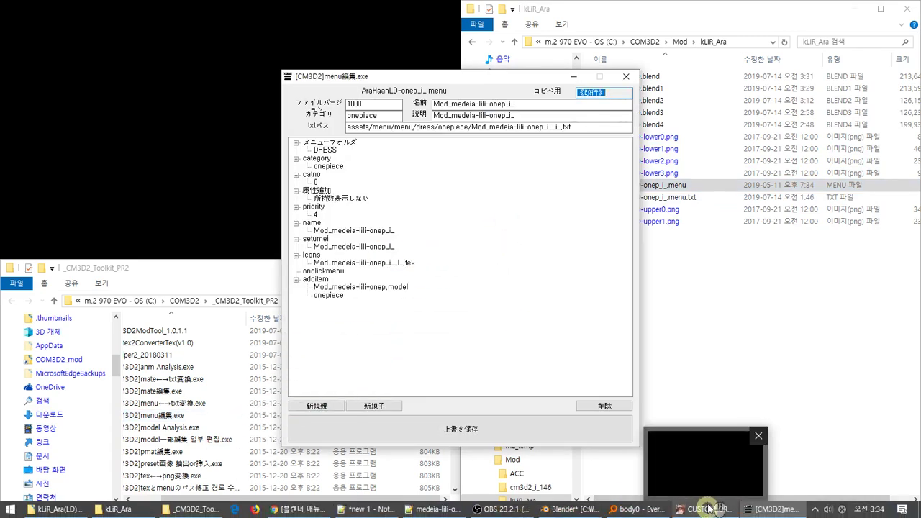
pyautogui.click(732, 254)
pyautogui.click(260, 268)
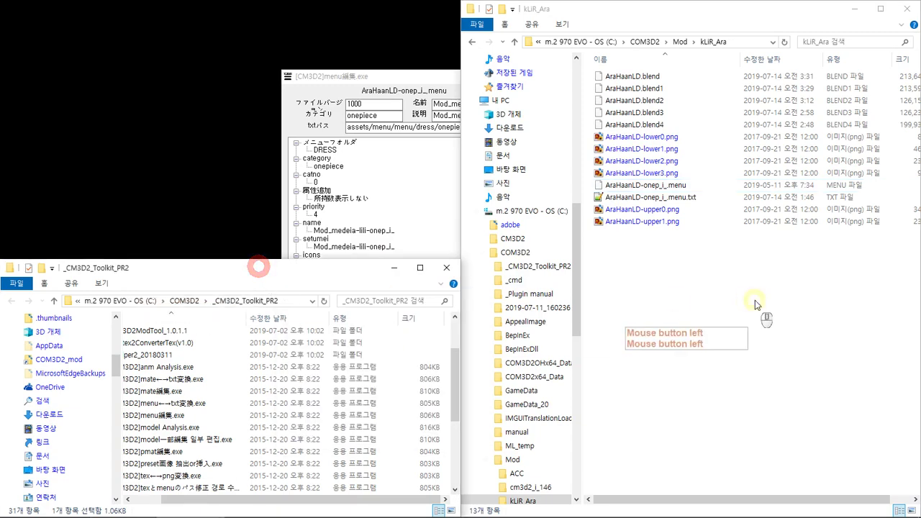
pyautogui.click(679, 221)
pyautogui.keyDown('ctrl'); pyautogui.moveTo(679, 210); pyautogui.dragTo(693, 150); pyautogui.keyUp('ctrl')
pyautogui.keyDown('ctrl'); pyautogui.keyDown('shift'); pyautogui.click(693, 137); pyautogui.keyUp('shift'); pyautogui.keyUp('ctrl')
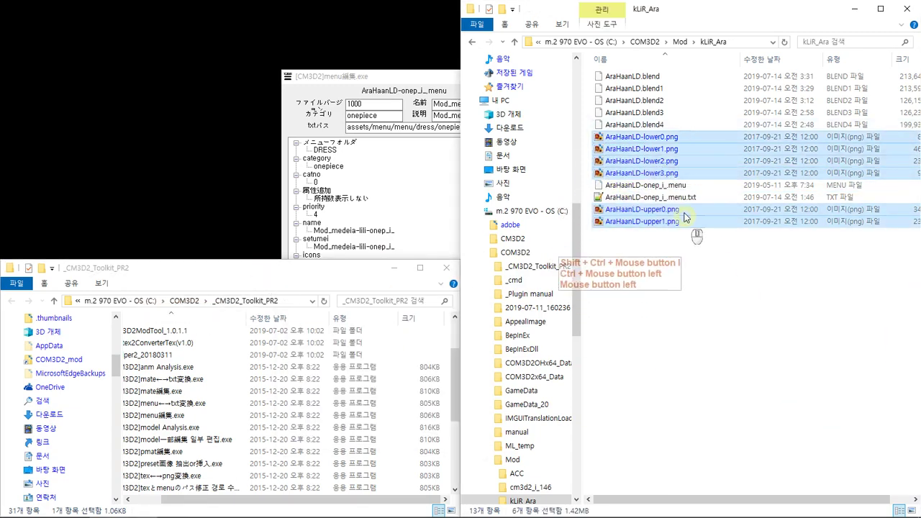
pyautogui.moveTo(455, 379); pyautogui.dragTo(455, 388)
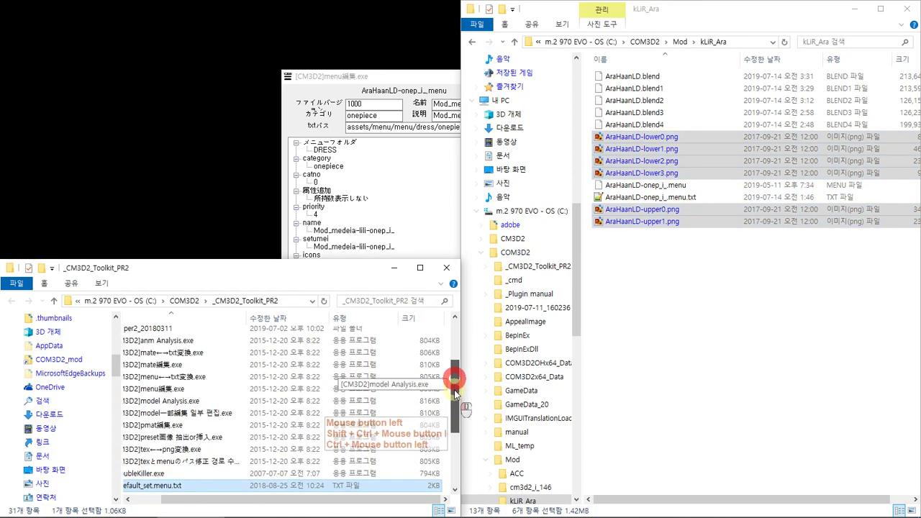
pyautogui.moveTo(654, 144); pyautogui.dragTo(335, 454)
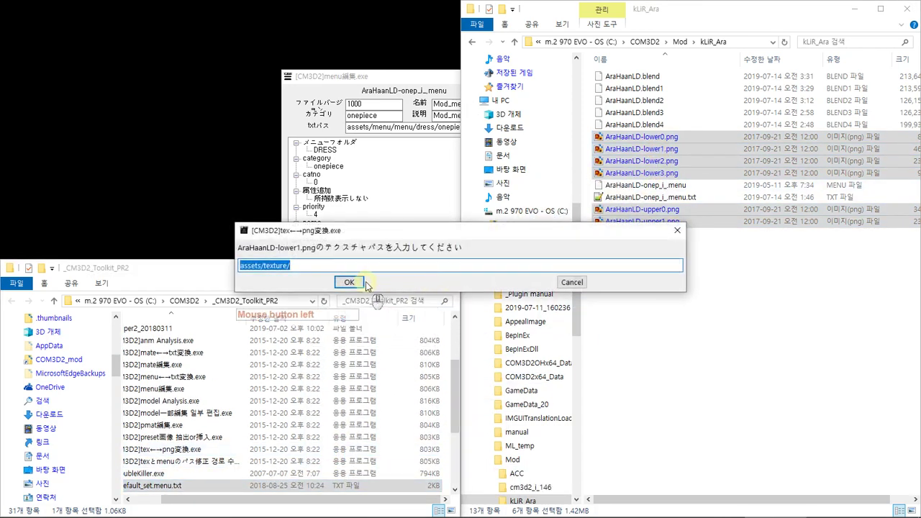
# Accept assets/texture/ as the texture path for each converted image and delete the six source PNG files from kLiR_Ara.
pyautogui.click(365, 285)
pyautogui.click(364, 285)
pyautogui.click(362, 284)
pyautogui.click(360, 285)
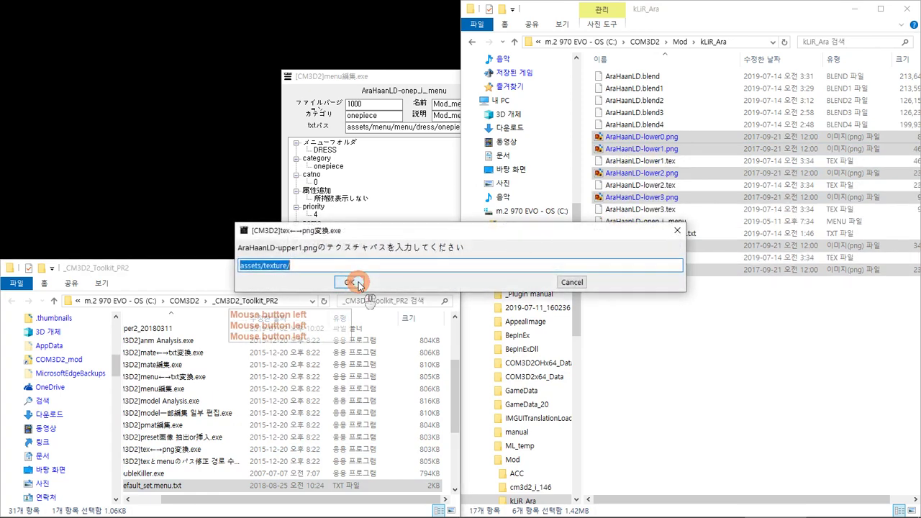
pyautogui.click(358, 284)
pyautogui.click(359, 284)
pyautogui.click(358, 286)
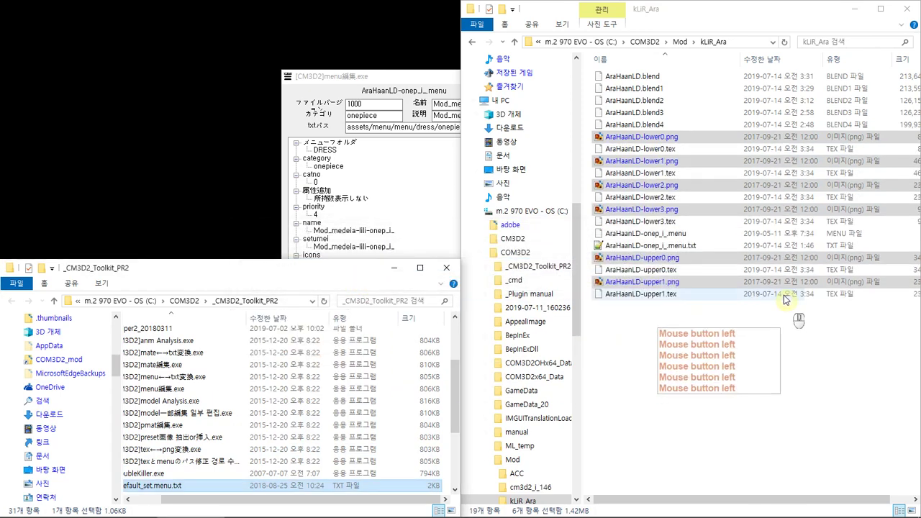
pyautogui.rightClick(696, 209)
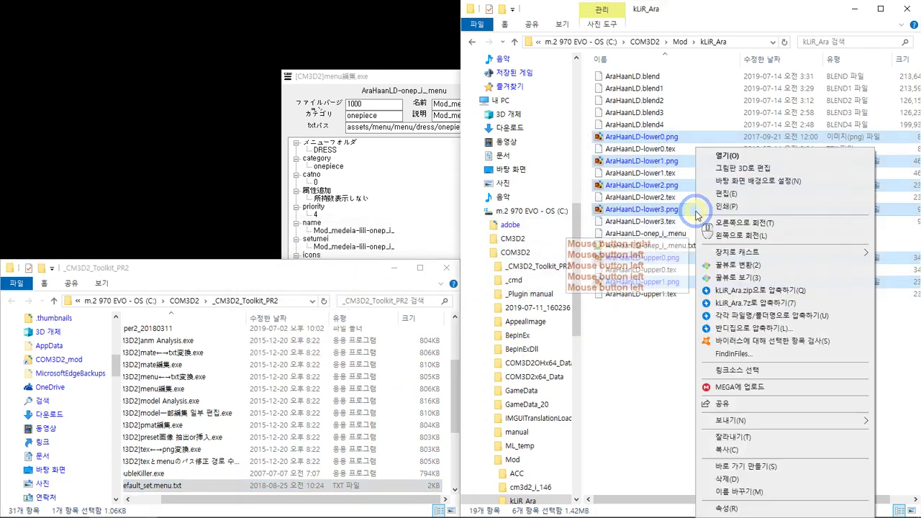
pyautogui.click(828, 479)
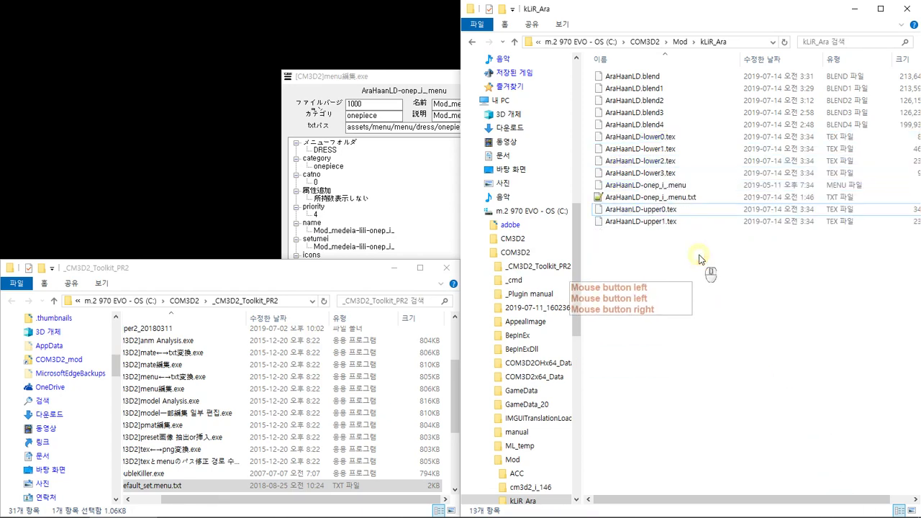
# Check the CUSTOM ORDER MAID 3D 2 window, then switch to Blender and cancel the pending CM3D2 model import.
pyautogui.click(709, 507)
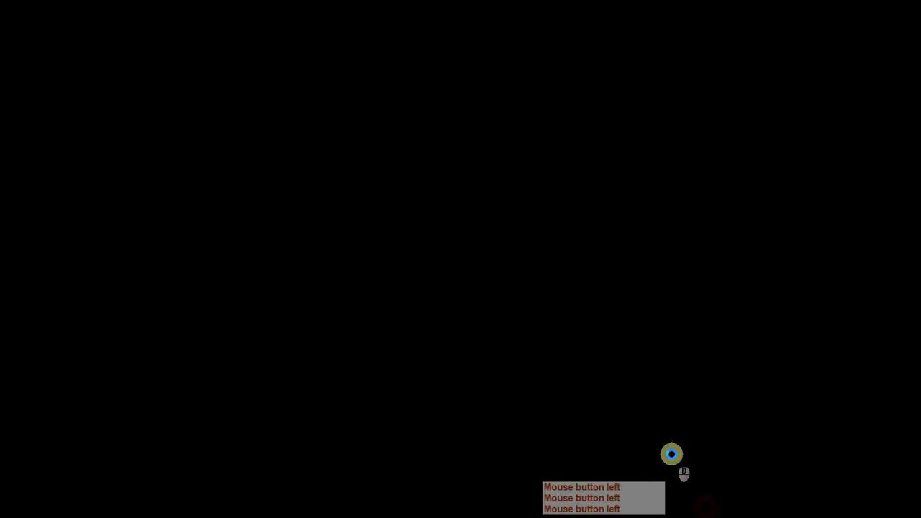
pyautogui.hotkey('alt', 'Tab')
pyautogui.press('Tab')
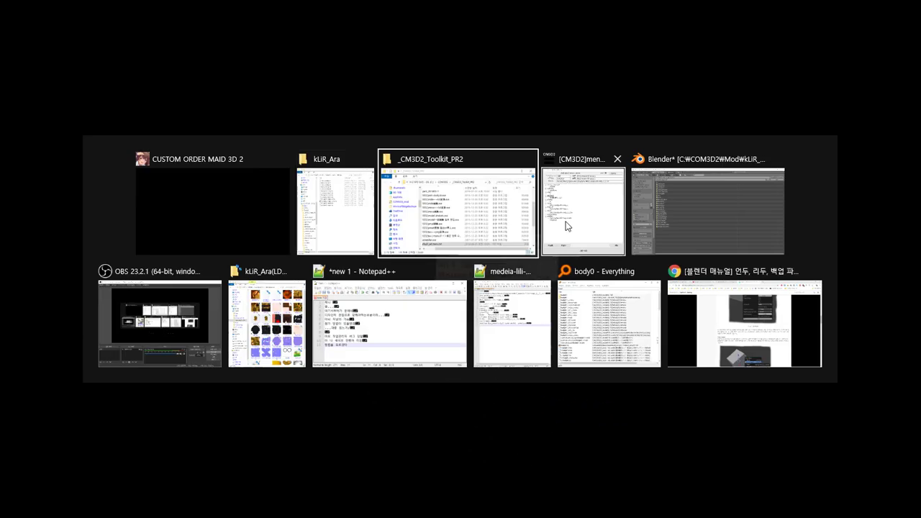
pyautogui.hotkey('alt', 'Tab')
pyautogui.press('Escape')
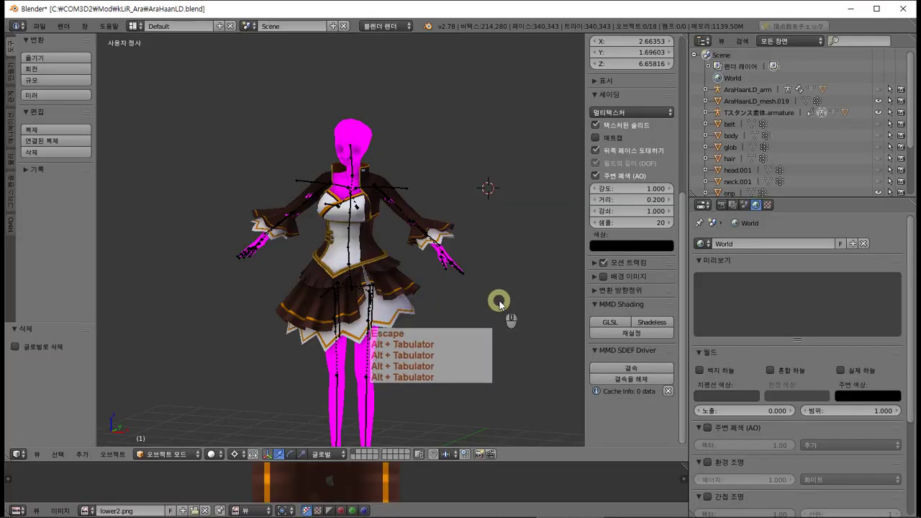
# Select the onp dress mesh and open the CM3D2 menu icon rendering options from the render settings.
pyautogui.click(721, 205)
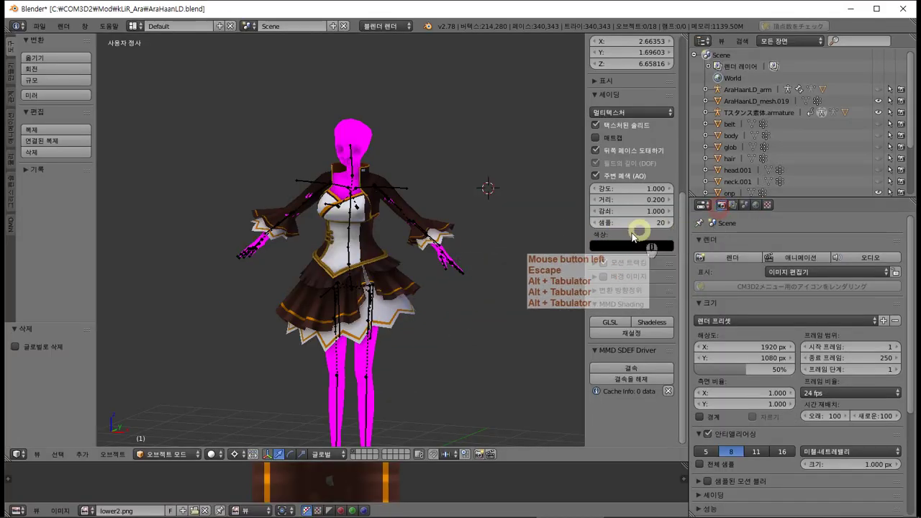
pyautogui.rightClick(371, 248)
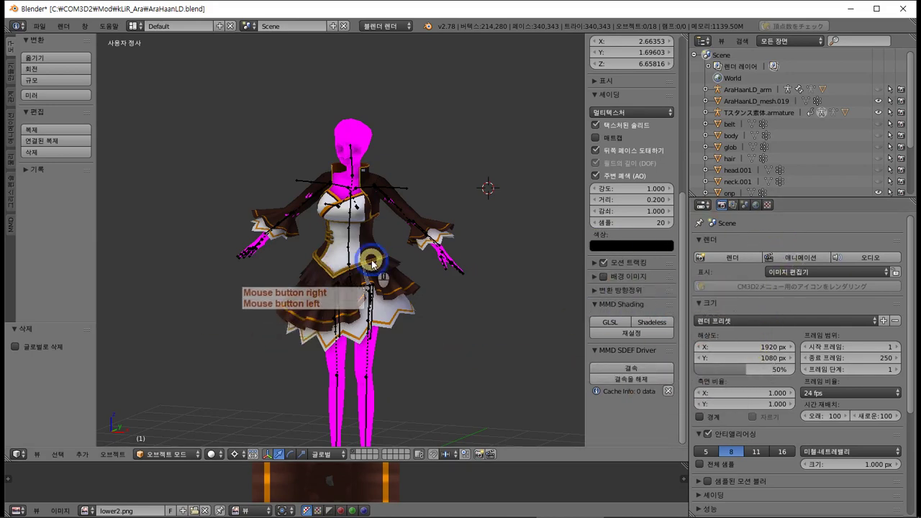
pyautogui.rightClick(370, 246)
pyautogui.rightClick(378, 266)
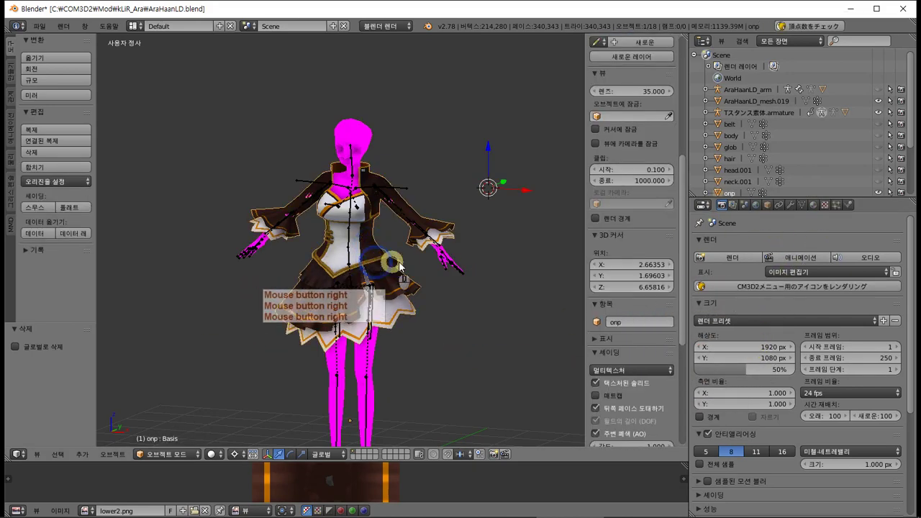
pyautogui.click(760, 288)
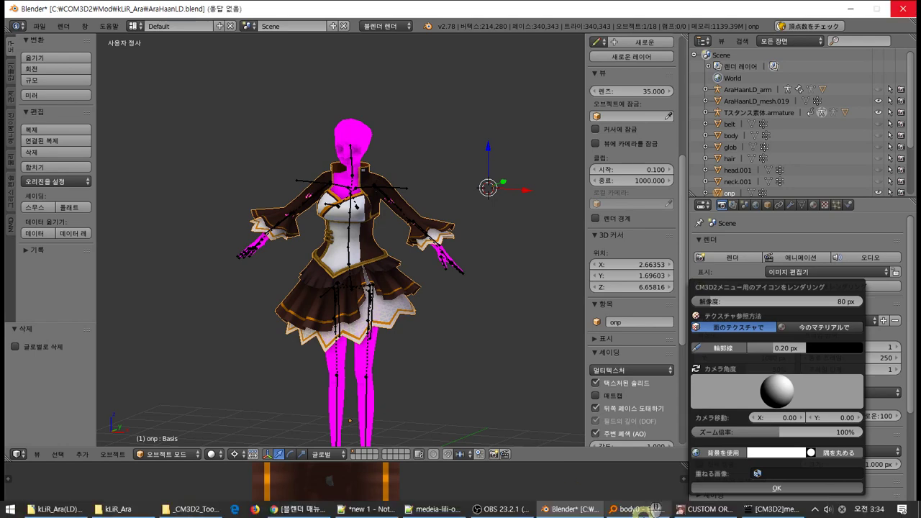
# Close the Everything search window and return to Blender.
pyautogui.moveTo(638, 509)
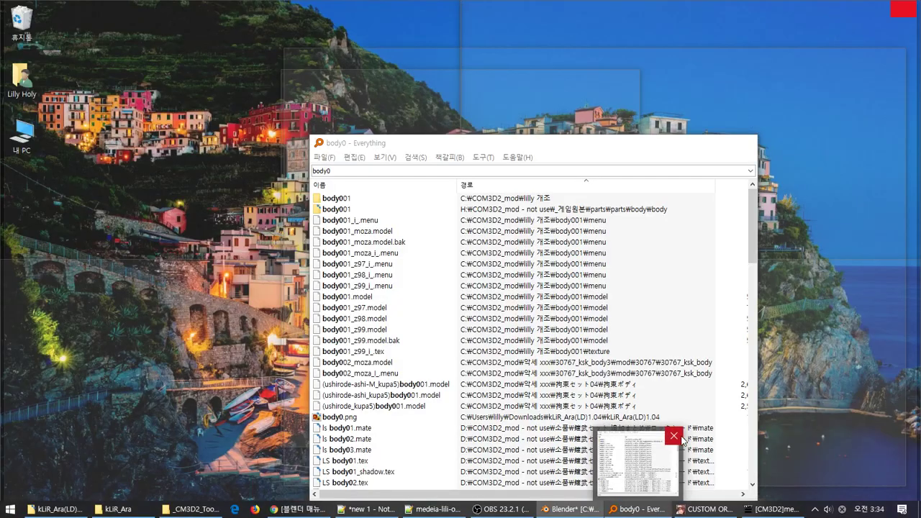
pyautogui.click(674, 437)
pyautogui.click(640, 510)
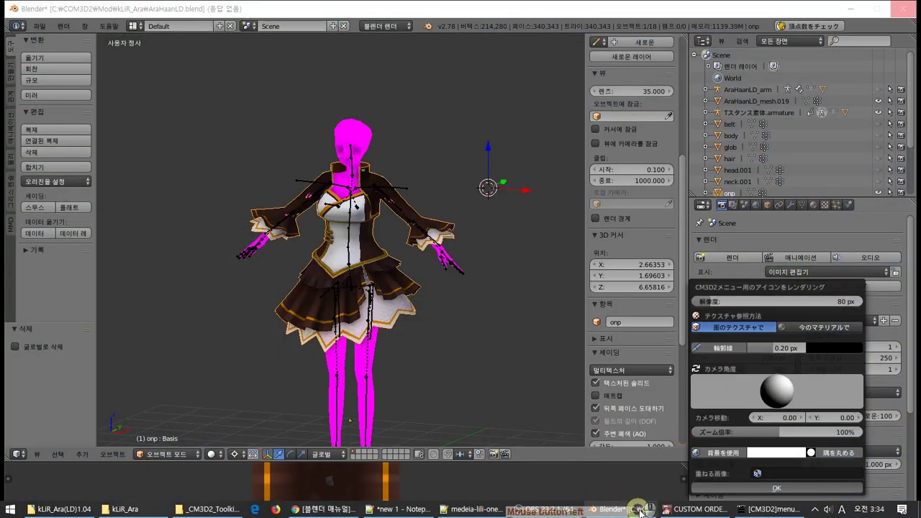
# Open Task Manager and switch to its detailed process list.
pyautogui.rightClick(874, 510)
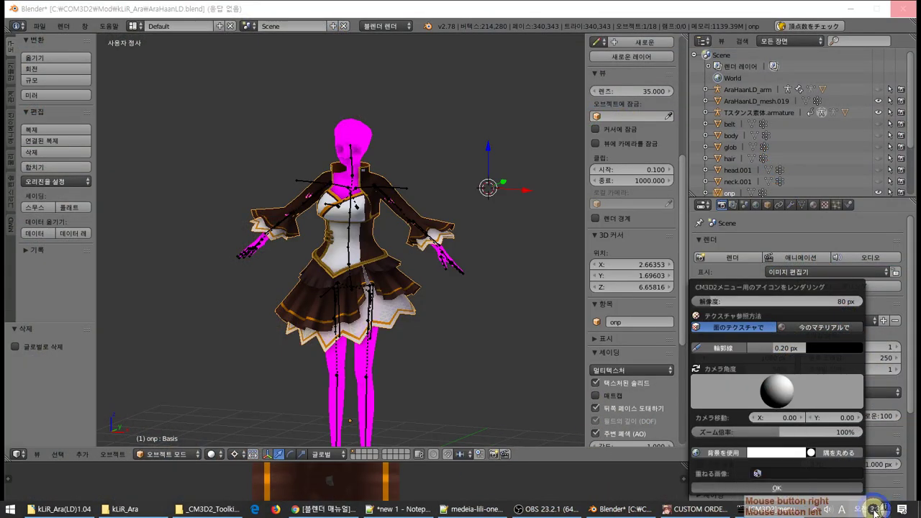
pyautogui.click(847, 453)
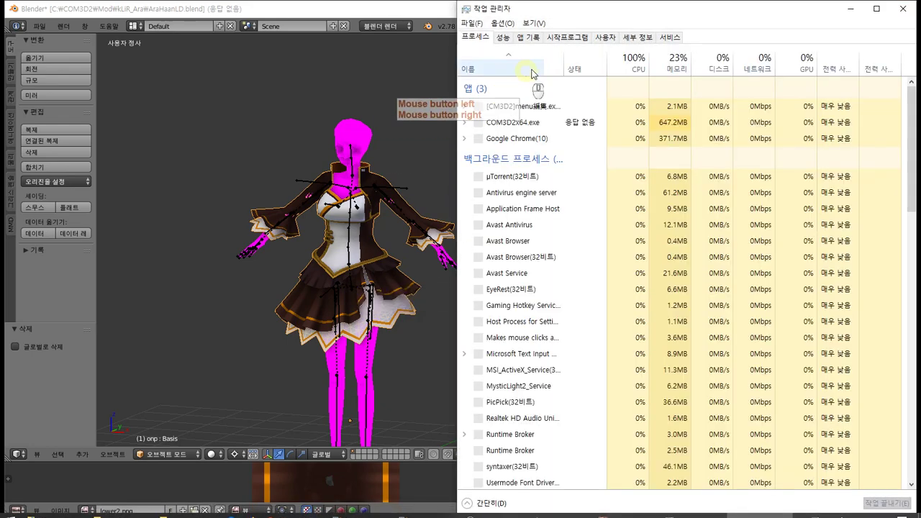
pyautogui.click(632, 37)
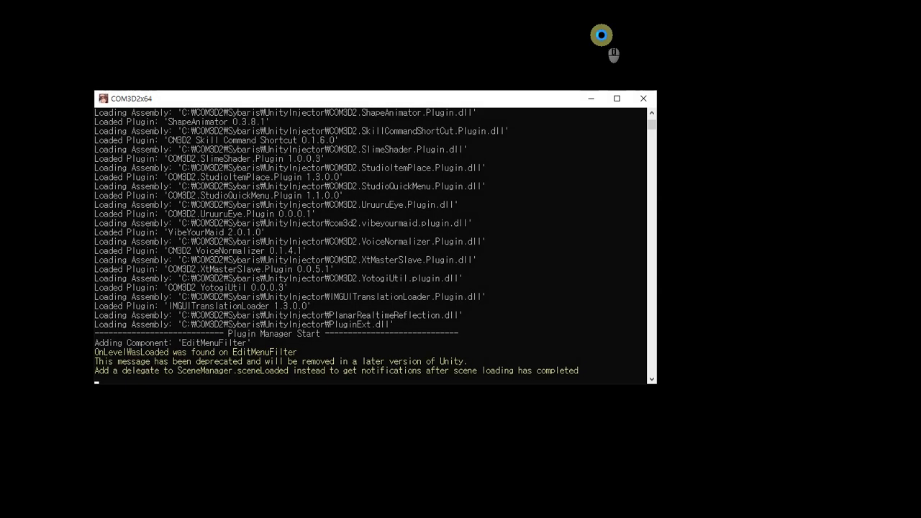
# Switch from the game back to the AraHaanLD Blender window and launch a second Blender instance.
pyautogui.hotkey('alt', 'Tab')
pyautogui.hotkey('alt', 'Tab')
pyautogui.hotkey('alt', 'Tab')
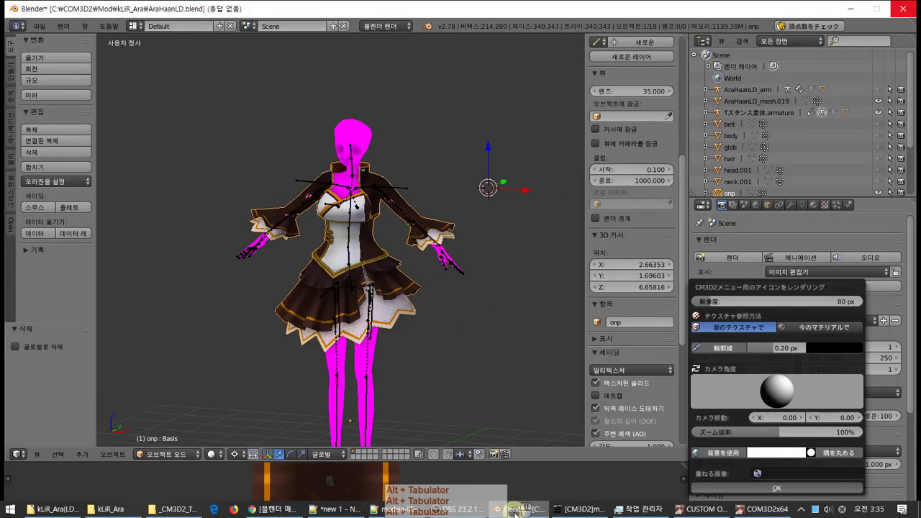
pyautogui.click(430, 461)
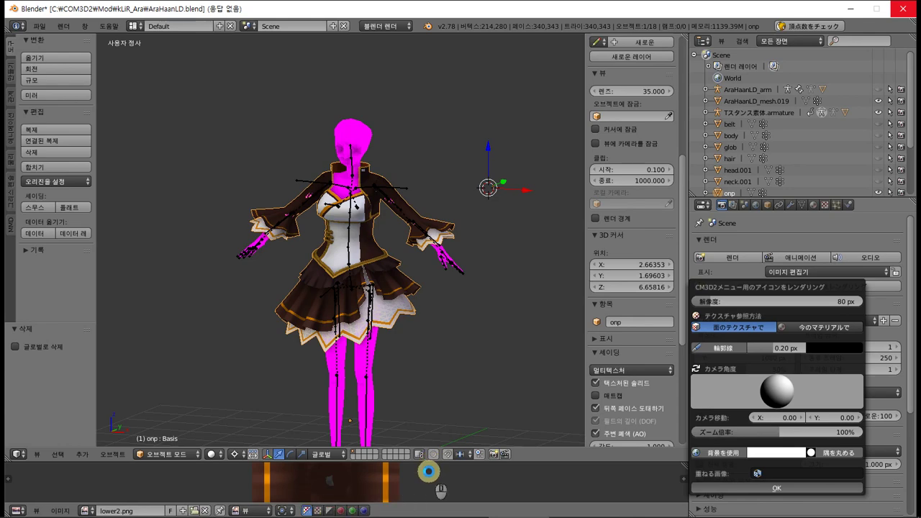
pyautogui.moveTo(475, 509)
pyautogui.rightClick(521, 511)
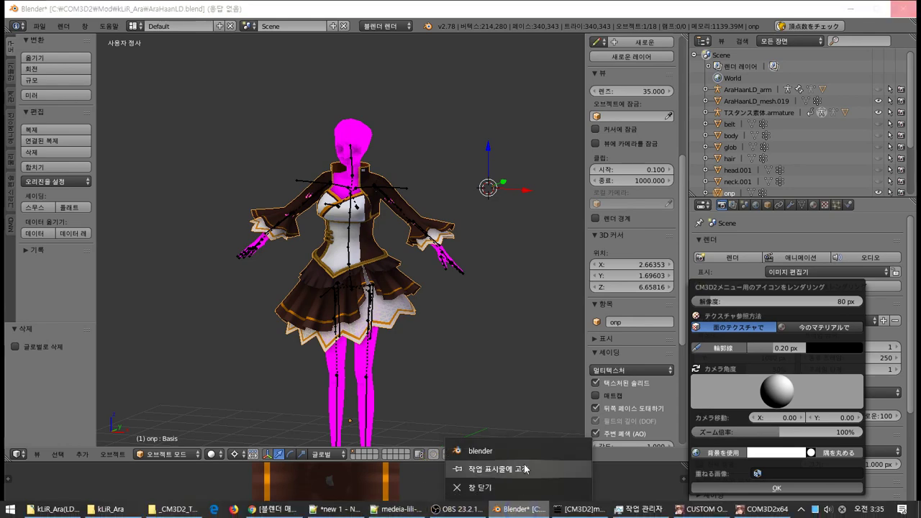
pyautogui.click(522, 450)
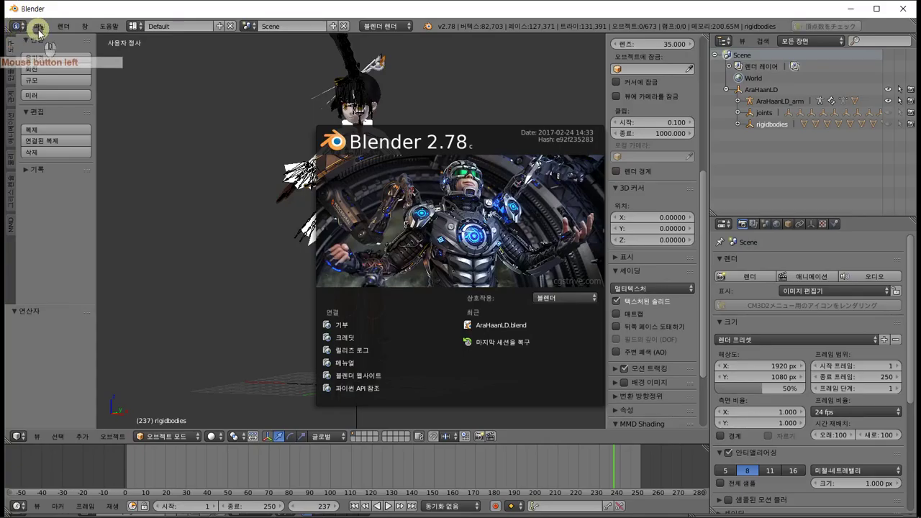
# Select all visible objects of the startup scene in the new Blender instance and delete them.
pyautogui.click(36, 29)
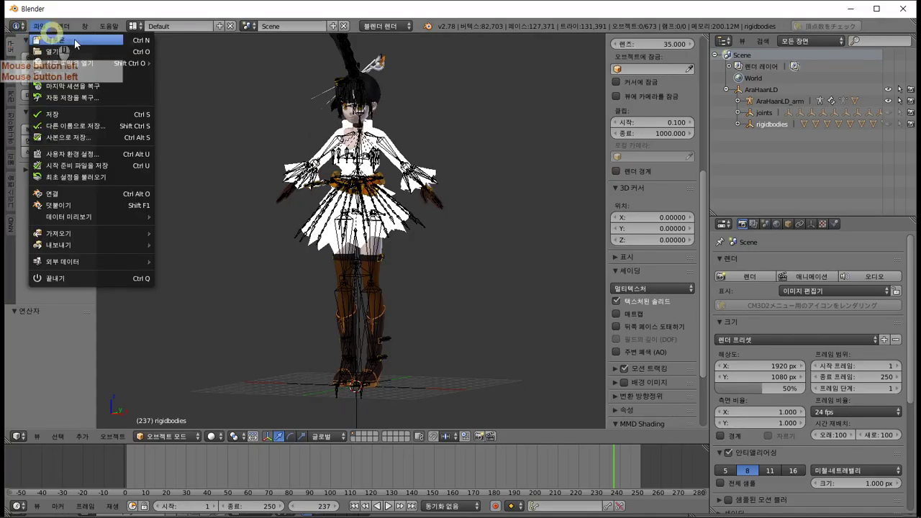
pyautogui.moveTo(373, 132); pyautogui.dragTo(360, 153, button='middle')
pyautogui.press('a')
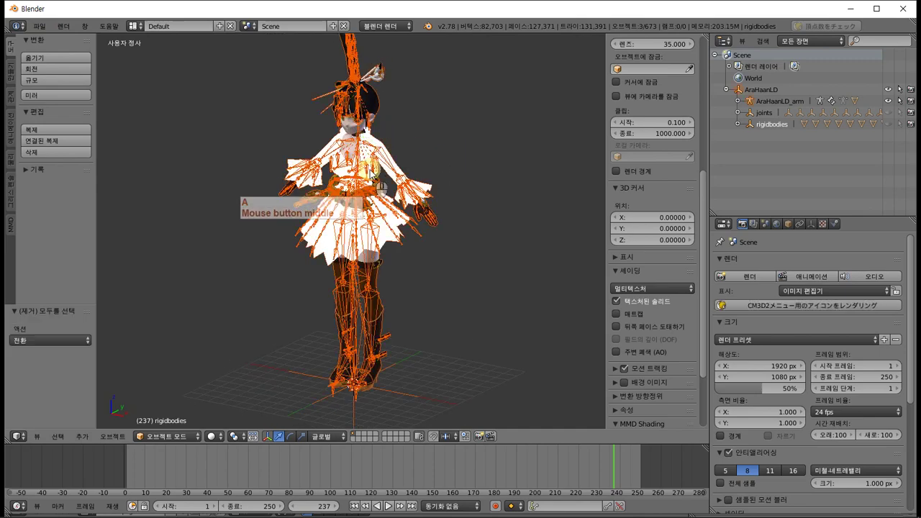
pyautogui.press('Return')
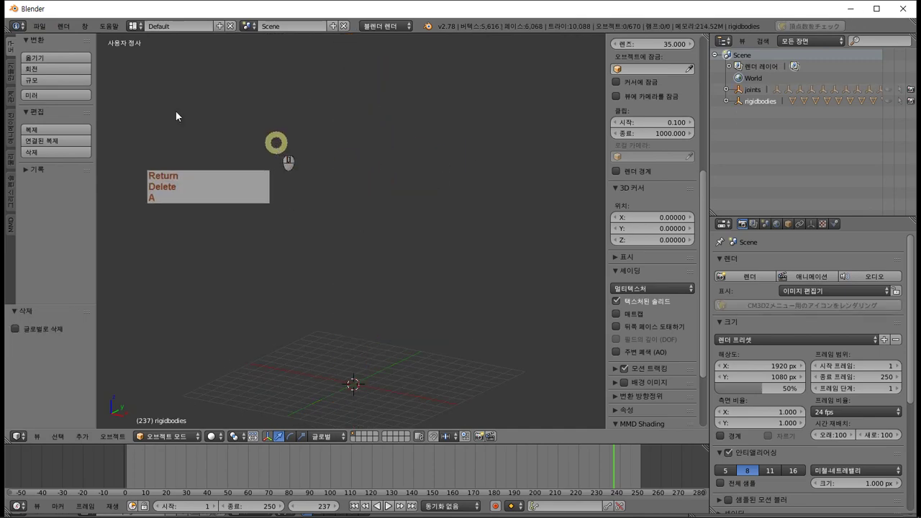
# Recover the auto-saved AraHaanLD.blend from Blender's Temp folder.
pyautogui.click(39, 26)
pyautogui.click(119, 98)
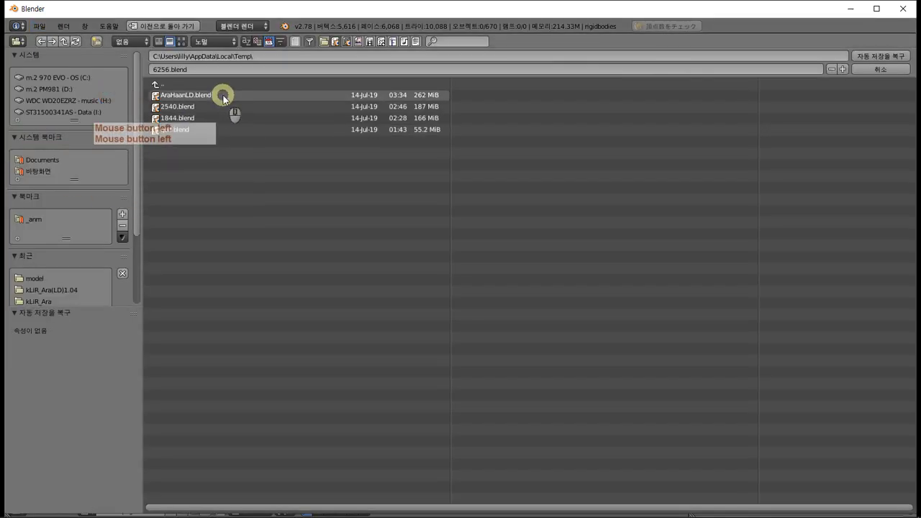
pyautogui.doubleClick(223, 95)
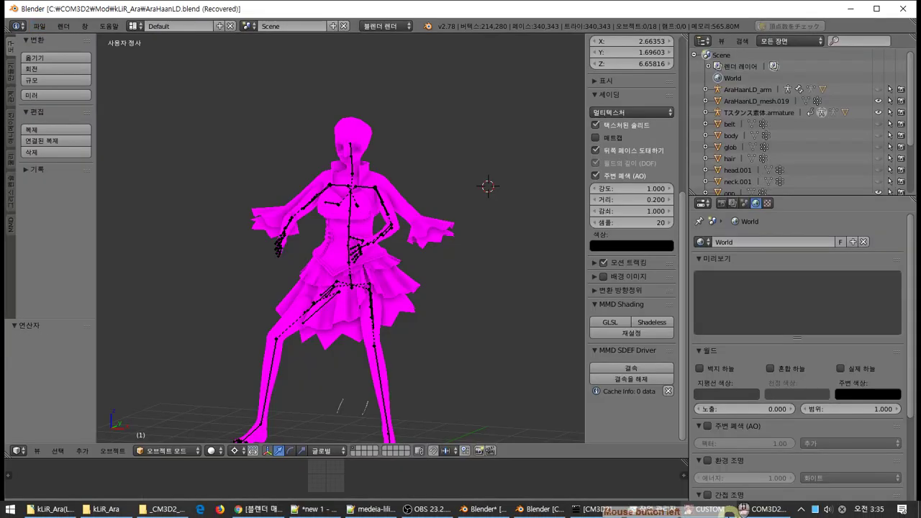
# Select the onp dress mesh in the recovered scene.
pyautogui.moveTo(382, 277); pyautogui.dragTo(358, 298, button='middle')
pyautogui.rightClick(434, 313)
pyautogui.moveTo(434, 312); pyautogui.dragTo(453, 319, button='middle')
pyautogui.scroll(2, 452, 319)
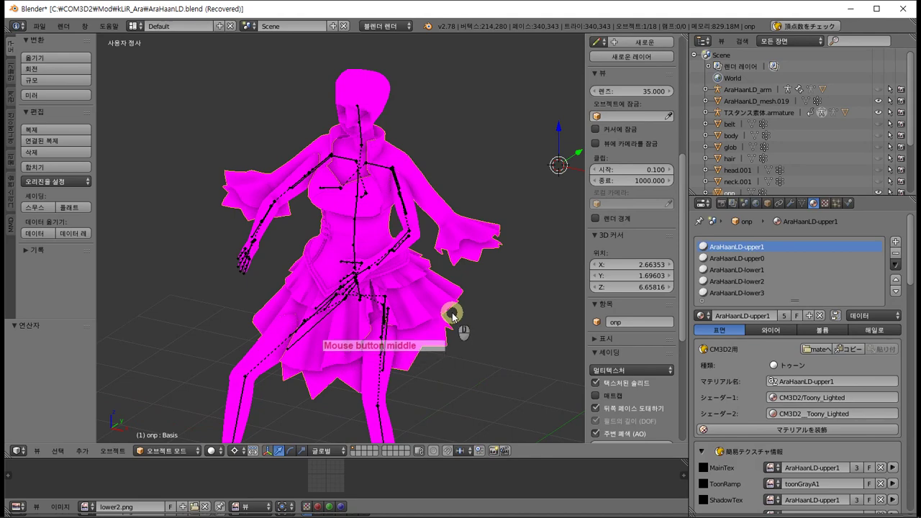
# Open the _MainTex texture settings of the onp mesh's AraHaanLD-upper1 material.
pyautogui.press('Tab')
pyautogui.press('Tab')
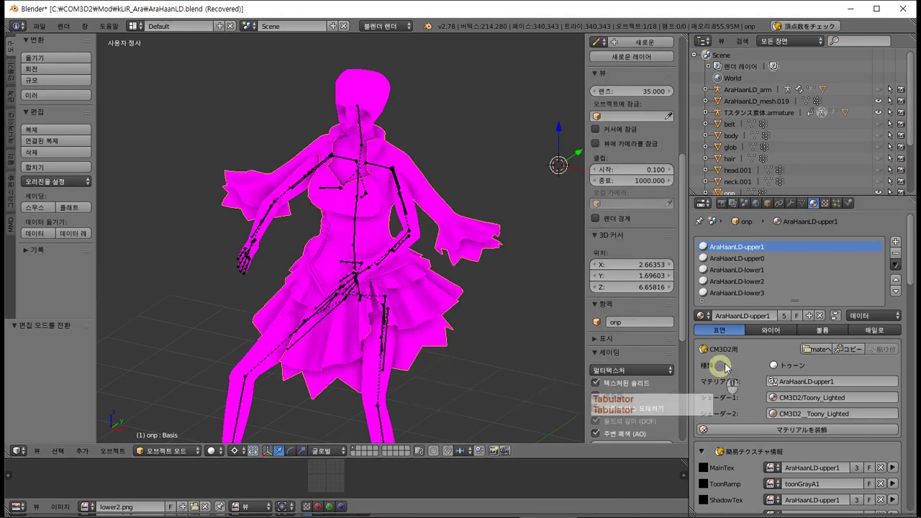
pyautogui.click(825, 203)
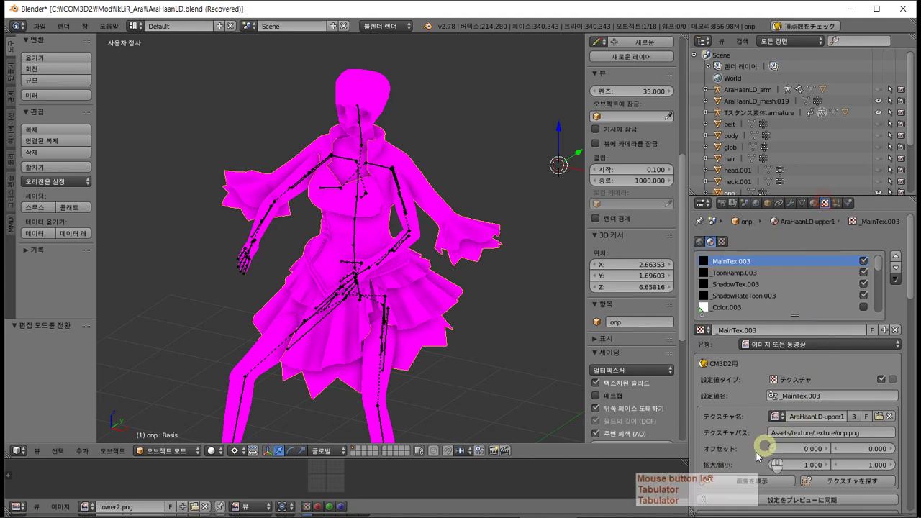
pyautogui.click(808, 445)
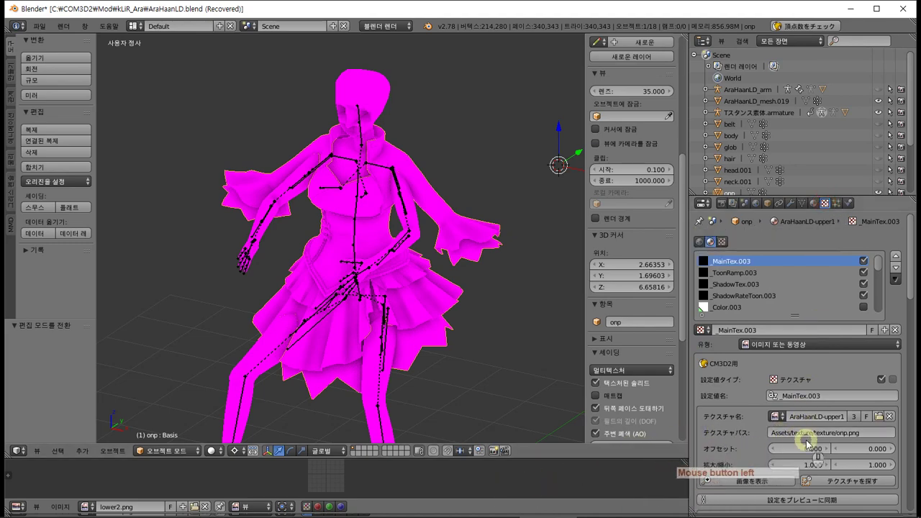
# Switch to the kLiR_Ara folder in File Explorer, undo the deletion of the AraHaanLD PNG files, and return to Blender.
pyautogui.hotkey('alt', 'Tab')
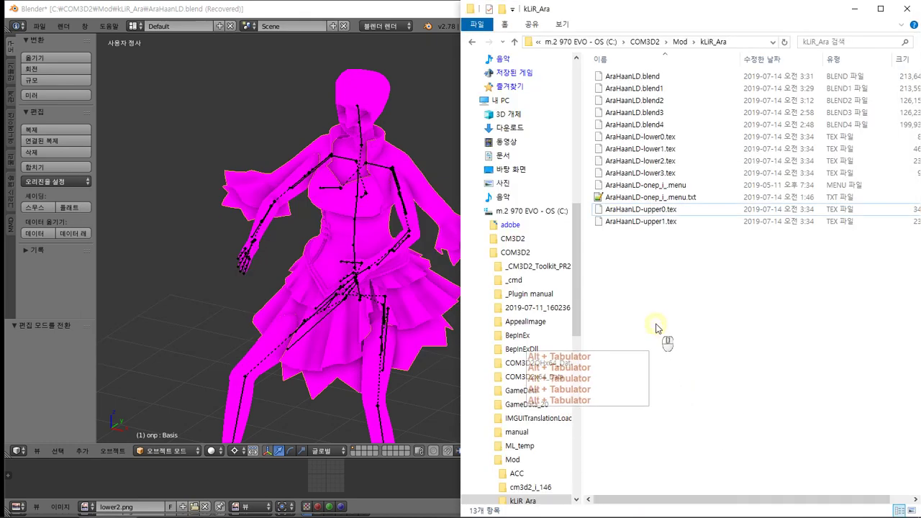
pyautogui.rightClick(682, 300)
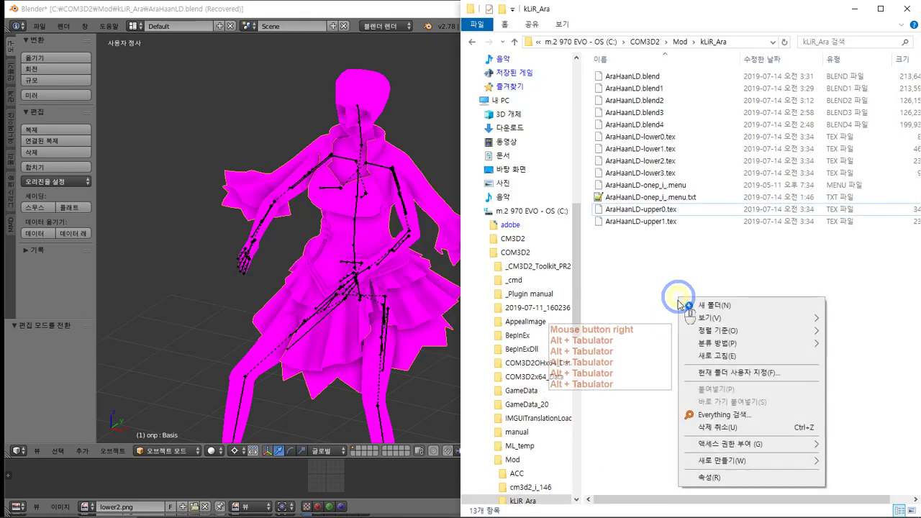
pyautogui.click(706, 428)
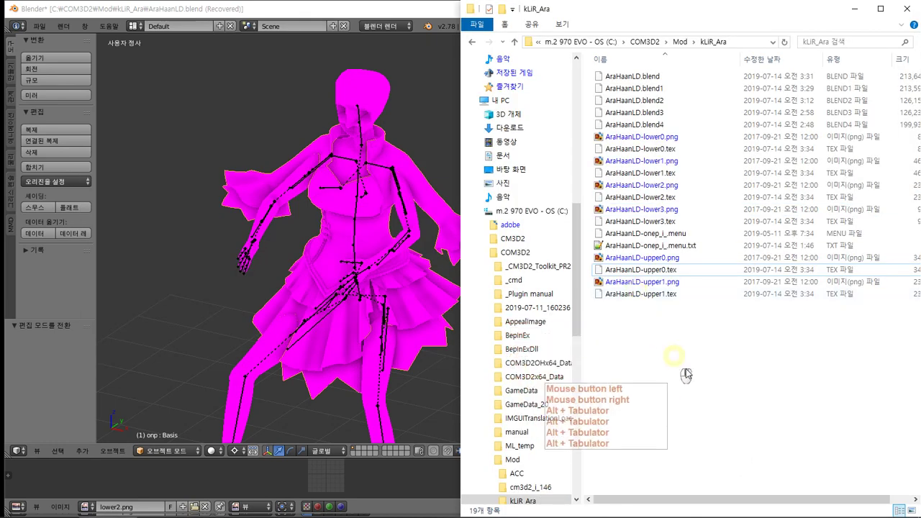
pyautogui.hotkey('alt', 'Tab')
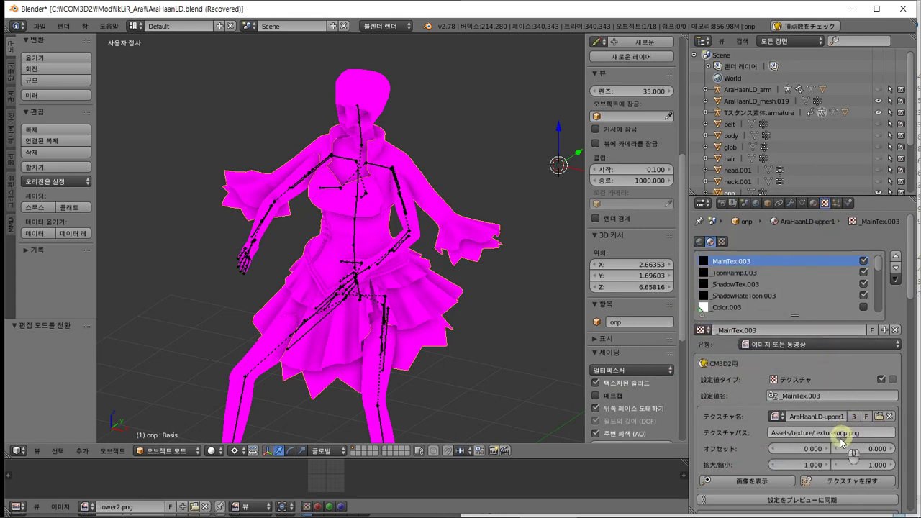
pyautogui.scroll(-5, 874, 441)
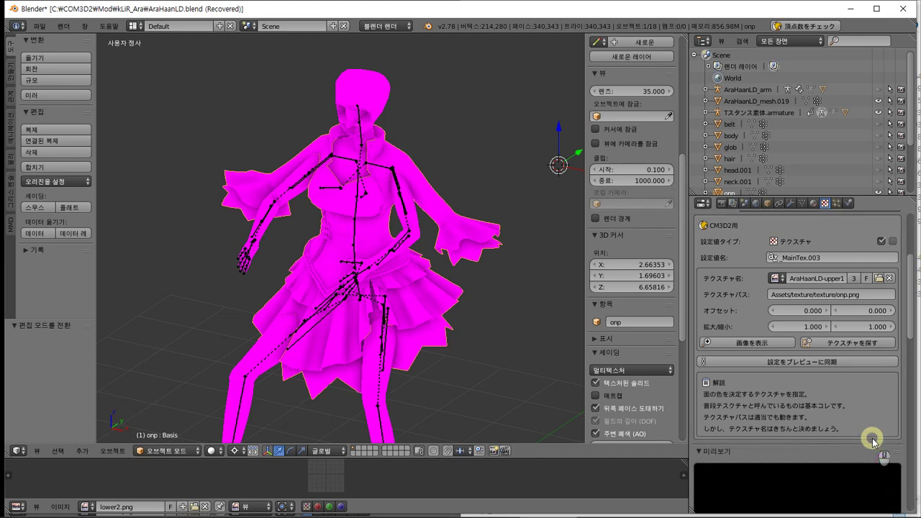
pyautogui.scroll(4, 874, 441)
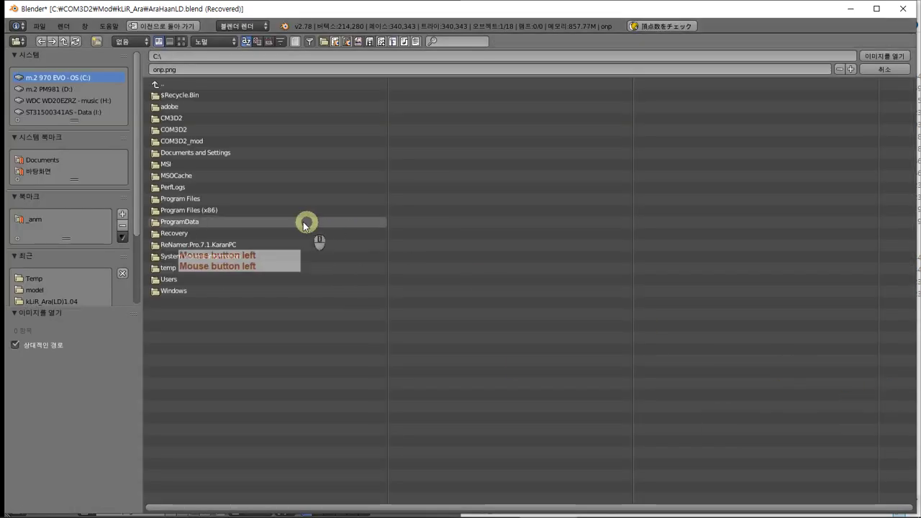
pyautogui.scroll(-3, 124, 269)
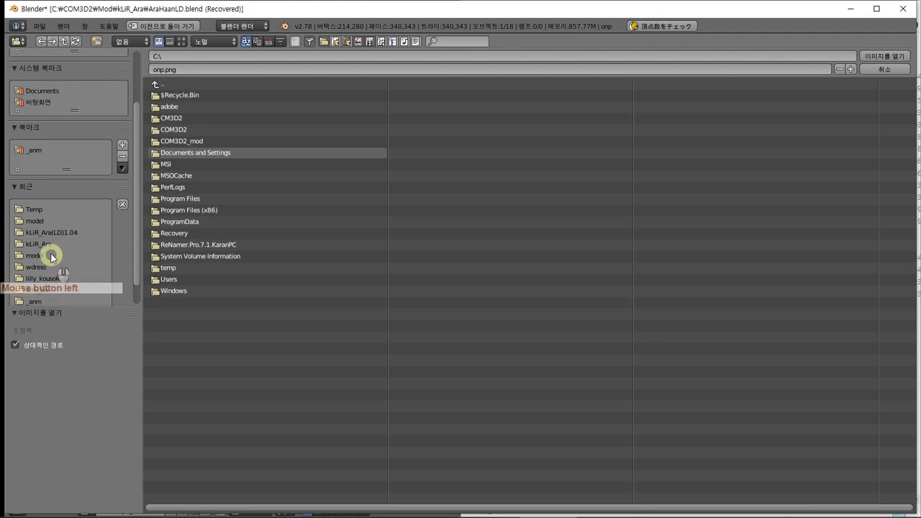
pyautogui.click(48, 235)
pyautogui.click(46, 244)
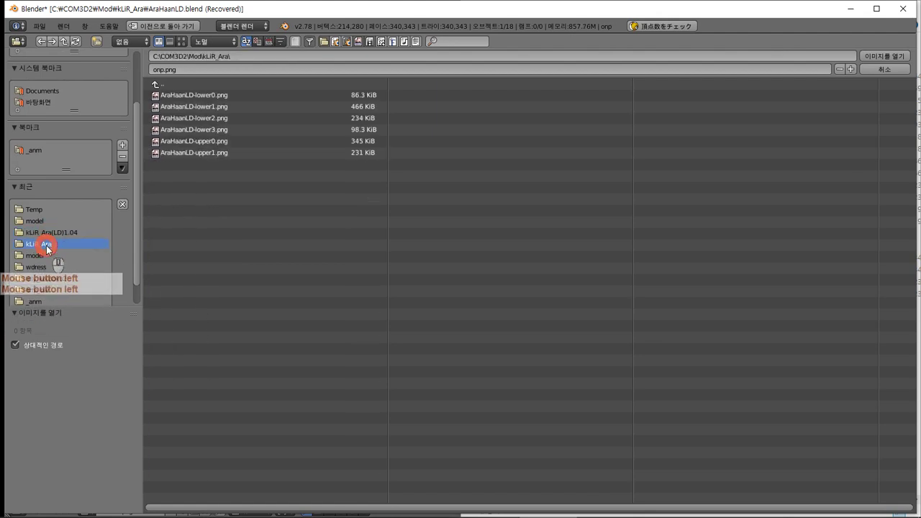
pyautogui.doubleClick(253, 122)
pyautogui.press('Escape')
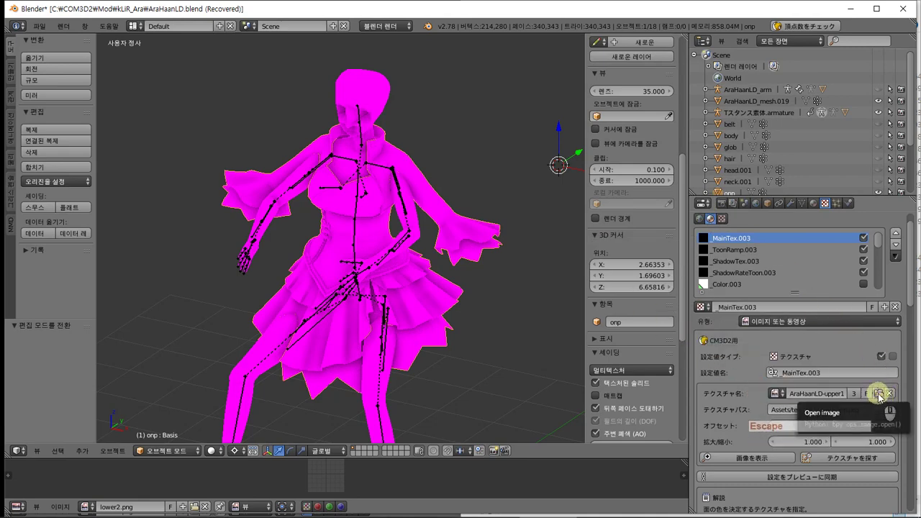
# Load AraHaanLD-upper1.png from the kLiR_Ara mod folder as the AraHaanLD-upper1 material's main texture image.
pyautogui.click(879, 395)
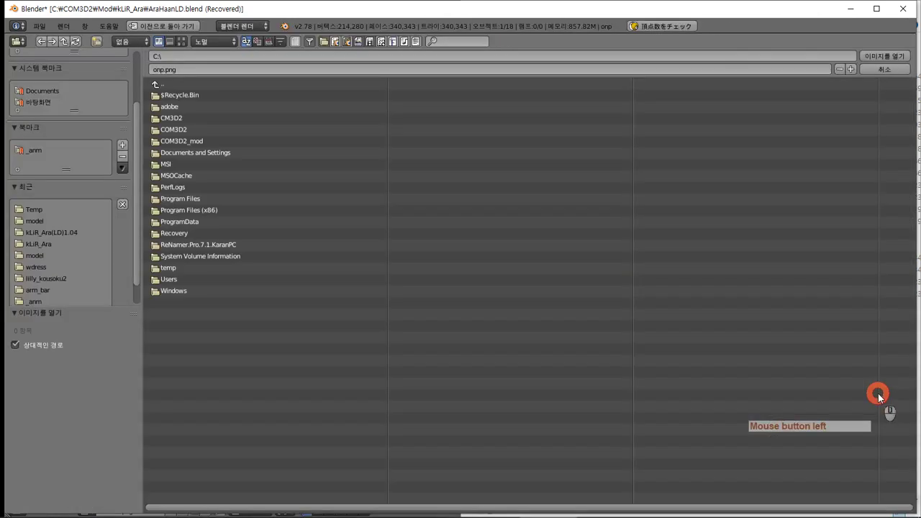
pyautogui.click(56, 232)
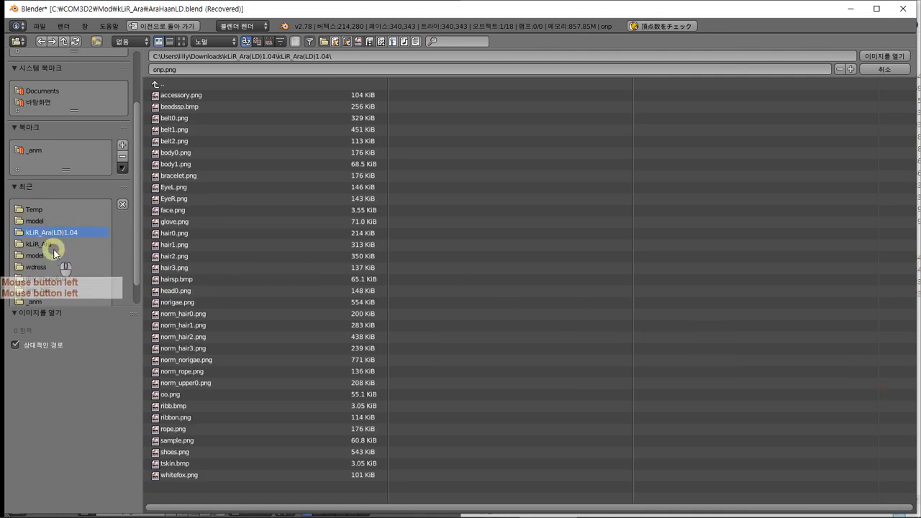
pyautogui.doubleClick(53, 245)
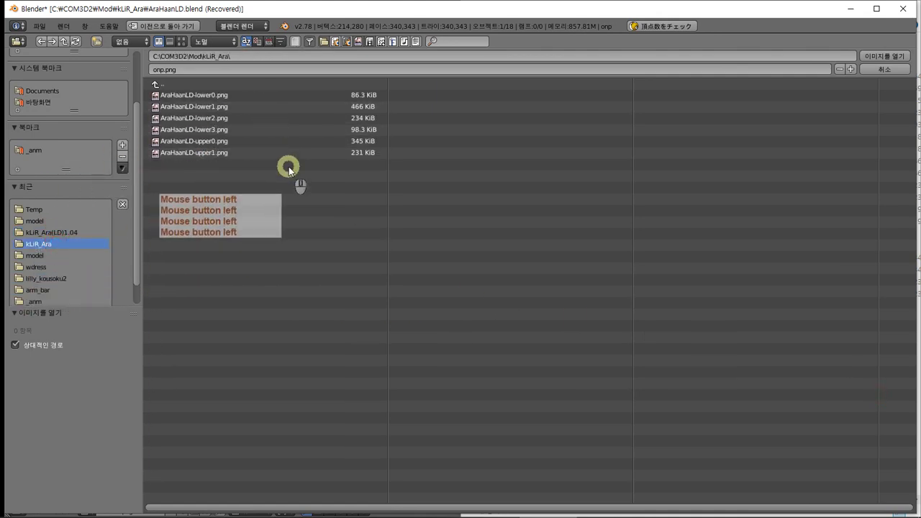
pyautogui.doubleClick(240, 153)
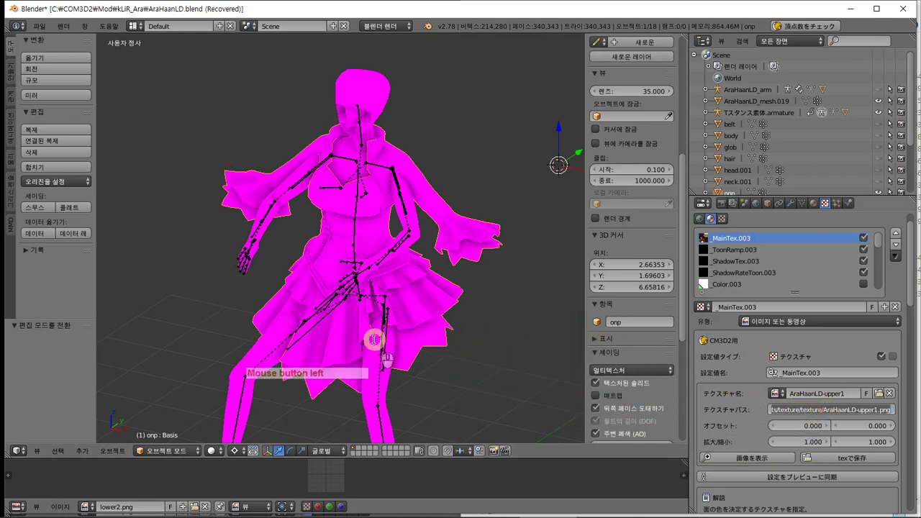
# Turn off textured solid shading and put the onp mesh into Texture Paint mode.
pyautogui.click(597, 382)
pyautogui.click(599, 383)
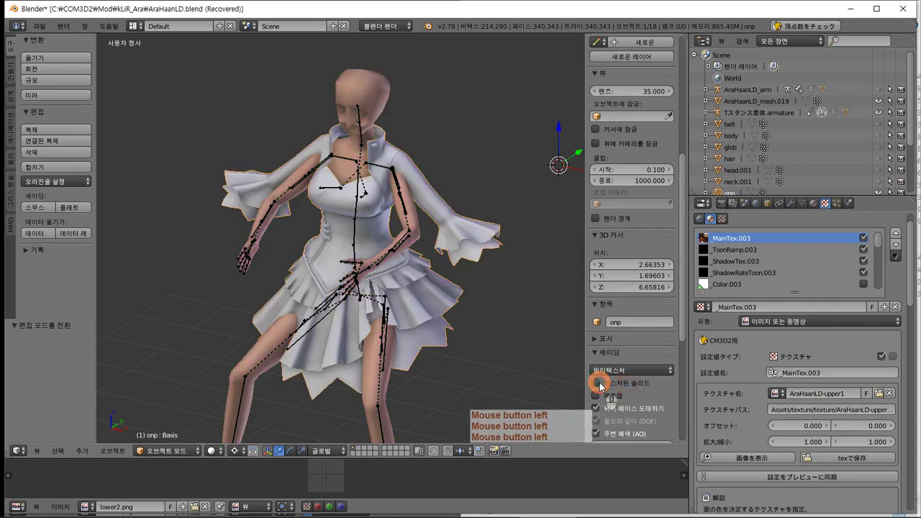
pyautogui.click(167, 451)
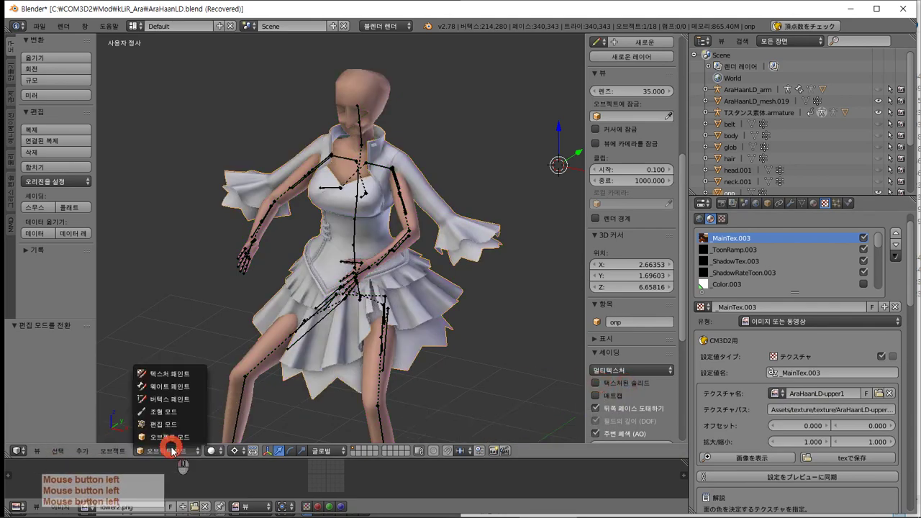
pyautogui.click(155, 374)
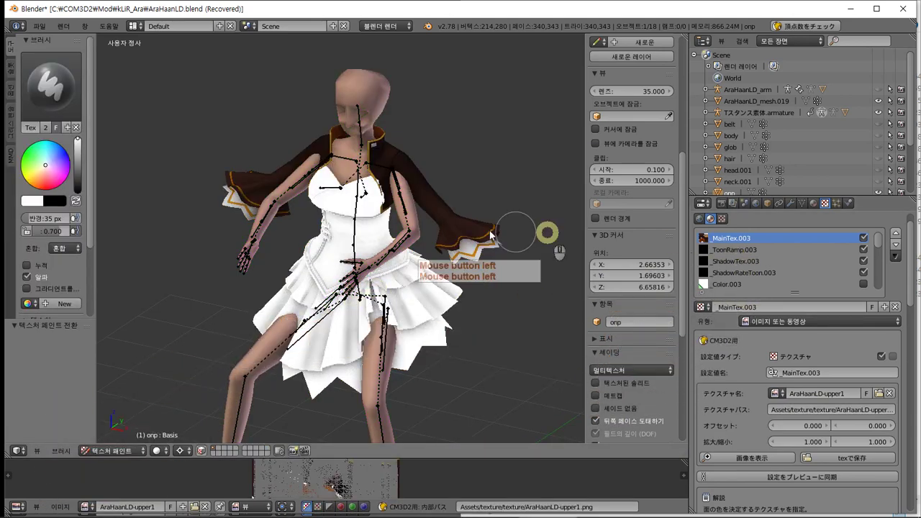
pyautogui.rightClick(373, 236)
pyautogui.rightClick(373, 236)
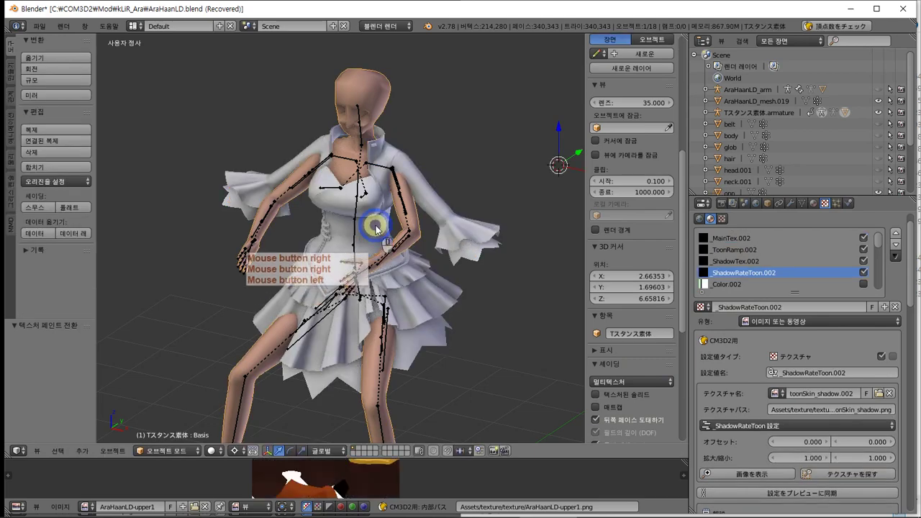
pyautogui.rightClick(375, 229)
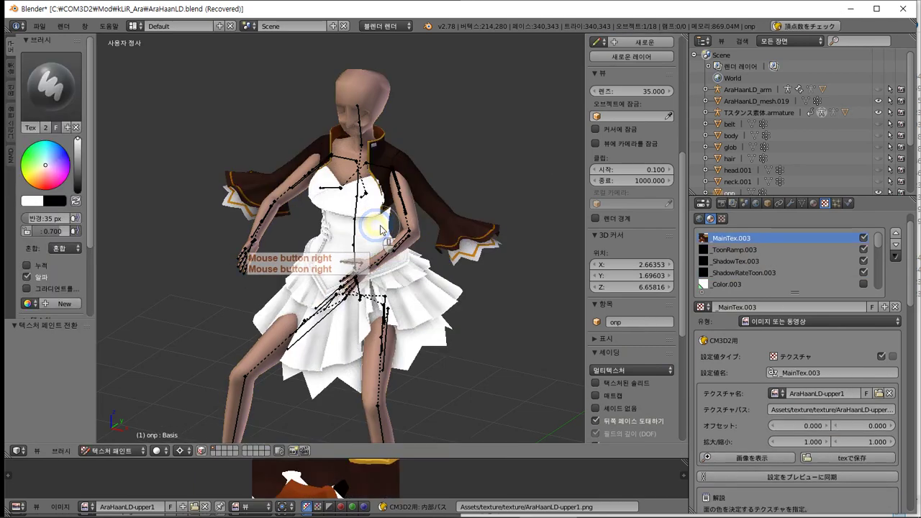
# Load AraHaanLD-lower0.png from the kLiR_Ara folder as the main texture image of the AraHaanLD-upper0 material.
pyautogui.click(809, 207)
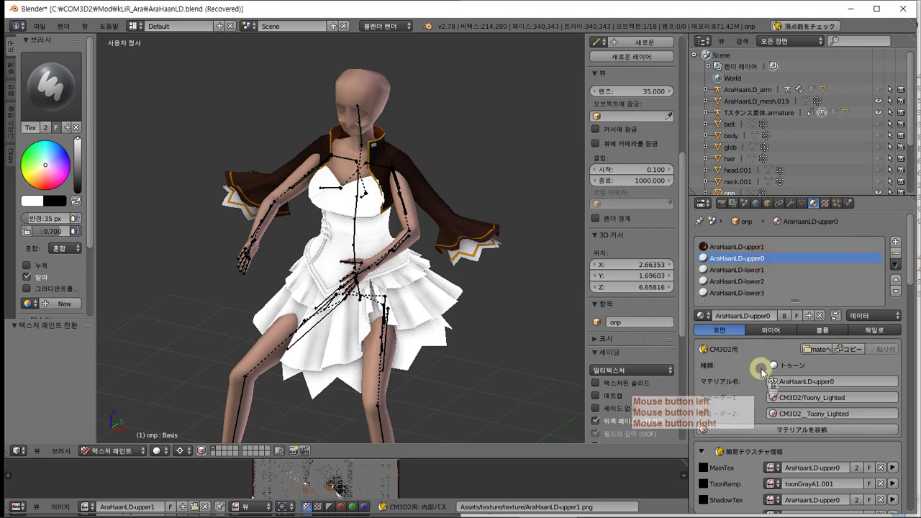
pyautogui.scroll(-4, 761, 372)
pyautogui.scroll(4, 763, 373)
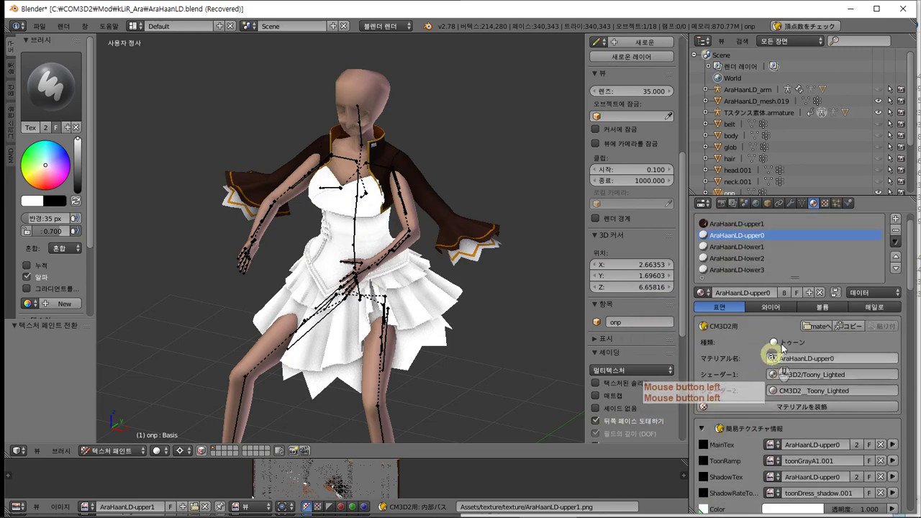
pyautogui.click(825, 204)
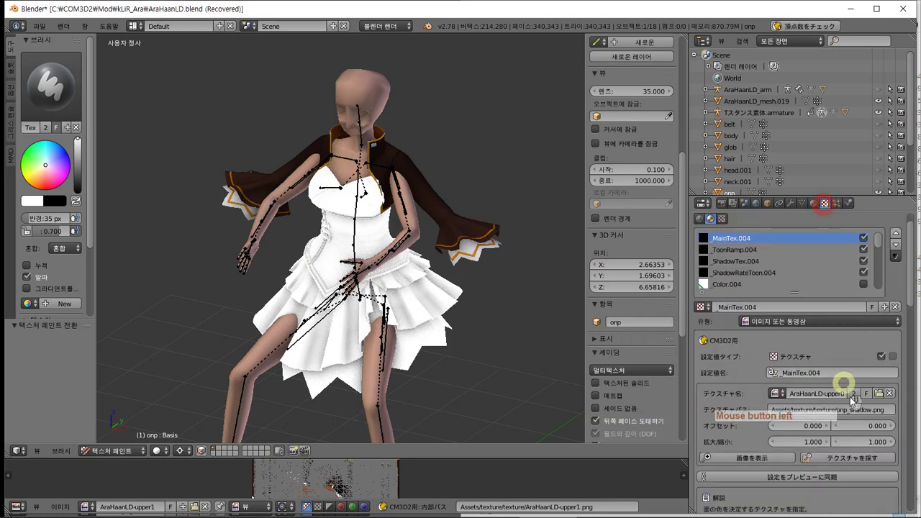
pyautogui.click(879, 393)
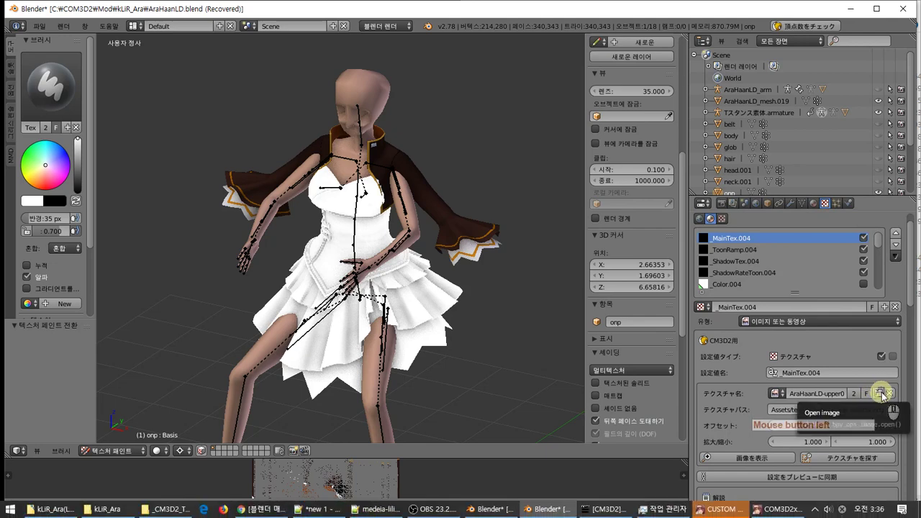
pyautogui.click(881, 393)
pyautogui.click(48, 210)
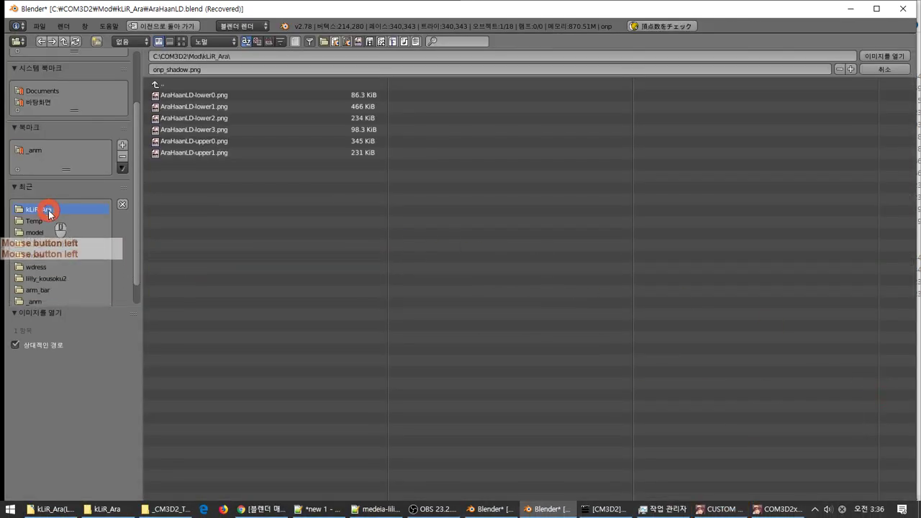
pyautogui.click(244, 94)
pyautogui.click(243, 94)
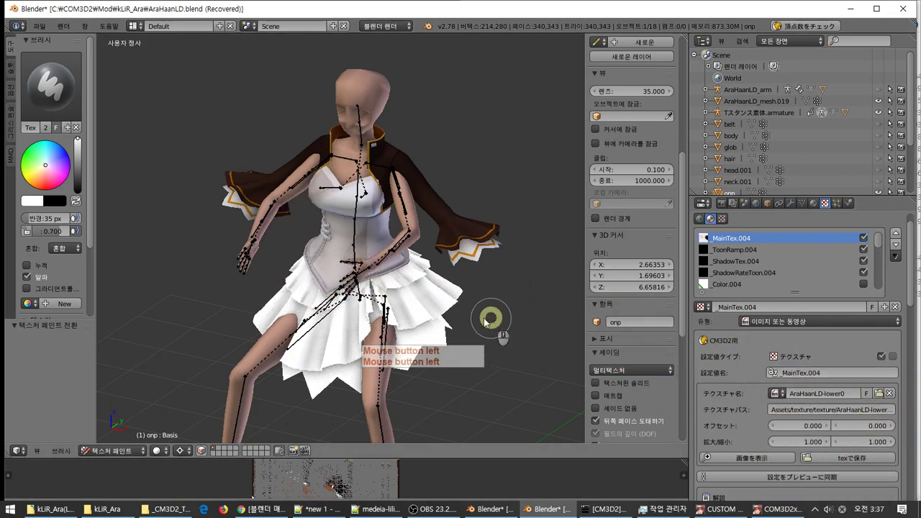
# Return to the onp mesh's material list and select the AraHaanLD-lower1 material.
pyautogui.click(815, 204)
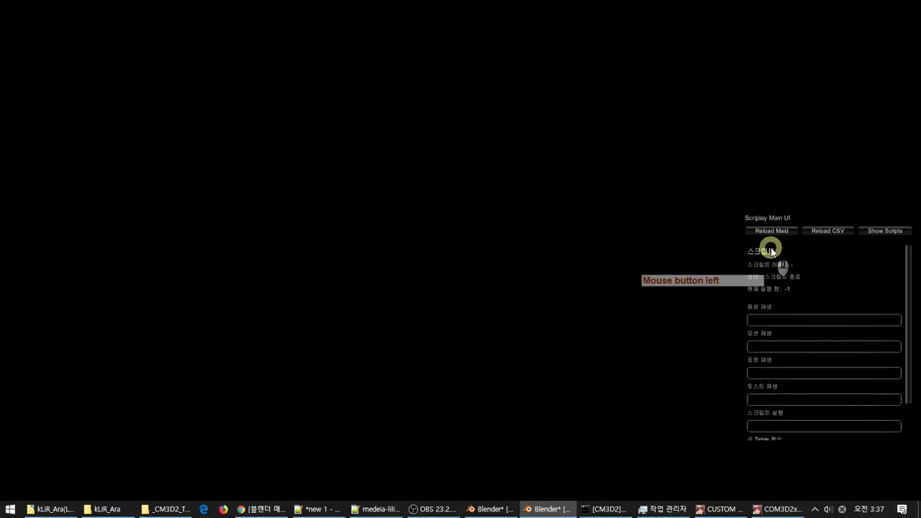
pyautogui.click(770, 248)
pyautogui.hotkey('alt', 'Tab')
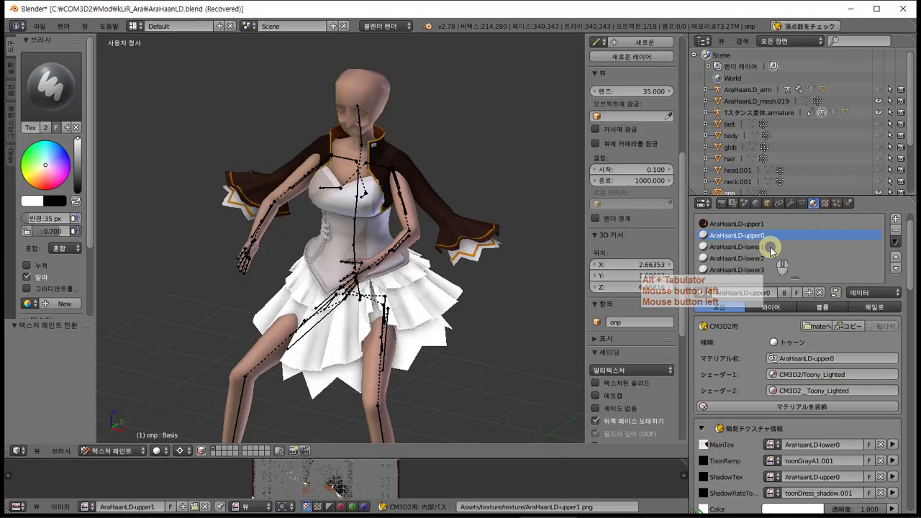
pyautogui.click(767, 247)
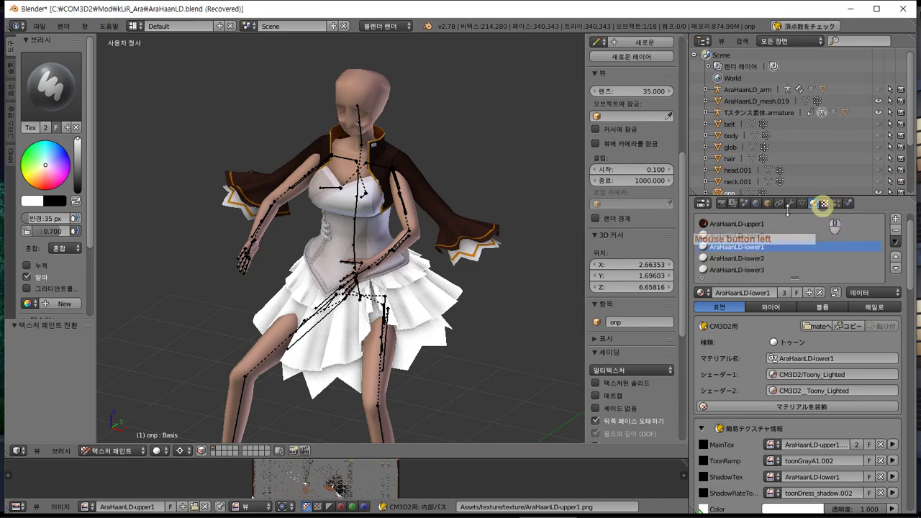
# Examine the dress's waist area up close and the texture settings of the AraHaanLD-lower1 material.
pyautogui.moveTo(422, 289); pyautogui.dragTo(415, 263, button='middle')
pyautogui.scroll(3, 422, 277)
pyautogui.rightClick(390, 181)
pyautogui.rightClick(366, 215)
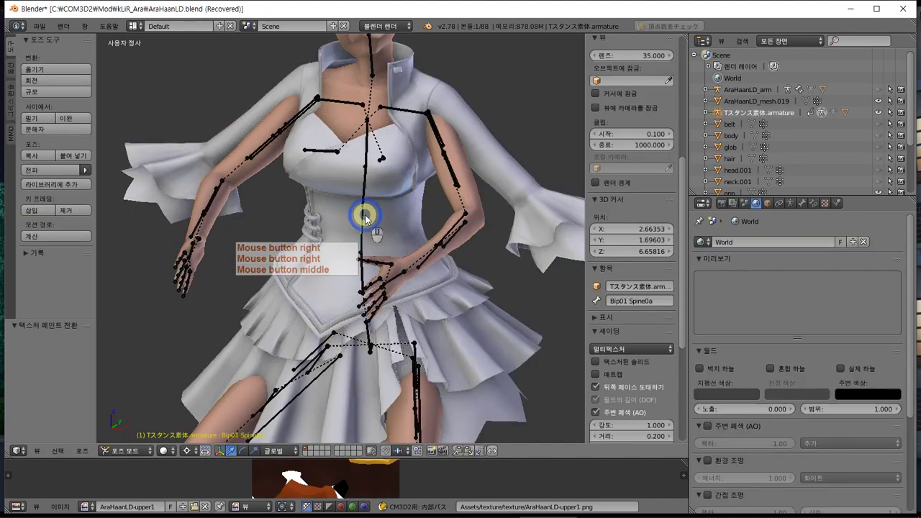
pyautogui.rightClick(391, 211)
pyautogui.scroll(-5, 807, 248)
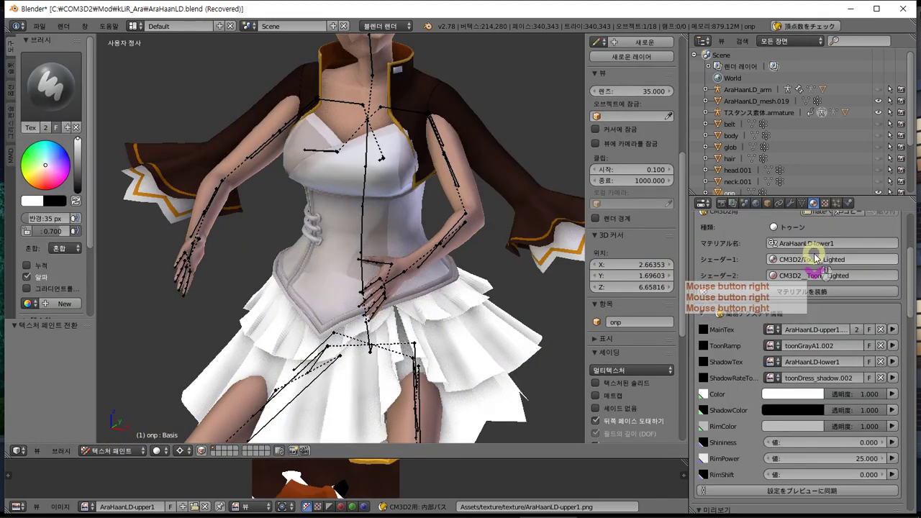
pyautogui.scroll(5, 815, 258)
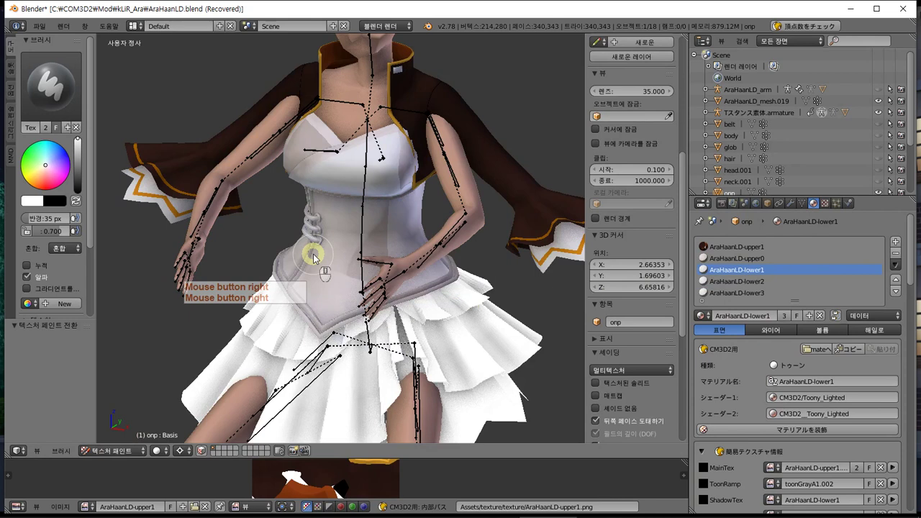
# Hide the onp mesh, leaving the wear mesh shown in the scene.
pyautogui.scroll(-5, 783, 163)
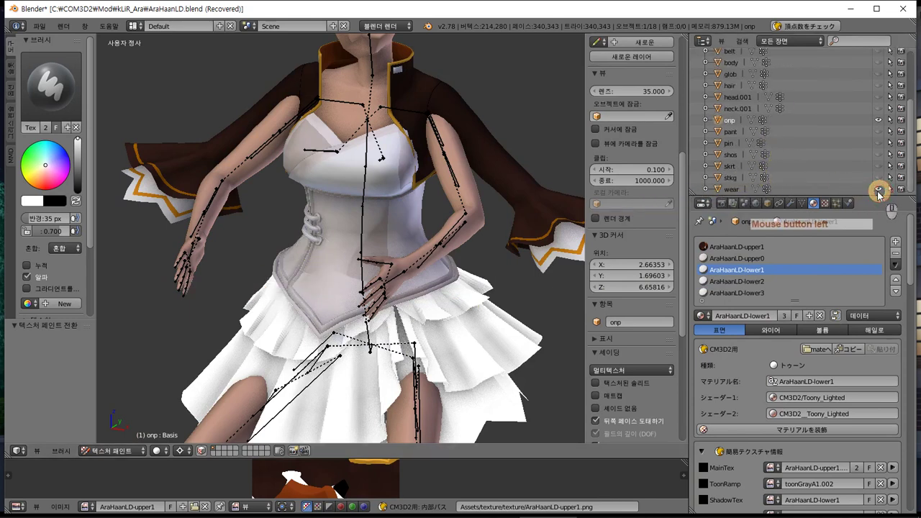
pyautogui.click(878, 121)
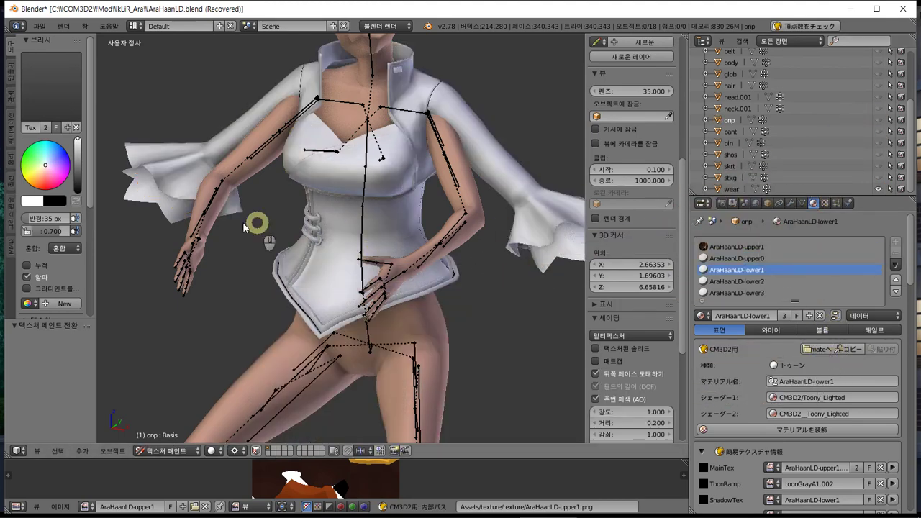
# Select the wear mesh and check it with Textured Solid shading switched on and back off.
pyautogui.rightClick(392, 230)
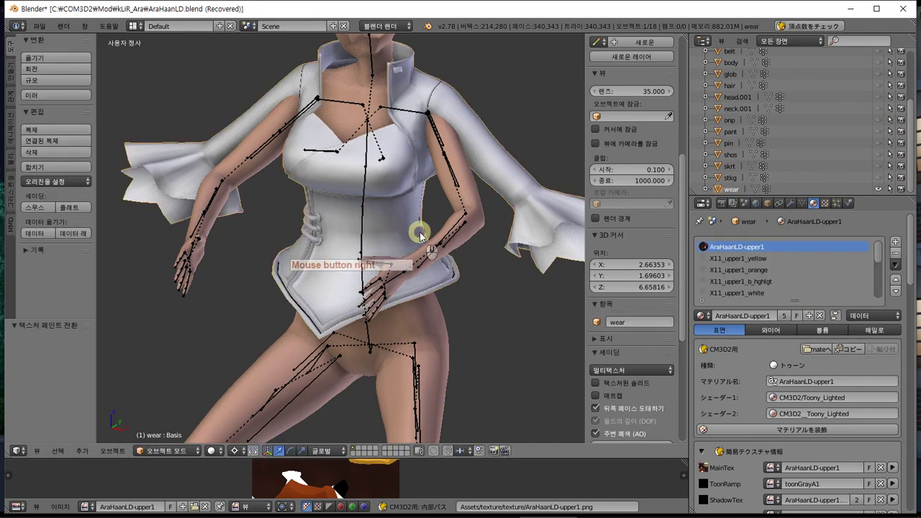
pyautogui.press('Tab')
pyautogui.press('Tab')
pyautogui.click(611, 385)
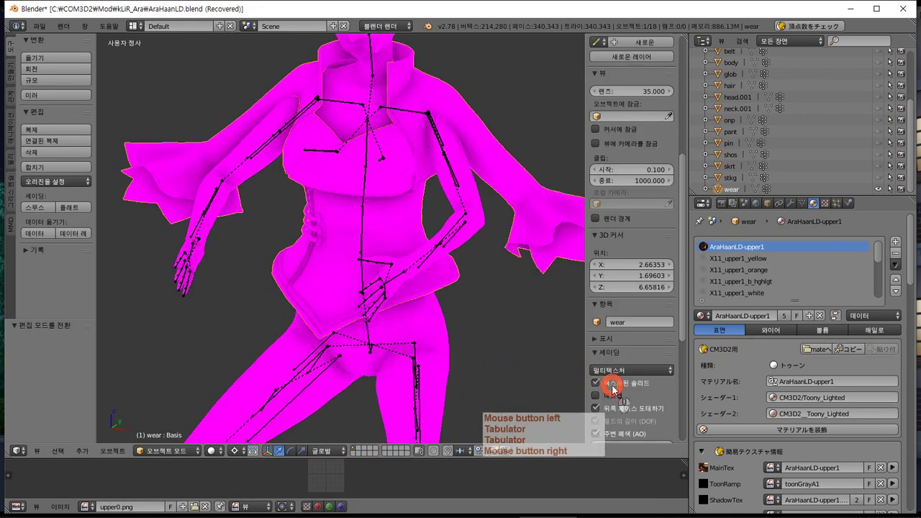
pyautogui.click(617, 389)
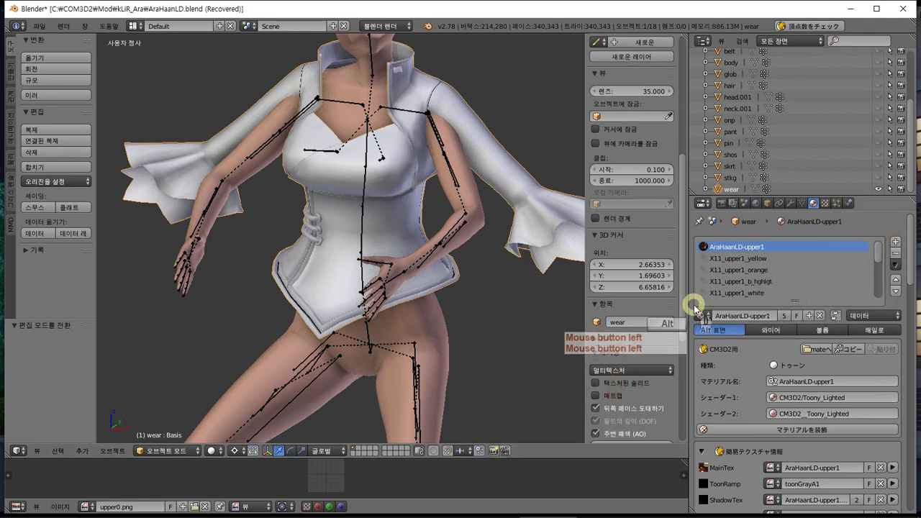
# Check the _MainTex.003 texture settings of the wear mesh's AraHaanLD-upper1 material and return to the material list.
pyautogui.click(791, 244)
pyautogui.click(822, 203)
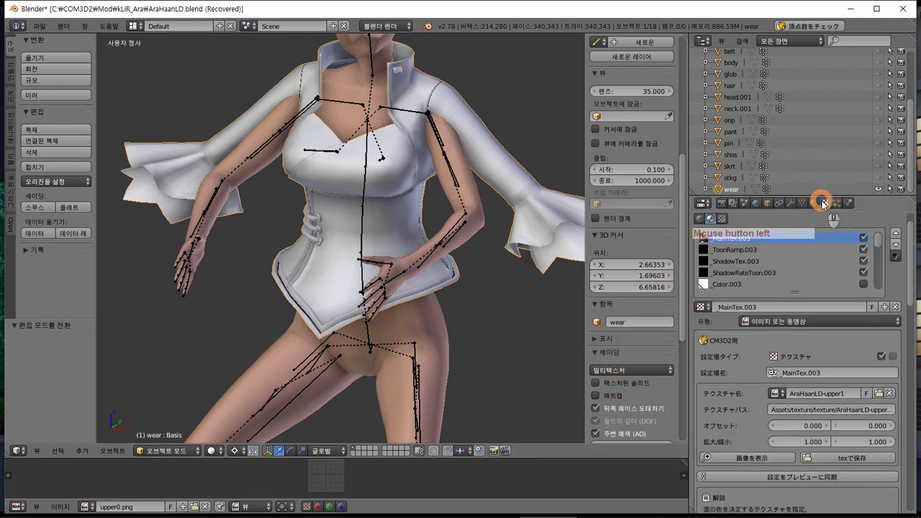
pyautogui.click(381, 210)
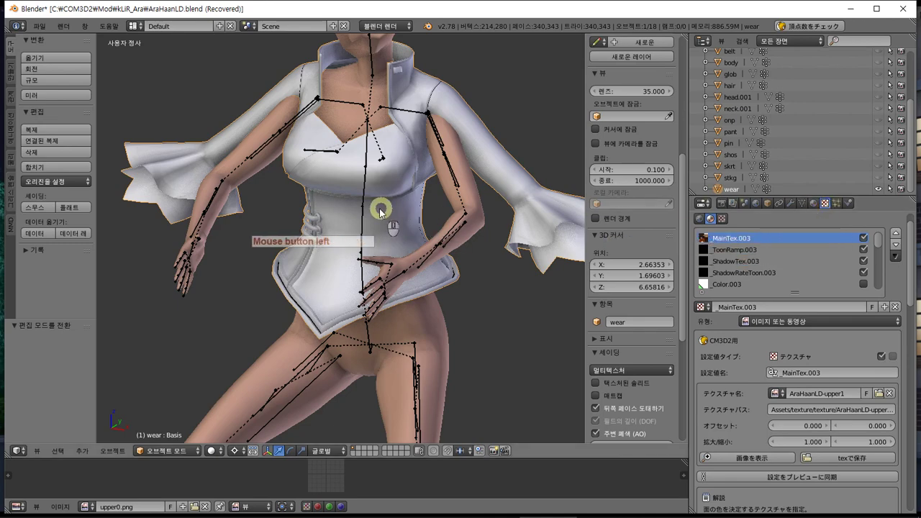
pyautogui.click(814, 203)
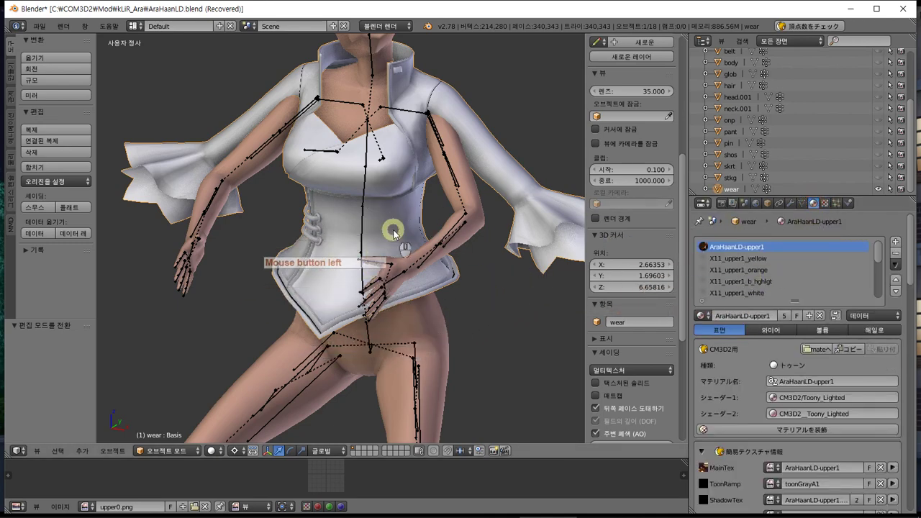
# In Edit Mode on the wear mesh, select only the faces assigned to AraHaanLD-upper1, X11_upper1_yellow and X11_upper1_orange.
pyautogui.press('Tab')
pyautogui.press('a')
pyautogui.scroll(-5, 606, 270)
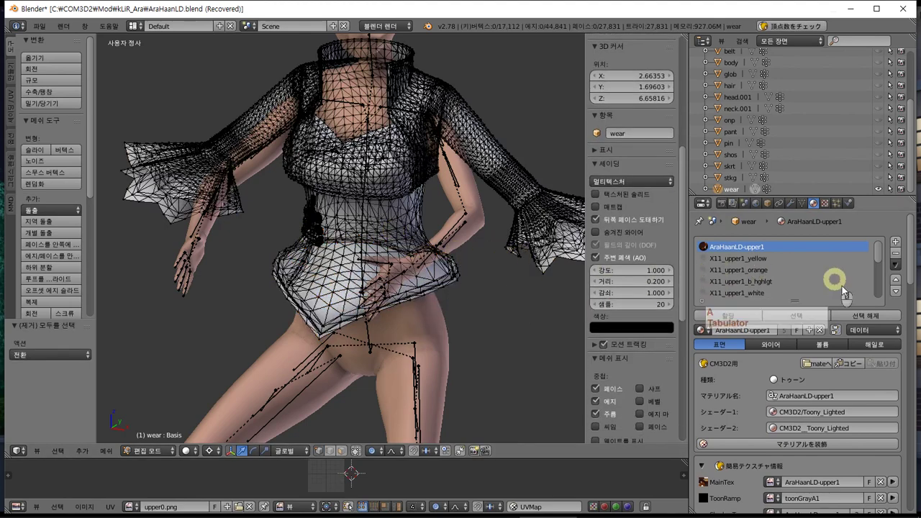
pyautogui.click(821, 317)
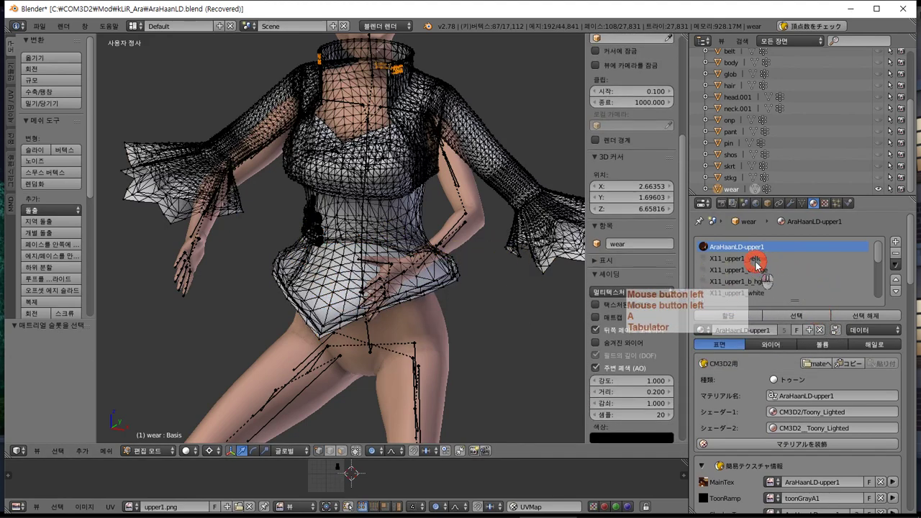
pyautogui.click(792, 258)
pyautogui.click(811, 315)
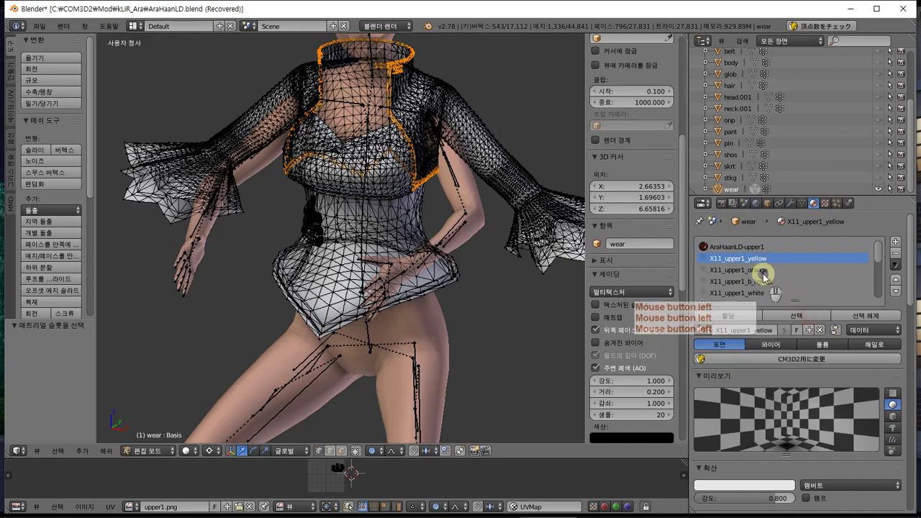
pyautogui.click(765, 270)
pyautogui.click(796, 315)
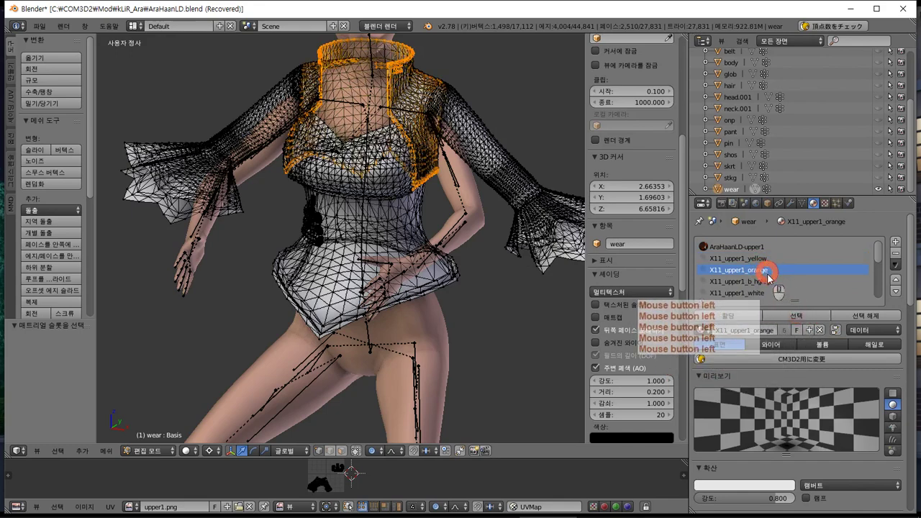
# Add the faces assigned to X11_upper1_b_hghlgt, X11_upper1_white, X11_upper1_w_hghlgt and X11_upper1_brown to the selection.
pyautogui.click(767, 280)
pyautogui.click(765, 292)
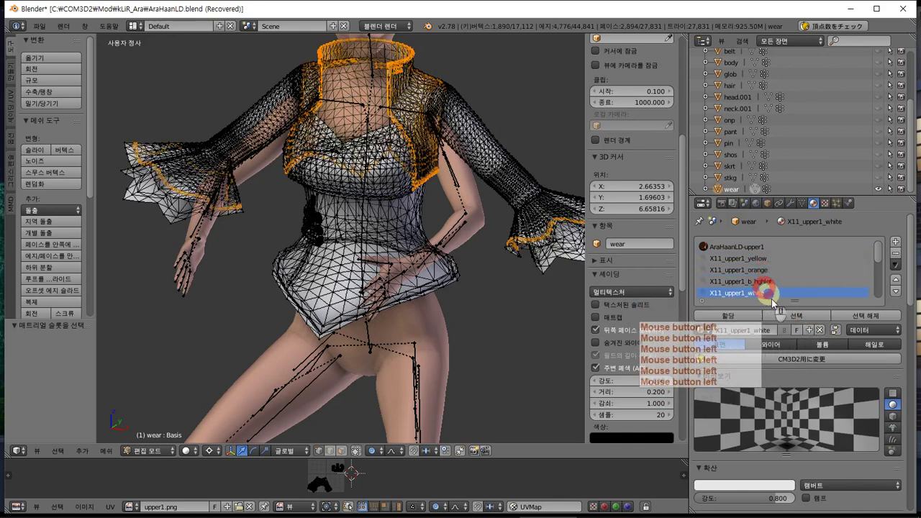
pyautogui.click(780, 315)
pyautogui.scroll(-2, 782, 288)
pyautogui.click(782, 283)
pyautogui.scroll(-1, 779, 273)
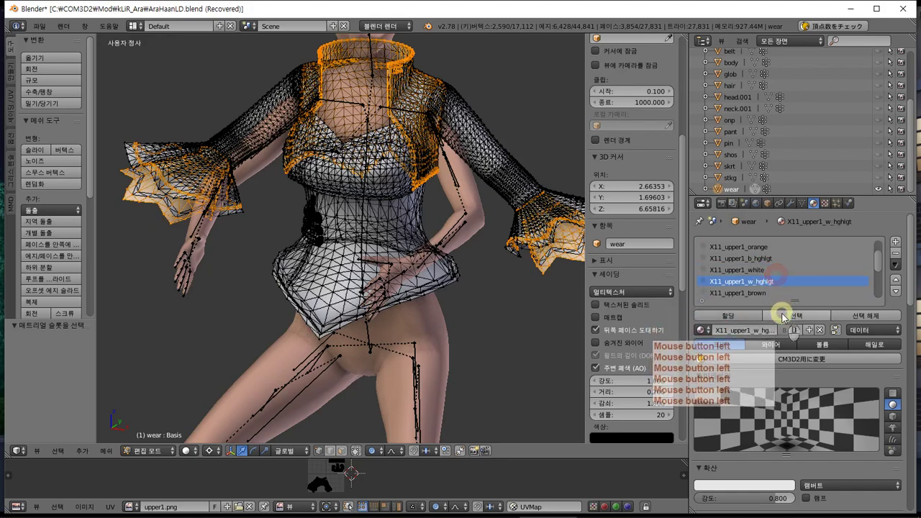
pyautogui.click(792, 315)
pyautogui.scroll(-1, 777, 283)
pyautogui.click(765, 270)
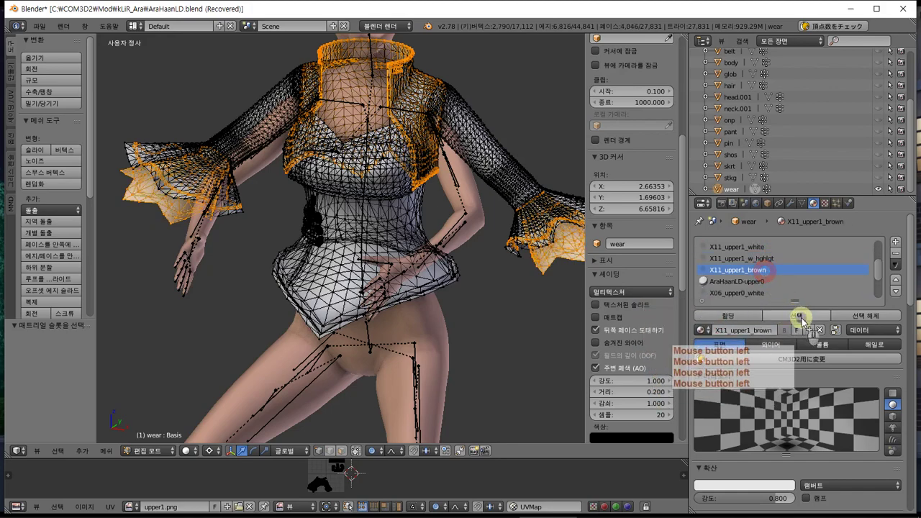
pyautogui.click(799, 317)
# Add the faces assigned to AraHaanLD-upper0 to the selection and return the wear mesh to Object Mode.
pyautogui.moveTo(448, 257); pyautogui.dragTo(484, 274, button='middle')
pyautogui.click(733, 281)
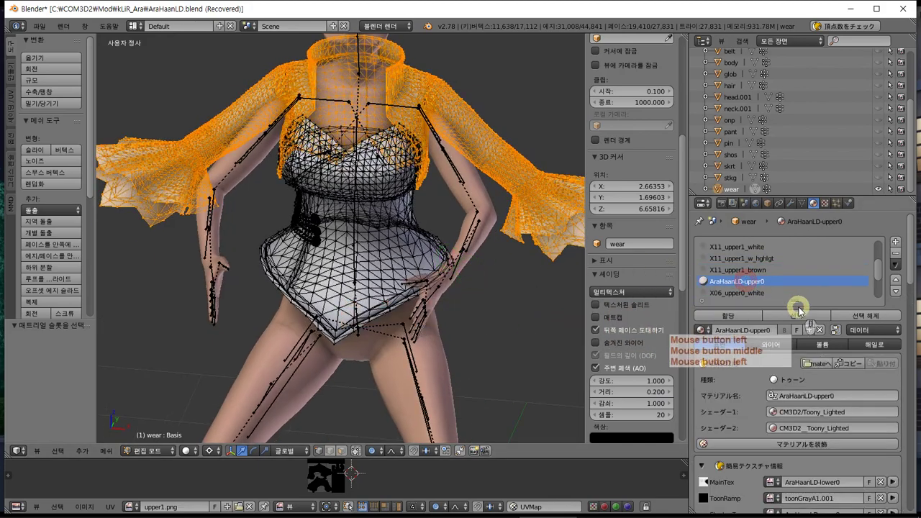
pyautogui.click(798, 314)
pyautogui.scroll(-2, 771, 267)
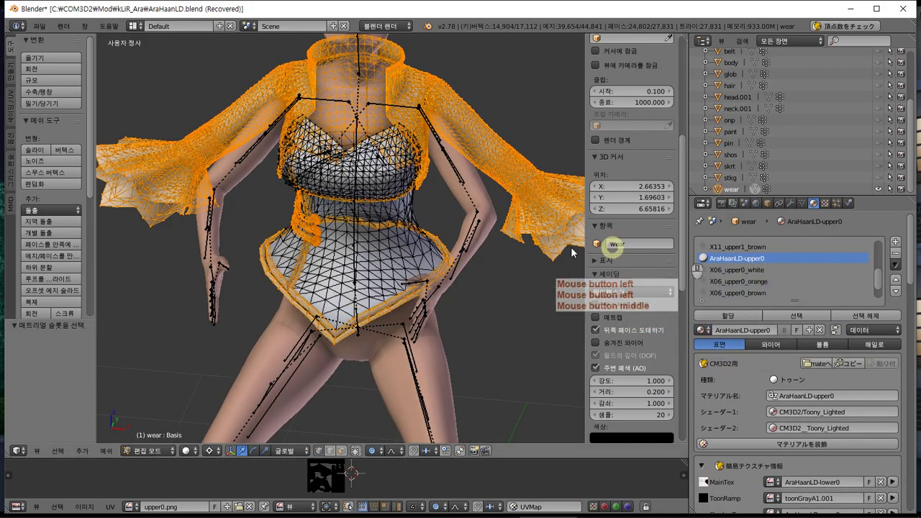
pyautogui.press('Tab')
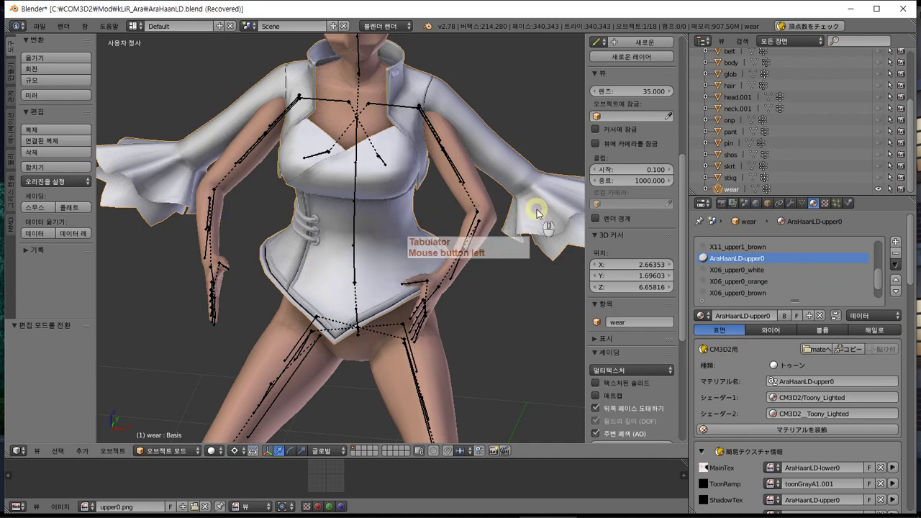
pyautogui.press('Tab')
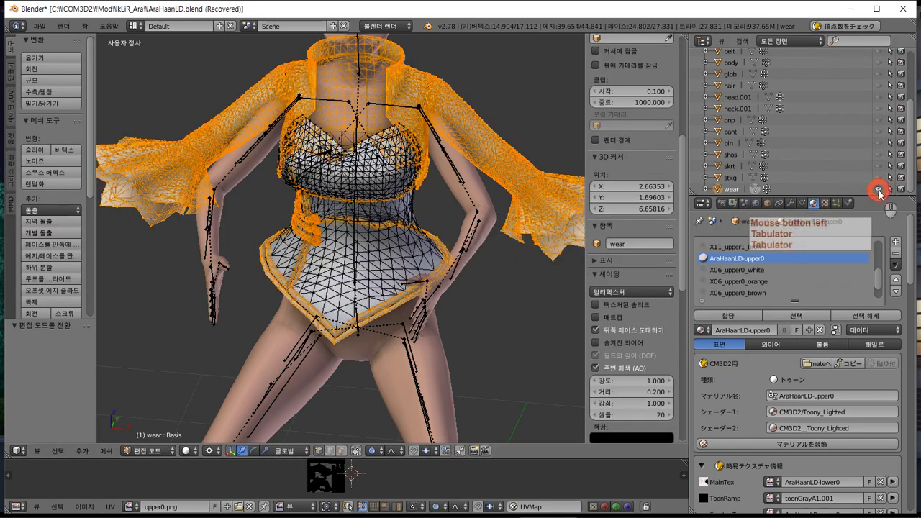
pyautogui.press('Tab')
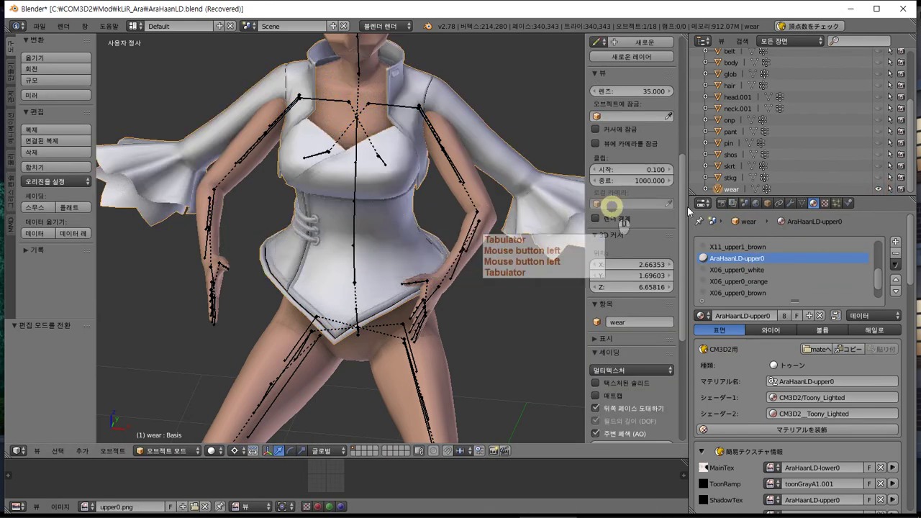
# Hide the wear mesh, show the onp mesh and select it.
pyautogui.click(881, 187)
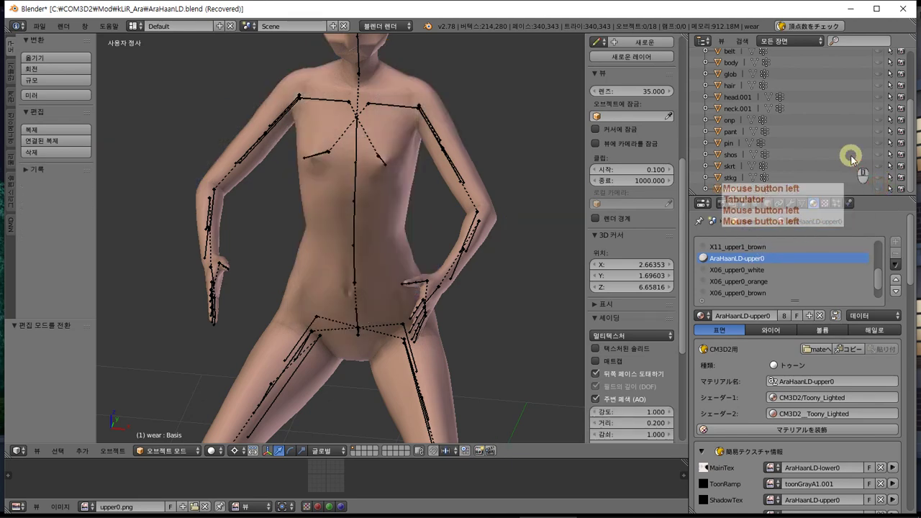
pyautogui.click(881, 119)
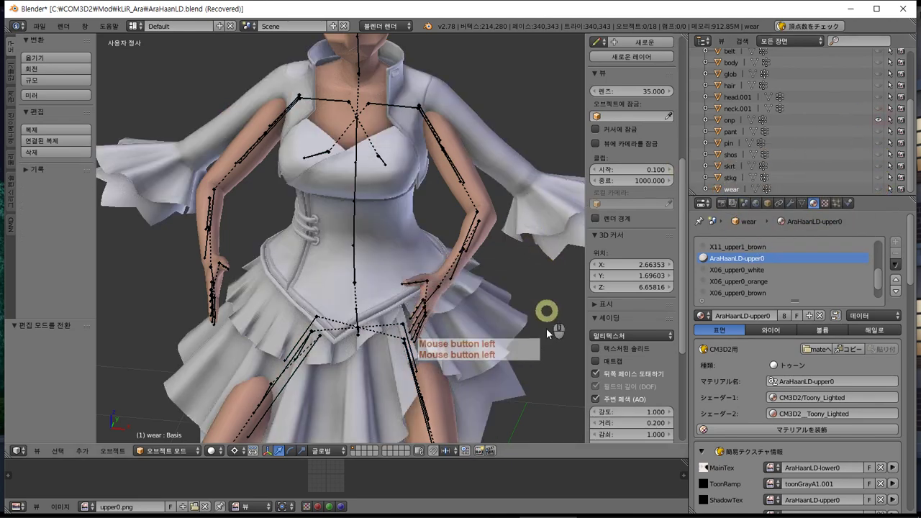
pyautogui.rightClick(338, 381)
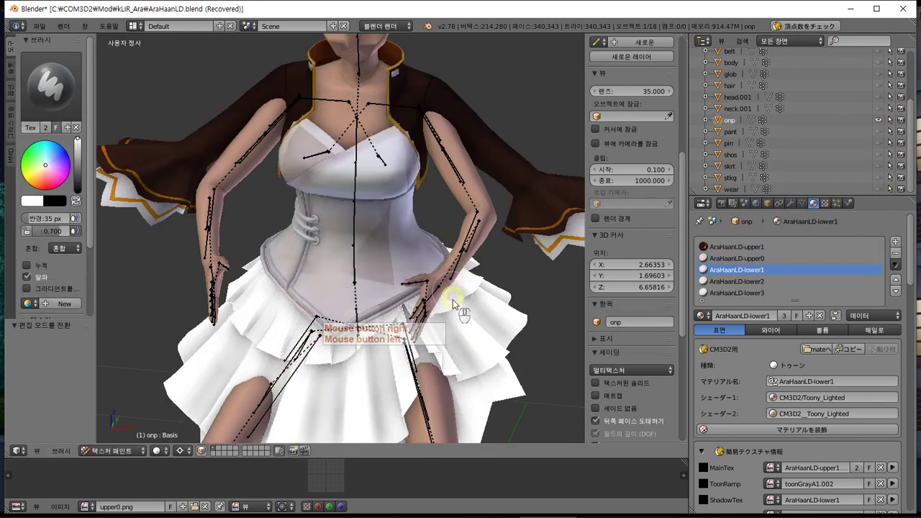
pyautogui.moveTo(465, 316)
pyautogui.mouseDown(button='middle')
pyautogui.moveTo(422, 309)
pyautogui.moveTo(432, 257)
pyautogui.moveTo(452, 316)
pyautogui.mouseUp(button='middle')
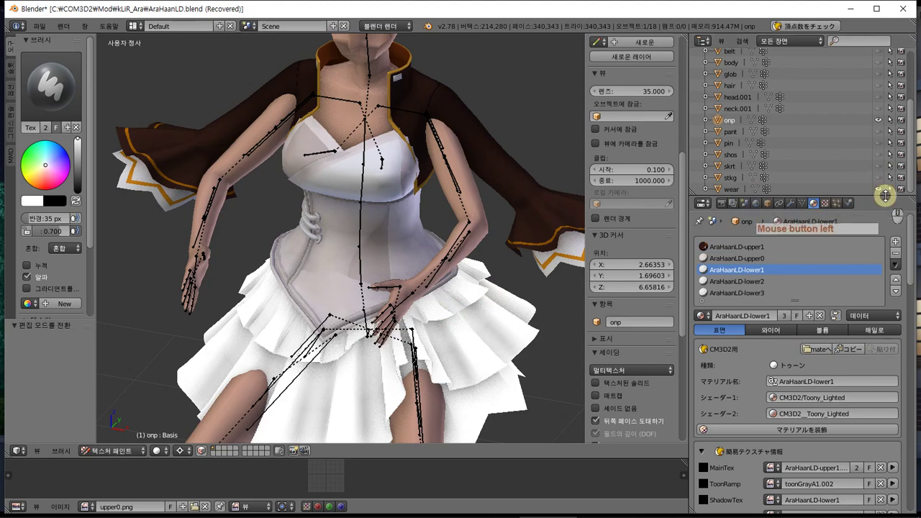
# Show the wear and onp meshes together and select each in turn to compare them, ending on wear.
pyautogui.click(878, 120)
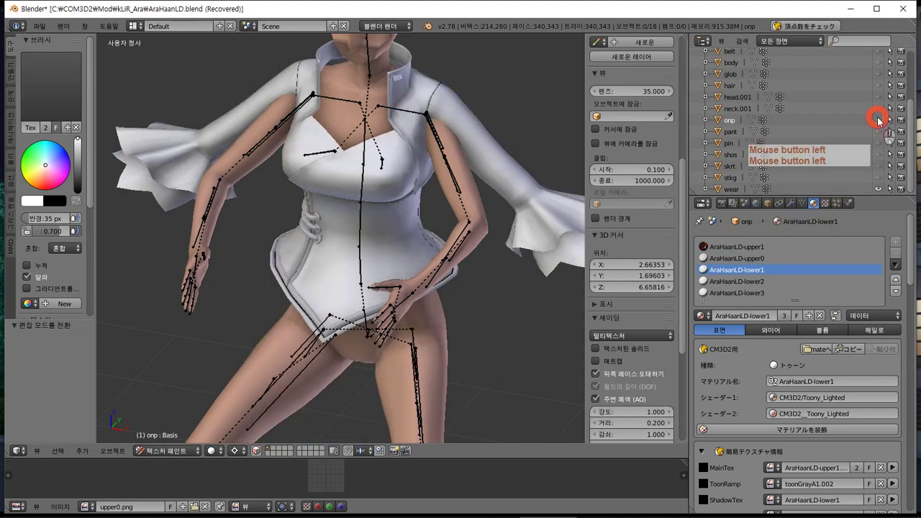
pyautogui.click(878, 121)
pyautogui.click(878, 121)
pyautogui.click(878, 120)
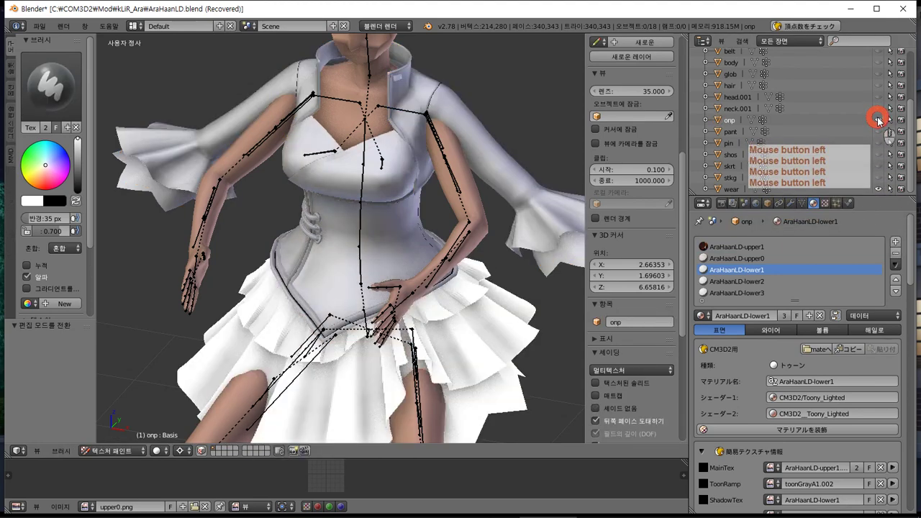
pyautogui.rightClick(518, 370)
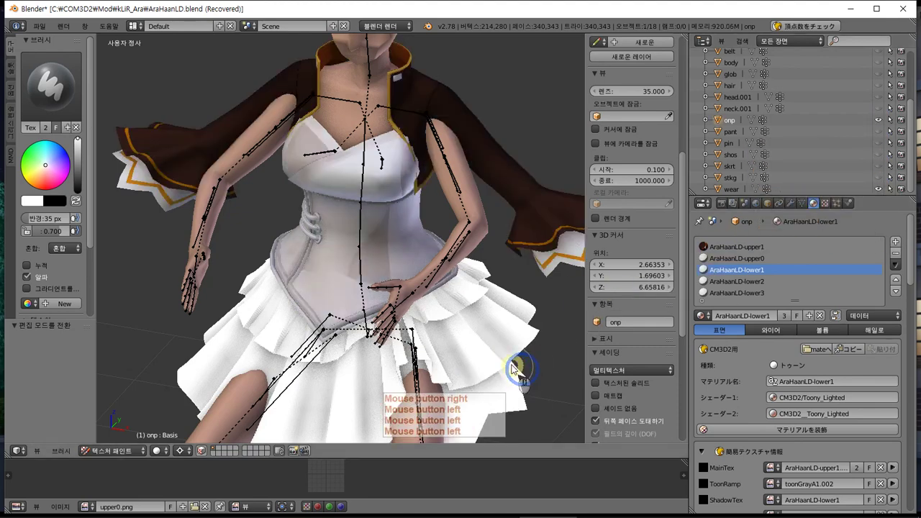
pyautogui.rightClick(401, 258)
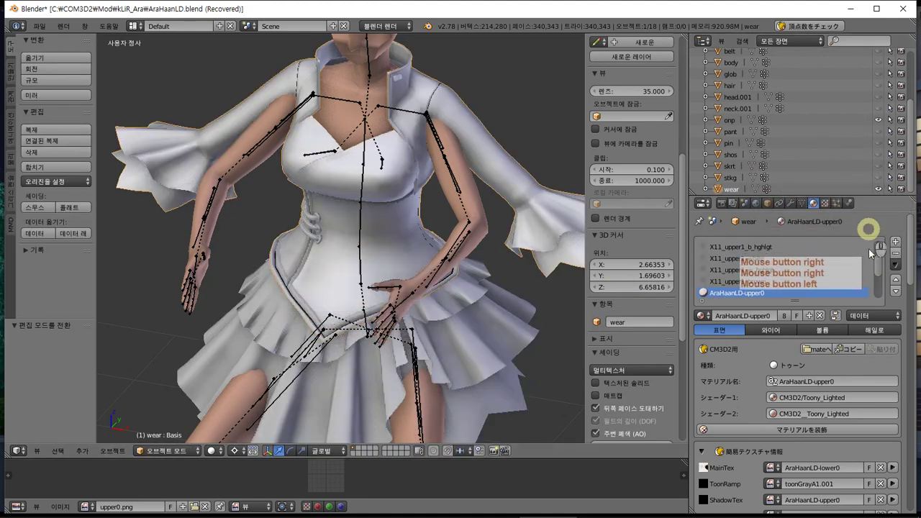
# Turn on Textured Solid shading and compare the wear and onp meshes by selecting them alternately.
pyautogui.click(648, 382)
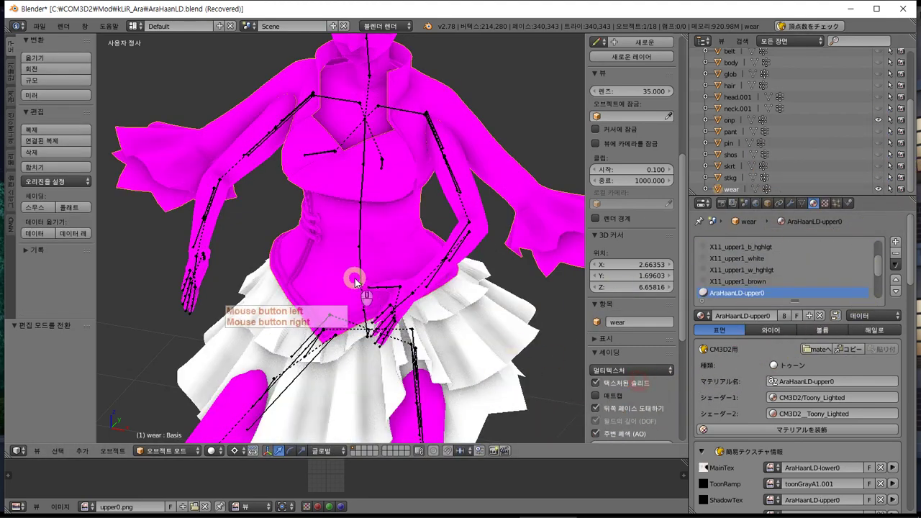
pyautogui.rightClick(457, 335)
pyautogui.rightClick(391, 235)
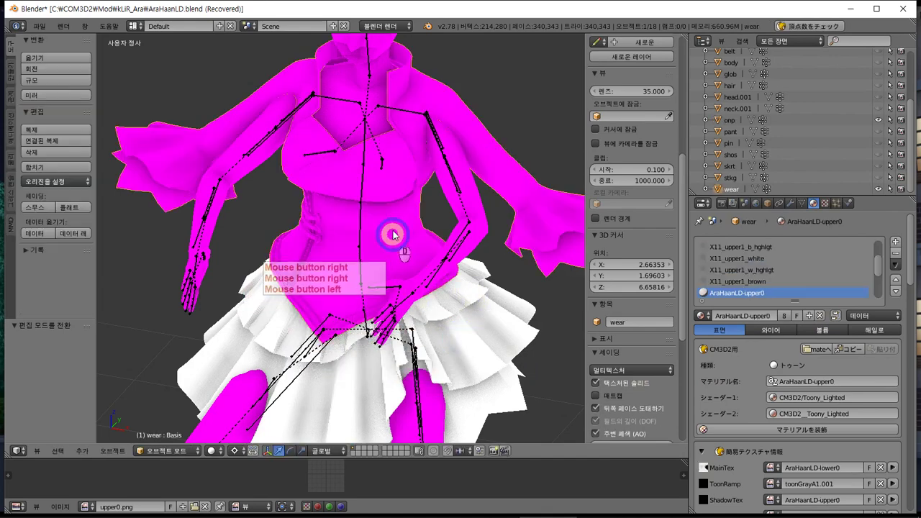
pyautogui.rightClick(477, 349)
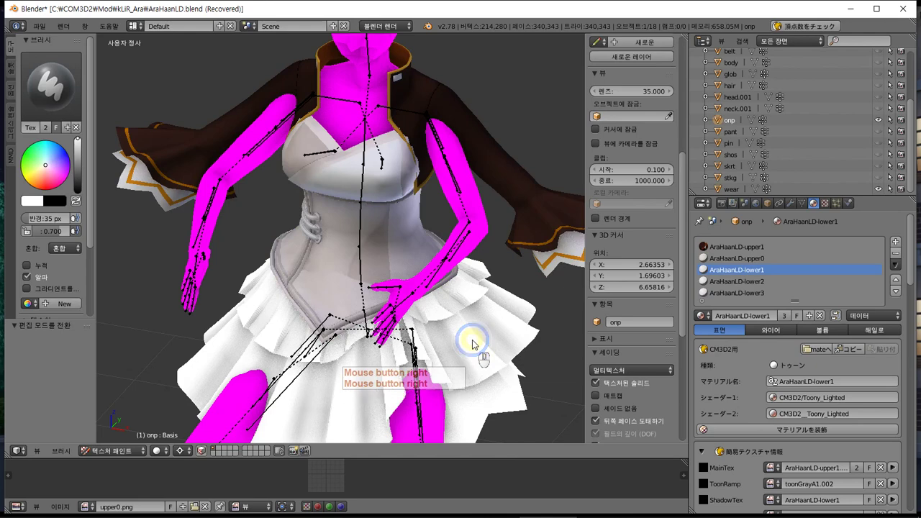
pyautogui.rightClick(387, 198)
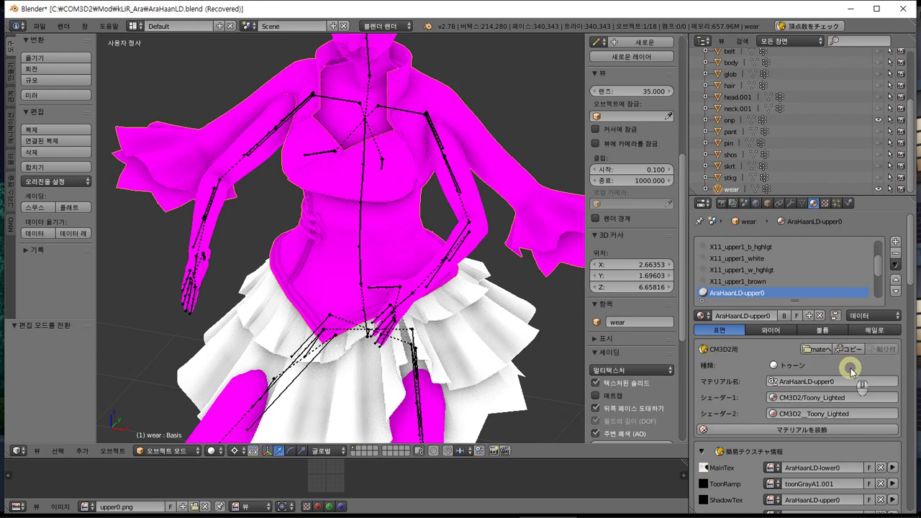
# Reopen the wear mesh in Edit Mode and add the X06_upper0_white and X06_upper0_orange material faces to the selection.
pyautogui.press('Tab')
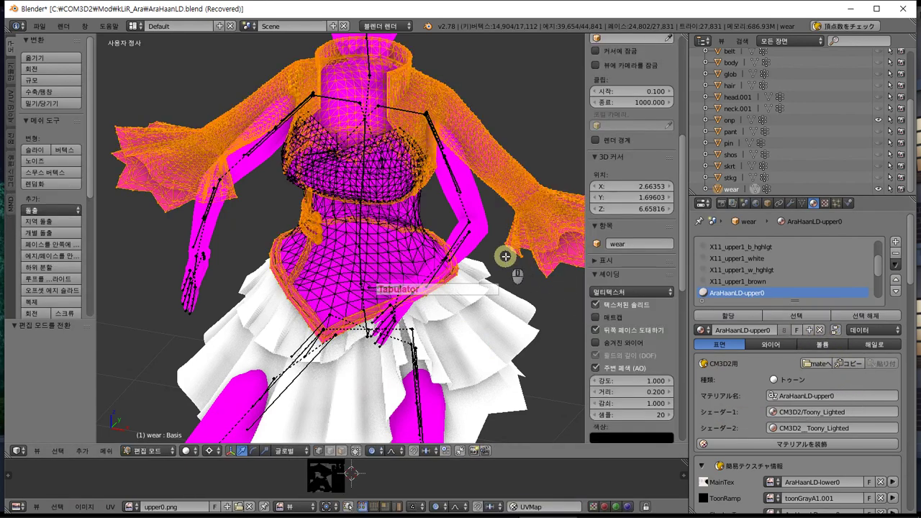
pyautogui.scroll(-2, 820, 269)
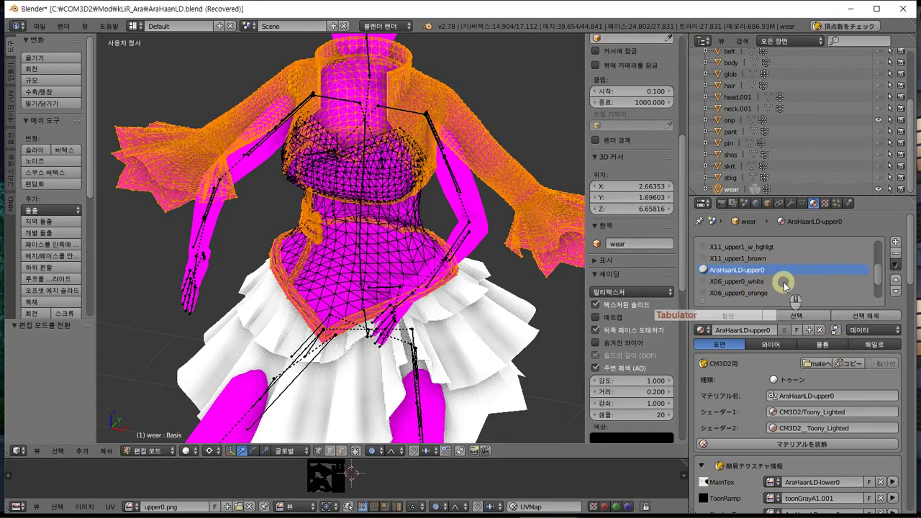
pyautogui.click(783, 282)
pyautogui.click(818, 319)
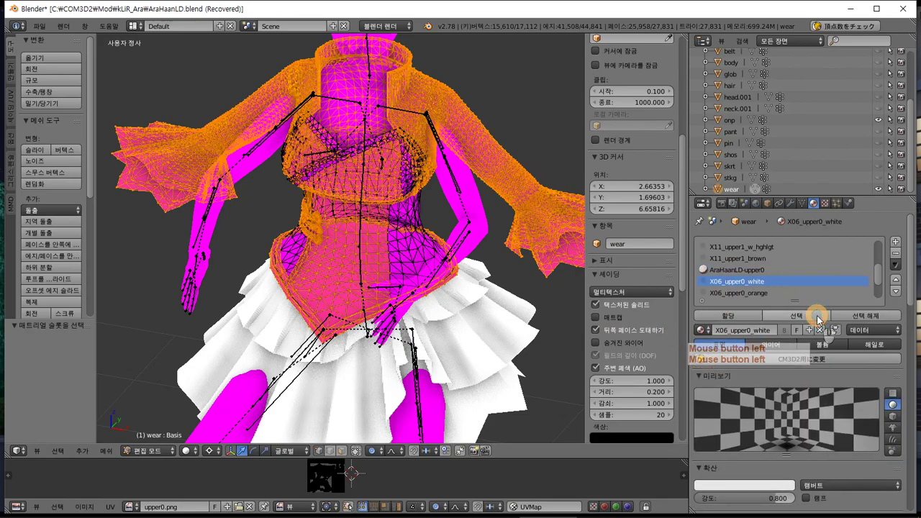
pyautogui.moveTo(367, 281)
pyautogui.mouseDown(button='middle')
pyautogui.moveTo(377, 267)
pyautogui.moveTo(348, 264)
pyautogui.moveTo(355, 276)
pyautogui.mouseUp(button='middle')
pyautogui.click(739, 293)
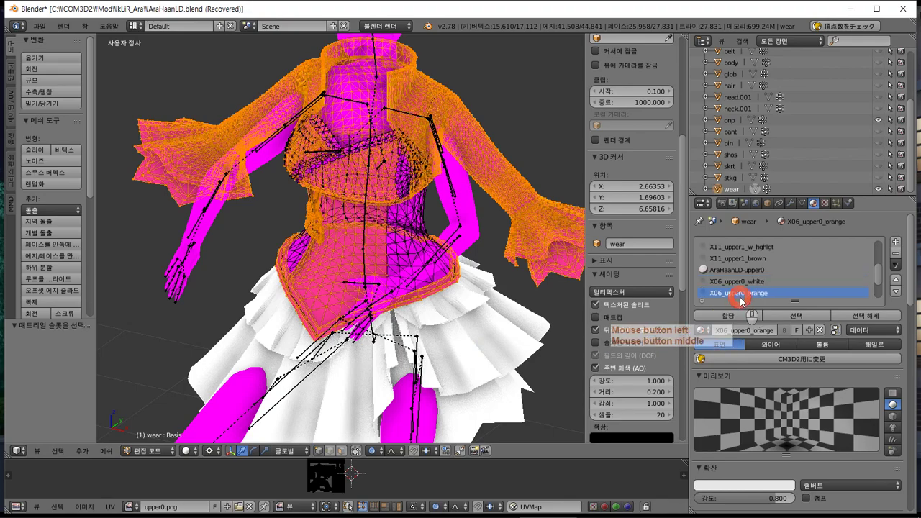
pyautogui.click(796, 315)
pyautogui.scroll(-3, 274, 277)
pyautogui.scroll(-2, 273, 278)
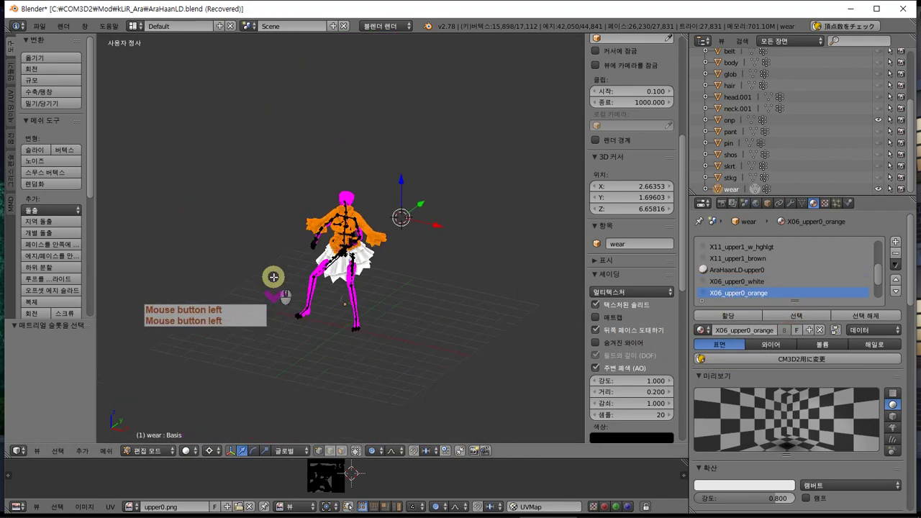
# Add the X06_upper0_brown material faces to the wear mesh selection.
pyautogui.scroll(6, 274, 277)
pyautogui.moveTo(288, 265)
pyautogui.mouseDown(button='middle')
pyautogui.moveTo(285, 276)
pyautogui.moveTo(298, 267)
pyautogui.mouseUp(button='middle')
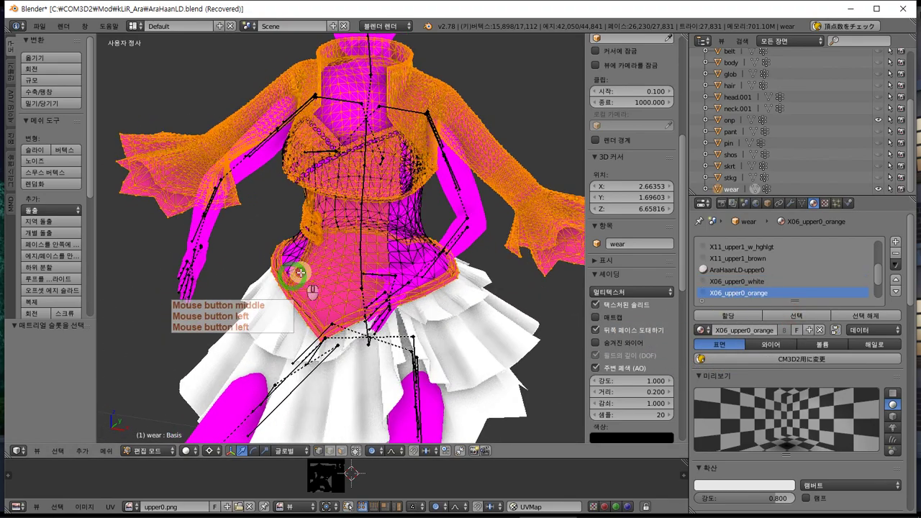
pyautogui.scroll(-3, 779, 287)
pyautogui.click(783, 271)
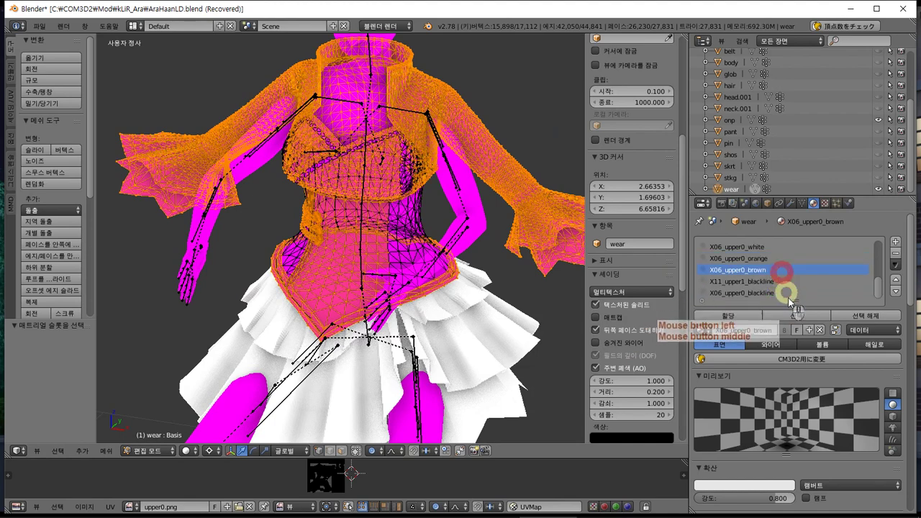
pyautogui.click(796, 316)
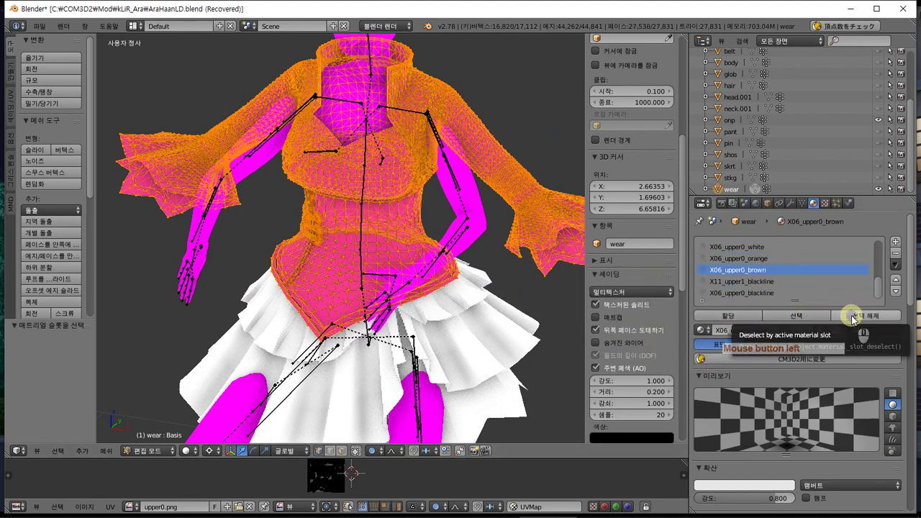
# Leave Edit Mode on the wear mesh and select the onp mesh.
pyautogui.press('Tab')
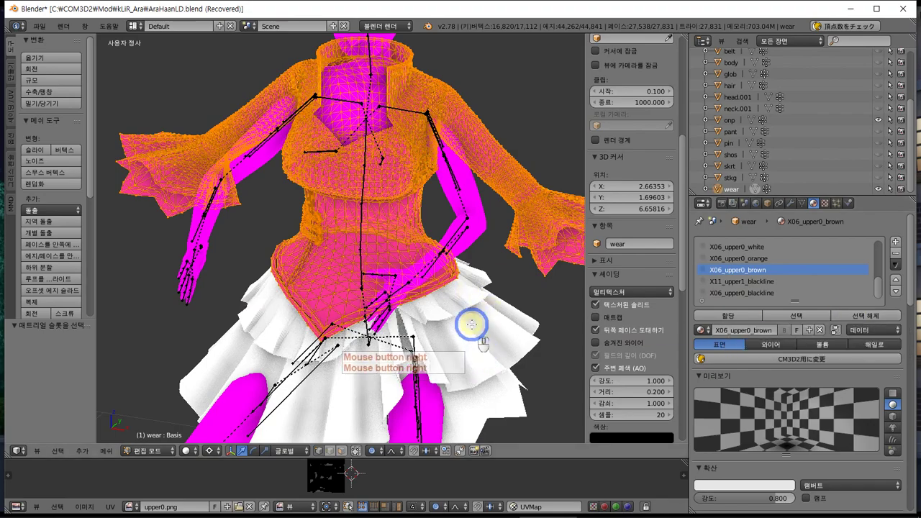
pyautogui.rightClick(466, 328)
pyautogui.rightClick(463, 314)
pyautogui.moveTo(477, 319); pyautogui.dragTo(360, 241, button='middle')
pyautogui.rightClick(387, 244)
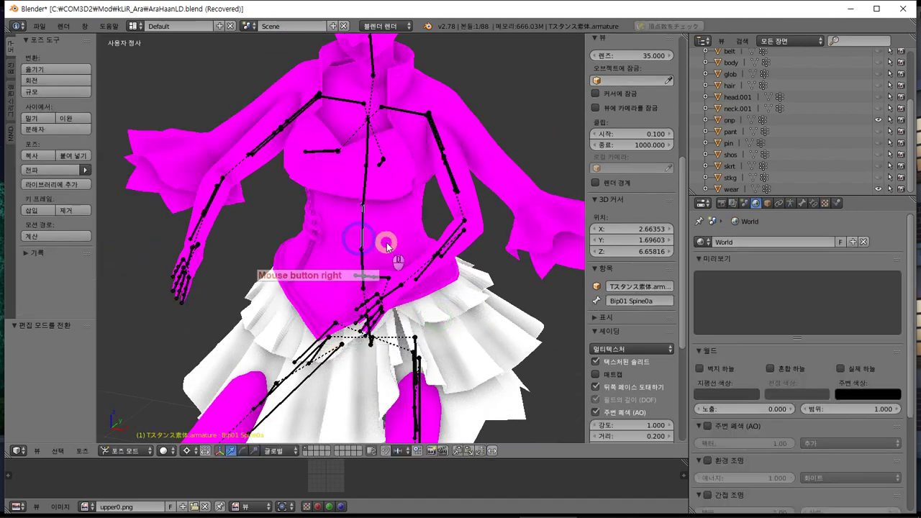
pyautogui.press('Tab')
pyautogui.press('Tab')
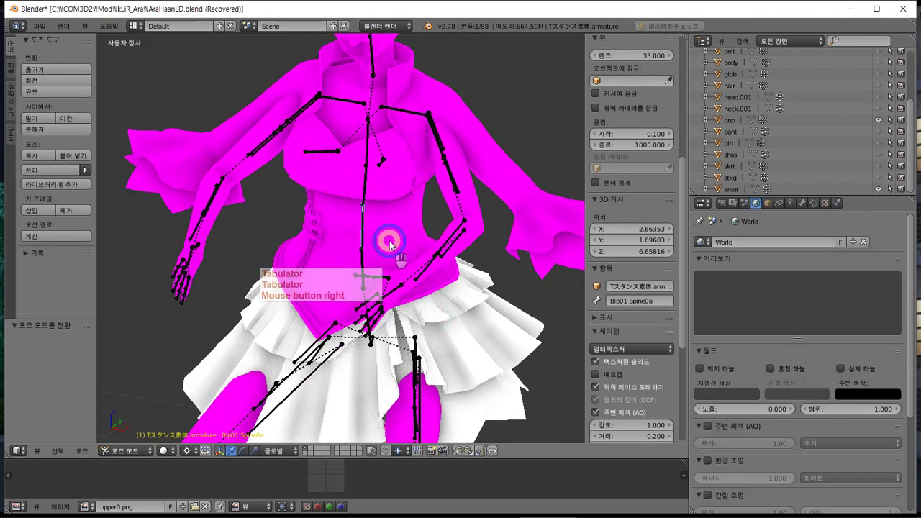
pyautogui.rightClick(387, 242)
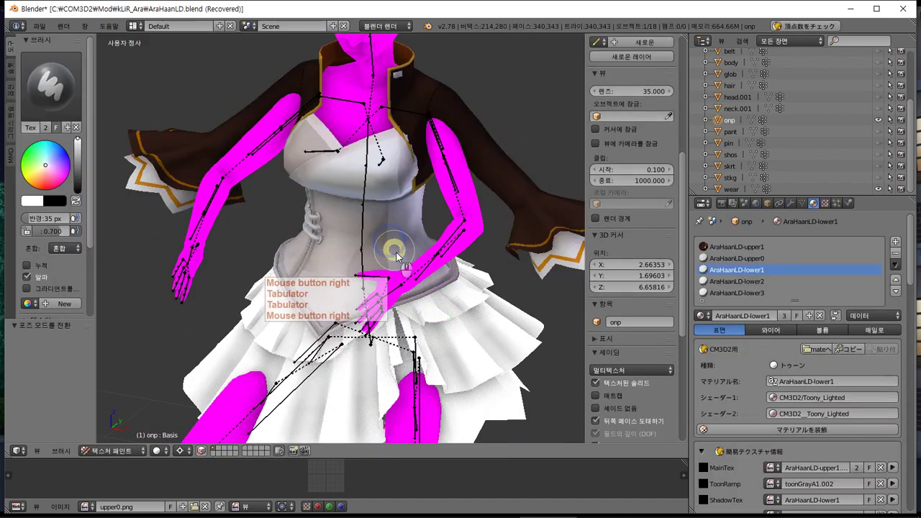
# Load AraHaanLD-upper1.png from the kLiR_Ara folder as the MainTex image of onp's AraHaanLD-lower1 material.
pyautogui.click(825, 203)
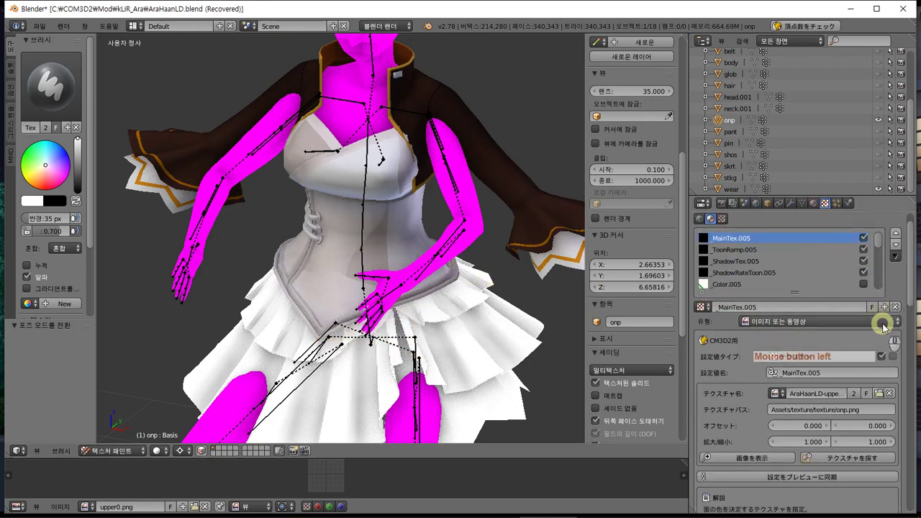
pyautogui.click(812, 203)
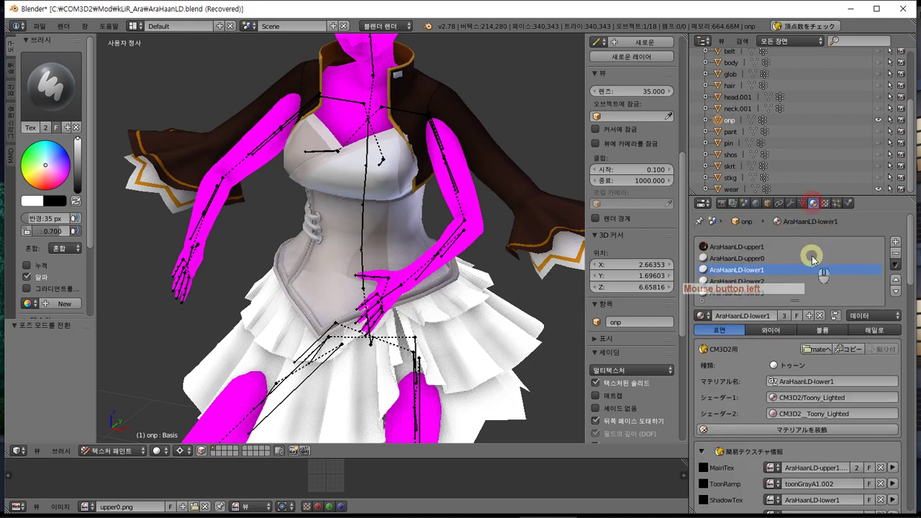
pyautogui.click(825, 203)
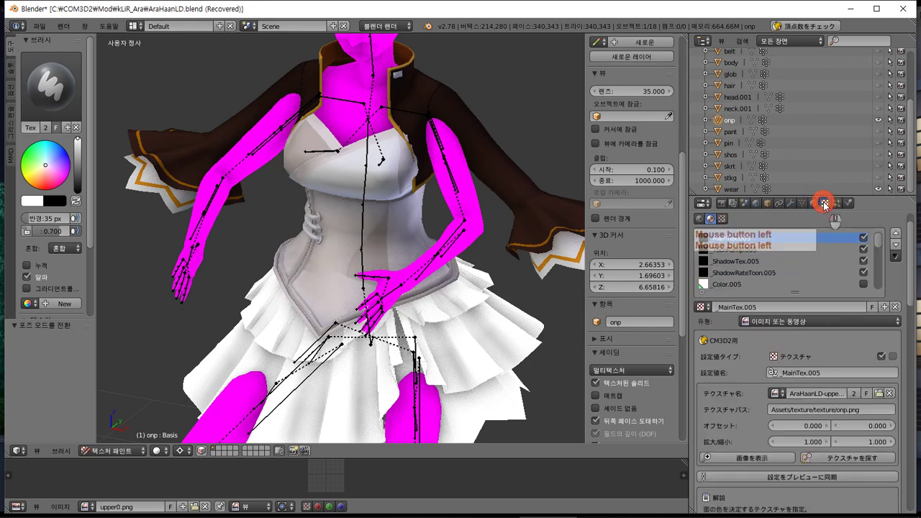
pyautogui.click(879, 395)
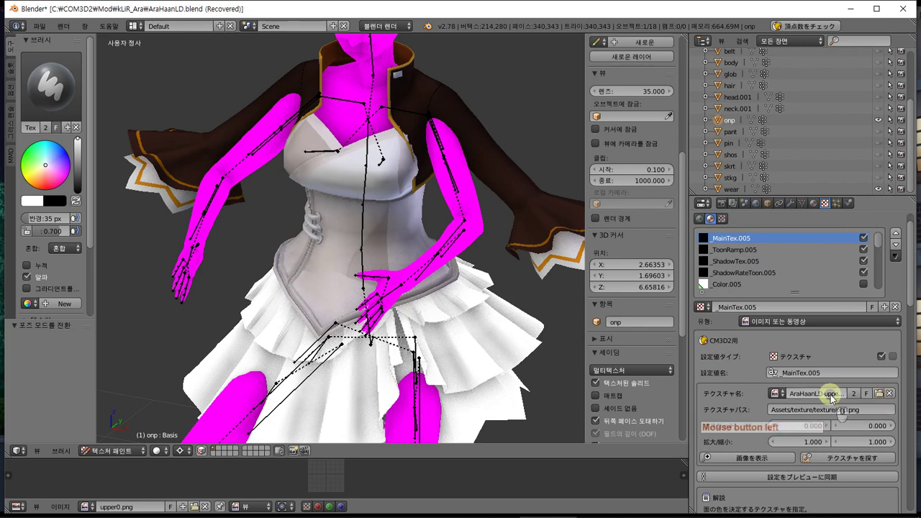
pyautogui.click(878, 394)
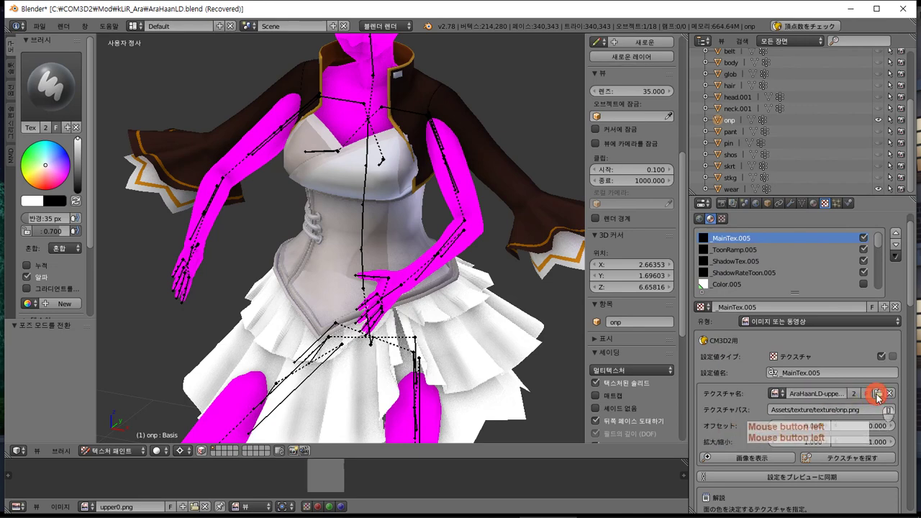
pyautogui.click(872, 395)
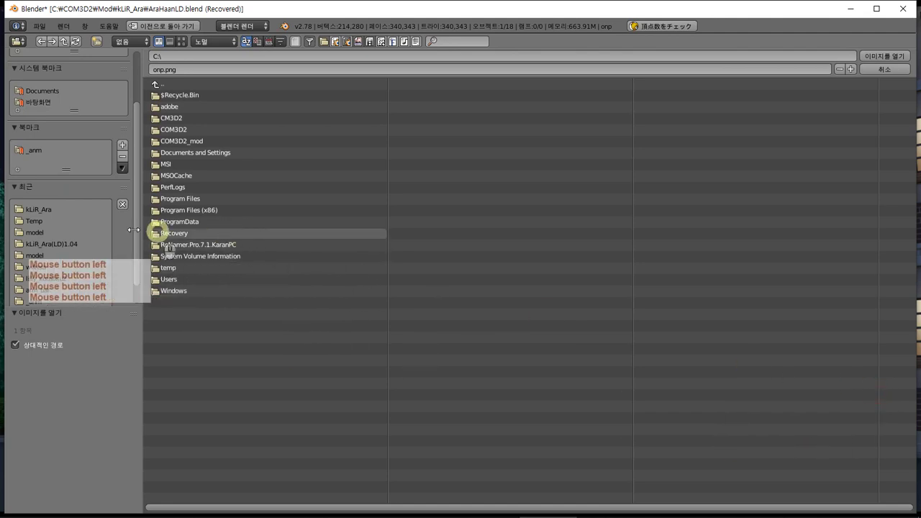
pyautogui.click(45, 210)
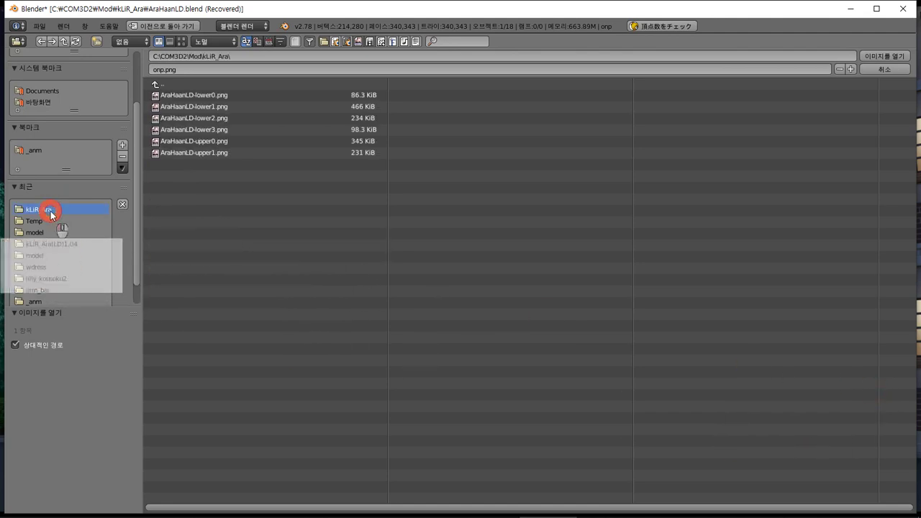
pyautogui.doubleClick(232, 153)
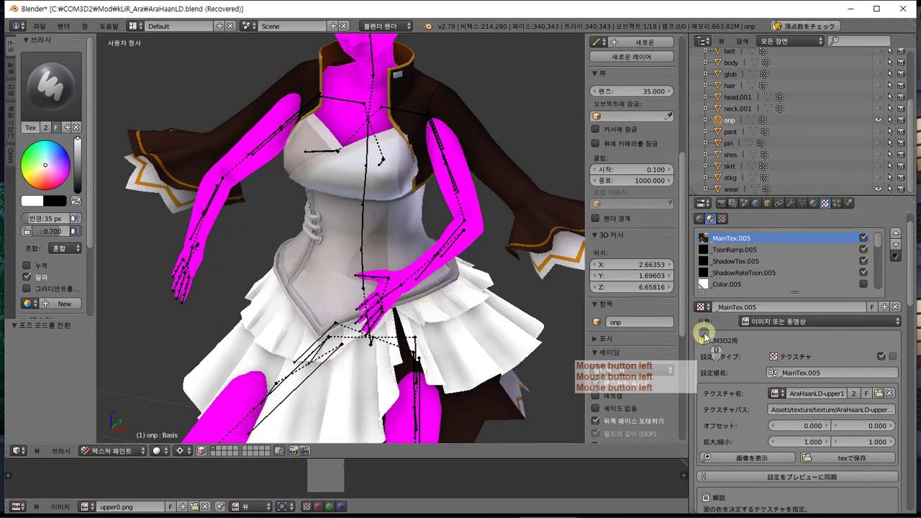
# Look through the images available for the MainTex slot of onp's AraHaanLD-lower1 material.
pyautogui.click(814, 203)
pyautogui.click(827, 270)
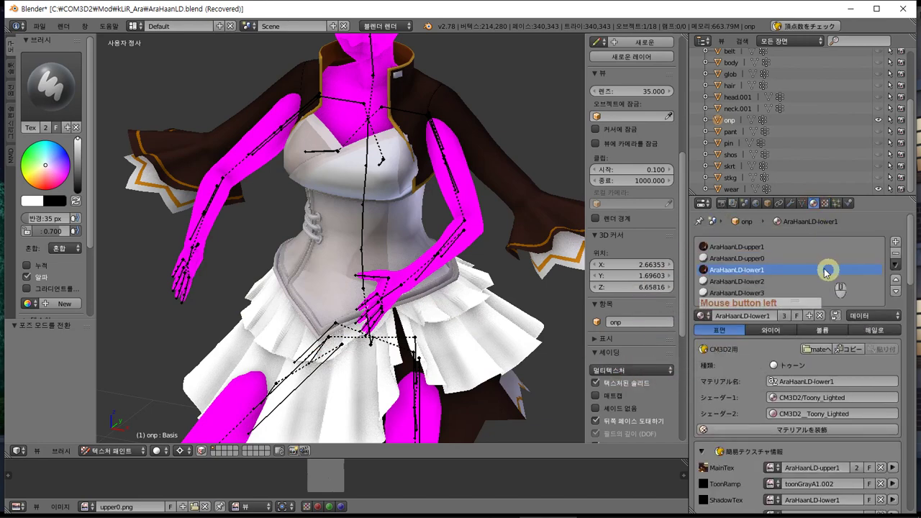
pyautogui.click(785, 282)
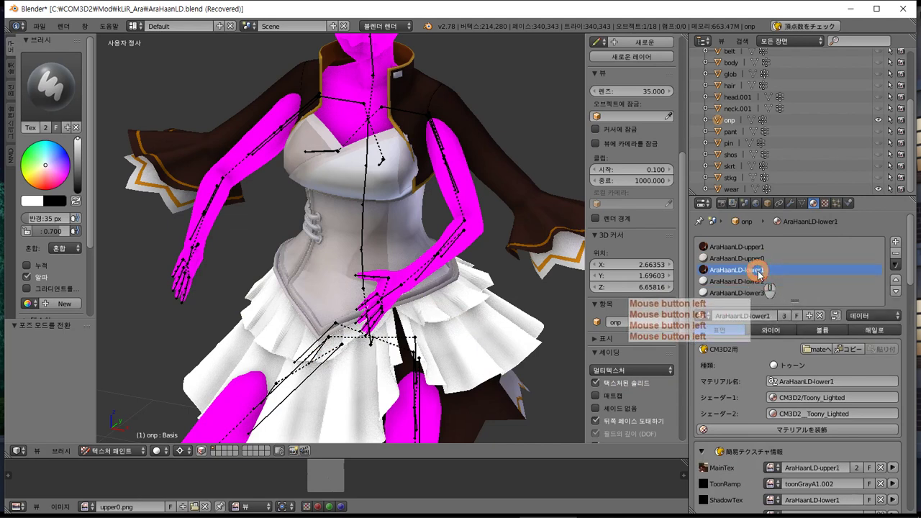
pyautogui.click(777, 467)
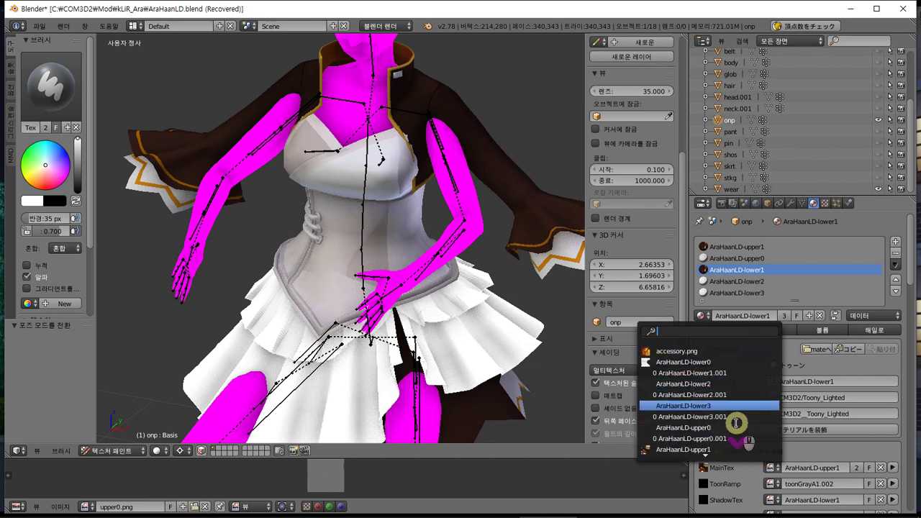
pyautogui.scroll(-3, 735, 423)
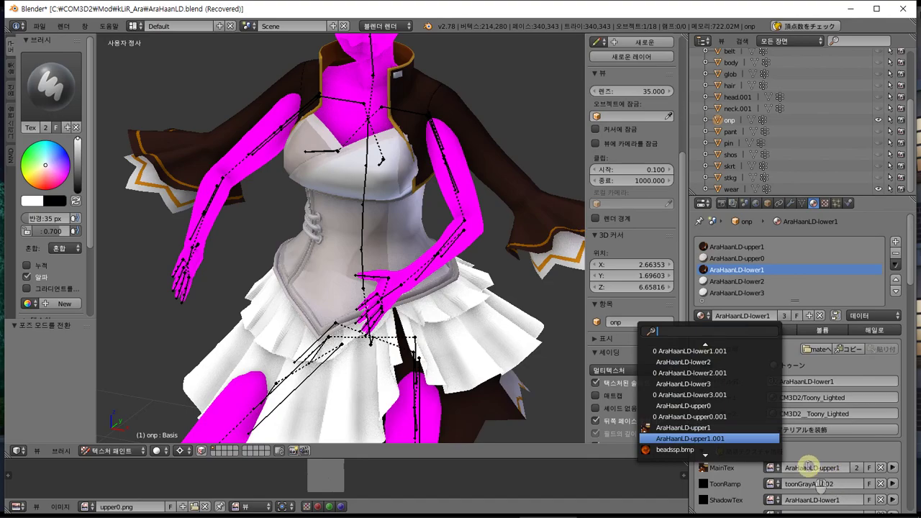
# Switch to the kLiR_Ara folder in File Explorer and copy the name AraHaanLD-lower1 from its .tex file.
pyautogui.hotkey('alt', 'Tab')
pyautogui.hotkey('alt', 'Tab')
pyautogui.hotkey('alt', 'Tab')
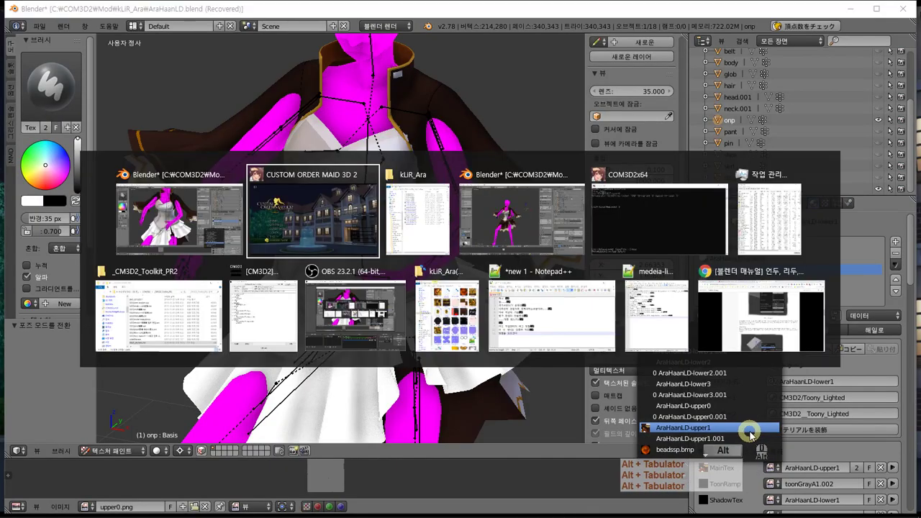
pyautogui.hotkey('alt', 'Tab')
pyautogui.click(651, 174)
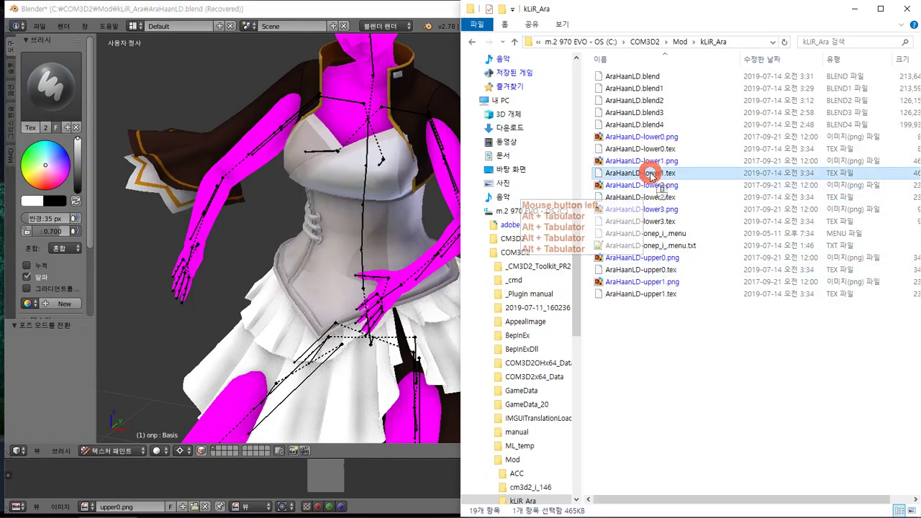
pyautogui.press('F2')
pyautogui.hotkey('ctrl', 'c')
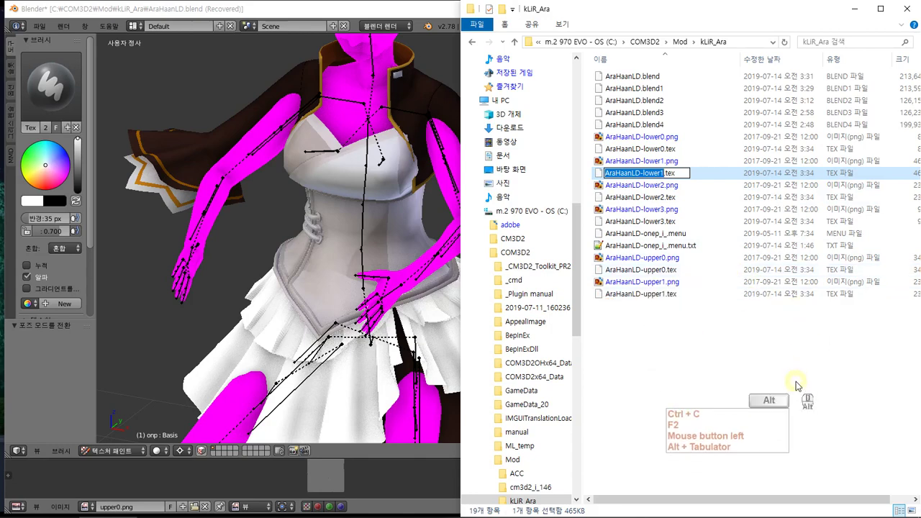
# Switch to the other Blender window and rename the MainTex image of onp's AraHaanLD-lower1 material as AraHaanLD-lower1.
pyautogui.hotkey('alt', 'Tab')
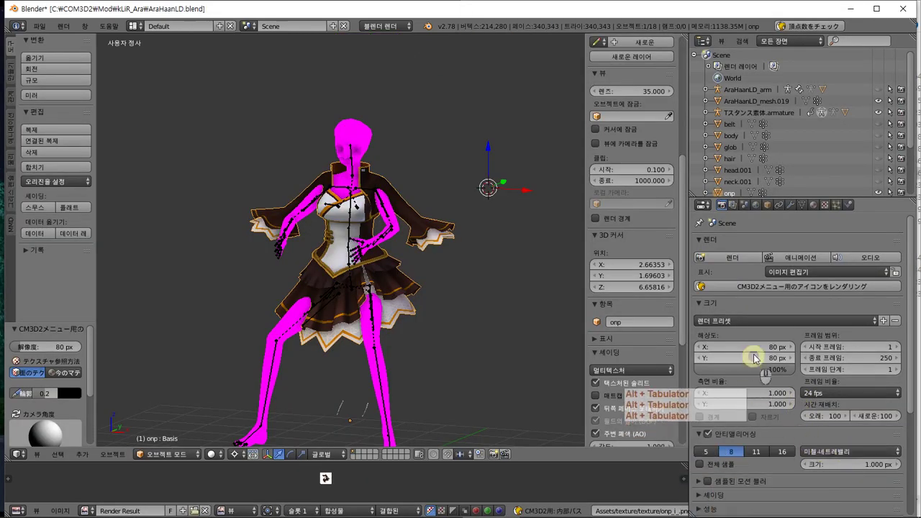
pyautogui.moveTo(320, 296)
pyautogui.mouseDown(button='middle')
pyautogui.moveTo(319, 267)
pyautogui.moveTo(334, 292)
pyautogui.mouseUp(button='middle')
pyautogui.scroll(3, 333, 292)
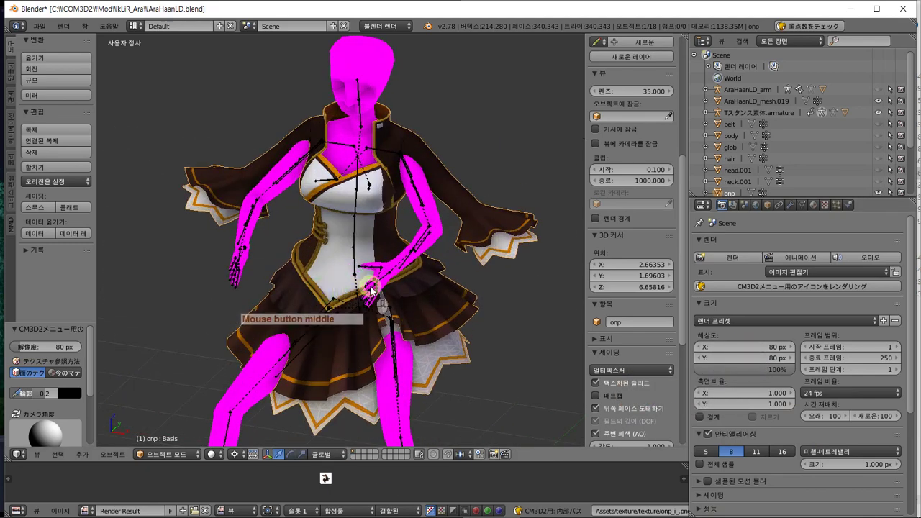
pyautogui.click(824, 206)
pyautogui.click(813, 206)
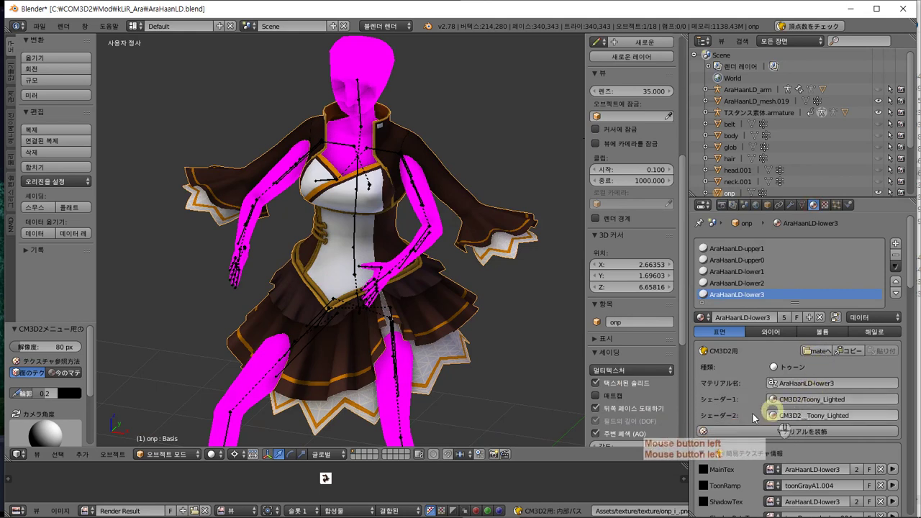
pyautogui.click(781, 277)
pyautogui.click(828, 471)
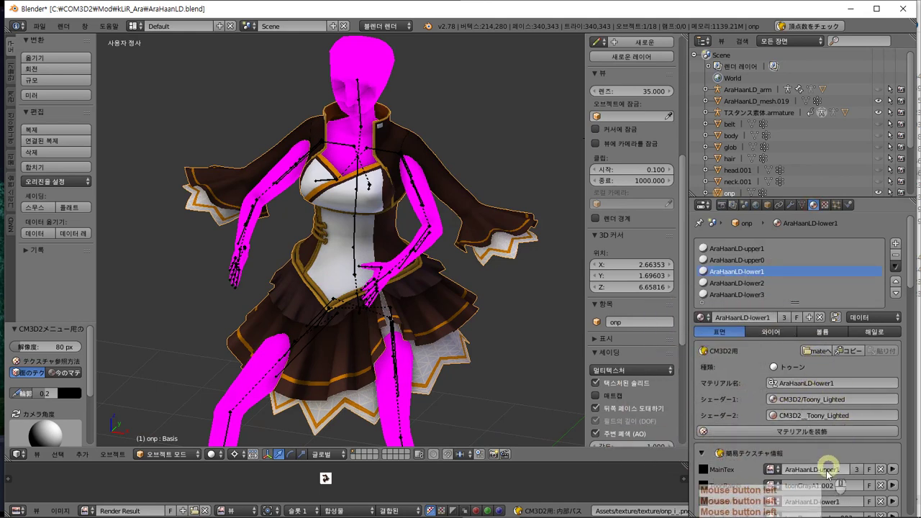
pyautogui.press('ctrl')
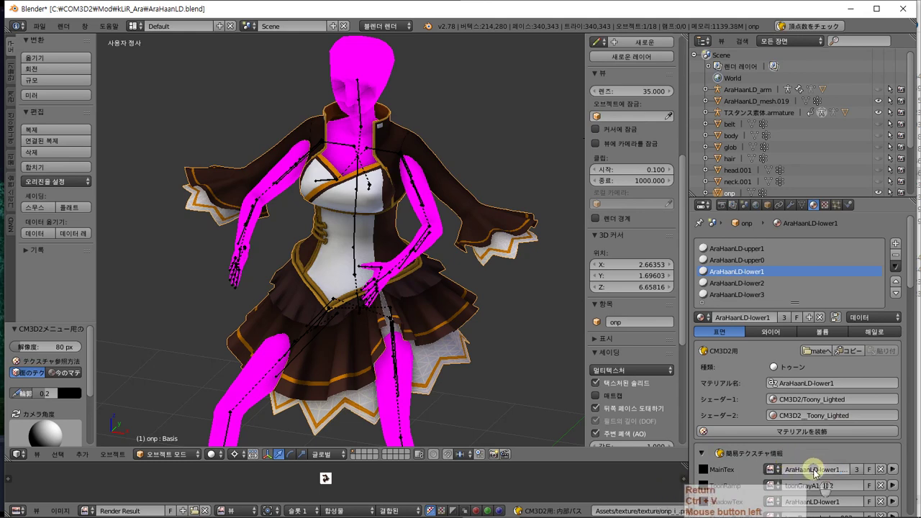
# Search the MainTex image list for AraHaanLD-lower1 and choose a matching image for the AraHaanLD-lower1 material.
pyautogui.click(768, 470)
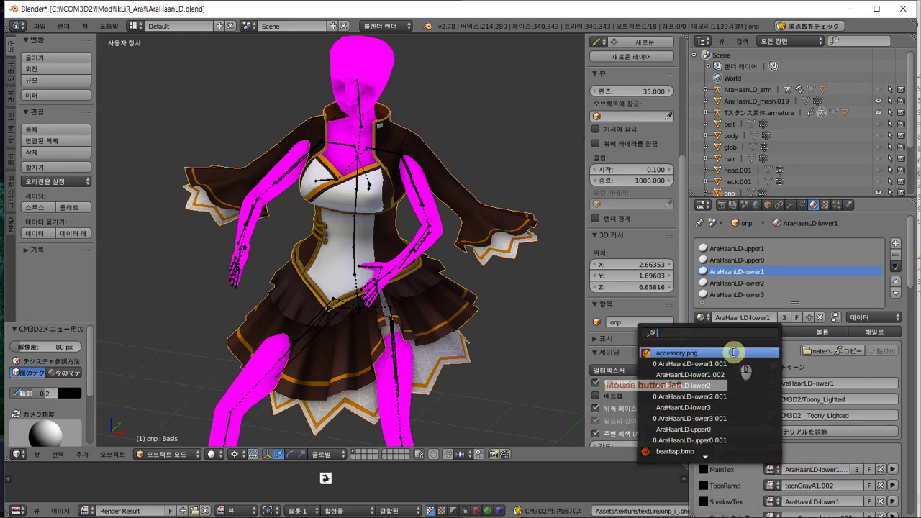
pyautogui.hotkey('ctrl', 'v')
pyautogui.click(738, 374)
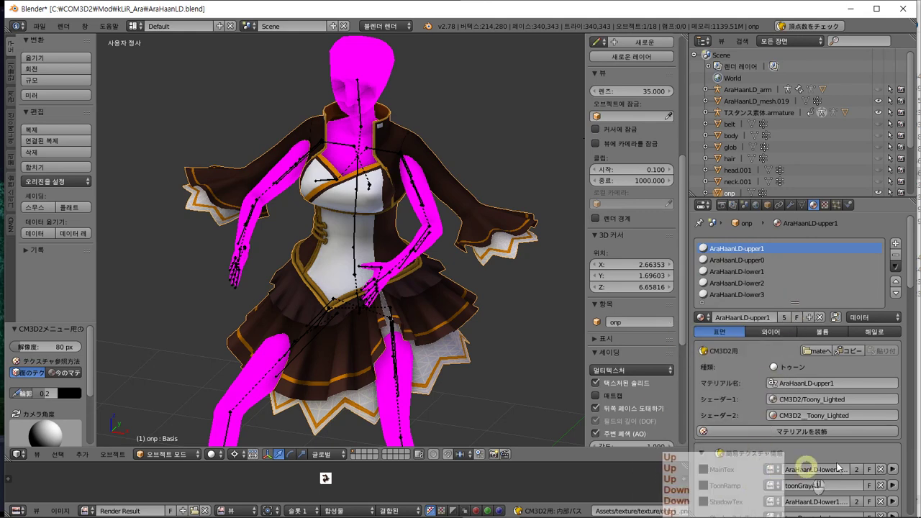
# Copy the name of AraHaanLD-upper1.png in File Explorer and use it to rename the AraHaanLD-upper1 material's MainTex image in Blender.
pyautogui.click(771, 470)
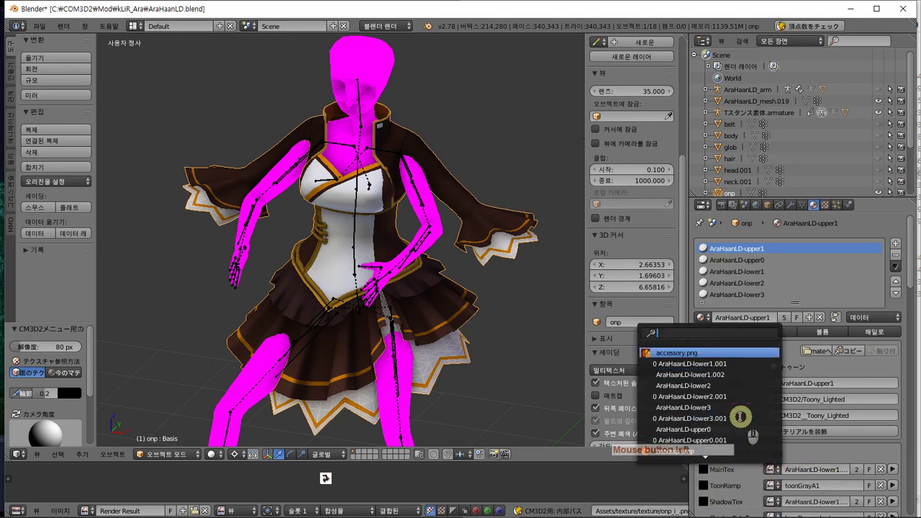
pyautogui.hotkey('alt', 'Tab')
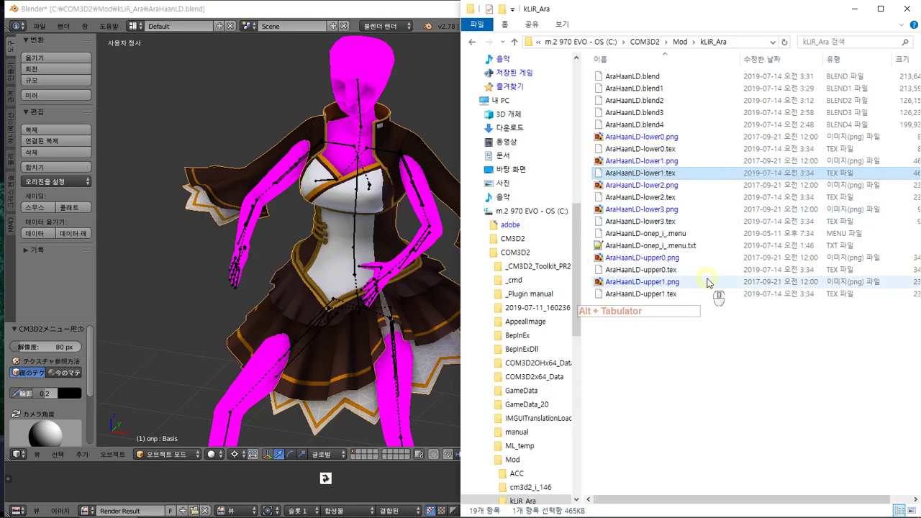
pyautogui.click(708, 280)
pyautogui.press('F2')
pyautogui.hotkey('alt', 'Tab')
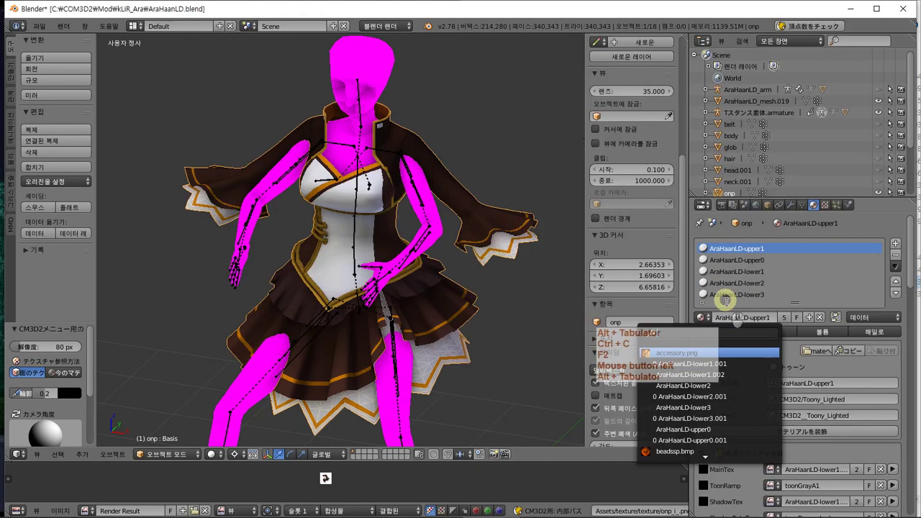
pyautogui.hotkey('ctrl', 'v')
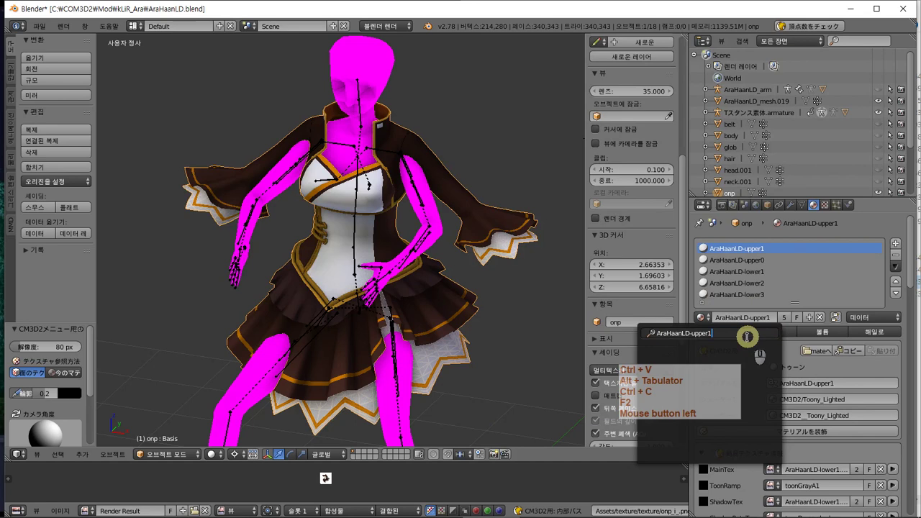
pyautogui.press('Return')
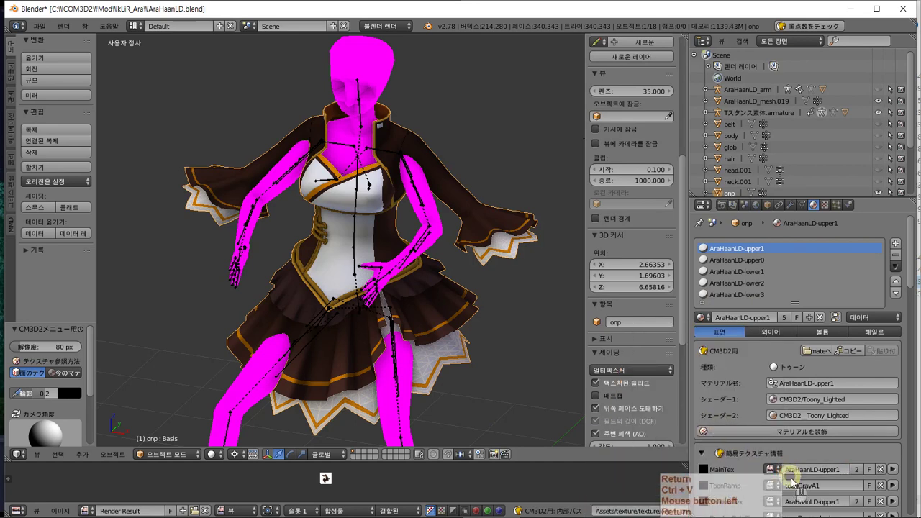
# Step through the onp material slots to check their MainTex images, ending on AraHaanLD-upper1.
pyautogui.click(772, 260)
pyautogui.press('Up')
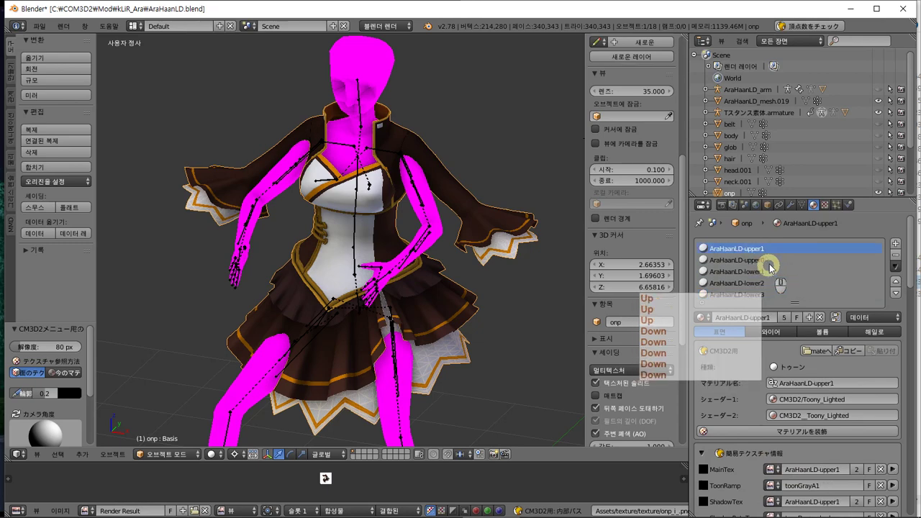
# Inspect the texture settings of onp's AraHaanLD-upper1 and AraHaanLD-upper0 materials to check their MainTex image names and paths.
pyautogui.click(825, 204)
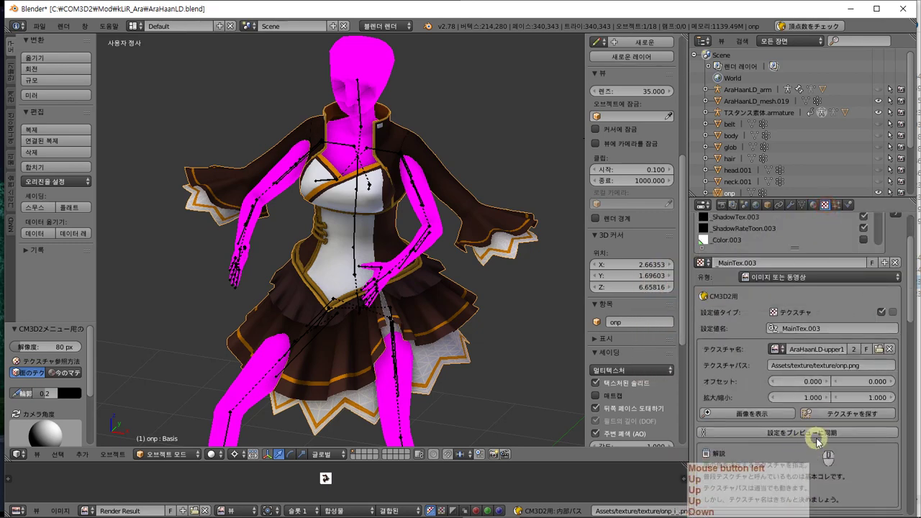
pyautogui.scroll(3, 817, 439)
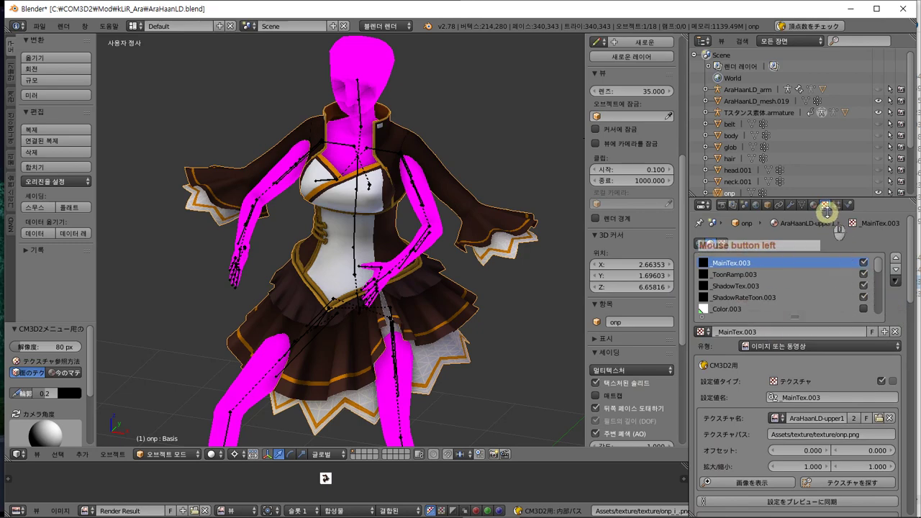
pyautogui.click(814, 205)
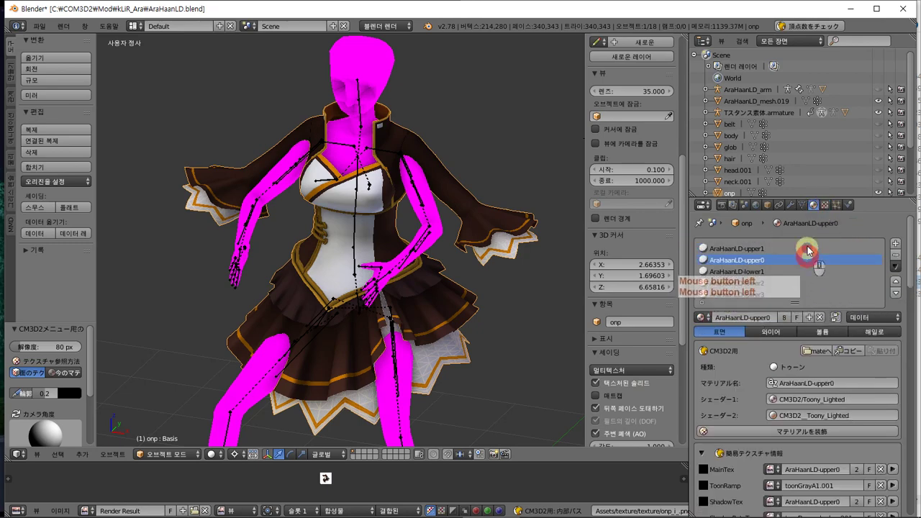
pyautogui.click(824, 205)
pyautogui.click(812, 206)
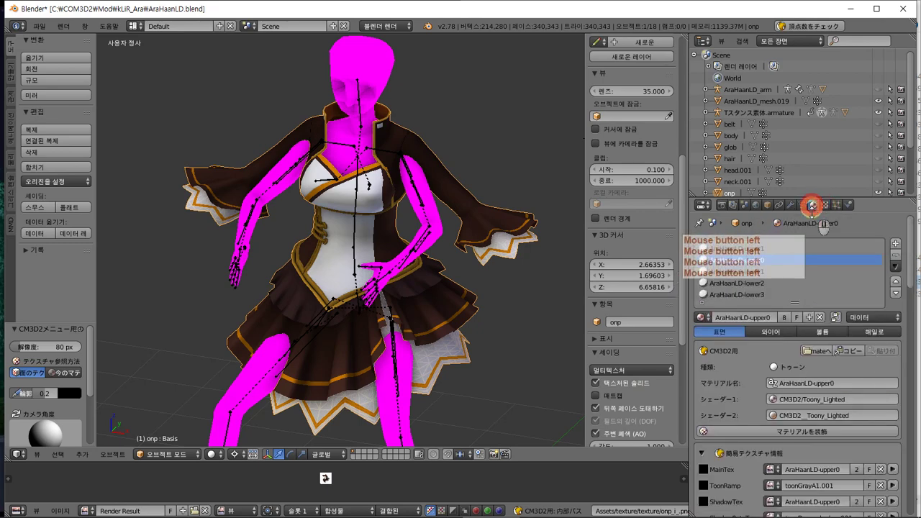
# Inspect the MainTex texture settings of onp's AraHaanLD-lower1, AraHaanLD-lower2 and AraHaanLD-lower3 materials.
pyautogui.click(808, 266)
pyautogui.click(822, 206)
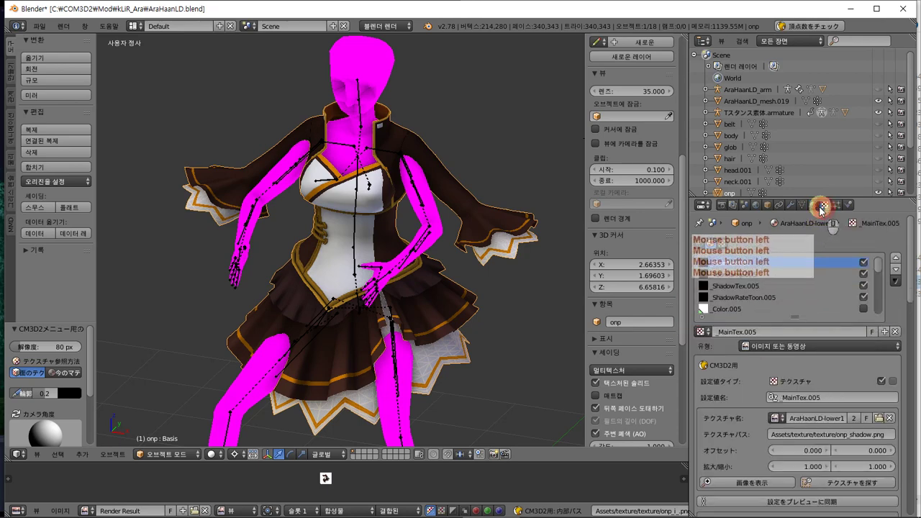
pyautogui.click(811, 205)
pyautogui.click(808, 282)
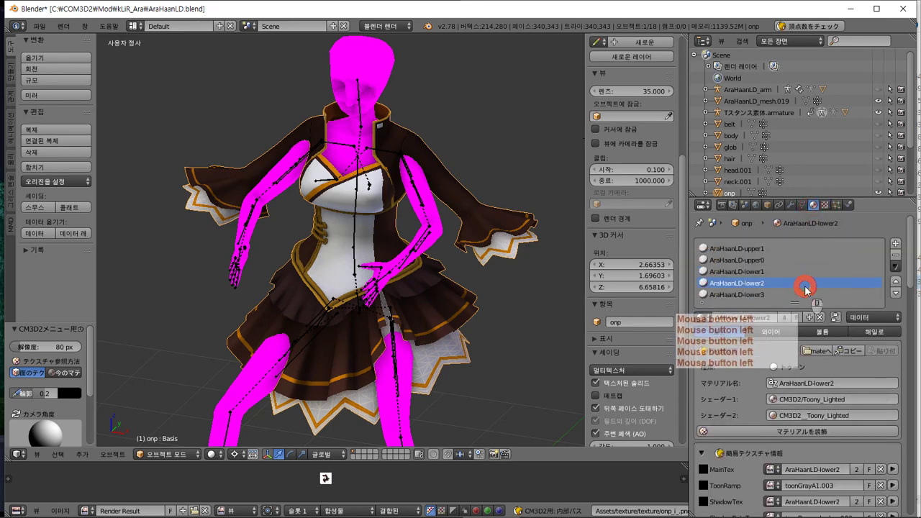
pyautogui.click(820, 205)
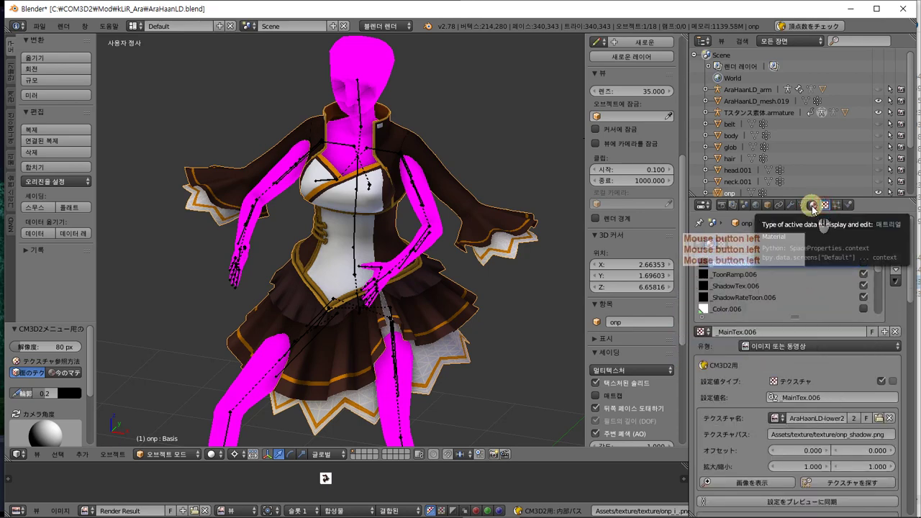
pyautogui.click(812, 205)
pyautogui.click(814, 294)
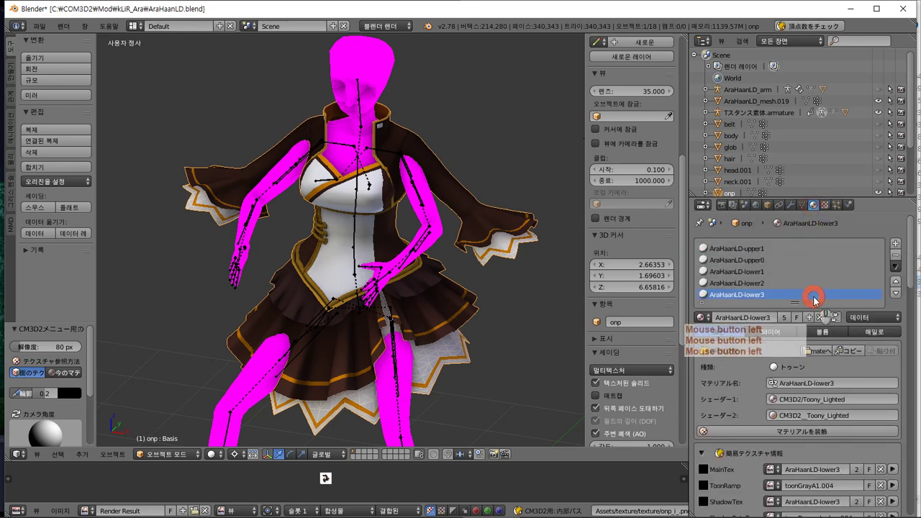
pyautogui.click(824, 206)
pyautogui.click(813, 206)
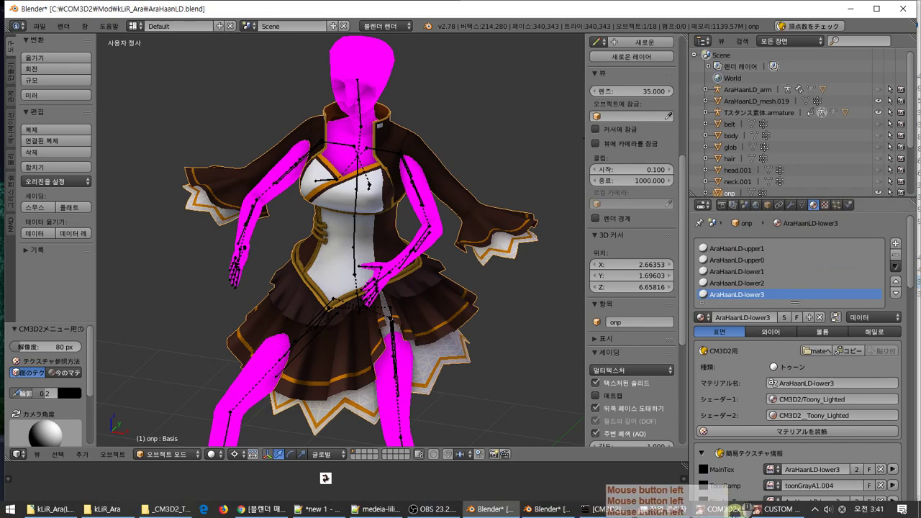
# Switch to the other Blender window containing the recovered AraHaanLD.blend and close it.
pyautogui.click(552, 509)
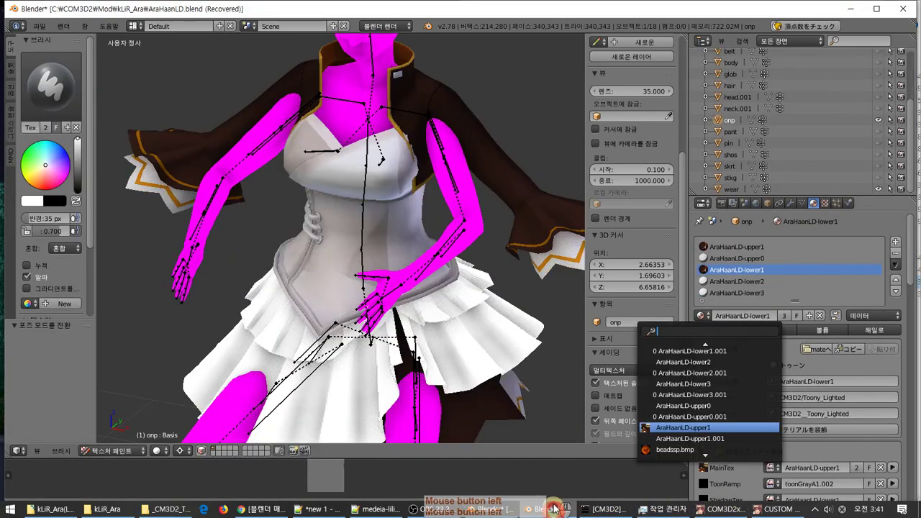
pyautogui.click(903, 9)
pyautogui.click(465, 304)
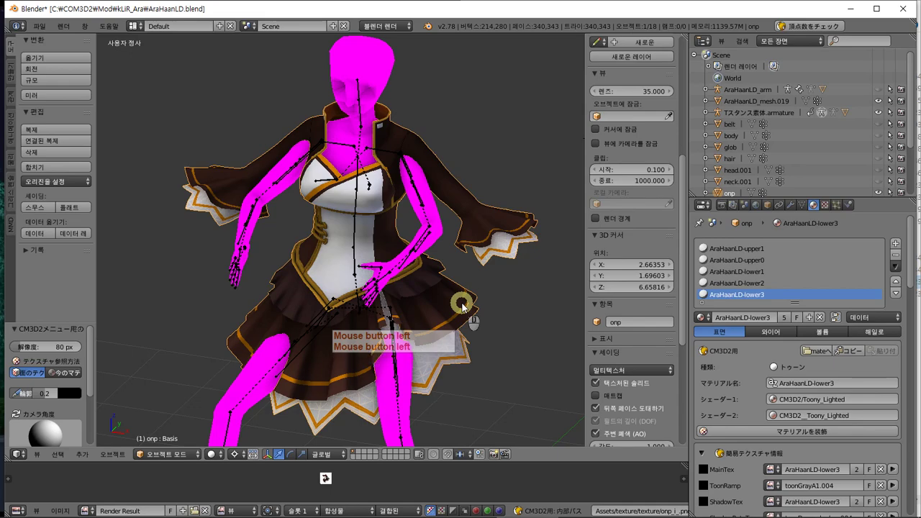
# Look over the outfit and the scene's object list, and save AraHaanLD.blend over the existing file.
pyautogui.moveTo(463, 308); pyautogui.dragTo(438, 371, button='middle')
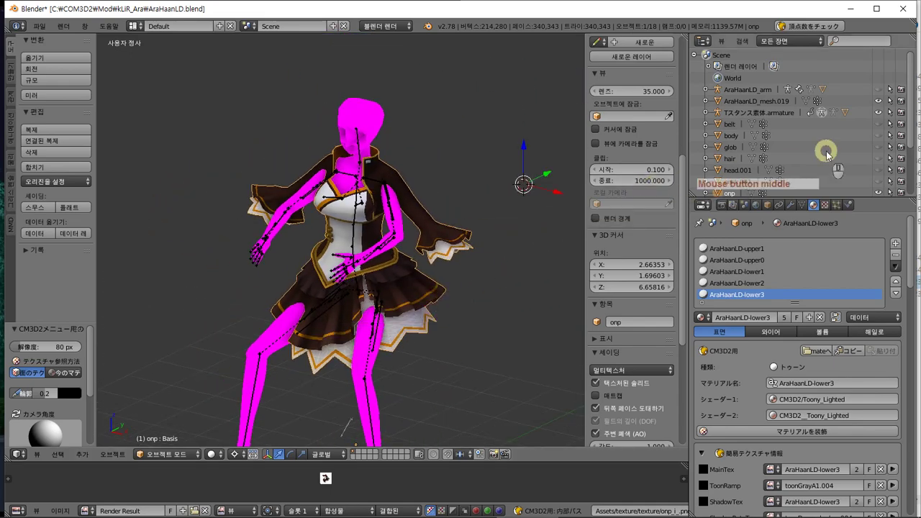
pyautogui.scroll(-3, 824, 151)
pyautogui.scroll(2, 827, 154)
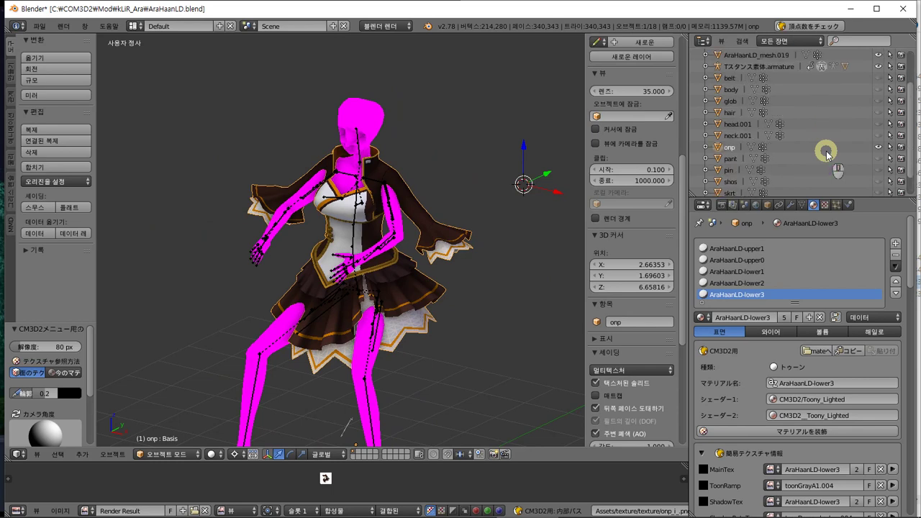
pyautogui.scroll(-2, 827, 154)
pyautogui.scroll(6, 828, 154)
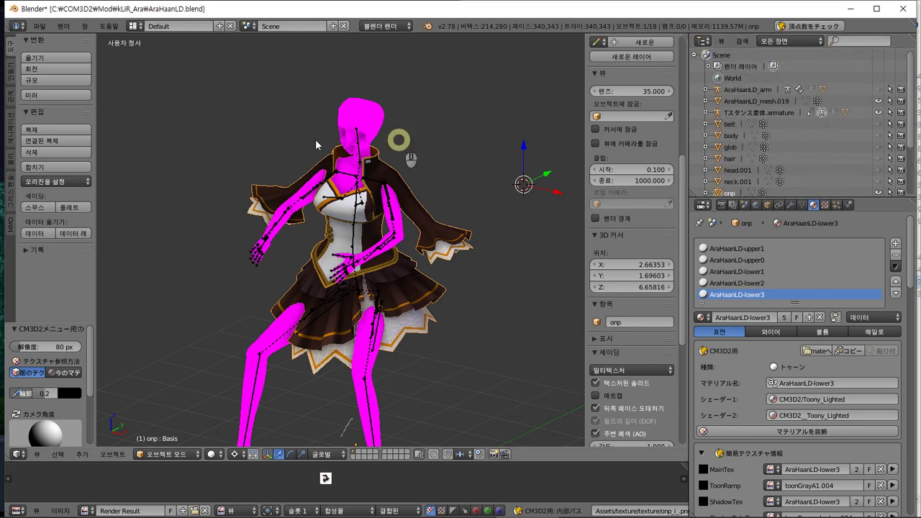
pyautogui.hotkey('ctrl', 's')
pyautogui.click(195, 127)
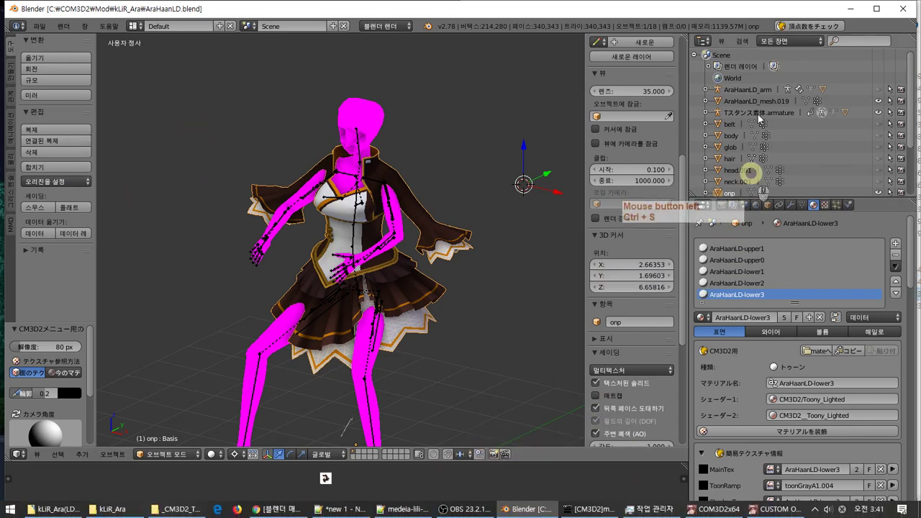
# Switch to the running COM3D2 game and start a new game from its title screen.
pyautogui.click(714, 510)
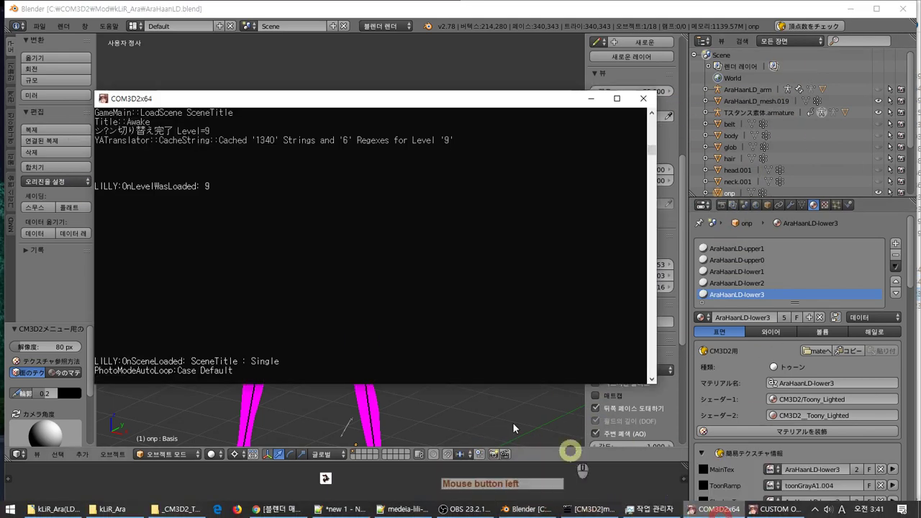
pyautogui.hotkey('alt', 'Tab')
pyautogui.click(503, 235)
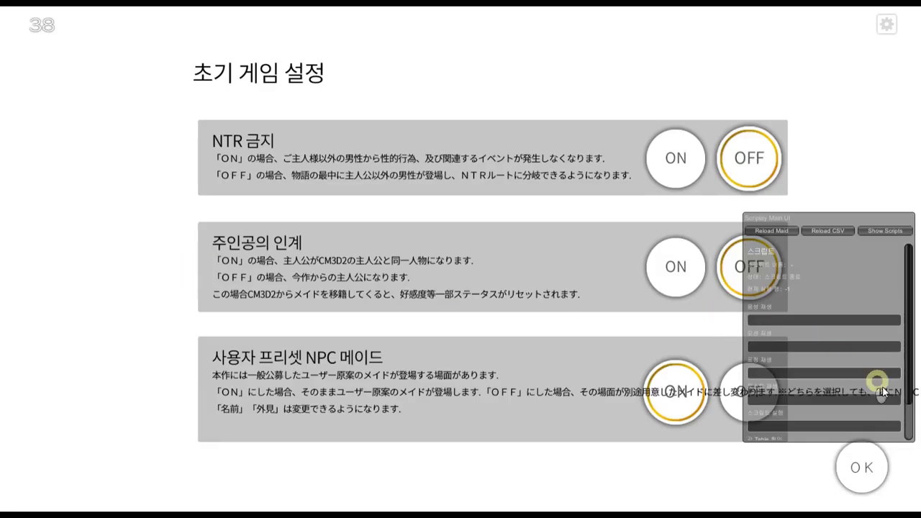
# Accept the default initial game settings and male player model, and skip the opening story until the maid greets the player.
pyautogui.click(889, 468)
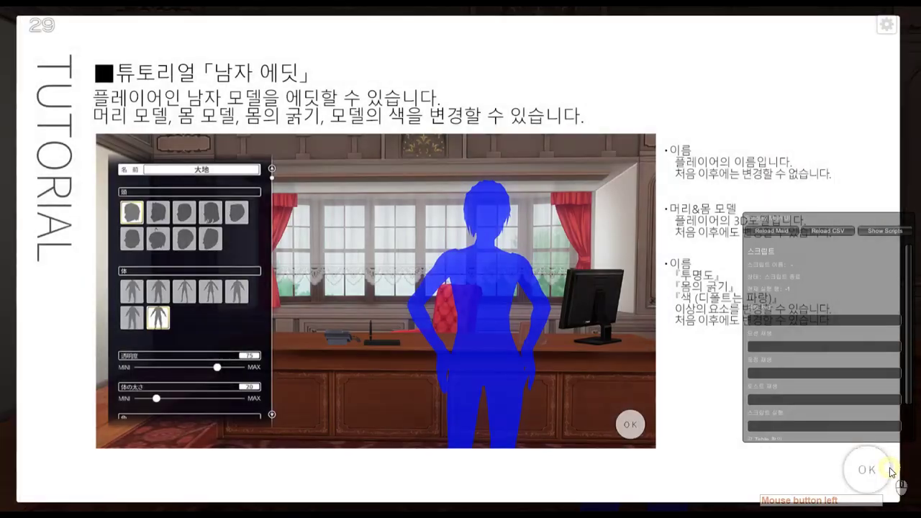
pyautogui.click(890, 468)
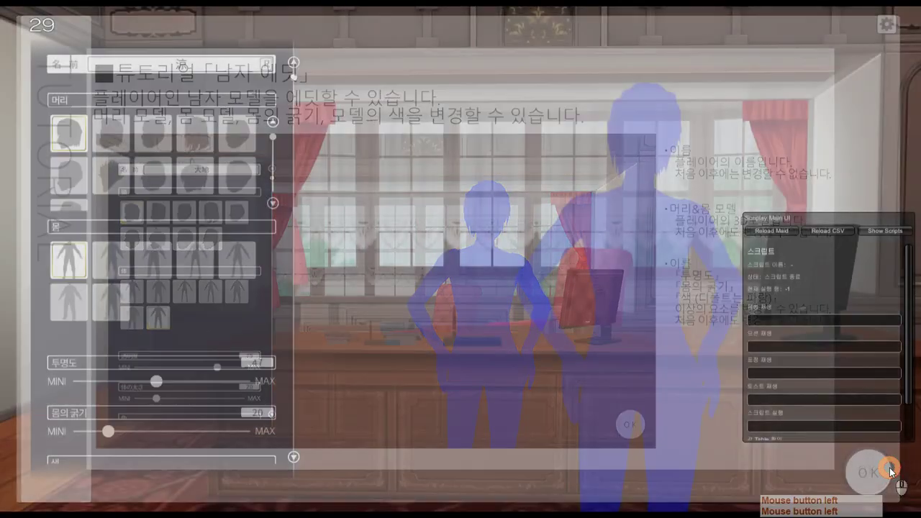
pyautogui.click(886, 468)
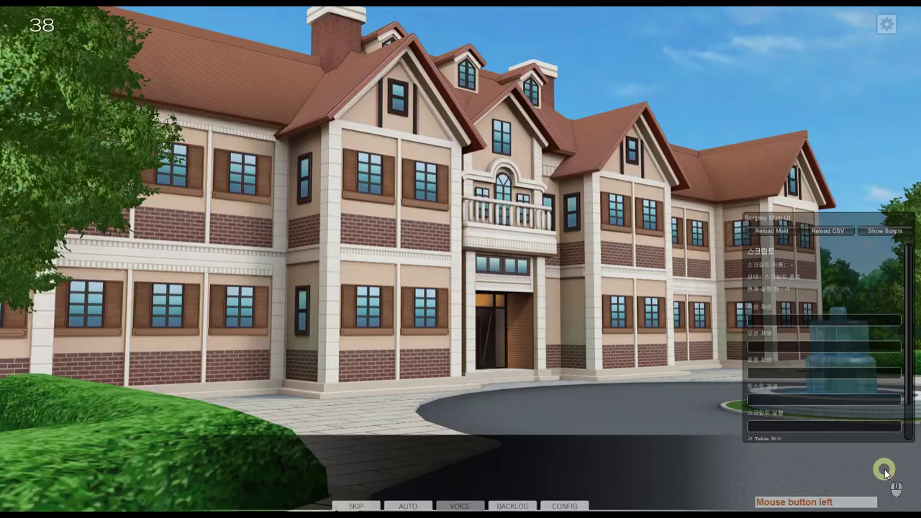
pyautogui.press('ctrl')
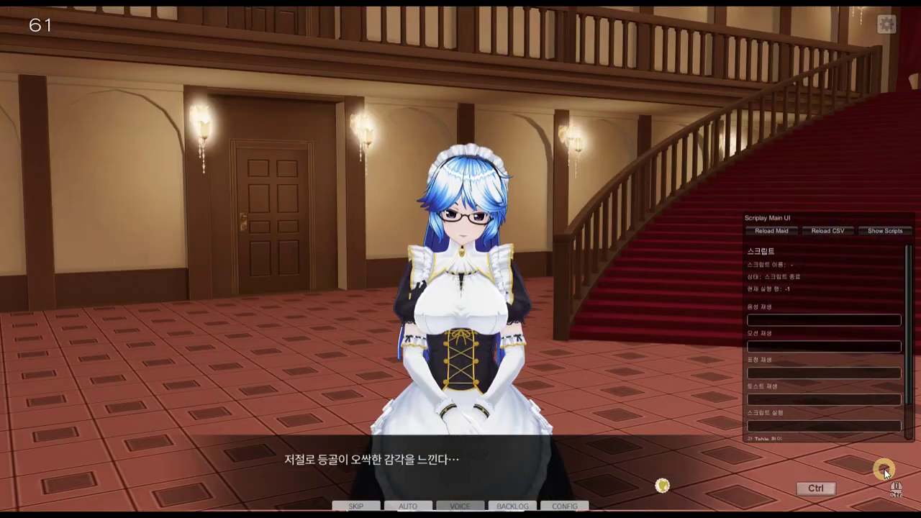
pyautogui.click(886, 472)
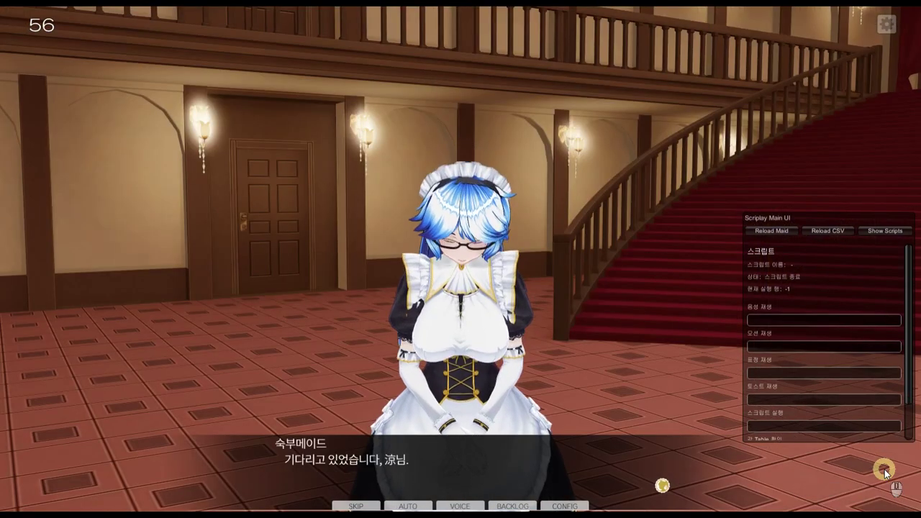
# Open the PropMyItem item changer for the maid and browse the Costume sets.
pyautogui.hotkey('shift', 'i')
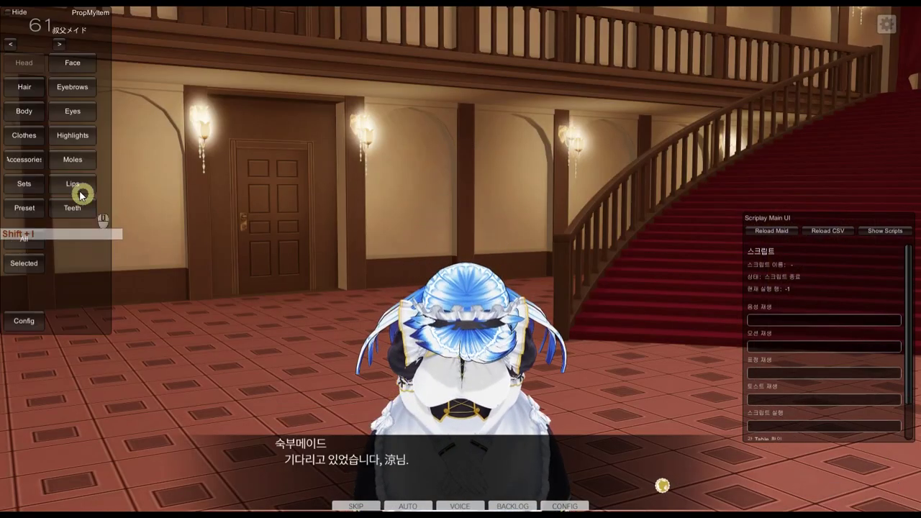
pyautogui.click(28, 190)
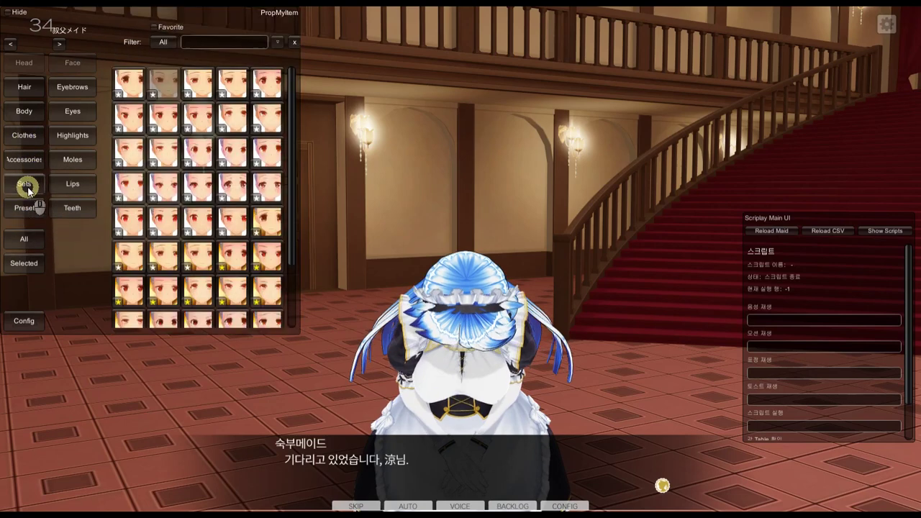
pyautogui.click(34, 198)
pyautogui.click(75, 93)
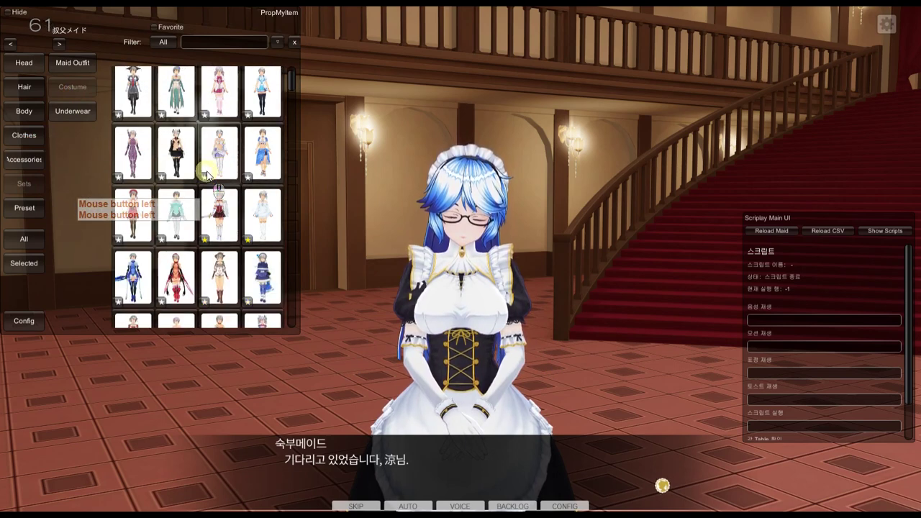
pyautogui.scroll(-2, 273, 153)
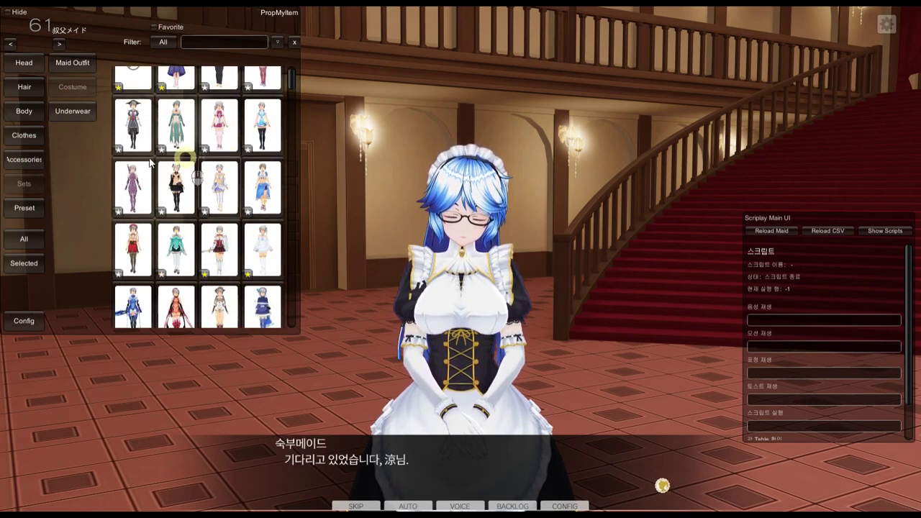
# Put the long-sleeved black one-piece with yellow trim on the maid and view the full outfit from the front.
pyautogui.click(32, 144)
pyautogui.click(73, 159)
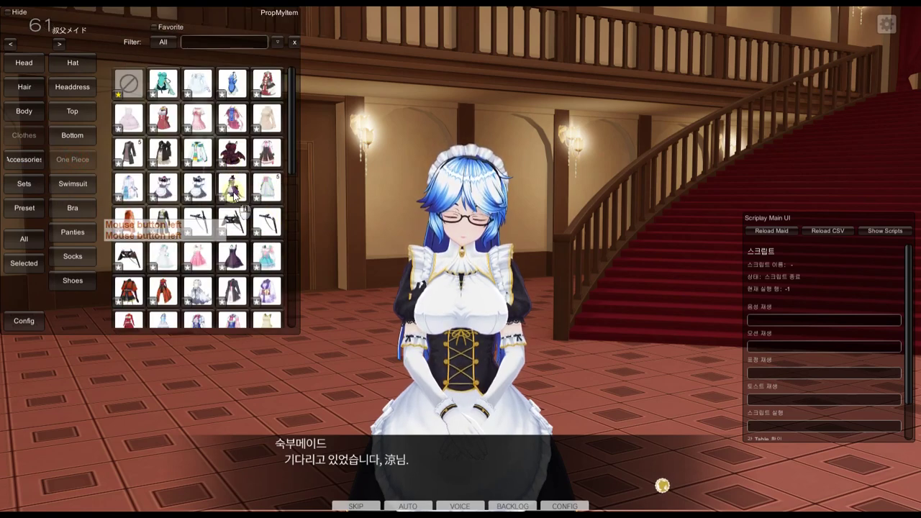
pyautogui.scroll(-2, 242, 209)
pyautogui.click(165, 153)
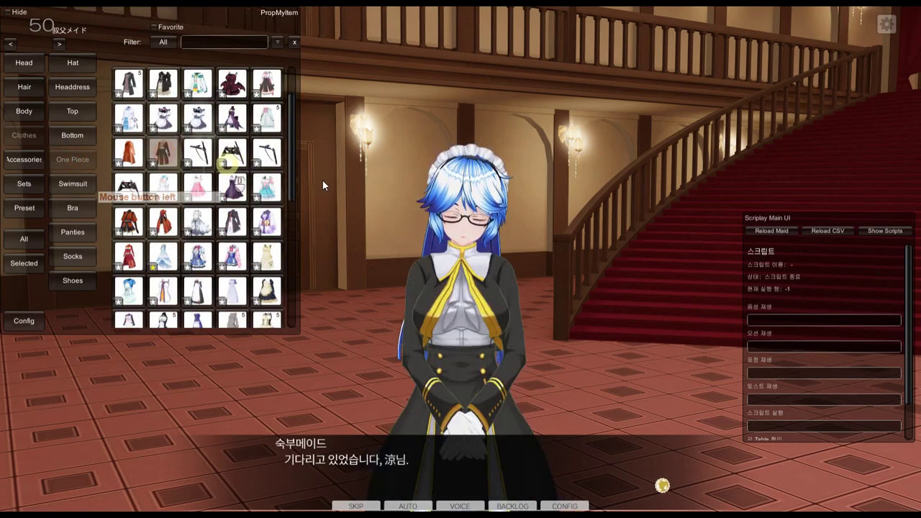
pyautogui.scroll(-2, 591, 241)
pyautogui.moveTo(581, 299); pyautogui.dragTo(598, 99, button='middle')
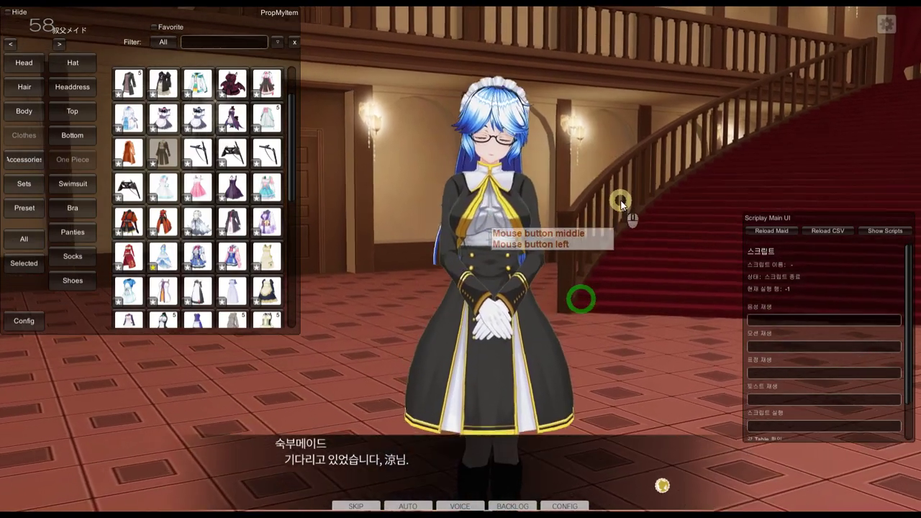
pyautogui.moveTo(619, 213); pyautogui.dragTo(598, 224, button='right')
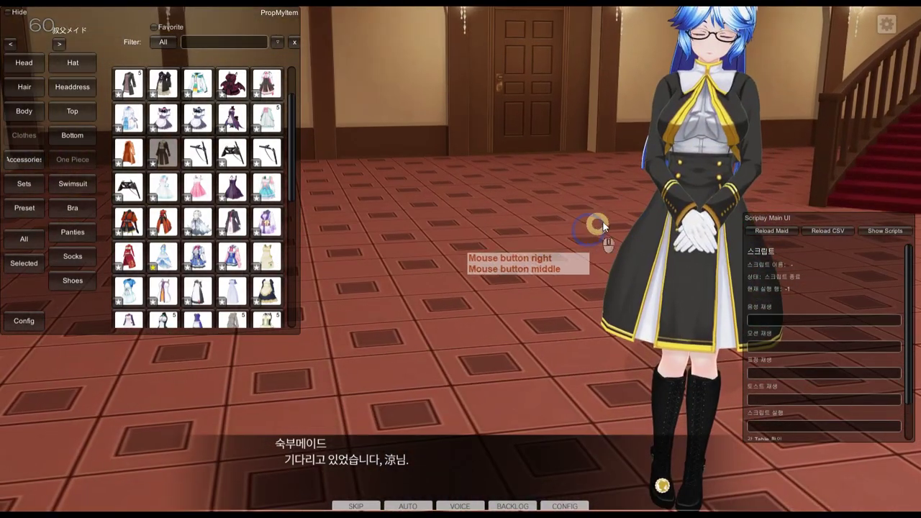
pyautogui.moveTo(641, 206); pyautogui.dragTo(419, 278, button='middle')
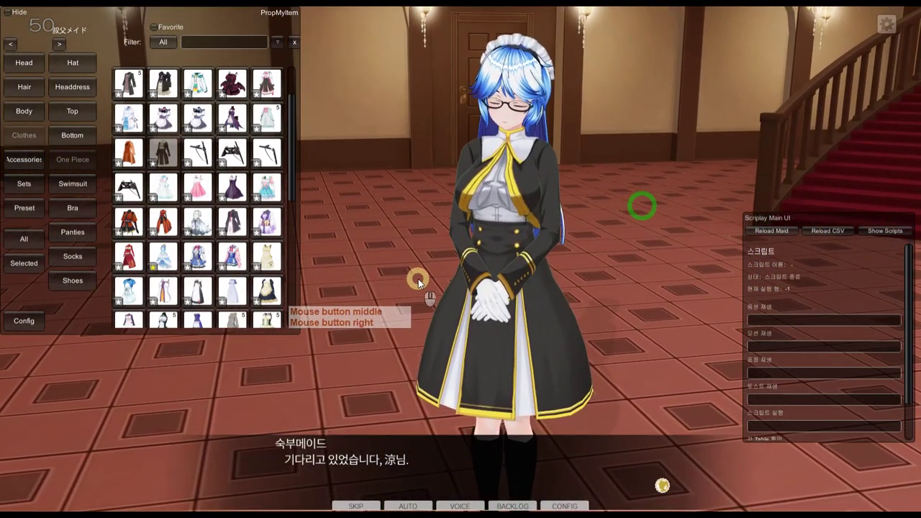
# Try the turquoise and pink one-piece on the maid and replace it with the dark grey one with a red tie.
pyautogui.click(270, 187)
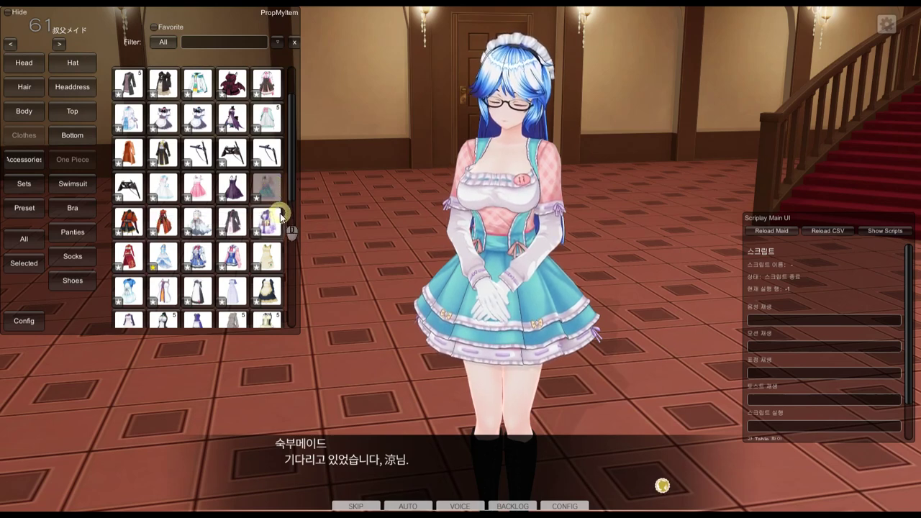
pyautogui.click(273, 216)
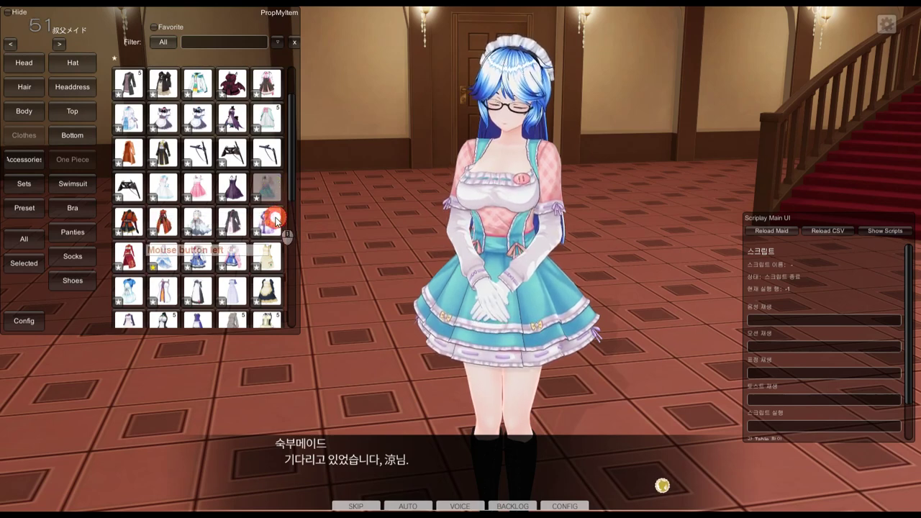
pyautogui.click(232, 222)
pyautogui.click(232, 221)
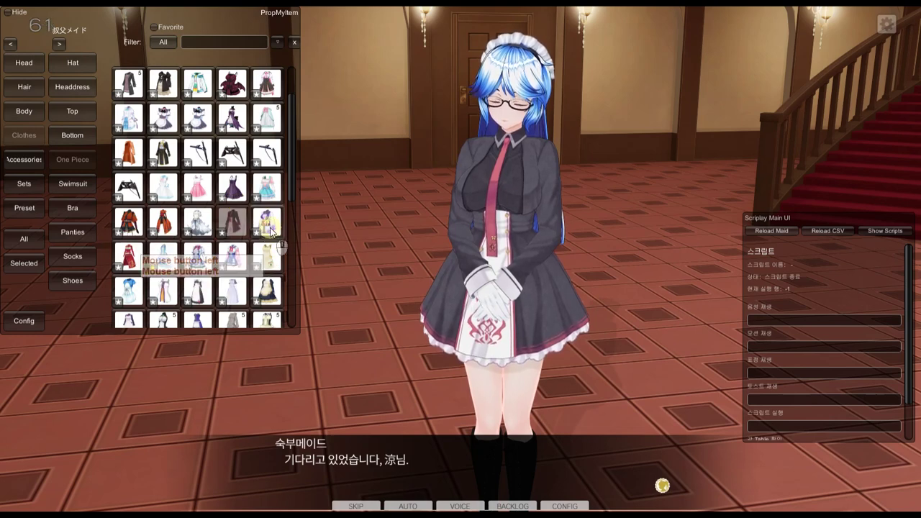
pyautogui.click(382, 230)
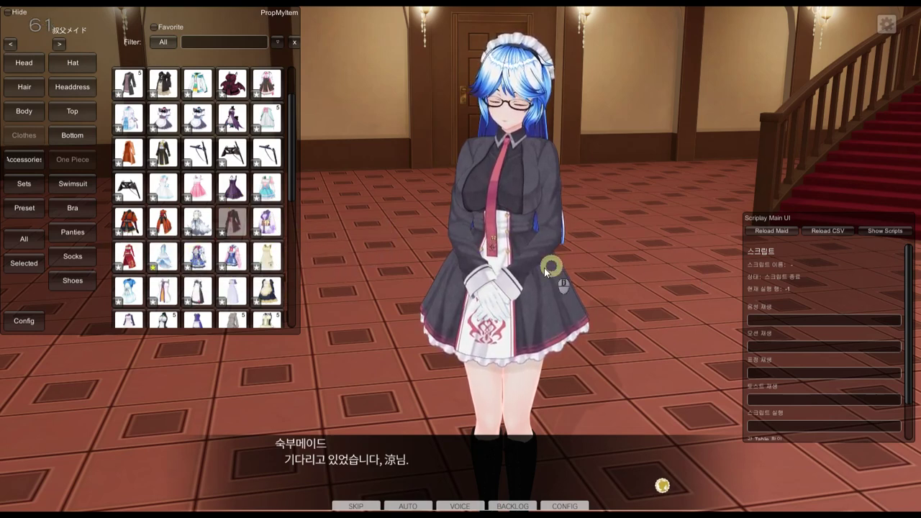
# Try the one-piece with a white blouse and red ribbon on the maid, and put the dark grey one with a red tie back on.
pyautogui.moveTo(510, 274); pyautogui.dragTo(574, 276, button='right')
pyautogui.moveTo(417, 319); pyautogui.dragTo(684, 311, button='middle')
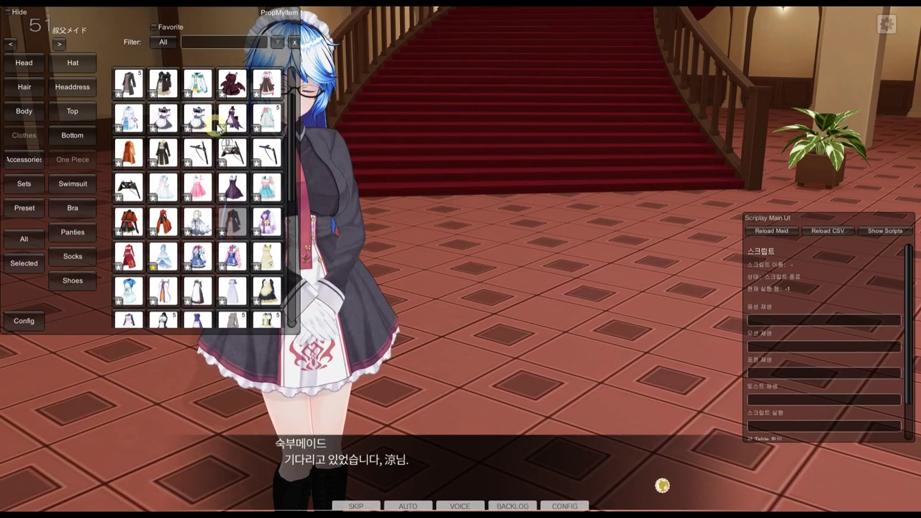
pyautogui.click(277, 85)
pyautogui.moveTo(401, 181); pyautogui.dragTo(517, 181, button='middle')
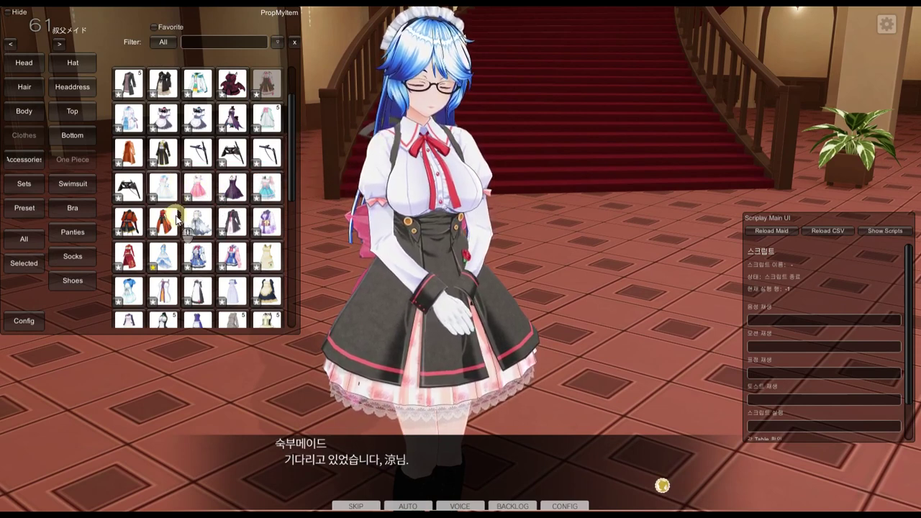
pyautogui.click(229, 220)
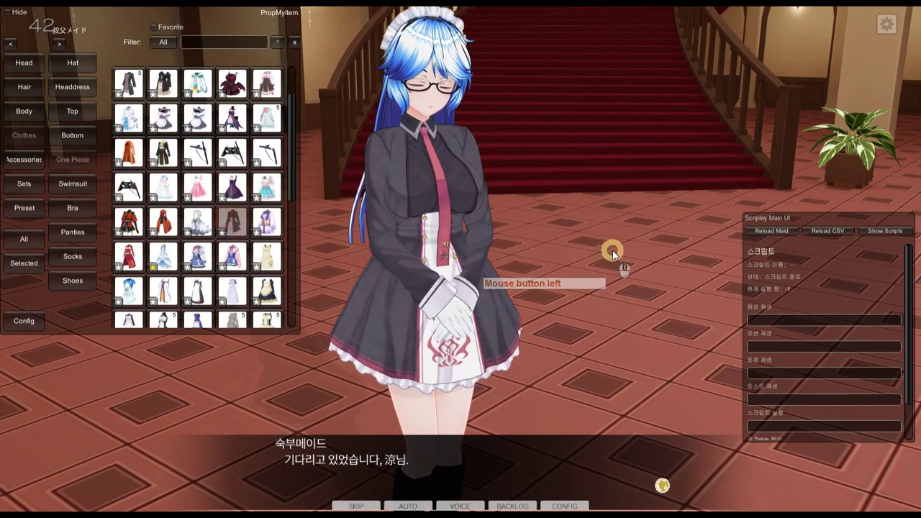
# Show the material info of the worn one-piece, open its menu export settings, and copy dress338 from the menu name.
pyautogui.press('F12')
pyautogui.click(710, 235)
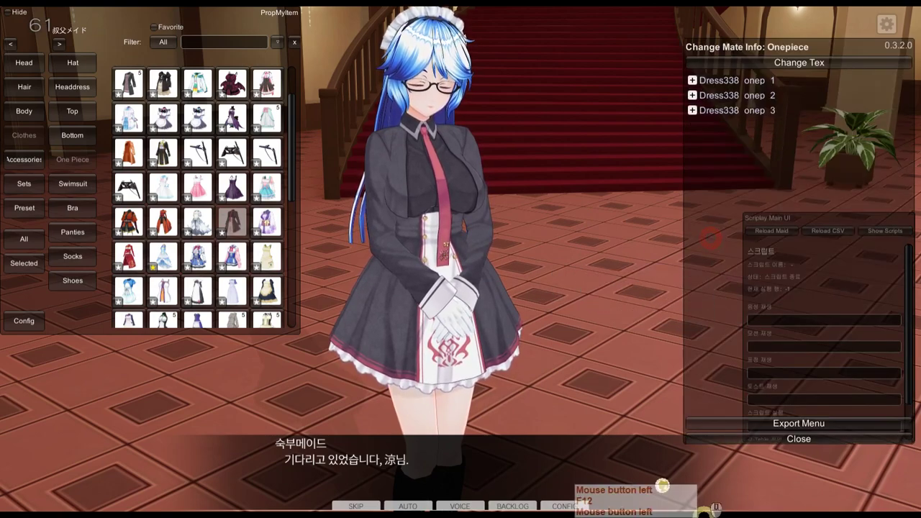
pyautogui.click(735, 425)
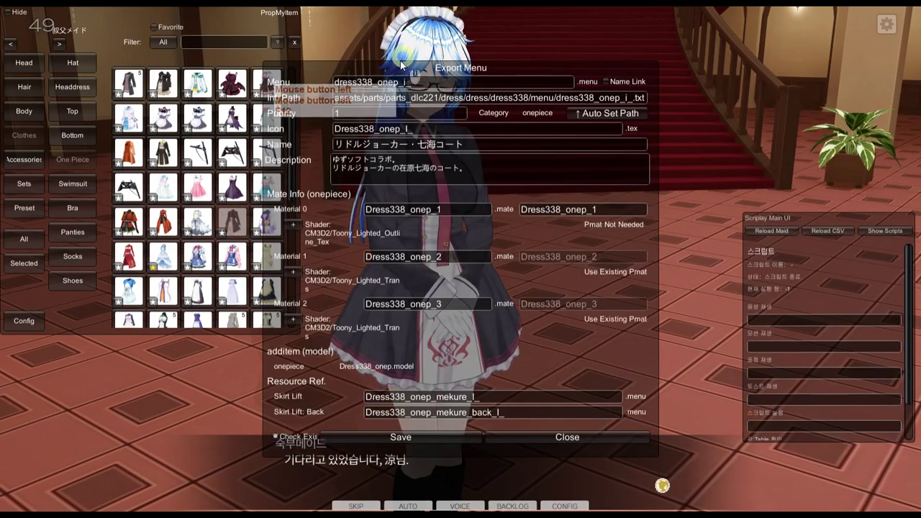
pyautogui.doubleClick(360, 82)
pyautogui.hotkey('ctrl', 'c')
# Switch to Everything, search for dress338, and check the paths of the matching files.
pyautogui.press('super')
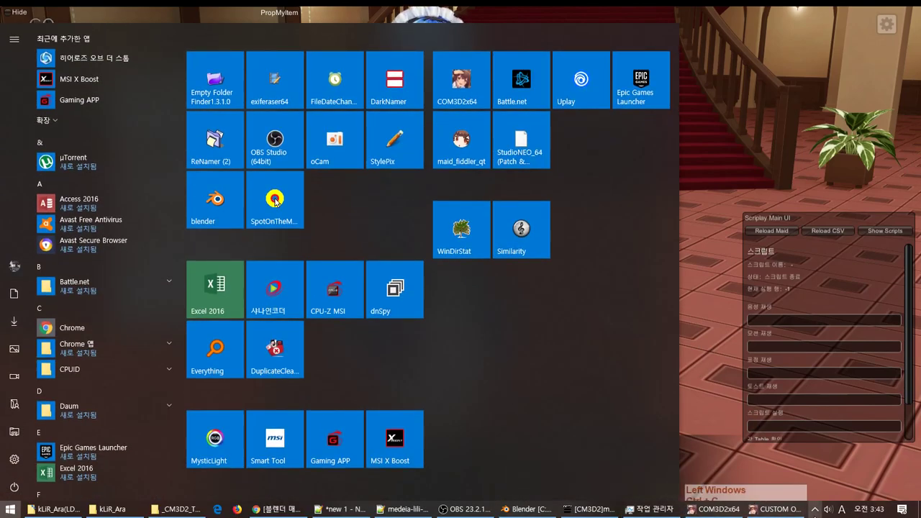
pyautogui.click(815, 509)
pyautogui.click(788, 470)
pyautogui.hotkey('ctrl', 'v')
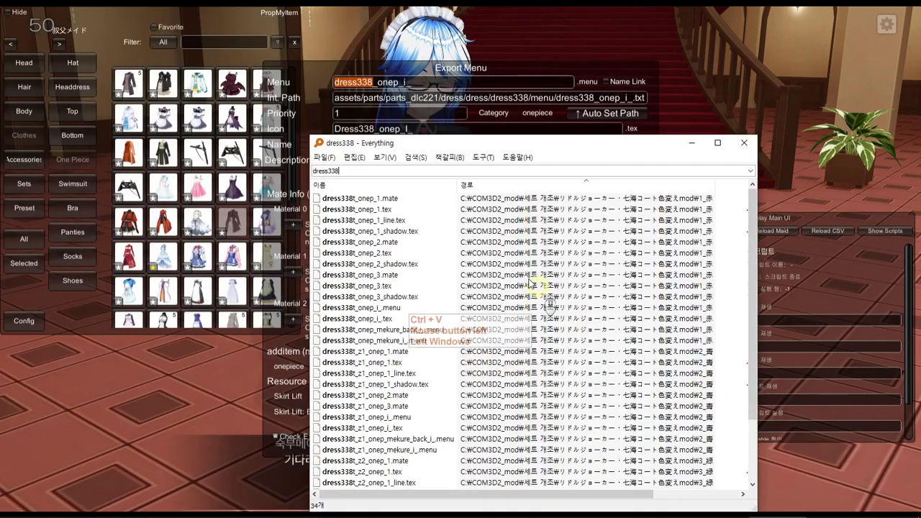
pyautogui.click(461, 194)
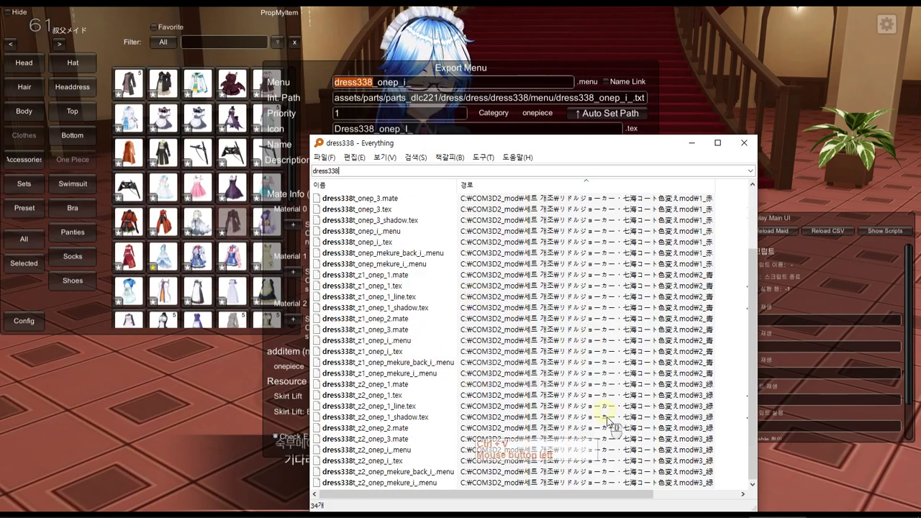
pyautogui.click(627, 452)
pyautogui.scroll(-3, 633, 455)
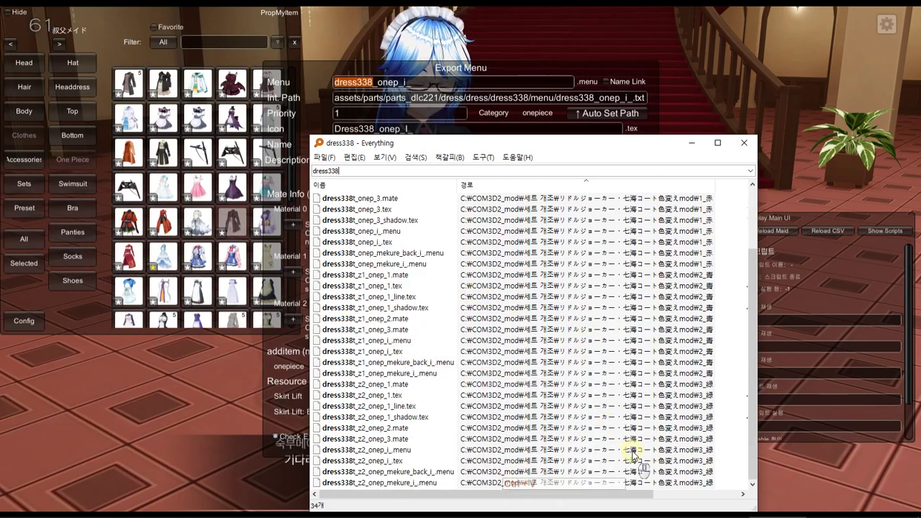
pyautogui.scroll(3, 632, 454)
pyautogui.moveTo(545, 511)
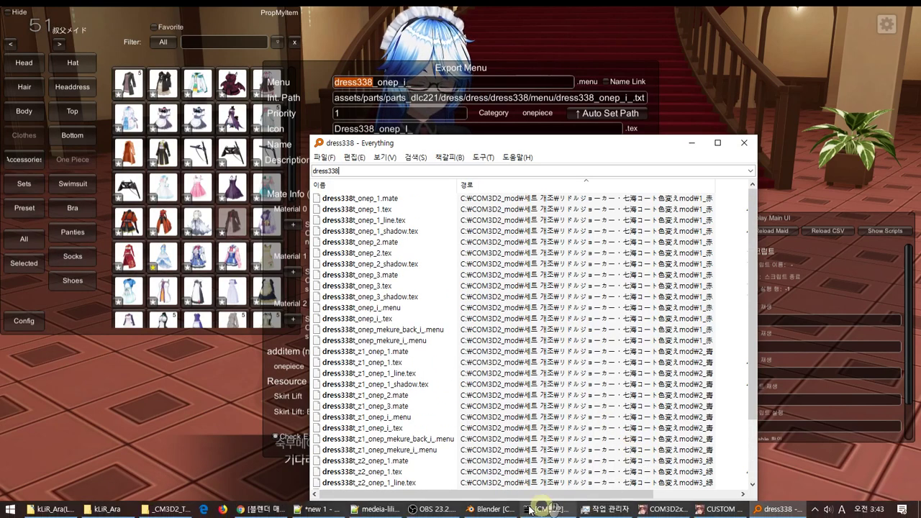
# Go to the COM3D2 folder in File Explorer and launch SybarisArcEditor.exe.
pyautogui.click(156, 509)
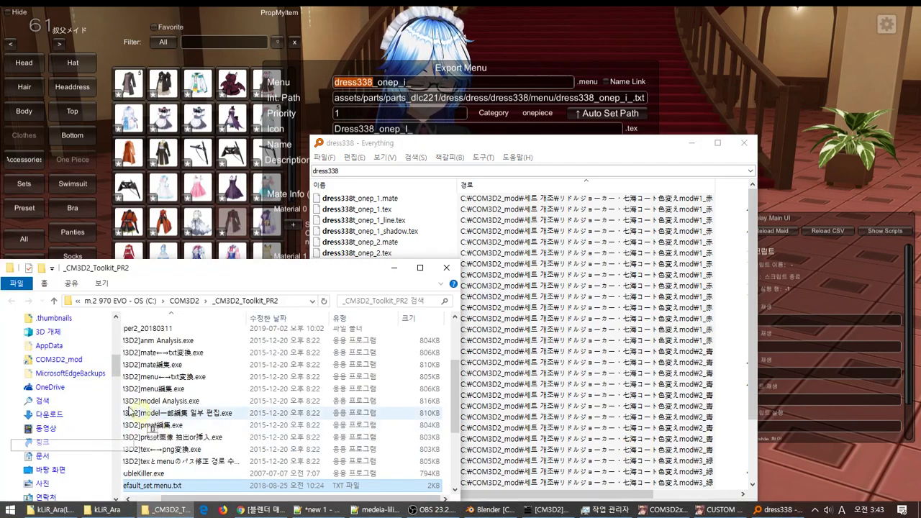
pyautogui.click(185, 295)
pyautogui.click(186, 295)
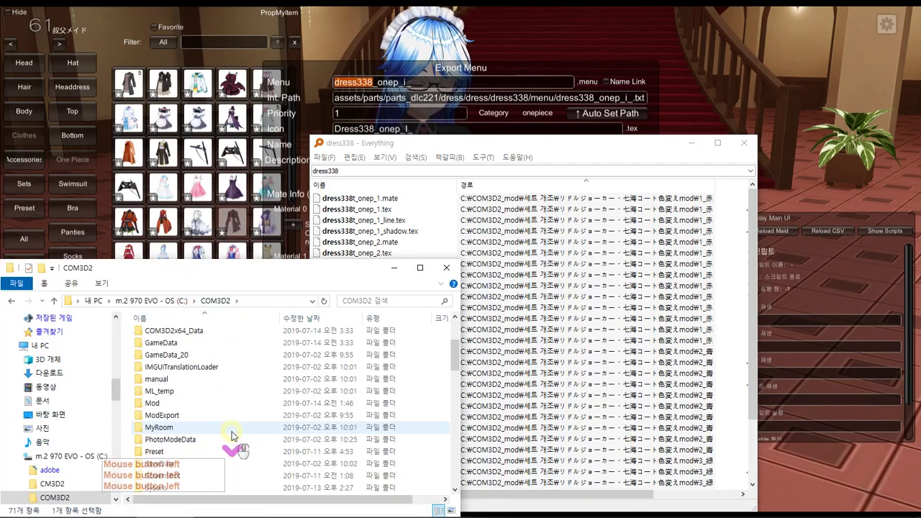
pyautogui.scroll(-10, 230, 435)
pyautogui.scroll(-3, 228, 424)
pyautogui.click(198, 404)
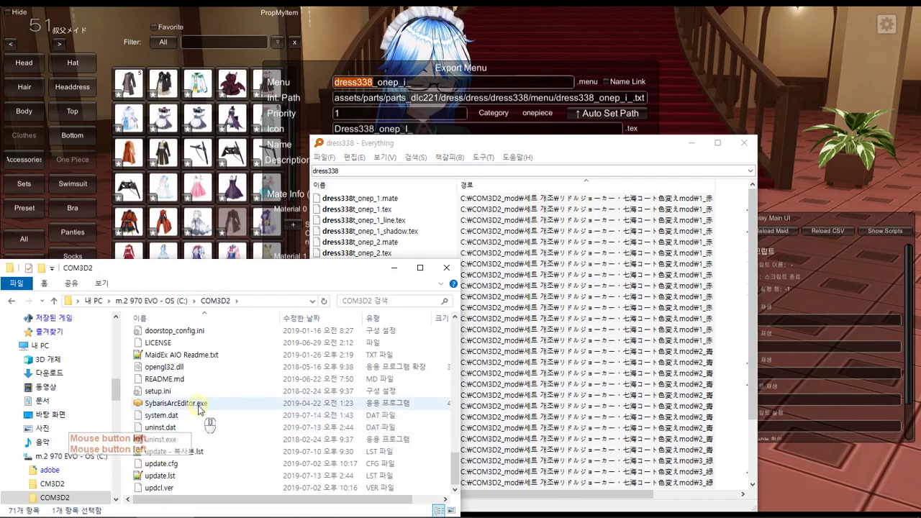
# Search the game archives by file name for dress338 and expand parts_dlc221 down to its dress338 folder.
pyautogui.click(560, 169)
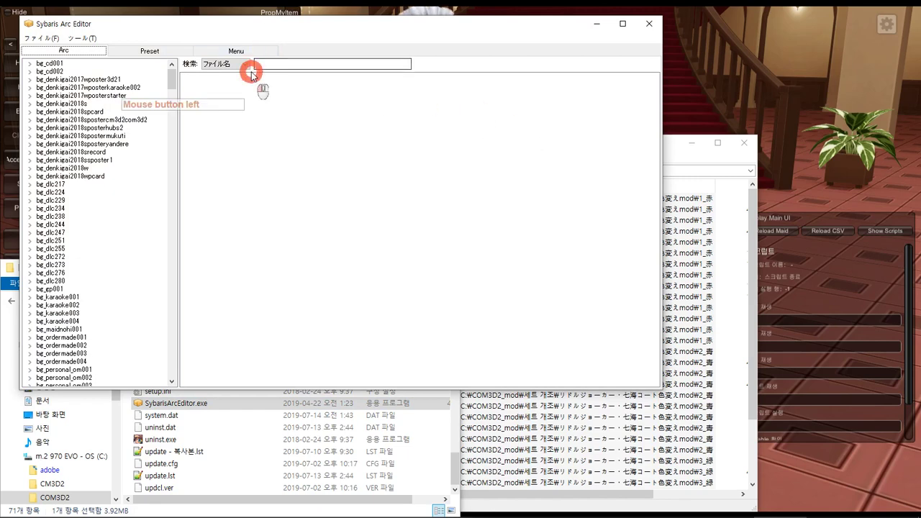
pyautogui.hotkey('ctrl', 'v')
pyautogui.click(333, 32)
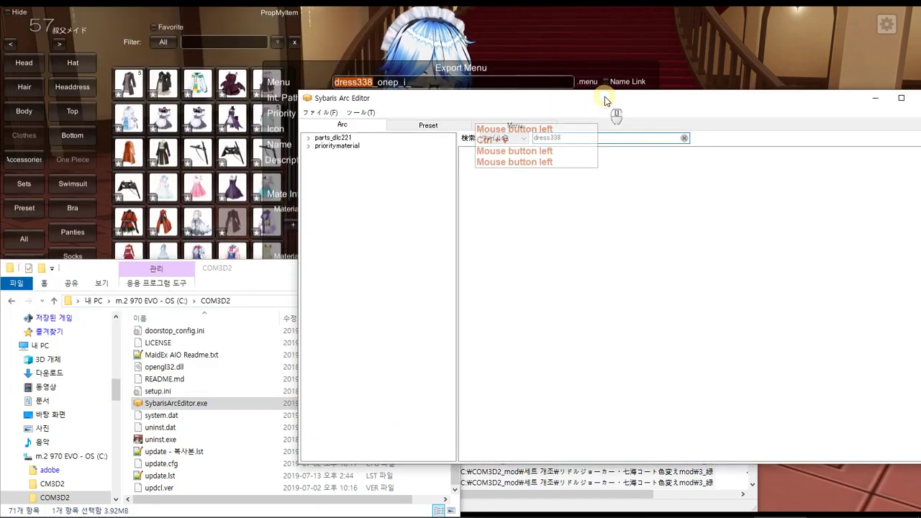
pyautogui.moveTo(605, 101); pyautogui.dragTo(542, 109)
pyautogui.click(246, 147)
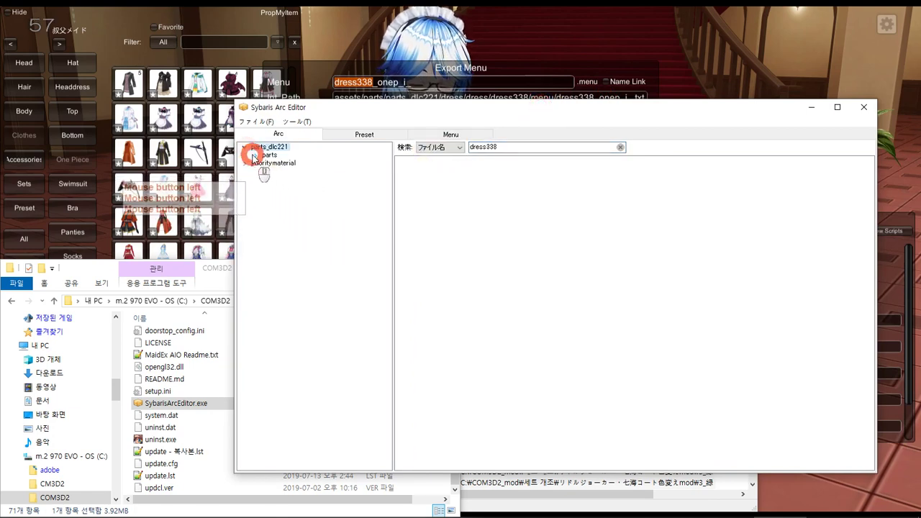
pyautogui.click(256, 155)
pyautogui.click(266, 163)
pyautogui.click(277, 172)
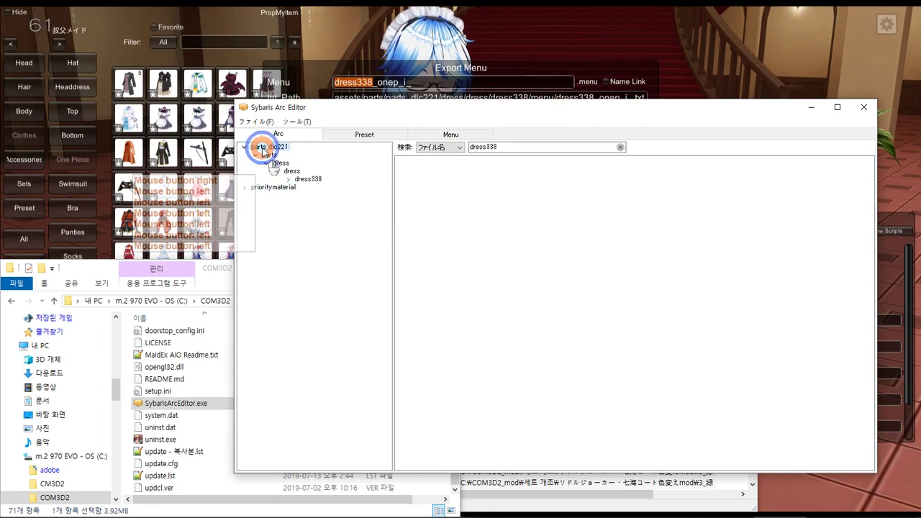
# Extract the parts_dlc221 archive to the _게임원본 folder inside COM3D2_mod - not use on drive H.
pyautogui.rightClick(262, 150)
pyautogui.click(271, 156)
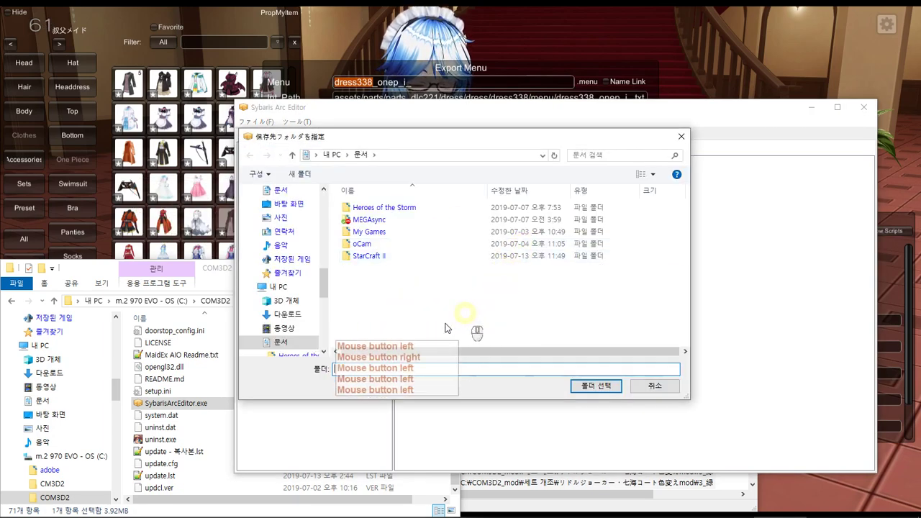
pyautogui.moveTo(321, 282); pyautogui.dragTo(321, 338)
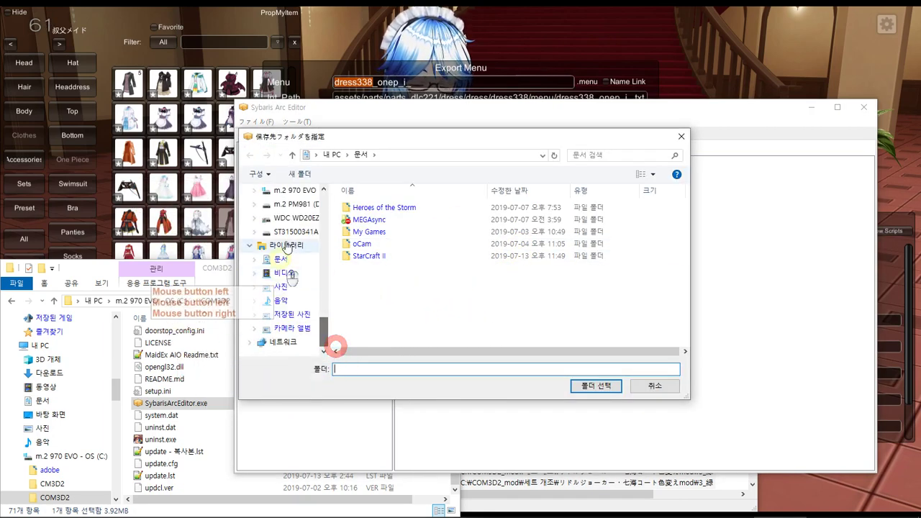
pyautogui.click(292, 218)
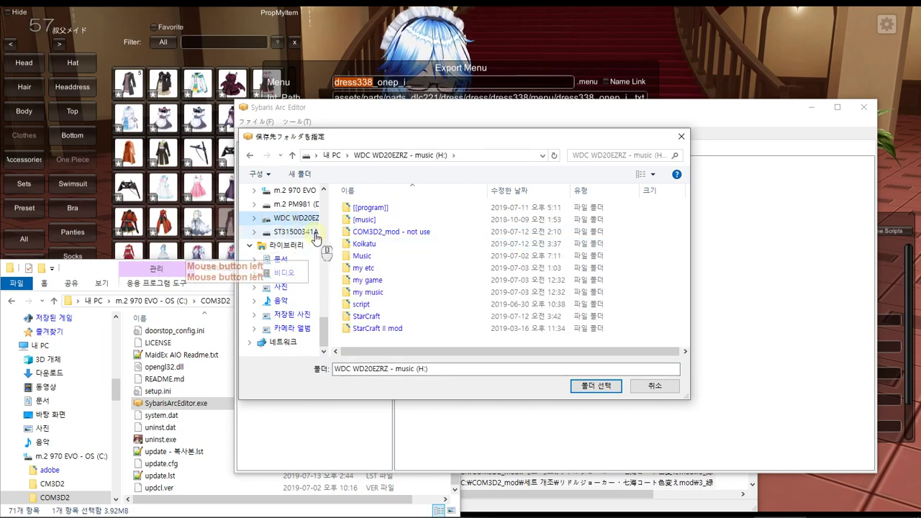
pyautogui.doubleClick(382, 232)
pyautogui.doubleClick(376, 207)
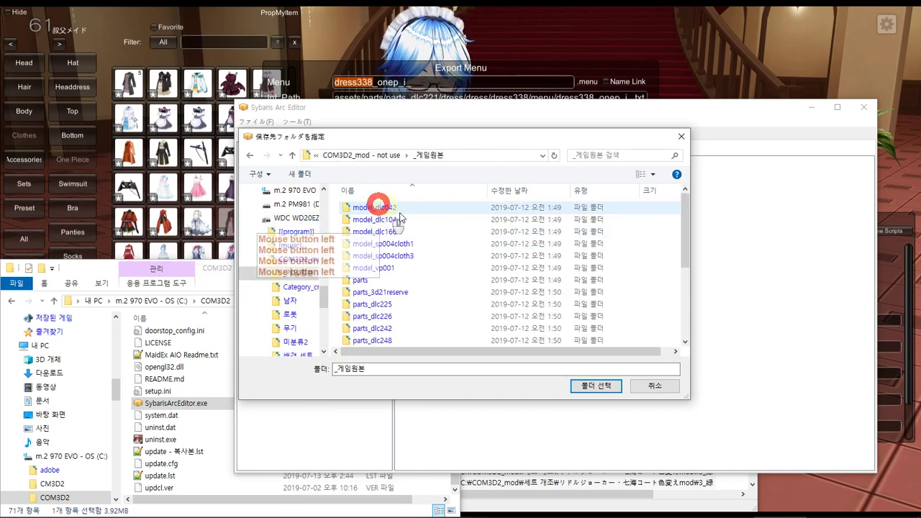
pyautogui.click(597, 386)
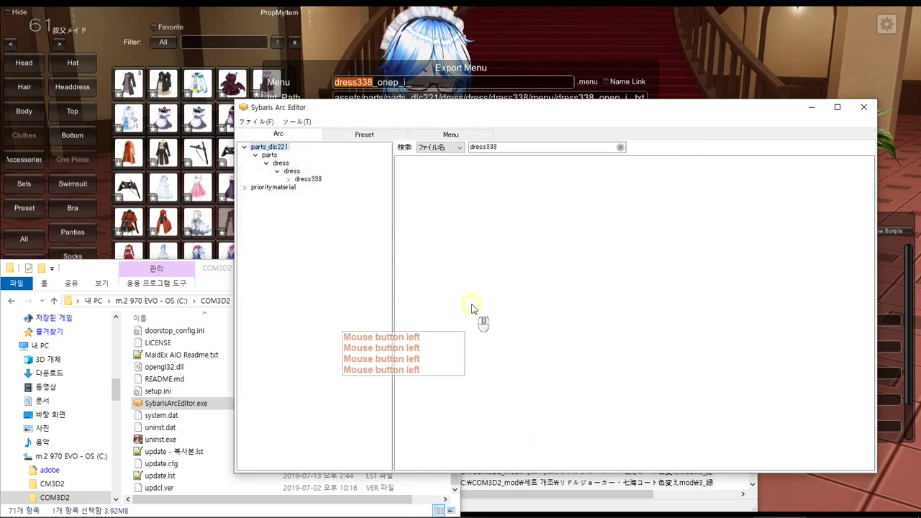
# Return to the dress338 search in Everything, find the extracted dress338_onep.model, and copy its folder path.
pyautogui.click(728, 508)
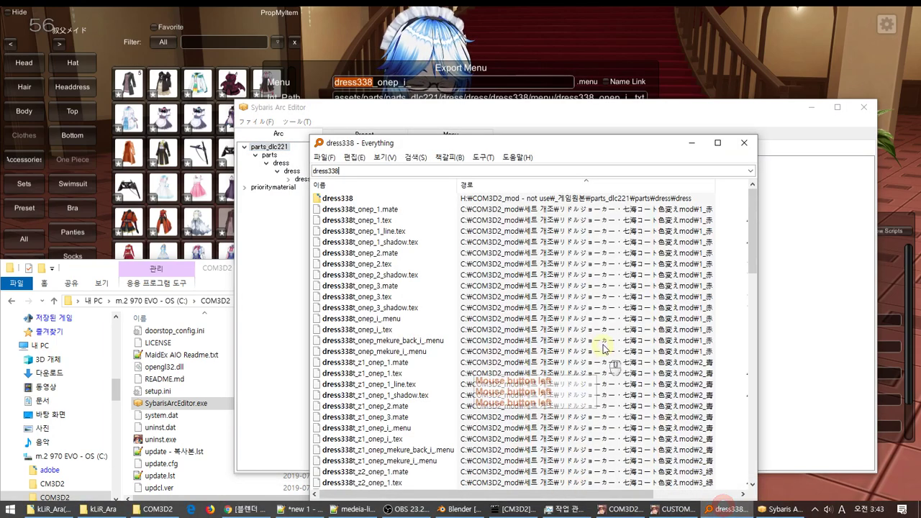
pyautogui.scroll(-12, 626, 302)
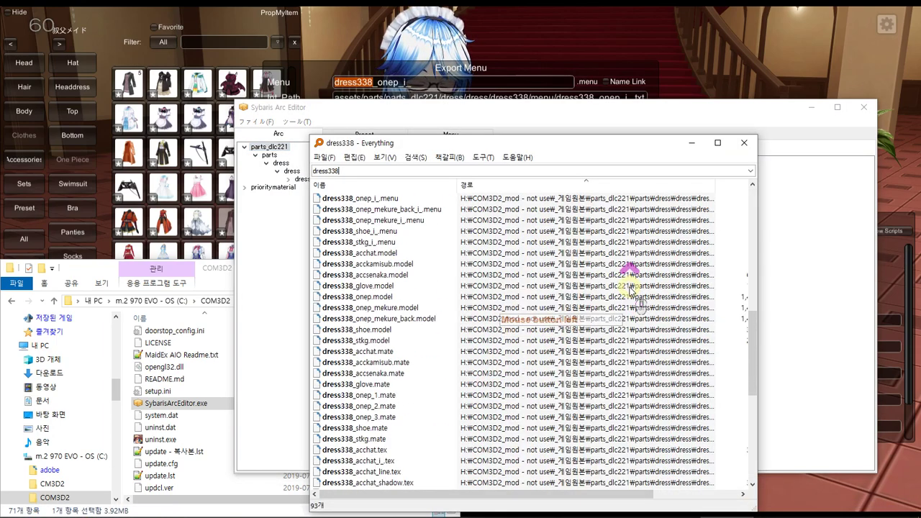
pyautogui.click(394, 296)
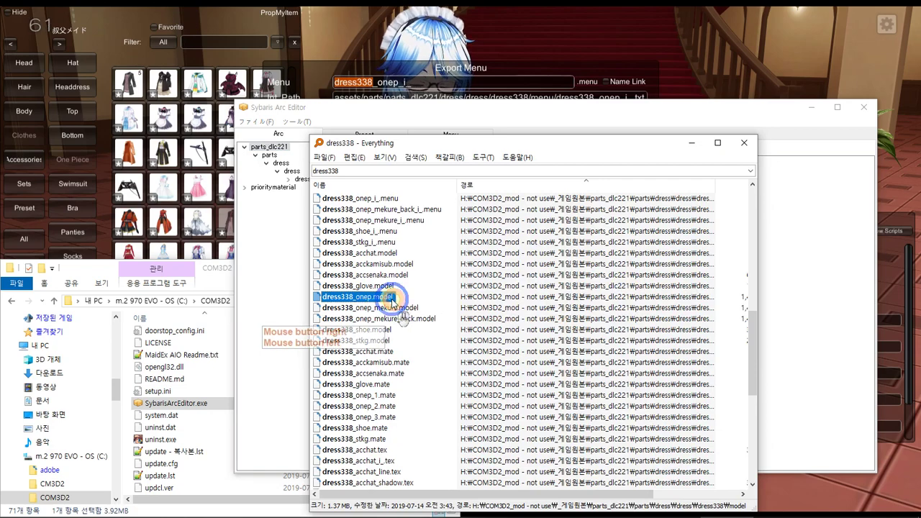
pyautogui.rightClick(393, 301)
pyautogui.click(478, 239)
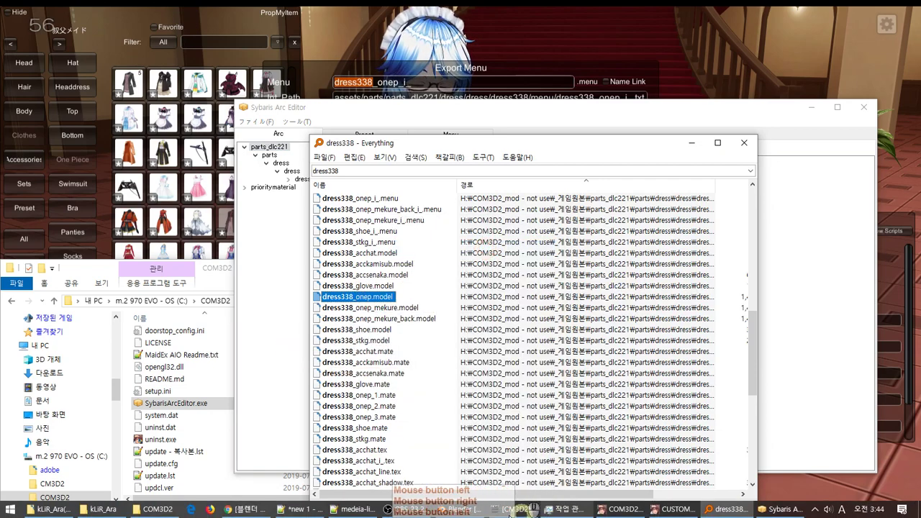
# Switch to Blender and import dress338_onep.model as a CM3D2 model from H:\COM3D2_mod - not use\_게임원본\parts_dlc221\parts\dress\dress\dress338\model.
pyautogui.click(461, 509)
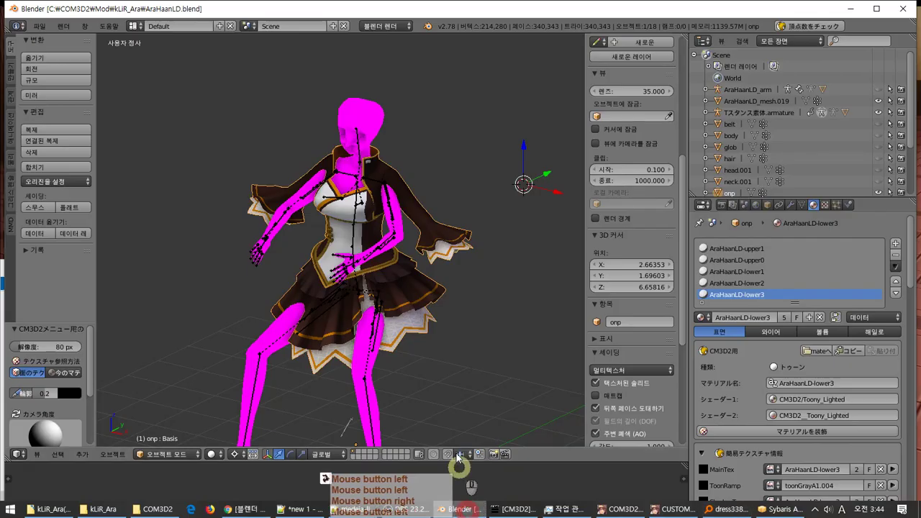
pyautogui.click(41, 27)
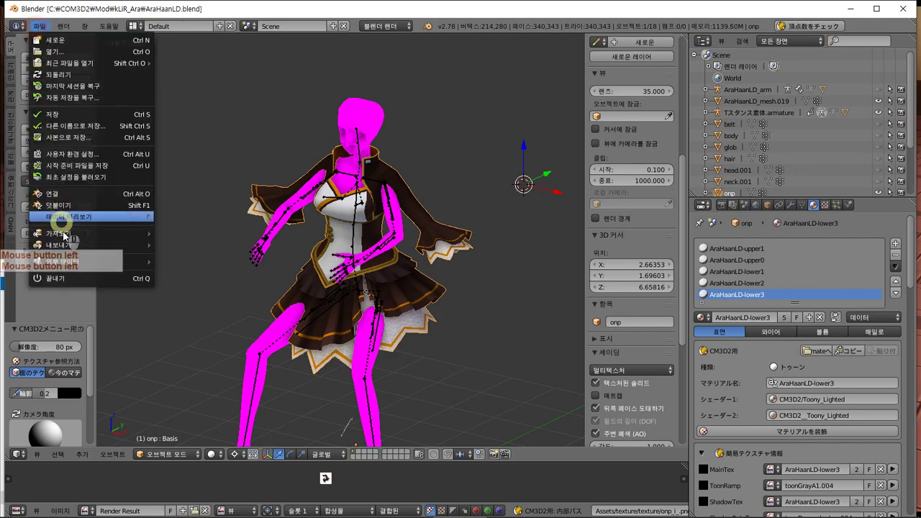
pyautogui.click(97, 232)
pyautogui.click(276, 360)
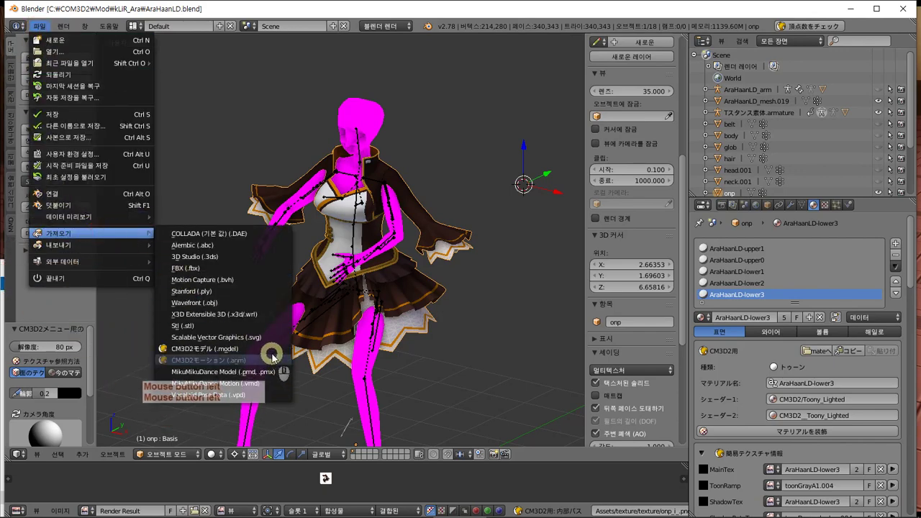
pyautogui.click(268, 349)
pyautogui.click(284, 54)
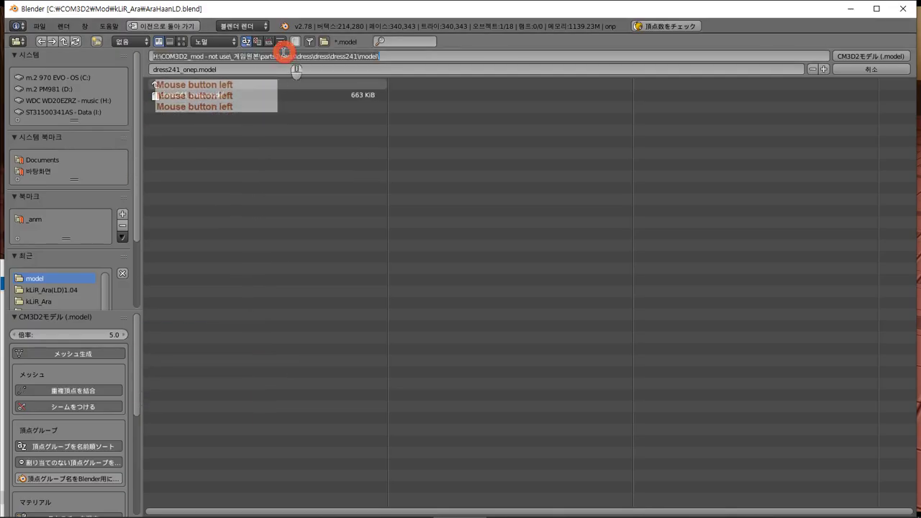
pyautogui.write('H:\\COM3D2_mod - not use\\_게임원본\\parts_dlc221\\parts\\dress\\dress\\dress338\\model\\')
pyautogui.press('Return')
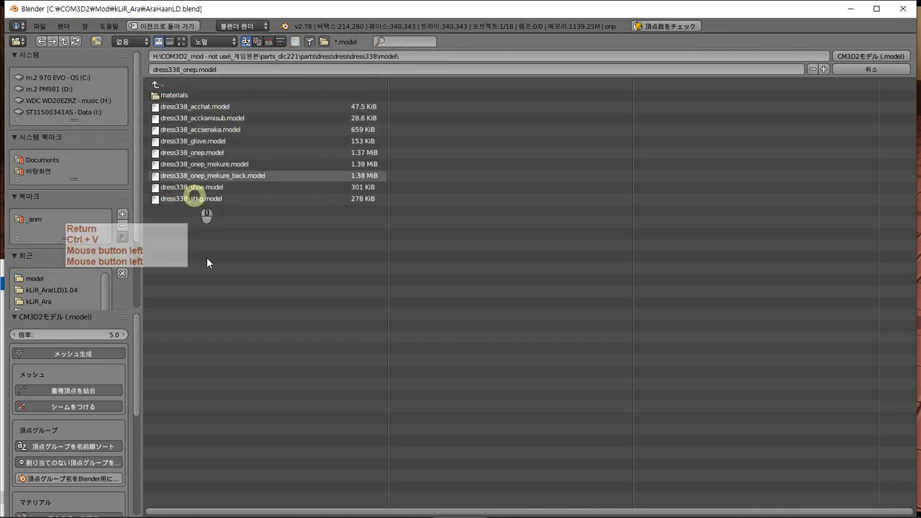
pyautogui.doubleClick(208, 153)
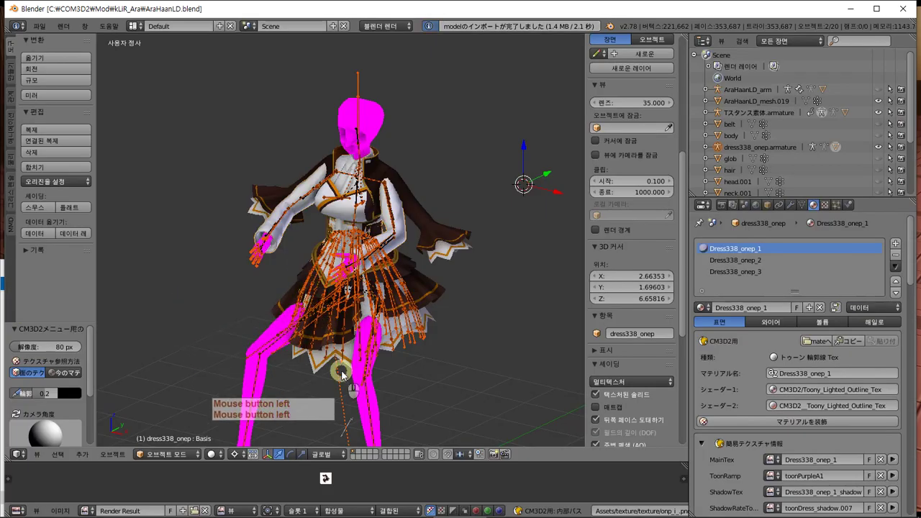
# Select the Tスタンス素体.armature object and switch it to Pose Mode.
pyautogui.moveTo(339, 367); pyautogui.dragTo(364, 367, button='middle')
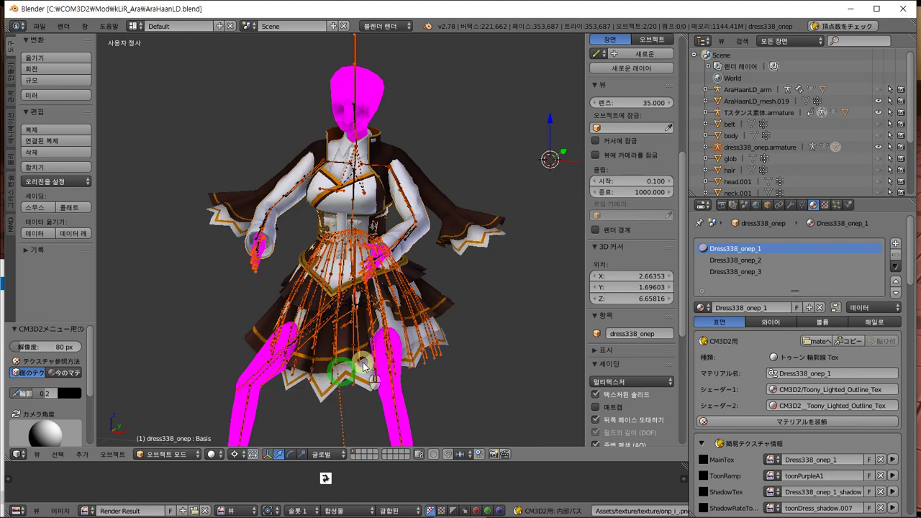
pyautogui.rightClick(387, 407)
pyautogui.click(760, 113)
pyautogui.hotkey('ctrl', 'Tab')
pyautogui.rightClick(275, 441)
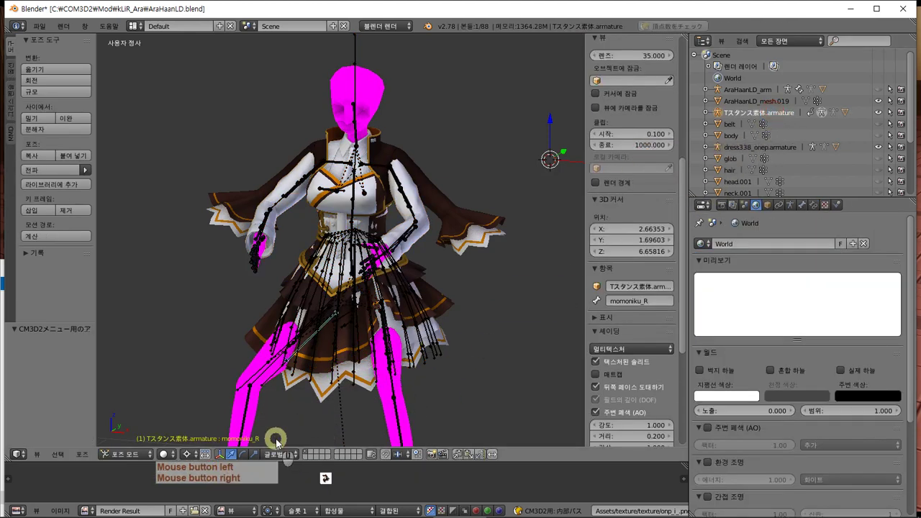
# Change the image editor below the viewport to a Timeline and move the current frame to 6 for the body's T pose.
pyautogui.click(15, 511)
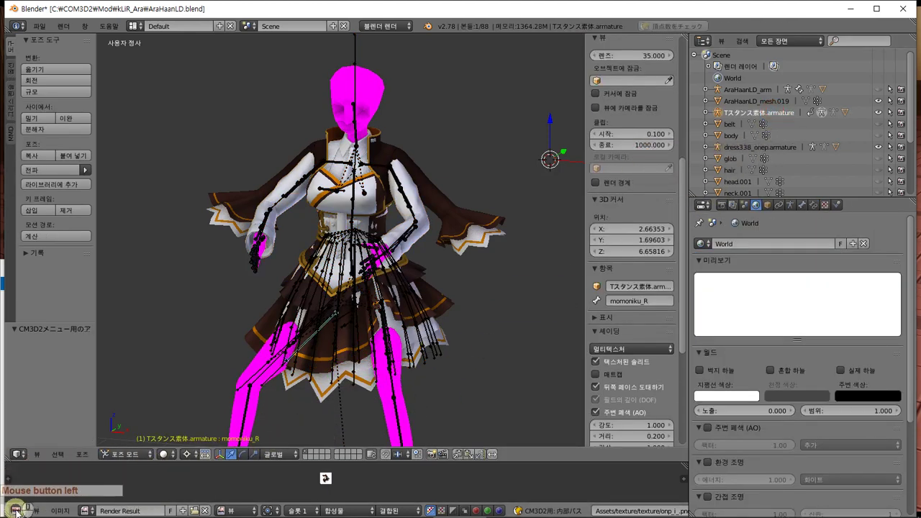
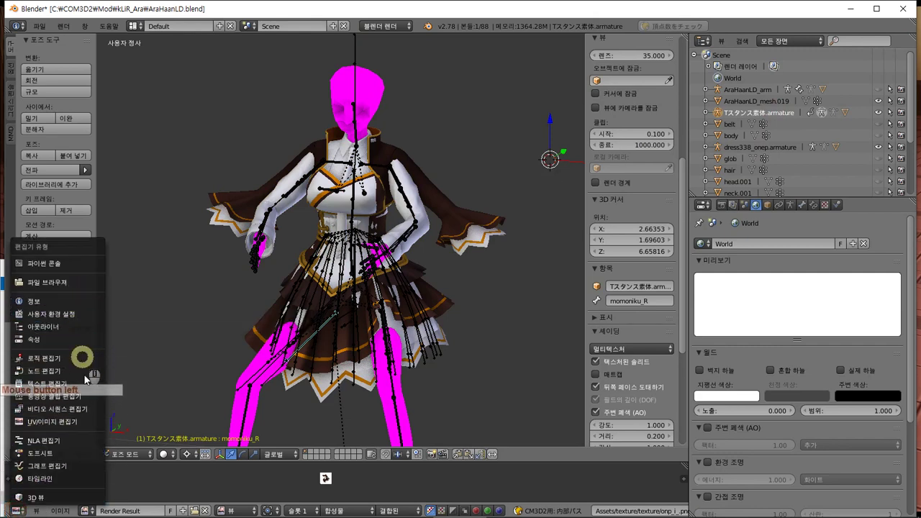
pyautogui.click(98, 492)
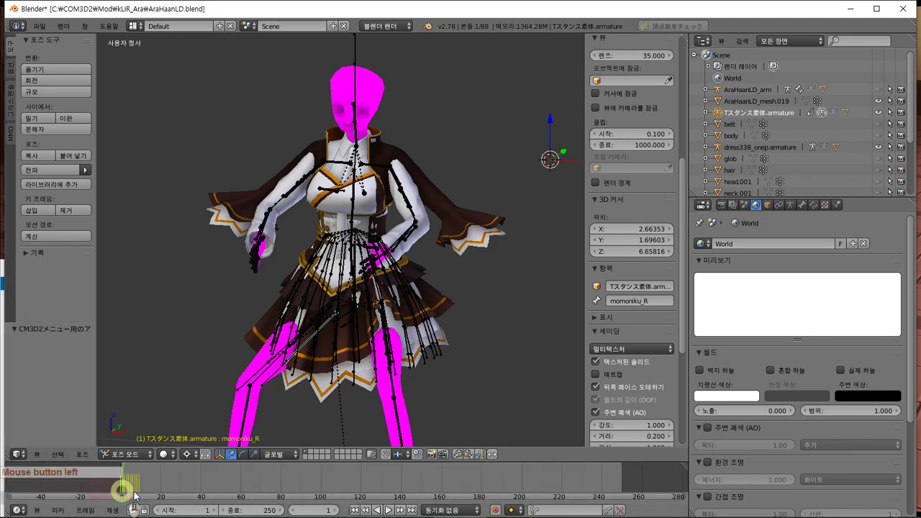
pyautogui.moveTo(127, 484)
pyautogui.mouseDown()
pyautogui.moveTo(148, 473)
pyautogui.moveTo(137, 474)
pyautogui.mouseUp()
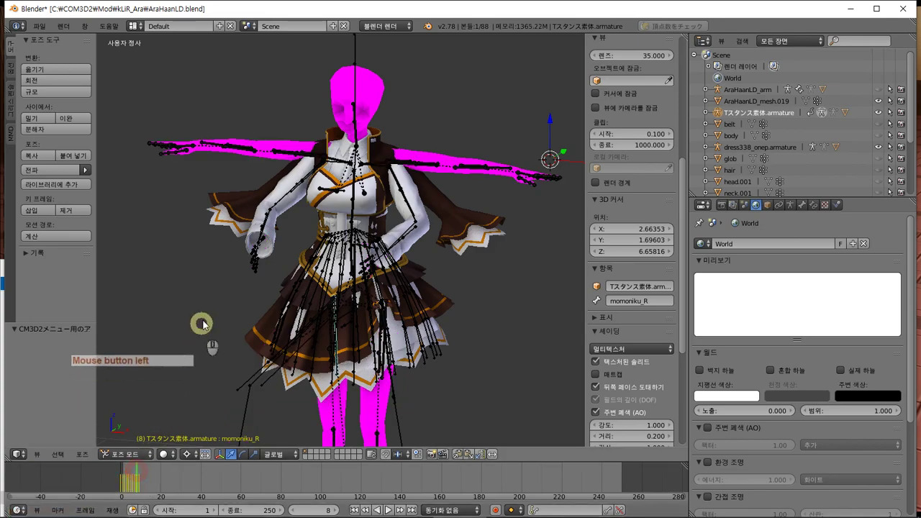
pyautogui.moveTo(203, 314); pyautogui.dragTo(221, 327, button='middle')
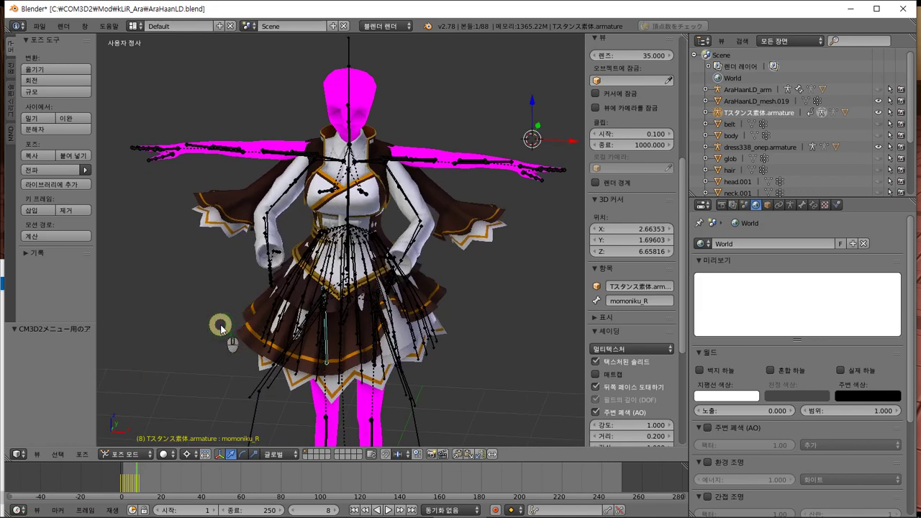
pyautogui.moveTo(372, 253); pyautogui.dragTo(400, 244, button='middle')
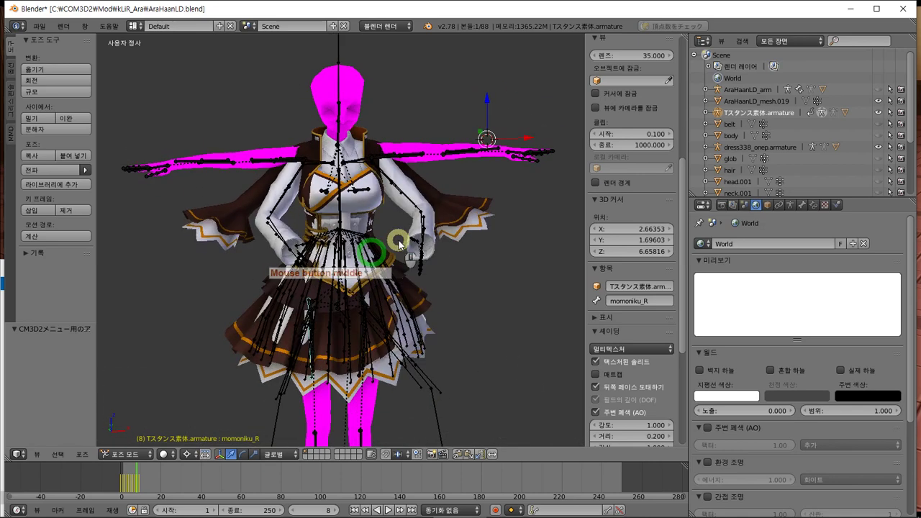
pyautogui.middleClick(157, 471)
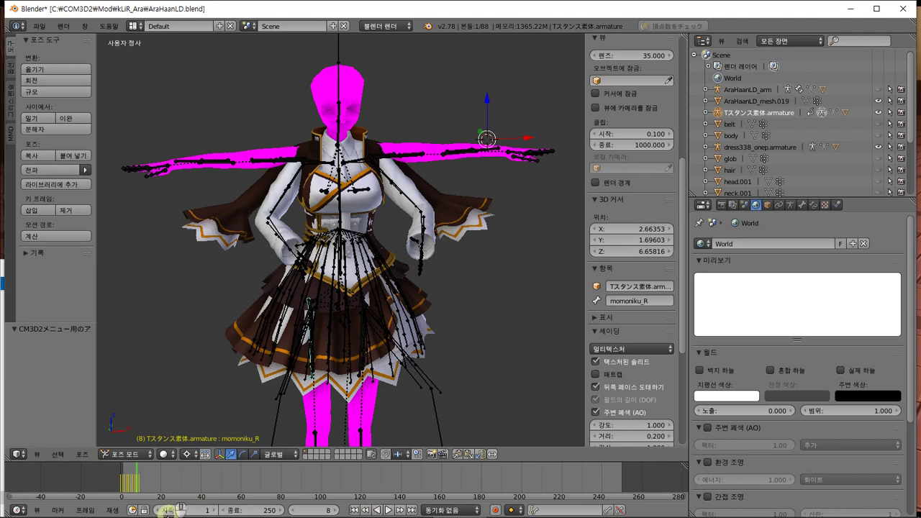
pyautogui.click(127, 486)
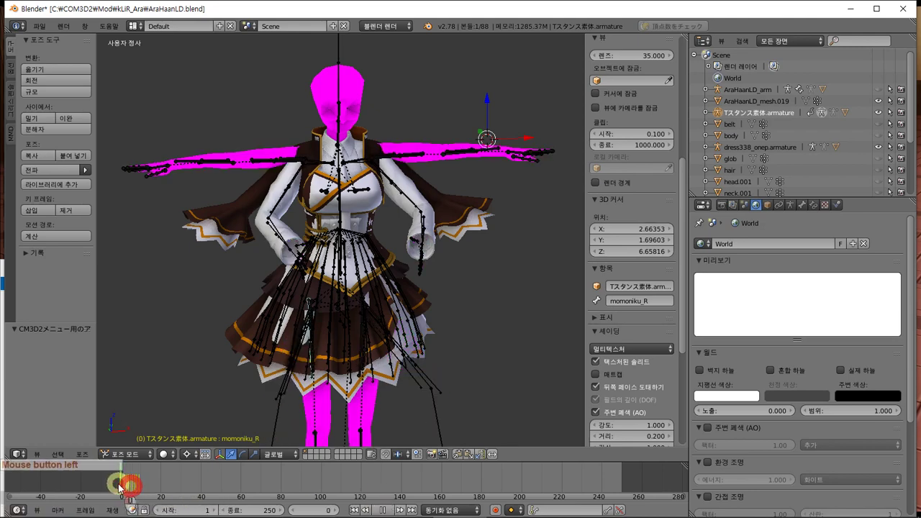
pyautogui.moveTo(123, 482); pyautogui.dragTo(133, 479)
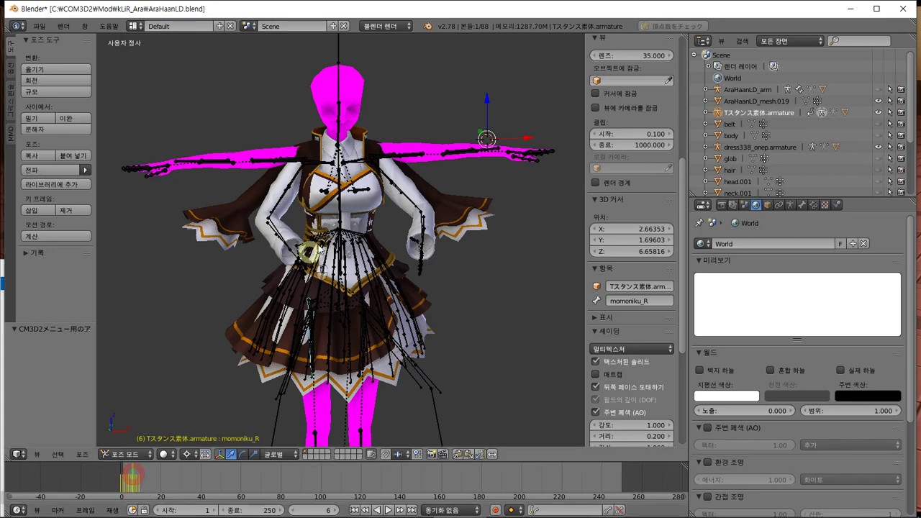
pyautogui.moveTo(346, 217); pyautogui.dragTo(321, 216, button='middle')
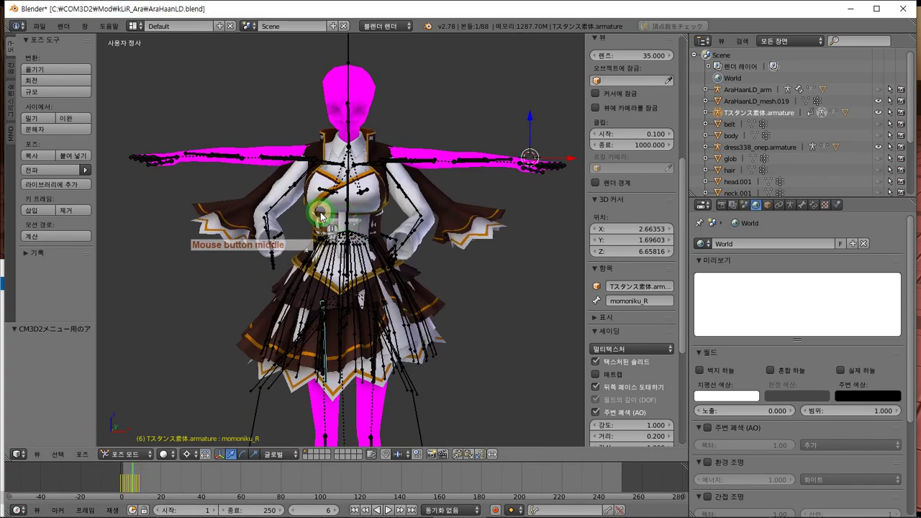
# Select all bones of Tスタンス素体.armature and copy their pose.
pyautogui.scroll(8, 666, 178)
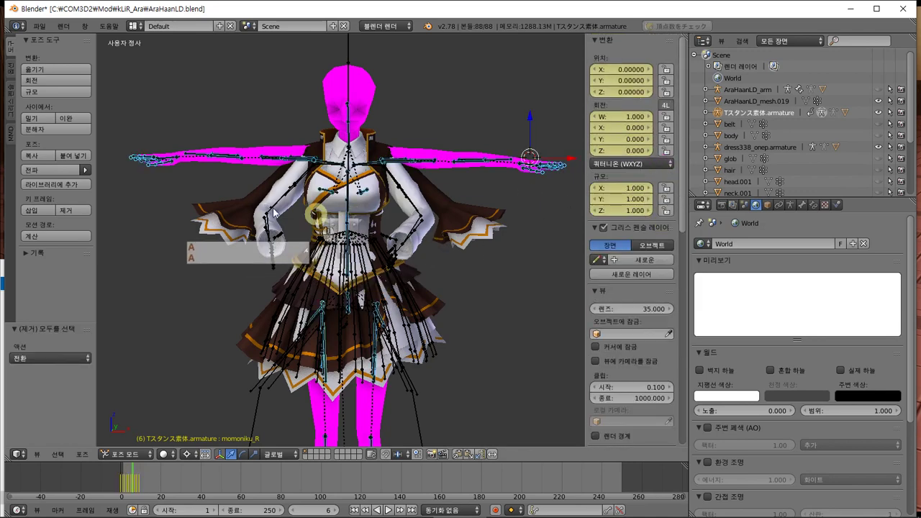
pyautogui.press('a')
pyautogui.press('a')
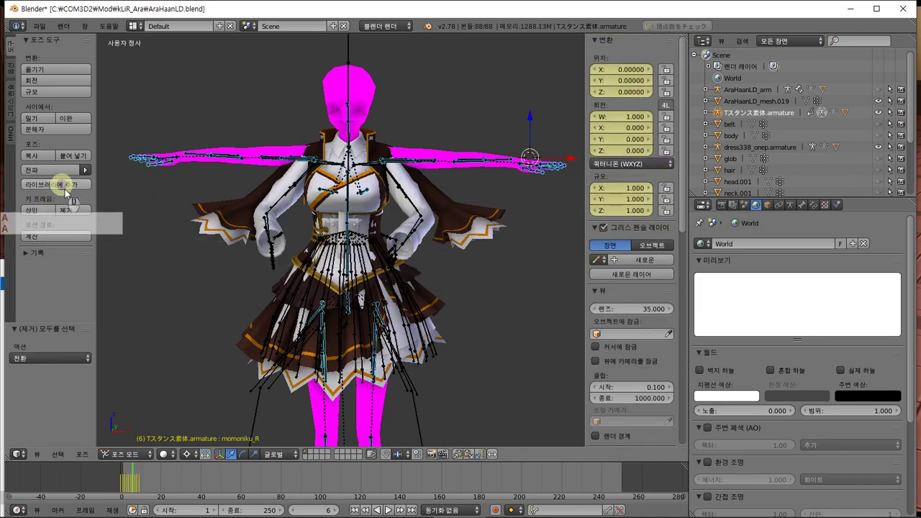
pyautogui.click(40, 156)
pyautogui.click(397, 363)
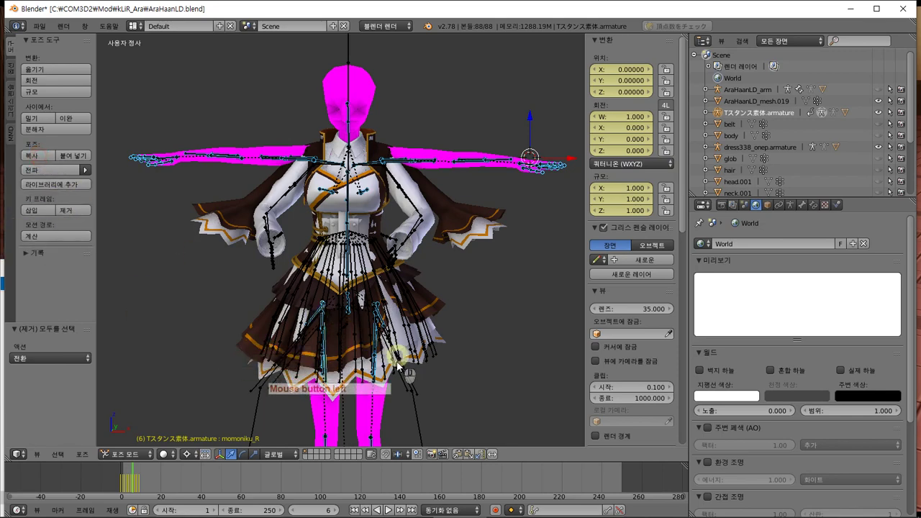
# Select the dress338_onep.armature object and switch it to Pose Mode.
pyautogui.rightClick(411, 390)
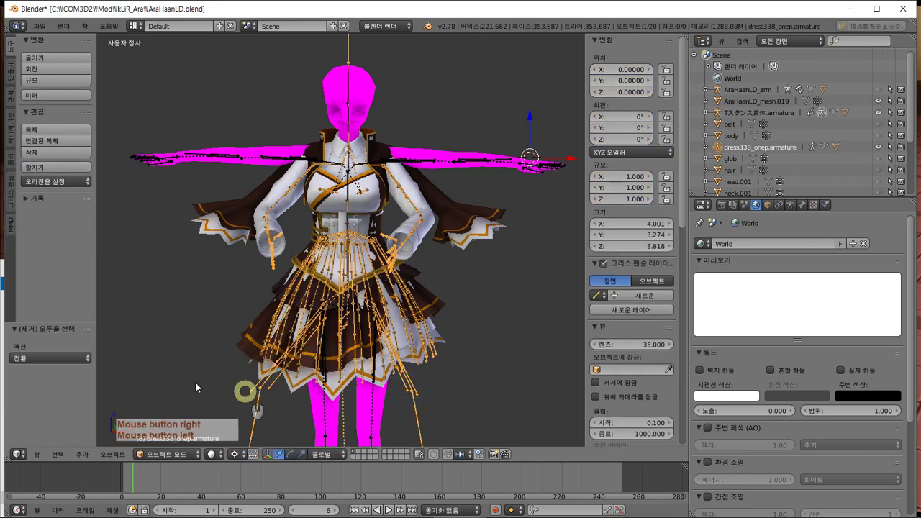
pyautogui.rightClick(158, 412)
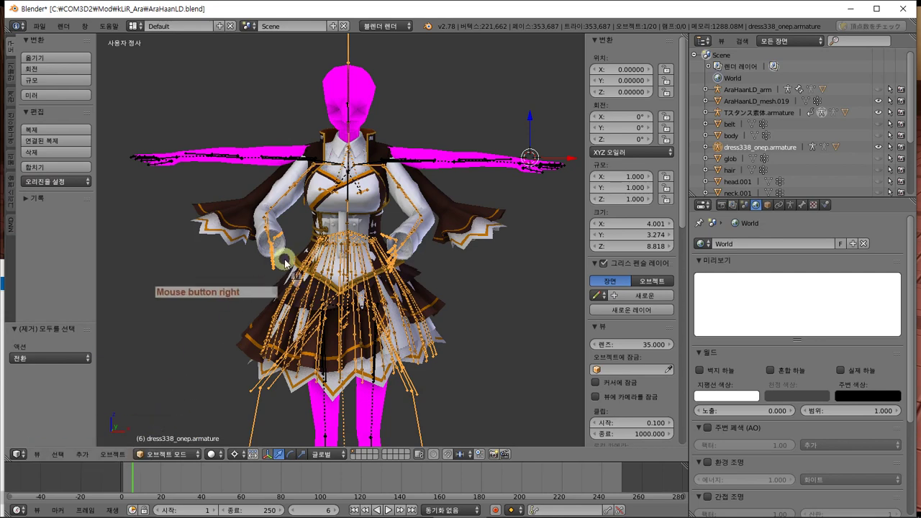
pyautogui.click(177, 454)
pyautogui.click(187, 421)
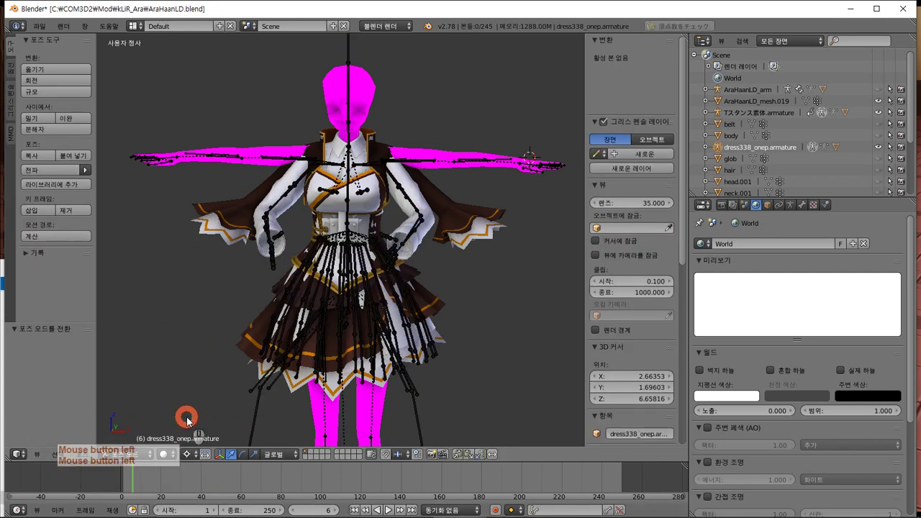
# Select all bones of dress338_onep.armature and paste the copied pose onto them.
pyautogui.rightClick(416, 390)
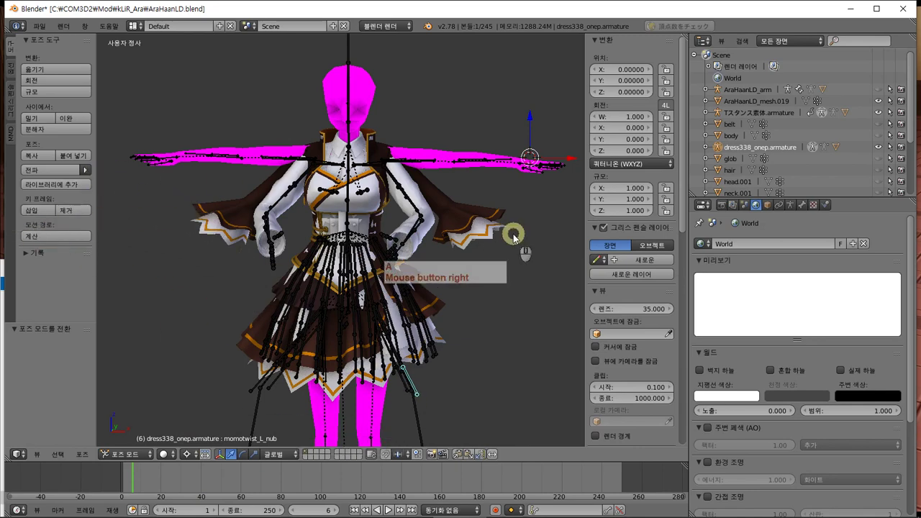
pyautogui.press('a')
pyautogui.press('a')
pyautogui.click(80, 163)
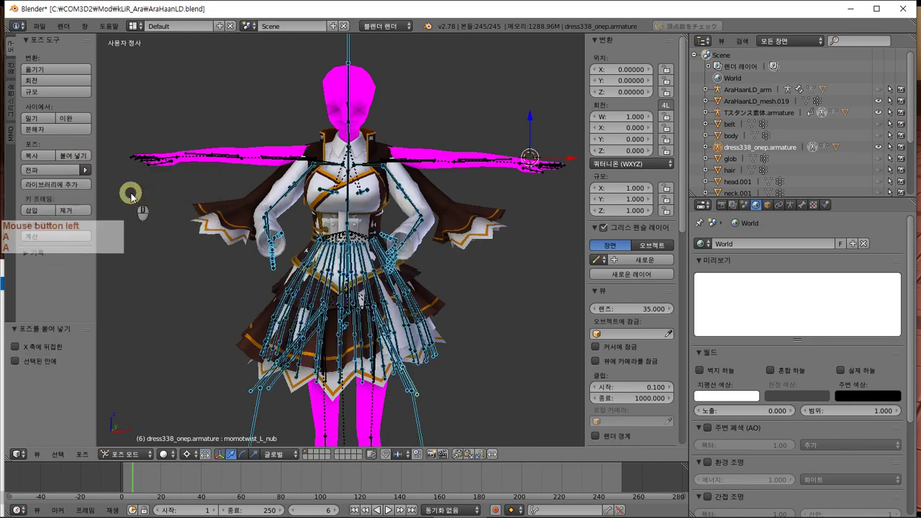
pyautogui.click(85, 171)
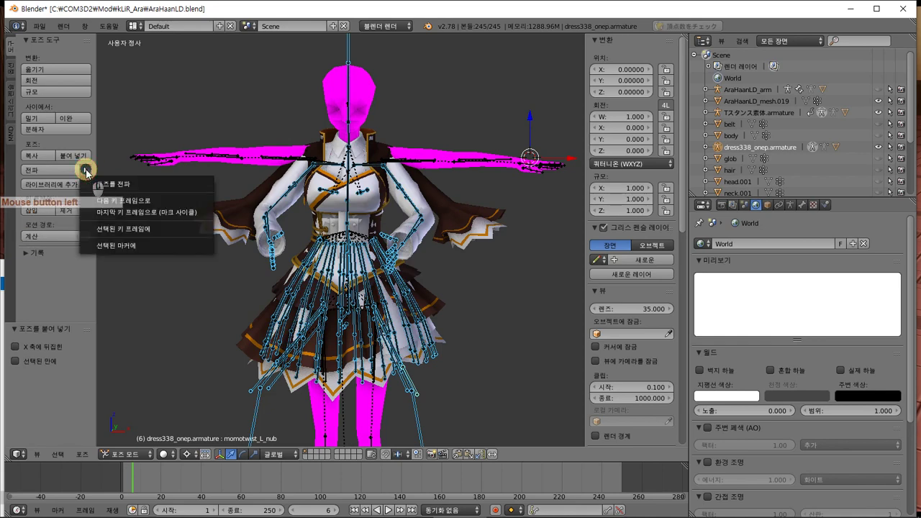
pyautogui.click(86, 171)
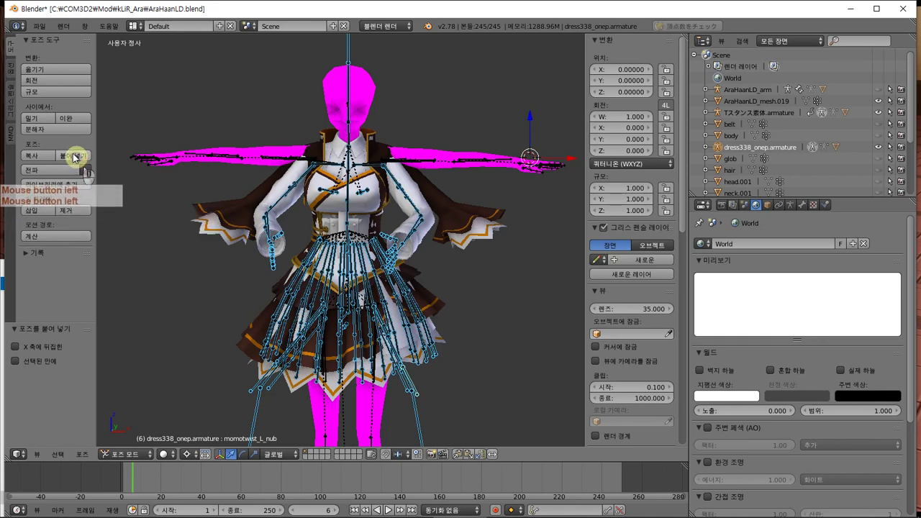
# Expand dress338_onep.armature in the outliner and toggle the visibility of its dress338_onep mesh to inspect the posed dress.
pyautogui.moveTo(216, 184); pyautogui.dragTo(243, 199, button='middle')
pyautogui.rightClick(285, 221)
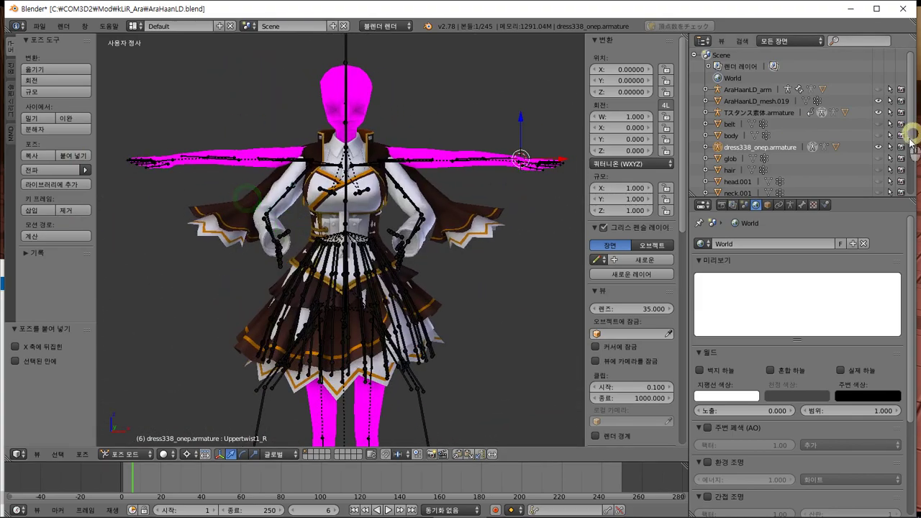
pyautogui.scroll(-4, 898, 144)
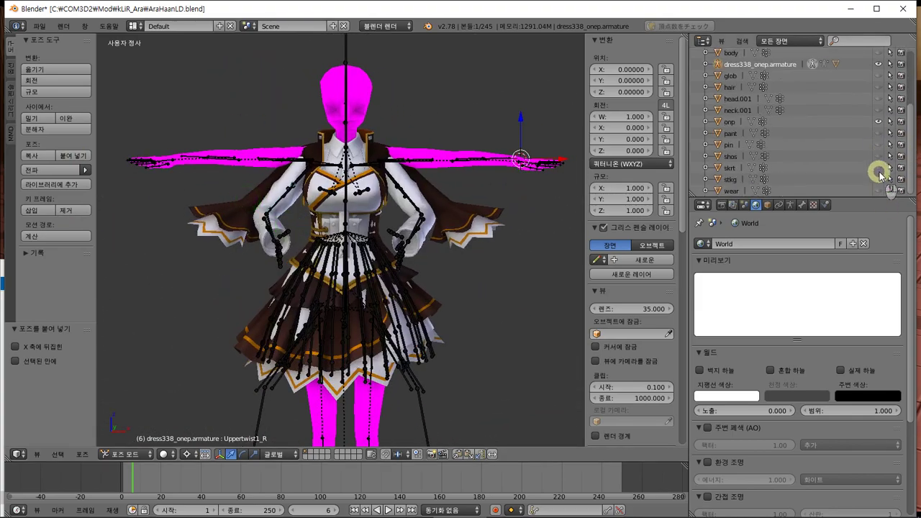
pyautogui.scroll(2, 878, 170)
pyautogui.click(711, 110)
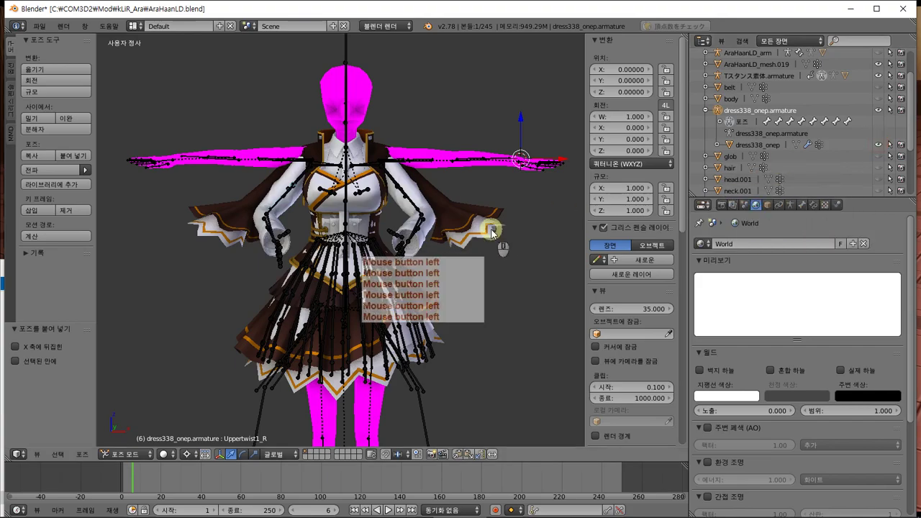
pyautogui.moveTo(486, 227); pyautogui.dragTo(362, 185, button='middle')
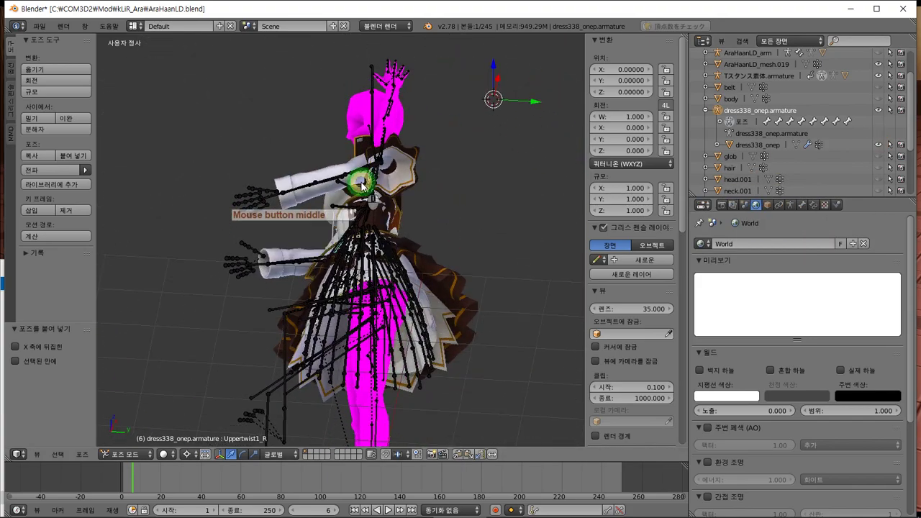
pyautogui.doubleClick(879, 144)
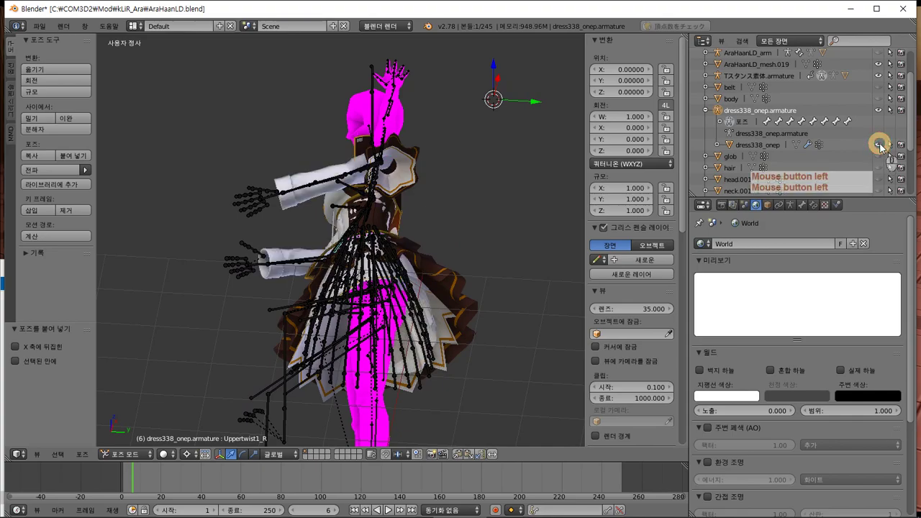
# Select the Bip01 R UpperArm bone of dress338_onep.armature on the dress's right sleeve.
pyautogui.moveTo(545, 185); pyautogui.dragTo(237, 244, button='middle')
pyautogui.scroll(3, 279, 247)
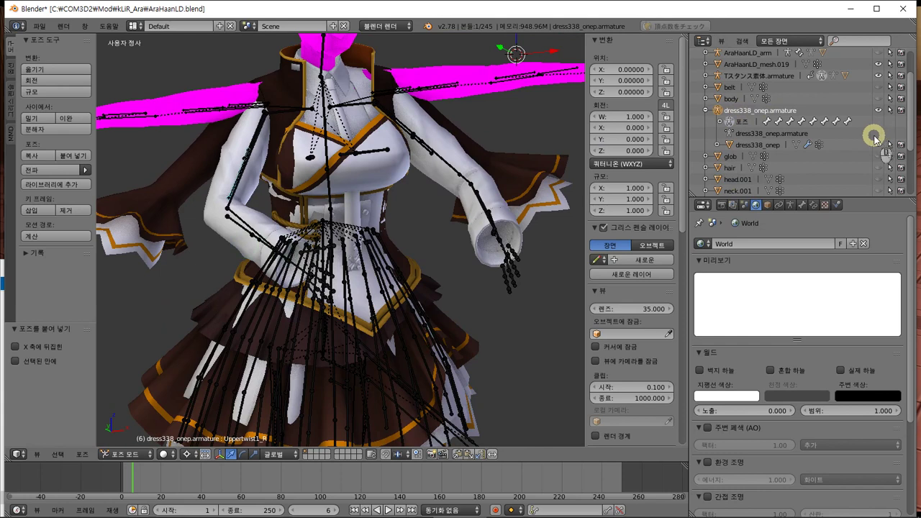
pyautogui.scroll(-4, 353, 287)
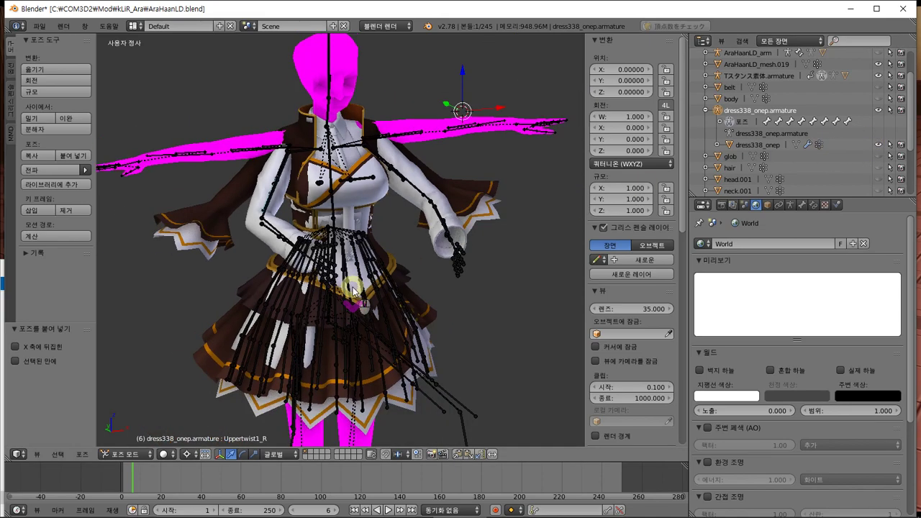
pyautogui.moveTo(352, 287)
pyautogui.mouseDown(button='middle')
pyautogui.moveTo(305, 299)
pyautogui.moveTo(316, 284)
pyautogui.moveTo(437, 270)
pyautogui.moveTo(358, 285)
pyautogui.mouseUp(button='middle')
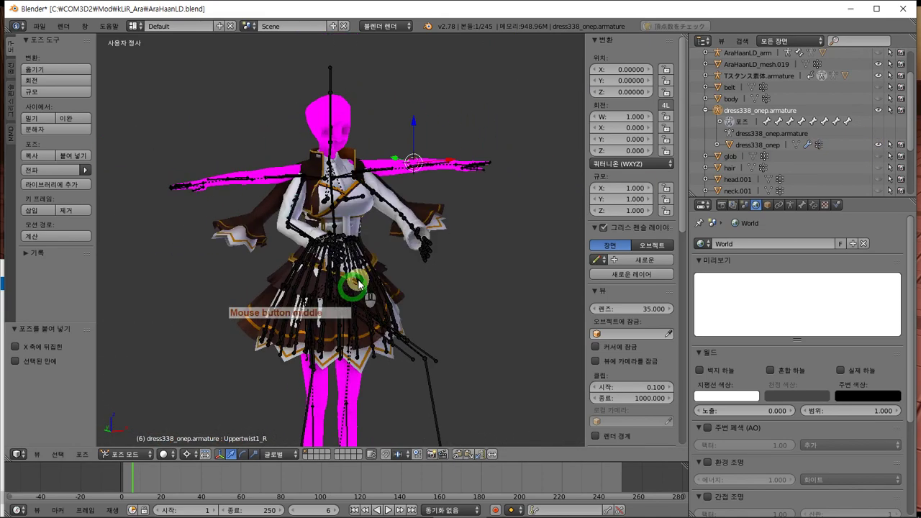
pyautogui.scroll(2, 359, 283)
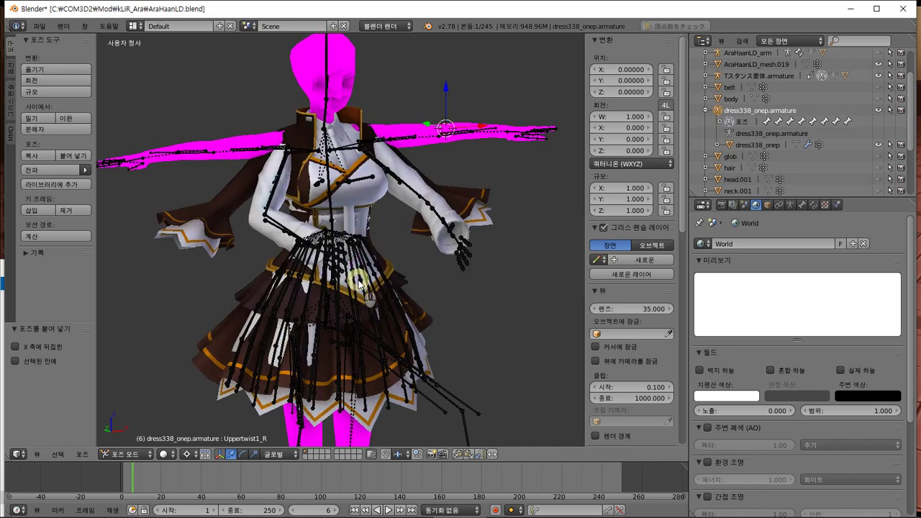
pyautogui.moveTo(288, 268); pyautogui.dragTo(309, 291, button='middle')
pyautogui.scroll(4, 266, 232)
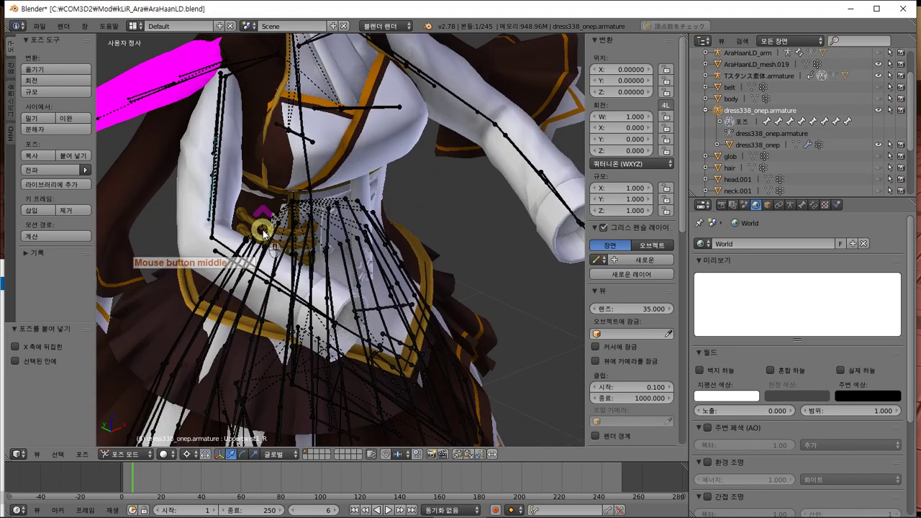
pyautogui.moveTo(267, 232); pyautogui.dragTo(324, 242, button='middle')
pyautogui.rightClick(270, 189)
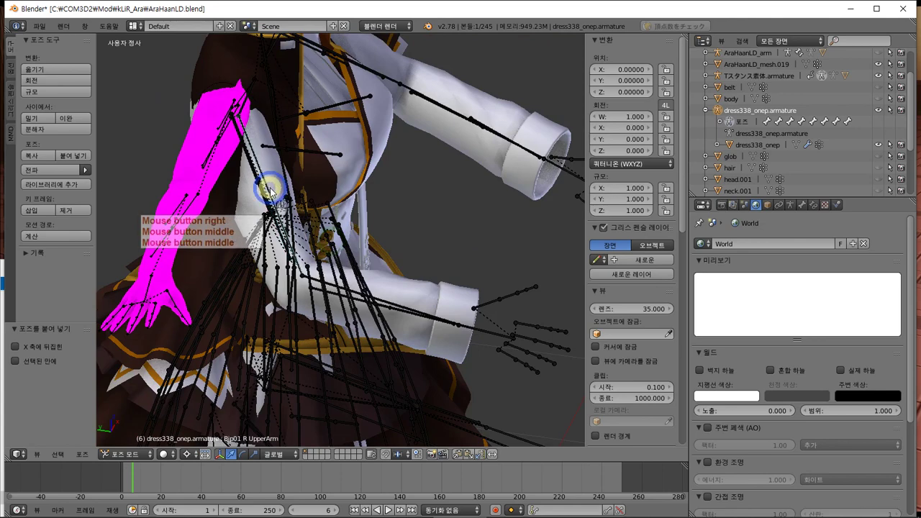
# From the top view, change the pivot point and try rotating the Bip01 R UpperArm bone towards the body's outstretched arm.
pyautogui.press('KP_7')
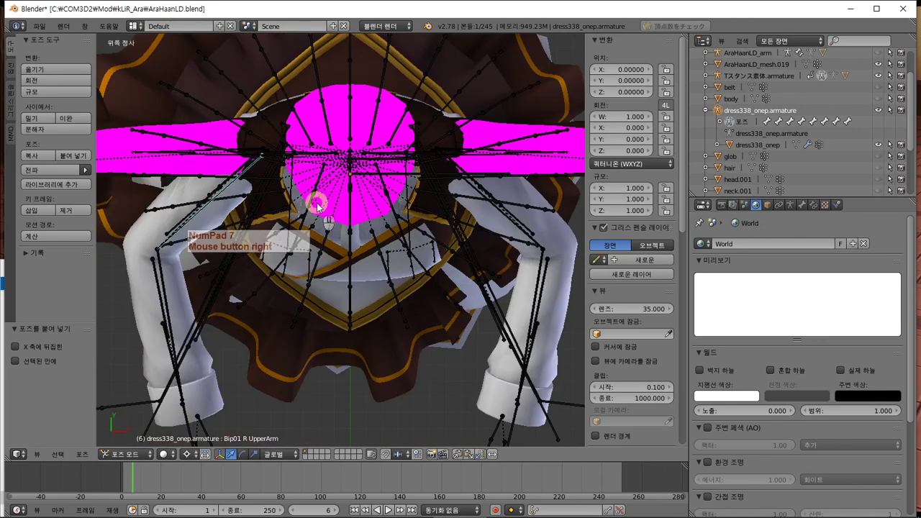
pyautogui.press('r')
pyautogui.press('Escape')
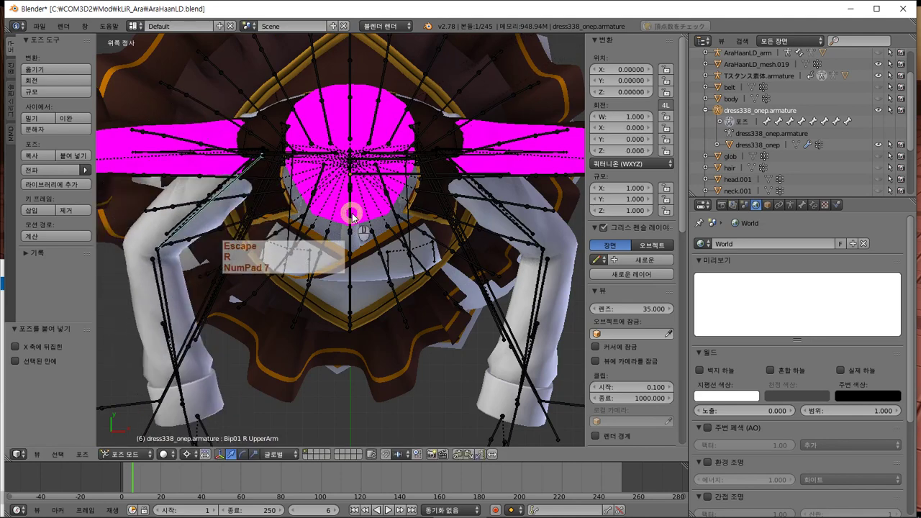
pyautogui.click(187, 456)
pyautogui.click(208, 402)
pyautogui.press('r')
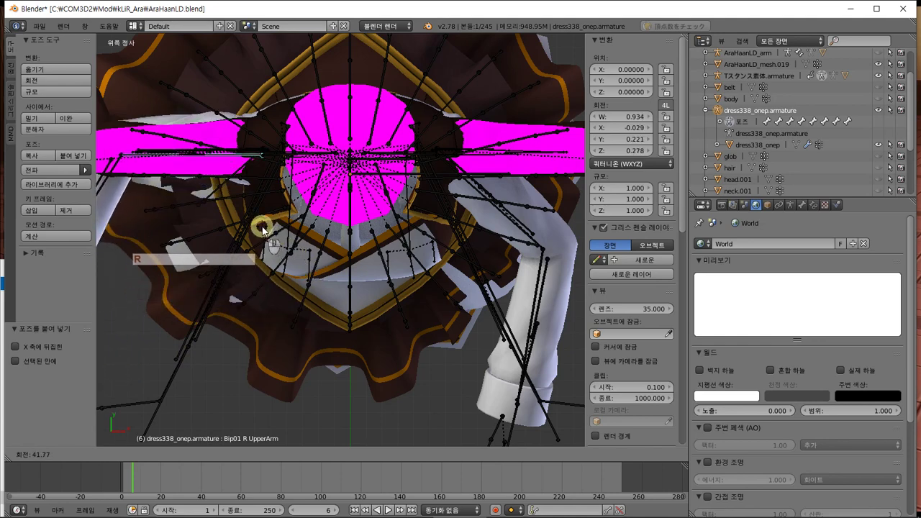
pyautogui.press('Escape')
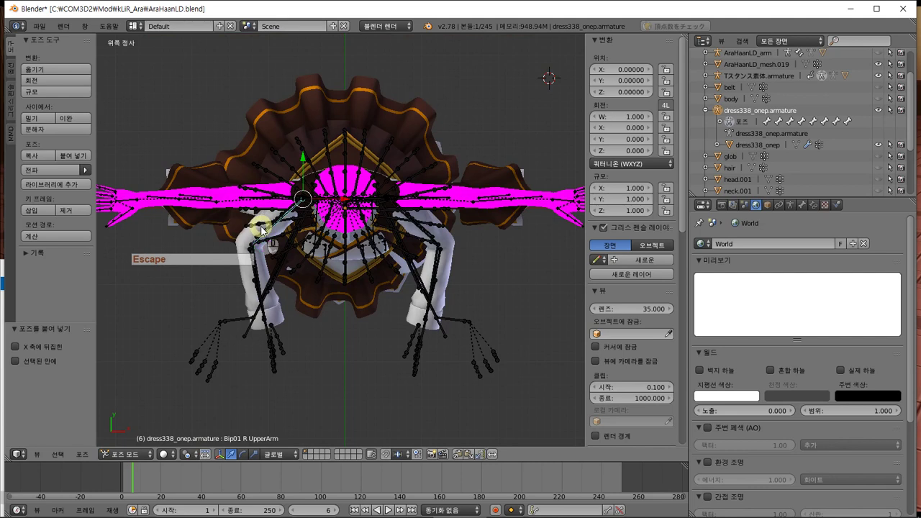
# Abandon the free arm rotation, expand Tスタンス素体.armature in the outliner and hide its Tスタンス素体 mesh.
pyautogui.press('r')
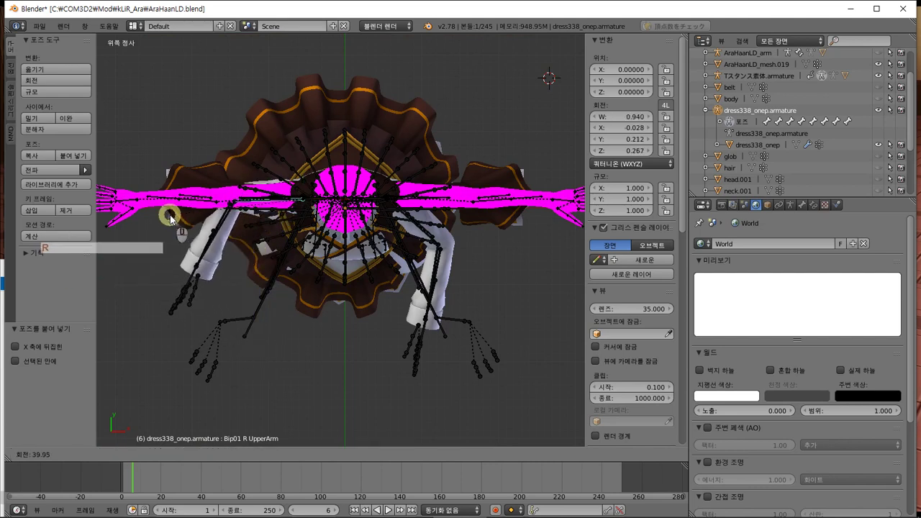
pyautogui.press('Escape')
pyautogui.scroll(2, 857, 85)
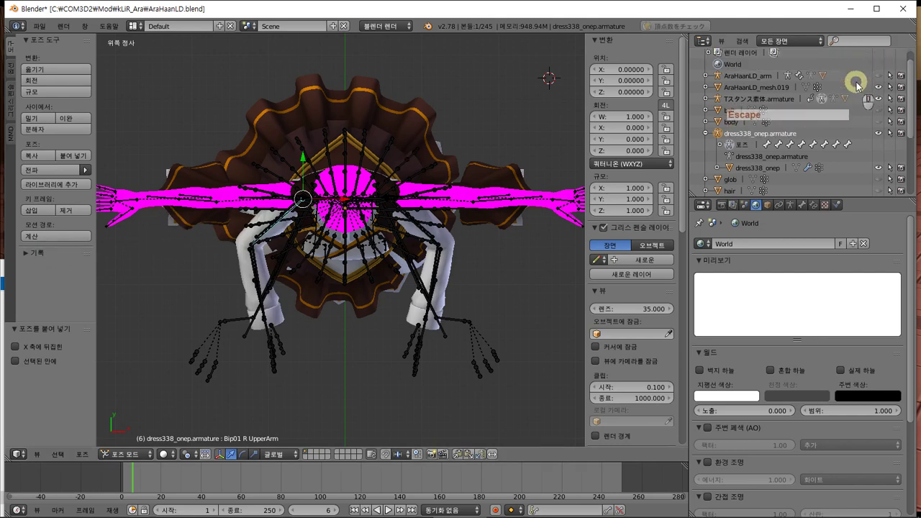
pyautogui.click(706, 99)
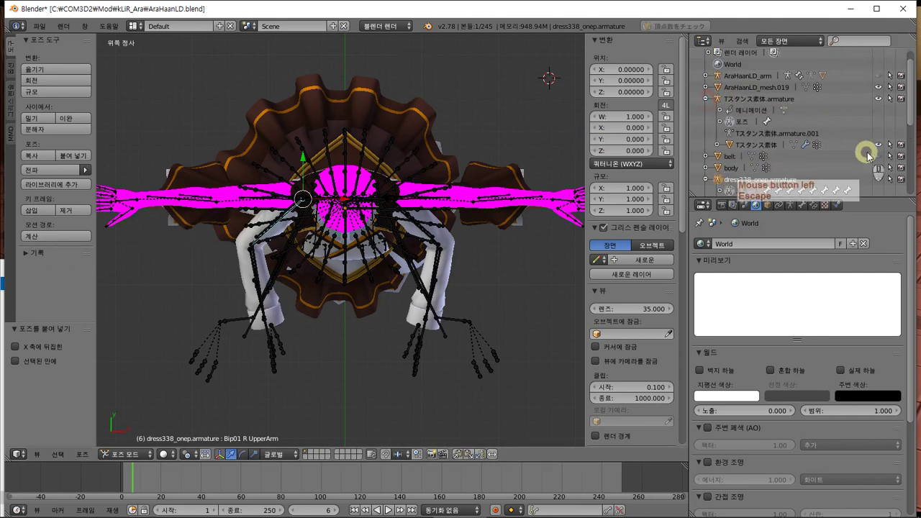
pyautogui.click(878, 145)
# Rotate the Bip01 R UpperArm bone of dress338_onep.armature by 42° in the top view.
pyautogui.click(317, 252)
pyautogui.press('r')
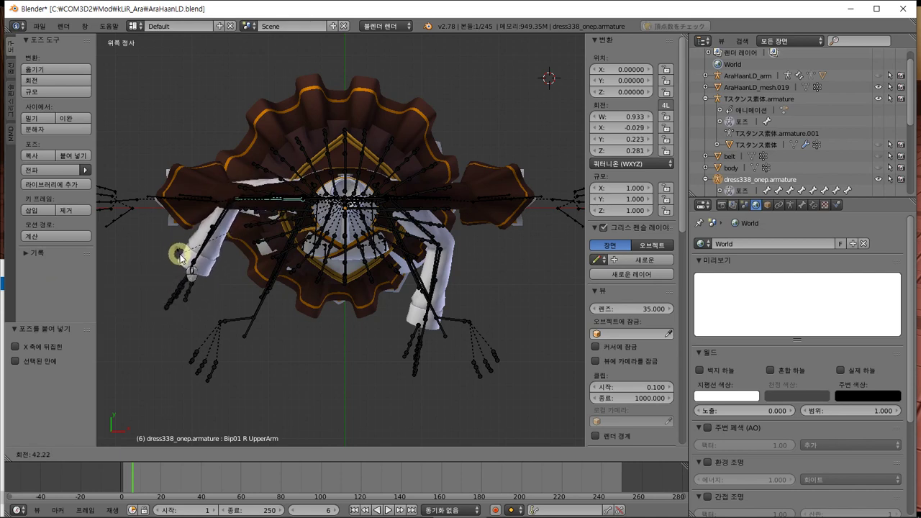
pyautogui.press('KP_4')
pyautogui.press('KP_2')
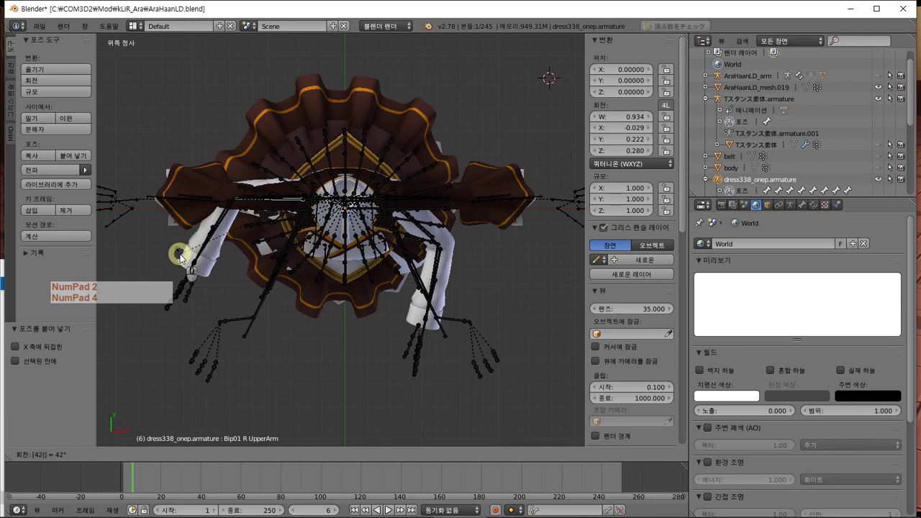
pyautogui.press('Return')
# Select the Bip01 L UpperArm bone and rotate it by -42° in the top view.
pyautogui.scroll(3, 496, 320)
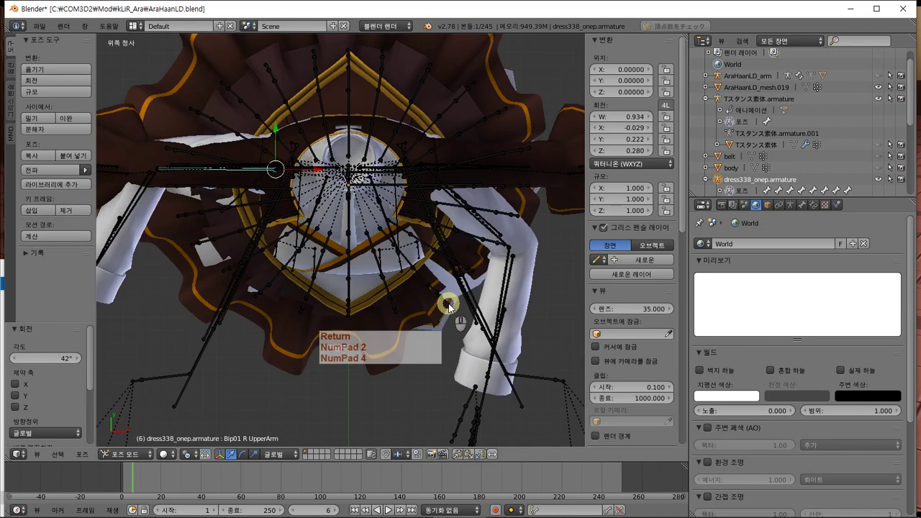
pyautogui.rightClick(474, 221)
pyautogui.rightClick(474, 221)
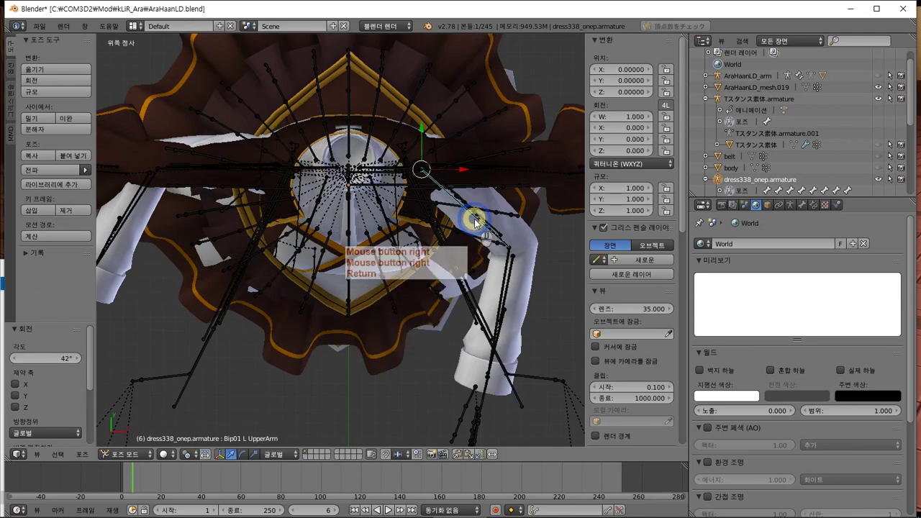
pyautogui.press('r')
pyautogui.press('KP_Subtract')
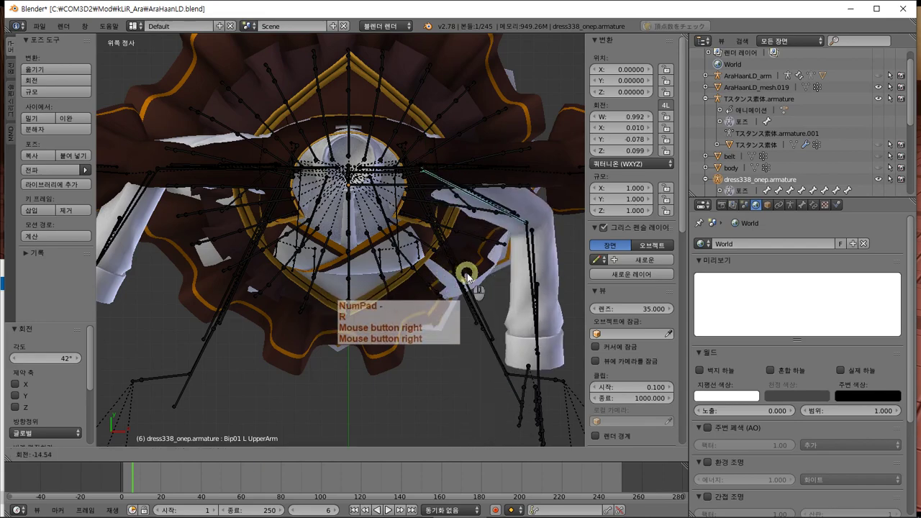
pyautogui.press('KP_4')
pyautogui.press('KP_2')
pyautogui.press('Return')
# Hide Tスタンス素体.armature and inspect the dress's arm pose from the front, side and top views.
pyautogui.press('KP_1')
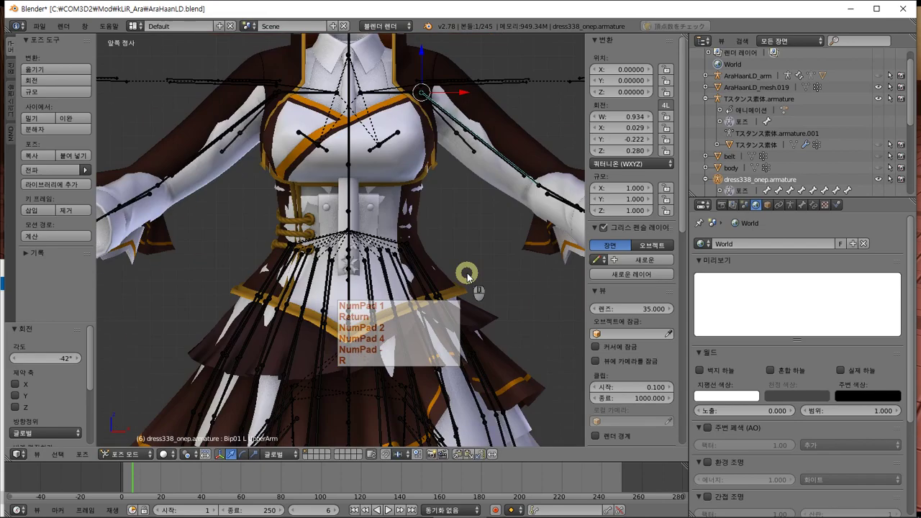
pyautogui.scroll(-4, 489, 261)
pyautogui.scroll(2, 475, 248)
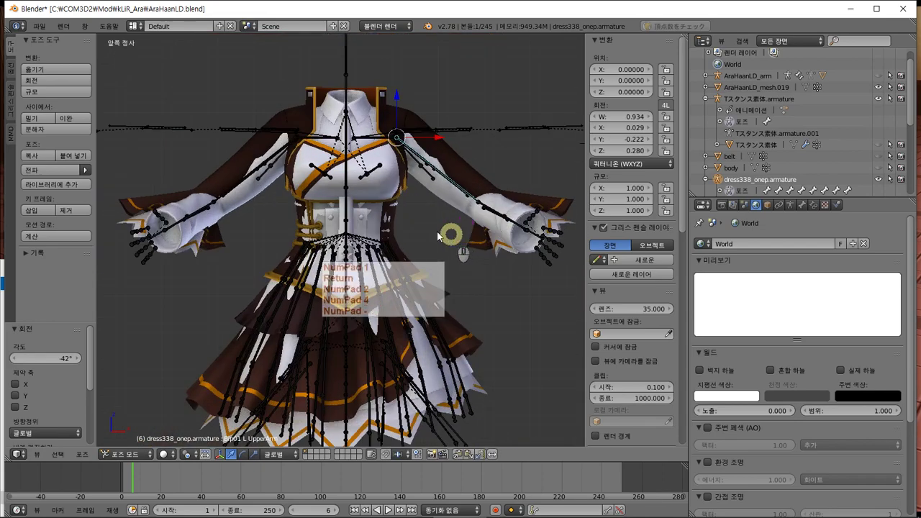
pyautogui.moveTo(383, 226)
pyautogui.mouseDown(button='middle')
pyautogui.moveTo(449, 251)
pyautogui.moveTo(365, 260)
pyautogui.moveTo(325, 237)
pyautogui.moveTo(387, 232)
pyautogui.moveTo(321, 230)
pyautogui.moveTo(403, 232)
pyautogui.moveTo(380, 231)
pyautogui.moveTo(373, 248)
pyautogui.moveTo(386, 242)
pyautogui.mouseUp(button='middle')
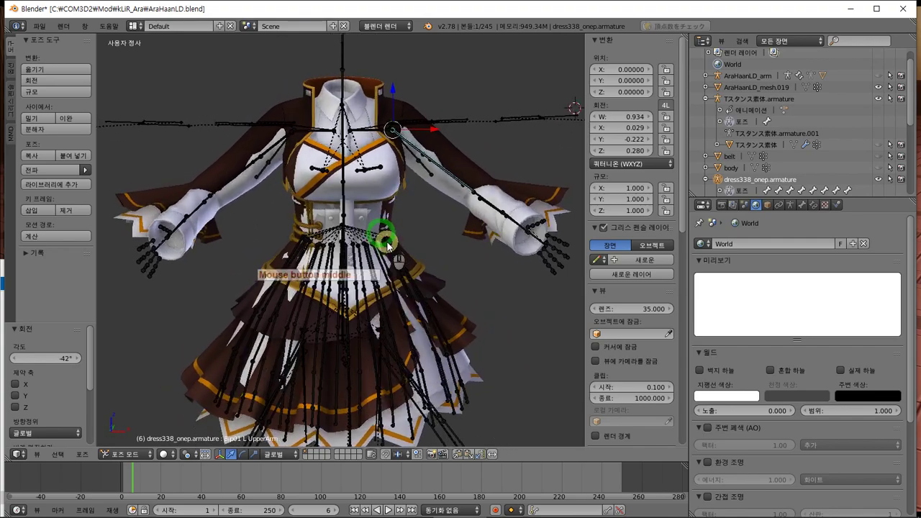
pyautogui.click(878, 99)
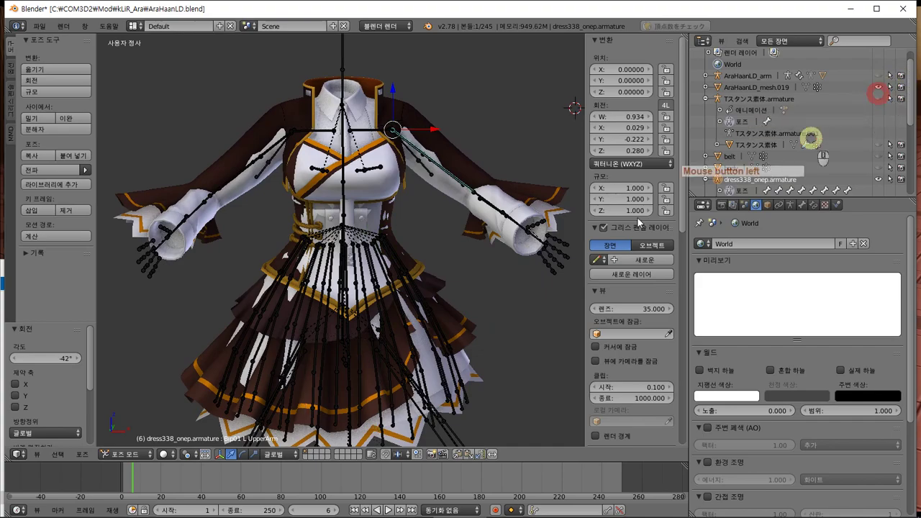
pyautogui.moveTo(343, 263)
pyautogui.mouseDown(button='middle')
pyautogui.moveTo(385, 255)
pyautogui.moveTo(343, 244)
pyautogui.moveTo(330, 260)
pyautogui.moveTo(296, 268)
pyautogui.moveTo(363, 266)
pyautogui.moveTo(346, 313)
pyautogui.moveTo(333, 266)
pyautogui.moveTo(341, 263)
pyautogui.moveTo(328, 267)
pyautogui.moveTo(353, 265)
pyautogui.moveTo(346, 259)
pyautogui.moveTo(429, 175)
pyautogui.moveTo(432, 190)
pyautogui.moveTo(342, 310)
pyautogui.moveTo(344, 268)
pyautogui.moveTo(352, 265)
pyautogui.mouseUp(button='middle')
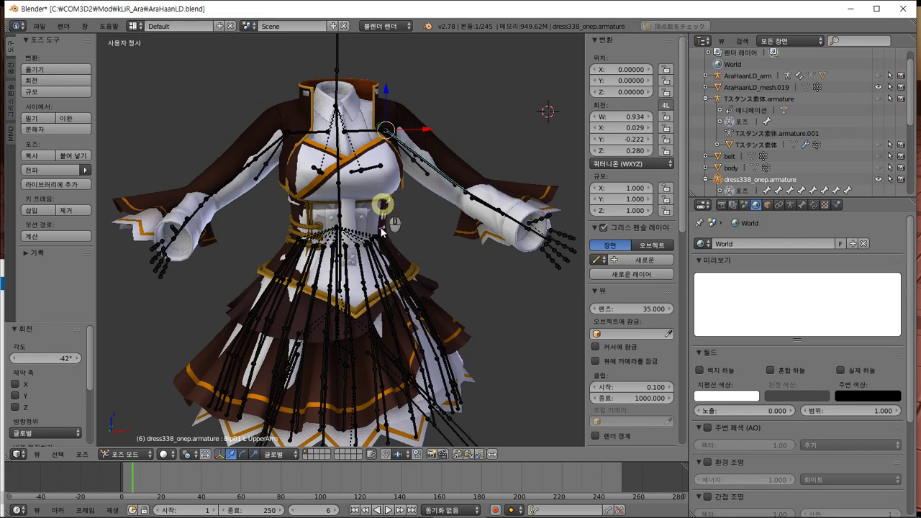
pyautogui.scroll(-2, 381, 294)
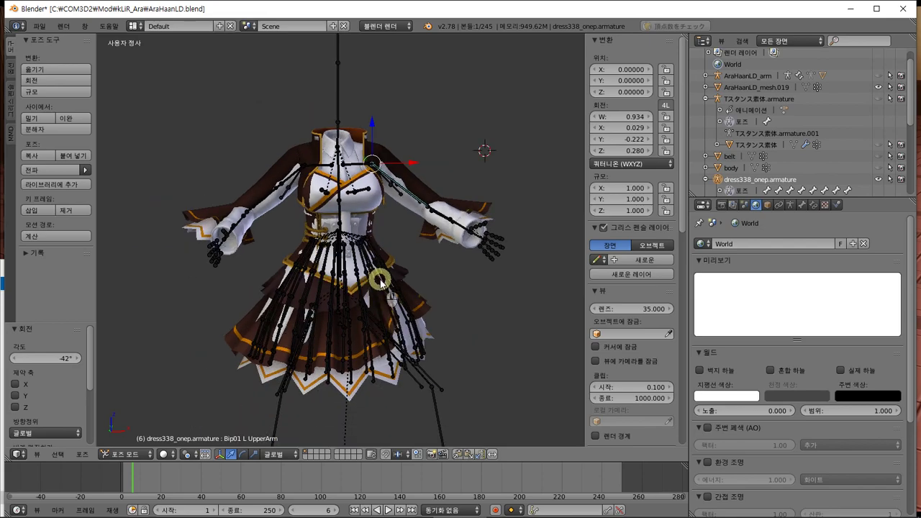
pyautogui.scroll(4, 381, 280)
pyautogui.moveTo(381, 278); pyautogui.dragTo(425, 306, button='middle')
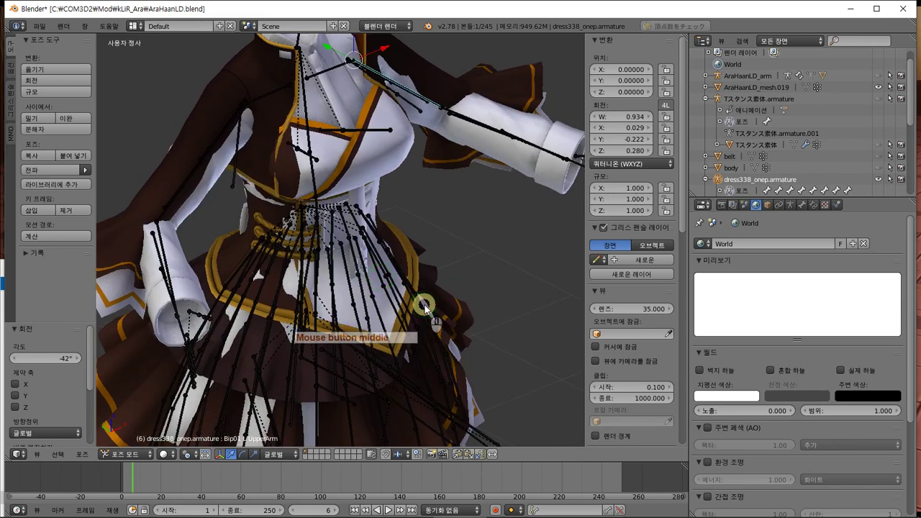
pyautogui.press('KP_1')
pyautogui.press('KP_3')
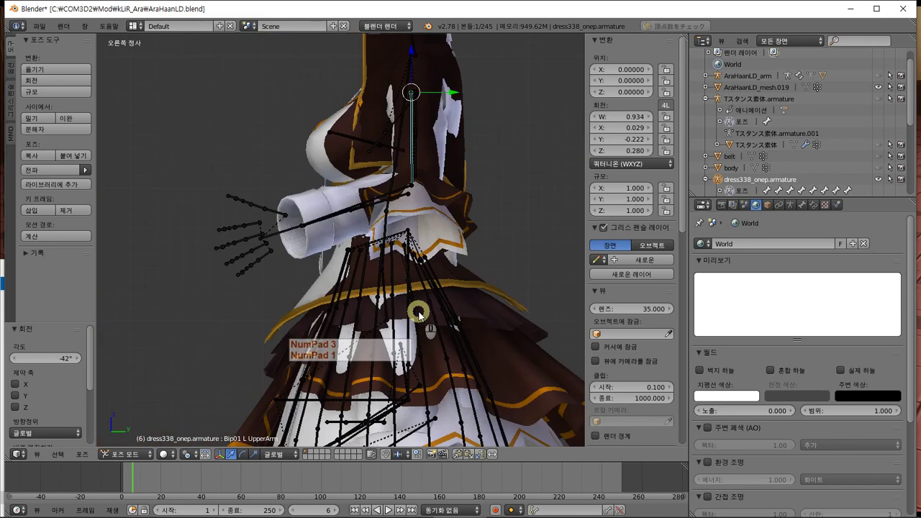
pyautogui.press('KP_7')
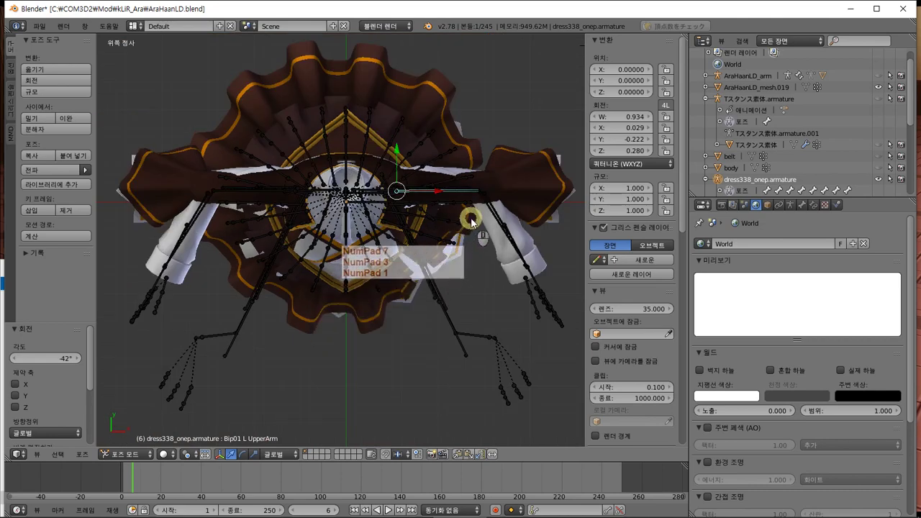
pyautogui.rightClick(494, 210)
pyautogui.rightClick(493, 208)
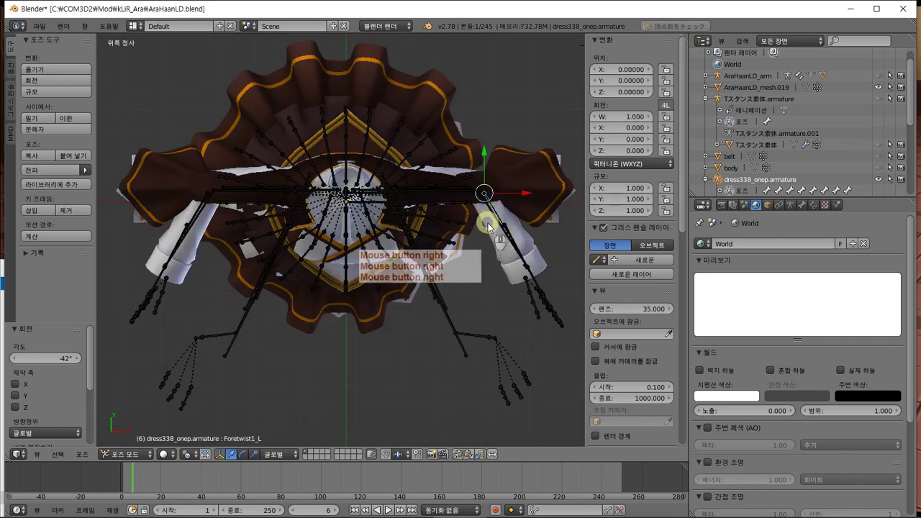
pyautogui.press('r')
pyautogui.press('Escape')
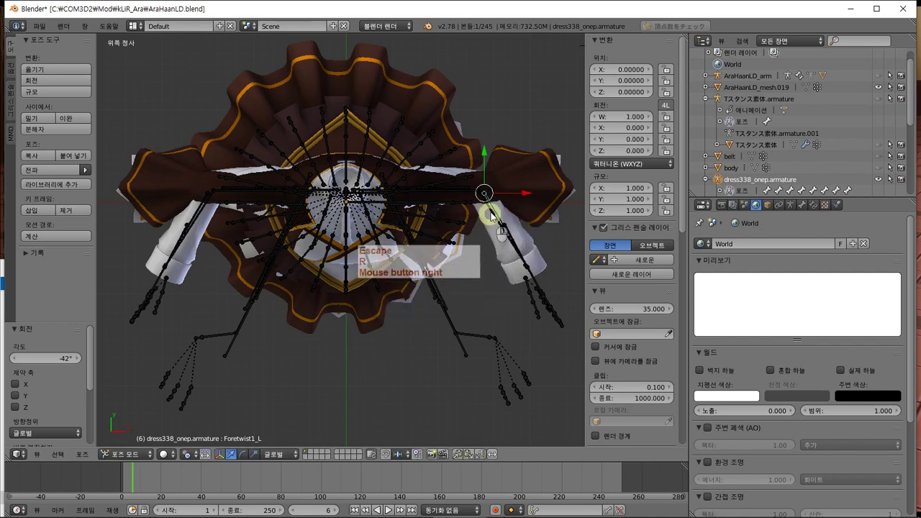
# Select the Bip01 L Forearm bone and rotate it by -55° in the top view.
pyautogui.rightClick(478, 195)
pyautogui.press('r')
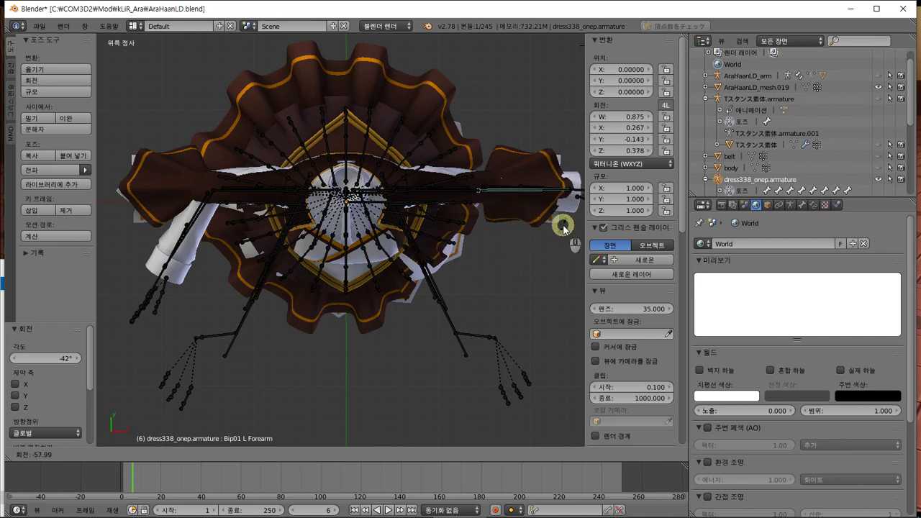
pyautogui.press('KP_5')
pyautogui.press('KP_5')
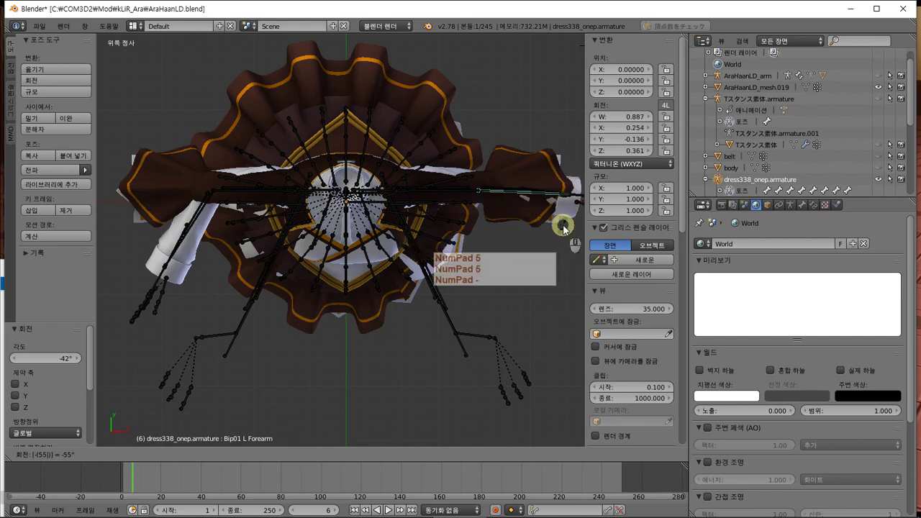
pyautogui.press('Return')
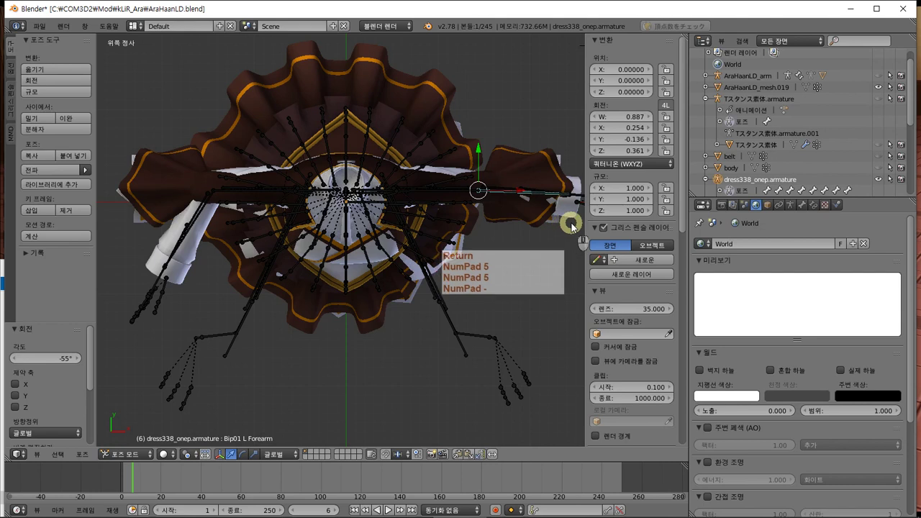
# Select the Bip01 R Forearm bone and rotate it by 55° in the top view.
pyautogui.rightClick(205, 216)
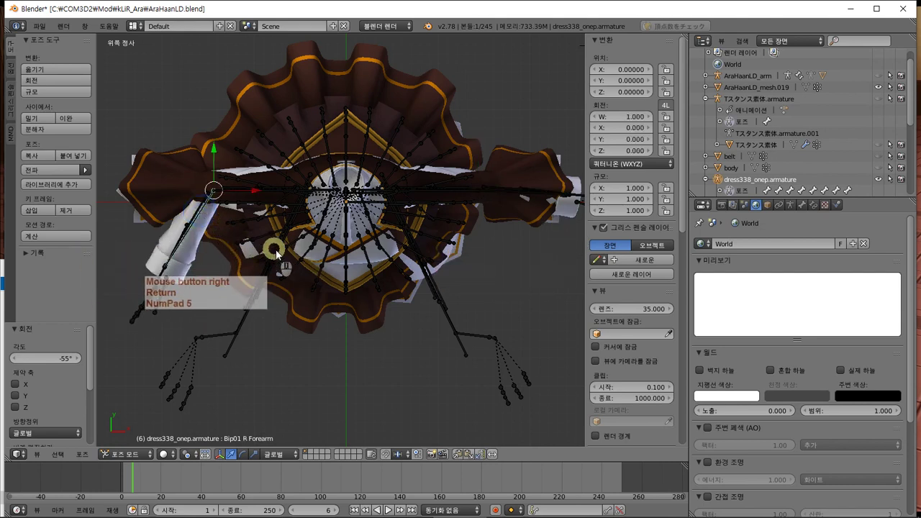
pyautogui.write('r5')
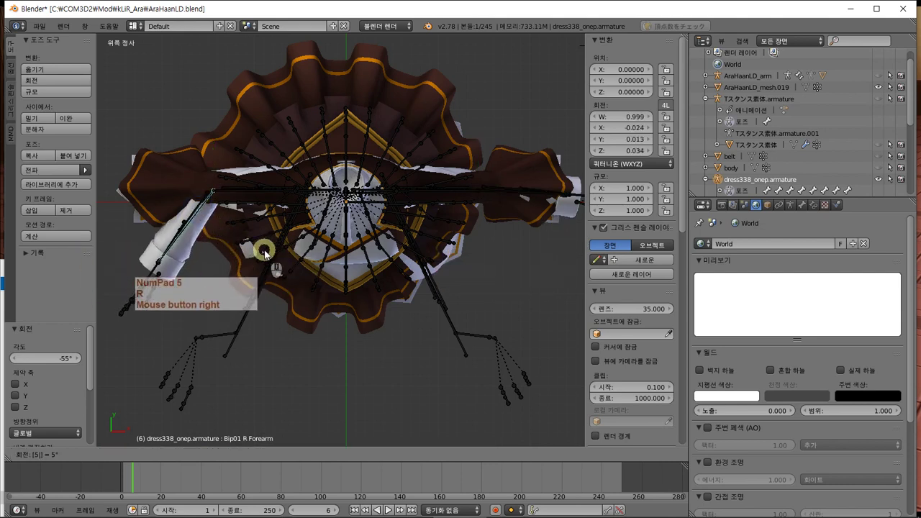
pyautogui.write('5')
pyautogui.press('Return')
# From the front view, rotate the Bip01 R Forearm bone by -22° to line up with the upper arm.
pyautogui.press('KP_1')
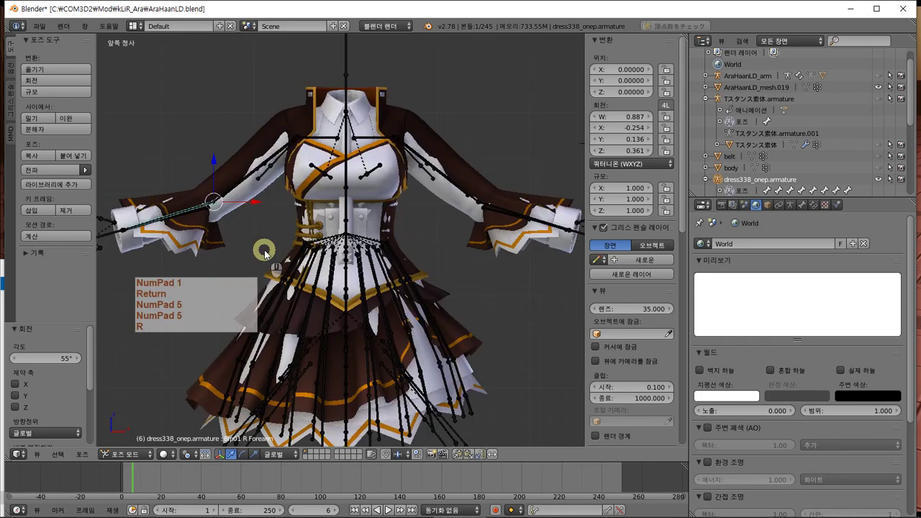
pyautogui.press('r')
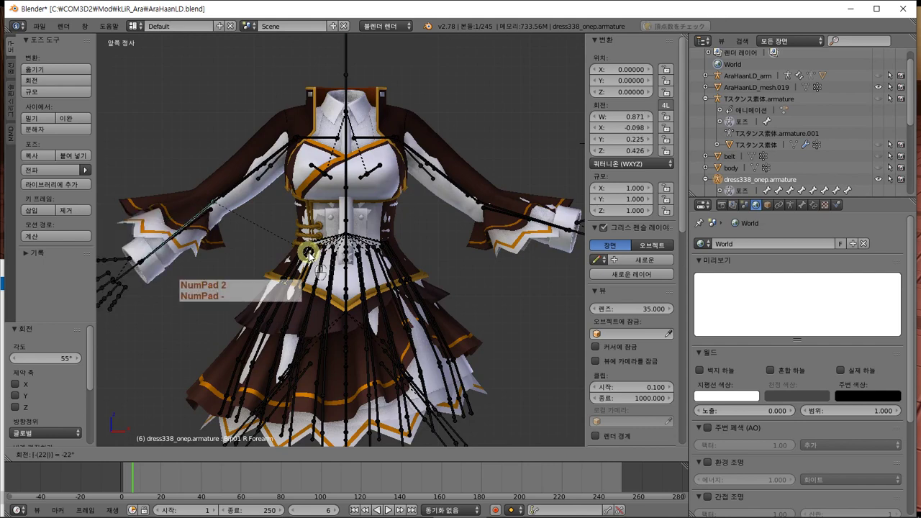
pyautogui.press('Return')
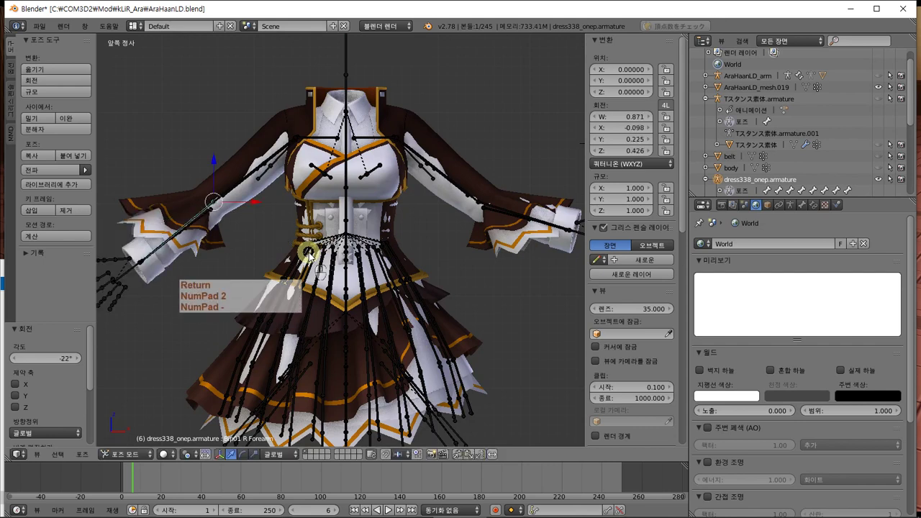
# Select the Bip01 L Forearm bone, rotate it by 22° in the front view, and check the straightened arms.
pyautogui.rightClick(496, 209)
pyautogui.press('Escape')
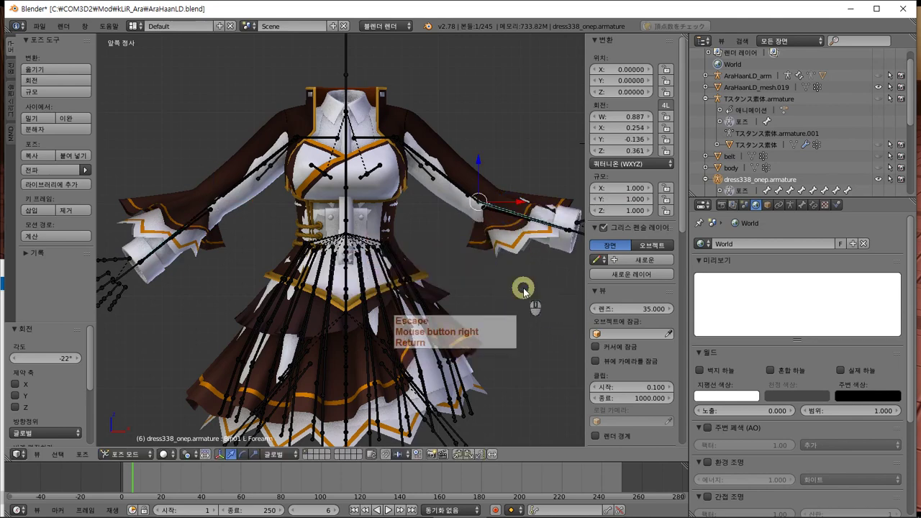
pyautogui.press('r')
pyautogui.press('KP_2')
pyautogui.press('KP_2')
pyautogui.press('Return')
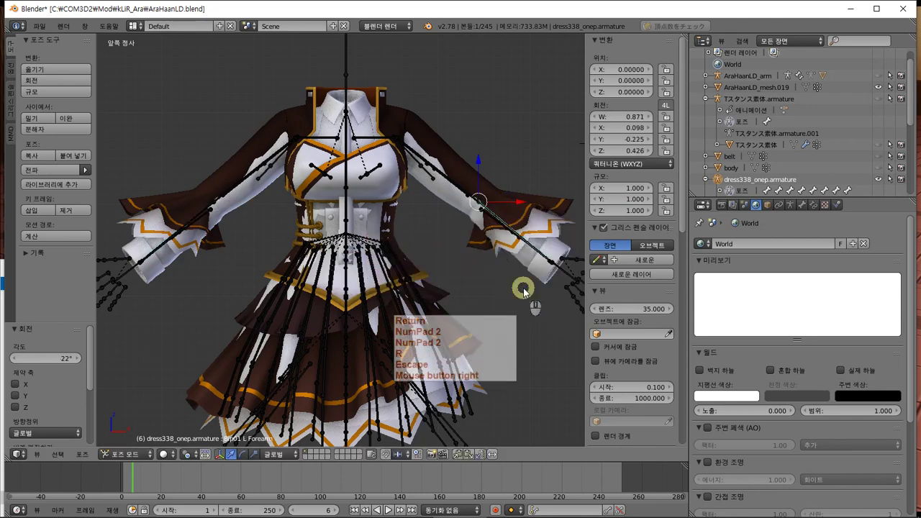
pyautogui.moveTo(536, 267); pyautogui.dragTo(407, 283, button='middle')
pyautogui.moveTo(405, 337); pyautogui.dragTo(500, 280, button='middle')
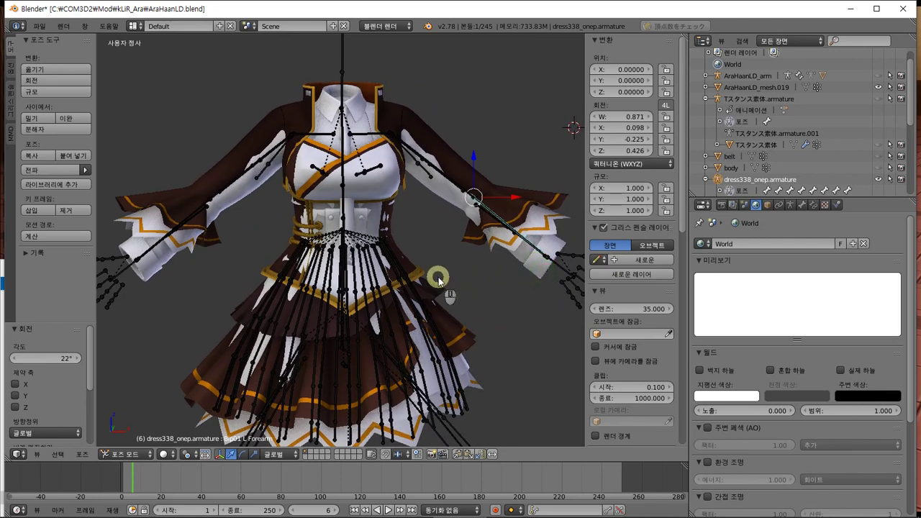
pyautogui.scroll(-2, 438, 277)
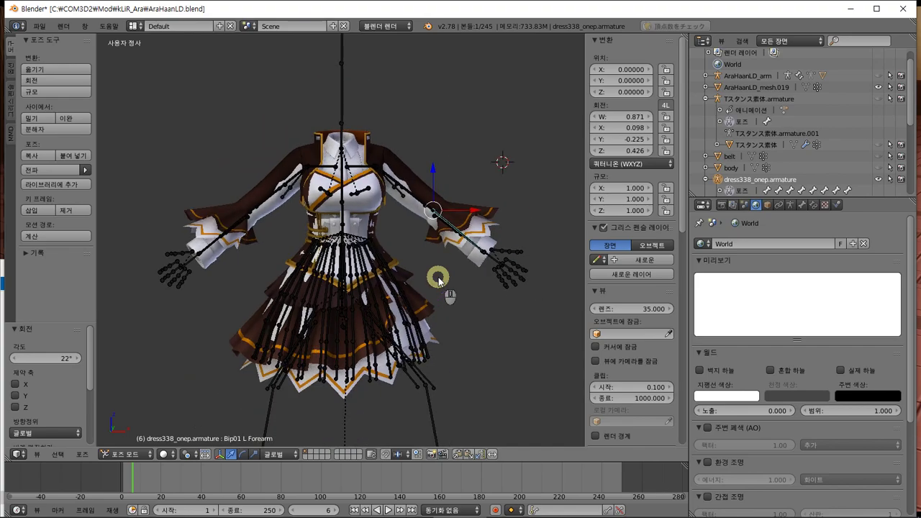
# Toggle the Tスタンス素体 body mesh on and off to compare it with the dress, leaving it hidden.
pyautogui.scroll(1, 420, 359)
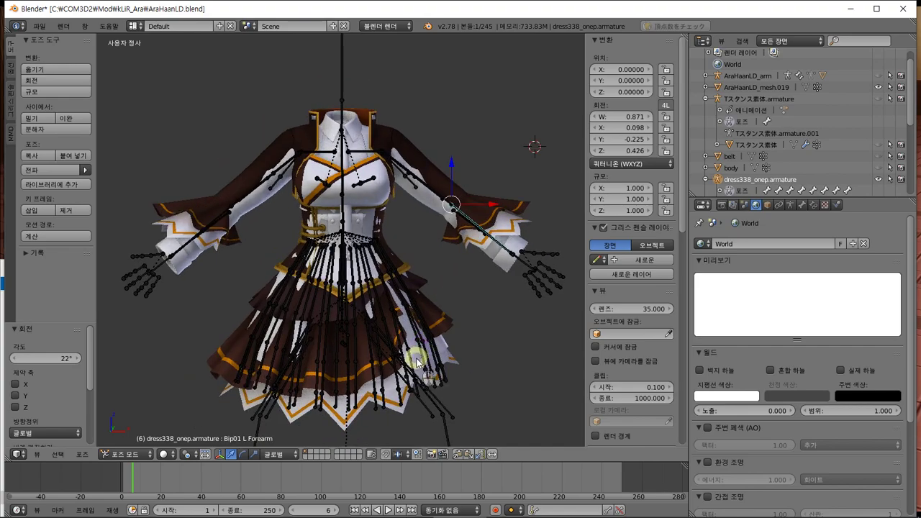
pyautogui.scroll(1, 418, 360)
pyautogui.moveTo(415, 360); pyautogui.dragTo(360, 381, button='middle')
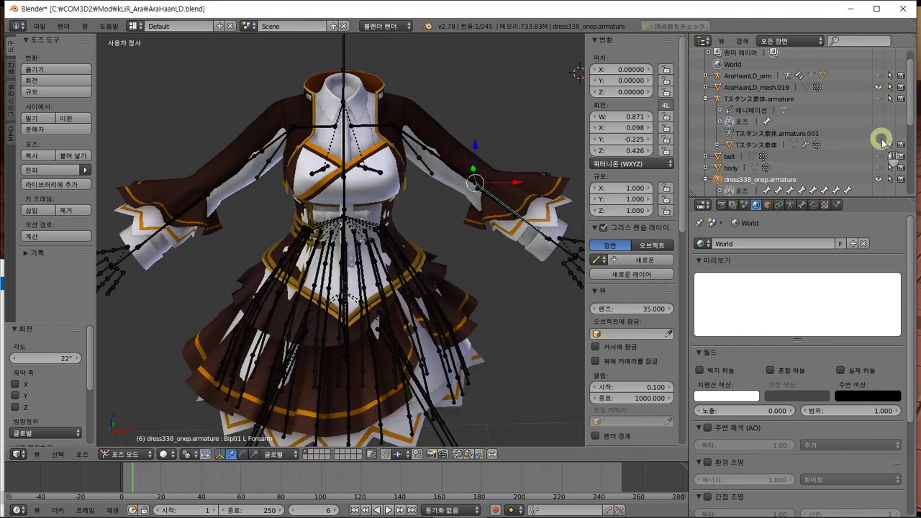
pyautogui.click(880, 144)
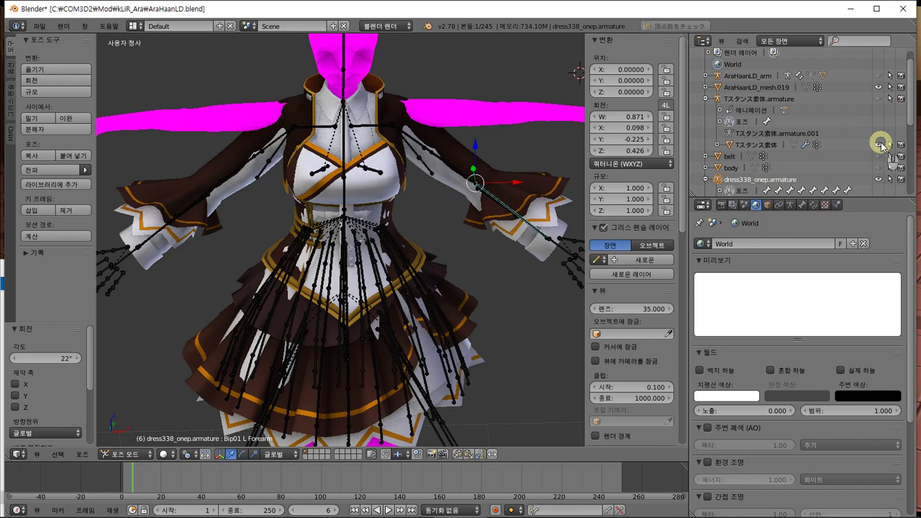
pyautogui.click(880, 144)
pyautogui.click(880, 144)
pyautogui.click(880, 144)
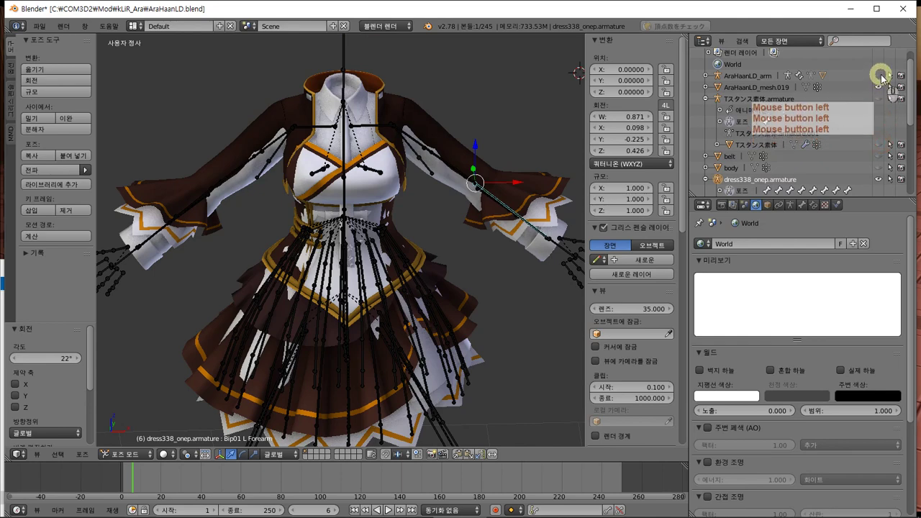
# Show the Tスタンス素体.armature over the dress and bring the chest and shoulder area into close view.
pyautogui.click(877, 98)
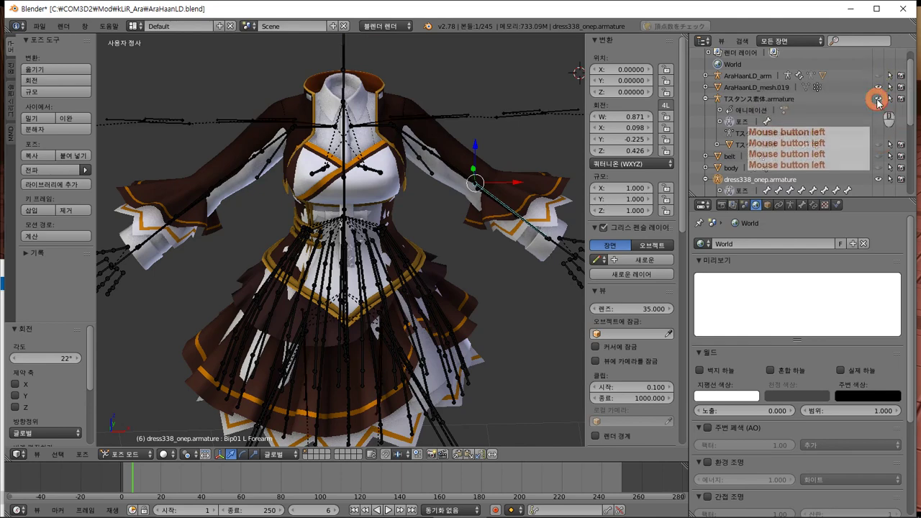
pyautogui.click(878, 99)
pyautogui.click(877, 98)
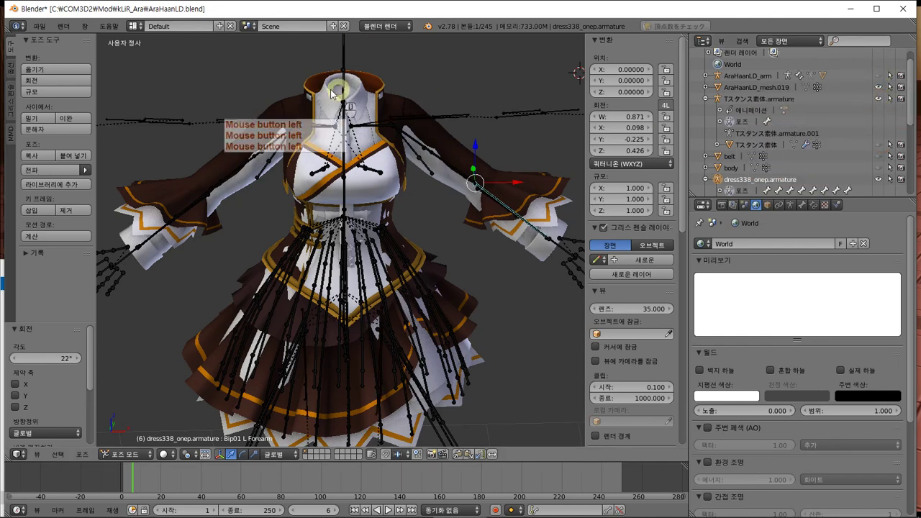
pyautogui.scroll(4, 331, 92)
pyautogui.scroll(-4, 330, 93)
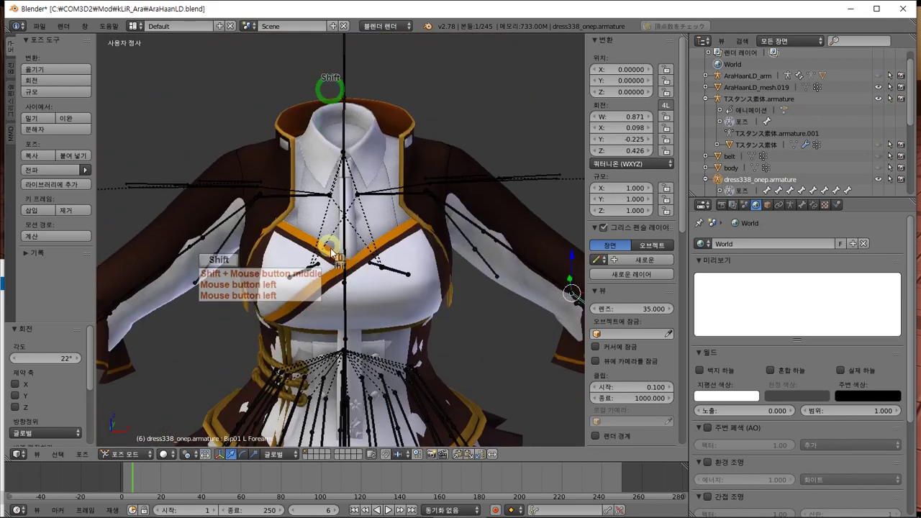
pyautogui.keyDown('shift'); pyautogui.moveTo(329, 88); pyautogui.dragTo(335, 116, button='middle'); pyautogui.keyUp('shift')
# Examine the Kata_R and Bip01 R Clavicle bones of Tスタンス素体.armature against the dress's right shoulder.
pyautogui.rightClick(263, 207)
pyautogui.rightClick(262, 206)
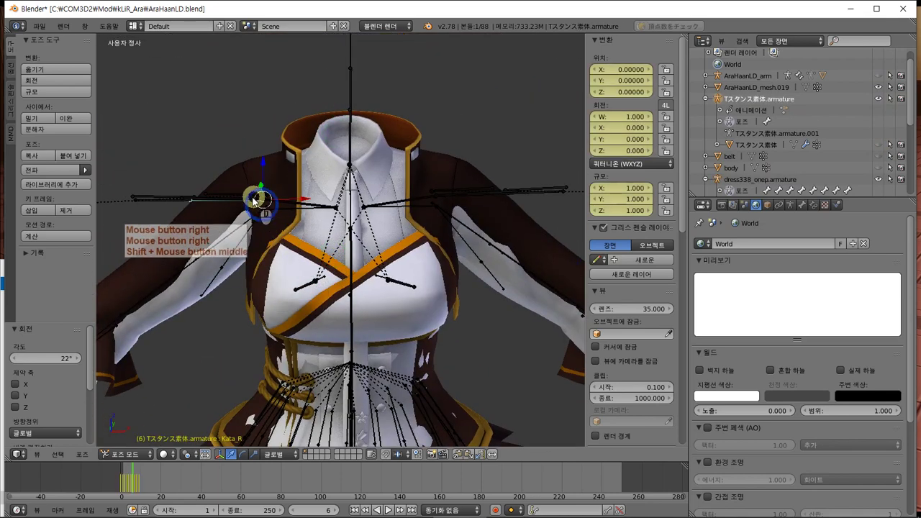
pyautogui.moveTo(252, 201); pyautogui.dragTo(265, 200, button='middle')
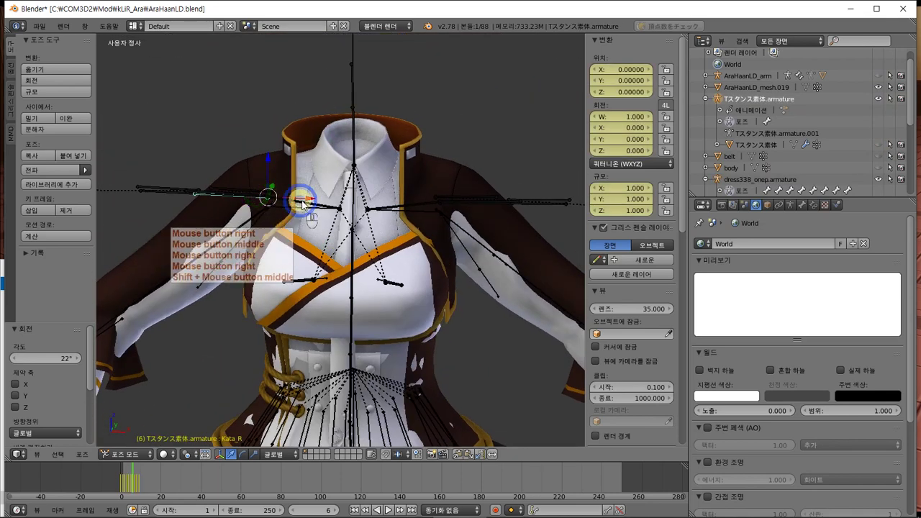
pyautogui.rightClick(298, 205)
pyautogui.press('Escape')
pyautogui.moveTo(467, 267)
pyautogui.mouseDown(button='middle')
pyautogui.moveTo(483, 241)
pyautogui.moveTo(469, 237)
pyautogui.moveTo(511, 251)
pyautogui.moveTo(428, 236)
pyautogui.moveTo(382, 242)
pyautogui.moveTo(526, 254)
pyautogui.moveTo(503, 206)
pyautogui.moveTo(484, 254)
pyautogui.moveTo(446, 249)
pyautogui.moveTo(475, 255)
pyautogui.mouseUp(button='middle')
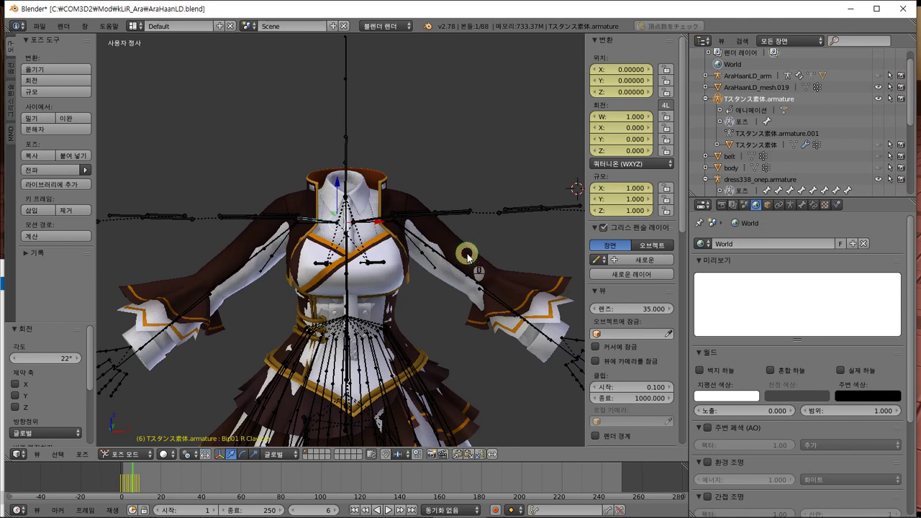
# Make the onp dress mesh the active object and open it in Edit Mode.
pyautogui.rightClick(441, 243)
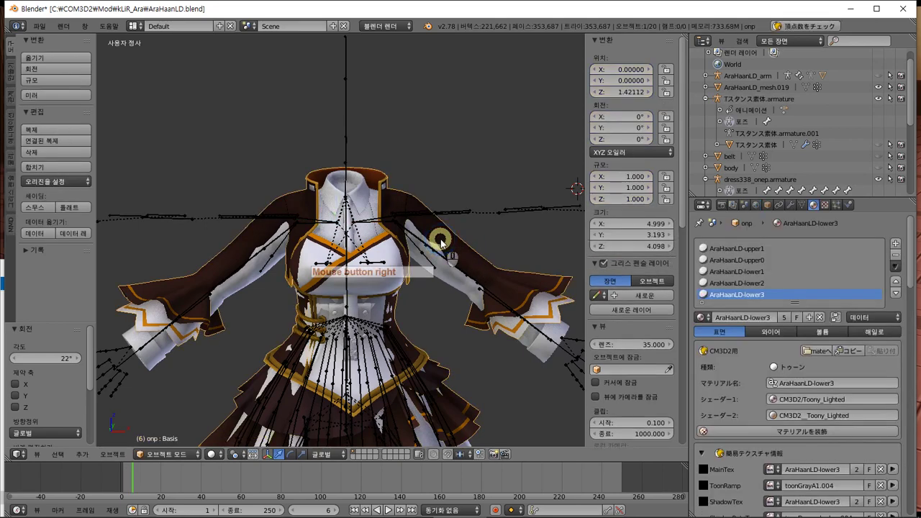
pyautogui.press('Tab')
pyautogui.moveTo(441, 239)
pyautogui.mouseDown(button='middle')
pyautogui.moveTo(455, 221)
pyautogui.moveTo(376, 221)
pyautogui.moveTo(427, 226)
pyautogui.mouseUp(button='middle')
pyautogui.press('Tab')
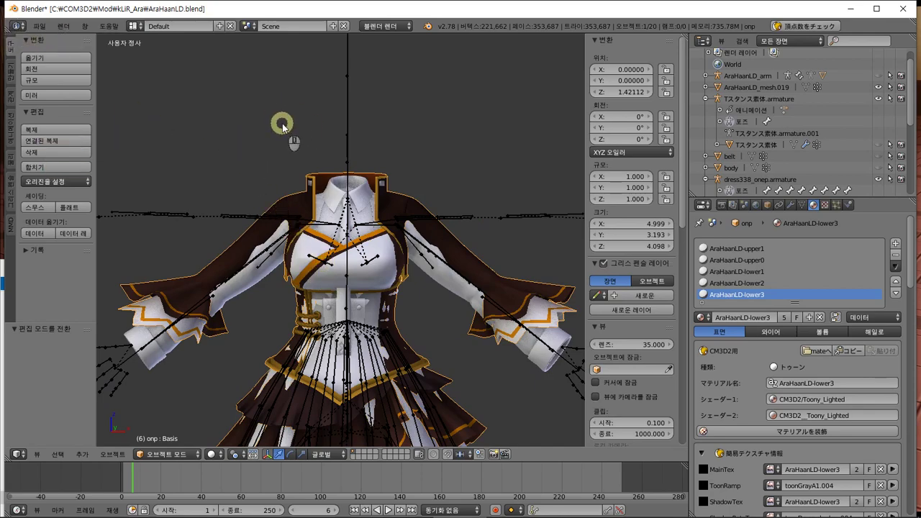
pyautogui.keyDown('shift'); pyautogui.moveTo(328, 354); pyautogui.dragTo(336, 214, button='middle'); pyautogui.keyUp('shift')
pyautogui.moveTo(335, 215); pyautogui.dragTo(424, 219, button='middle')
pyautogui.press('Tab')
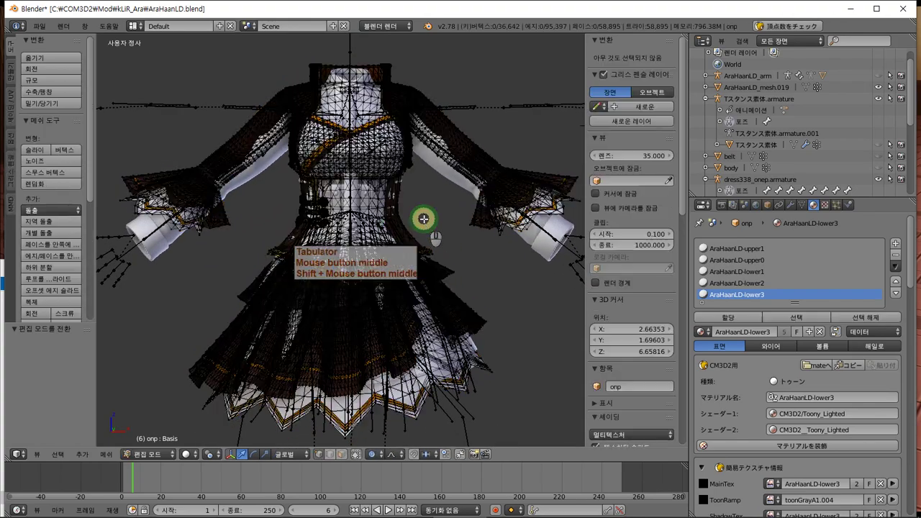
pyautogui.scroll(3, 424, 219)
pyautogui.scroll(-4, 424, 219)
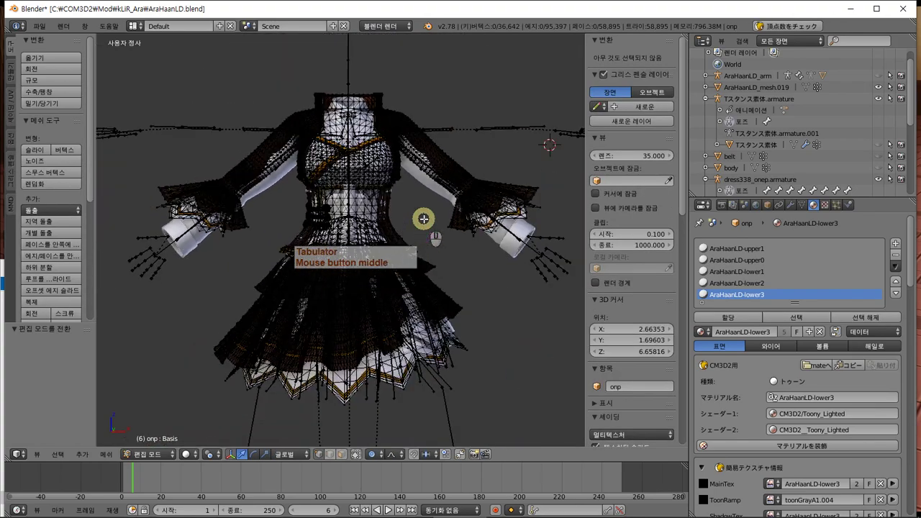
# Select the whole onp mesh and box-deselect the skirt vertices in front view.
pyautogui.press('a')
pyautogui.press('KP_1')
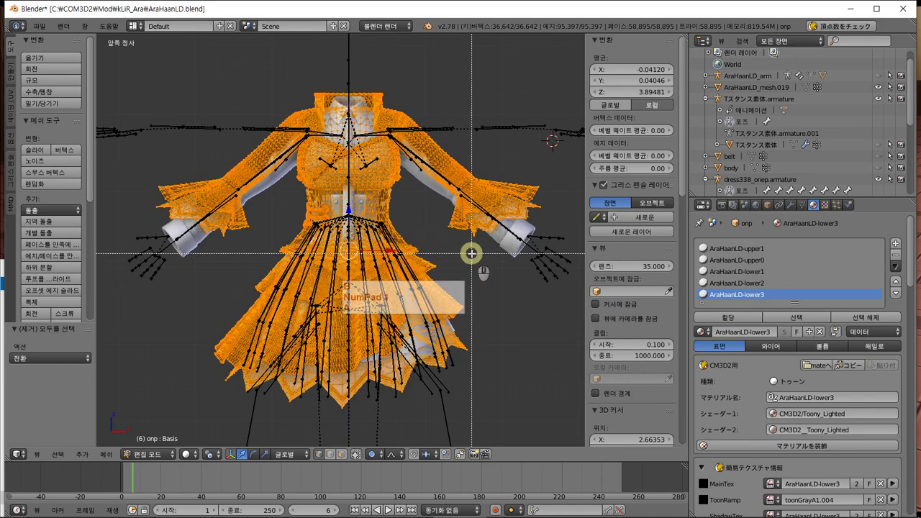
pyautogui.keyDown('shift'); pyautogui.moveTo(371, 367); pyautogui.dragTo(202, 467); pyautogui.keyUp('shift')
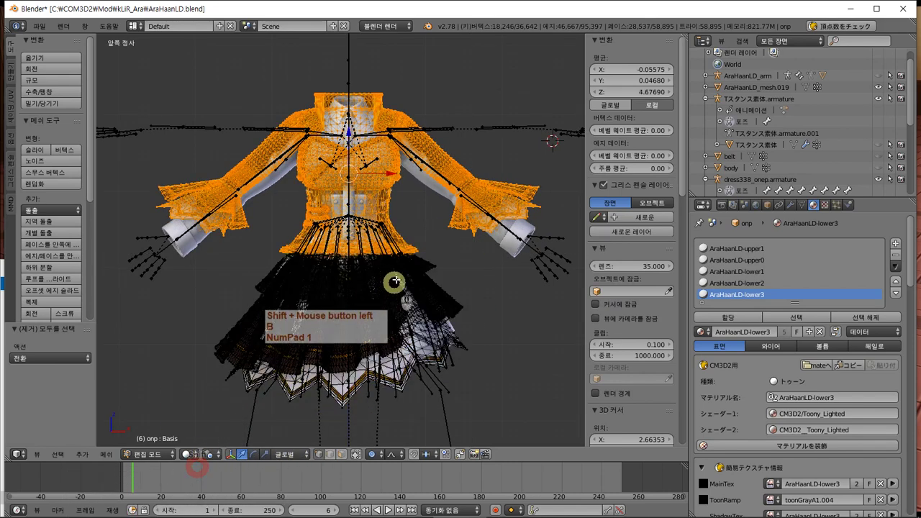
pyautogui.scroll(3, 415, 252)
pyautogui.keyDown('shift'); pyautogui.moveTo(412, 263); pyautogui.dragTo(403, 287, button='middle'); pyautogui.keyUp('shift')
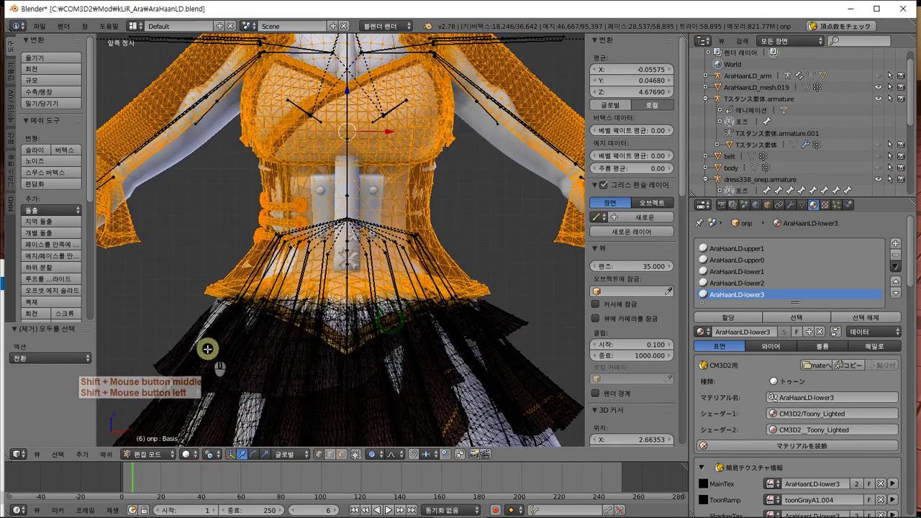
# Box-deselect the waist vertices below the chest and refine the selection edge by growing and shrinking it.
pyautogui.press('b')
pyautogui.keyDown('shift'); pyautogui.moveTo(167, 365); pyautogui.dragTo(491, 174); pyautogui.keyUp('shift')
pyautogui.moveTo(450, 207); pyautogui.dragTo(489, 198, button='middle')
pyautogui.press('ctrl+KP_Add')
pyautogui.press('KP_1')
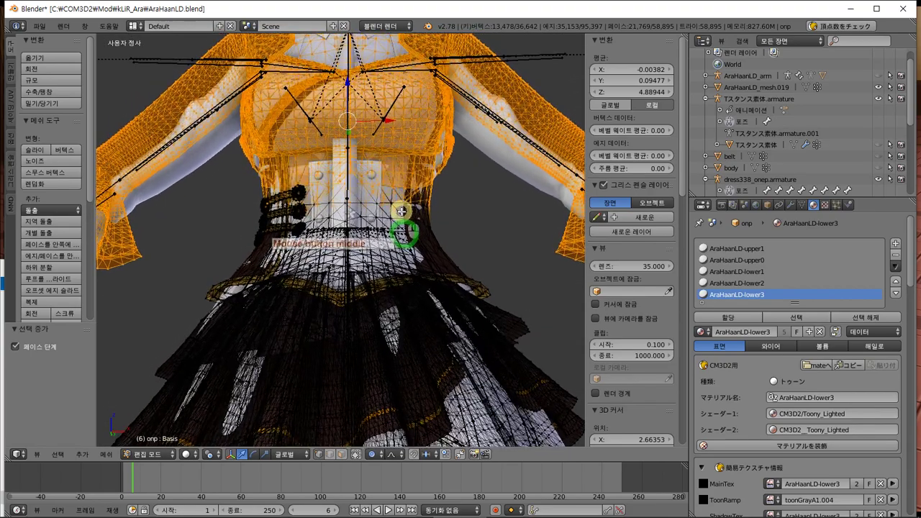
pyautogui.moveTo(402, 211)
pyautogui.mouseDown(button='middle')
pyautogui.moveTo(514, 236)
pyautogui.moveTo(140, 233)
pyautogui.moveTo(551, 226)
pyautogui.moveTo(432, 233)
pyautogui.moveTo(403, 210)
pyautogui.mouseUp(button='middle')
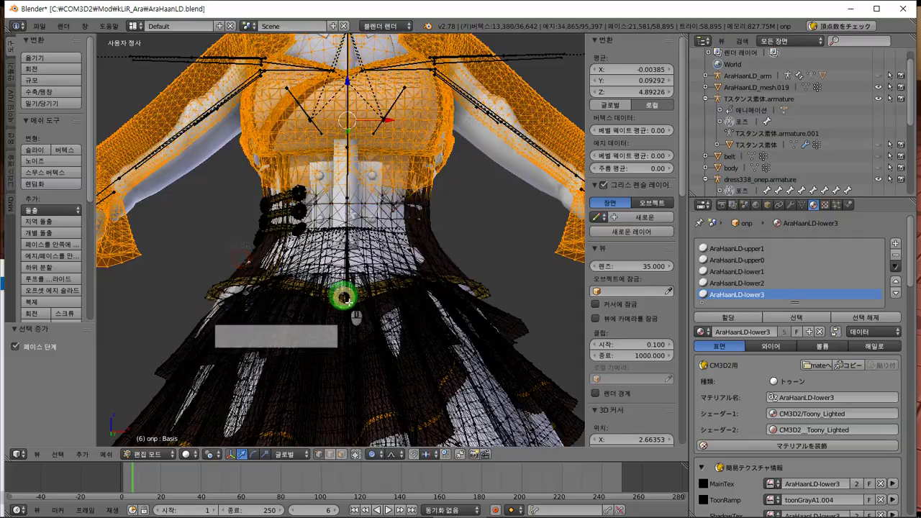
pyautogui.moveTo(348, 301); pyautogui.dragTo(307, 309, button='middle')
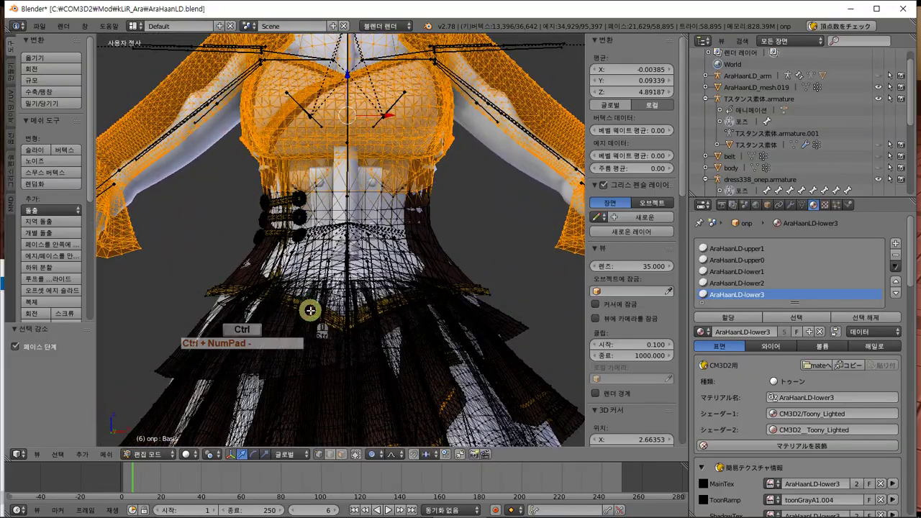
pyautogui.moveTo(308, 307); pyautogui.dragTo(450, 279, button='middle')
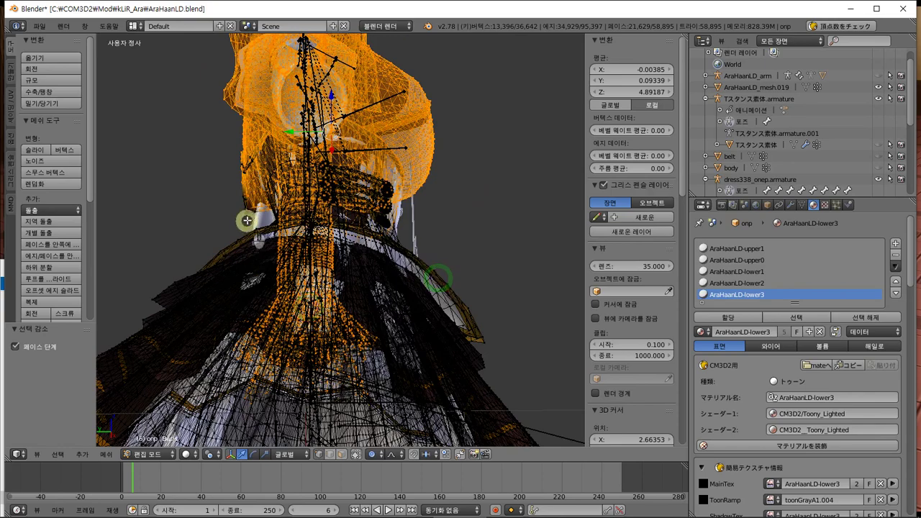
# Box-select the missed vertices along the jacket's lower back edge and check the selection from several angles.
pyautogui.moveTo(256, 194); pyautogui.dragTo(221, 218)
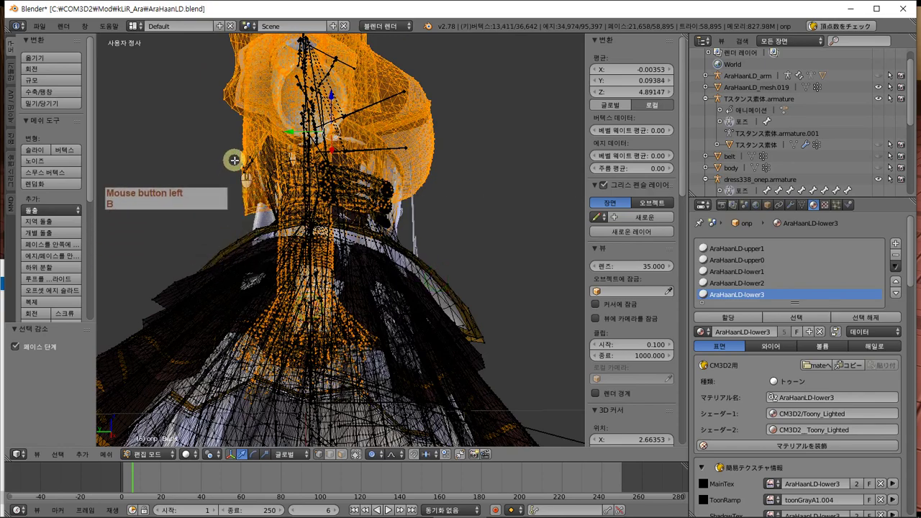
pyautogui.press('Escape')
pyautogui.moveTo(241, 156); pyautogui.dragTo(204, 179, button='middle')
pyautogui.press('v')
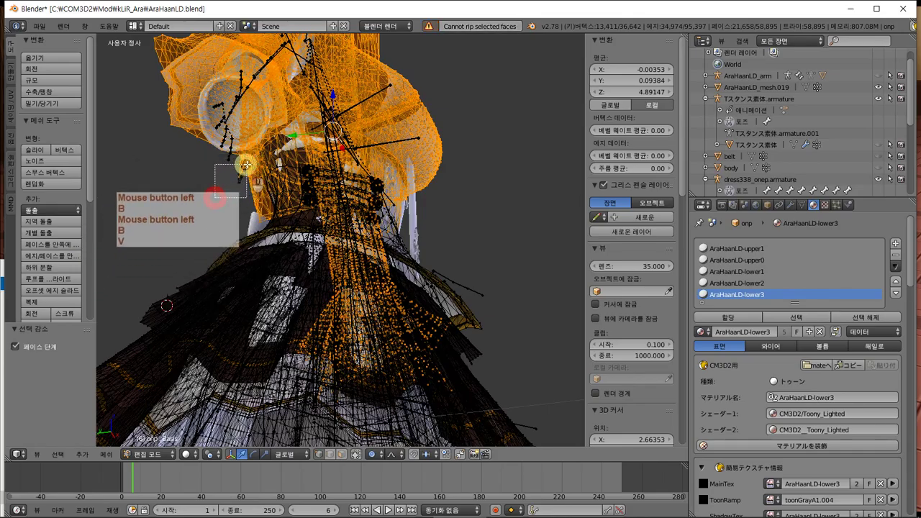
pyautogui.moveTo(260, 210); pyautogui.dragTo(442, 143, button='middle')
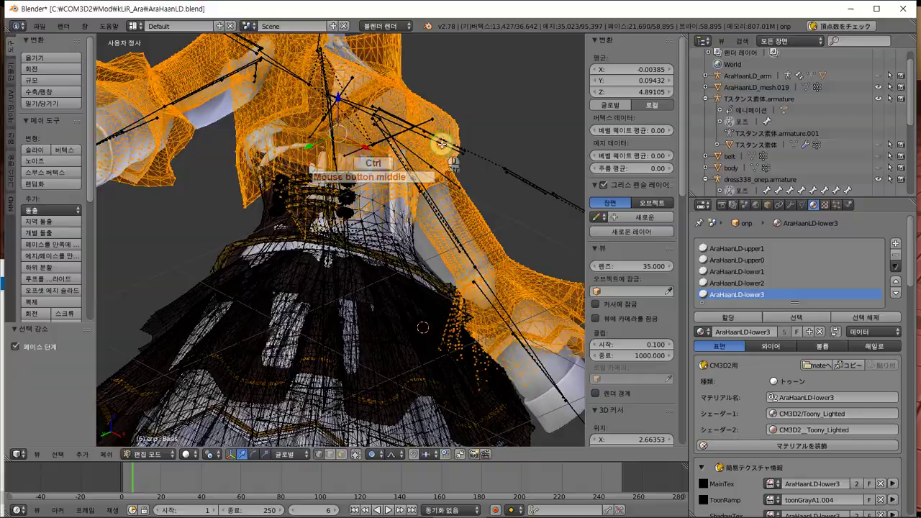
pyautogui.moveTo(382, 182); pyautogui.dragTo(390, 205, button='middle')
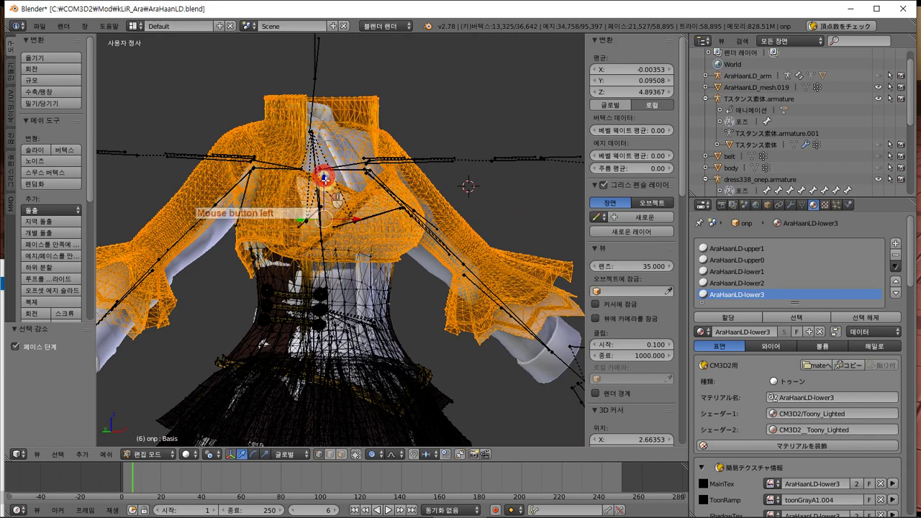
# Lower the selected jacket vertices by about 0.017 along the global Z axis.
pyautogui.moveTo(355, 177); pyautogui.dragTo(382, 174)
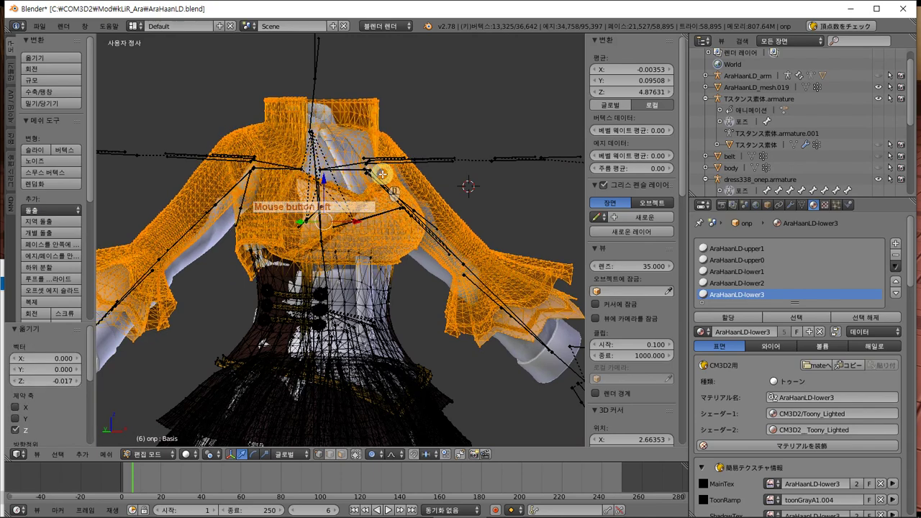
pyautogui.moveTo(378, 202); pyautogui.dragTo(344, 214, button='middle')
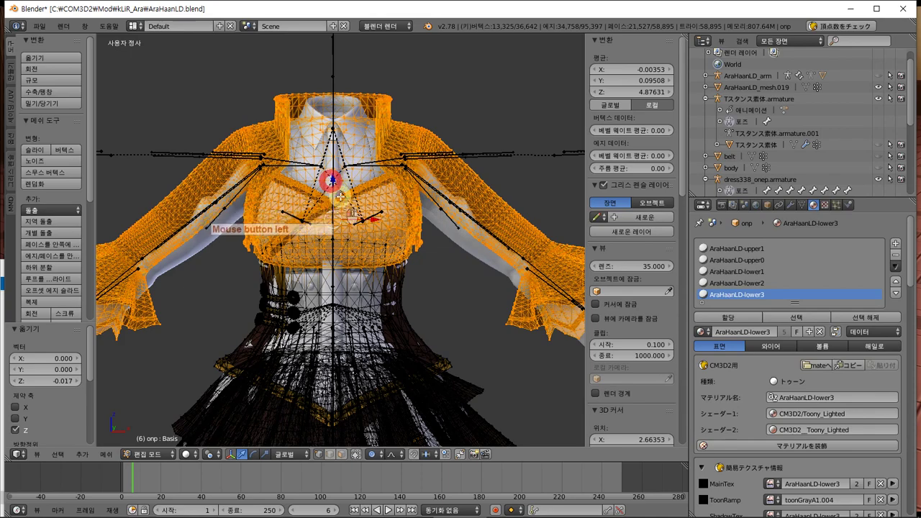
# Try lowering the selected jacket vertices by about 0.113 along Z and inspect the chest hem.
pyautogui.moveTo(340, 196); pyautogui.dragTo(370, 195)
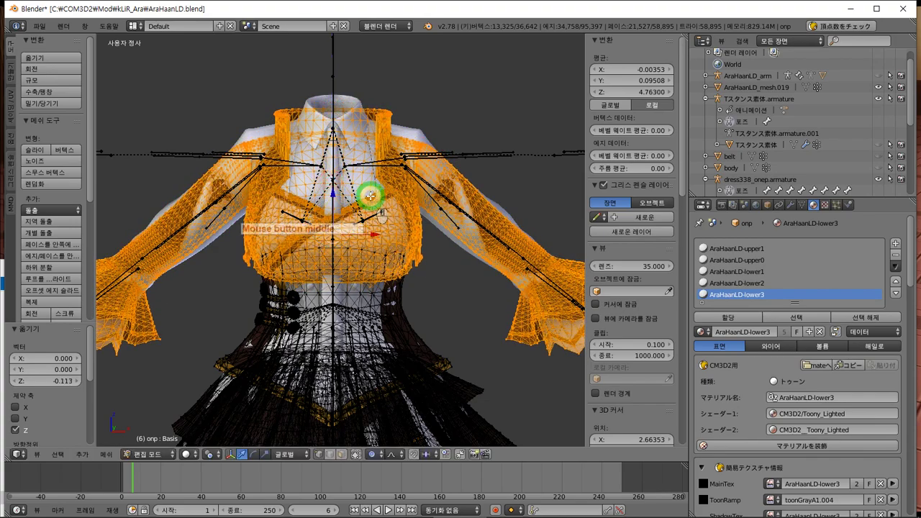
pyautogui.moveTo(370, 196); pyautogui.dragTo(410, 160, button='middle')
pyautogui.press('Tab')
pyautogui.scroll(5, 417, 195)
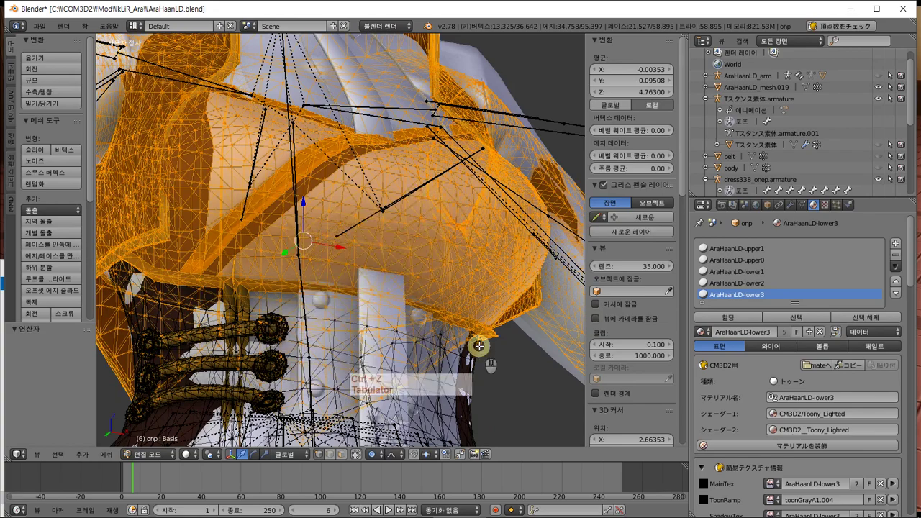
pyautogui.moveTo(479, 350)
pyautogui.mouseDown(button='middle')
pyautogui.moveTo(493, 333)
pyautogui.moveTo(481, 334)
pyautogui.mouseUp(button='middle')
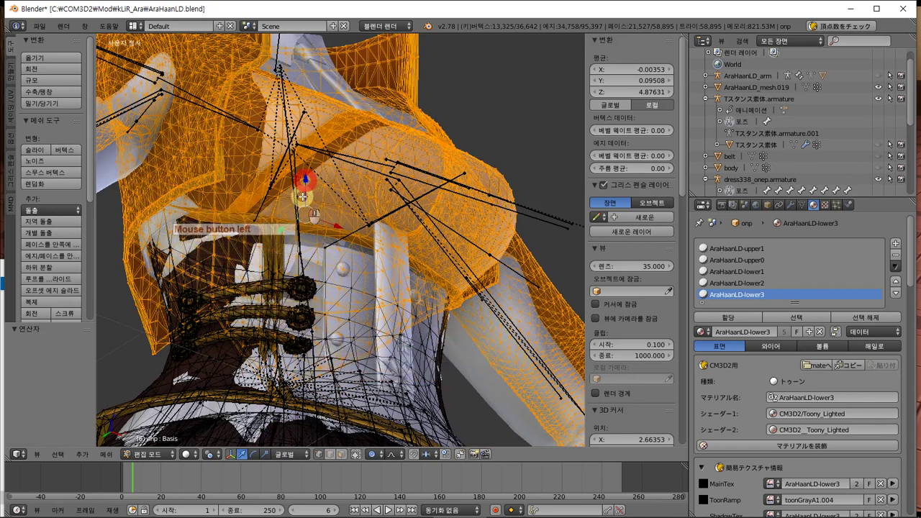
# Lower the selected jacket vertices along Z until the shirt shoulders are exposed, and return to Object Mode.
pyautogui.moveTo(303, 199); pyautogui.dragTo(324, 205)
pyautogui.scroll(-4, 324, 205)
pyautogui.moveTo(324, 205); pyautogui.dragTo(259, 249, button='middle')
pyautogui.press('Tab')
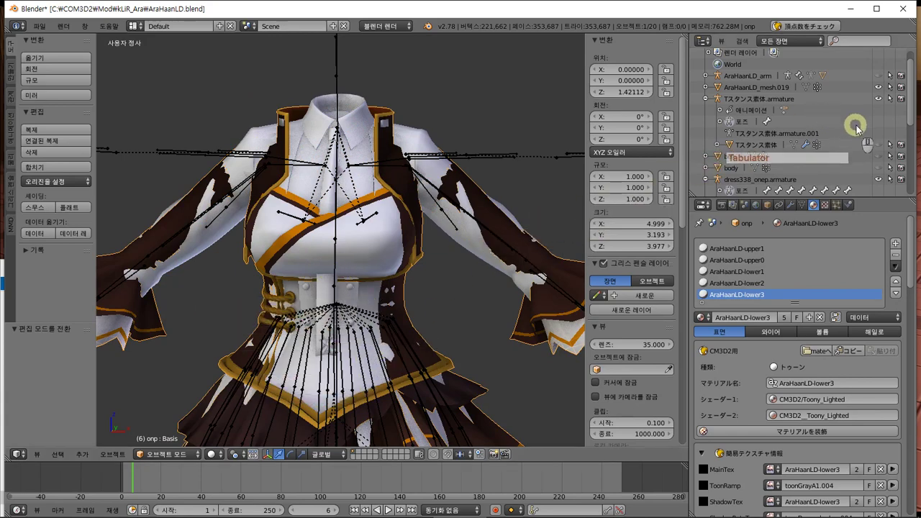
# Show the Tスタンス素体 body mesh briefly to compare its shoulders with the lowered jacket, and hide it again.
pyautogui.click(879, 145)
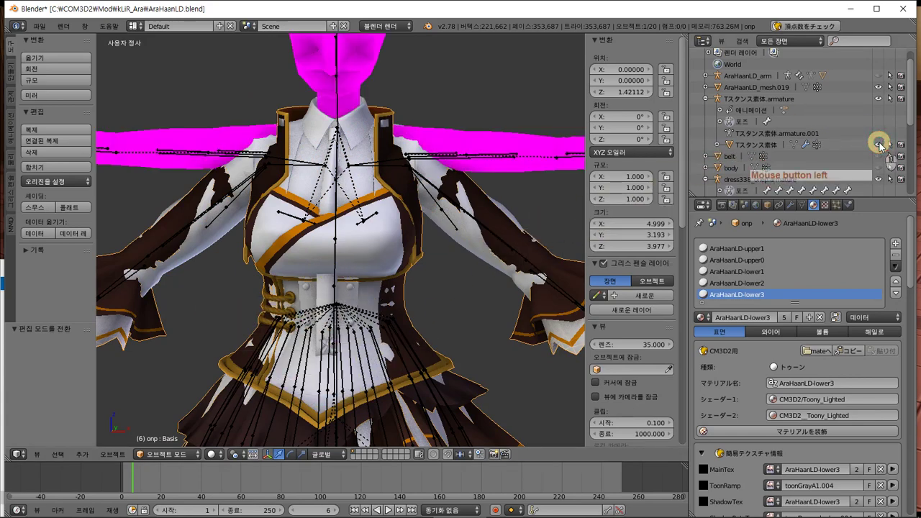
pyautogui.moveTo(429, 236); pyautogui.dragTo(551, 200, button='middle')
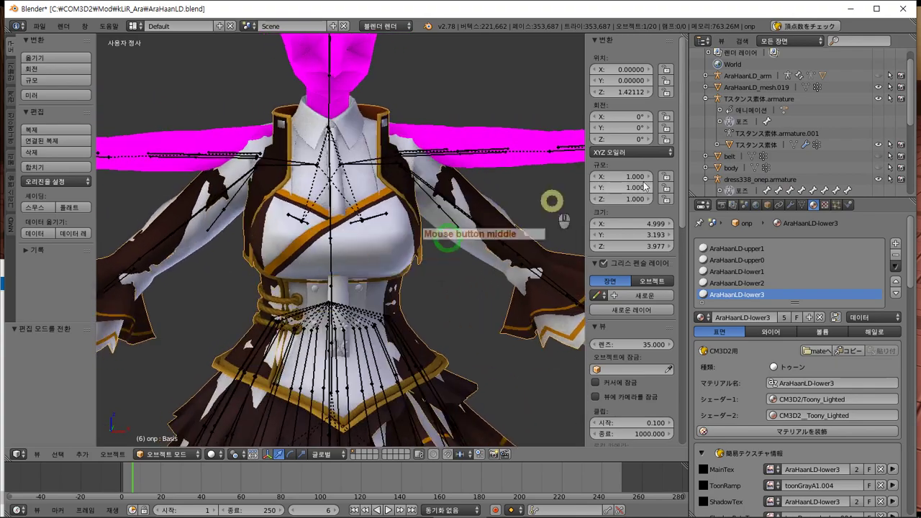
pyautogui.click(879, 146)
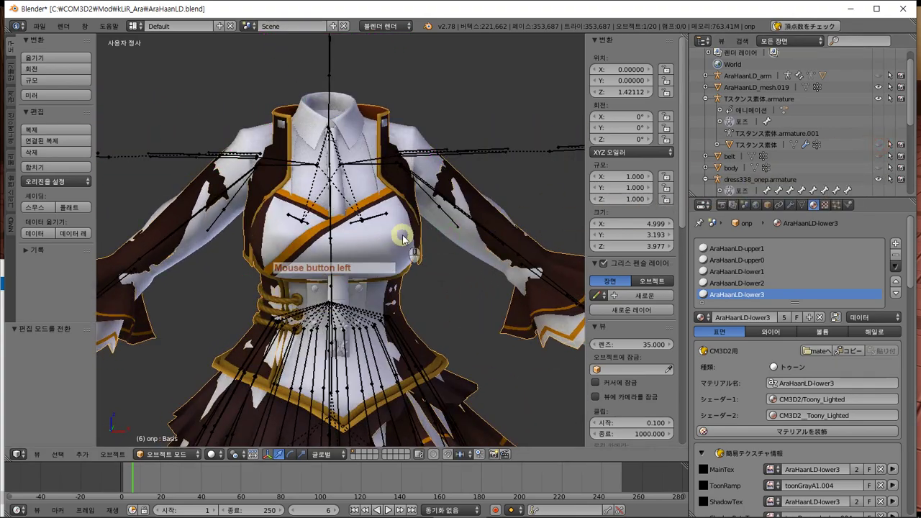
pyautogui.moveTo(392, 236); pyautogui.dragTo(364, 244, button='middle')
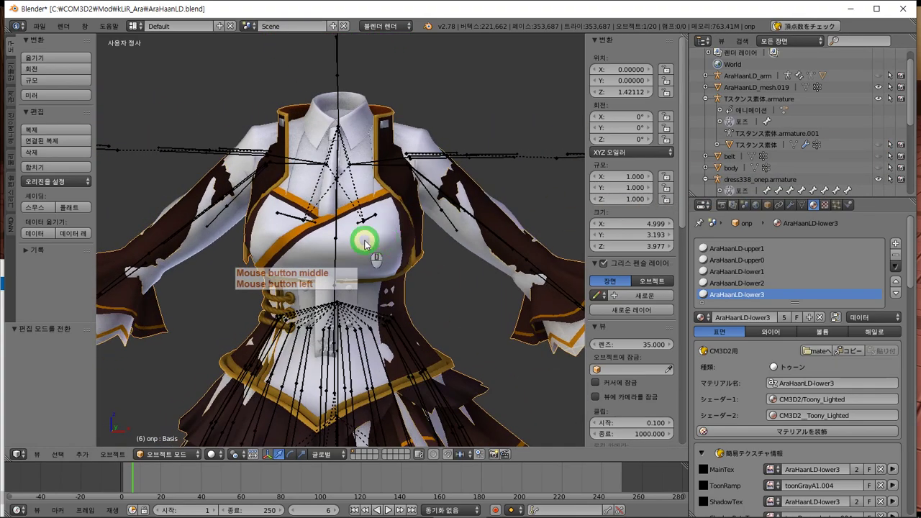
# Add the CM3D2 base body body001 to the scene.
pyautogui.click(82, 454)
pyautogui.moveTo(106, 264)
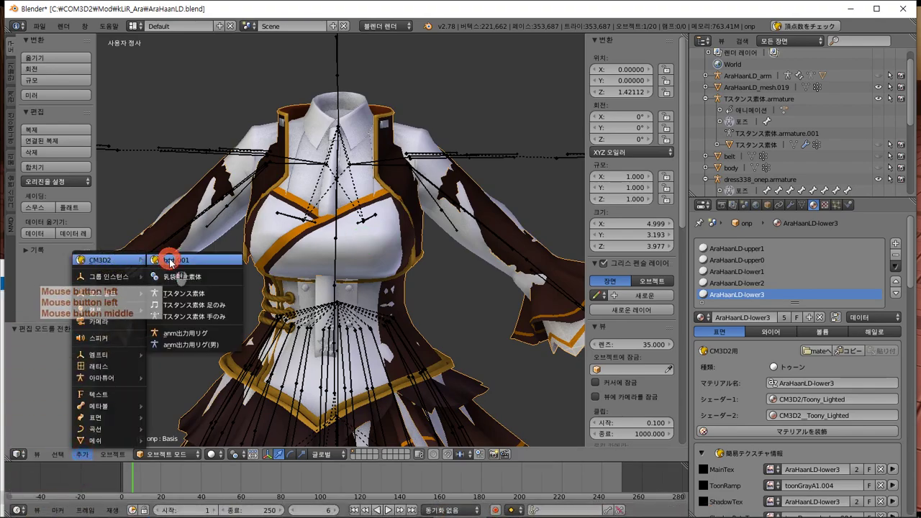
pyautogui.click(169, 262)
pyautogui.moveTo(310, 256); pyautogui.dragTo(353, 230, button='middle')
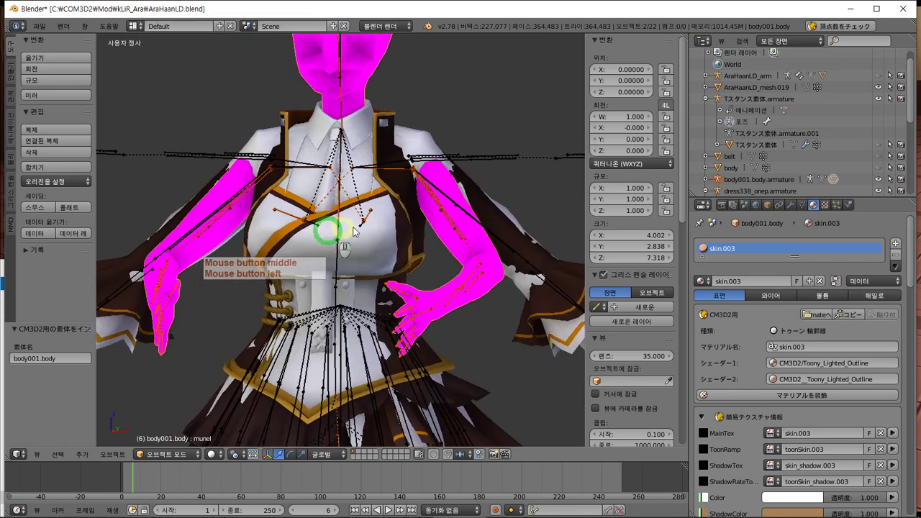
# Hide both the body001.body armature and its body mesh.
pyautogui.scroll(-5, 874, 126)
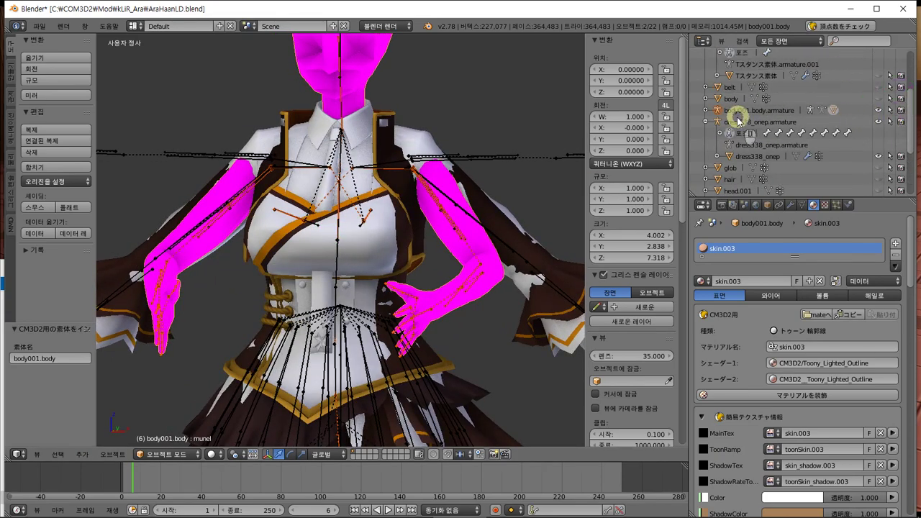
pyautogui.click(705, 110)
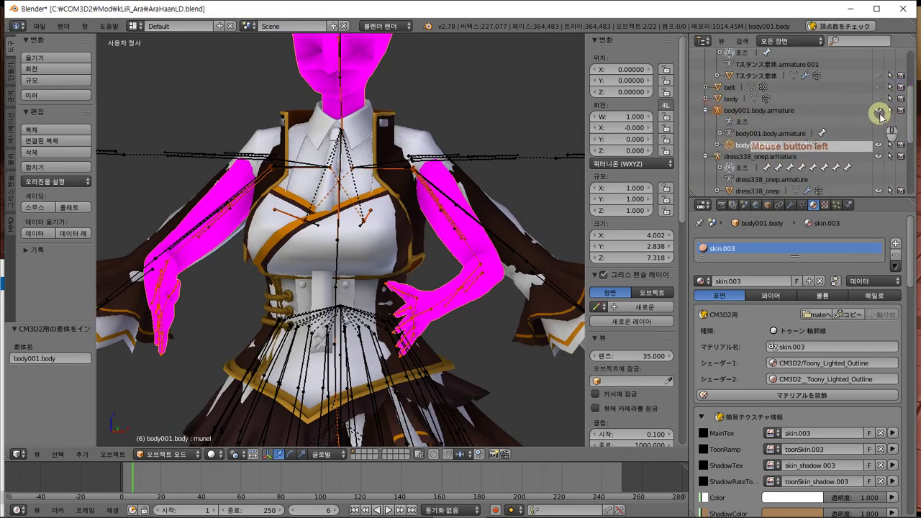
pyautogui.click(878, 144)
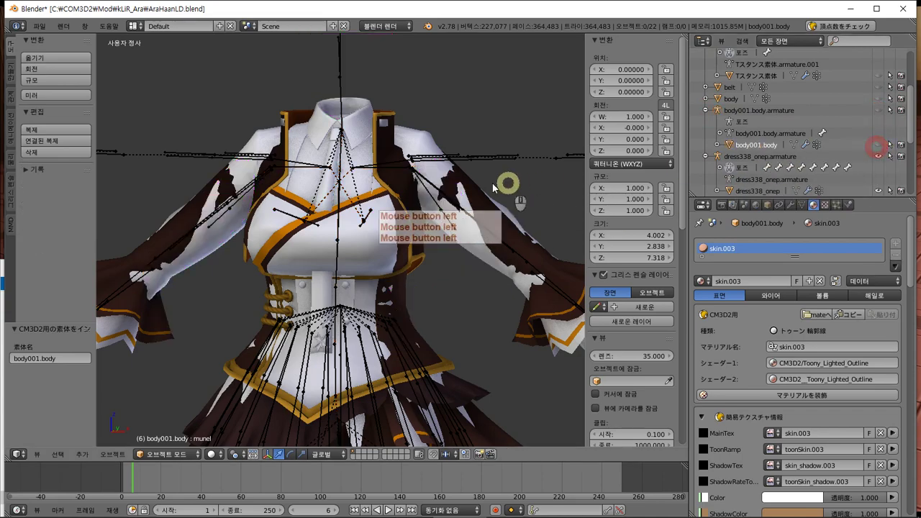
# Select the Bip01 Spine1 bone to identify the dress armature, and hide Tスタンス素体.armature.
pyautogui.moveTo(509, 198); pyautogui.dragTo(450, 205, button='middle')
pyautogui.scroll(-2, 450, 205)
pyautogui.scroll(1, 450, 202)
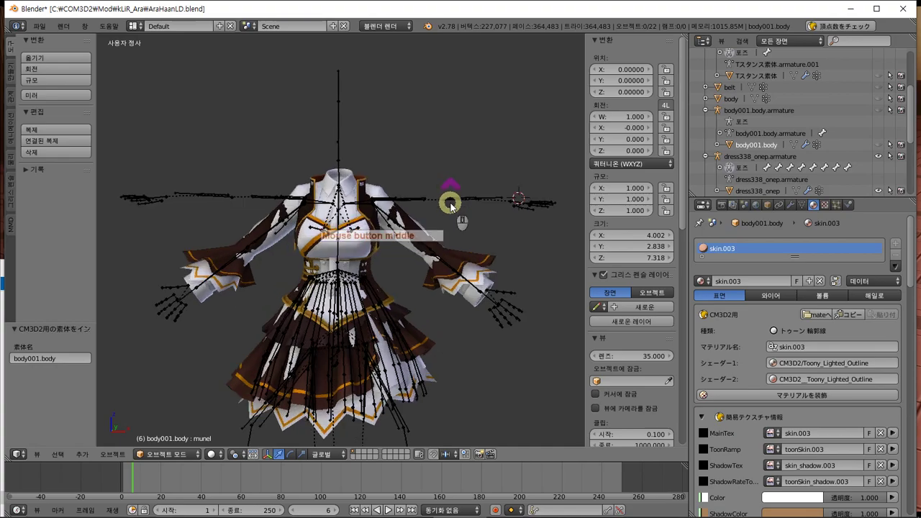
pyautogui.scroll(2, 422, 304)
pyautogui.moveTo(388, 311); pyautogui.dragTo(372, 325, button='middle')
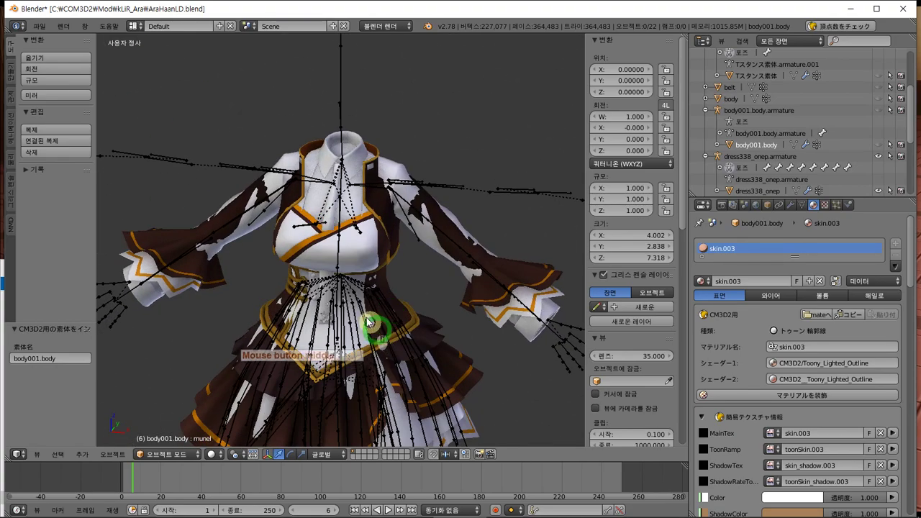
pyautogui.moveTo(380, 265); pyautogui.dragTo(396, 222, button='right')
pyautogui.press('Escape')
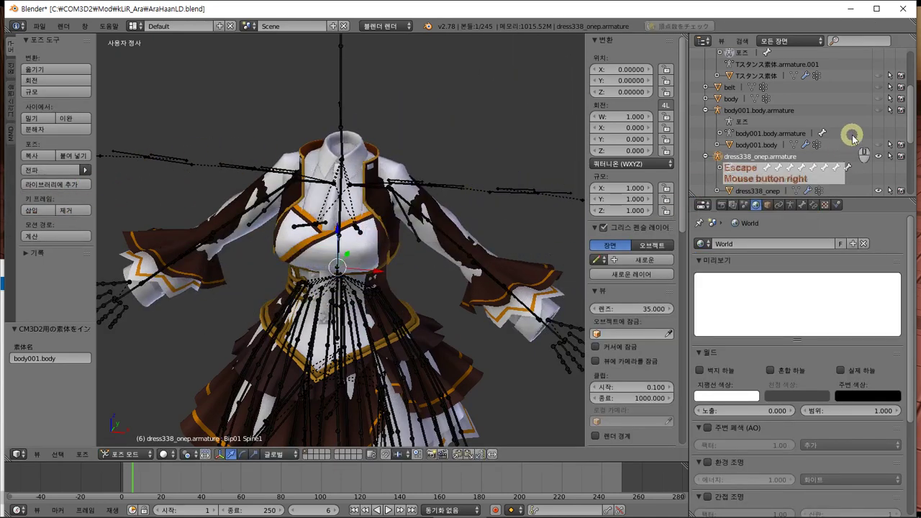
pyautogui.scroll(-3, 833, 166)
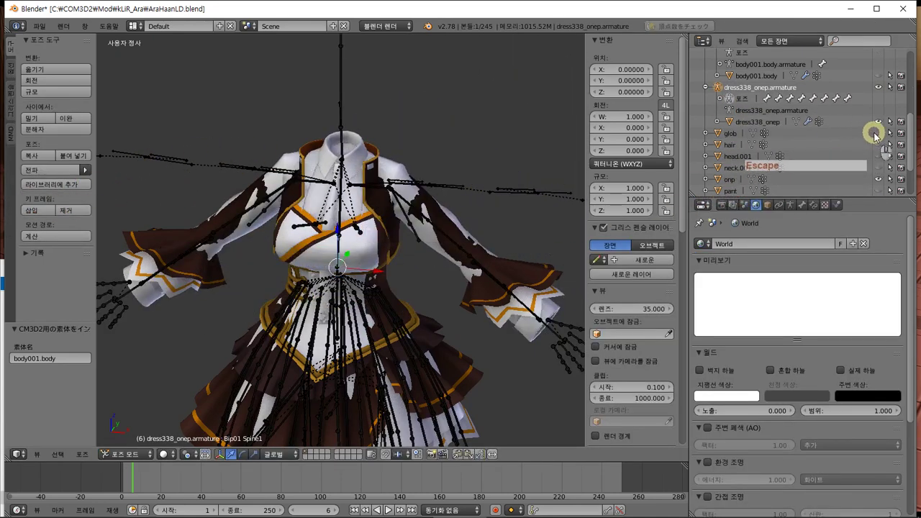
pyautogui.scroll(2, 876, 135)
pyautogui.scroll(2, 875, 136)
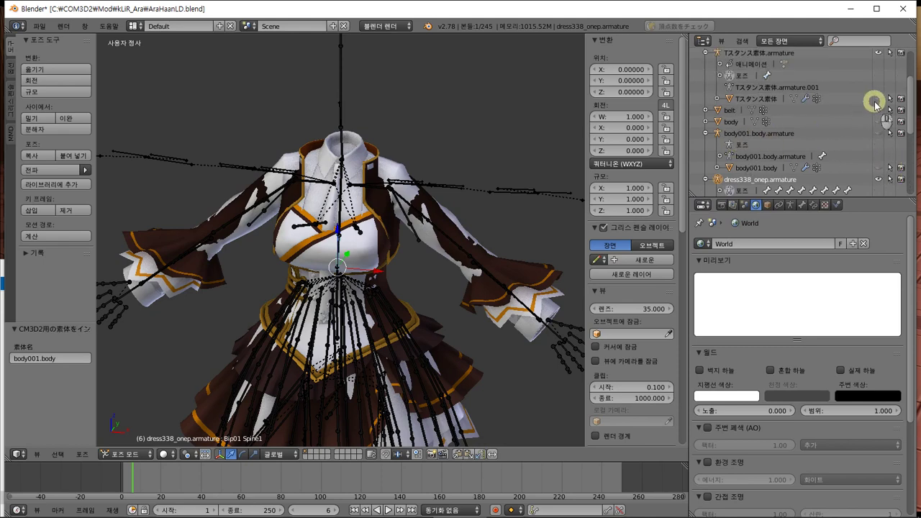
pyautogui.click(879, 54)
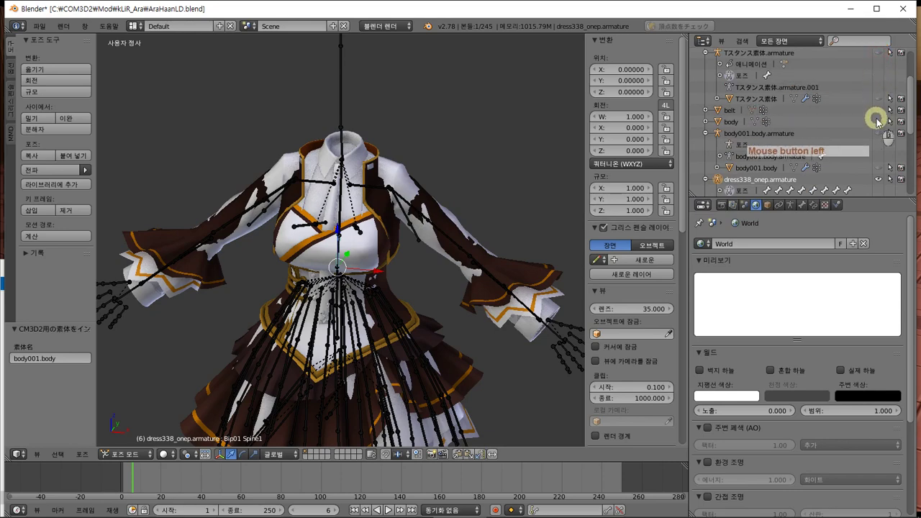
# Select the onp dress mesh and parent it to dress338_onep.armature.
pyautogui.scroll(2, 876, 120)
pyautogui.scroll(-7, 877, 121)
pyautogui.scroll(3, 879, 129)
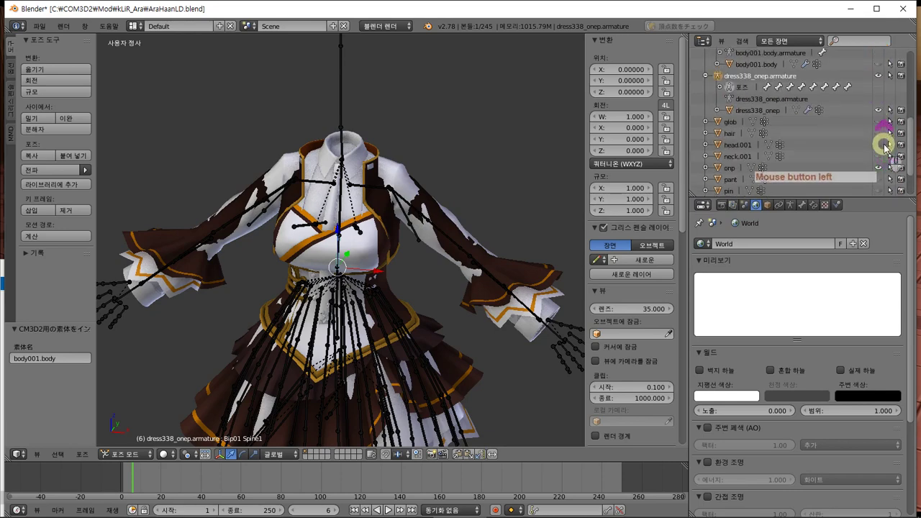
pyautogui.scroll(-3, 885, 148)
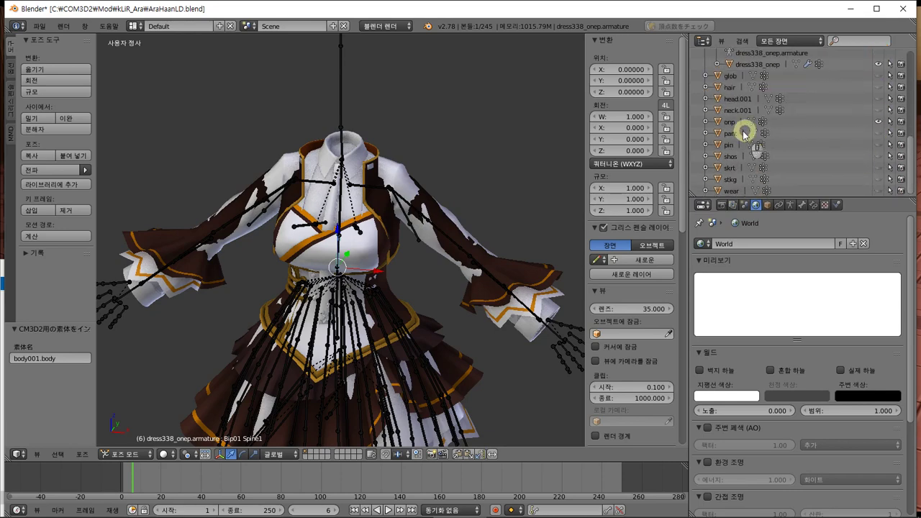
pyautogui.click(718, 122)
pyautogui.scroll(2, 790, 140)
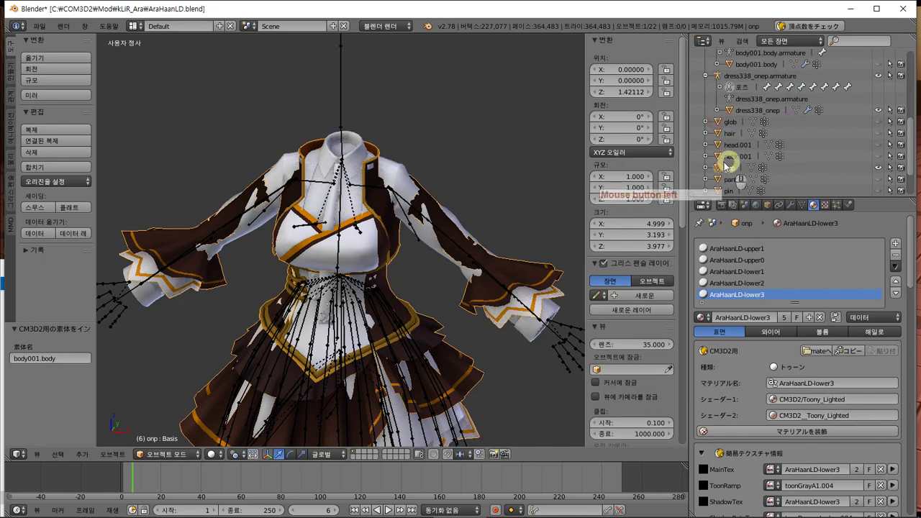
pyautogui.moveTo(718, 168); pyautogui.dragTo(749, 76)
pyautogui.click(755, 78)
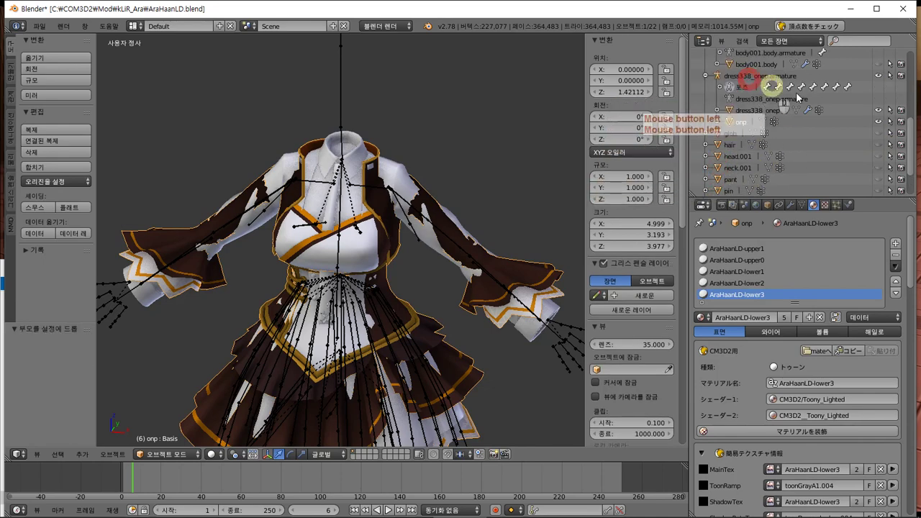
# Hide and show the dress338_onep armature again, and inspect how its bones line up with the dress and skirt.
pyautogui.scroll(2, 874, 149)
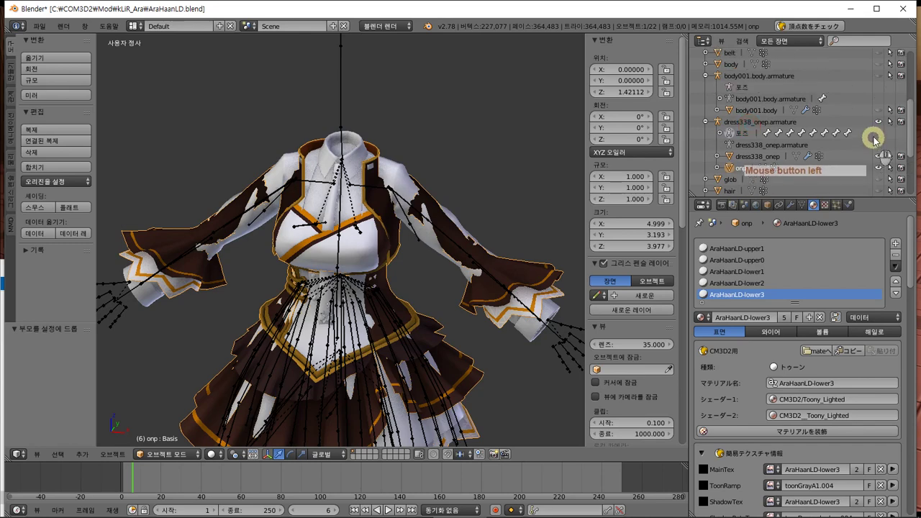
pyautogui.click(878, 121)
pyautogui.click(879, 122)
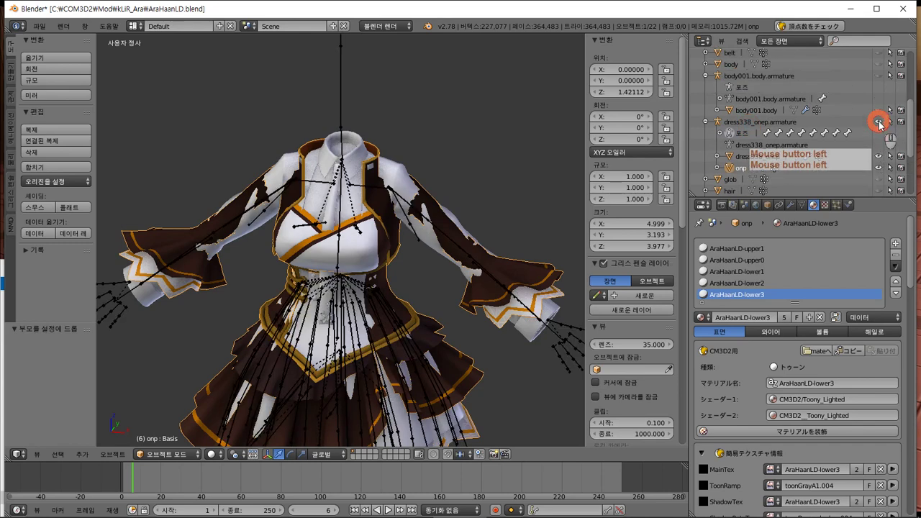
pyautogui.moveTo(477, 267); pyautogui.dragTo(510, 305, button='middle')
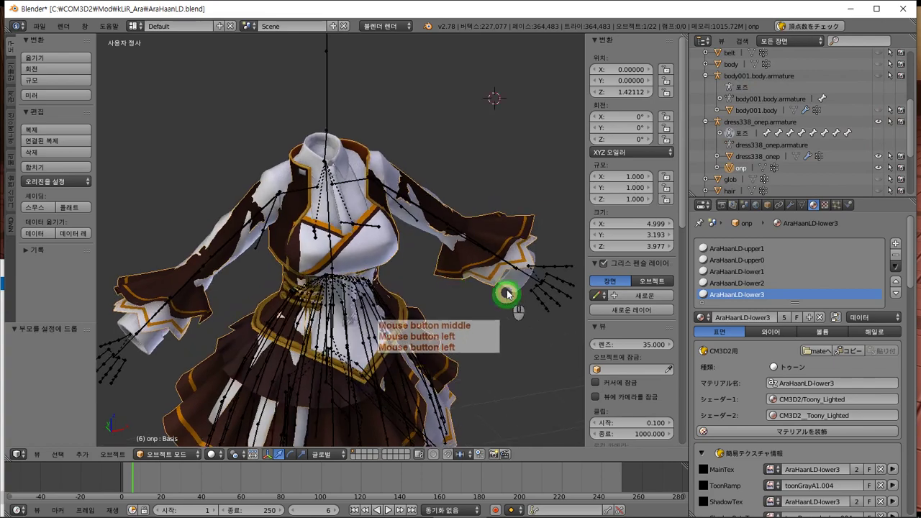
pyautogui.moveTo(508, 236); pyautogui.dragTo(434, 137, button='middle')
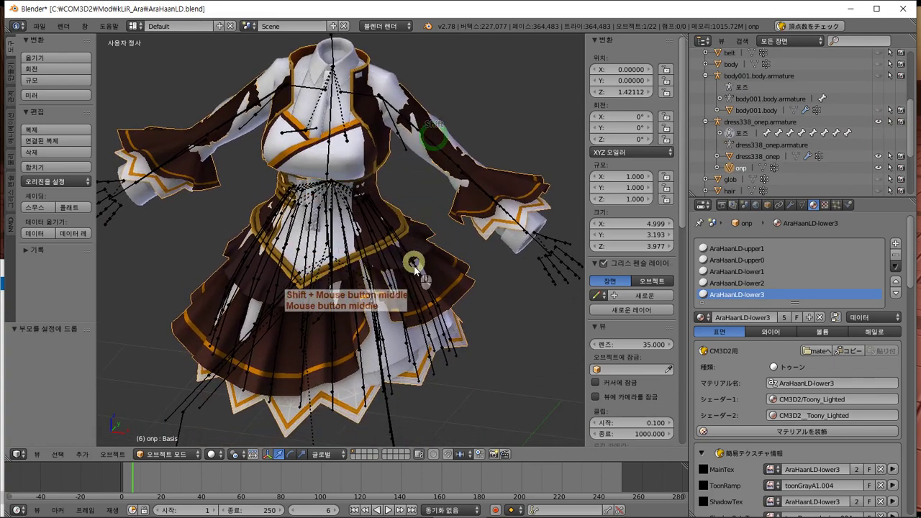
pyautogui.rightClick(400, 98)
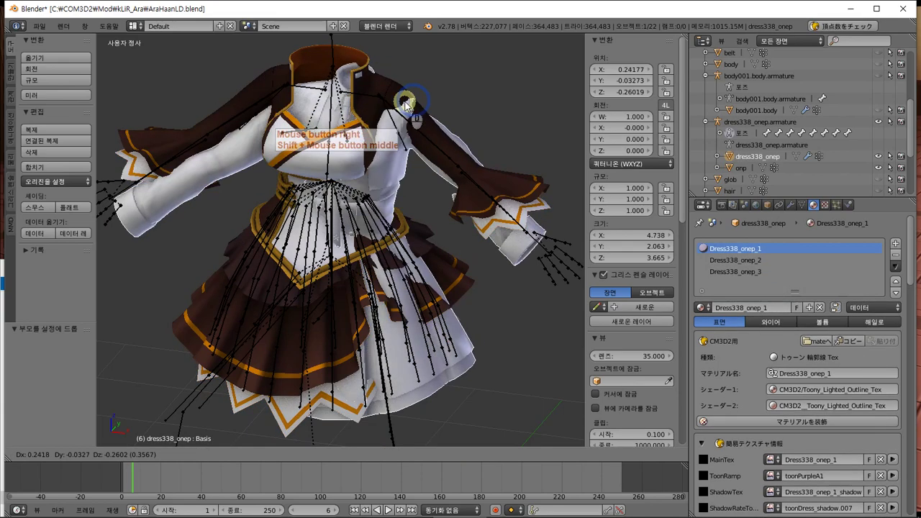
pyautogui.press('g')
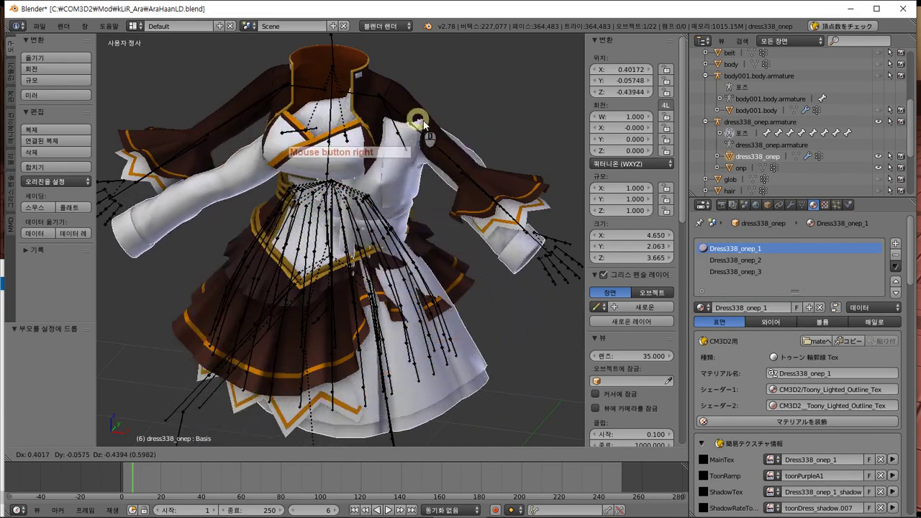
pyautogui.press('Escape')
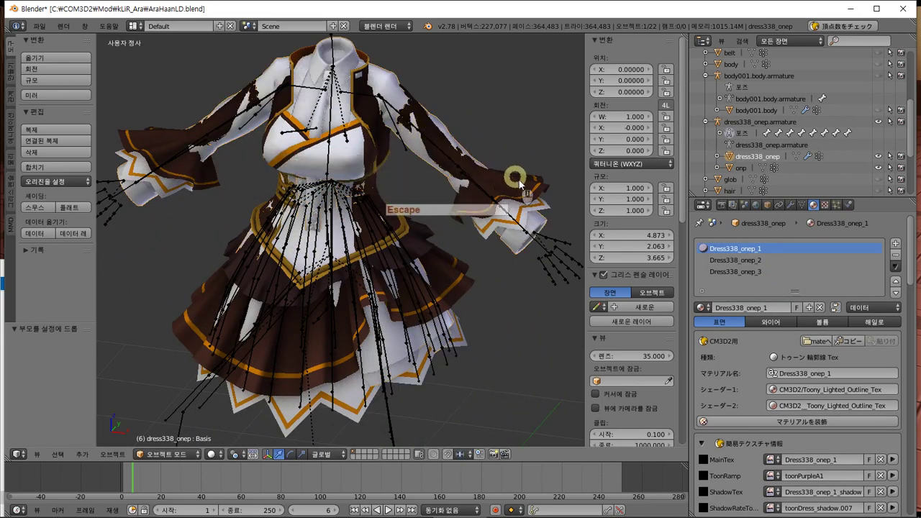
# Examine the vertex groups and shape keys of onp and compare them with those of dress338_onep.
pyautogui.keyDown('shift'); pyautogui.rightClick(534, 194); pyautogui.keyUp('shift')
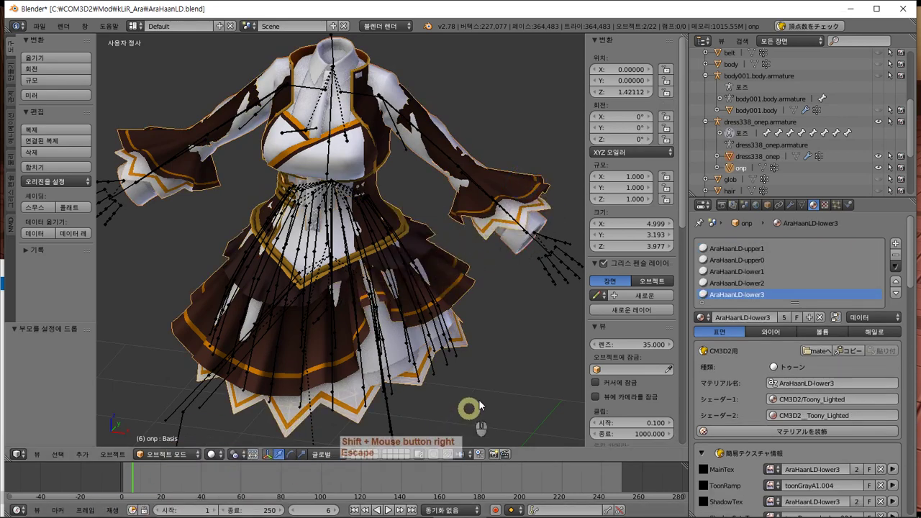
pyautogui.click(802, 205)
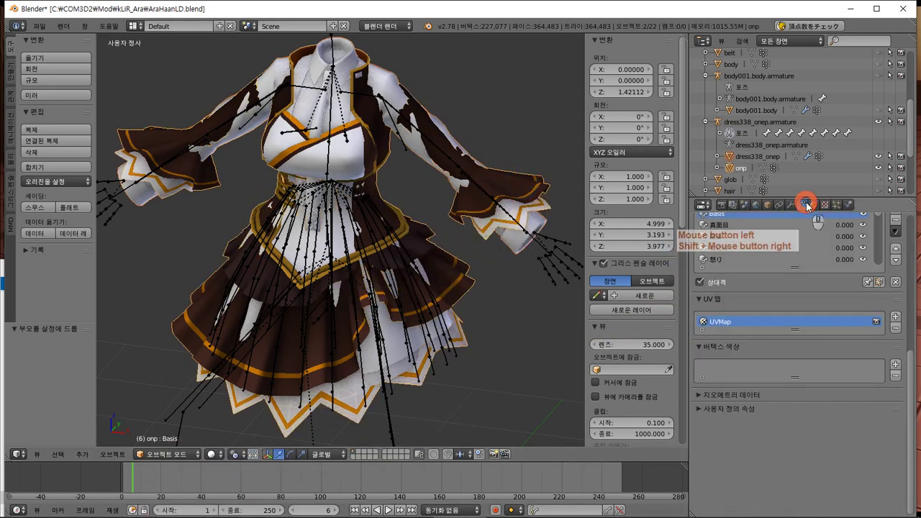
pyautogui.scroll(-3, 834, 310)
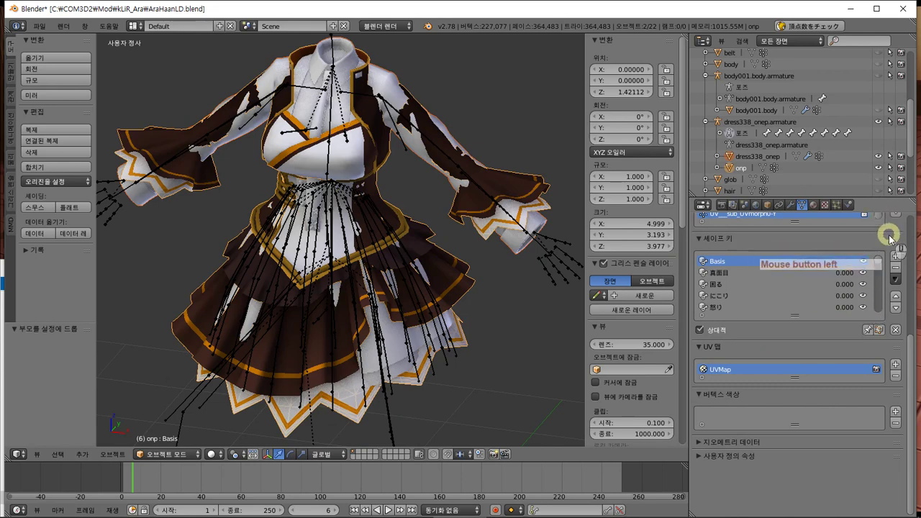
pyautogui.scroll(3, 892, 245)
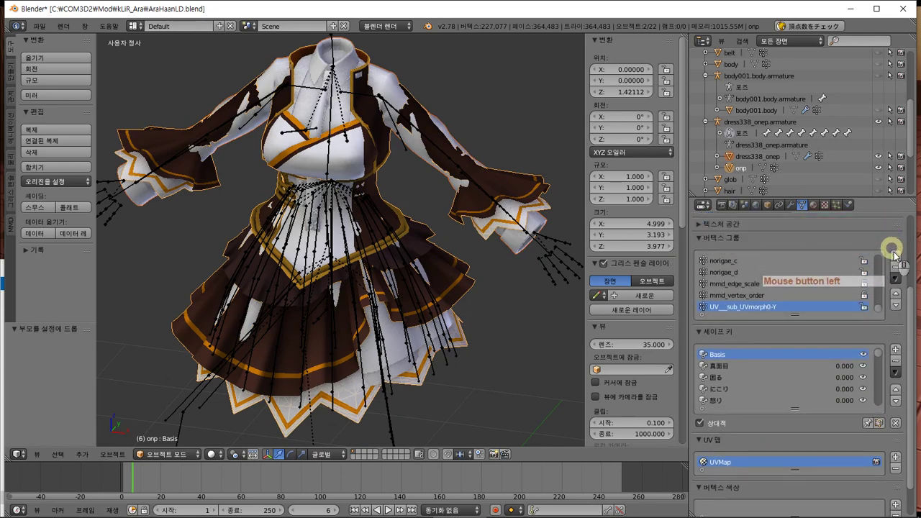
pyautogui.rightClick(510, 245)
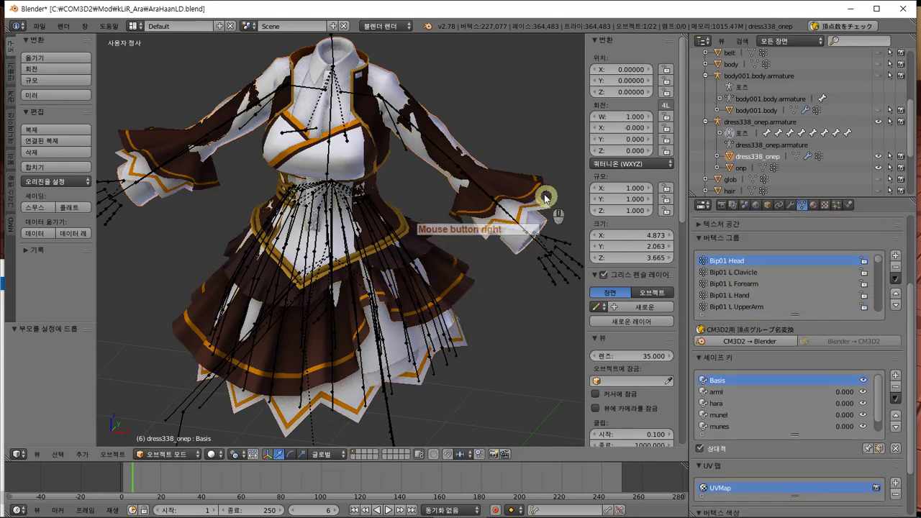
# Delete all shape keys and all vertex groups from the onp mesh.
pyautogui.rightClick(542, 195)
pyautogui.rightClick(752, 304)
pyautogui.rightClick(875, 382)
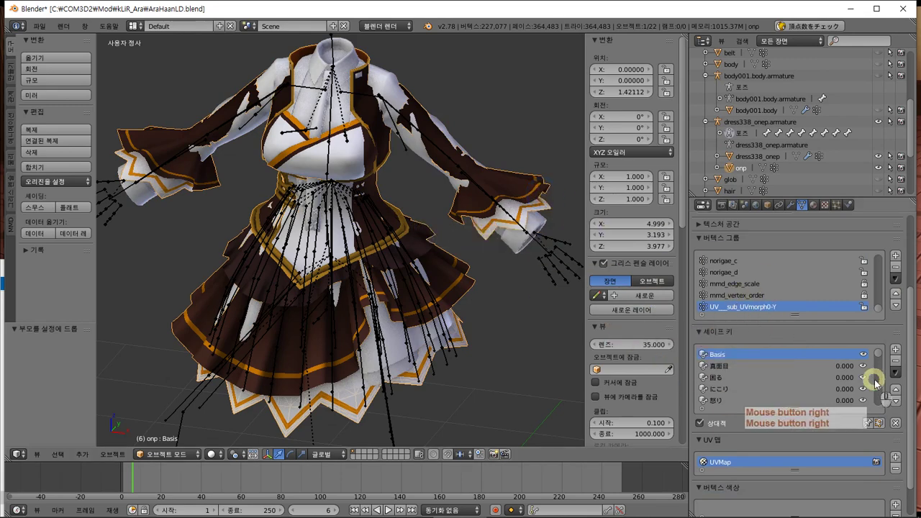
pyautogui.click(898, 375)
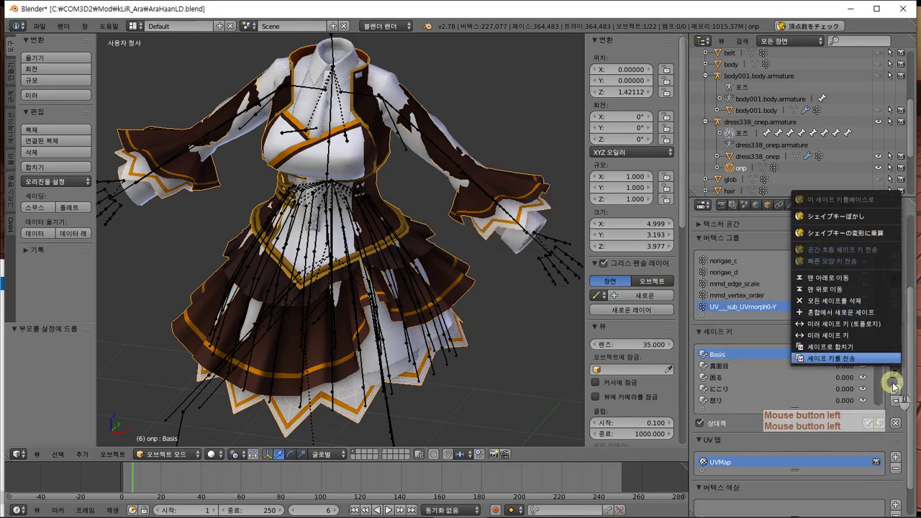
pyautogui.click(876, 356)
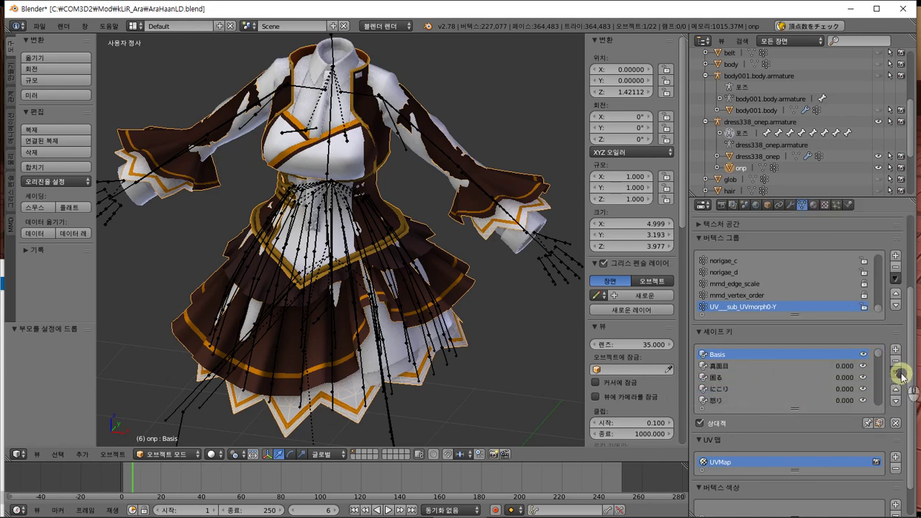
pyautogui.click(900, 375)
pyautogui.click(861, 305)
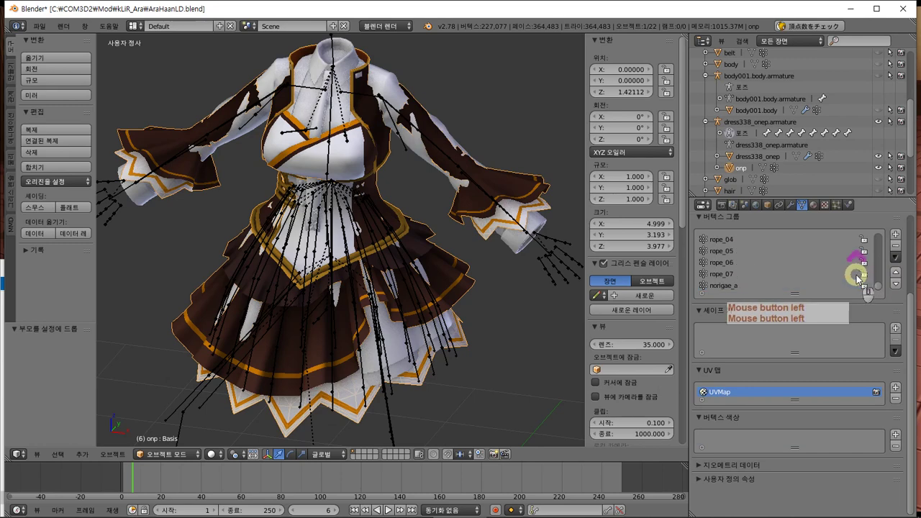
pyautogui.click(894, 265)
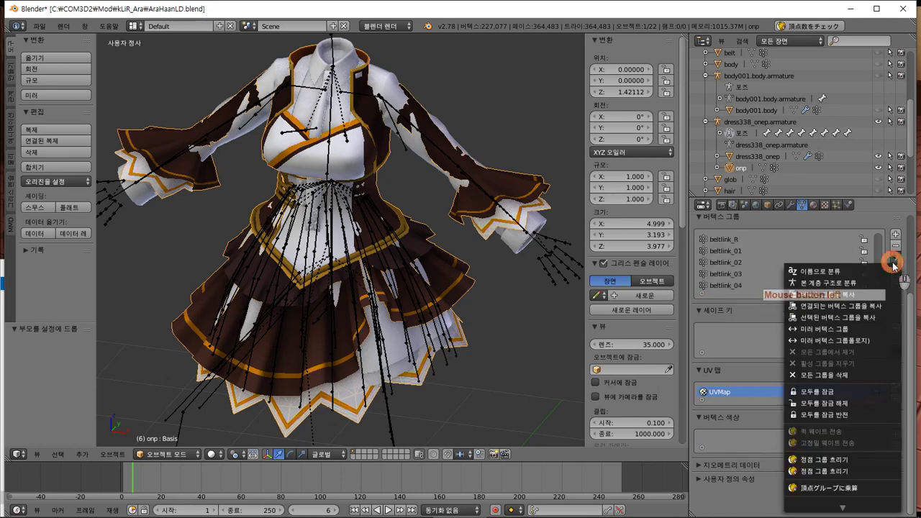
pyautogui.click(878, 375)
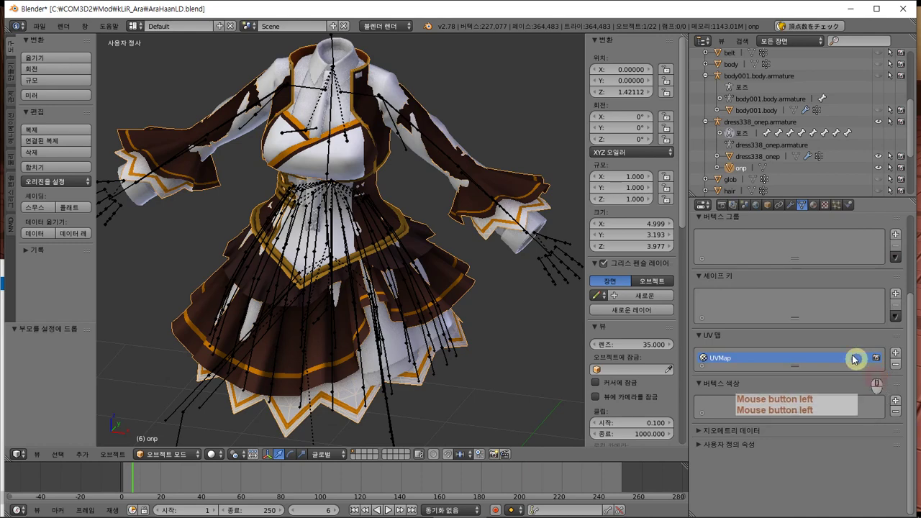
# Transfer the vertex weights from dress338_onep to the onp mesh with the quick weight transfer.
pyautogui.rightClick(524, 242)
pyautogui.keyDown('shift'); pyautogui.rightClick(527, 188); pyautogui.keyUp('shift')
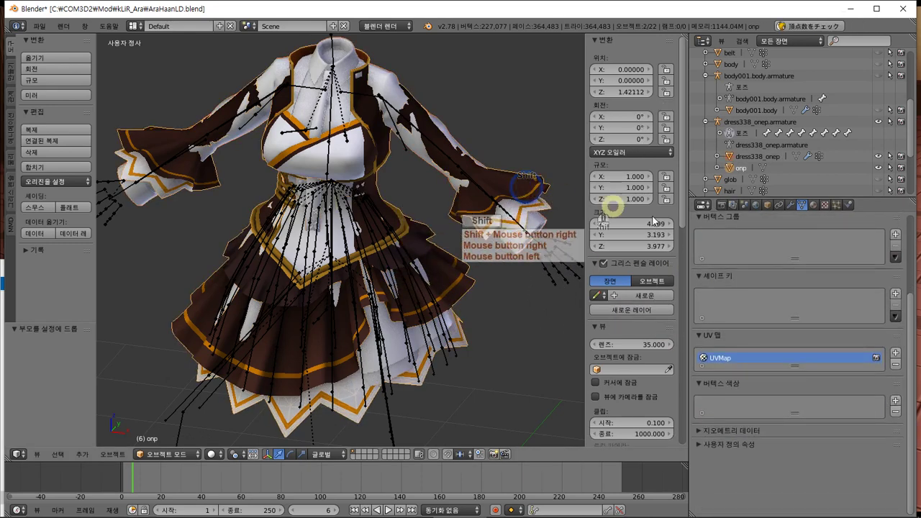
pyautogui.click(891, 259)
pyautogui.click(895, 260)
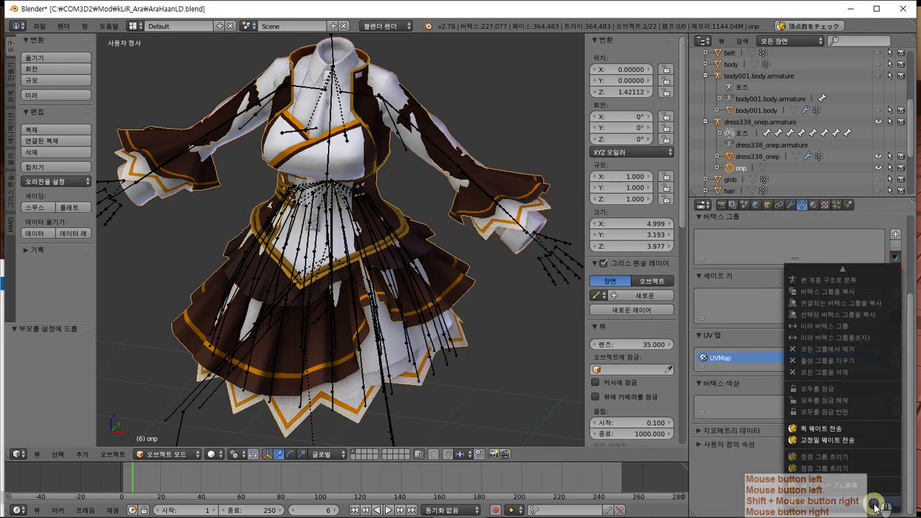
pyautogui.click(855, 431)
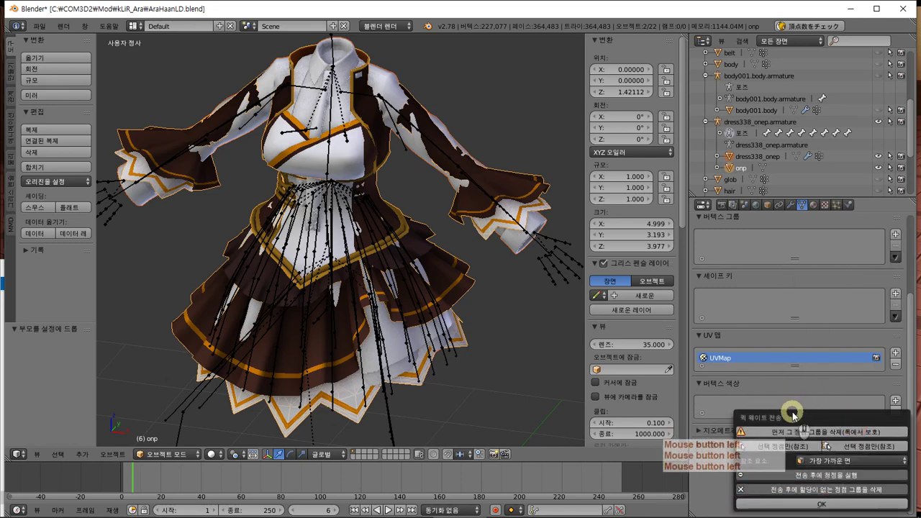
pyautogui.click(742, 447)
pyautogui.click(795, 452)
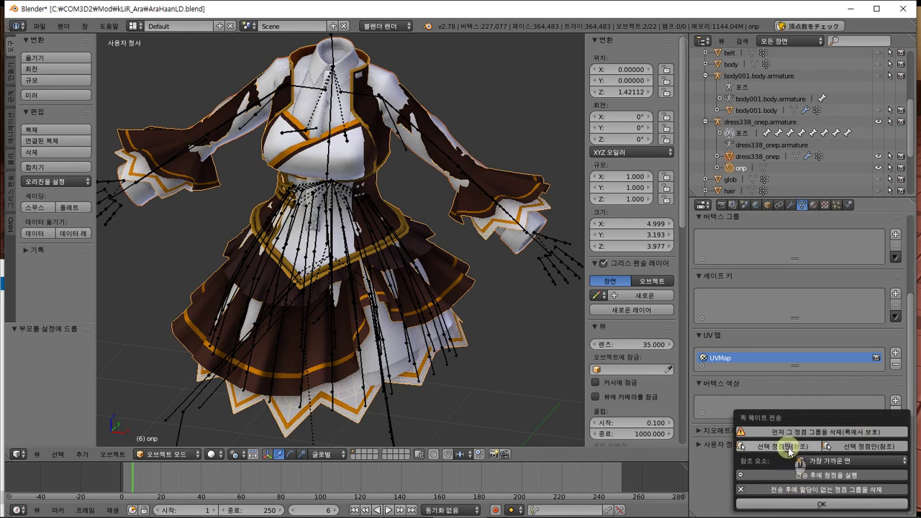
pyautogui.click(790, 447)
pyautogui.click(851, 446)
pyautogui.click(881, 508)
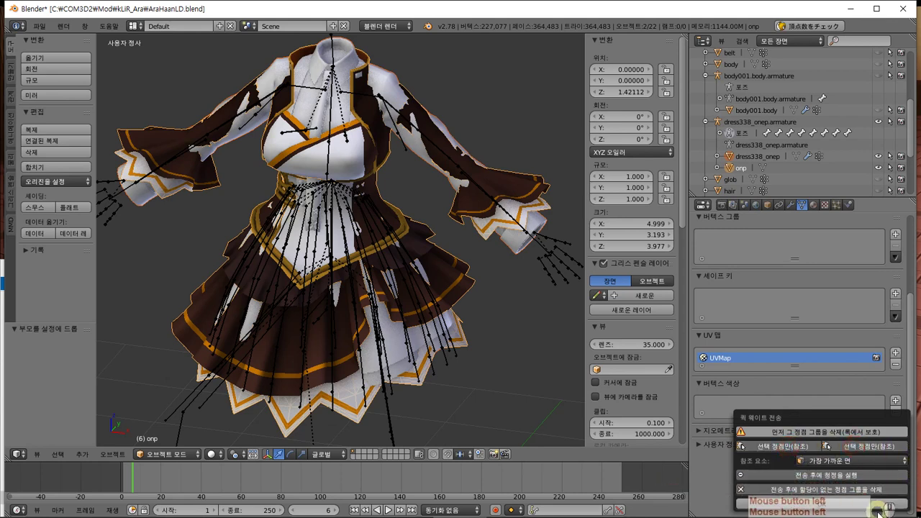
pyautogui.click(808, 448)
pyautogui.click(842, 448)
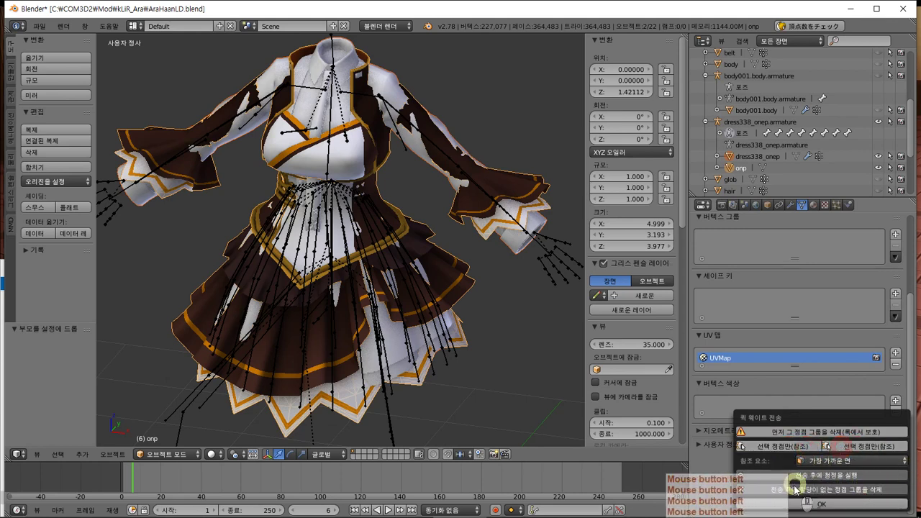
pyautogui.click(786, 506)
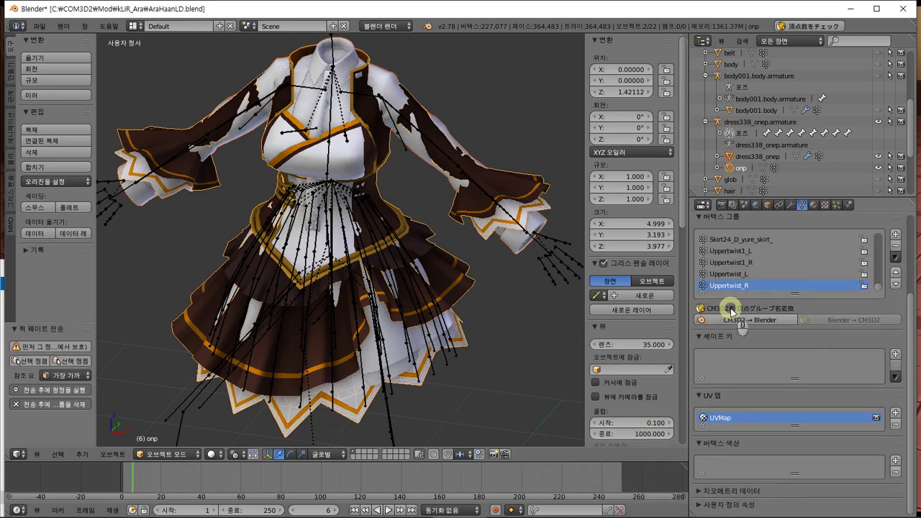
# Transfer the shape keys from dress338_onep to onp with the quick shape key transfer and its default options.
pyautogui.click(898, 375)
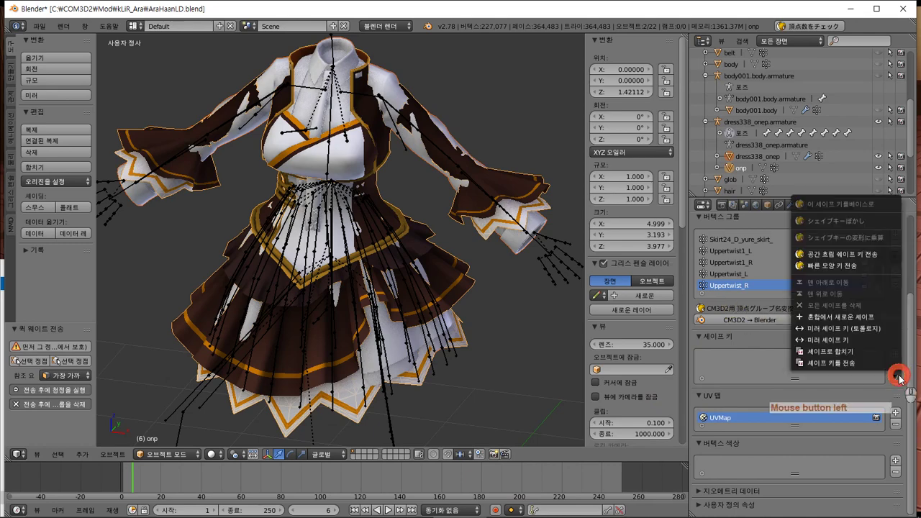
pyautogui.click(872, 266)
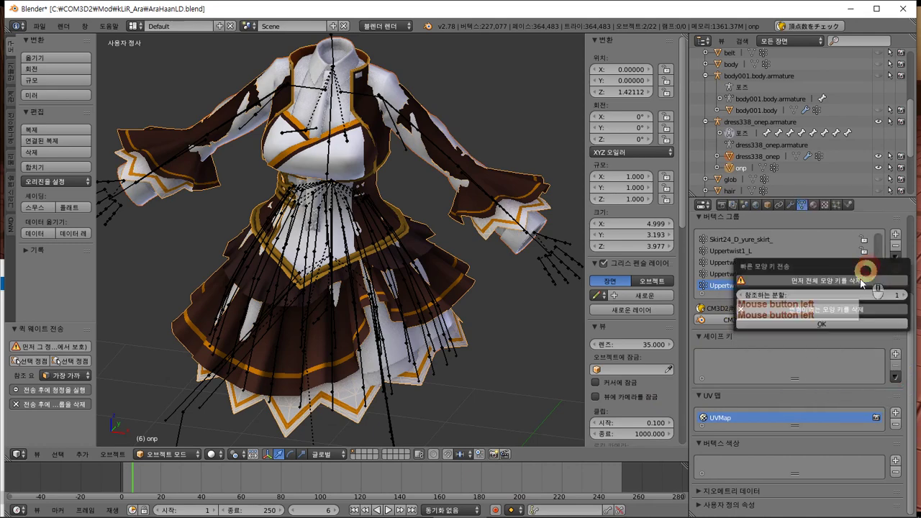
pyautogui.click(815, 326)
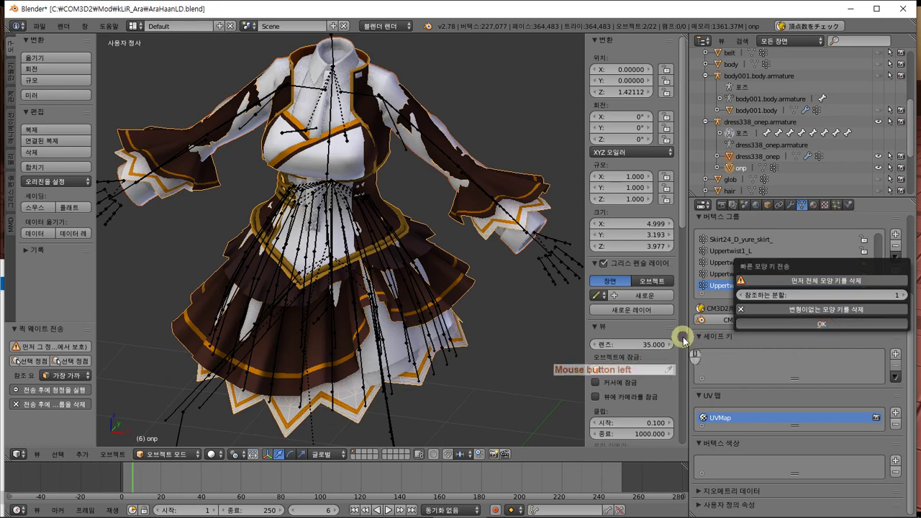
# Toggle the visibility of both dress meshes to compare them, and leave dress338_onep hidden with onp shown.
pyautogui.moveTo(430, 295); pyautogui.dragTo(422, 263, button='middle')
pyautogui.middleClick(763, 113)
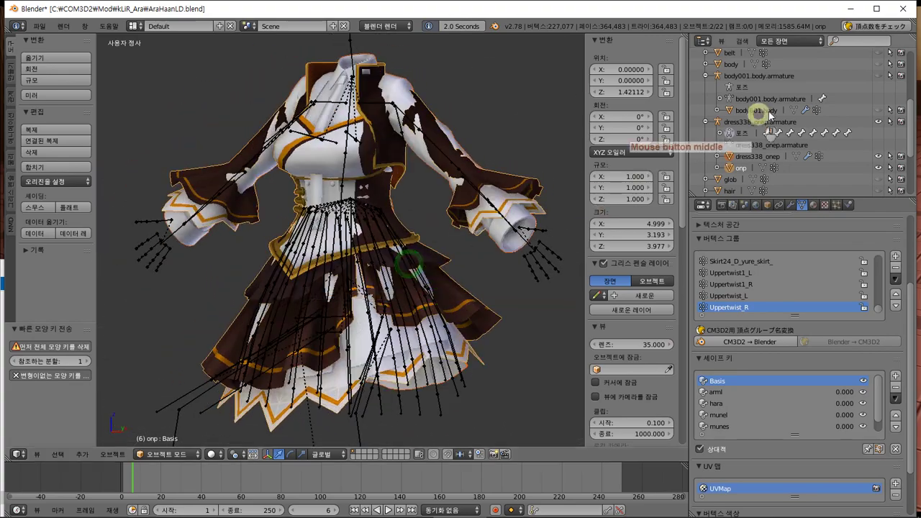
pyautogui.middleClick(881, 156)
pyautogui.click(881, 167)
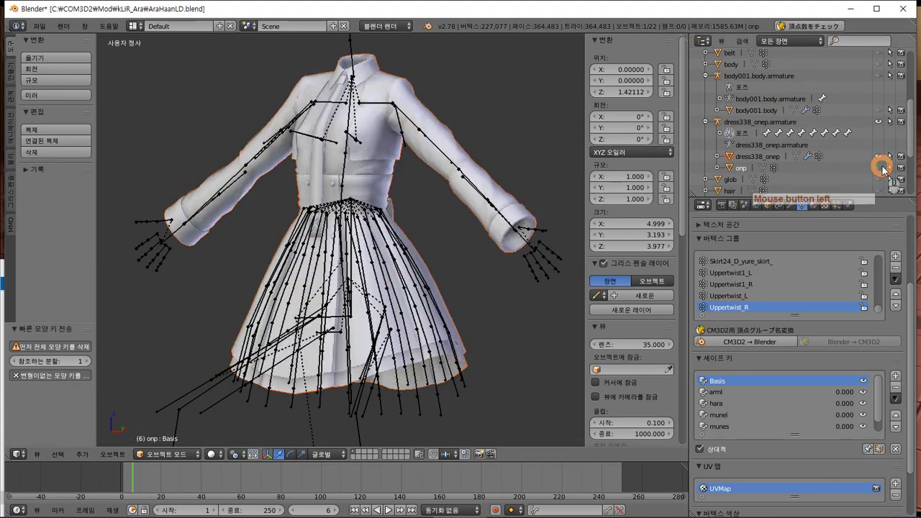
pyautogui.click(881, 167)
pyautogui.click(882, 167)
pyautogui.click(883, 167)
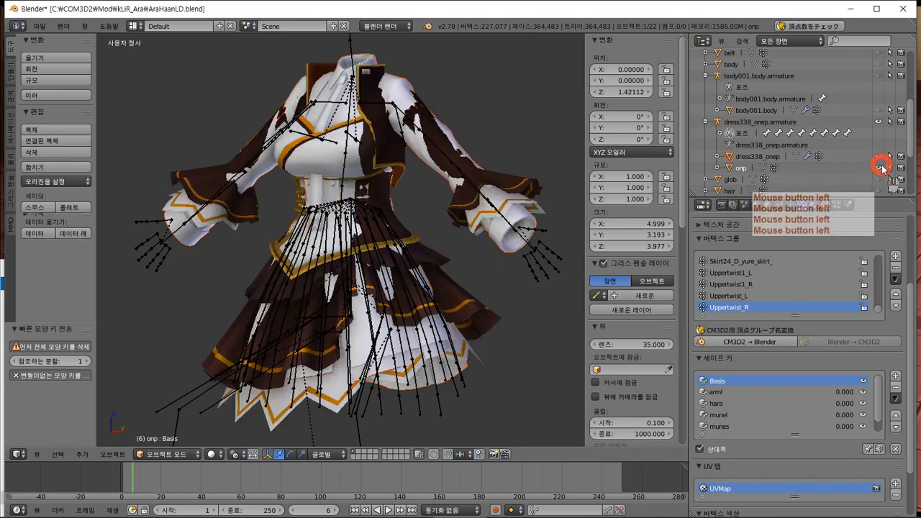
pyautogui.click(393, 271)
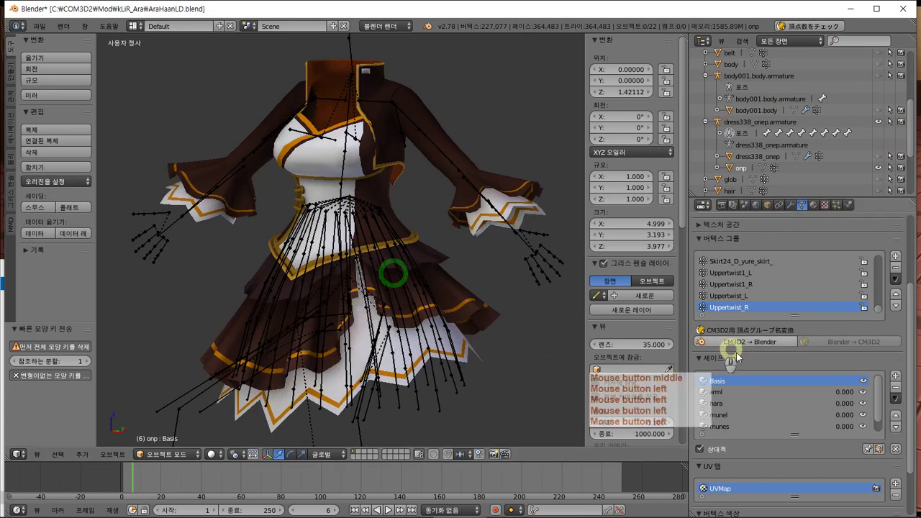
# Vary the value of onp's arml shape key to check its deformation, and return it to 0.
pyautogui.click(772, 393)
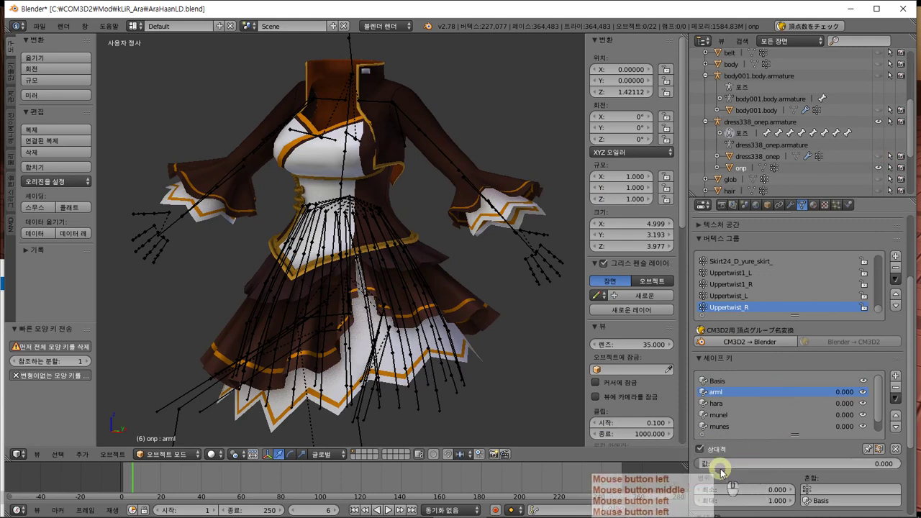
pyautogui.moveTo(722, 468); pyautogui.dragTo(761, 460)
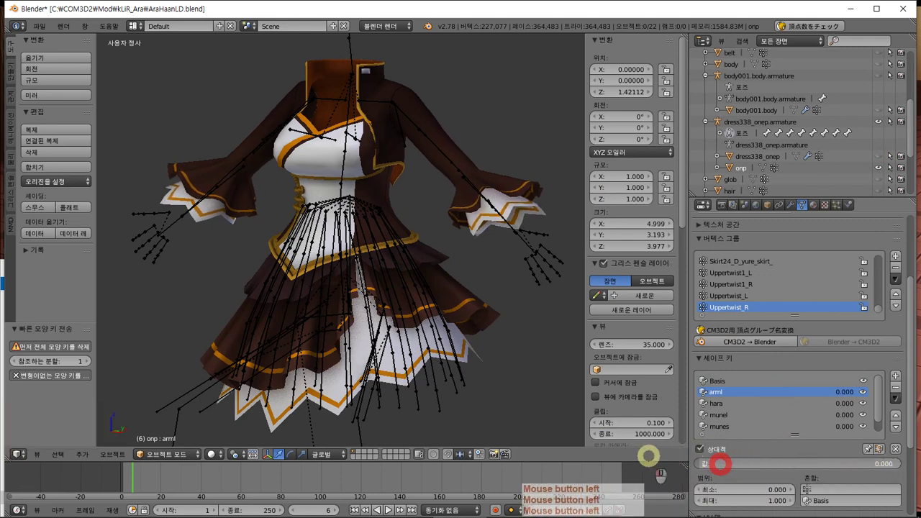
pyautogui.moveTo(183, 443); pyautogui.dragTo(635, 438)
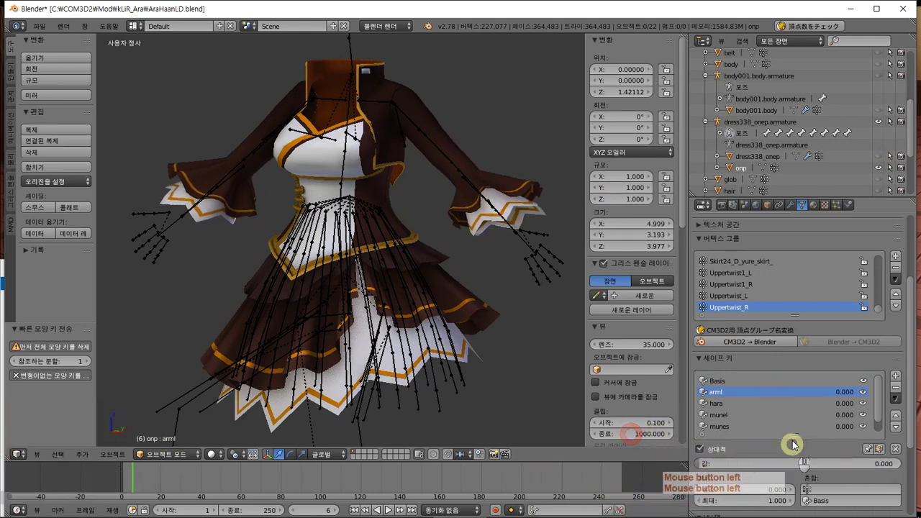
# Preview the munel shape key on onp at 1.000, reset its value, and delete the key.
pyautogui.click(778, 412)
pyautogui.moveTo(720, 465); pyautogui.dragTo(79, 461)
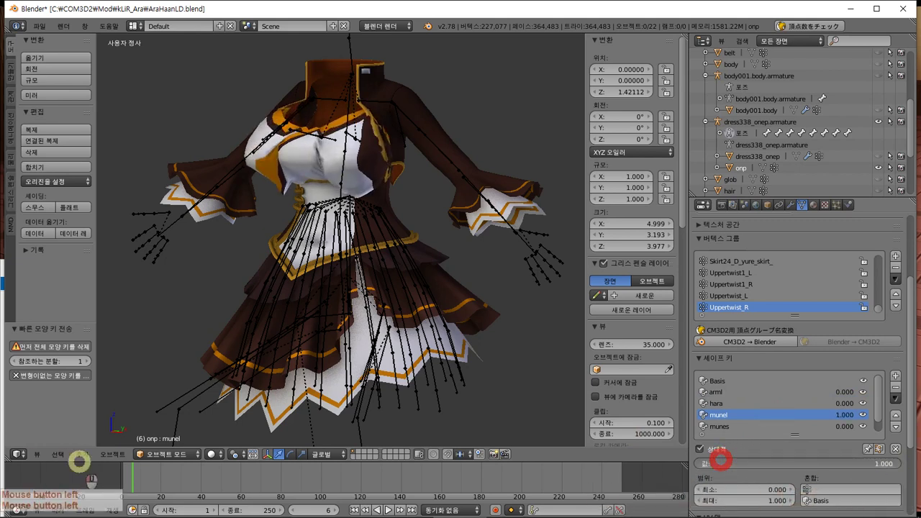
pyautogui.moveTo(13, 462); pyautogui.dragTo(881, 432)
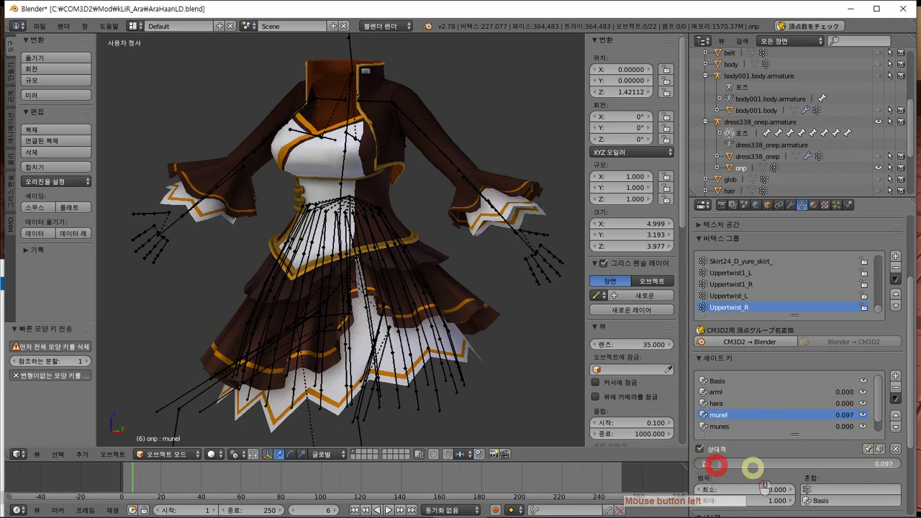
pyautogui.moveTo(718, 465)
pyautogui.mouseDown()
pyautogui.moveTo(716, 456)
pyautogui.moveTo(713, 489)
pyautogui.moveTo(718, 466)
pyautogui.mouseUp()
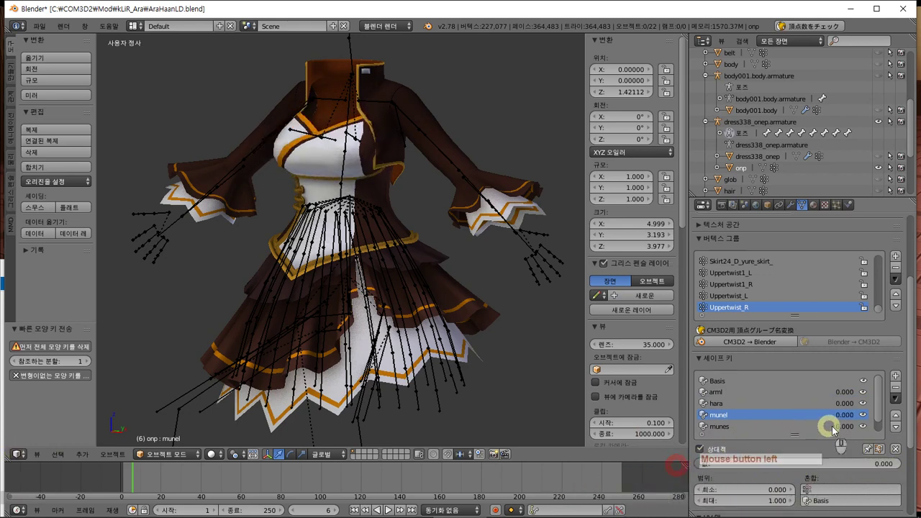
pyautogui.click(896, 389)
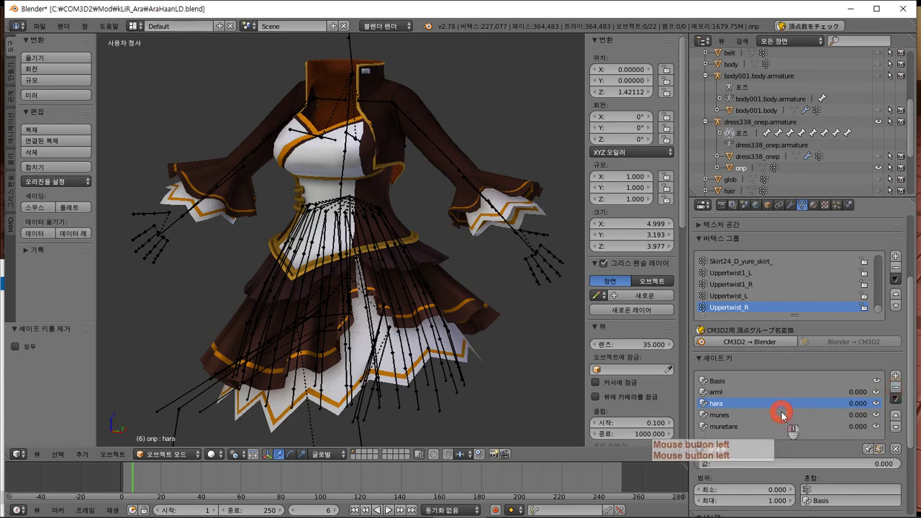
# Delete the munes shape key, and delete munetare after previewing it at 1.000.
pyautogui.moveTo(778, 465); pyautogui.dragTo(720, 455)
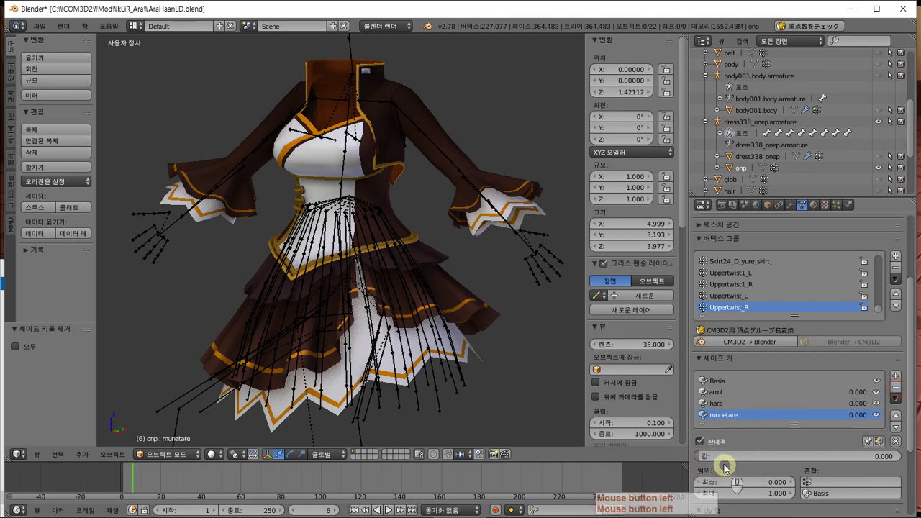
pyautogui.moveTo(720, 459); pyautogui.dragTo(545, 436)
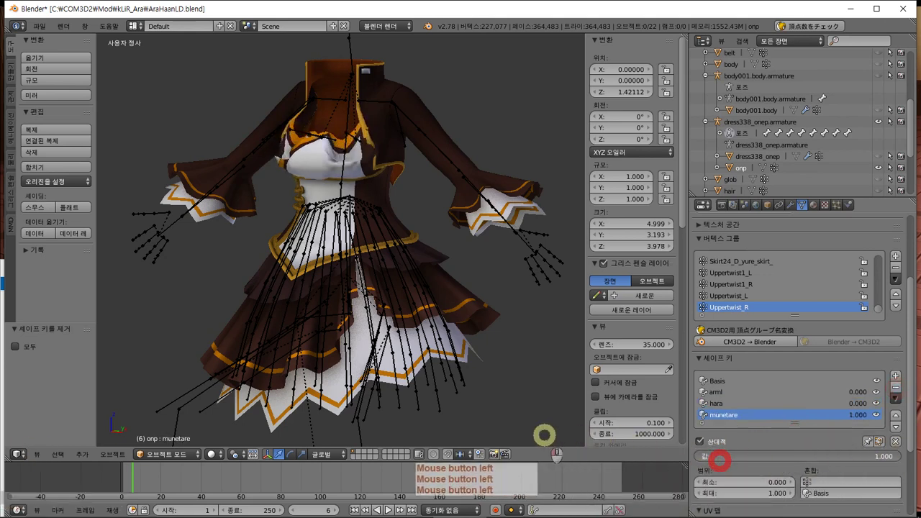
pyautogui.click(896, 387)
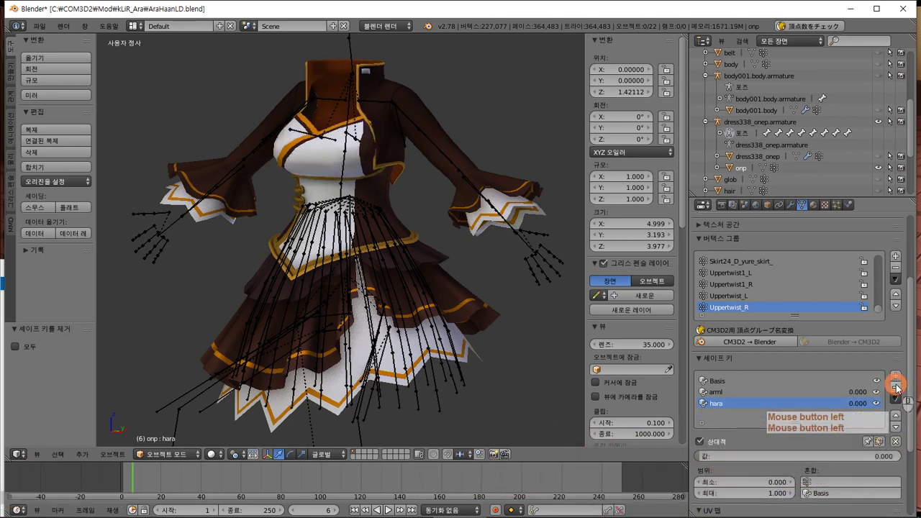
# Set the hara shape key to 1.000 and inspect the deformation around the dress's waist.
pyautogui.moveTo(831, 455); pyautogui.dragTo(50, 430)
pyautogui.moveTo(879, 432); pyautogui.dragTo(45, 427)
pyautogui.moveTo(434, 290); pyautogui.dragTo(365, 286, button='middle')
pyautogui.scroll(4, 341, 260)
pyautogui.keyDown('shift'); pyautogui.moveTo(353, 186); pyautogui.dragTo(370, 278, button='middle'); pyautogui.keyUp('shift')
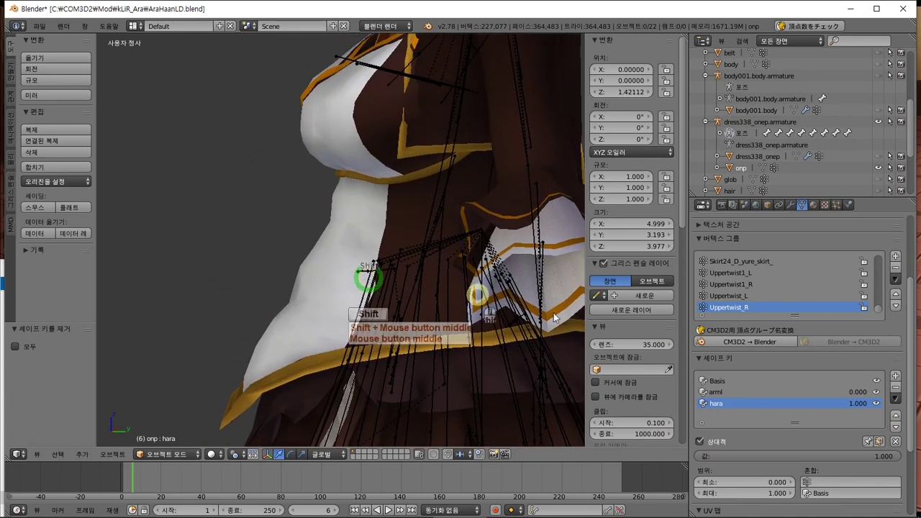
pyautogui.moveTo(882, 456); pyautogui.dragTo(72, 420)
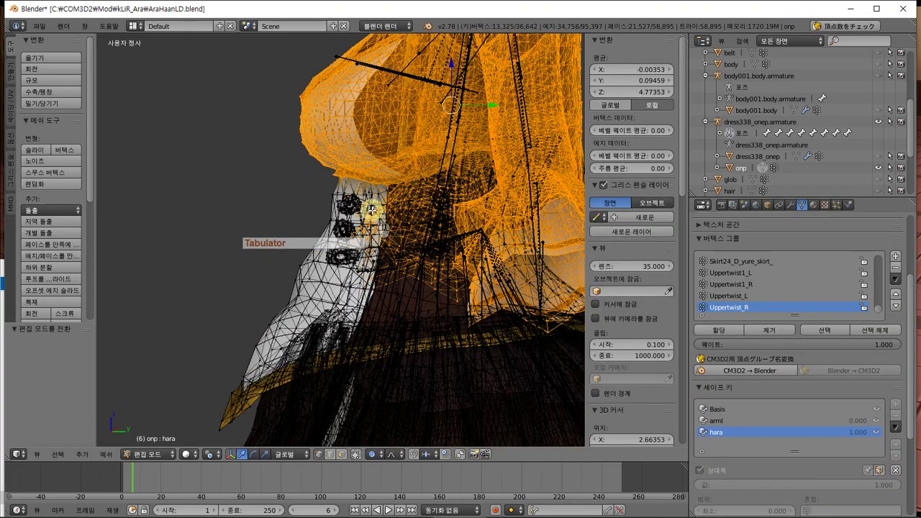
# Compare onp's waist in Edit Mode and Object Mode with hara active, and look through the shape key operations.
pyautogui.moveTo(371, 210); pyautogui.dragTo(420, 204, button='middle')
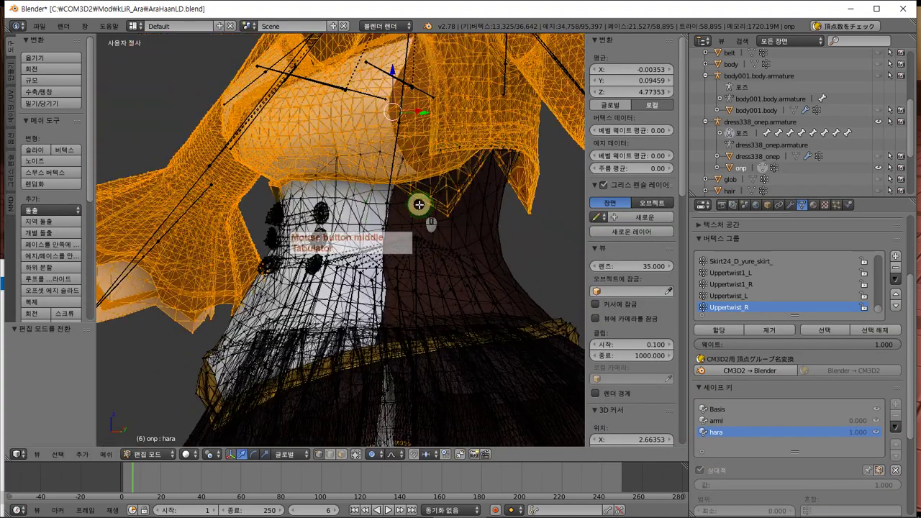
pyautogui.press('Tab')
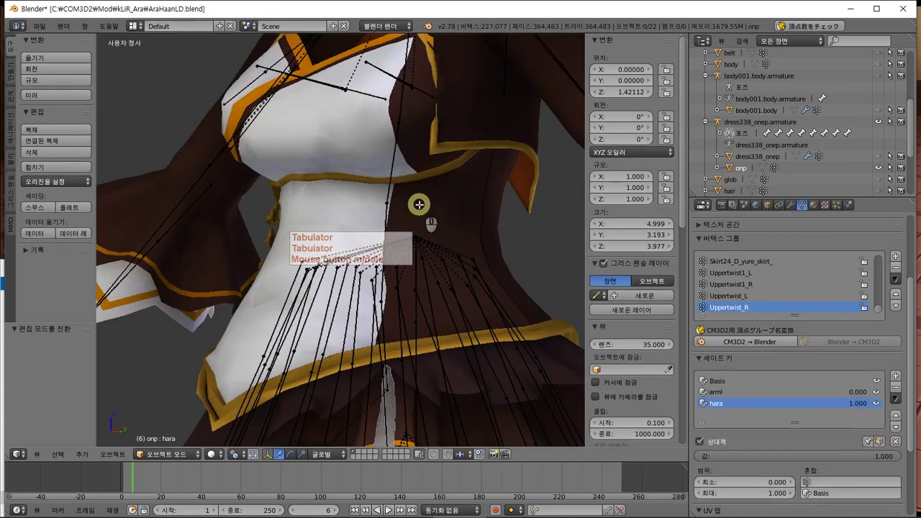
pyautogui.press('Tab')
pyautogui.press('Tab')
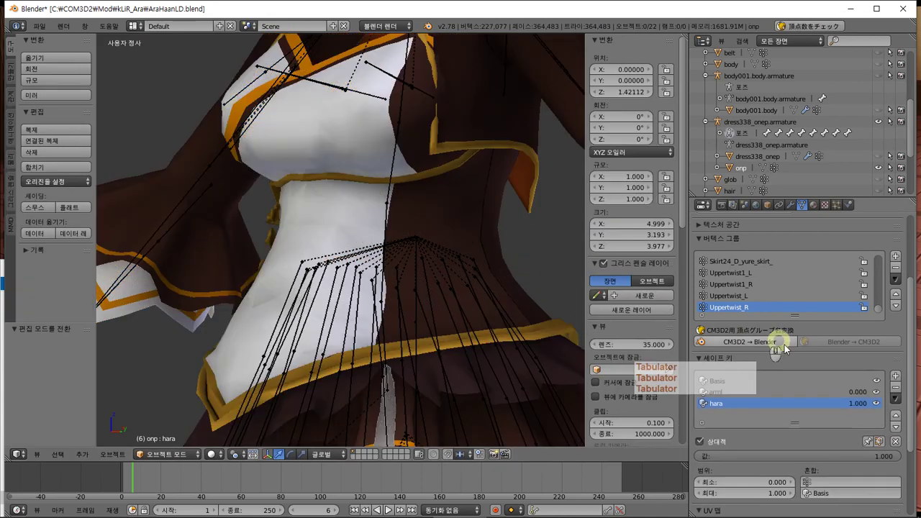
pyautogui.click(895, 397)
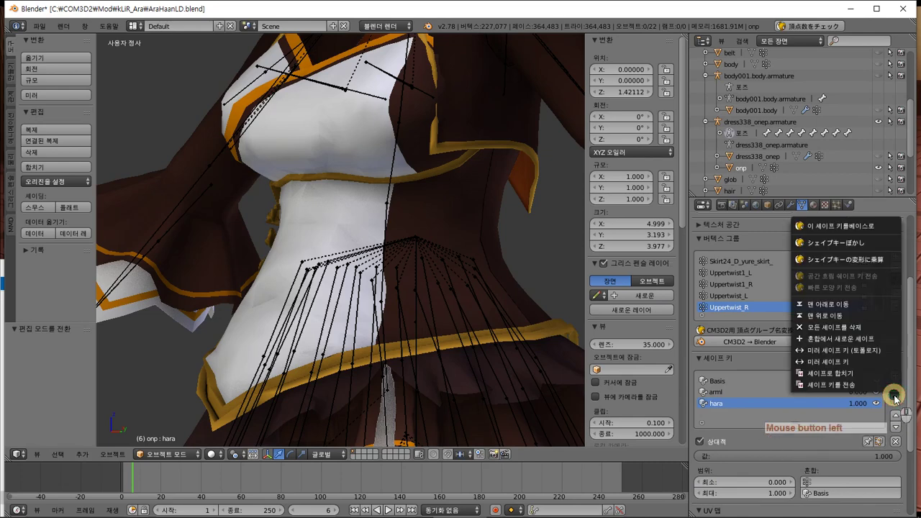
pyautogui.press('Tab')
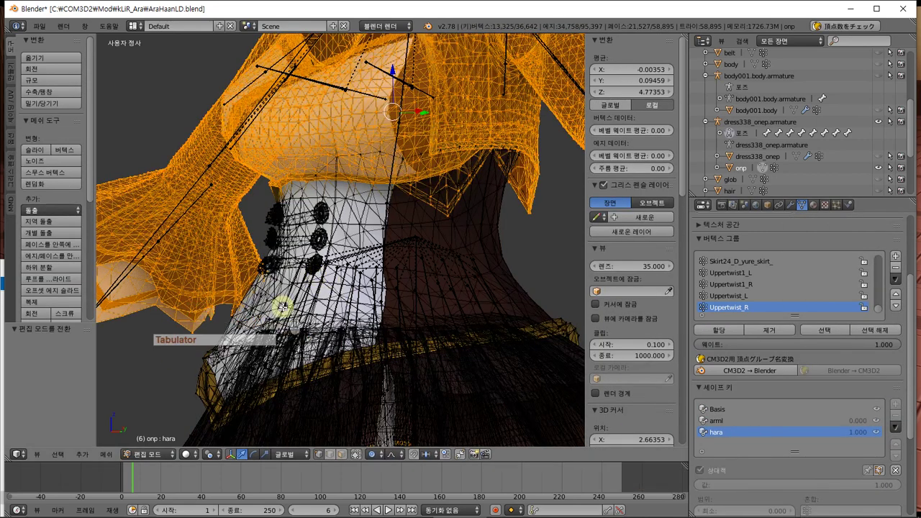
pyautogui.press('Tab')
# Preview the arml shape key at 1.000 and reset its value to 0.
pyautogui.click(740, 392)
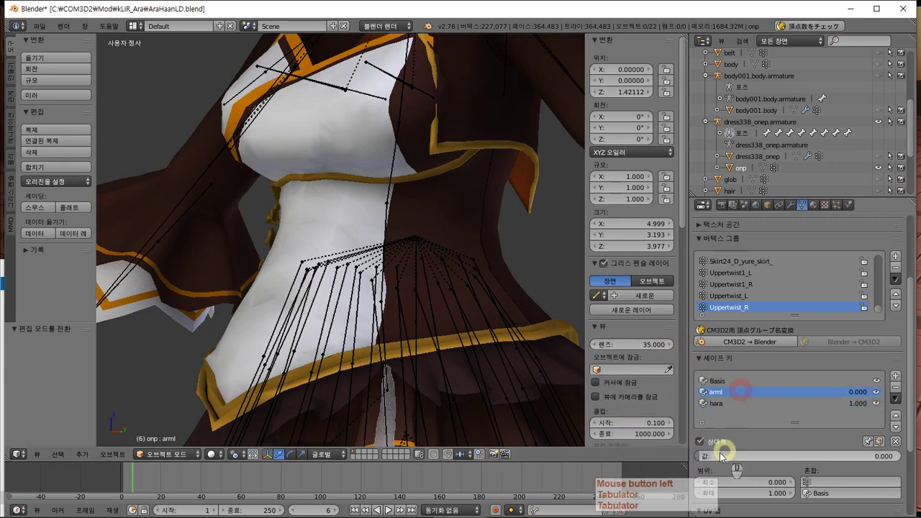
pyautogui.moveTo(723, 455); pyautogui.dragTo(916, 430)
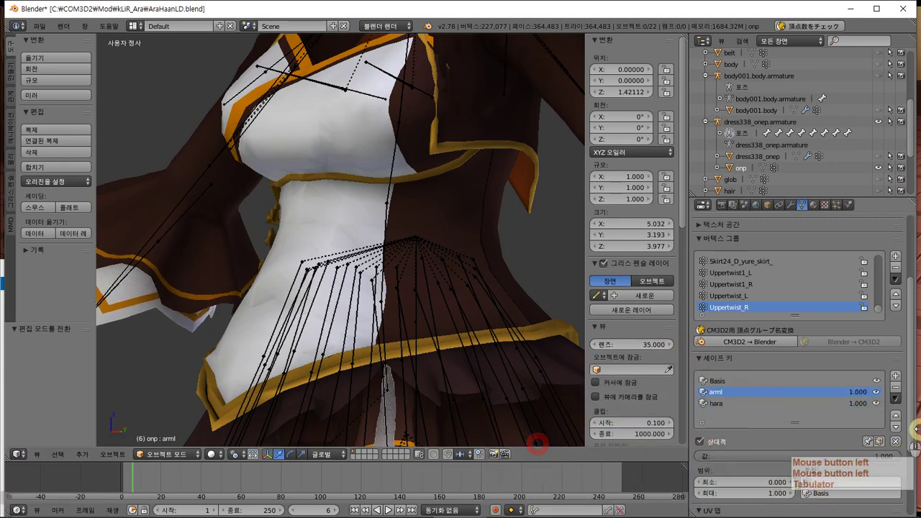
pyautogui.moveTo(852, 456); pyautogui.dragTo(540, 455)
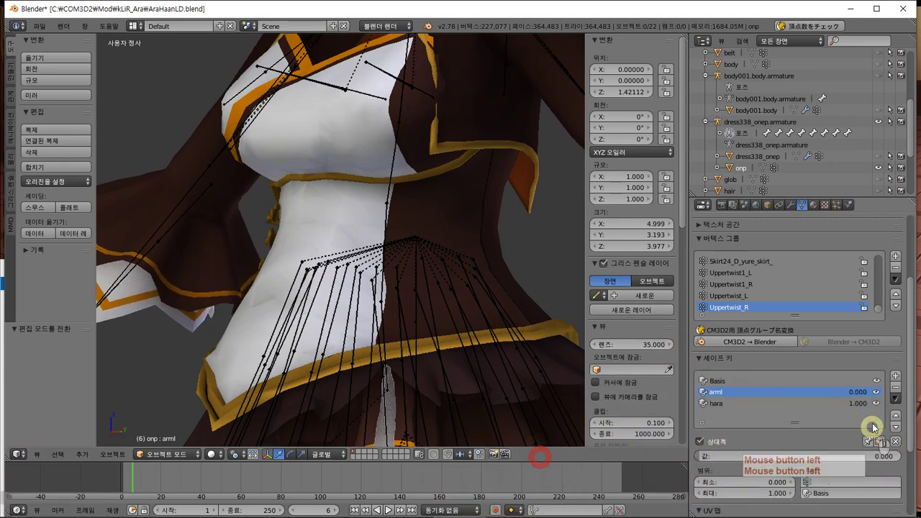
# Reset the hara shape key to 0 and check the whole dress in Edit Mode and Object Mode.
pyautogui.doubleClick(858, 403)
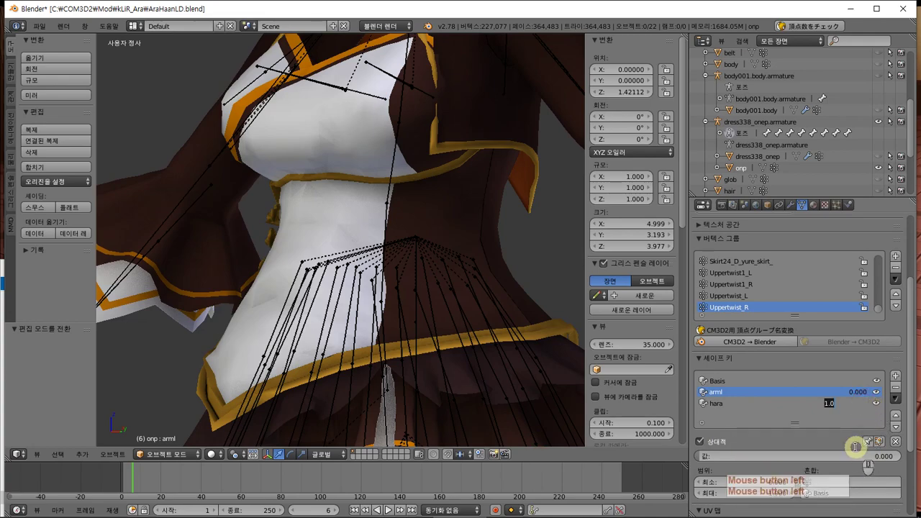
pyautogui.press('Return')
pyautogui.scroll(-5, 432, 305)
pyautogui.press('Tab')
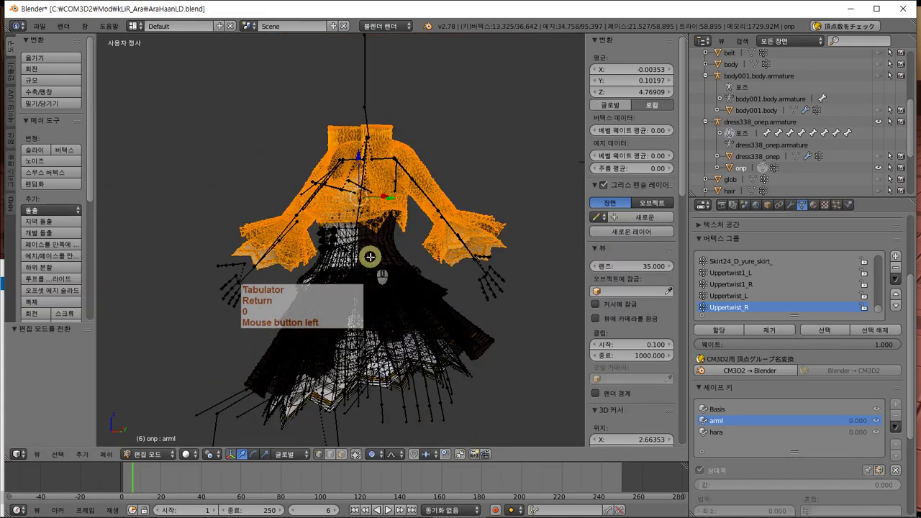
pyautogui.moveTo(370, 257)
pyautogui.mouseDown(button='middle')
pyautogui.moveTo(408, 282)
pyautogui.moveTo(439, 262)
pyautogui.moveTo(411, 249)
pyautogui.moveTo(250, 263)
pyautogui.moveTo(291, 281)
pyautogui.moveTo(334, 256)
pyautogui.moveTo(304, 222)
pyautogui.moveTo(307, 202)
pyautogui.moveTo(302, 264)
pyautogui.moveTo(284, 237)
pyautogui.moveTo(283, 206)
pyautogui.moveTo(295, 202)
pyautogui.moveTo(297, 248)
pyautogui.moveTo(335, 249)
pyautogui.moveTo(233, 240)
pyautogui.moveTo(302, 255)
pyautogui.moveTo(327, 244)
pyautogui.moveTo(352, 268)
pyautogui.moveTo(337, 197)
pyautogui.moveTo(410, 242)
pyautogui.moveTo(468, 252)
pyautogui.moveTo(381, 249)
pyautogui.mouseUp(button='middle')
pyautogui.press('Tab')
pyautogui.scroll(2, 387, 274)
pyautogui.rightClick(363, 209)
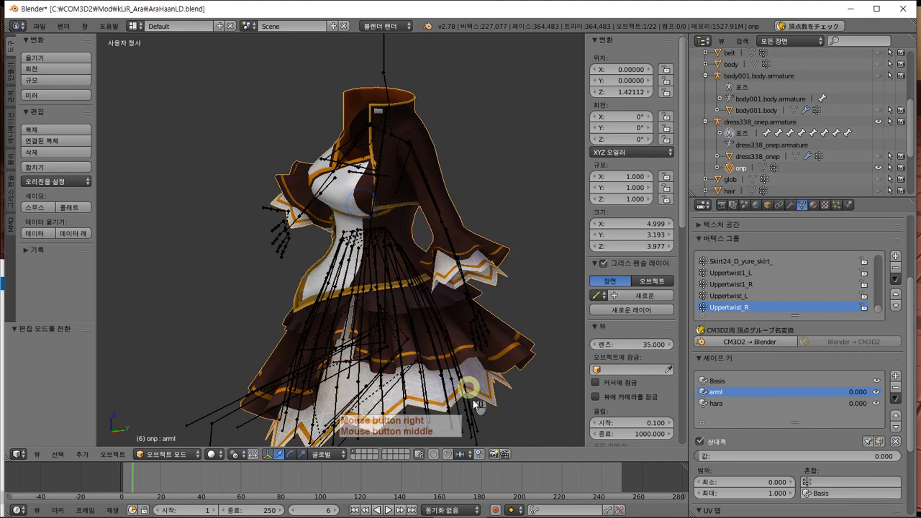
# Select dress338_onep.armature and copy its CM3D2 bone information to the clipboard.
pyautogui.rightClick(483, 432)
pyautogui.rightClick(470, 430)
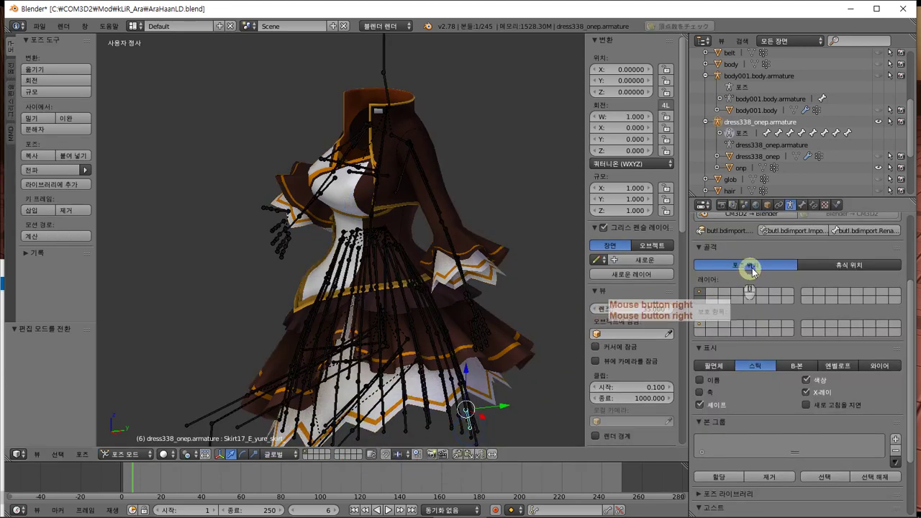
pyautogui.scroll(3, 767, 265)
pyautogui.click(774, 290)
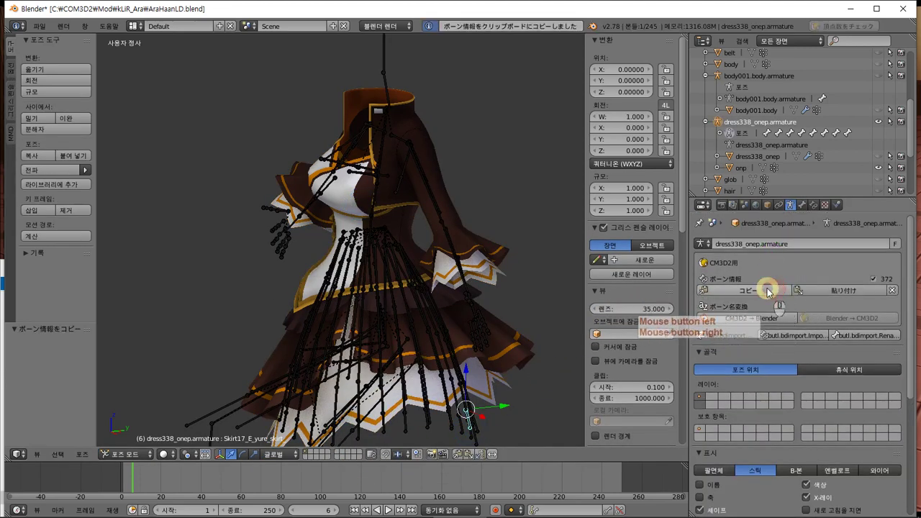
# Select the onp dress mesh and paste the copied CM3D2 bone information into its object properties.
pyautogui.rightClick(409, 118)
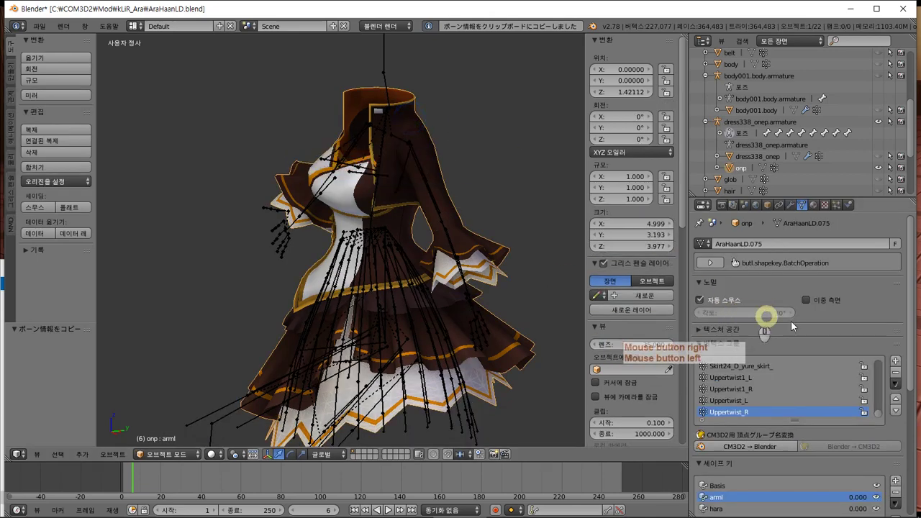
pyautogui.scroll(-3, 820, 328)
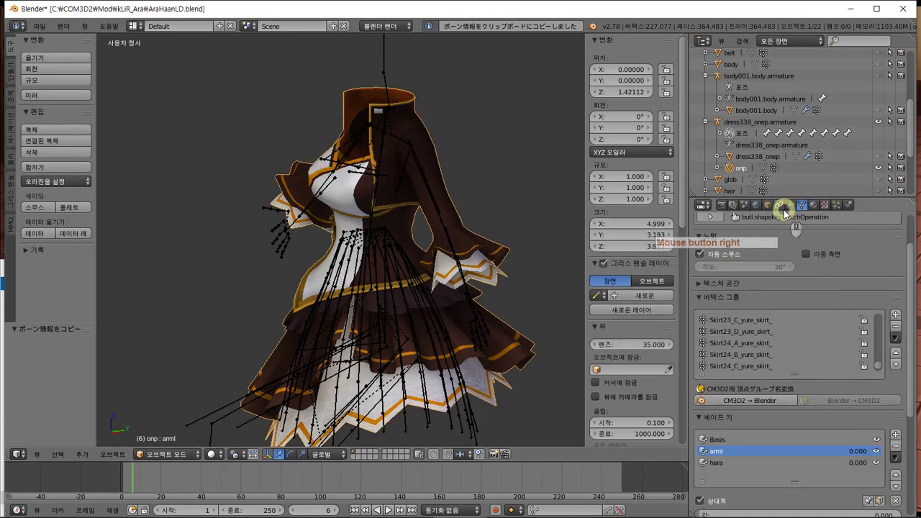
pyautogui.click(767, 206)
pyautogui.click(818, 272)
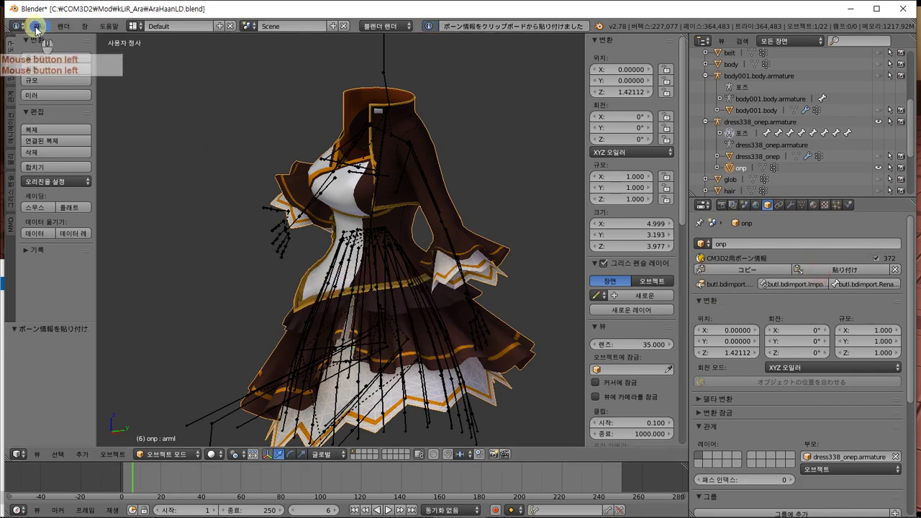
# Copy the base name AraHaanLD-onep from the menu file in the kLiR_Ara folder and rename the onp object with it in Blender.
pyautogui.hotkey('alt', 'Tab')
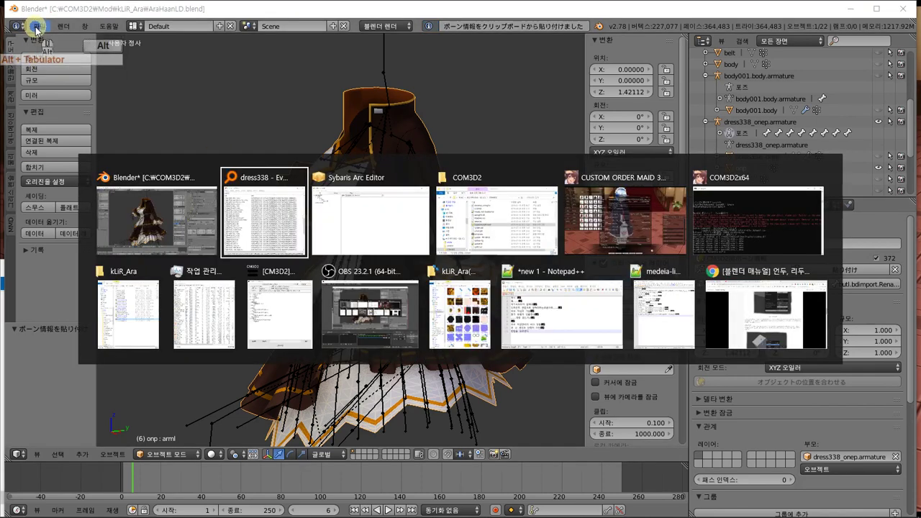
pyautogui.keyDown('alt'); pyautogui.click(140, 317); pyautogui.keyUp('alt')
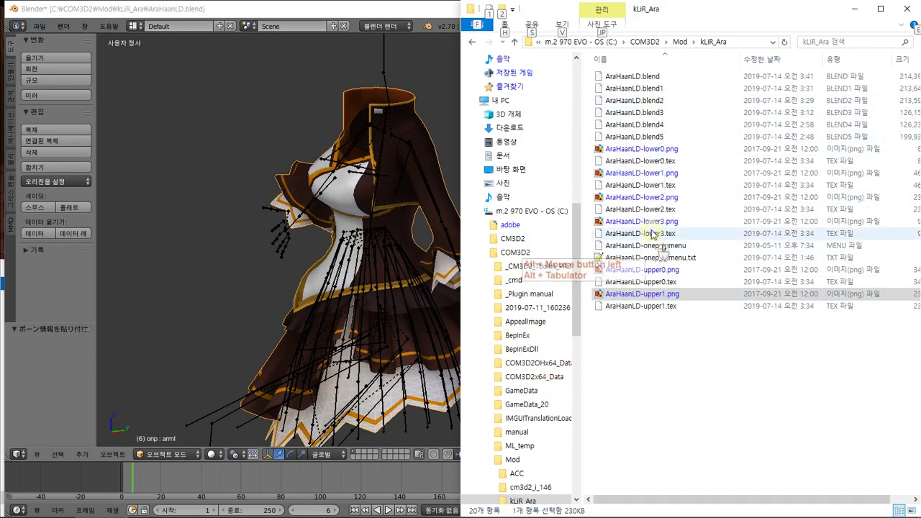
pyautogui.click(650, 246)
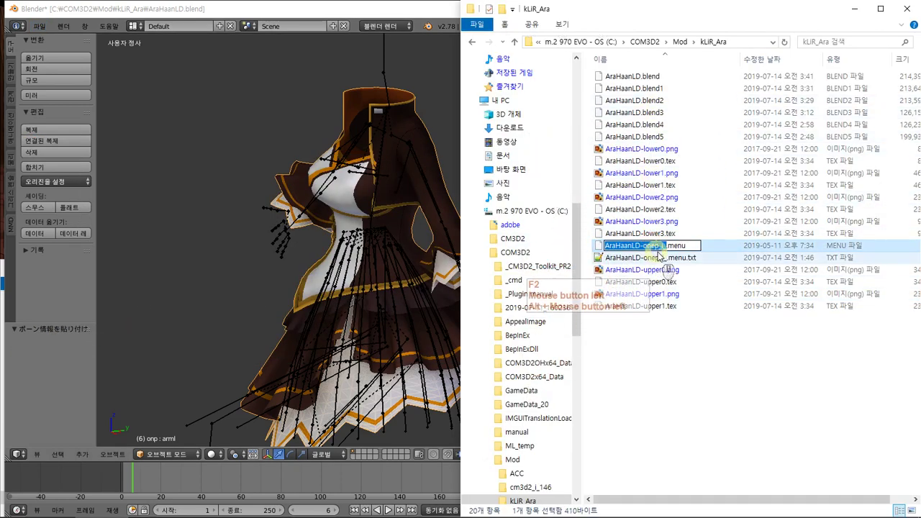
pyautogui.click(659, 245)
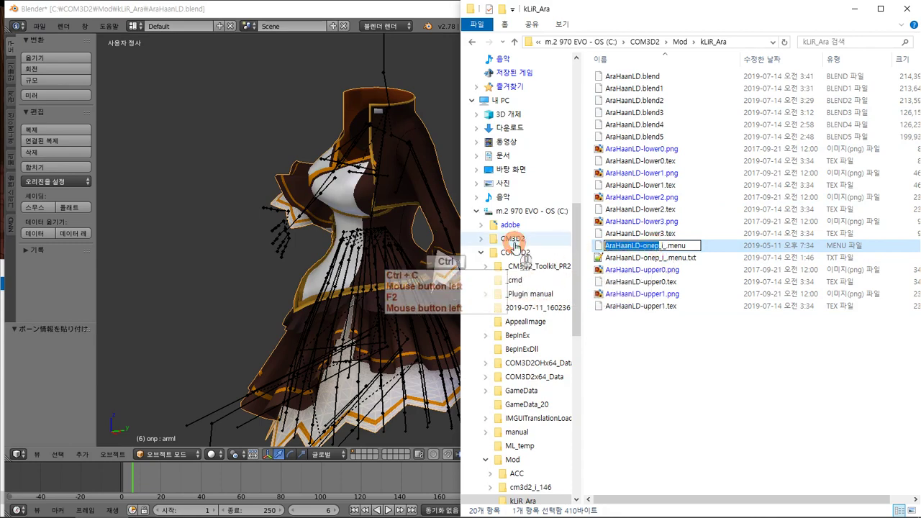
pyautogui.hotkey('alt', 'Tab')
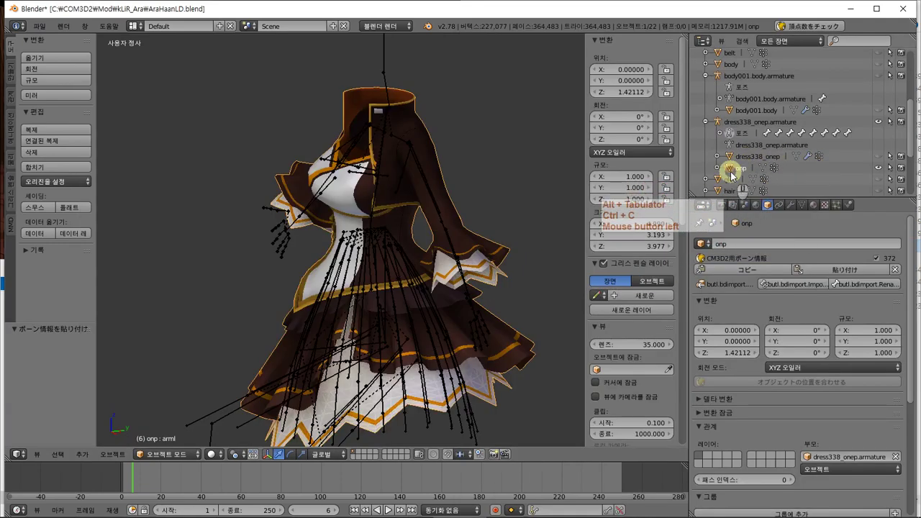
pyautogui.hotkey('ctrl', 'v')
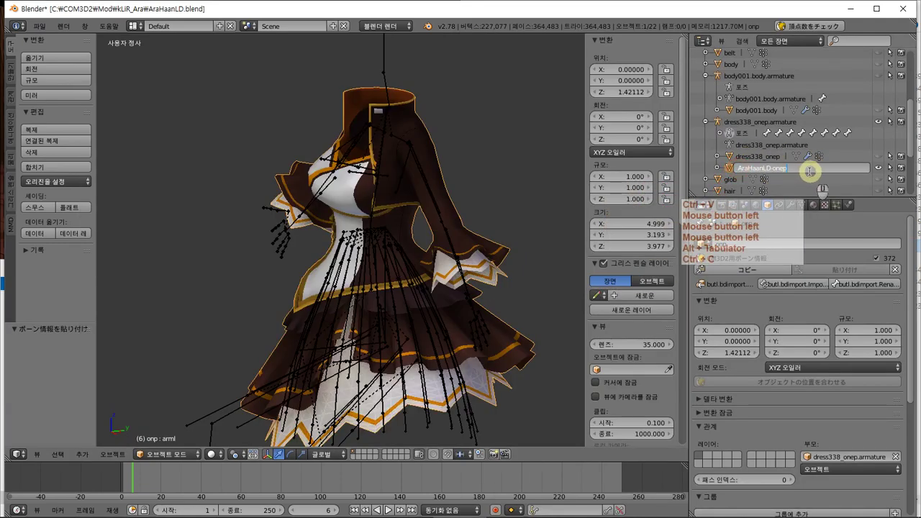
pyautogui.click(755, 158)
pyautogui.click(753, 167)
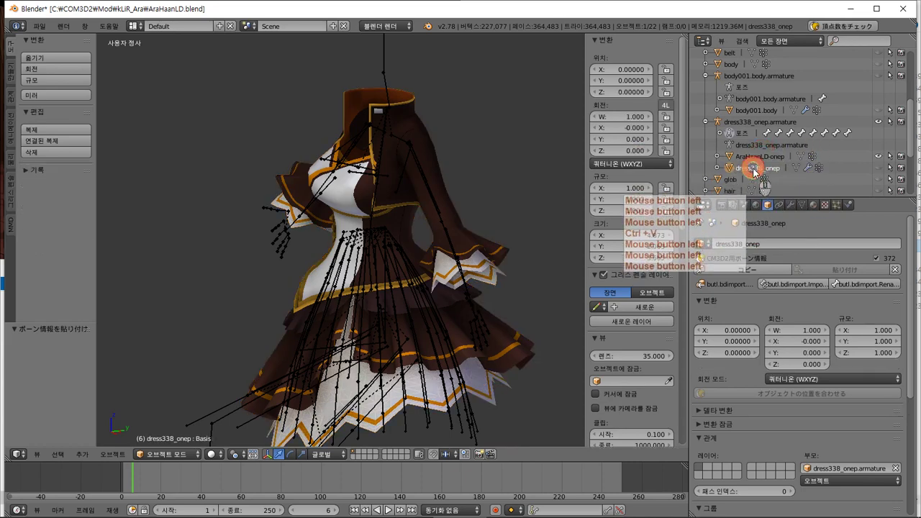
# Export the AraHaanLD-onep mesh as the CM3D2 model AraHaanLD-onep.model into C:\COM3D2\Mod\kLiR_Ara.
pyautogui.click(754, 158)
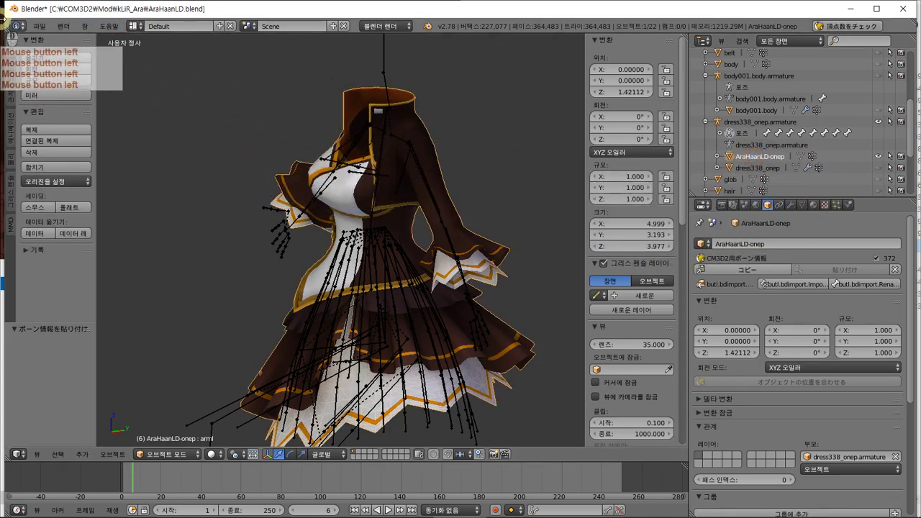
pyautogui.click(39, 26)
pyautogui.moveTo(79, 245)
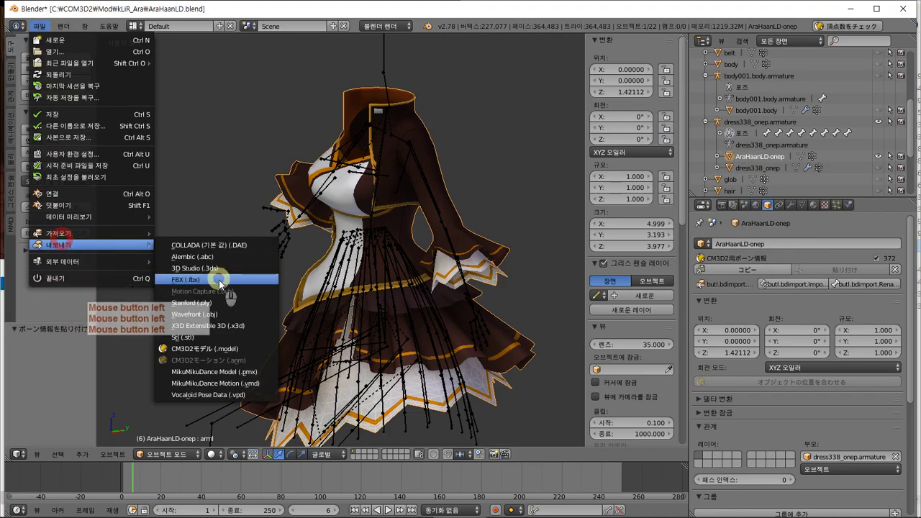
pyautogui.click(249, 348)
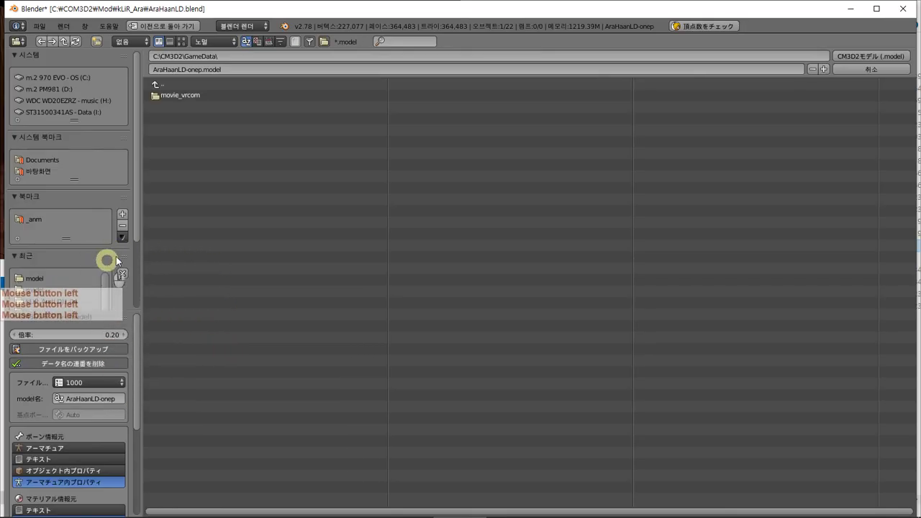
pyautogui.scroll(-2, 70, 280)
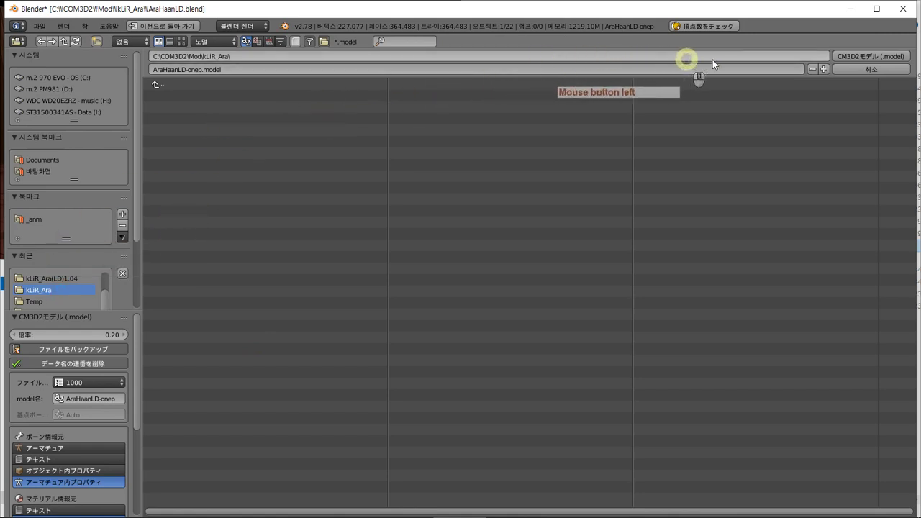
pyautogui.click(878, 57)
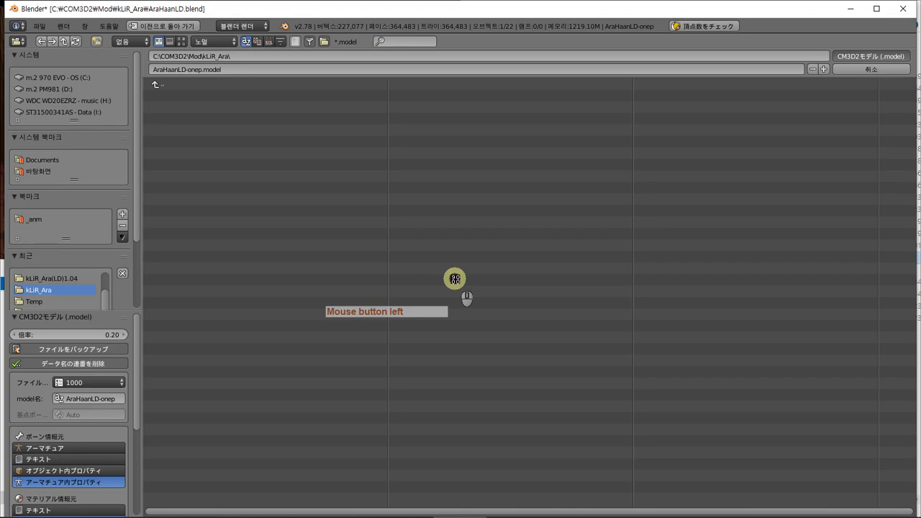
# Switch to File Explorer and open the AraHaanLD-onep_i_ menu file with [CM3D2]menu編集.exe from the _CM3D2_Toolkit_PR2 folder.
pyautogui.hotkey('alt', 'Tab')
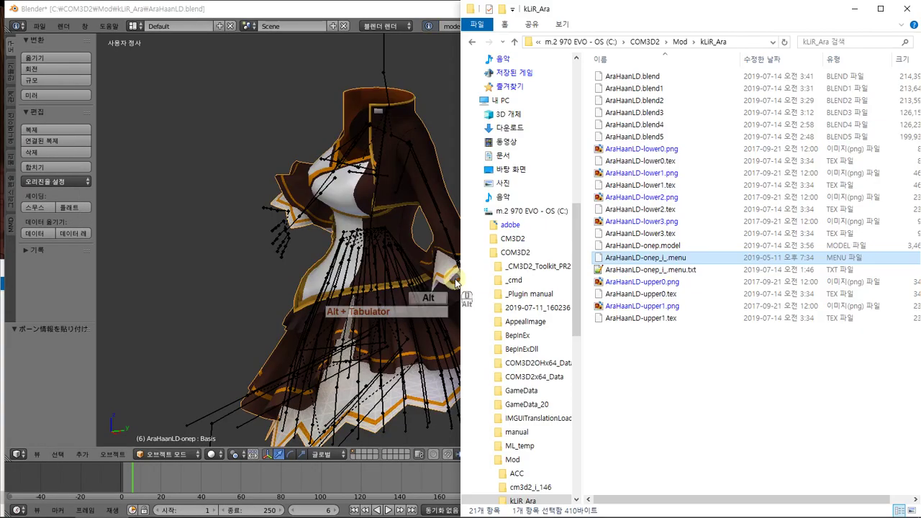
pyautogui.click(727, 367)
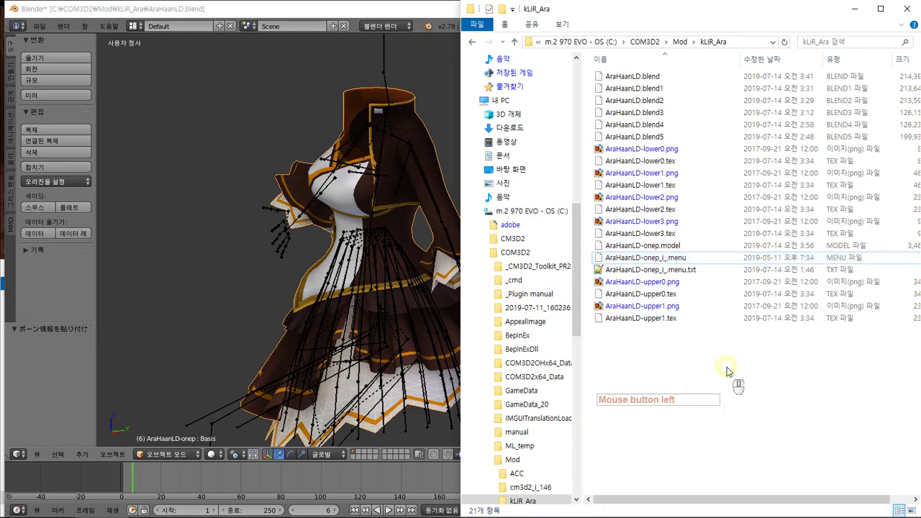
pyautogui.hotkey('alt', 'Tab')
pyautogui.keyDown('alt'); pyautogui.click(687, 487); pyautogui.keyUp('alt')
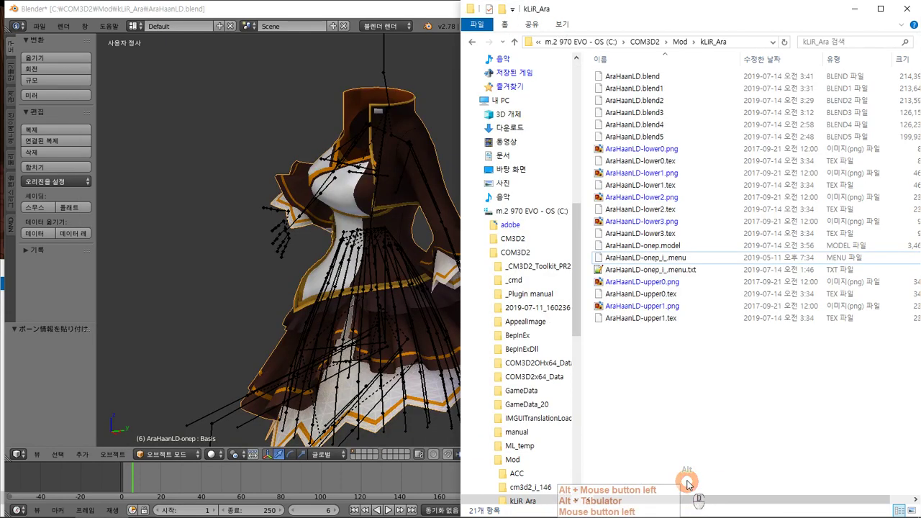
pyautogui.click(670, 269)
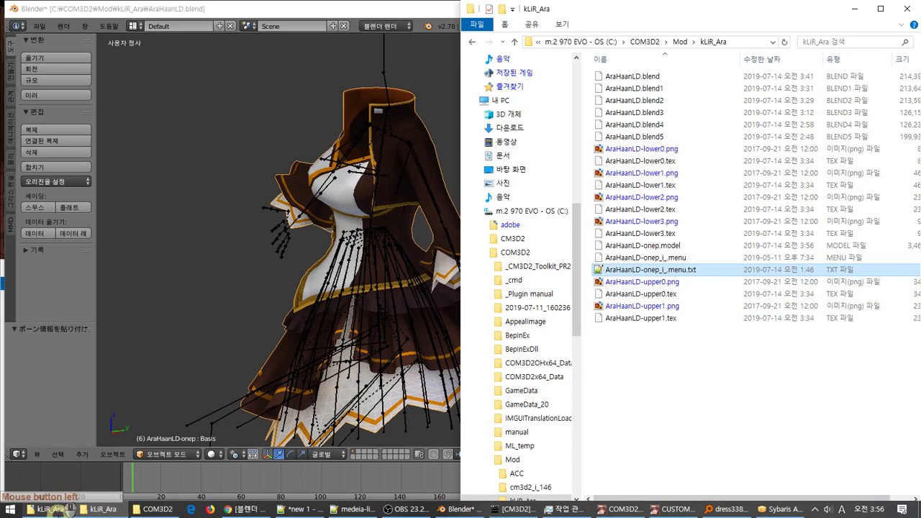
pyautogui.moveTo(66, 508); pyautogui.dragTo(99, 423)
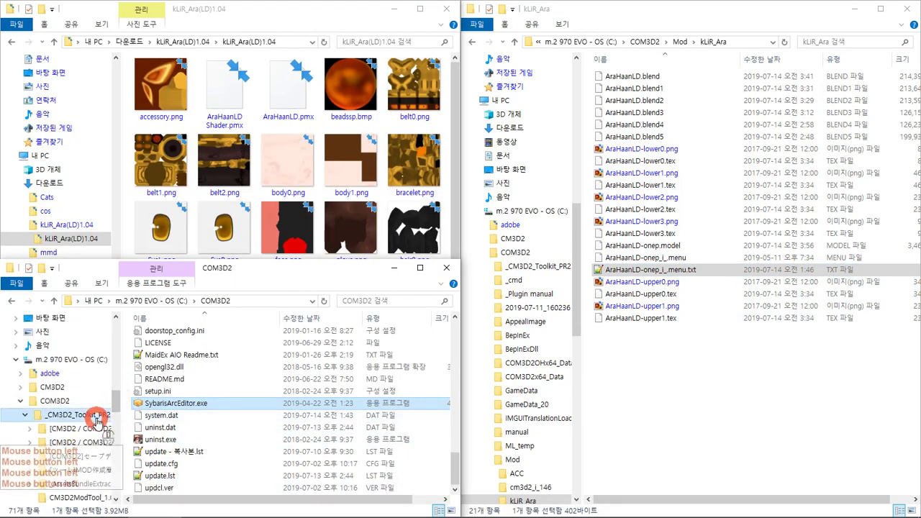
pyautogui.click(97, 418)
pyautogui.moveTo(673, 256); pyautogui.dragTo(339, 464)
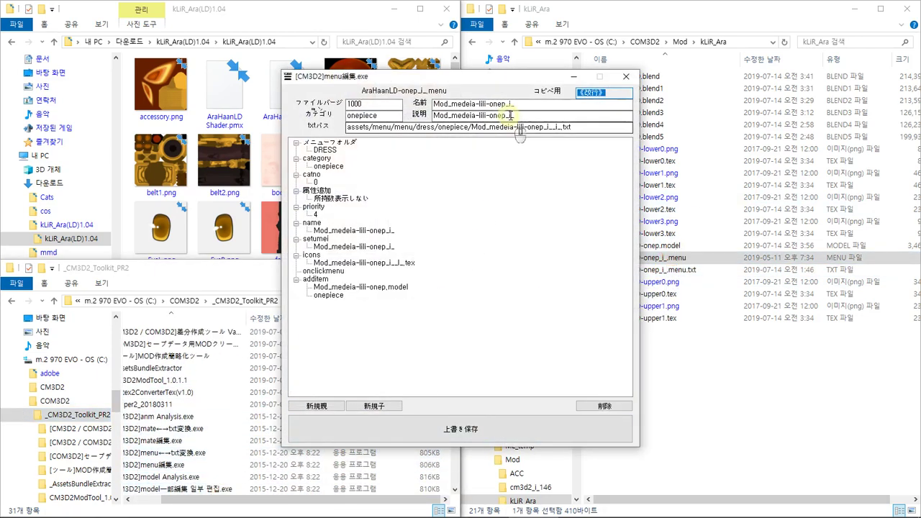
# Switch to the Custom Order Maid 3D game and review the Export Menu settings of dress338_onep_i_.
pyautogui.click(673, 308)
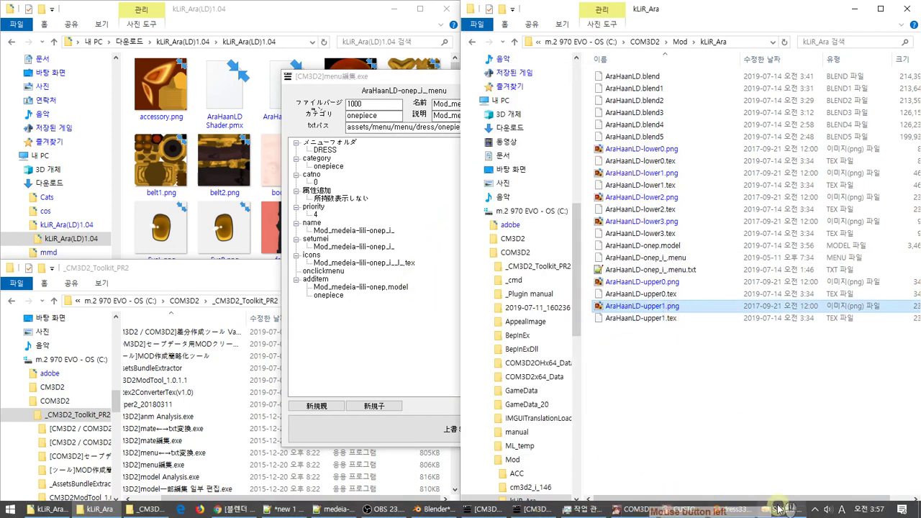
pyautogui.click(665, 509)
pyautogui.hotkey('alt', 'Tab')
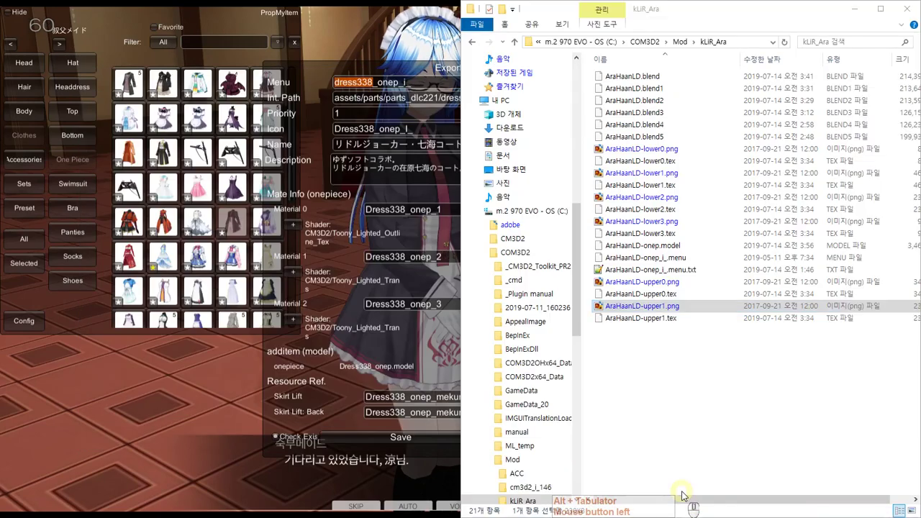
pyautogui.click(696, 509)
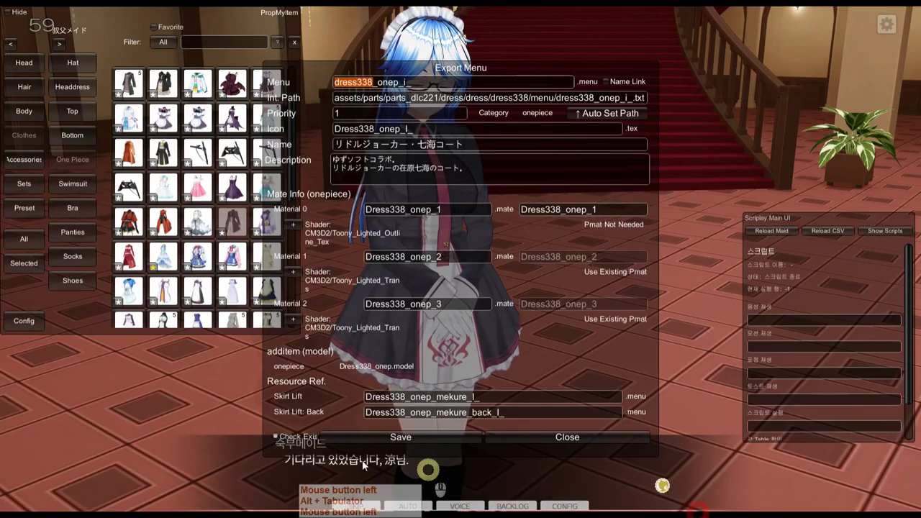
# Switch back to Blender, turn the timeline area into a UV/Image Editor, and enlarge it to show the Render Result.
pyautogui.hotkey('alt', 'Tab')
pyautogui.keyDown('alt'); pyautogui.click(183, 271); pyautogui.keyUp('alt')
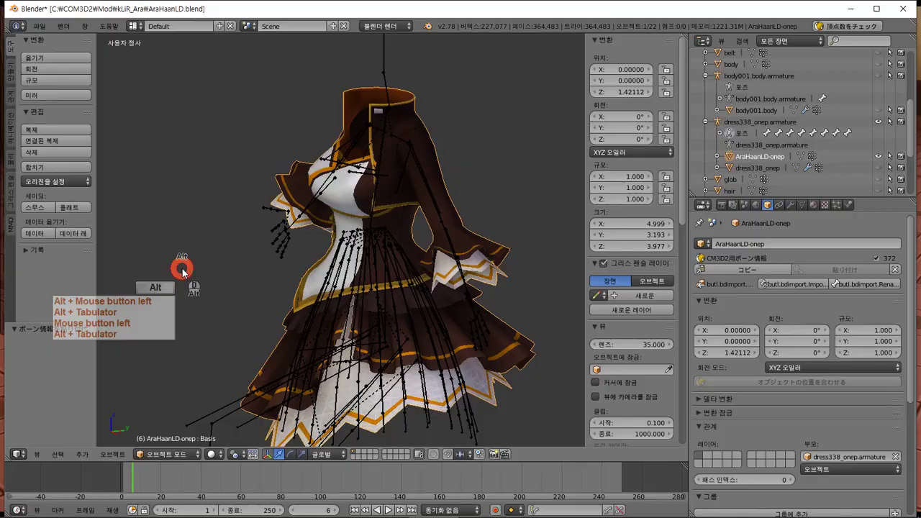
pyautogui.click(18, 509)
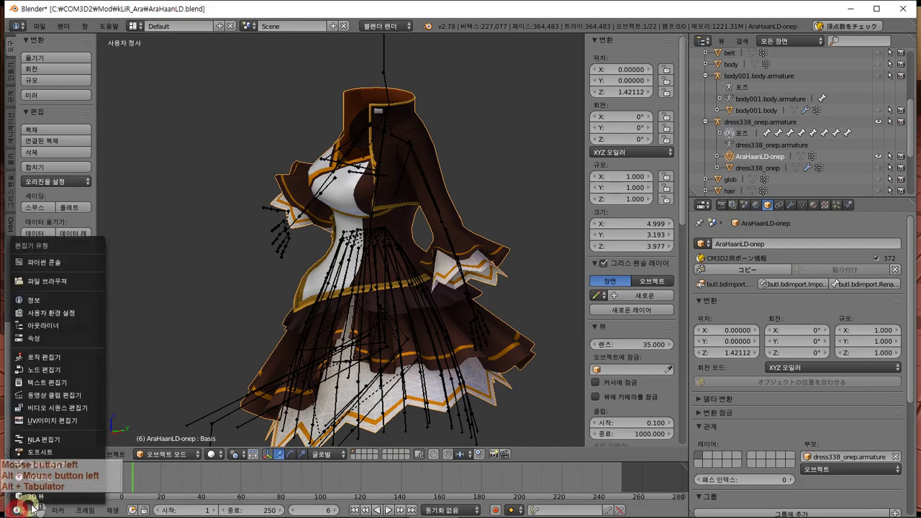
pyautogui.click(79, 419)
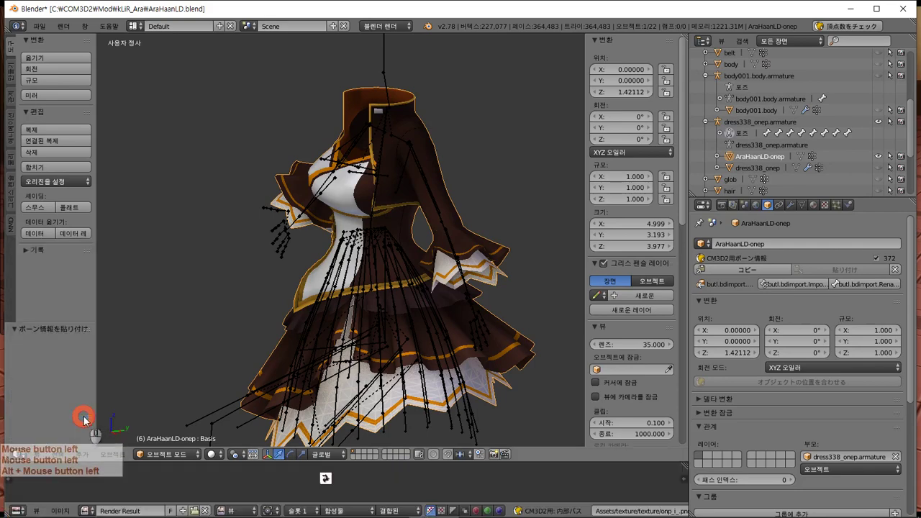
pyautogui.moveTo(369, 461); pyautogui.dragTo(366, 394)
pyautogui.scroll(5, 337, 450)
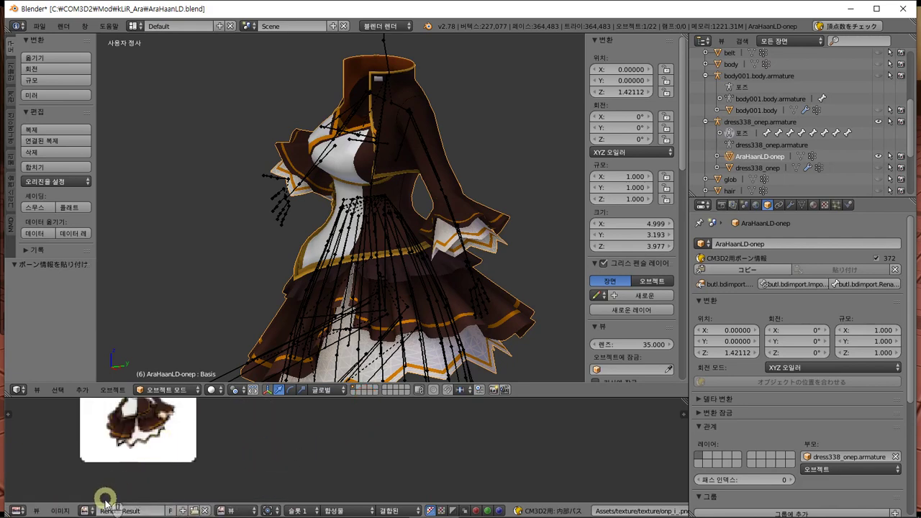
# Save the Render Result as untitled.png in the C:\COM3D2\Mod\kLiR_Ara folder.
pyautogui.click(60, 511)
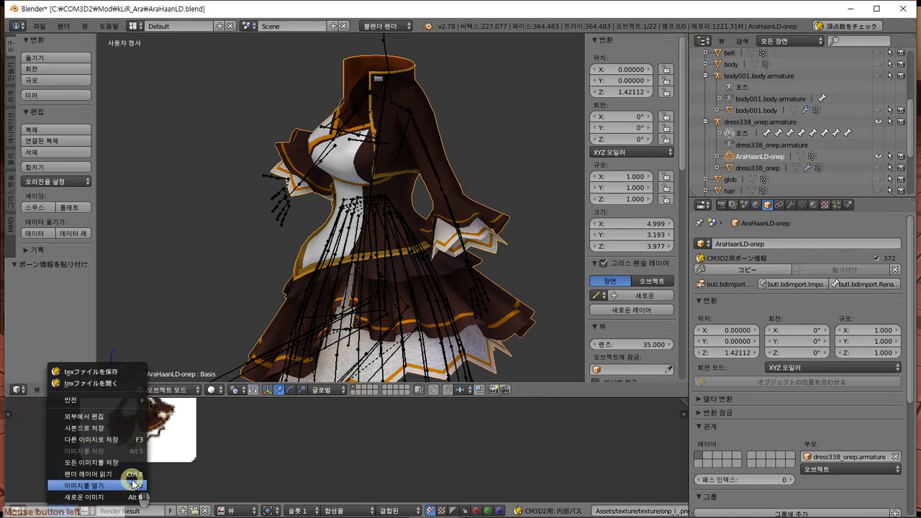
pyautogui.click(117, 441)
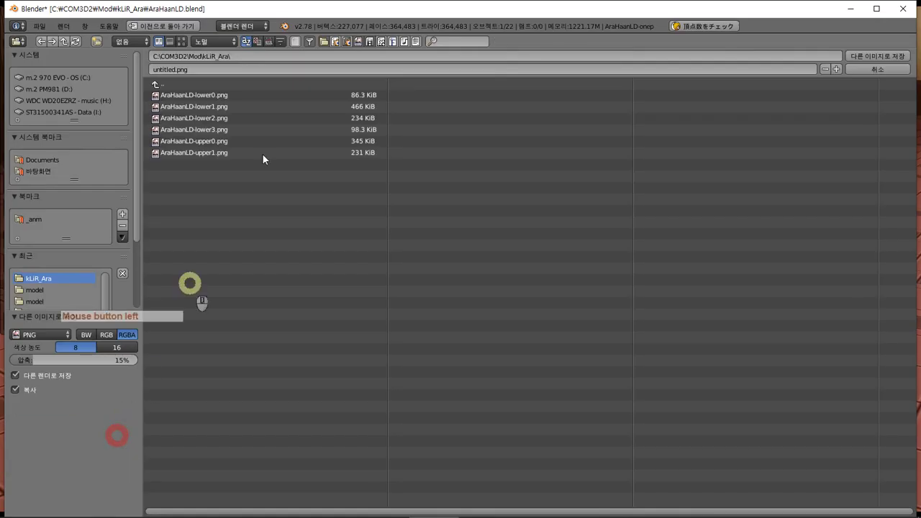
pyautogui.click(885, 61)
# Switch to the kLiR_Ara folder in File Explorer and rename untitled.png to AraHaanLD-onep_i_.png, reusing the menu file's name.
pyautogui.hotkey('alt', 'Tab')
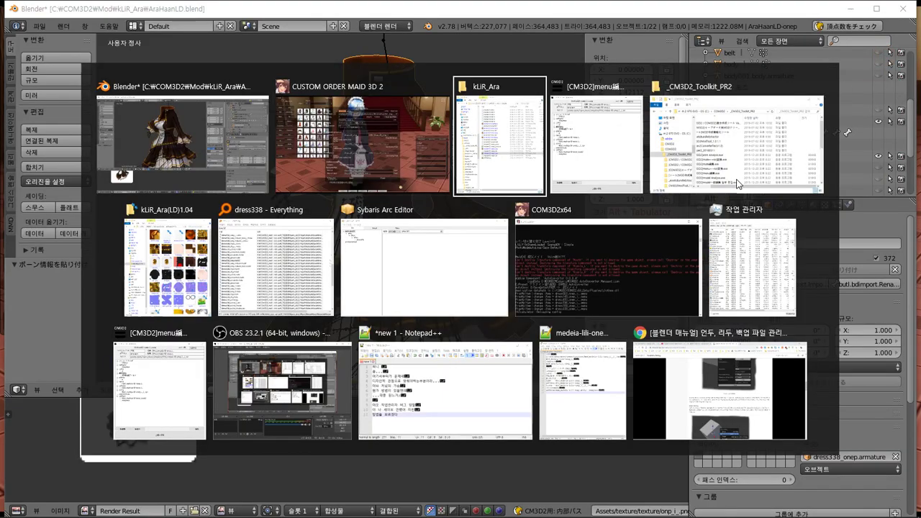
pyautogui.click(676, 309)
pyautogui.click(693, 257)
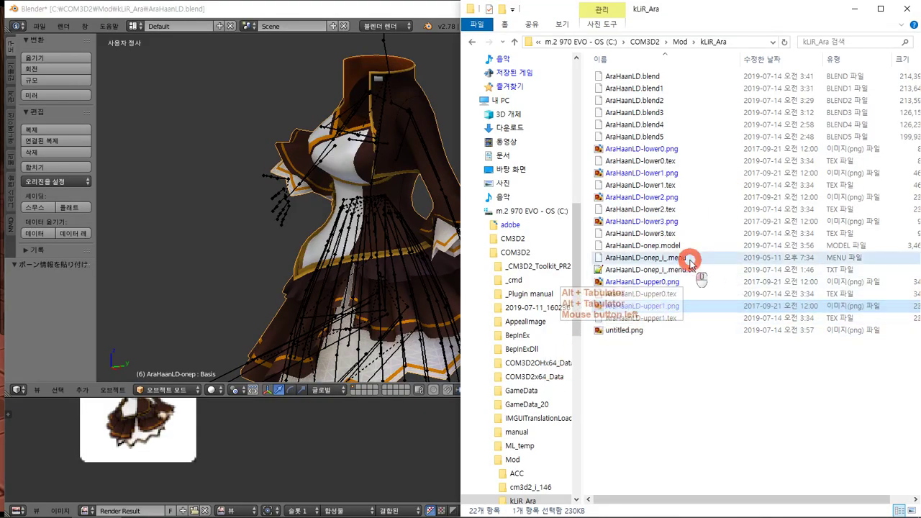
pyautogui.press('F2')
pyautogui.click(652, 330)
pyautogui.press('F2')
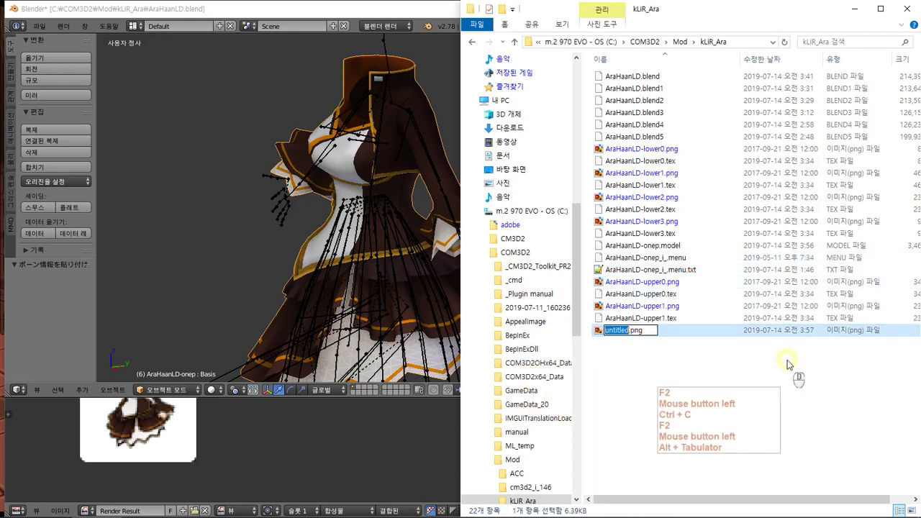
pyautogui.click(788, 362)
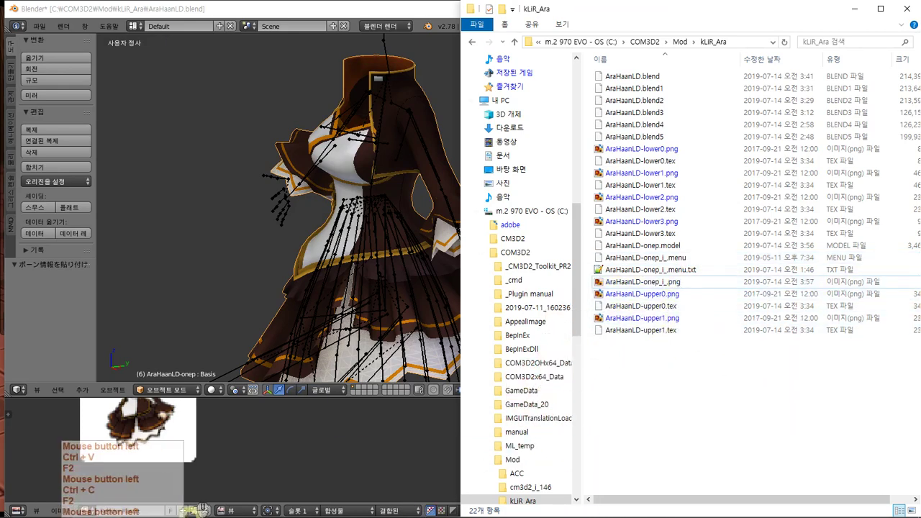
# Convert AraHaanLD-onep_i_.png to a tex file with [CM3D2]tex←→png変換.exe from the _CM3D2_Toolkit_PR2 folder.
pyautogui.click(147, 509)
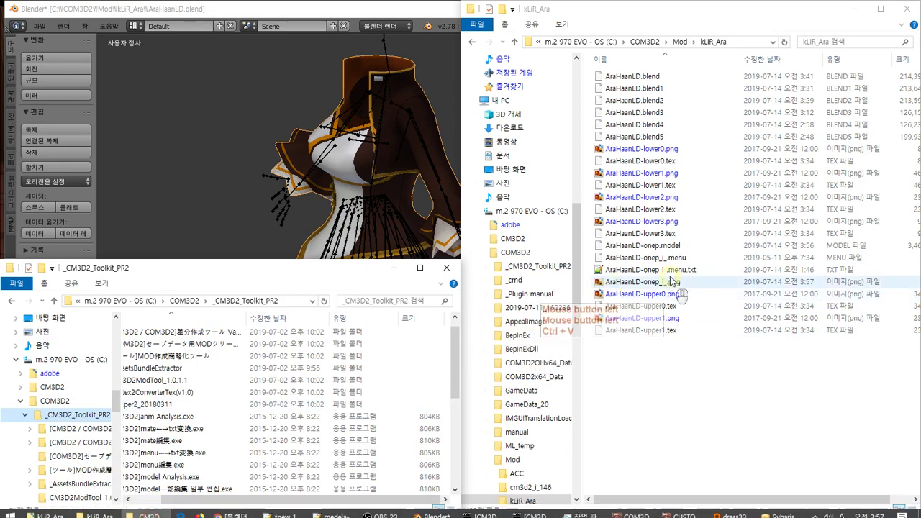
pyautogui.moveTo(648, 282); pyautogui.dragTo(314, 355)
pyautogui.click(348, 282)
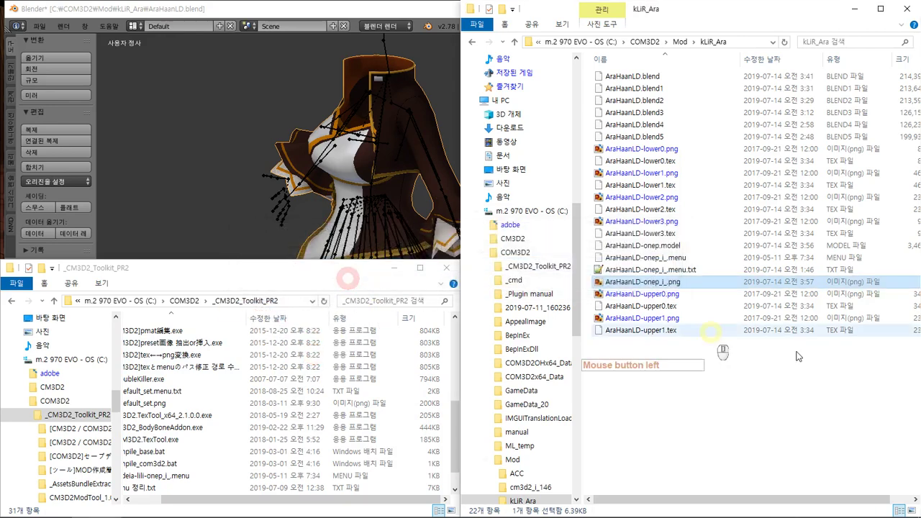
# Copy the icon's file name, enlarge the toolkit folder window, and open medeia-lili-onep_i_.menu with [CM3D2]menu編集.exe.
pyautogui.press('F2')
pyautogui.hotkey('ctrl', 'c')
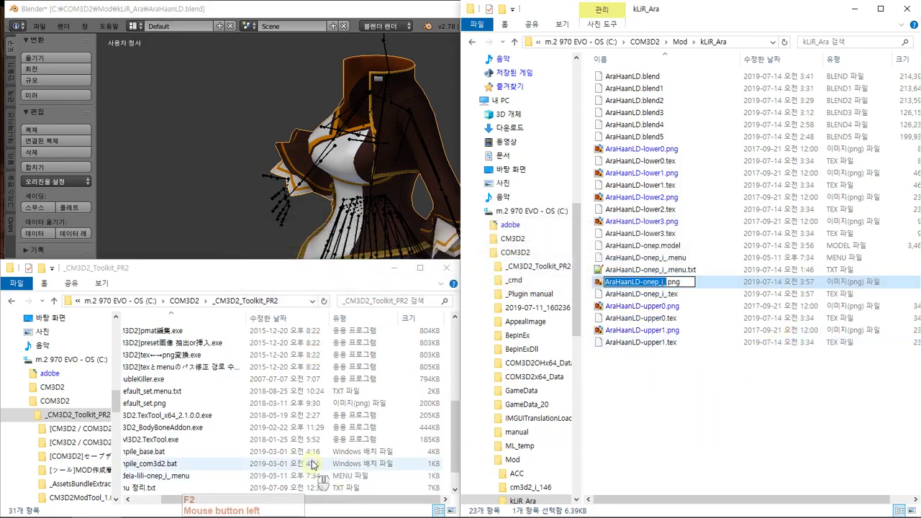
pyautogui.click(168, 476)
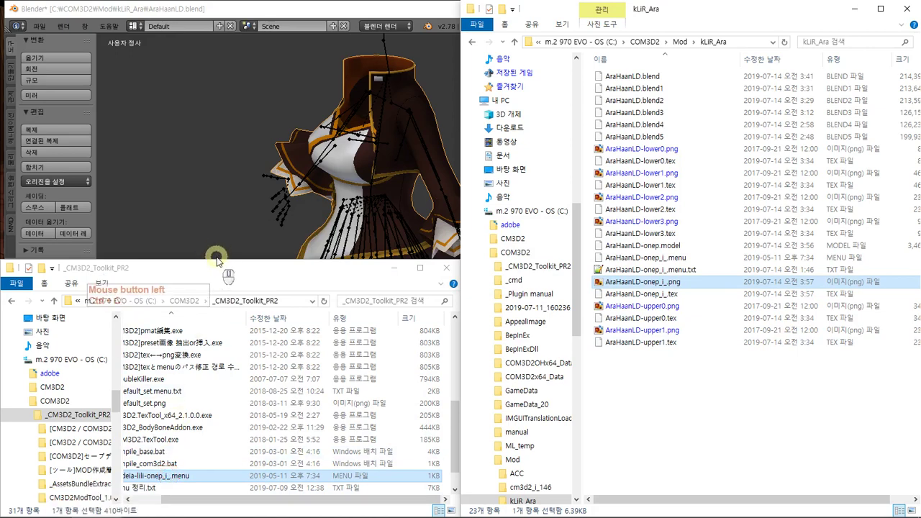
pyautogui.moveTo(213, 260); pyautogui.dragTo(317, 132)
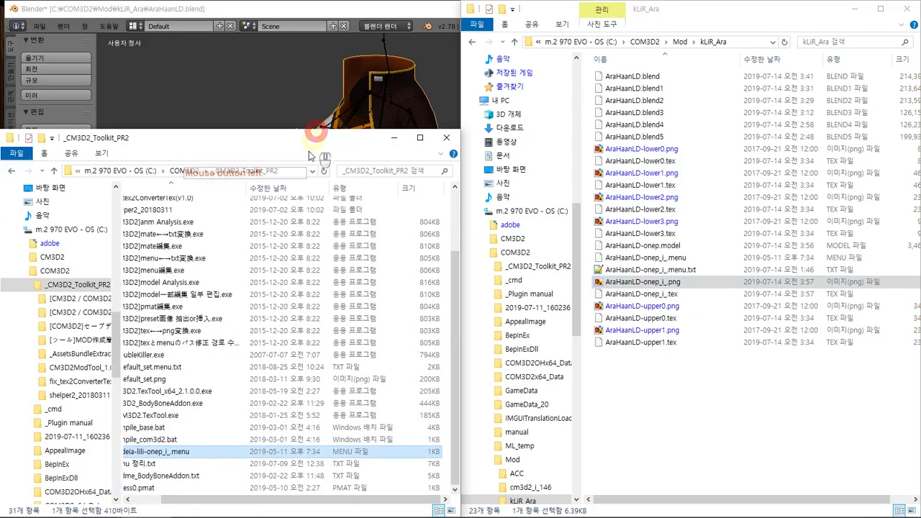
pyautogui.moveTo(167, 451); pyautogui.dragTo(223, 270)
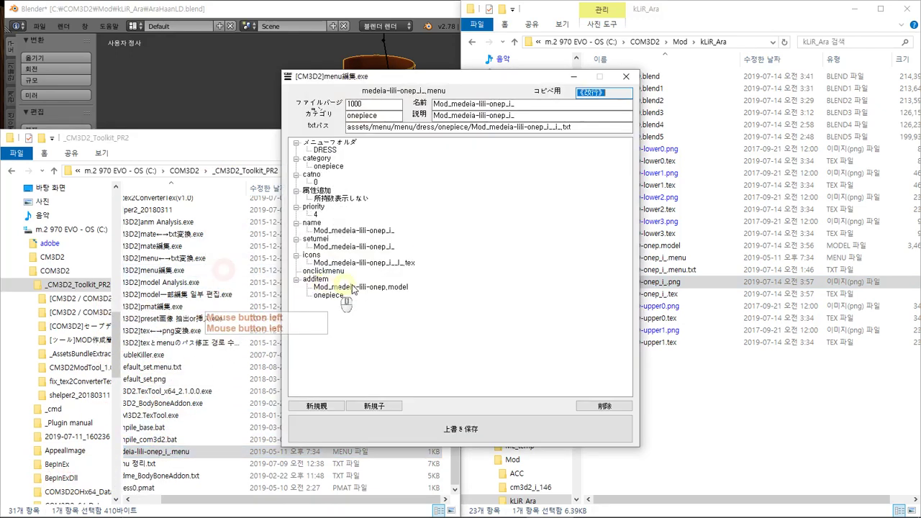
# Remove the extra _I_ part from the icons texture name in medeia-lili-onep_i_.menu, overwrite the file, and close the editor.
pyautogui.click(399, 265)
pyautogui.press('F2')
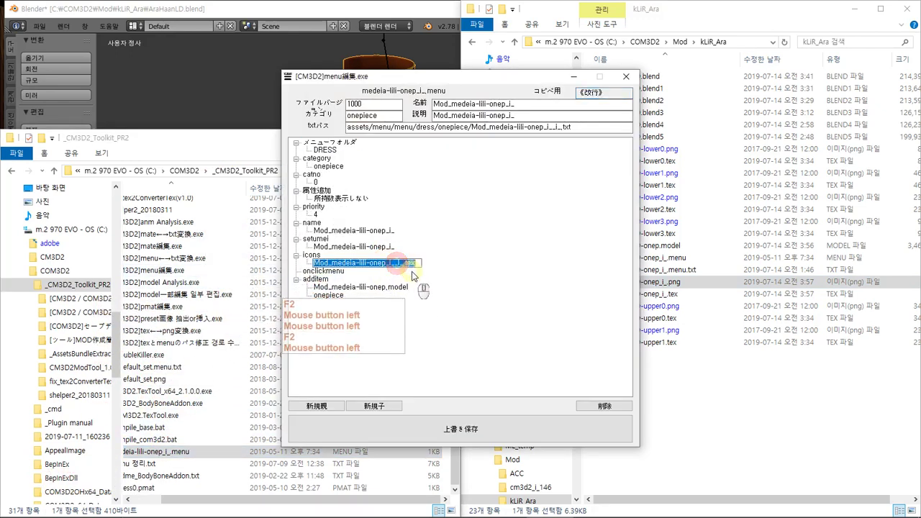
pyautogui.click(405, 269)
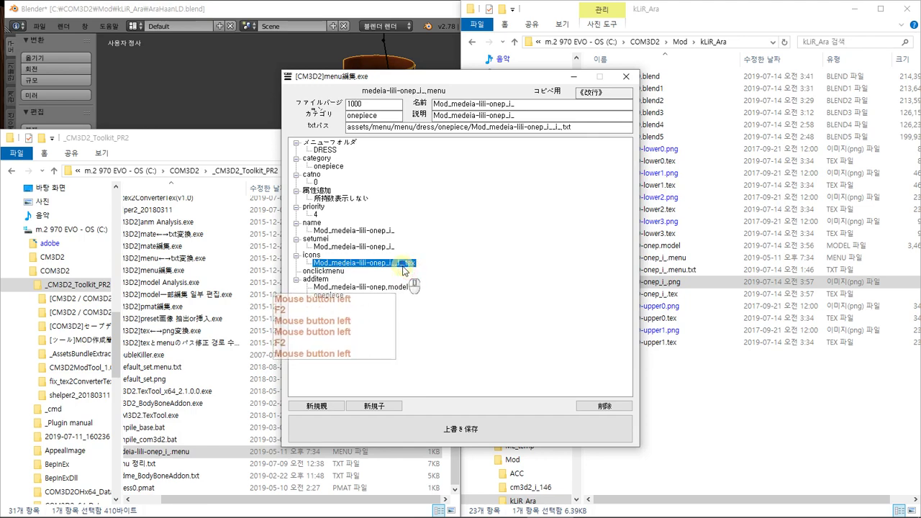
pyautogui.click(398, 265)
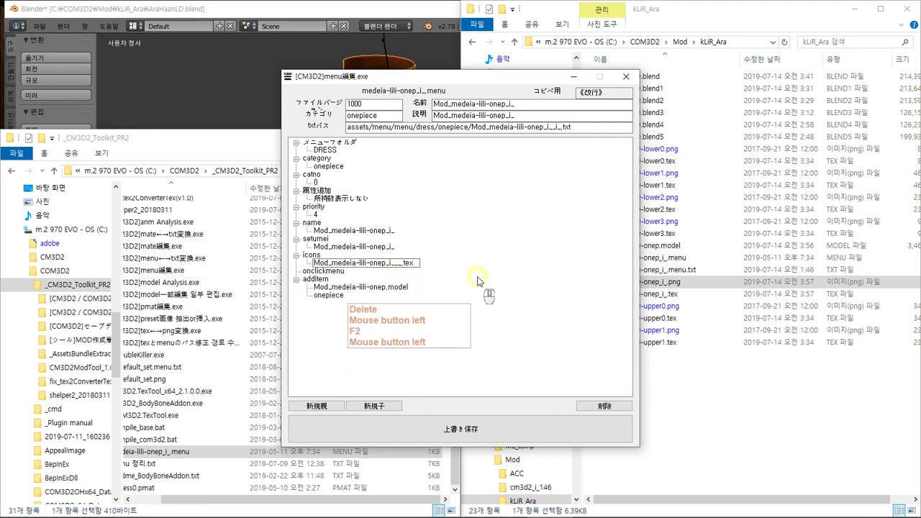
pyautogui.click(480, 365)
pyautogui.click(468, 427)
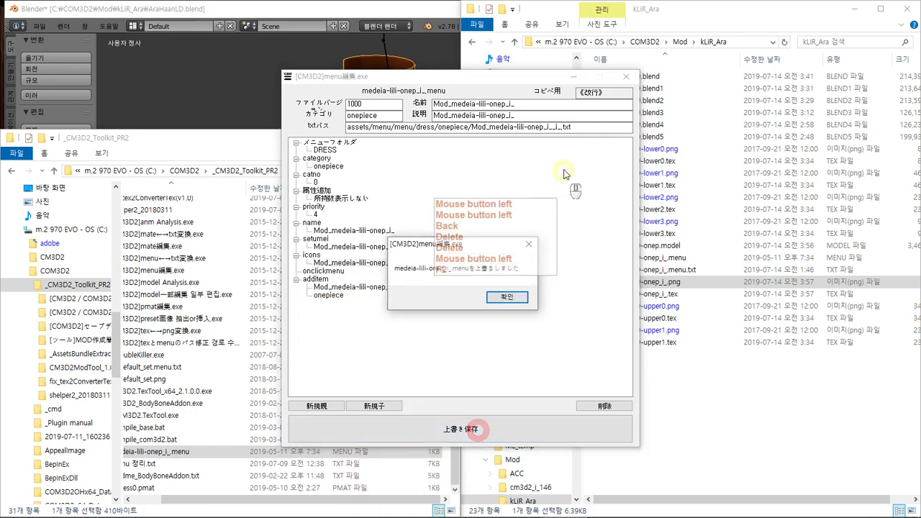
pyautogui.press('Return')
pyautogui.click(625, 76)
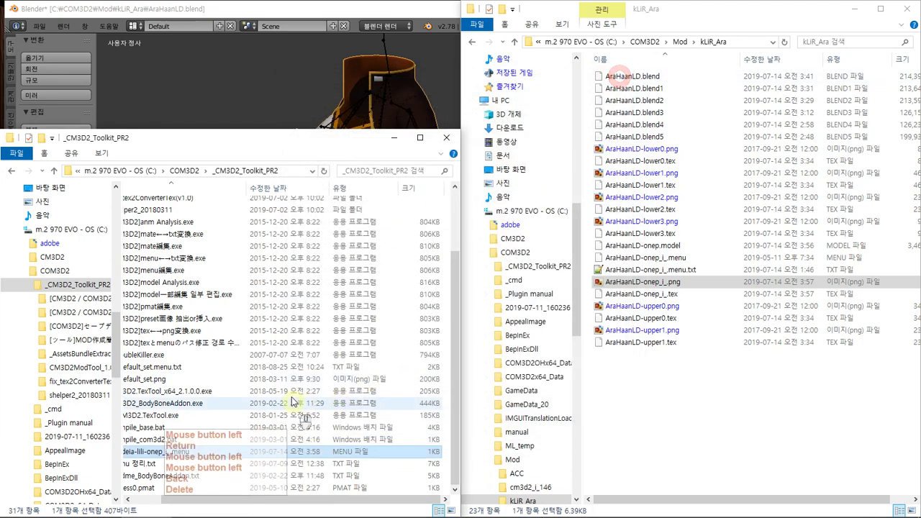
# Open AraHaanLD-onep_i_.menu from the kLiR_Ara folder in [CM3D2]menu編集.exe, check its entries, and close it.
pyautogui.click(671, 282)
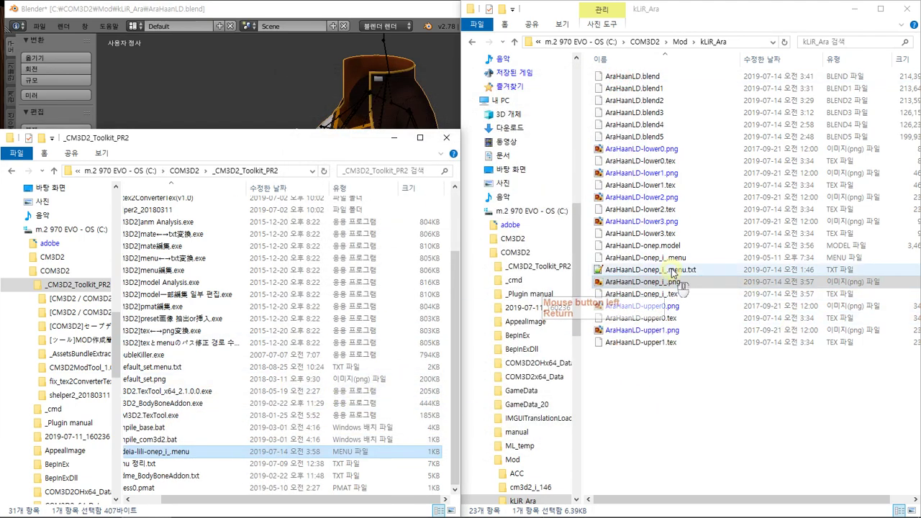
pyautogui.moveTo(666, 257); pyautogui.dragTo(313, 262)
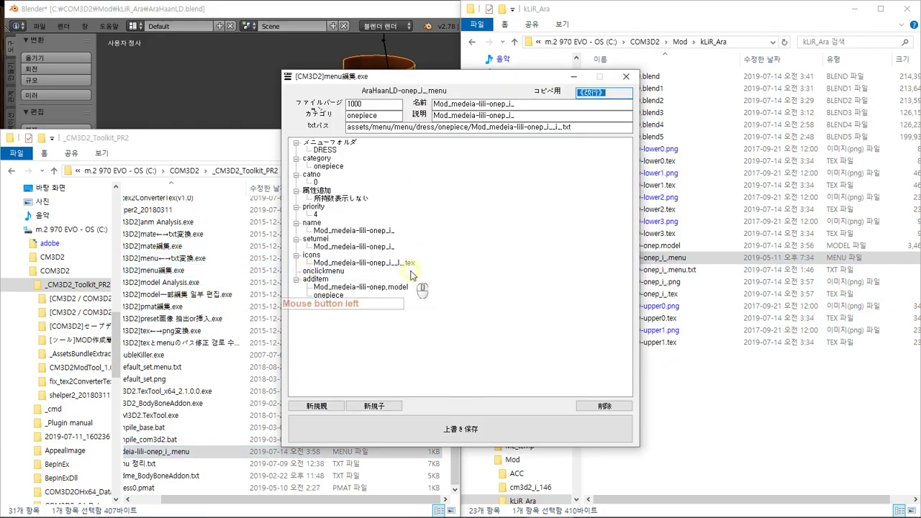
pyautogui.press('Escape')
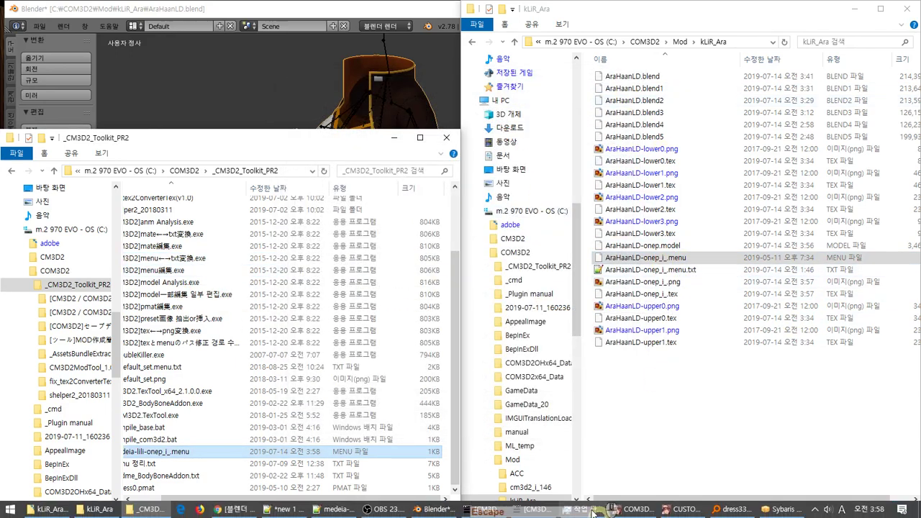
# Switch to Notepad++ and discard the no longer existing medeia-lili-onep_i_.menu.txt from the editor.
pyautogui.click(316, 510)
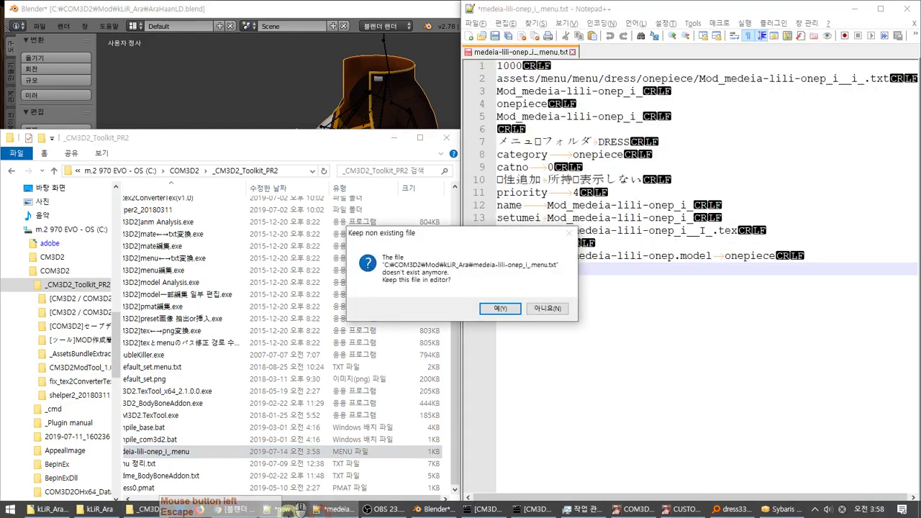
pyautogui.click(500, 308)
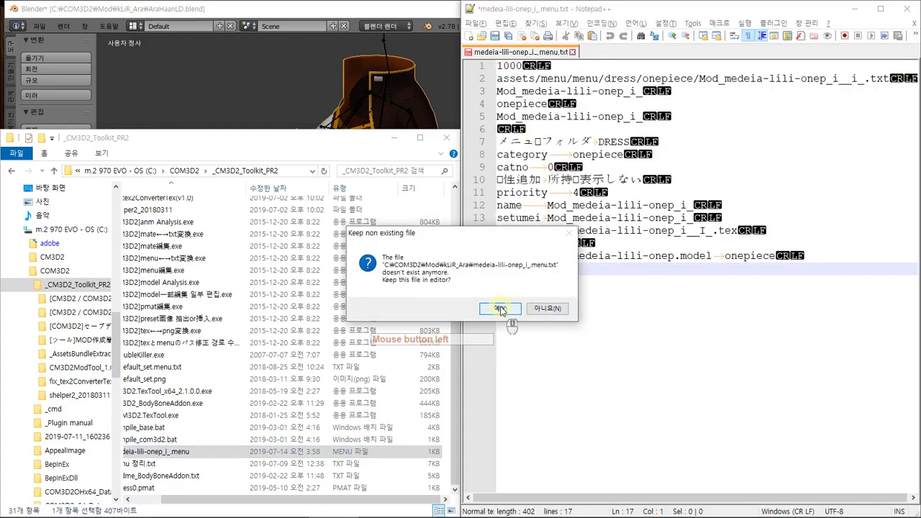
pyautogui.click(546, 309)
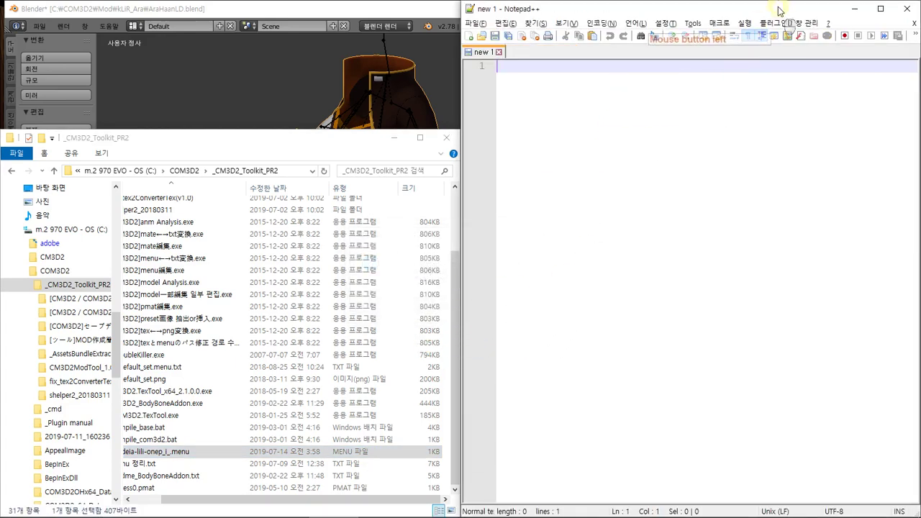
# Arrange the kLiR_Ara folder window above a shortened Notepad++ window so both are accessible.
pyautogui.moveTo(779, 11); pyautogui.dragTo(920, 517)
pyautogui.click(684, 11)
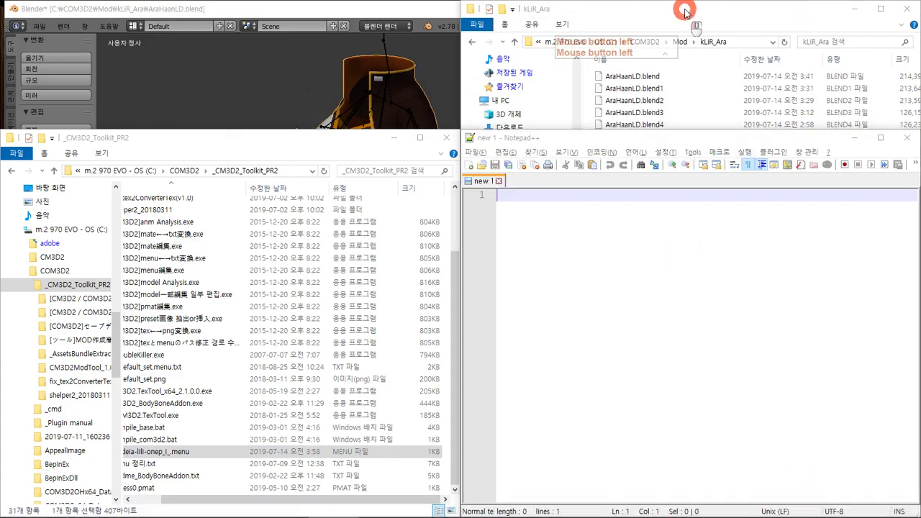
pyautogui.moveTo(684, 12); pyautogui.dragTo(920, 5)
pyautogui.click(715, 261)
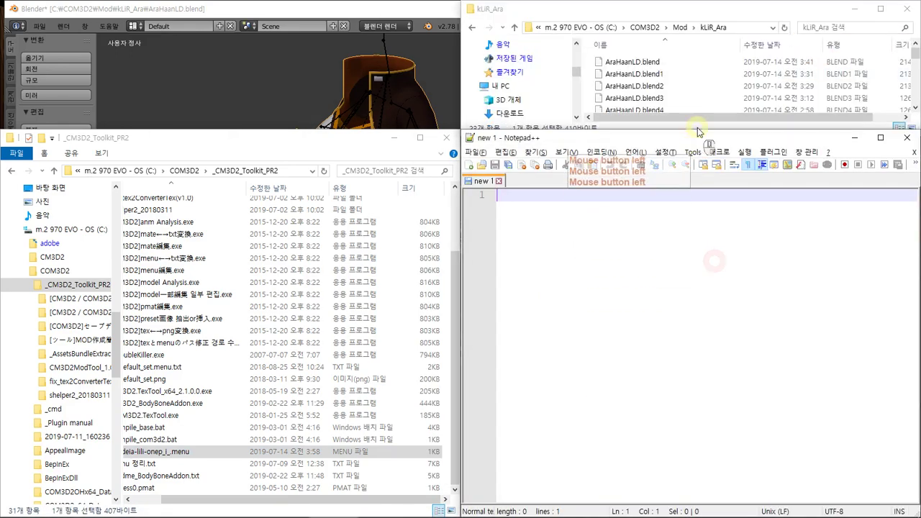
pyautogui.moveTo(698, 130); pyautogui.dragTo(698, 173)
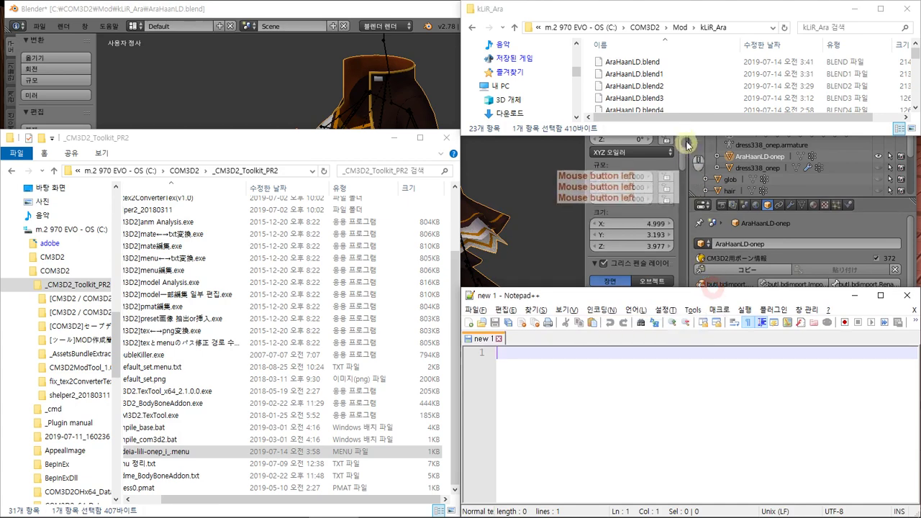
pyautogui.moveTo(687, 132); pyautogui.dragTo(698, 277)
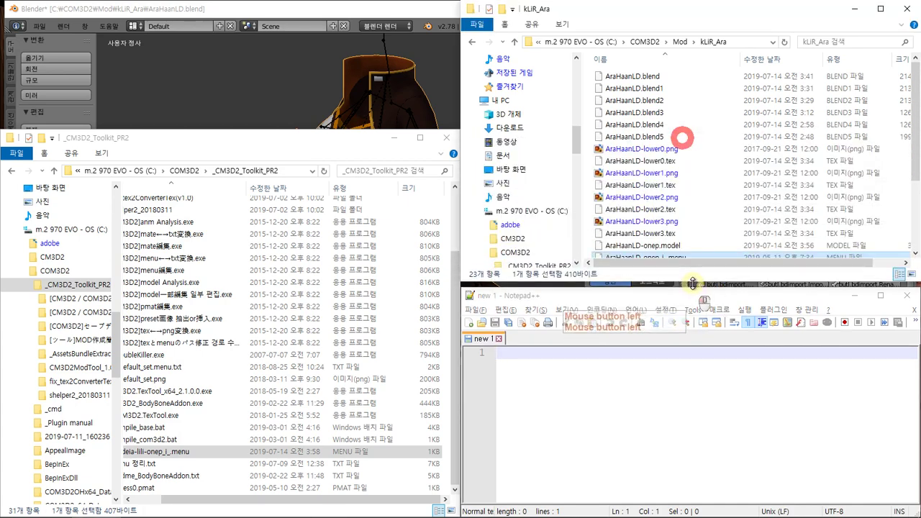
# Open AraHaanLD-onep_i_.menu.txt from the kLiR_Ara folder in Notepad++ and enlarge the editor window to half the screen.
pyautogui.scroll(-3, 681, 202)
pyautogui.moveTo(680, 184); pyautogui.dragTo(679, 432)
pyautogui.moveTo(679, 295); pyautogui.dragTo(920, 231)
pyautogui.click(773, 299)
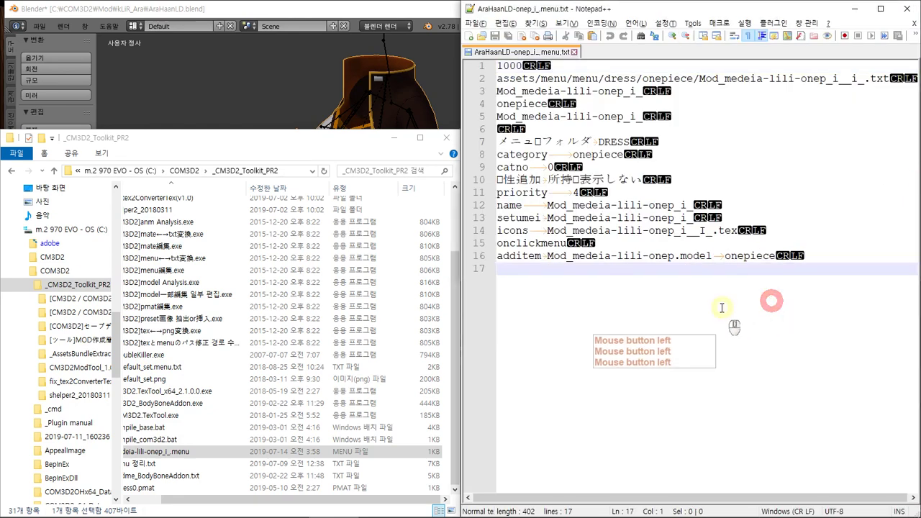
# Select Mod_medeia-lili in the name line of AraHaanLD-onep_i_.menu.txt and open the Find dialog with it as the search text.
pyautogui.doubleClick(630, 206)
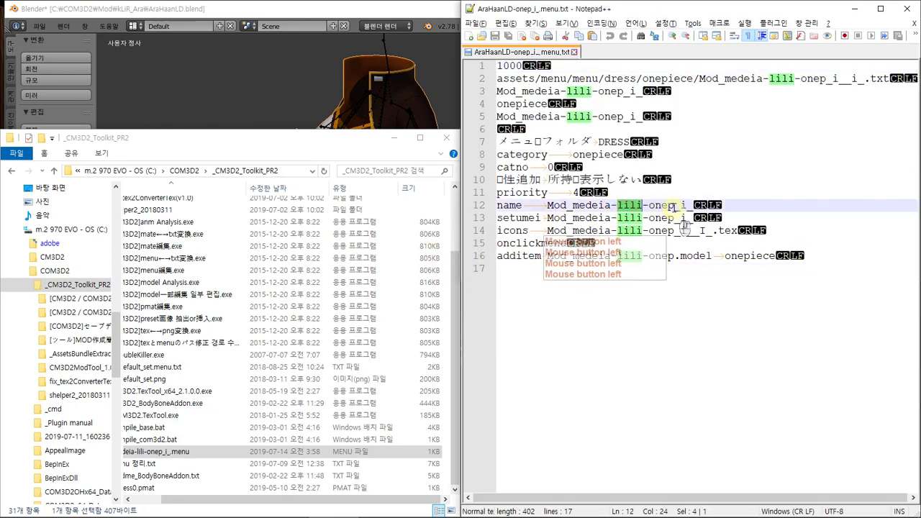
pyautogui.click(647, 192)
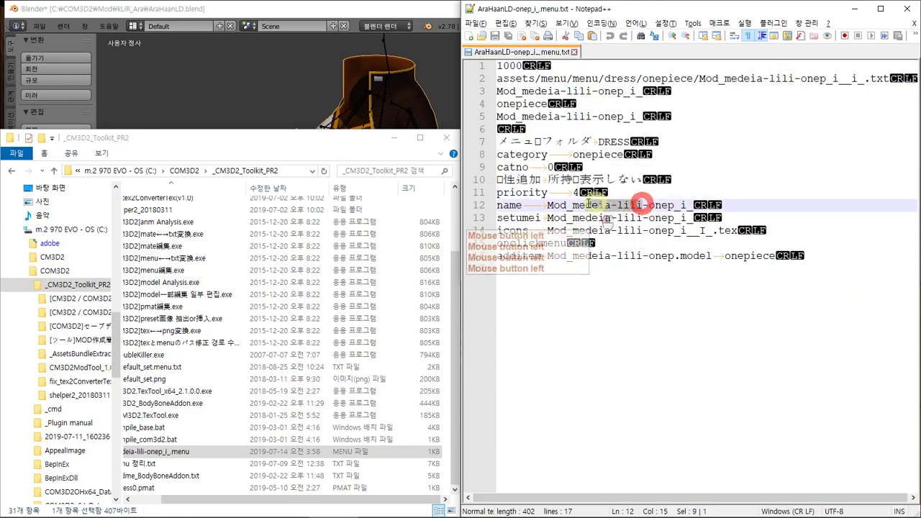
pyautogui.moveTo(643, 205); pyautogui.dragTo(547, 205)
pyautogui.hotkey('ctrl', 'f')
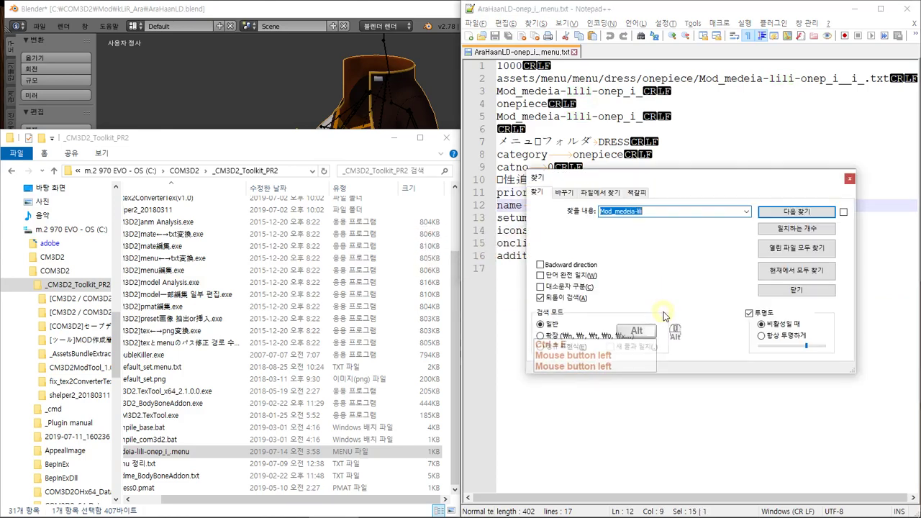
# Switch to the kLiR_Ara folder and copy the AraHaanLD part of the AraHaanLD-onep.model file name.
pyautogui.hotkey('alt', 'Tab')
pyautogui.hotkey('alt', 'Tab')
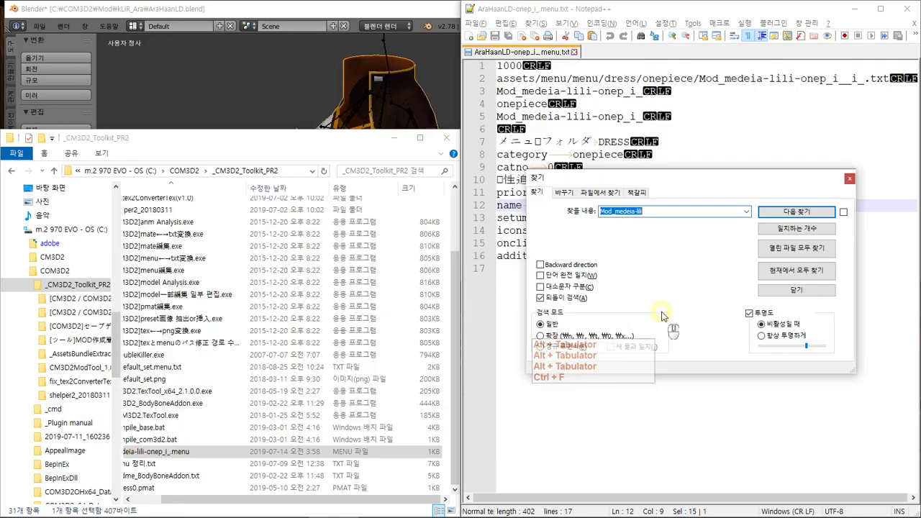
pyautogui.hotkey('alt', 'Tab')
pyautogui.keyDown('alt'); pyautogui.click(458, 173); pyautogui.keyUp('alt')
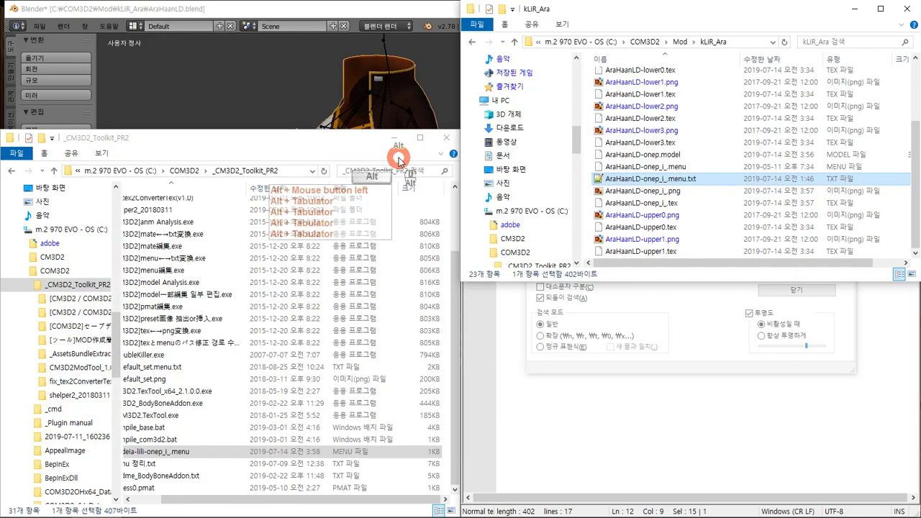
pyautogui.click(666, 156)
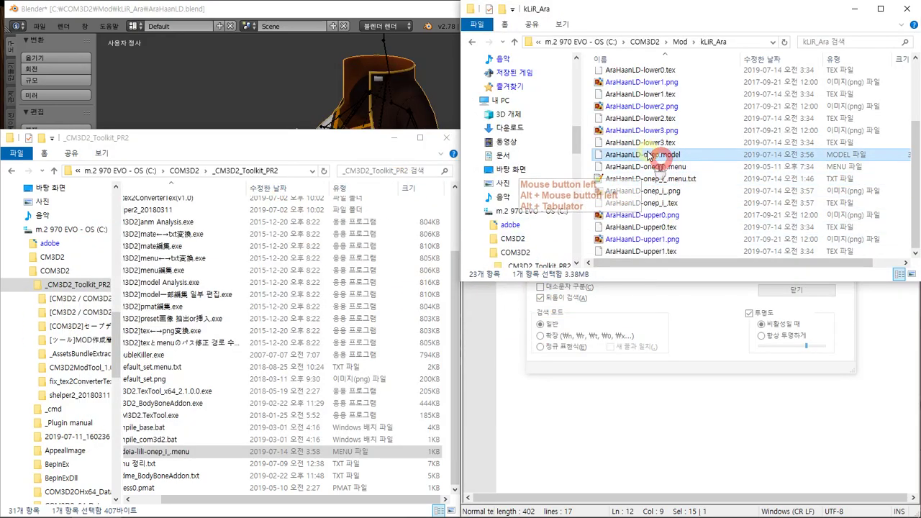
pyautogui.press('F2')
pyautogui.moveTo(607, 155); pyautogui.dragTo(639, 155)
pyautogui.hotkey('ctrl', 'c')
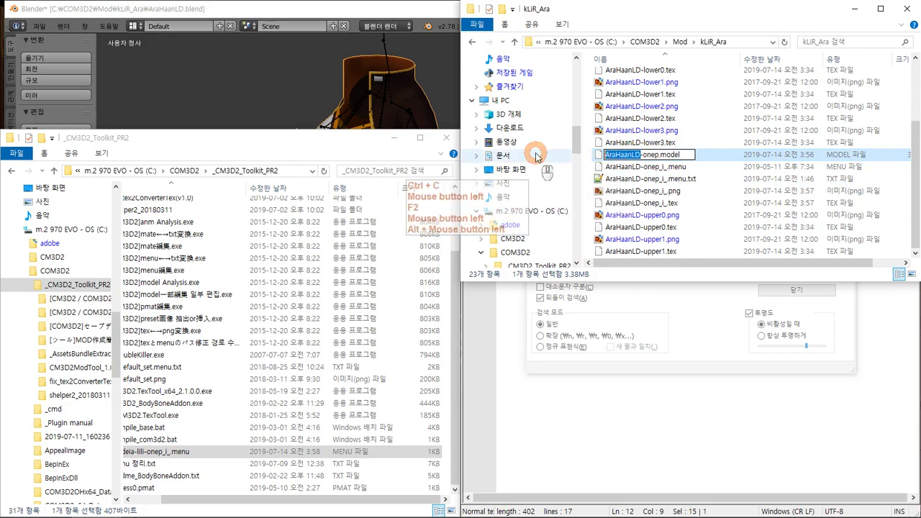
# Replace every Mod_medeia-lili in AraHaanLD-onep_i_.menu.txt with the copied AraHaanLD name and close the replace dialog.
pyautogui.hotkey('alt', 'Tab')
pyautogui.click(559, 195)
pyautogui.click(560, 193)
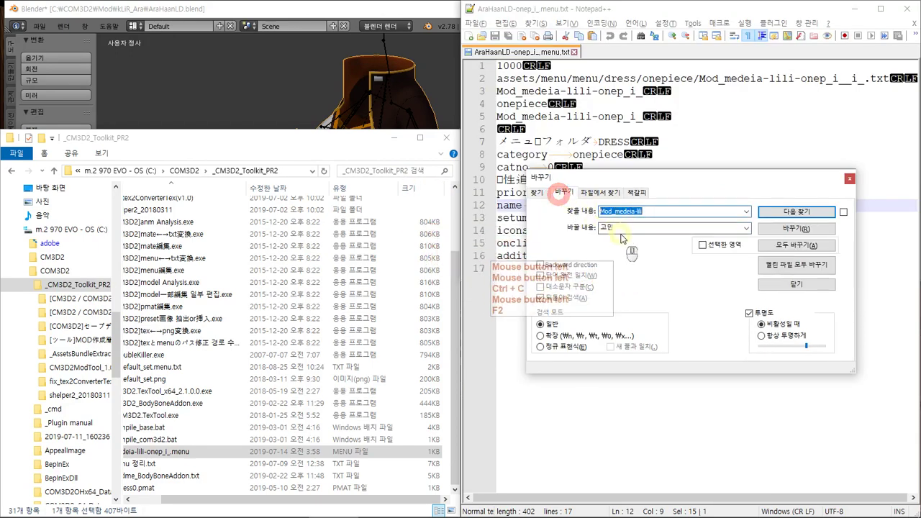
pyautogui.click(617, 228)
pyautogui.hotkey('ctrl', 'v')
pyautogui.click(798, 246)
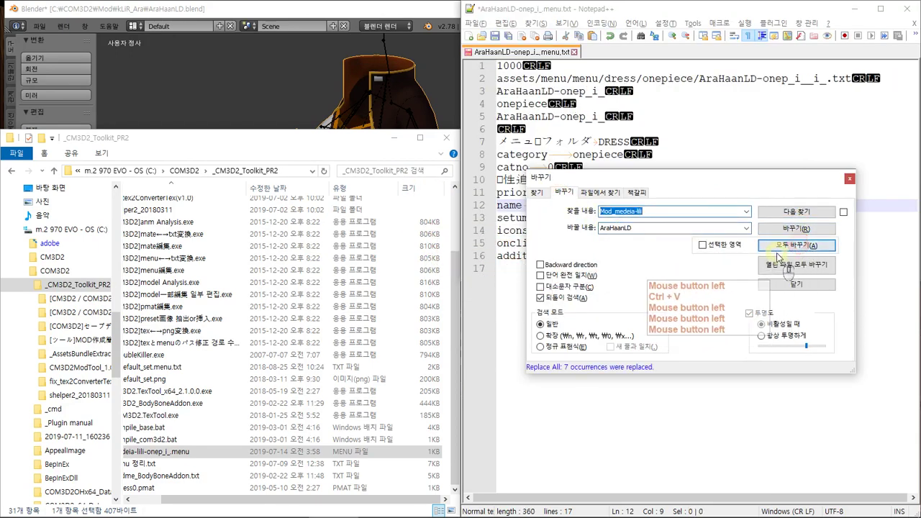
pyautogui.press('Escape')
pyautogui.click(650, 371)
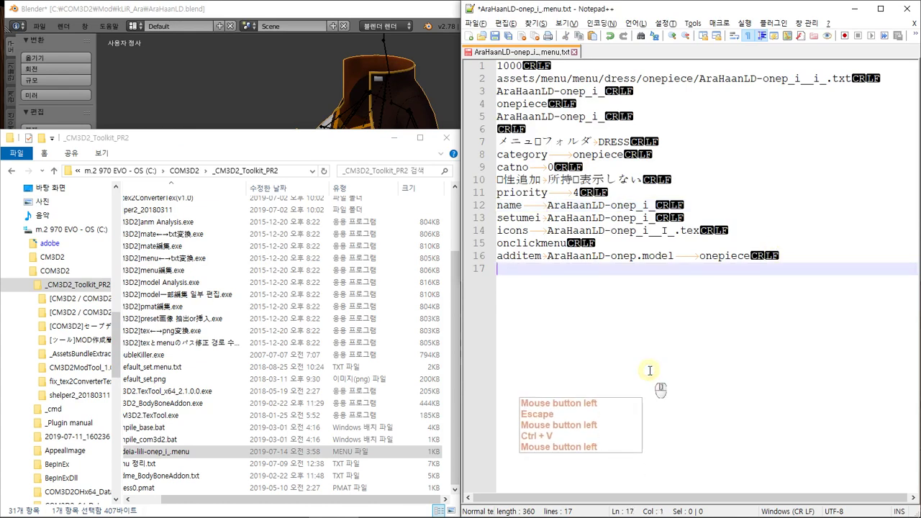
# Correct the icons line to AraHaanLD-onep_i_.tex and save the menu text file.
pyautogui.click(661, 231)
pyautogui.moveTo(660, 231); pyautogui.dragTo(674, 231)
pyautogui.press('Delete')
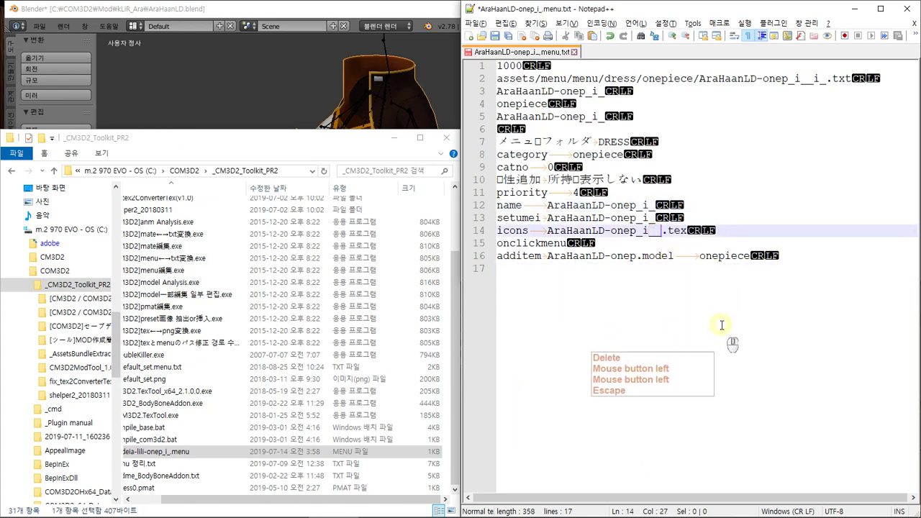
pyautogui.press('BackSpace')
pyautogui.click(738, 399)
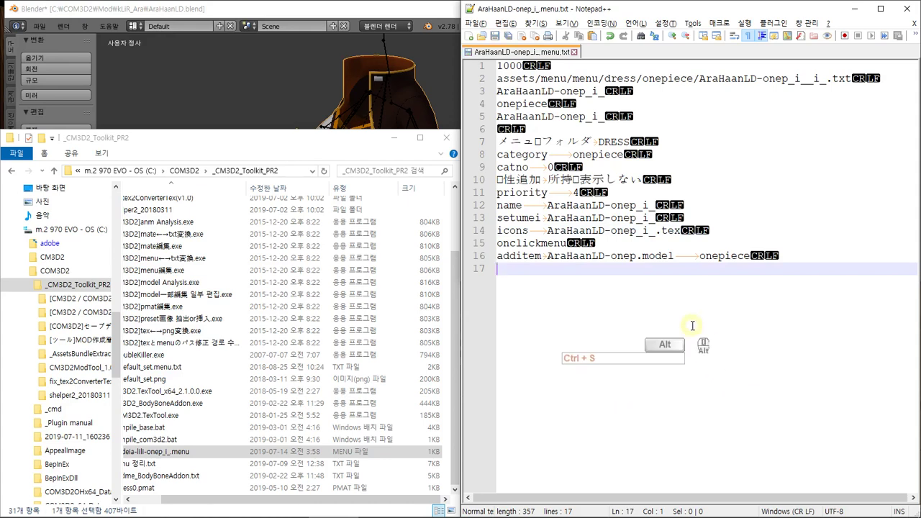
# Convert AraHaanLD-onep_i_.menu.txt from the kLiR_Ara folder back to a .menu file with the toolkit's menu←→txt converter.
pyautogui.hotkey('alt', 'Tab')
pyautogui.hotkey('alt', 'Tab')
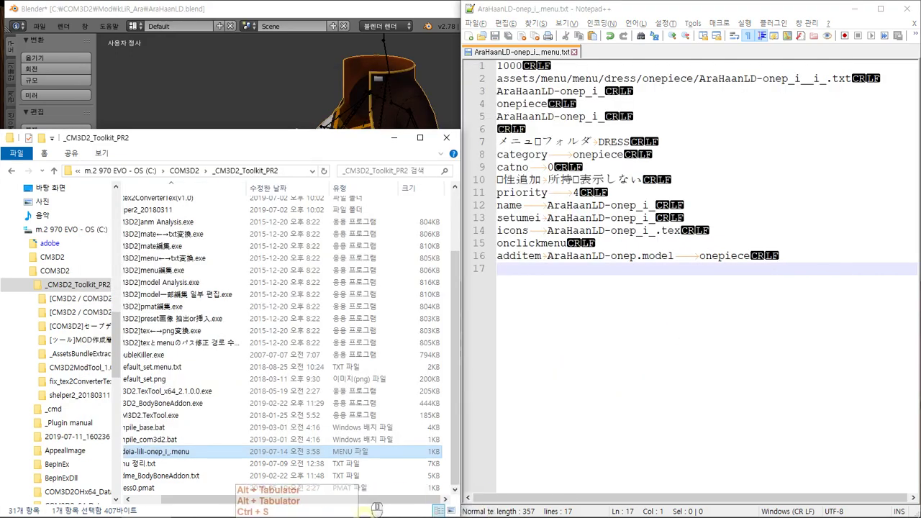
pyautogui.click(106, 510)
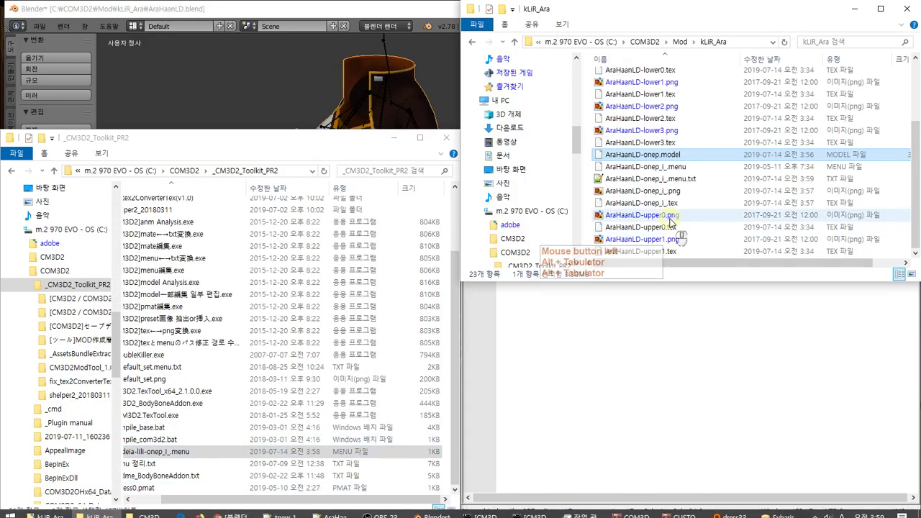
pyautogui.moveTo(662, 181); pyautogui.dragTo(344, 267)
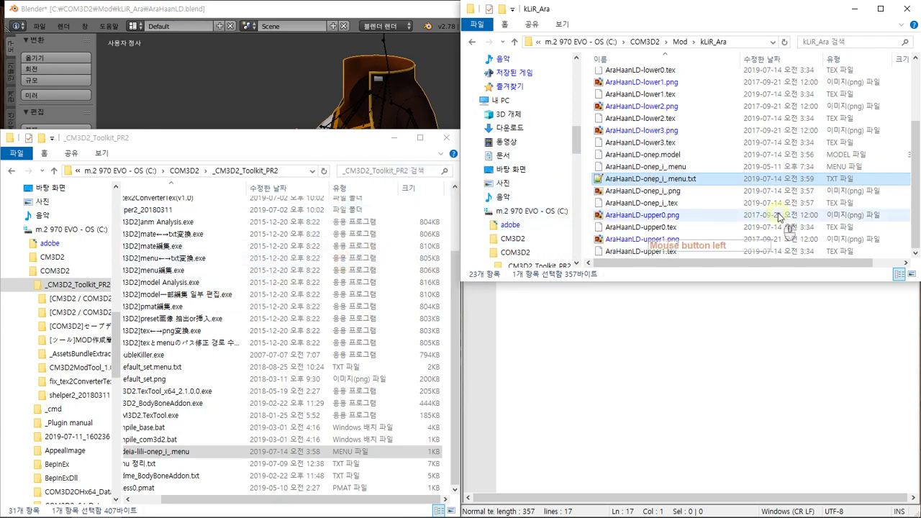
pyautogui.scroll(2, 726, 229)
pyautogui.click(730, 223)
pyautogui.scroll(-2, 729, 225)
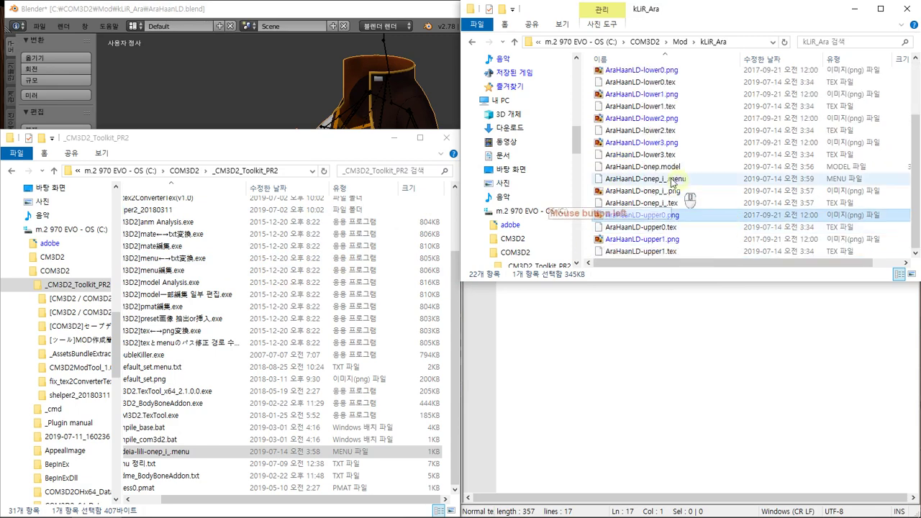
# Open AraHaanLD-onep.model in the toolkit's partial model editor and check the texture names of all its materials.
pyautogui.moveTo(643, 167); pyautogui.dragTo(369, 291)
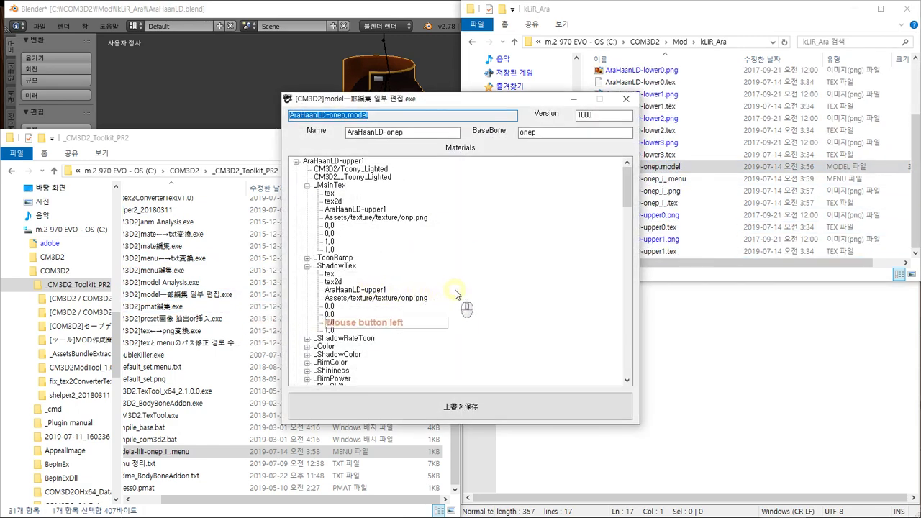
pyautogui.scroll(-5, 407, 288)
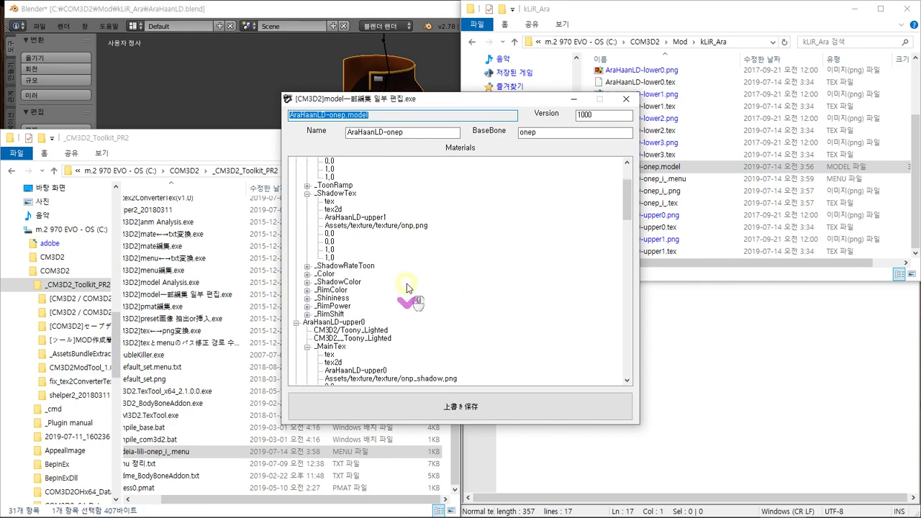
pyautogui.scroll(-8, 407, 288)
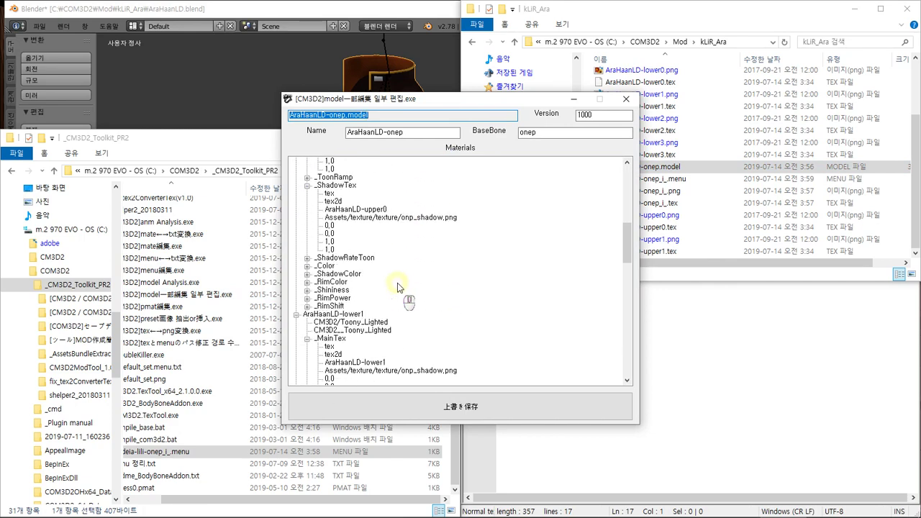
pyautogui.scroll(-6, 400, 286)
pyautogui.scroll(-5, 399, 286)
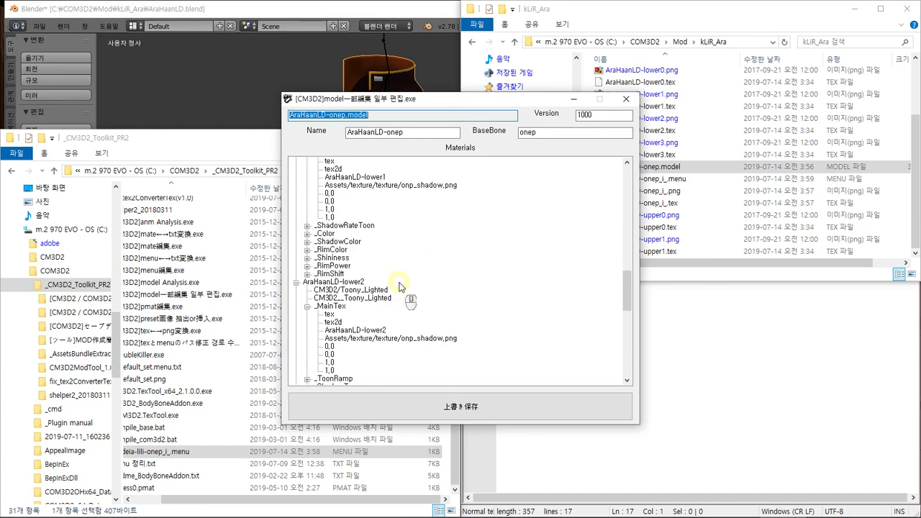
pyautogui.scroll(-4, 400, 286)
pyautogui.scroll(-4, 407, 286)
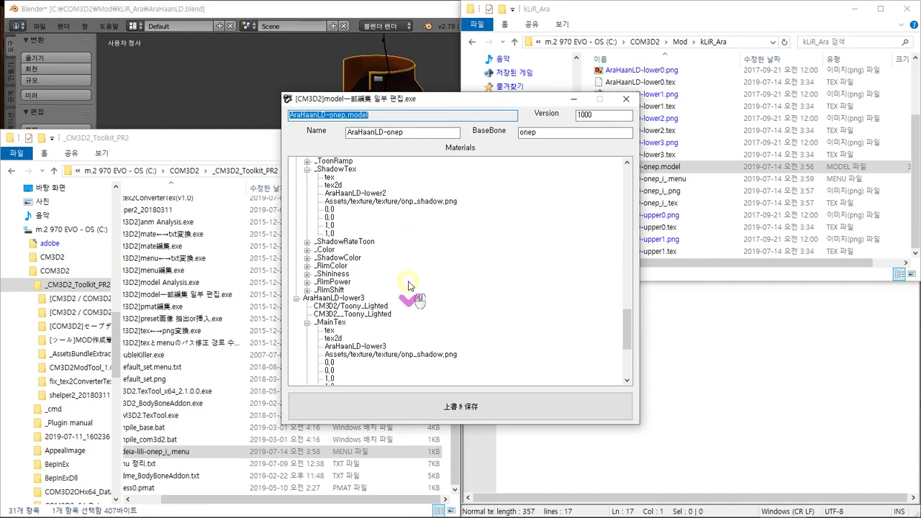
pyautogui.scroll(-6, 409, 285)
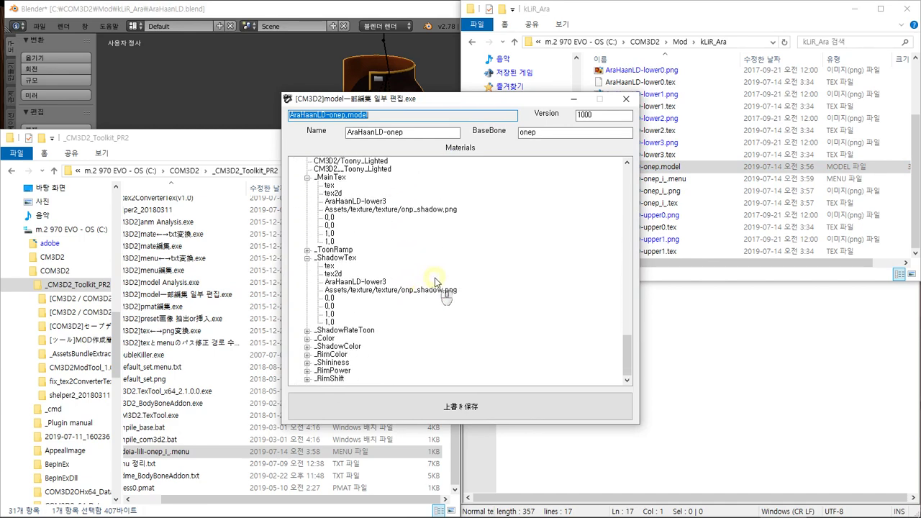
# Close the running COM3D2x64 window and the model editor, and start the game again.
pyautogui.hotkey('alt', 'Tab')
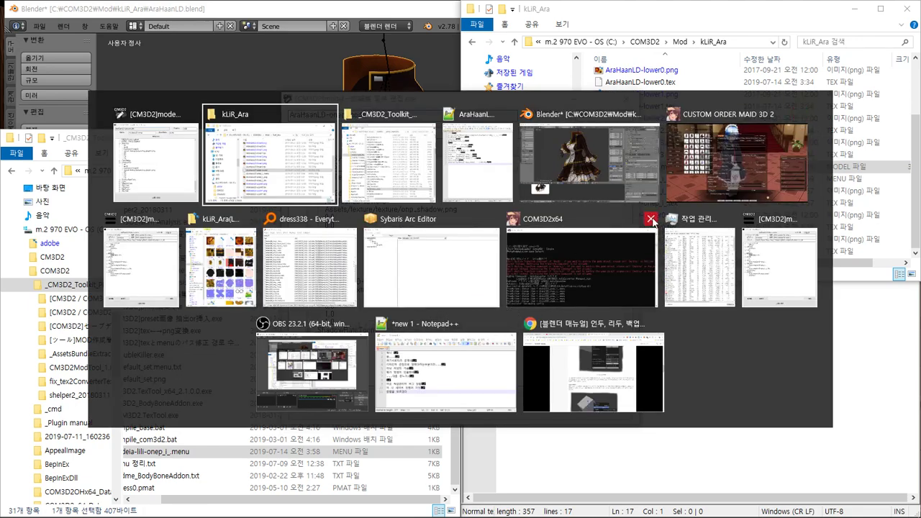
pyautogui.keyDown('alt'); pyautogui.click(652, 220); pyautogui.keyUp('alt')
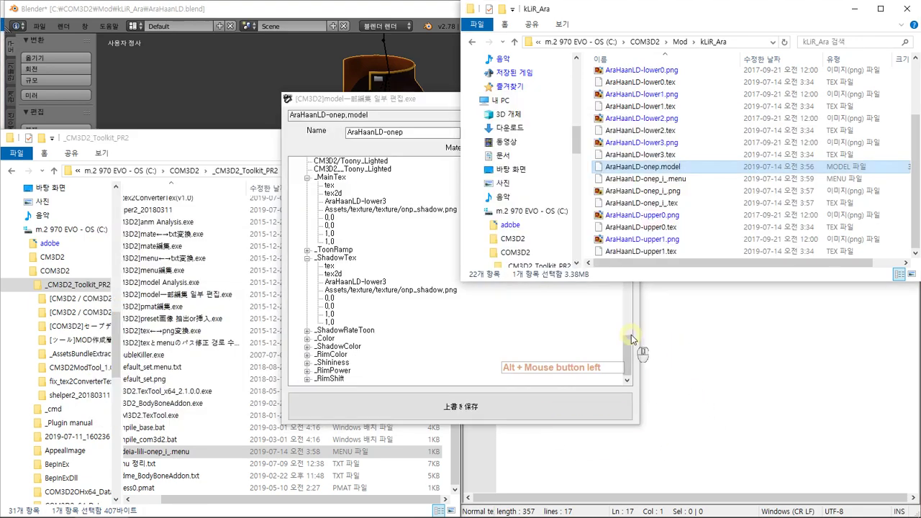
pyautogui.click(631, 335)
pyautogui.click(625, 100)
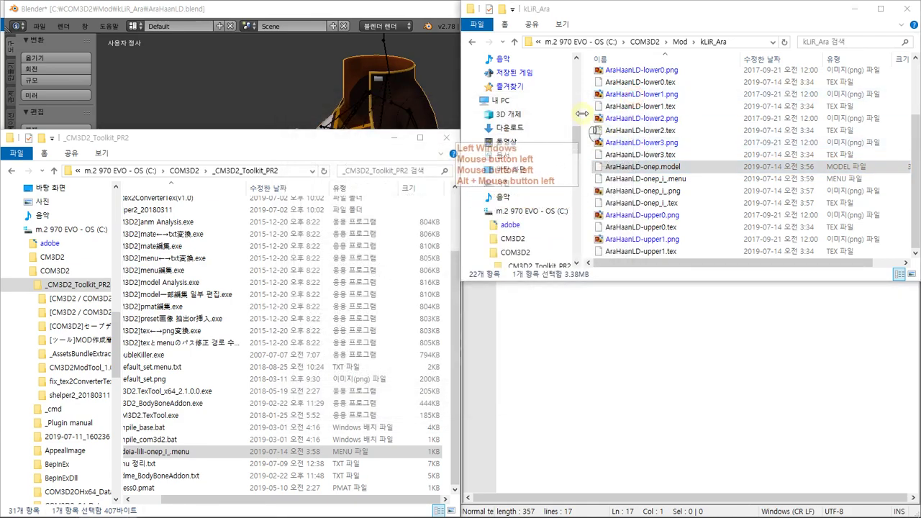
pyautogui.press('super')
pyautogui.click(455, 85)
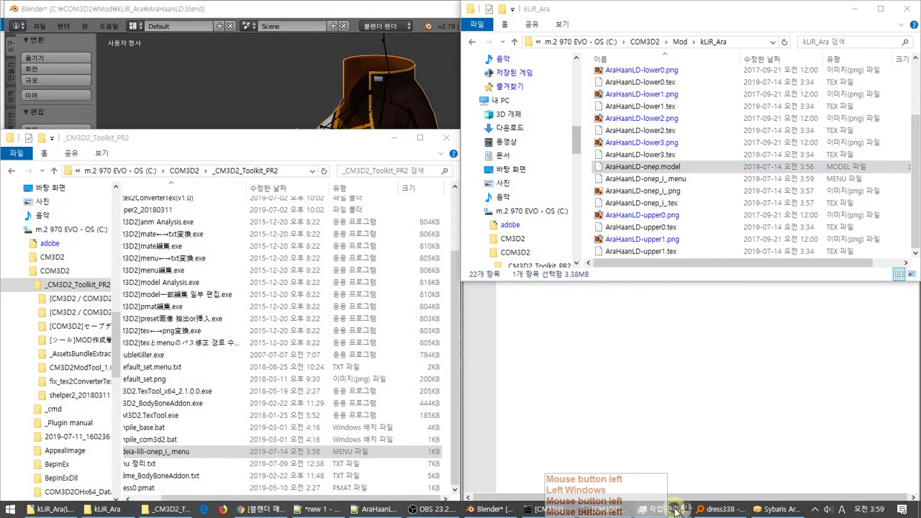
# Switch to Task Manager and check the CPU performance graphs while the game loads.
pyautogui.click(675, 511)
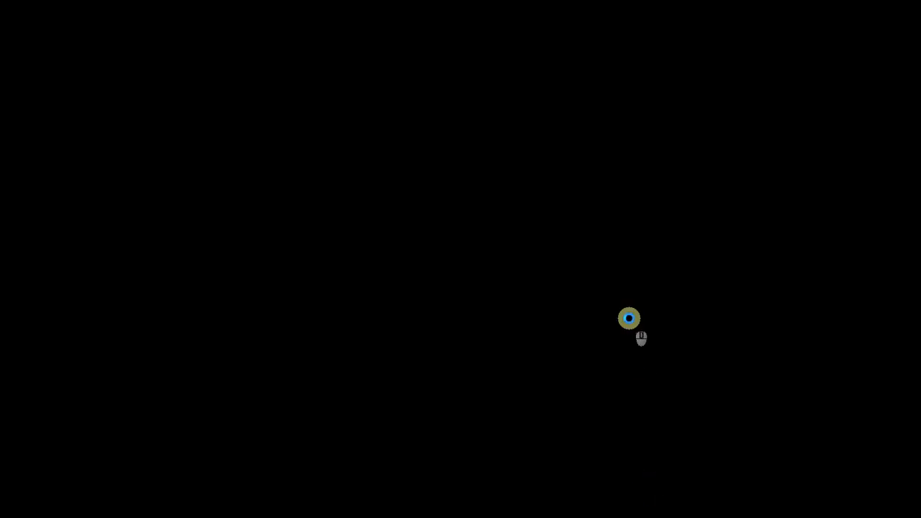
pyautogui.hotkey('alt', 'Tab')
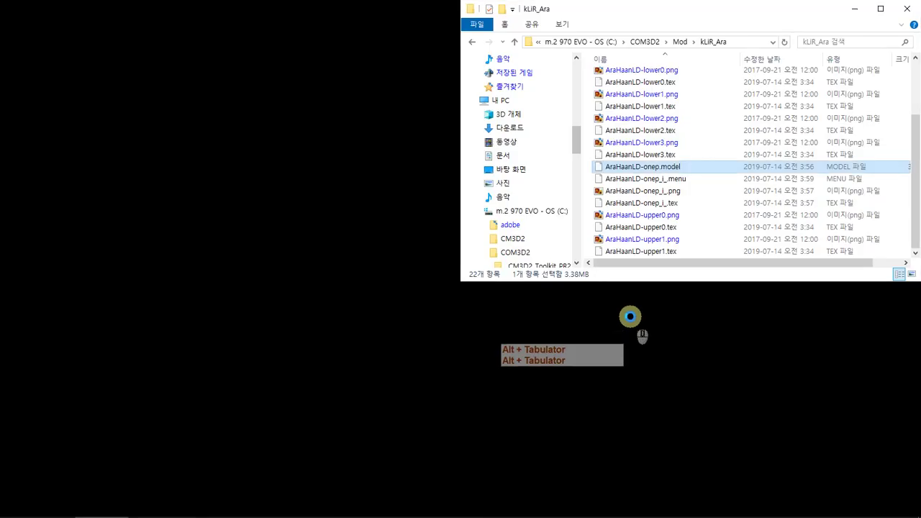
pyautogui.moveTo(609, 513)
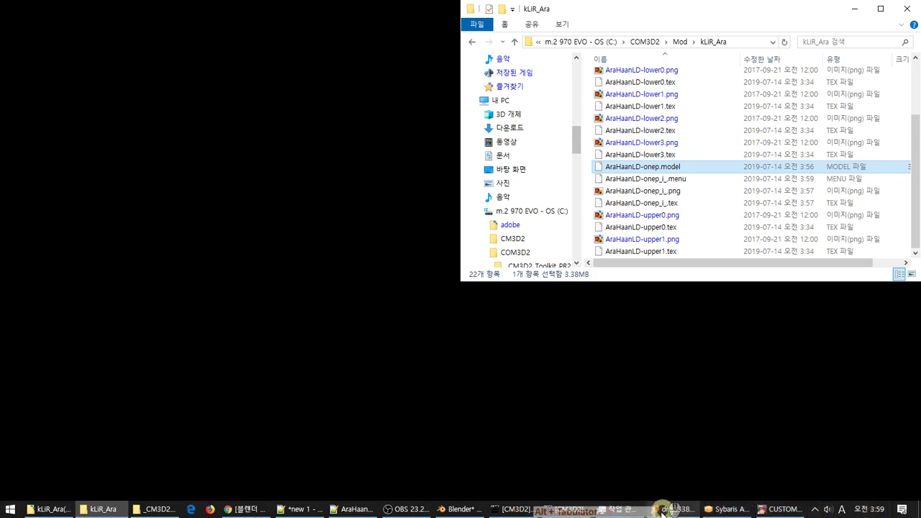
pyautogui.click(620, 509)
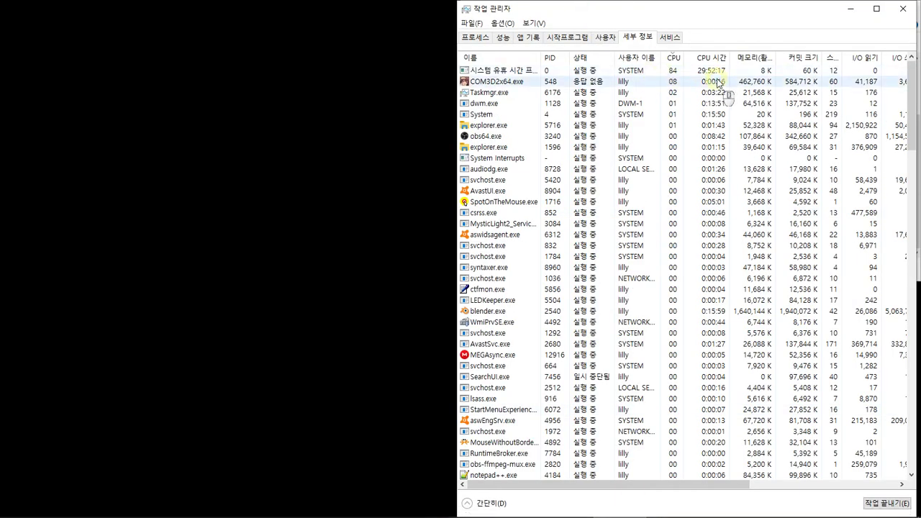
pyautogui.click(506, 36)
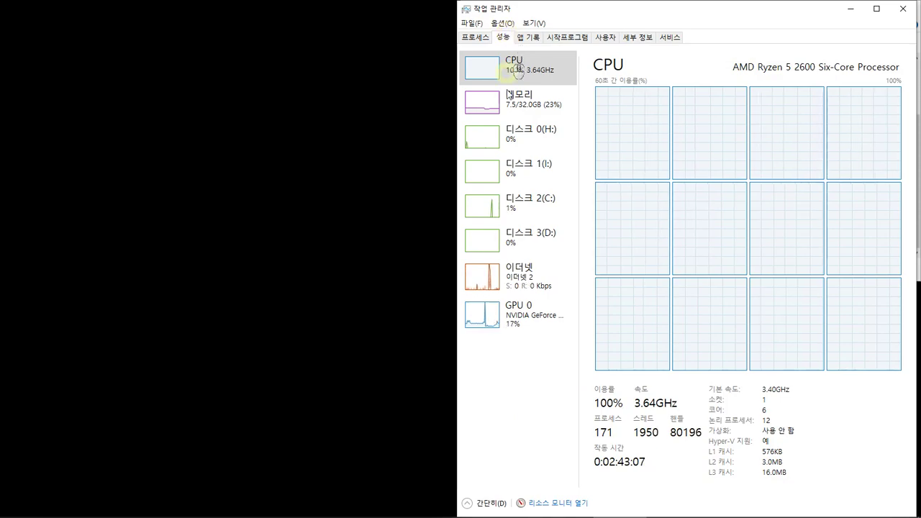
# Switch to Chrome and search Google for "작업관리자 디스크 100" in place of the Blender autosave query.
pyautogui.moveTo(404, 509)
pyautogui.moveTo(363, 509)
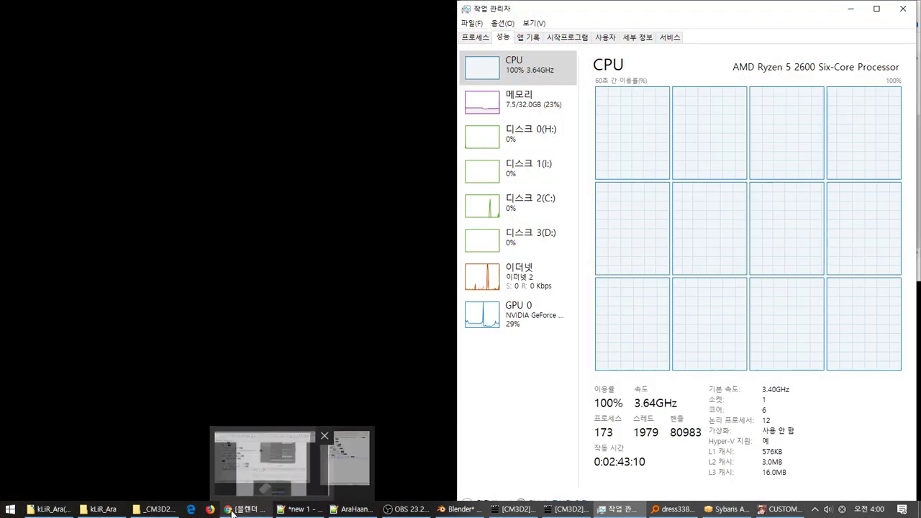
pyautogui.click(245, 509)
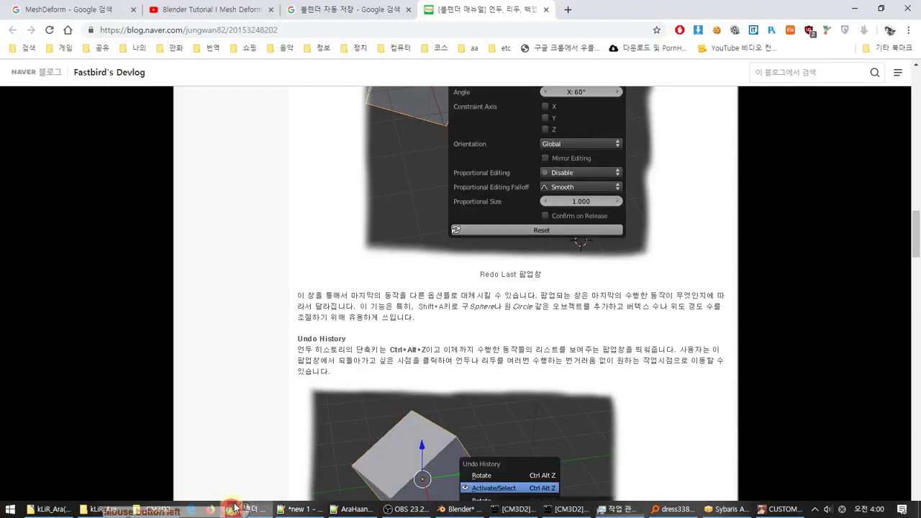
pyautogui.click(353, 10)
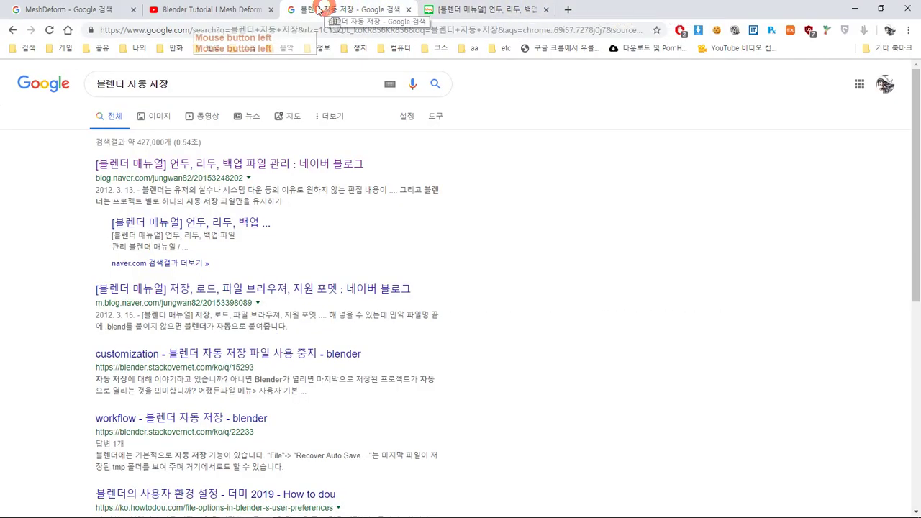
pyautogui.moveTo(263, 86); pyautogui.dragTo(18, 106)
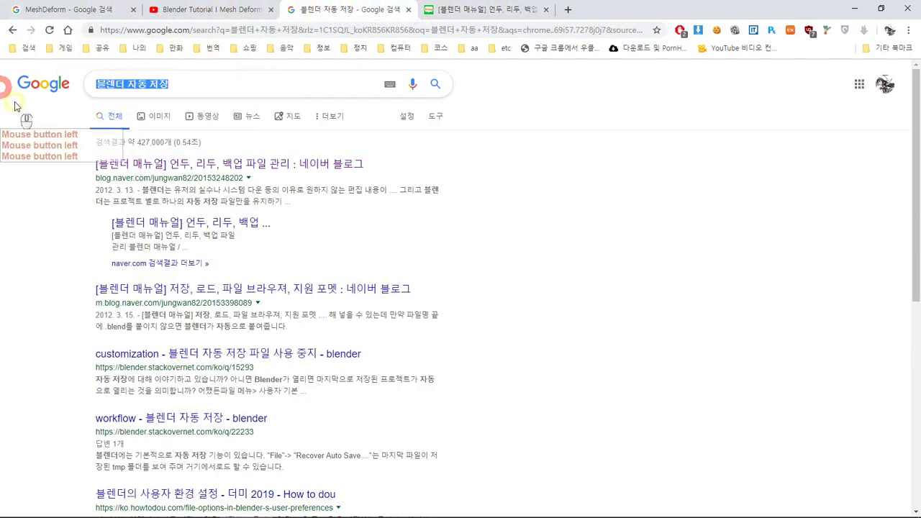
pyautogui.write('작업관리')
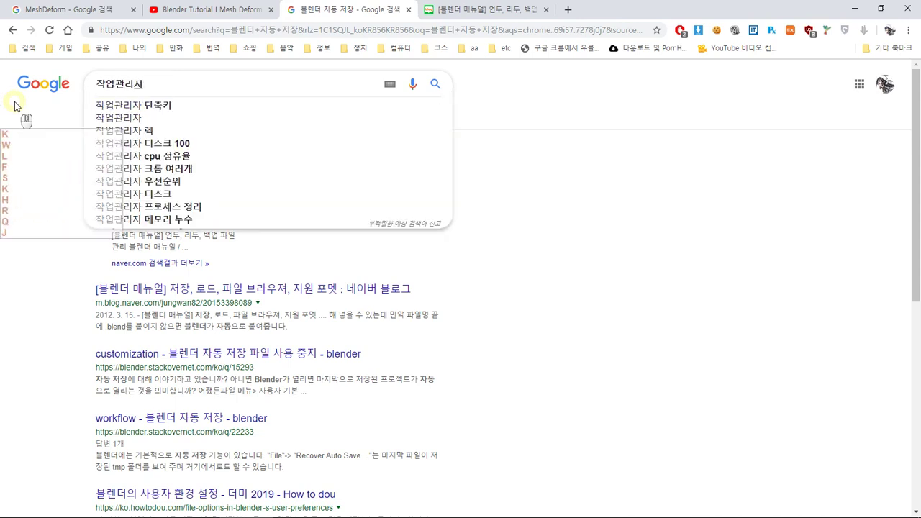
pyautogui.write('자')
pyautogui.press('Down')
pyautogui.press('Down')
pyautogui.press('Down')
pyautogui.press('Down')
pyautogui.press('Return')
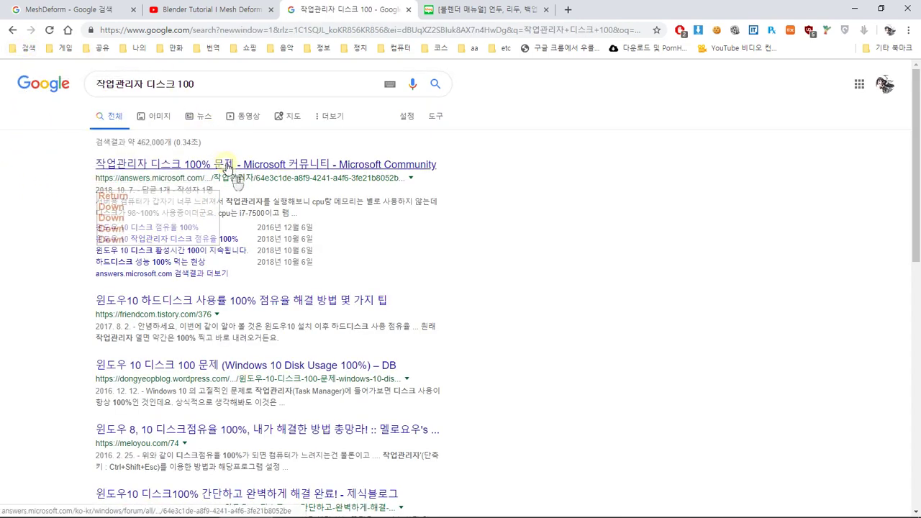
# Open the Microsoft Community result about 100% disk usage in a new tab and look through the remaining results.
pyautogui.keyDown('ctrl'); pyautogui.click(225, 167); pyautogui.keyUp('ctrl')
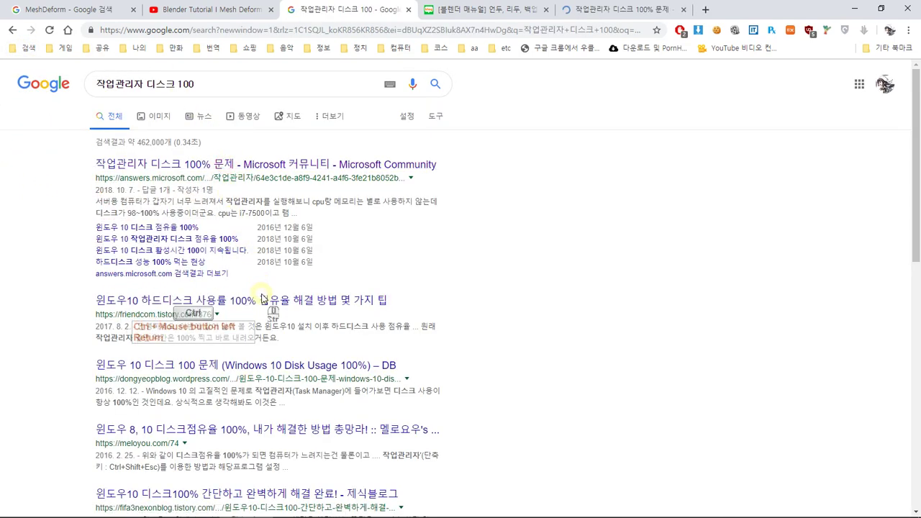
pyautogui.scroll(-3, 493, 304)
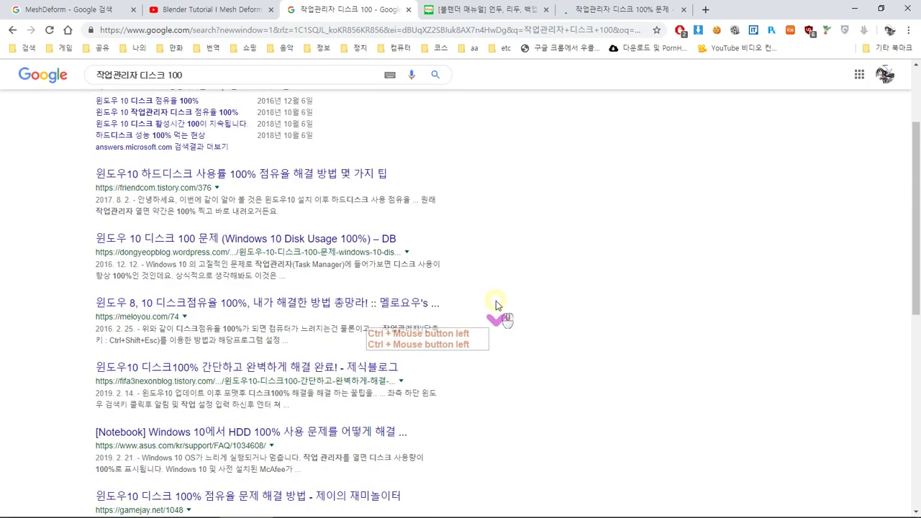
pyautogui.scroll(-5, 496, 302)
pyautogui.scroll(8, 496, 306)
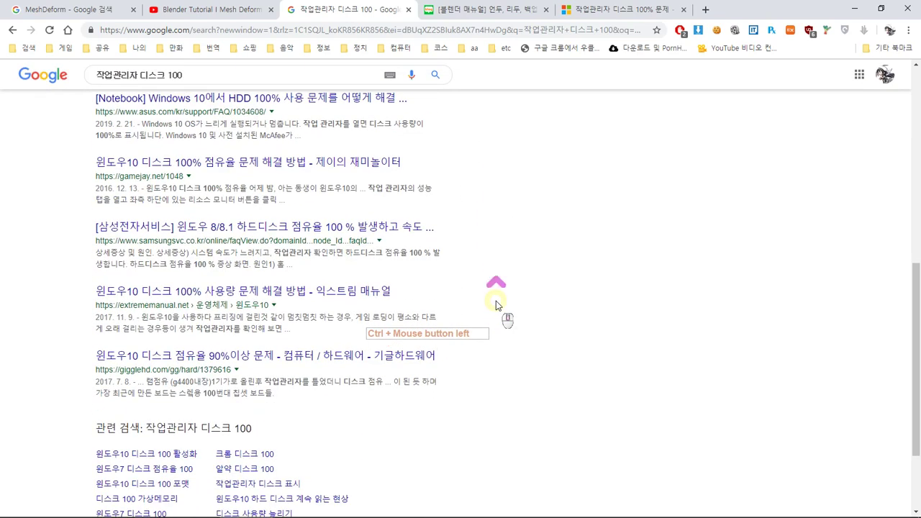
# Change the search to "작업관리자 CPU 100" and look through the results.
pyautogui.doubleClick(165, 83)
pyautogui.write('CPU')
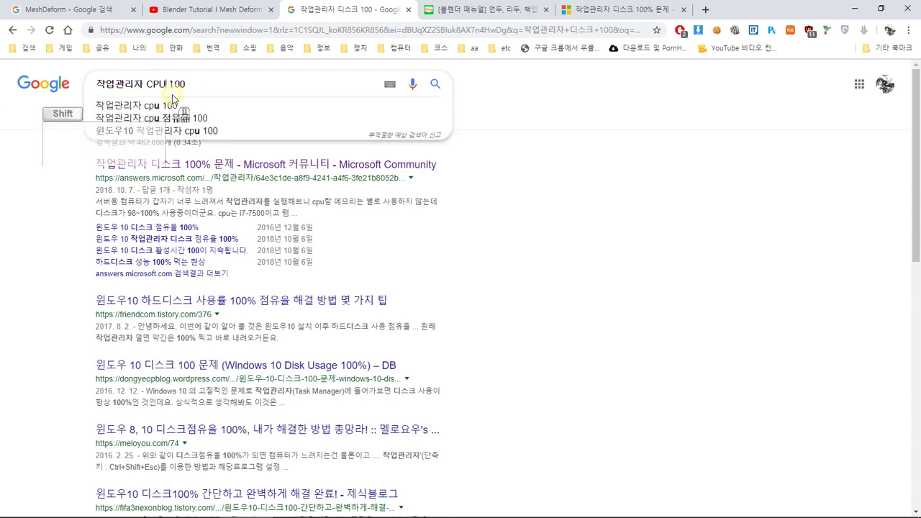
pyautogui.press('Return')
pyautogui.scroll(-3, 530, 323)
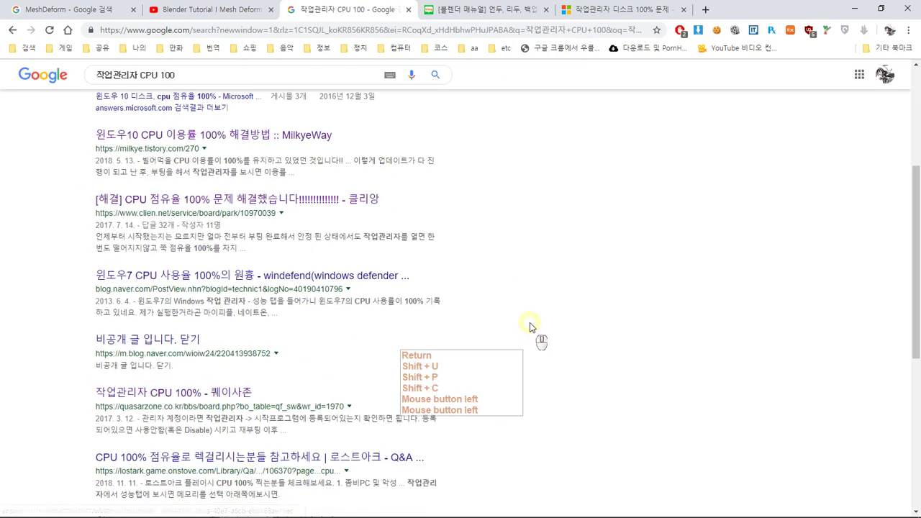
# Open the Naver blog result about windefend causing 100% CPU usage in Windows 7 in a new tab and read the article.
pyautogui.rightClick(356, 280)
pyautogui.click(388, 285)
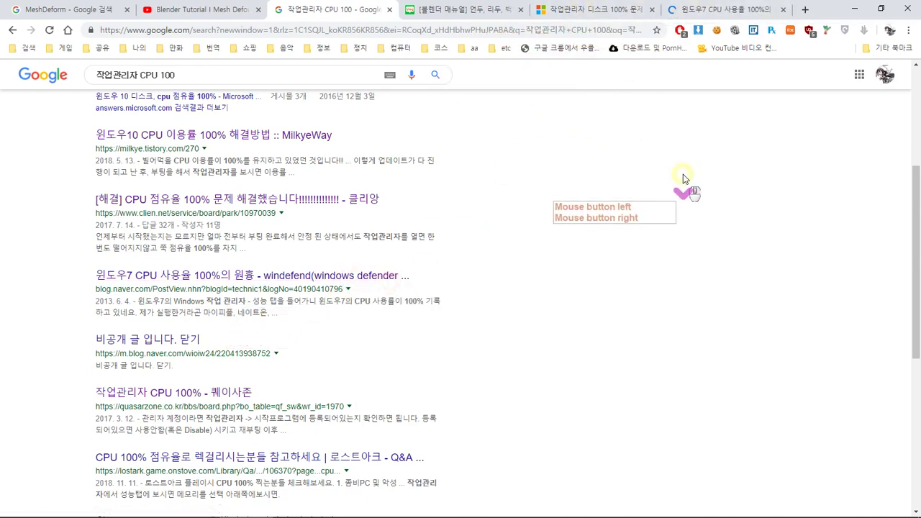
pyautogui.scroll(-4, 680, 180)
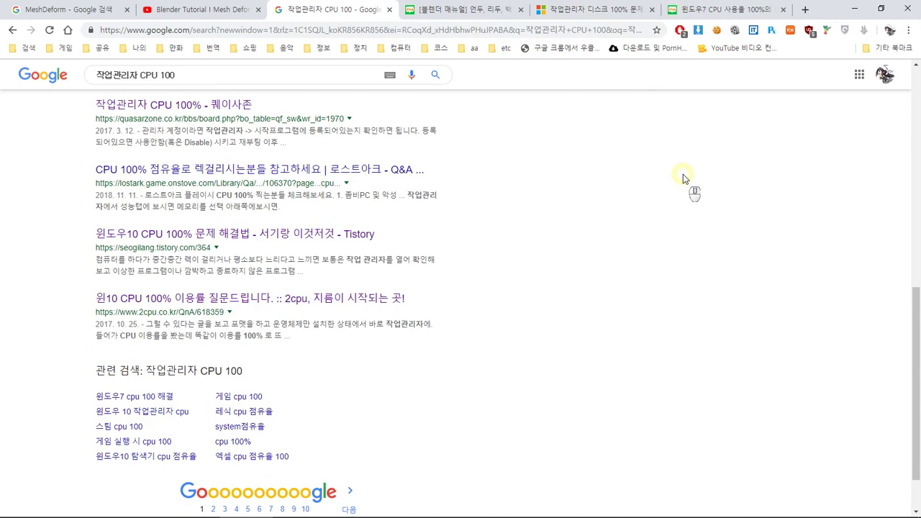
pyautogui.click(757, 6)
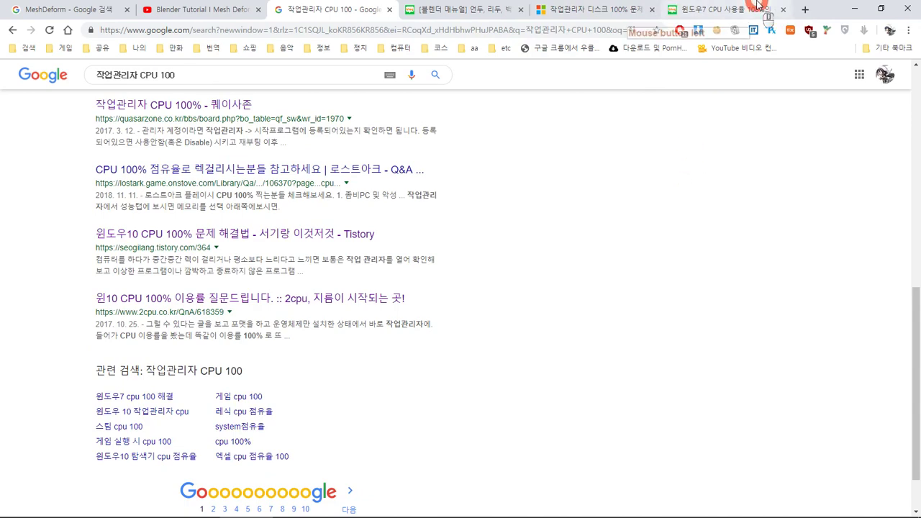
pyautogui.scroll(-2, 703, 206)
pyautogui.scroll(-1, 704, 207)
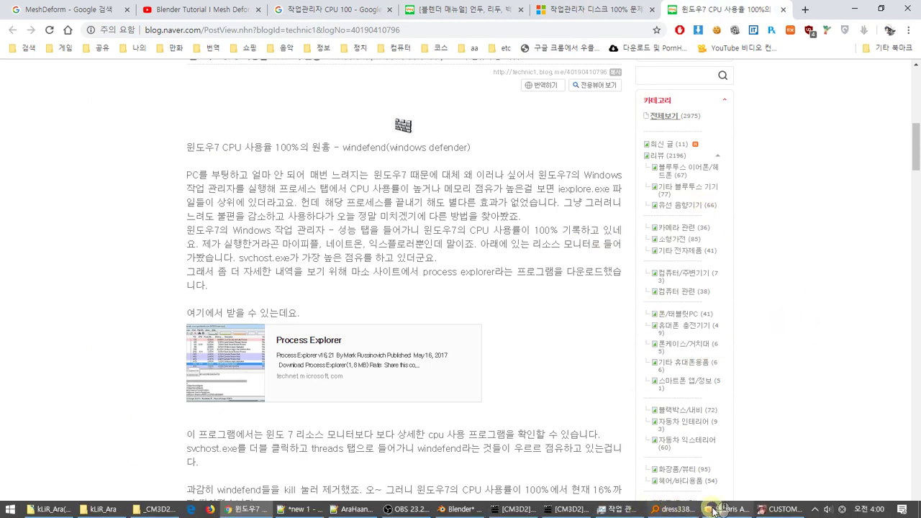
# Launch Resource Monitor from Task Manager and examine its CPU processes and usage graphs while the game loads.
pyautogui.click(619, 509)
pyautogui.click(558, 501)
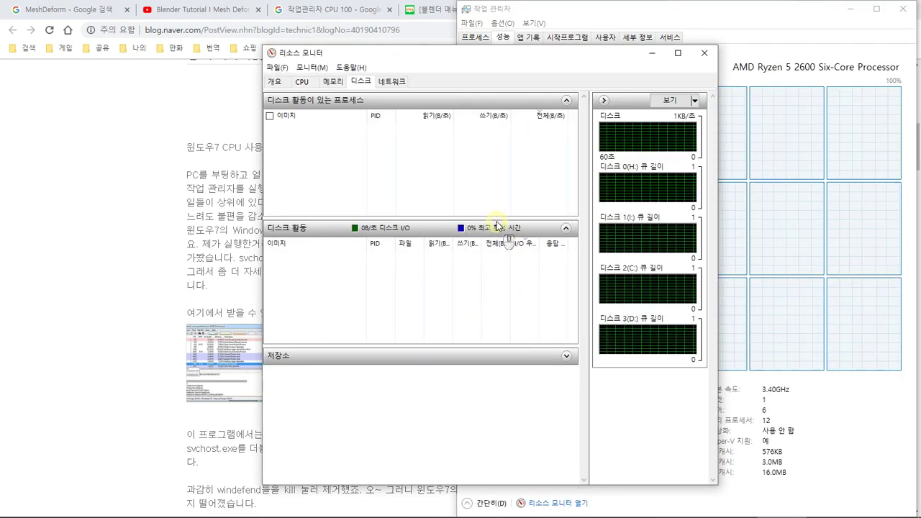
pyautogui.click(303, 81)
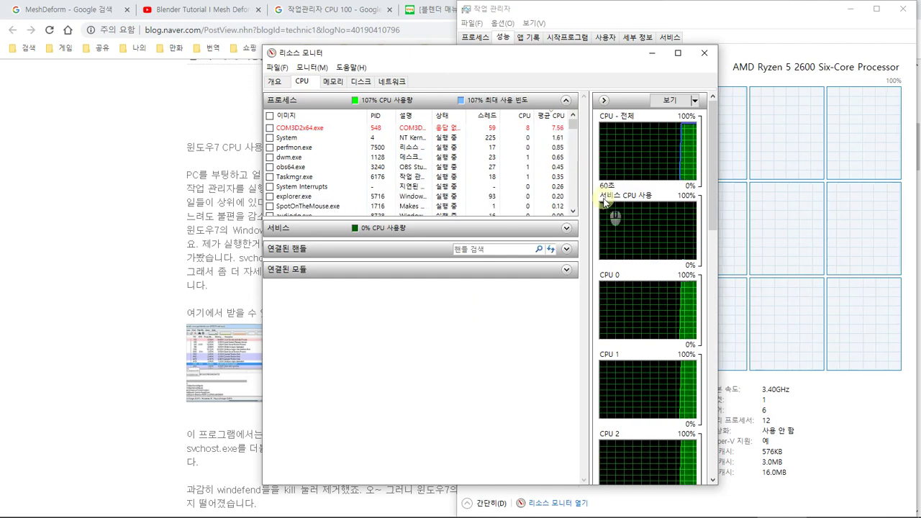
pyautogui.click(604, 199)
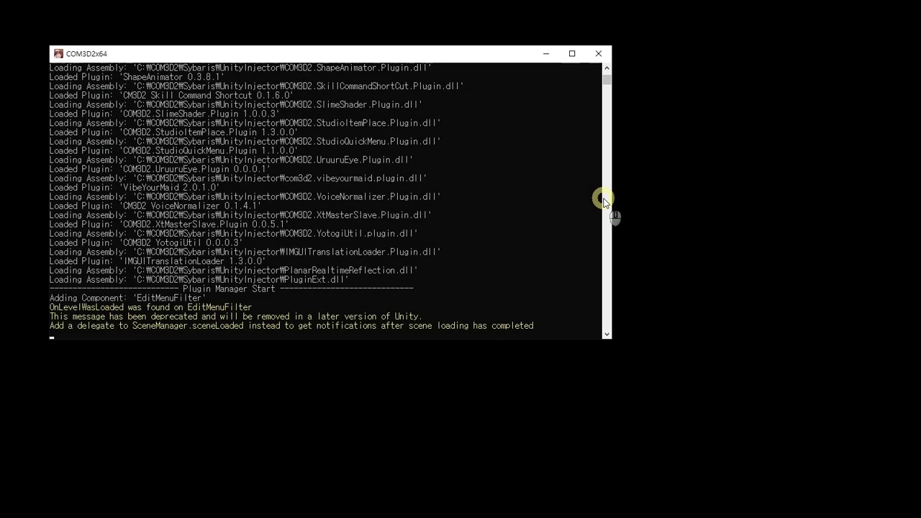
pyautogui.hotkey('alt', 'Tab')
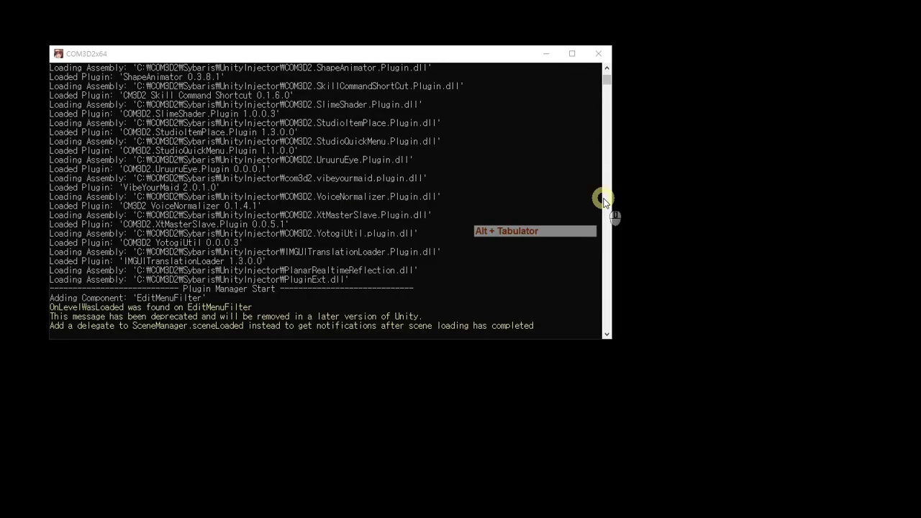
pyautogui.press('Tab')
pyautogui.press('Tab')
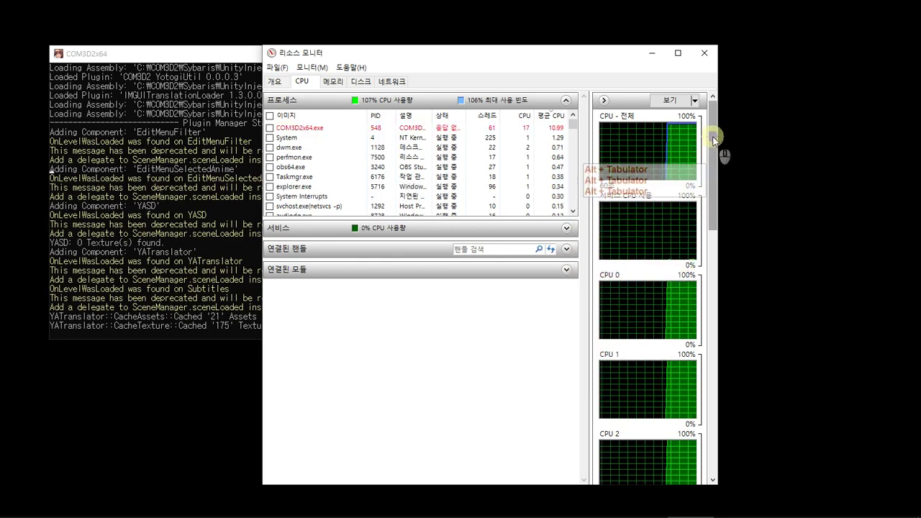
pyautogui.moveTo(714, 139); pyautogui.dragTo(698, 74)
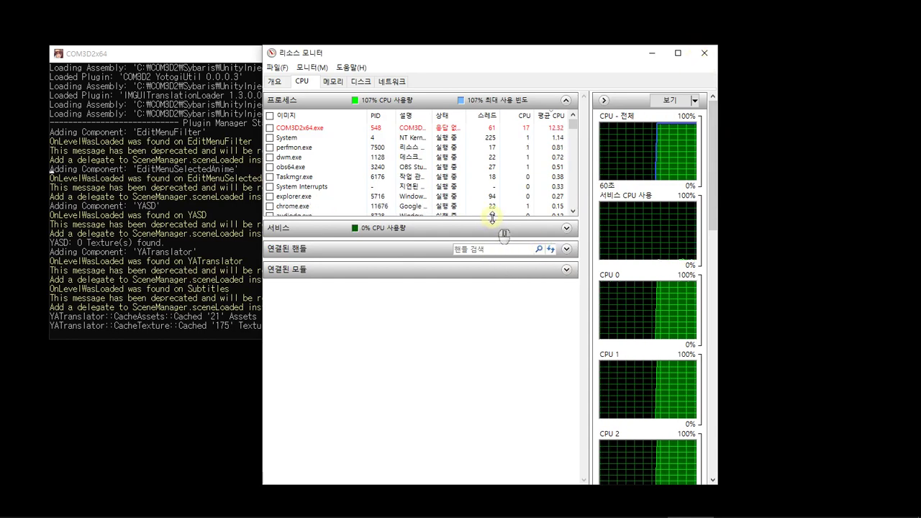
# Expand the services list, enlarge the process list with its description column to examine per-process CPU usage, and close Resource Monitor.
pyautogui.click(566, 228)
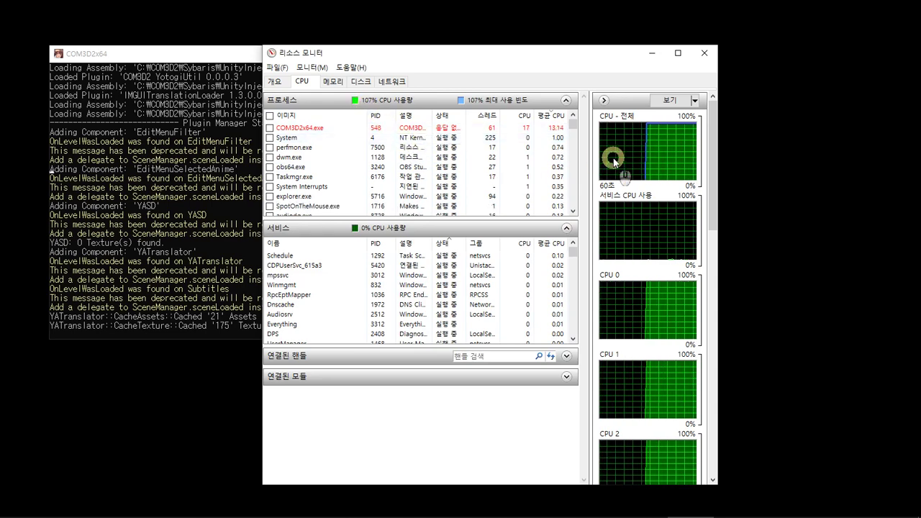
pyautogui.scroll(-5, 529, 157)
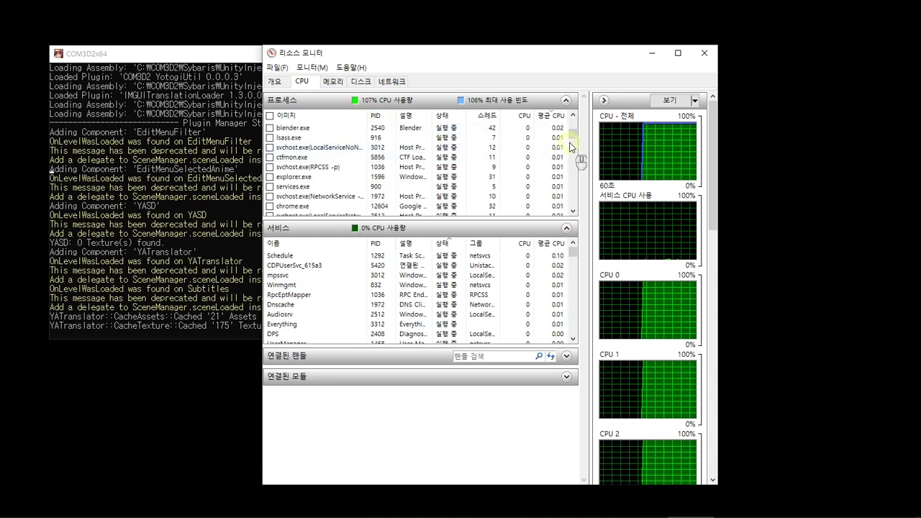
pyautogui.moveTo(576, 143); pyautogui.dragTo(590, 91)
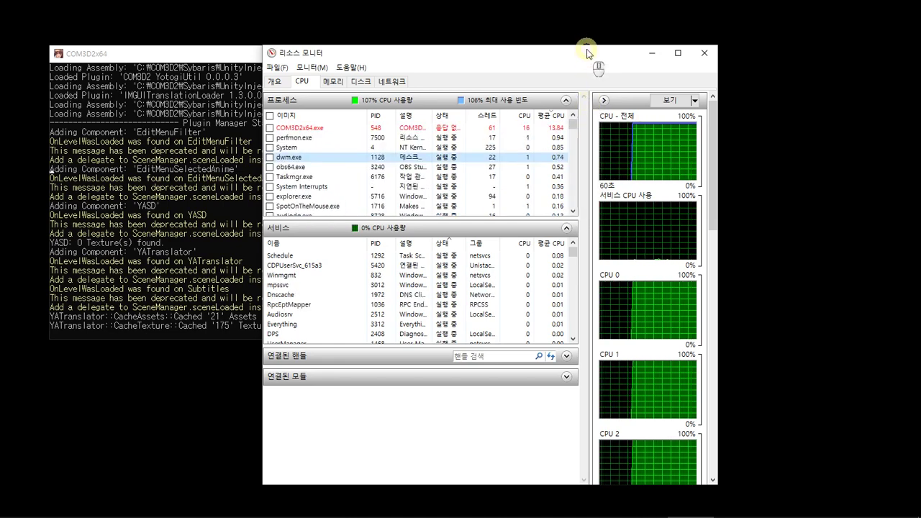
pyautogui.moveTo(576, 54); pyautogui.dragTo(583, 4)
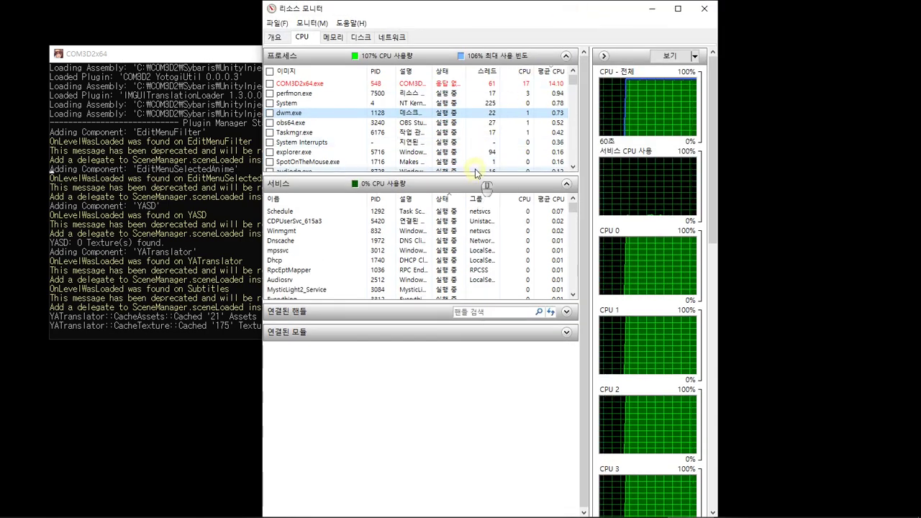
pyautogui.moveTo(469, 174); pyautogui.dragTo(494, 355)
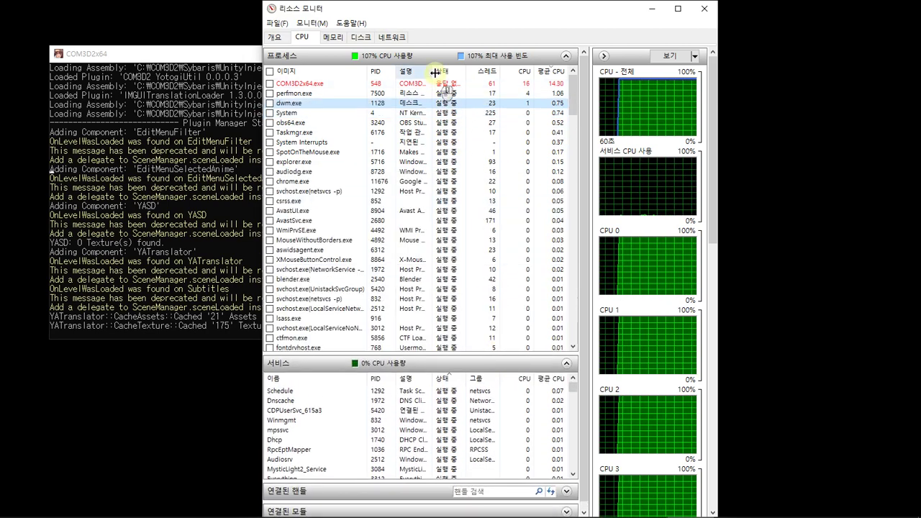
pyautogui.moveTo(434, 71); pyautogui.dragTo(475, 75)
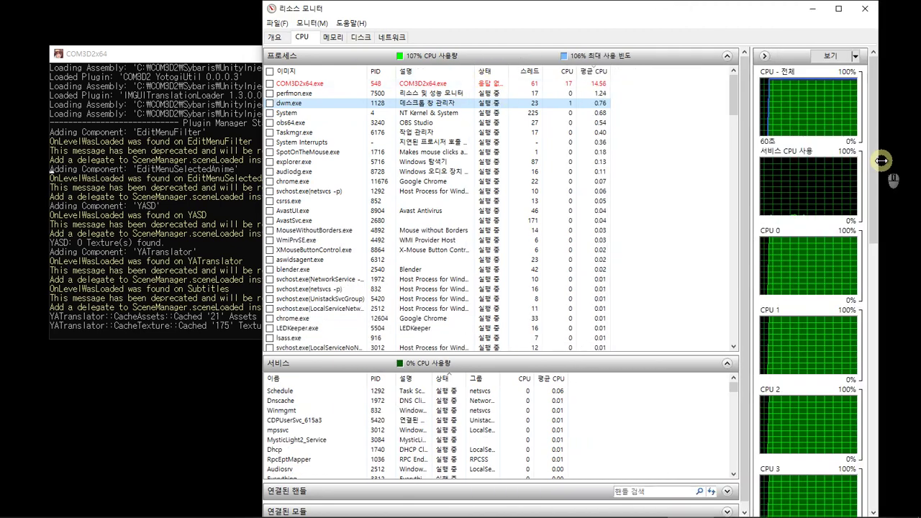
pyautogui.click(470, 114)
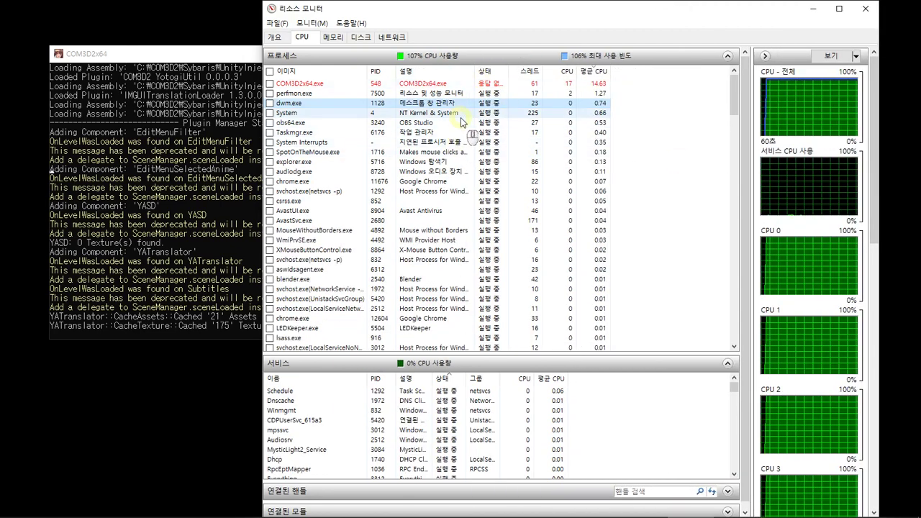
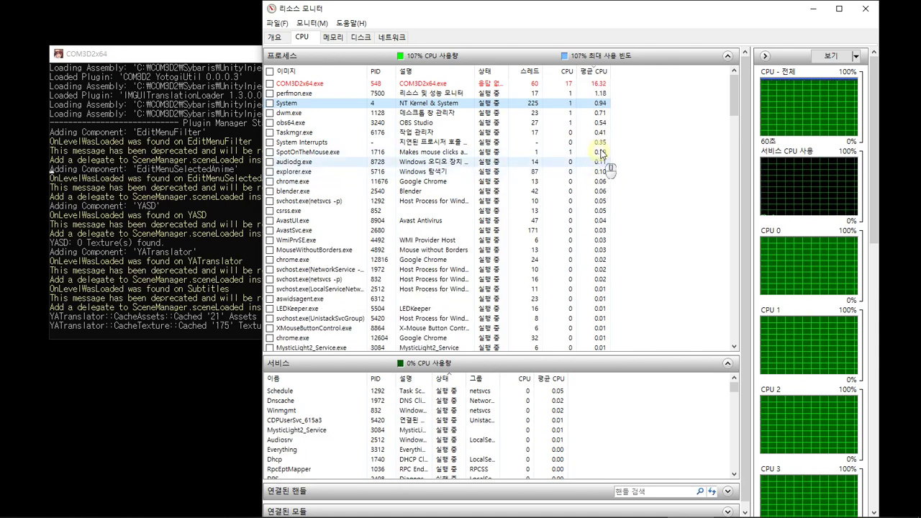
pyautogui.click(867, 15)
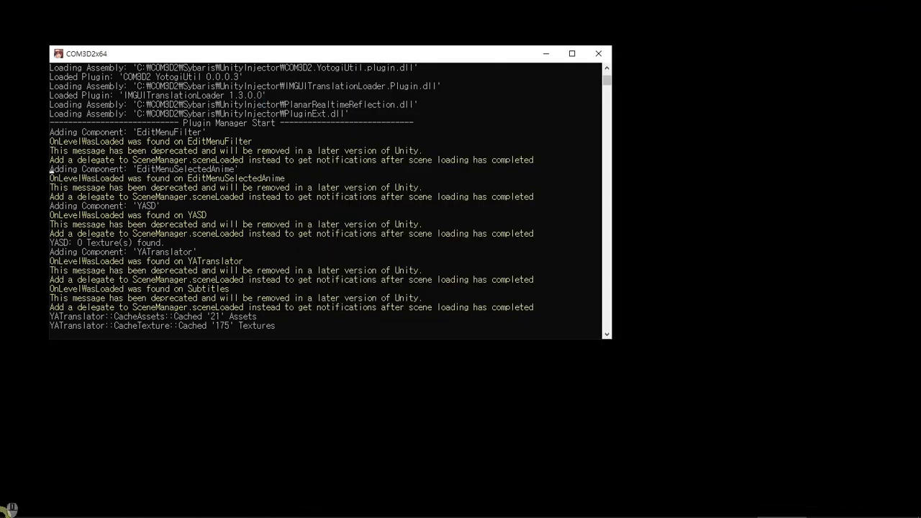
# Open the Windows Update page in Windows Settings and start a check for updates.
pyautogui.click(8, 510)
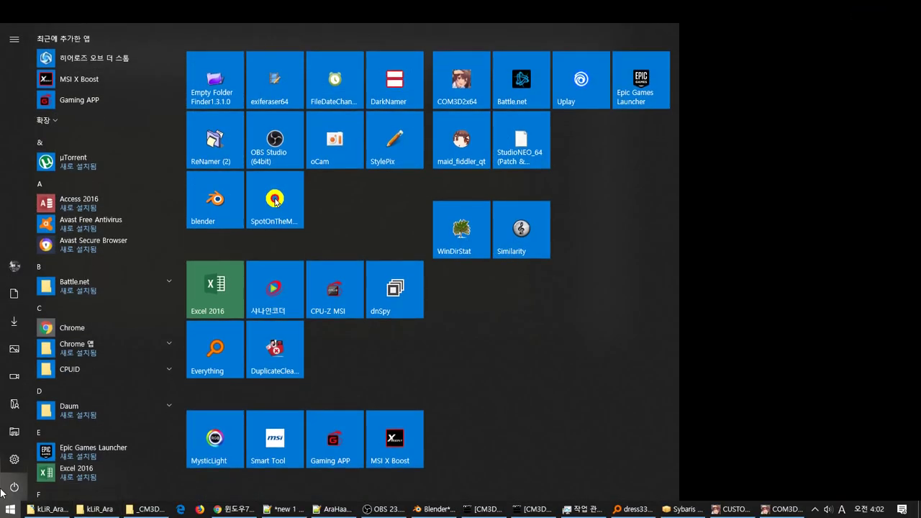
pyautogui.click(14, 457)
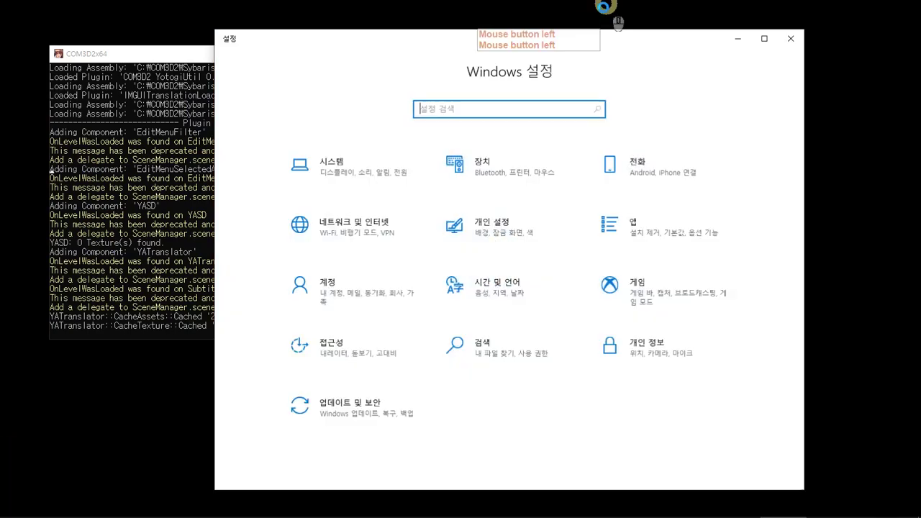
pyautogui.click(364, 175)
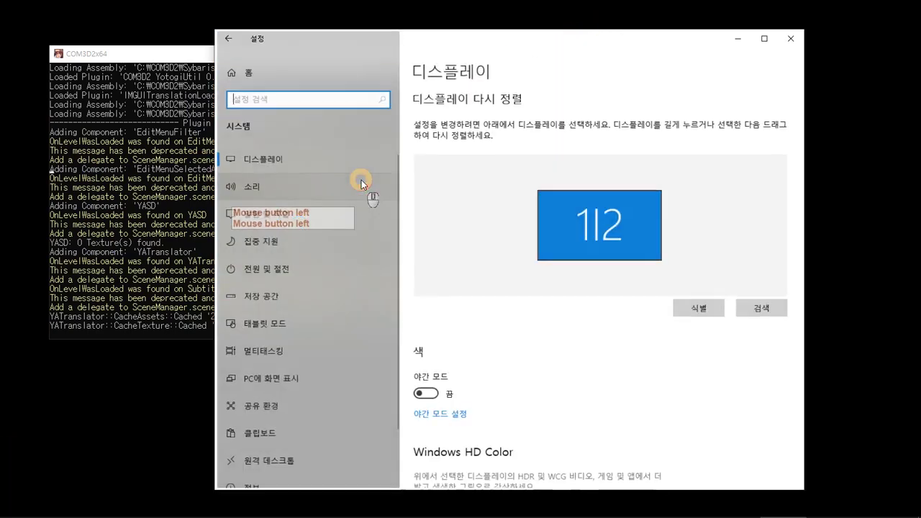
pyautogui.click(227, 42)
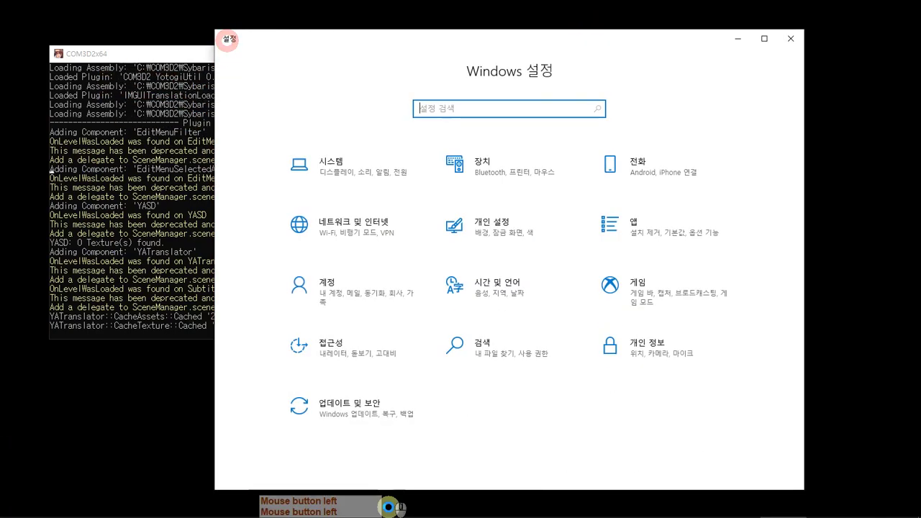
pyautogui.click(366, 409)
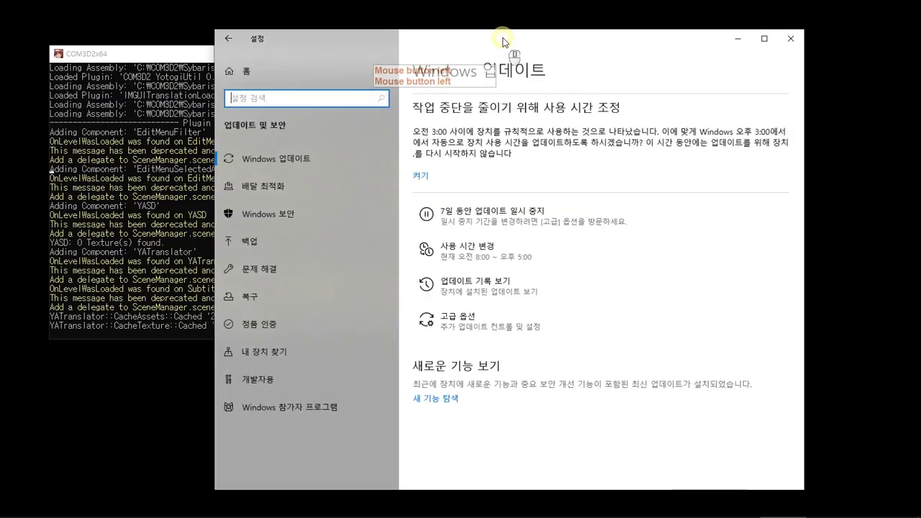
pyautogui.moveTo(504, 41); pyautogui.dragTo(597, 33)
pyautogui.click(539, 130)
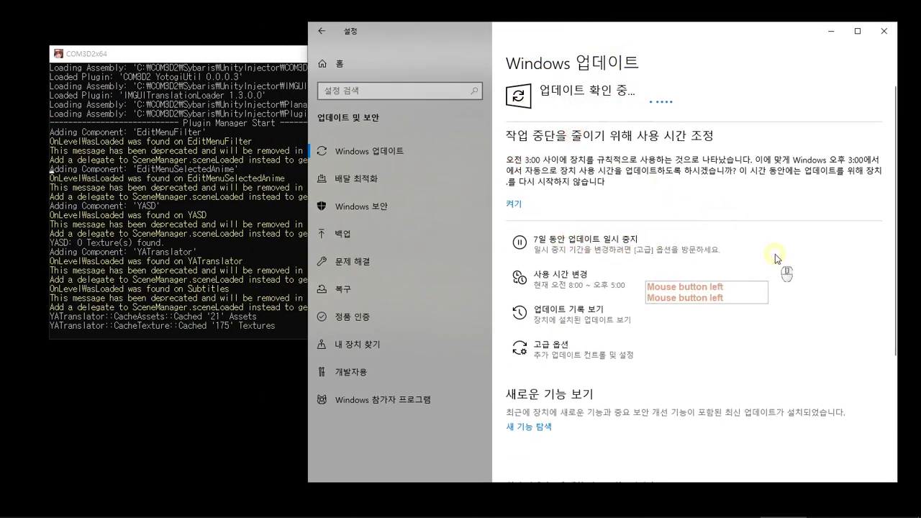
# Review the advanced options of Windows Update, including the pause and deferral settings, and close Settings.
pyautogui.click(681, 415)
pyautogui.click(565, 357)
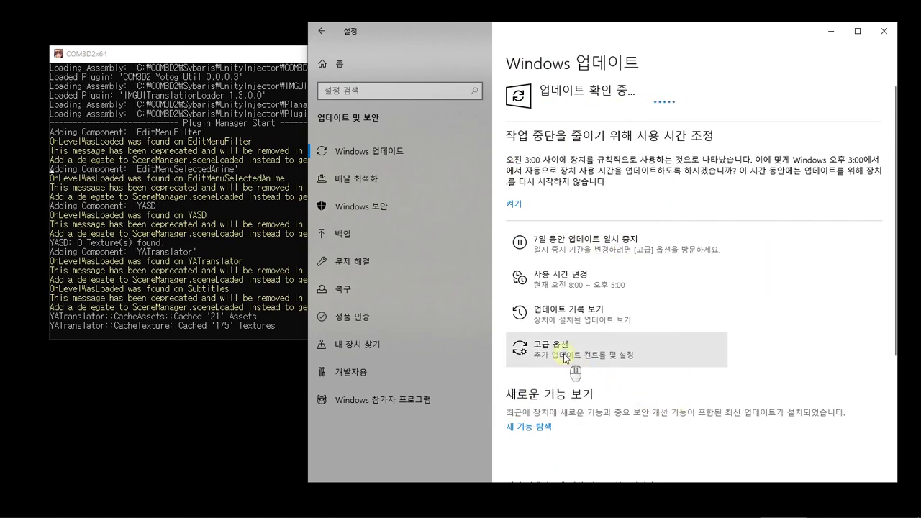
pyautogui.click(565, 356)
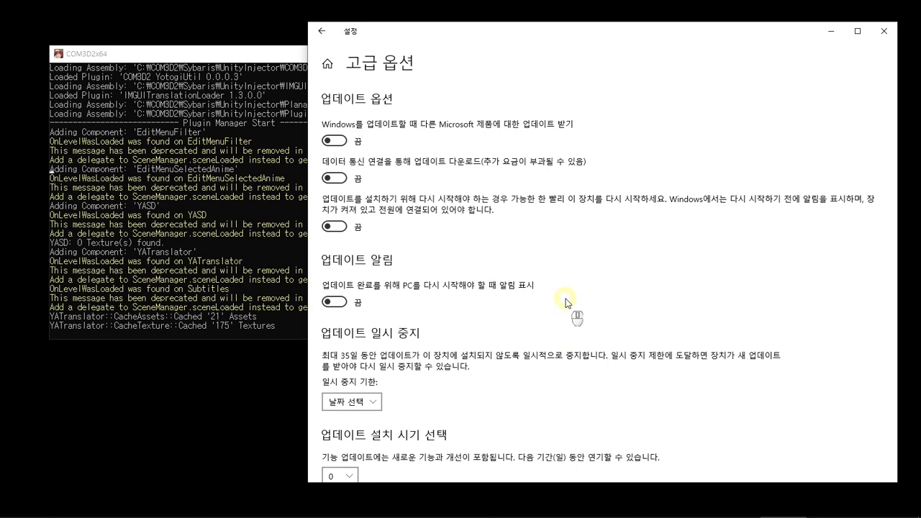
pyautogui.scroll(-1, 566, 303)
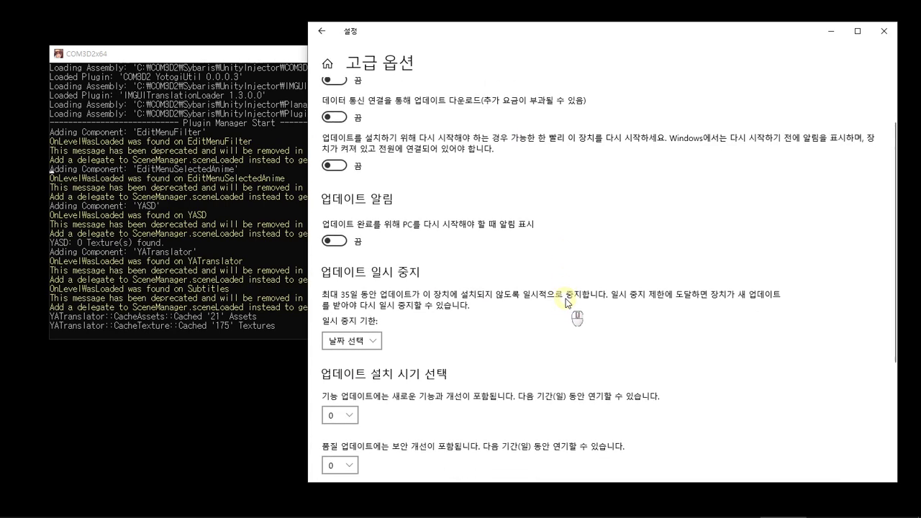
pyautogui.scroll(-1, 567, 303)
pyautogui.scroll(-2, 566, 303)
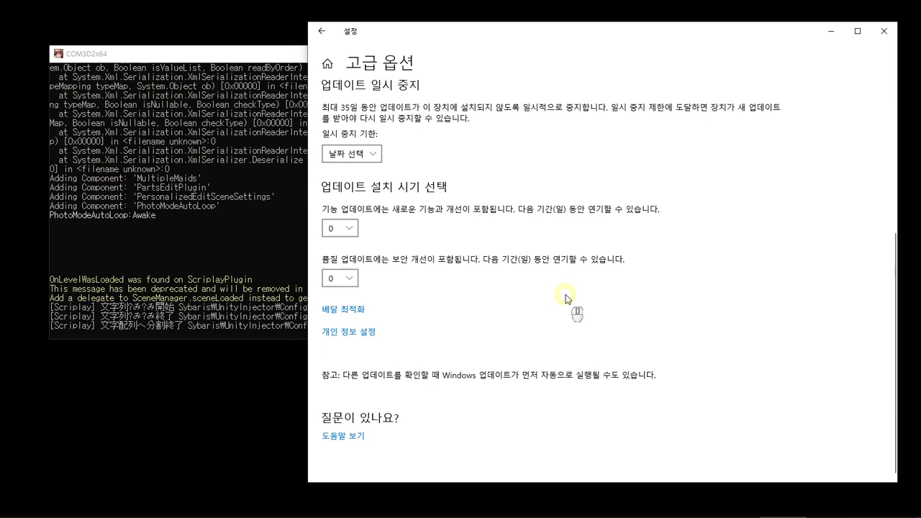
pyautogui.scroll(4, 566, 295)
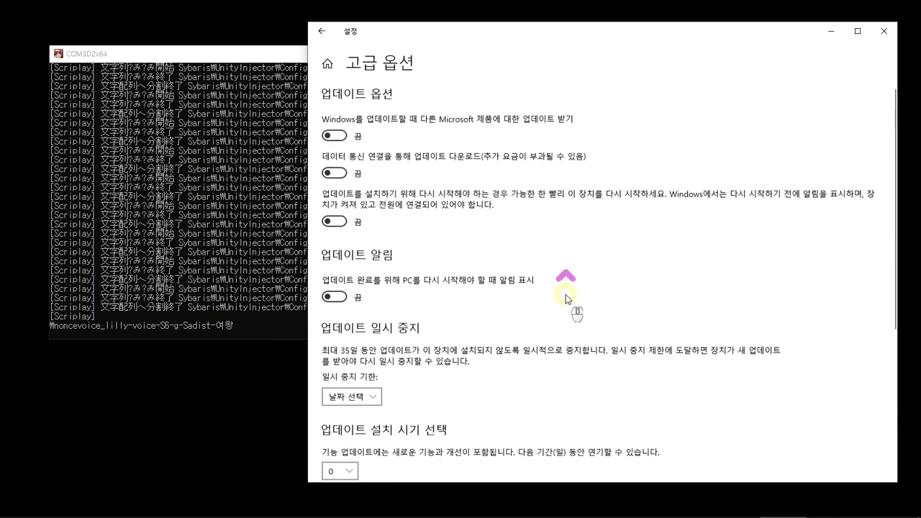
pyautogui.click(884, 31)
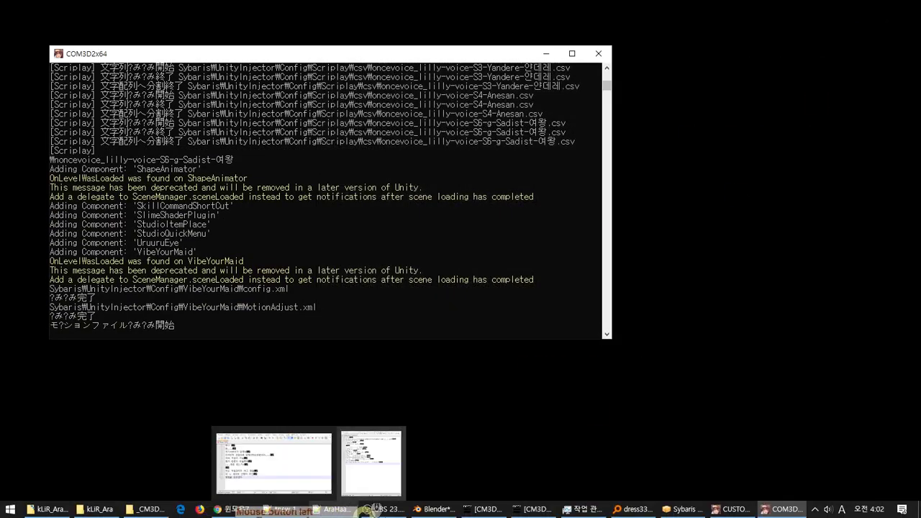
# Close the Everything search window and Sybaris Arc Editor while the game finishes loading.
pyautogui.click(642, 509)
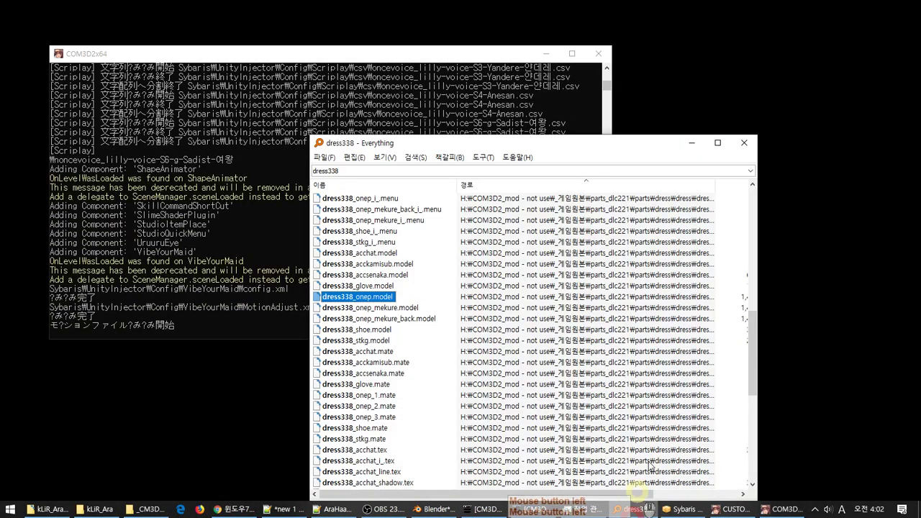
pyautogui.click(743, 151)
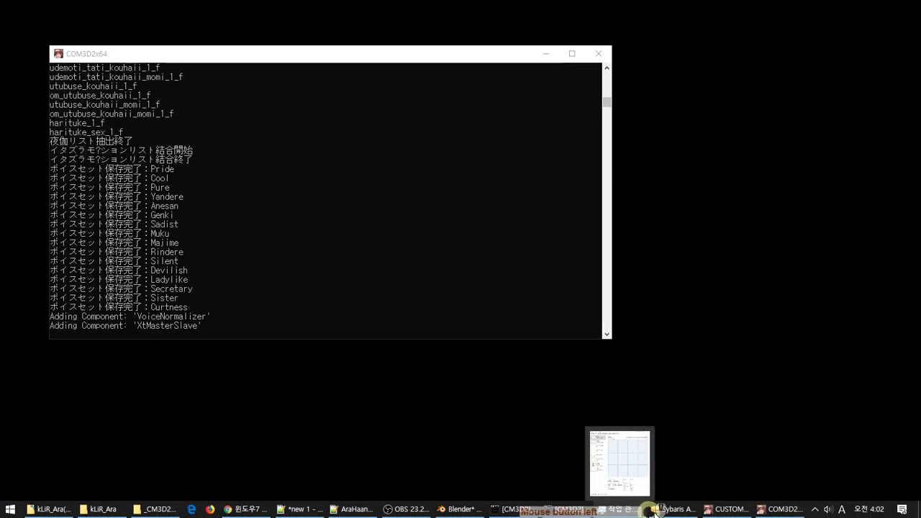
pyautogui.click(673, 509)
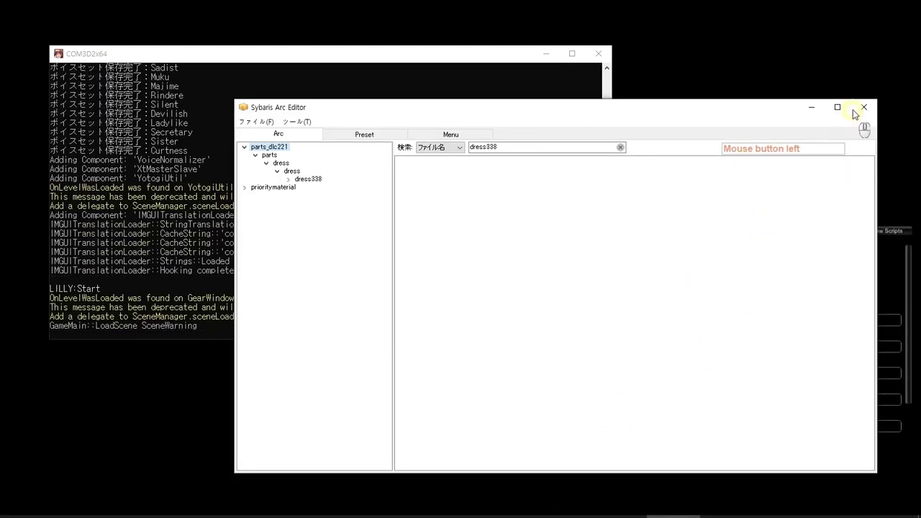
pyautogui.click(860, 108)
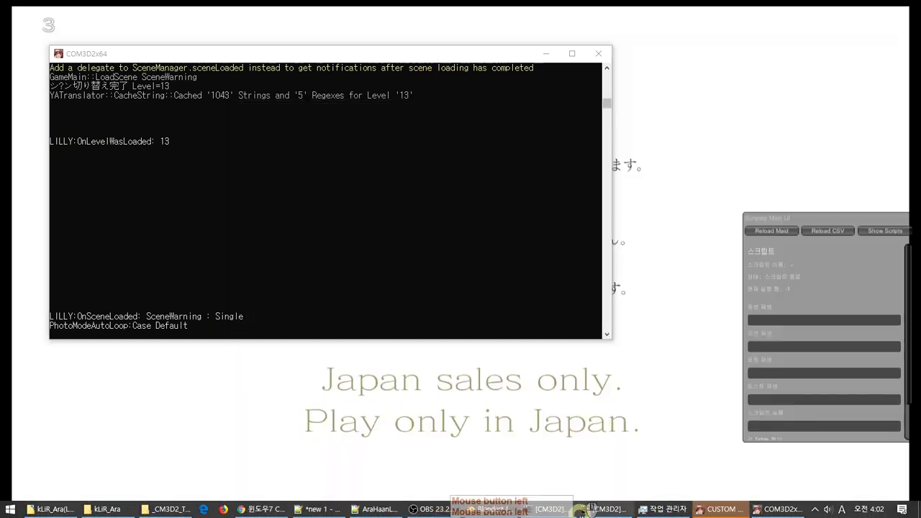
# Close the leftover menu editor windows and Task Manager while the game loads.
pyautogui.click(585, 509)
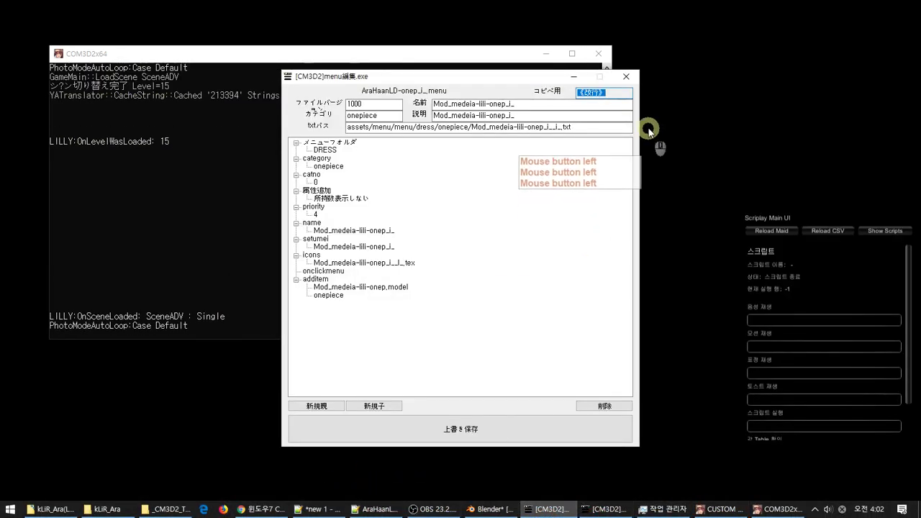
pyautogui.click(627, 76)
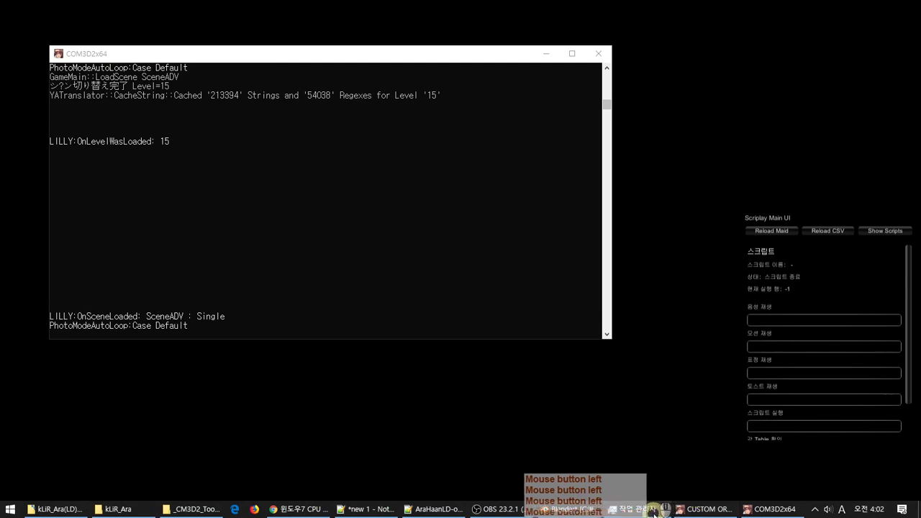
pyautogui.click(633, 509)
pyautogui.click(898, 9)
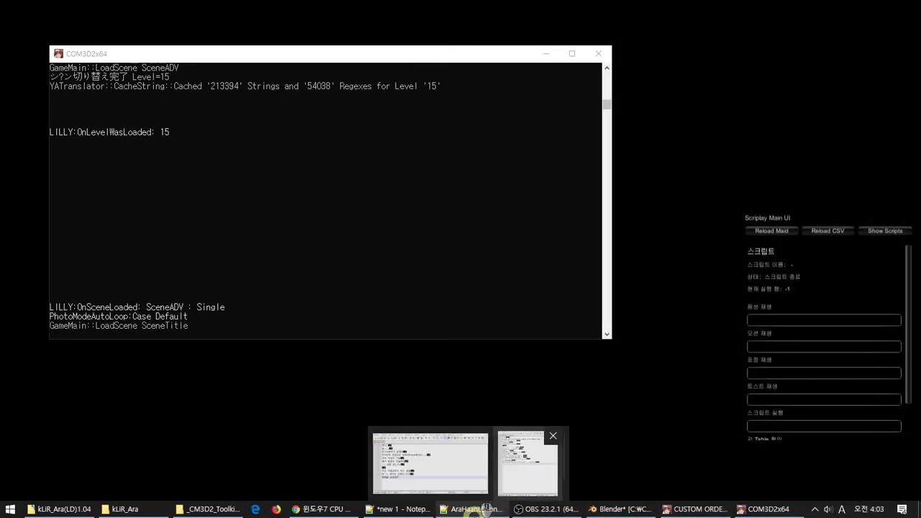
# Drop the deleted AraHaanLD-onep_i_menu.txt from Notepad++ without keeping it, and return to the game's title screen.
pyautogui.click(461, 509)
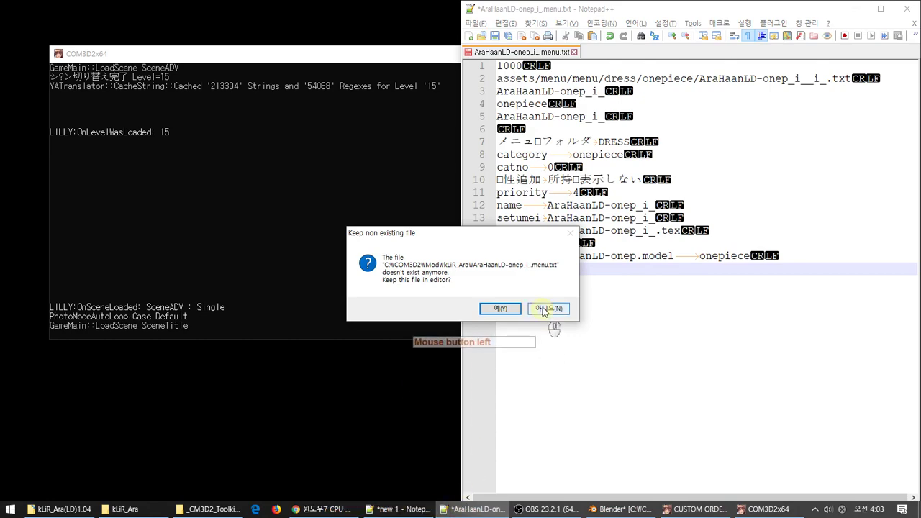
pyautogui.click(545, 309)
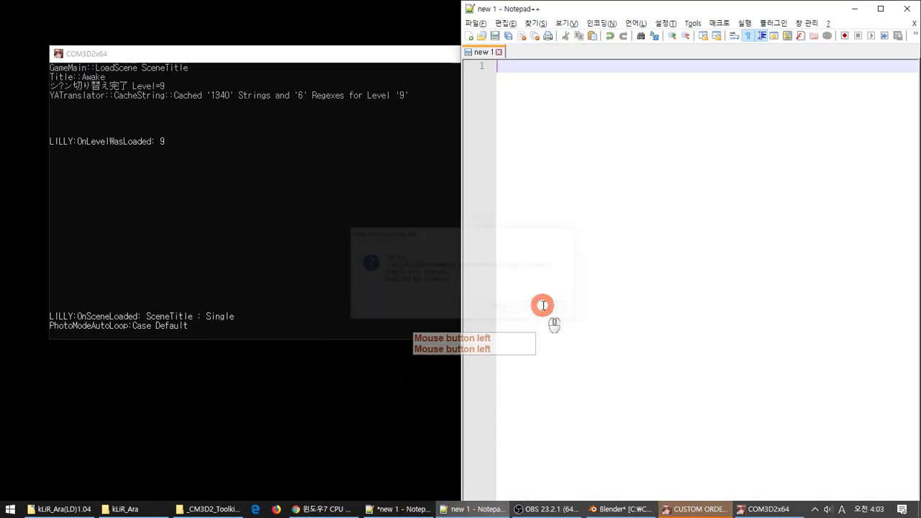
pyautogui.click(478, 311)
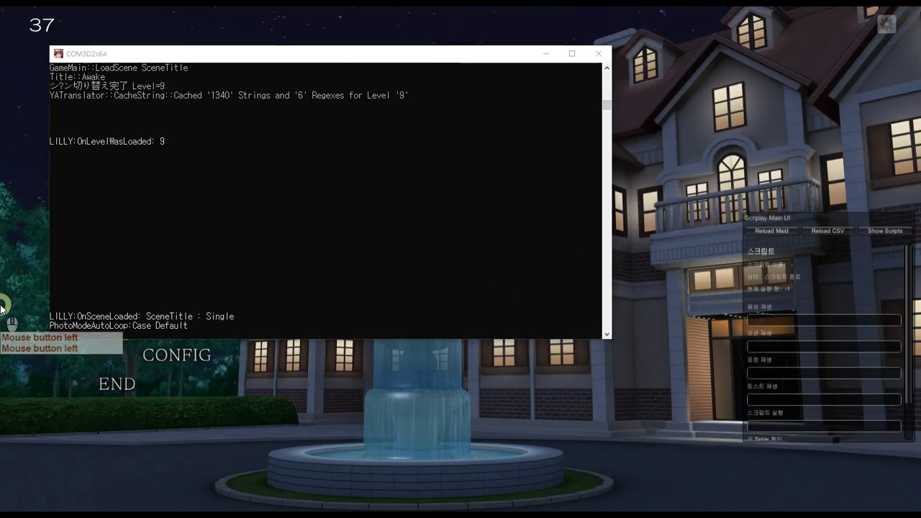
pyautogui.click(28, 313)
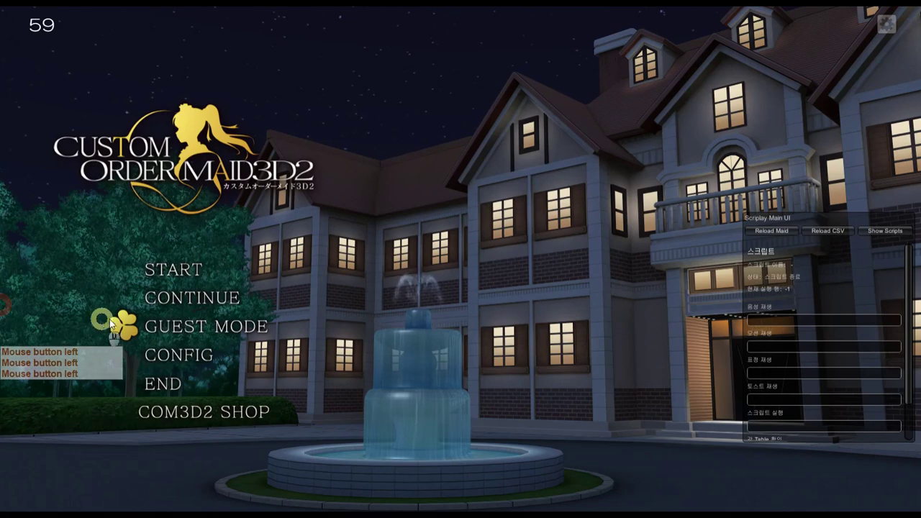
pyautogui.click(194, 298)
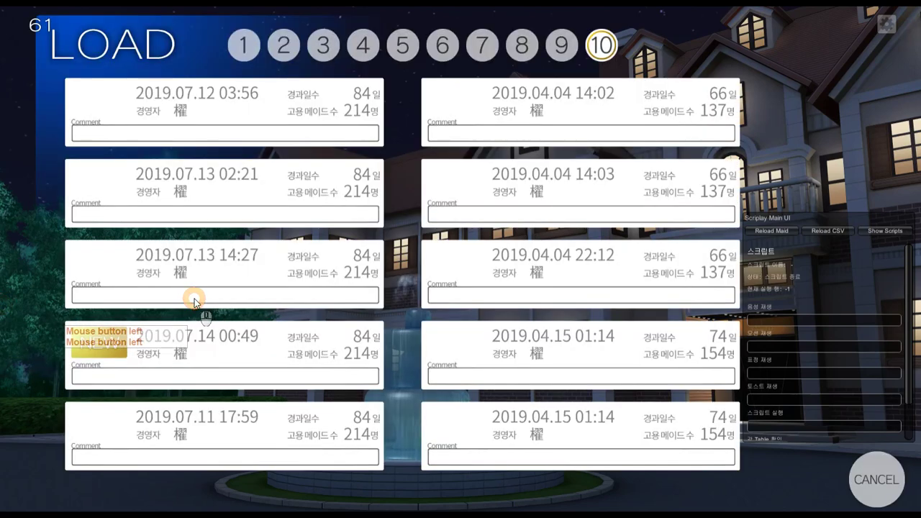
pyautogui.click(206, 346)
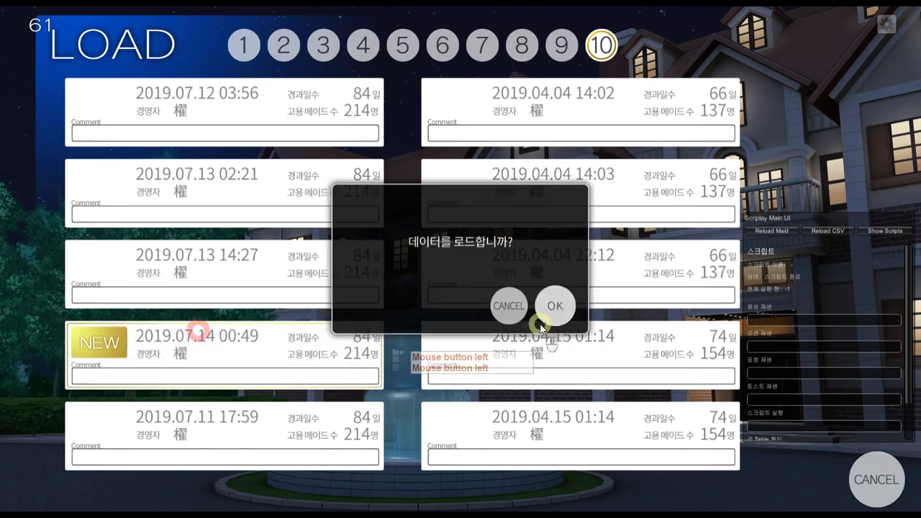
pyautogui.click(506, 306)
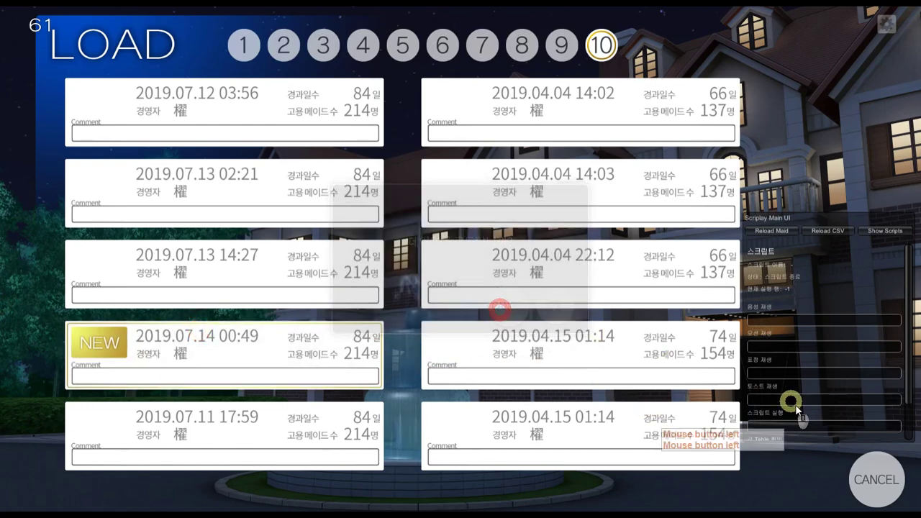
pyautogui.click(870, 475)
# Start a new game with the default initial settings and player model, and fast-forward the opening dialogue to the maid's scene.
pyautogui.click(175, 270)
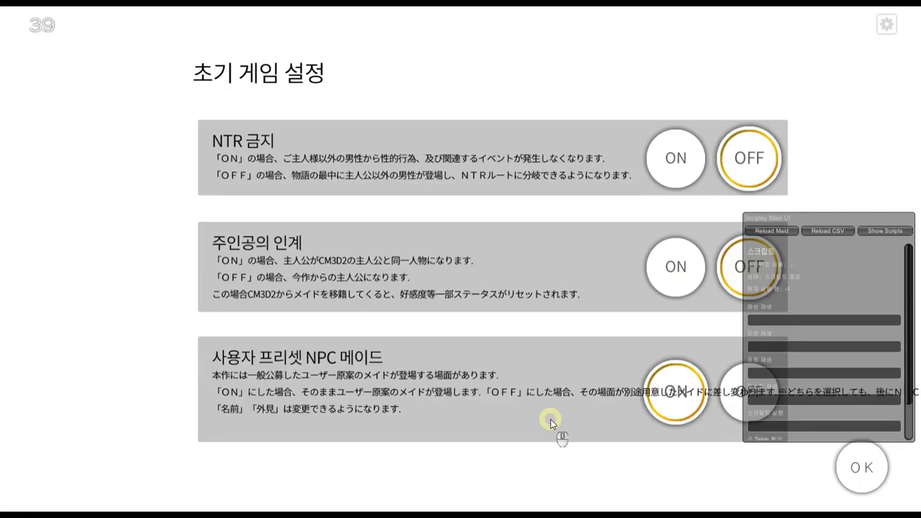
pyautogui.click(839, 462)
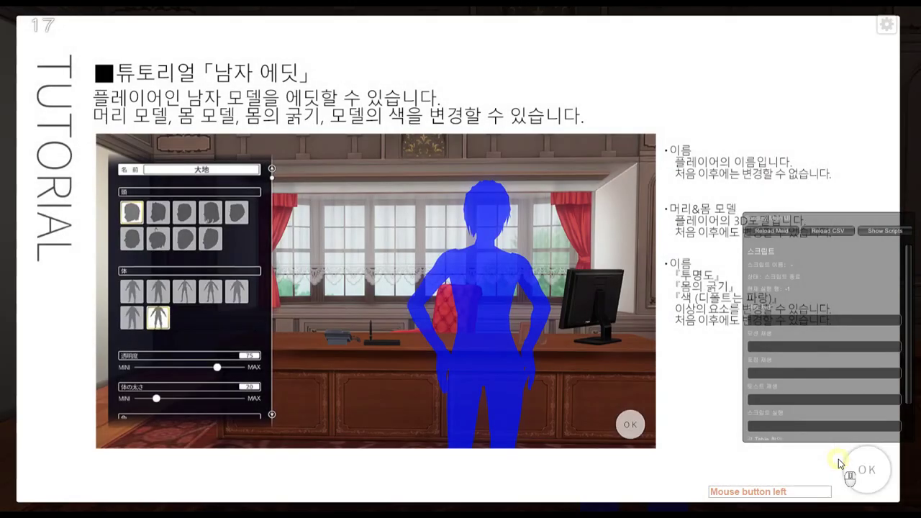
pyautogui.click(889, 473)
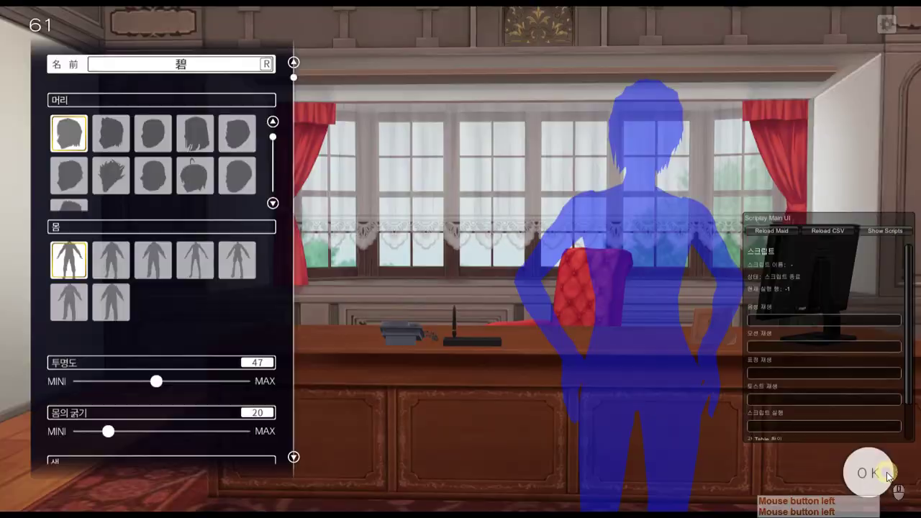
pyautogui.click(888, 475)
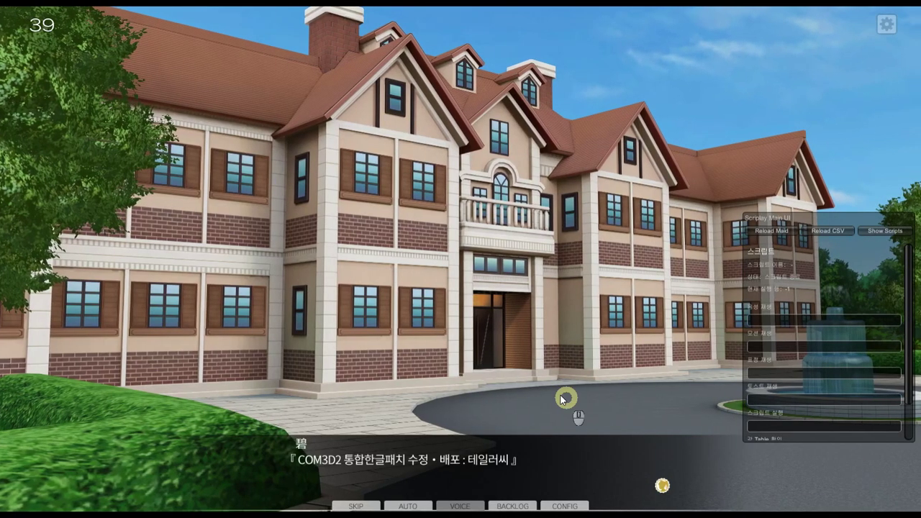
pyautogui.press('ctrl')
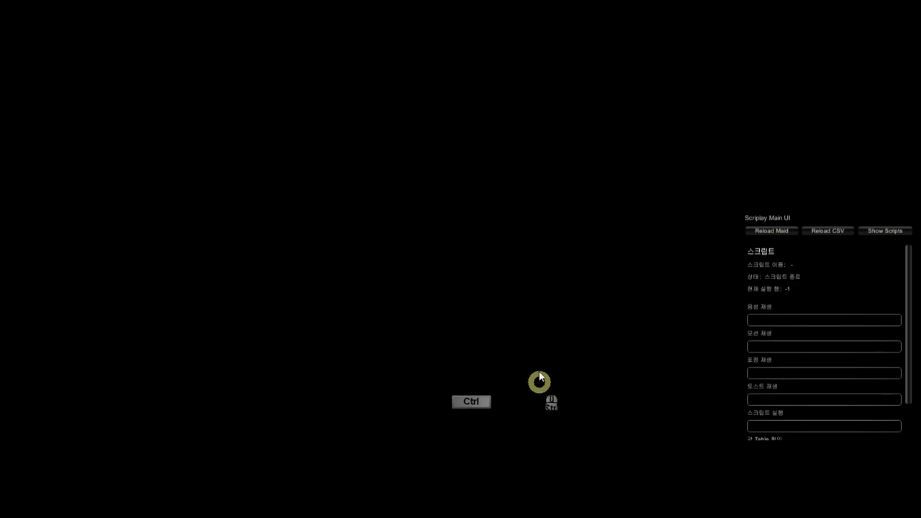
# Bring up PropMyItem, filter the one-piece clothes to MOD items, and equip the listed dress on the maid.
pyautogui.press('shift')
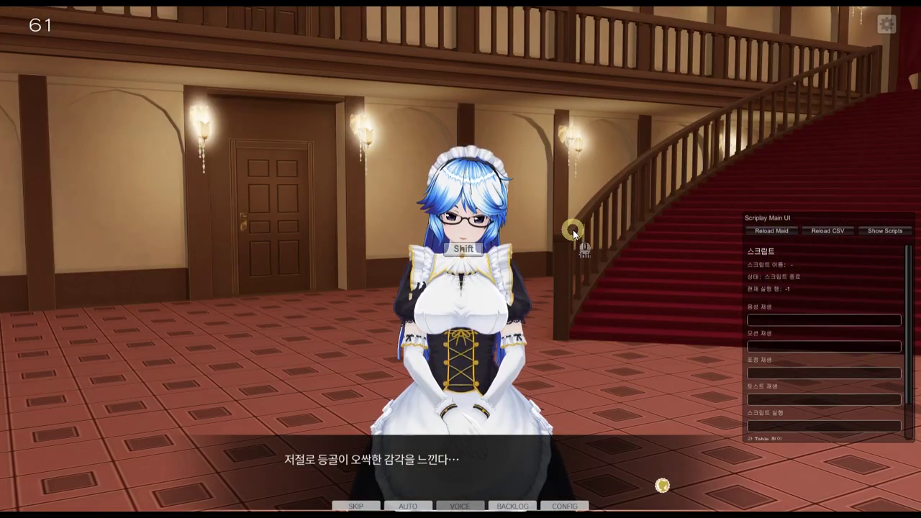
pyautogui.hotkey('shift', 'i')
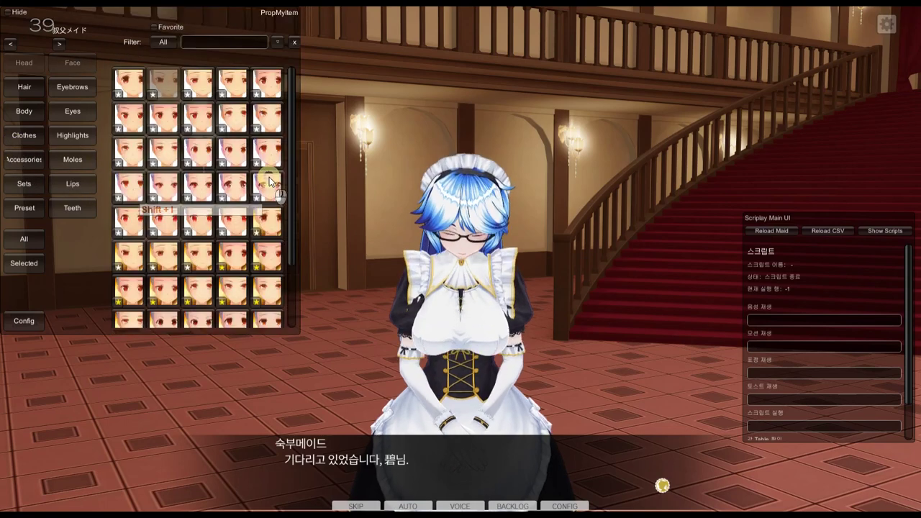
pyautogui.click(28, 138)
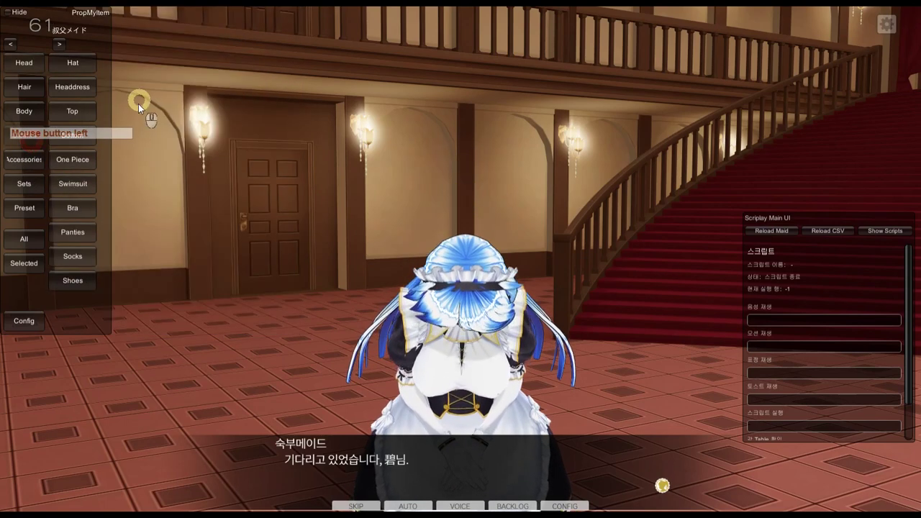
pyautogui.click(72, 159)
pyautogui.click(165, 42)
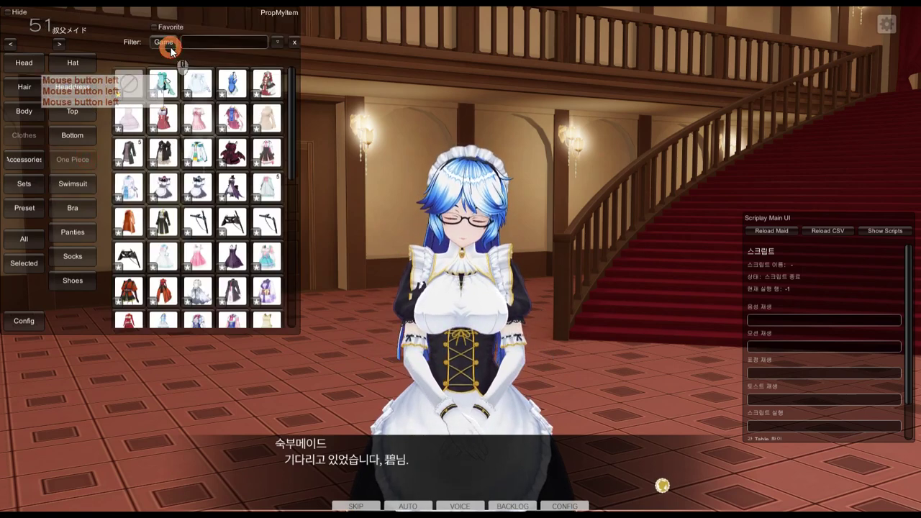
pyautogui.click(131, 85)
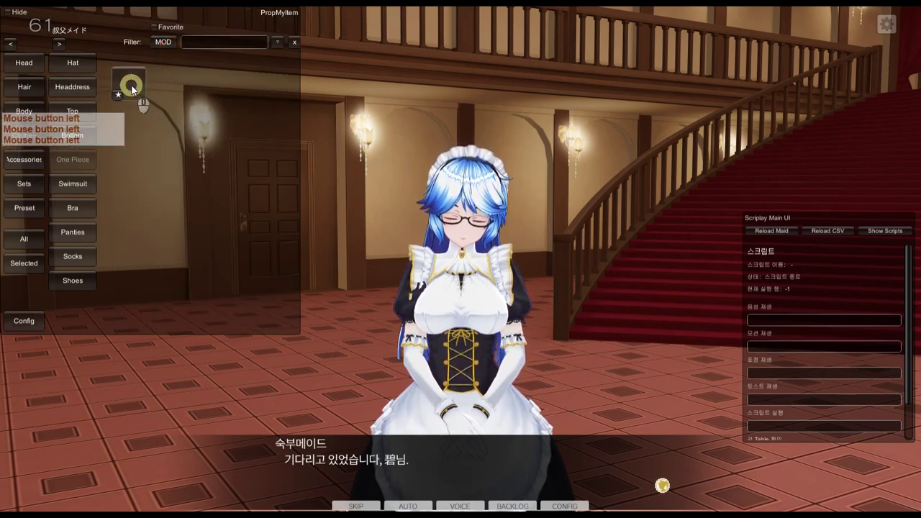
# Examine the modded dress on the maid from several angles, checking its sleeves and skirt against her pose.
pyautogui.moveTo(525, 294); pyautogui.dragTo(524, 238, button='middle')
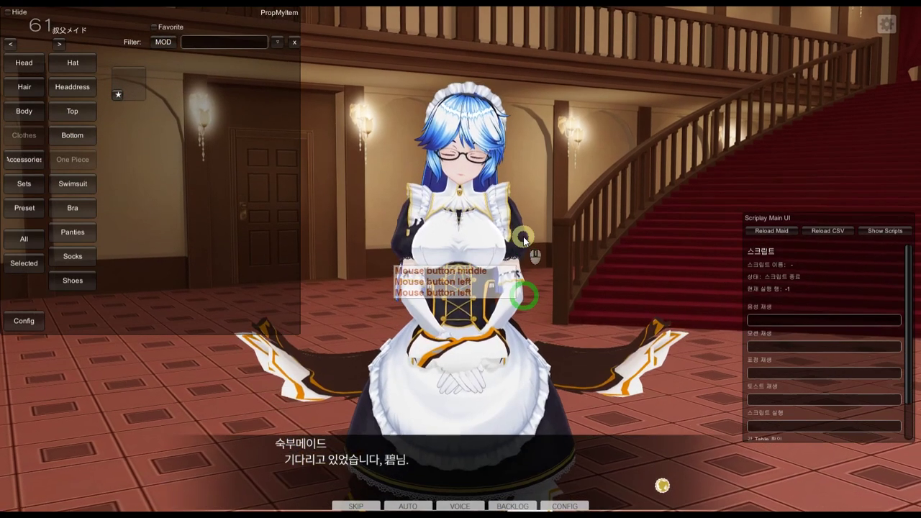
pyautogui.moveTo(526, 238); pyautogui.dragTo(477, 261, button='right')
pyautogui.moveTo(648, 185); pyautogui.dragTo(432, 237, button='middle')
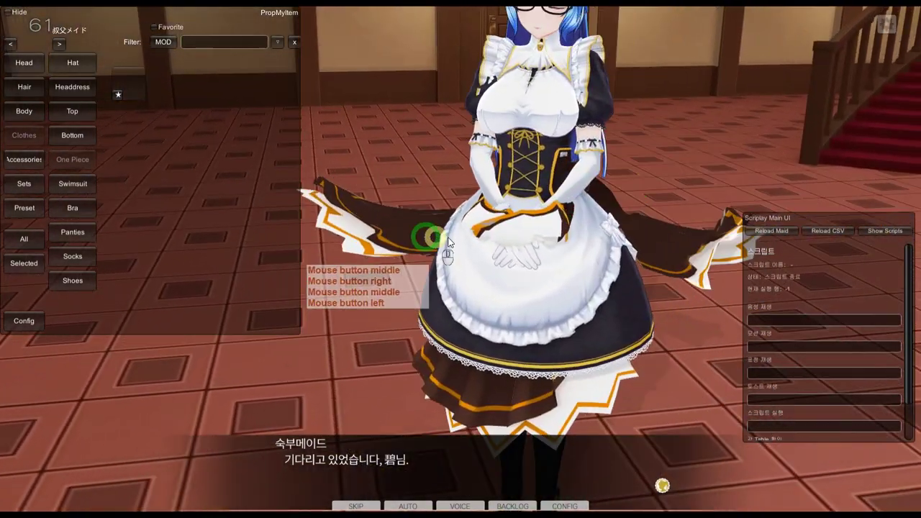
pyautogui.keyDown('shift'); pyautogui.moveTo(596, 237); pyautogui.dragTo(518, 252, button='middle'); pyautogui.keyUp('shift')
pyautogui.moveTo(518, 252); pyautogui.dragTo(498, 293, button='right')
pyautogui.keyDown('shift'); pyautogui.moveTo(749, 90); pyautogui.dragTo(353, 361, button='middle'); pyautogui.keyUp('shift')
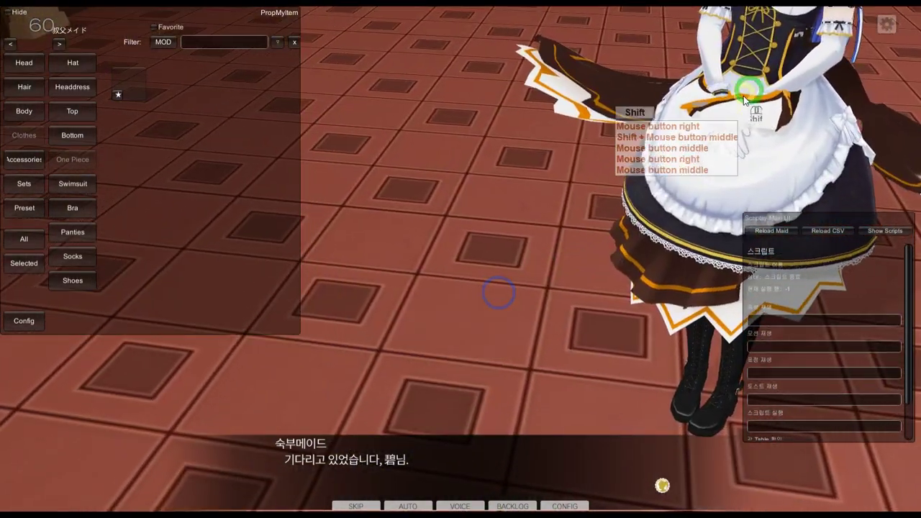
# Switch to Blender, unhide the dress338_onep mesh, and put dress338_onep.armature into Pose Mode.
pyautogui.hotkey('alt', 'Tab')
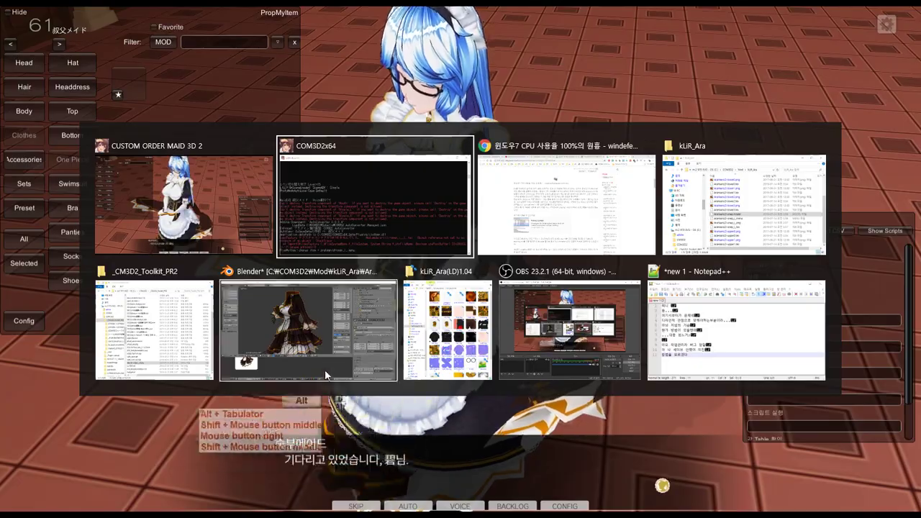
pyautogui.keyDown('alt'); pyautogui.click(325, 369); pyautogui.keyUp('alt')
pyautogui.moveTo(395, 281); pyautogui.dragTo(438, 279, button='middle')
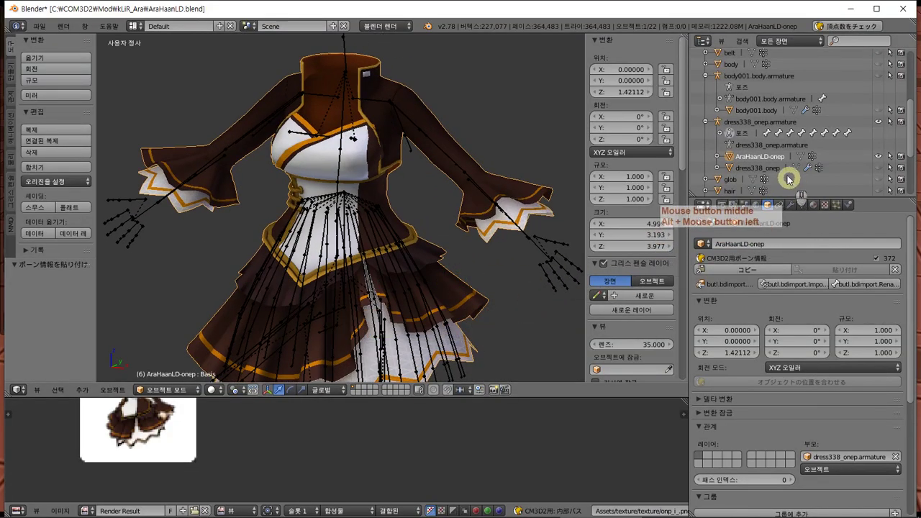
pyautogui.middleClick(887, 169)
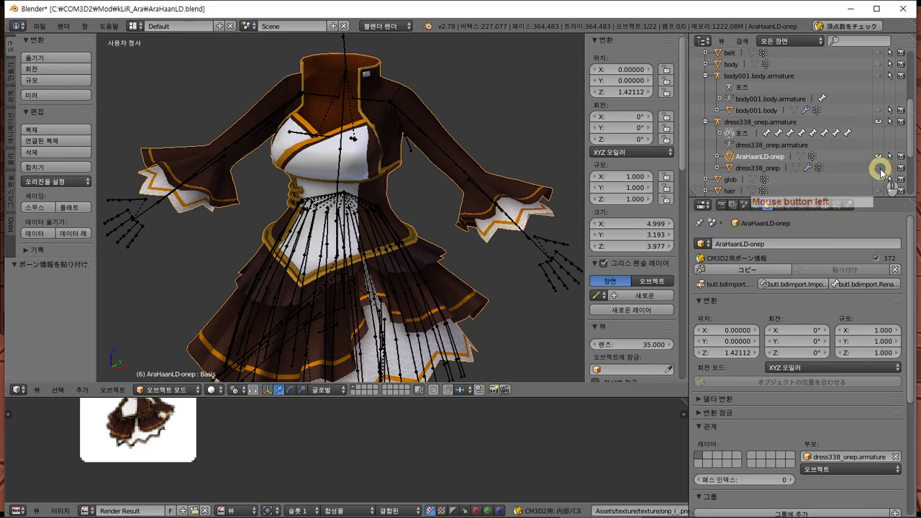
pyautogui.click(880, 168)
pyautogui.click(728, 125)
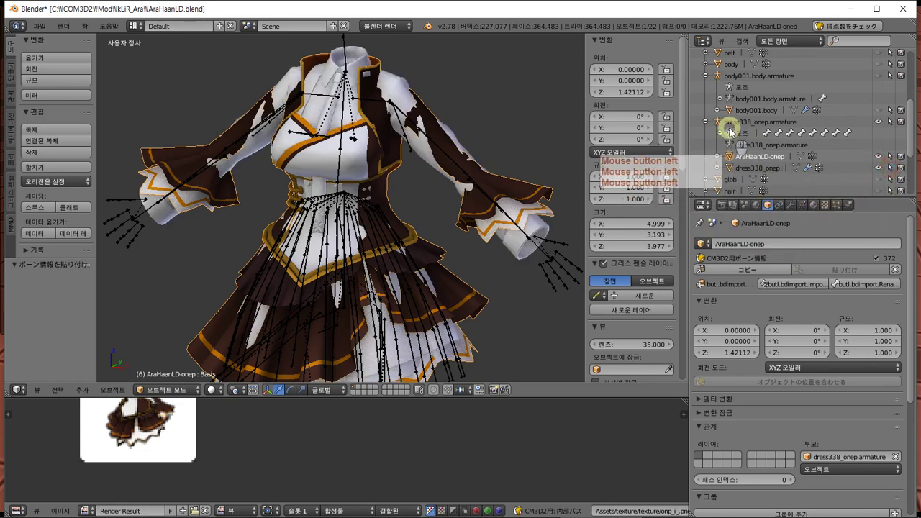
pyautogui.click(730, 130)
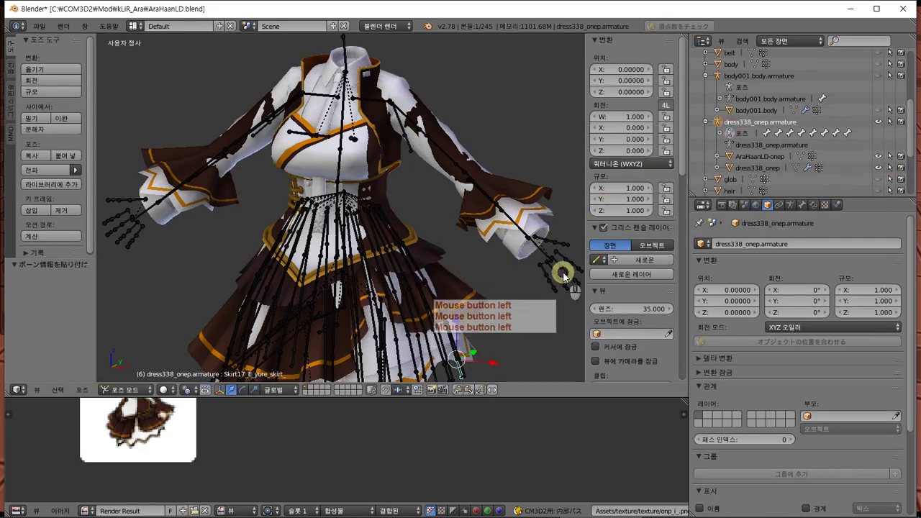
# Select all bones and make the current pose the base pose, applying the armature to related meshes with volume preserved.
pyautogui.moveTo(563, 276); pyautogui.dragTo(528, 323, button='right')
pyautogui.press('Escape')
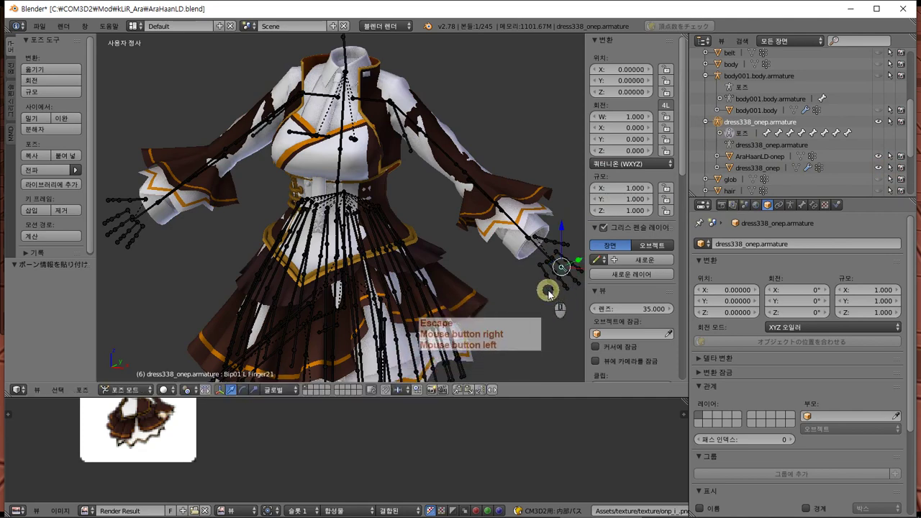
pyautogui.press('a')
pyautogui.press('a')
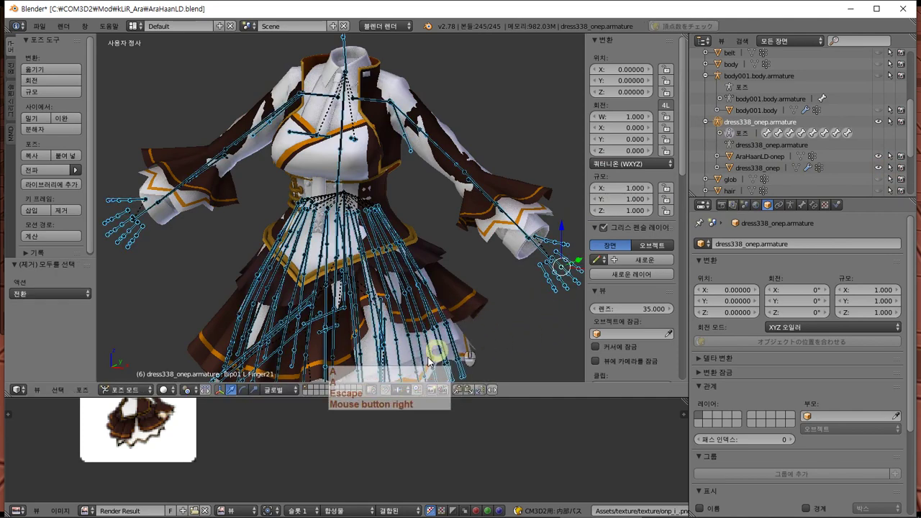
pyautogui.click(83, 389)
pyautogui.click(189, 313)
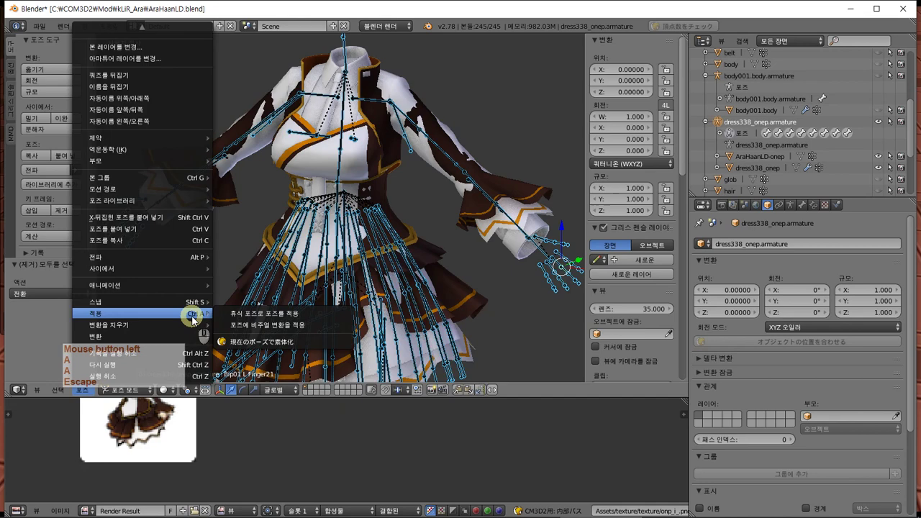
pyautogui.click(272, 343)
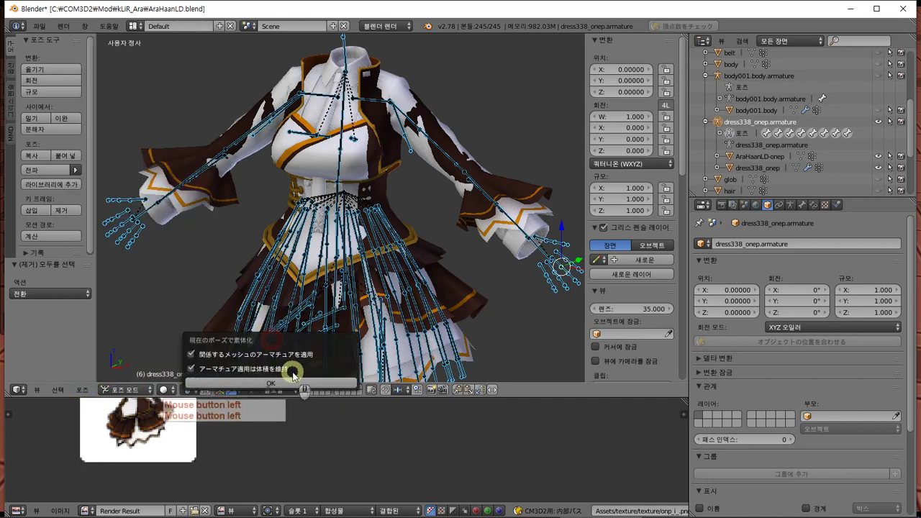
pyautogui.click(463, 328)
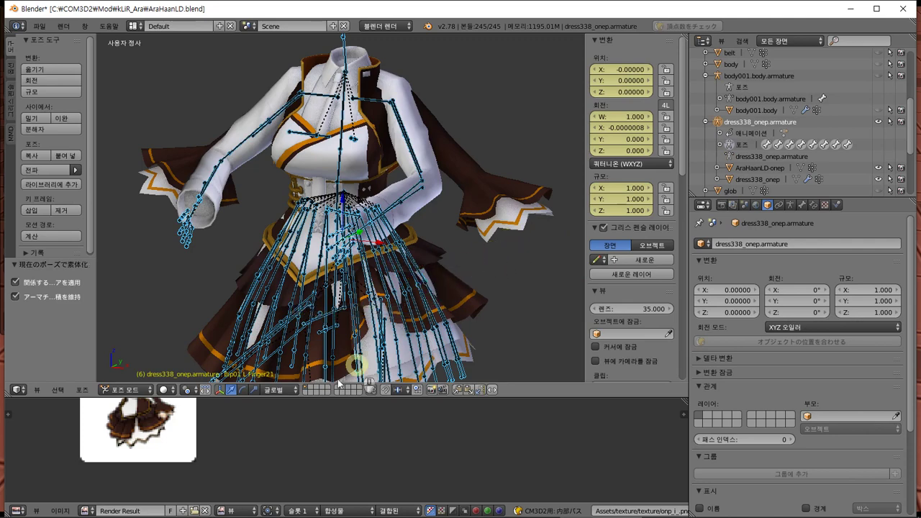
# Try applying the current pose as the rest pose for all bones of dress338_onep.armature.
pyautogui.rightClick(624, 137)
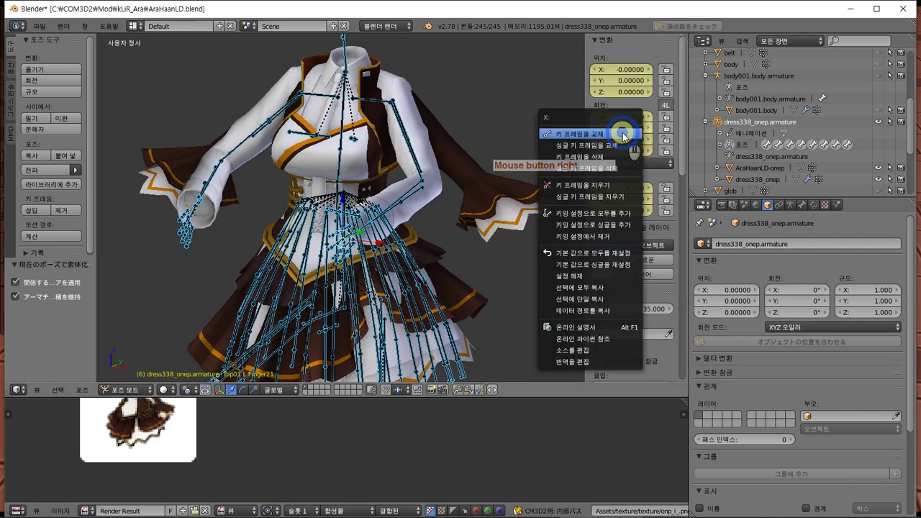
pyautogui.rightClick(357, 264)
pyautogui.press('a')
pyautogui.press('a')
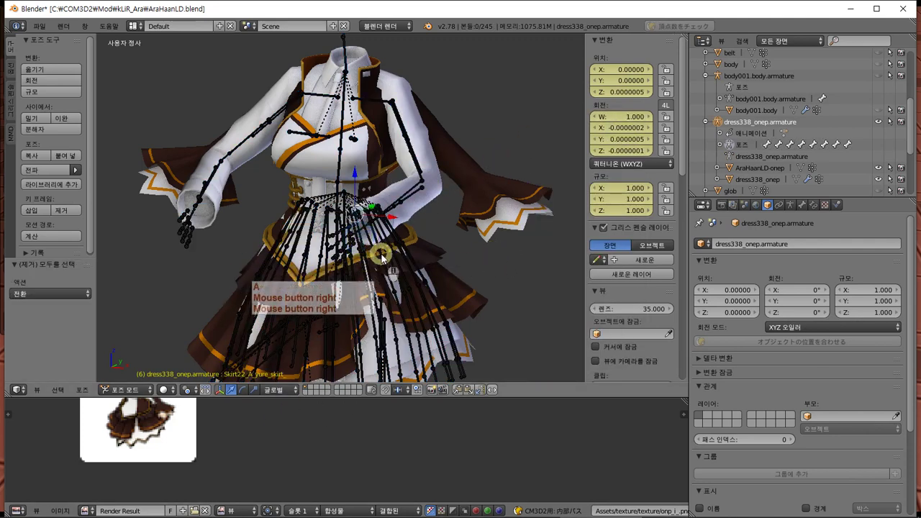
pyautogui.click(78, 390)
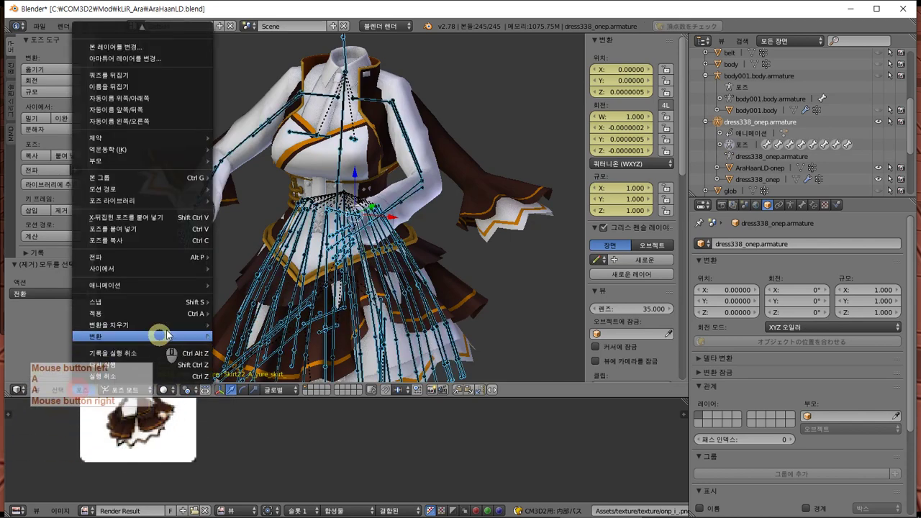
pyautogui.moveTo(187, 315)
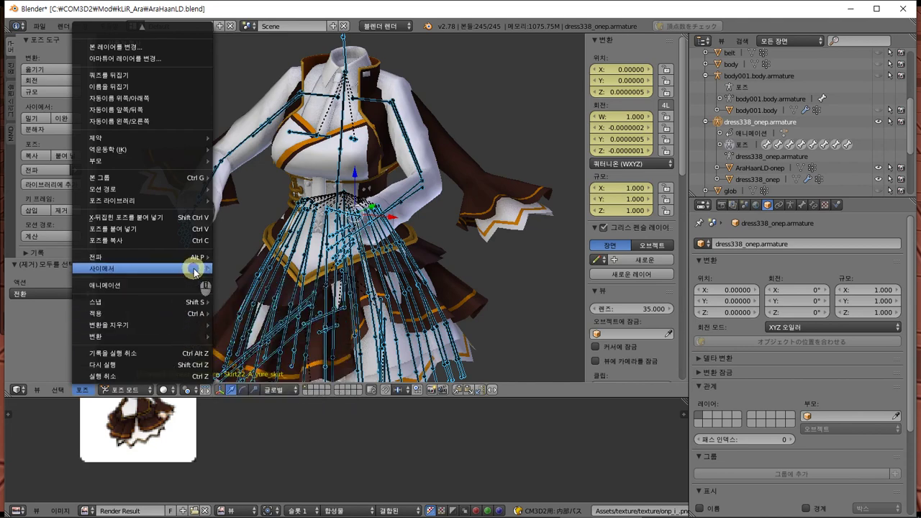
pyautogui.moveTo(195, 268)
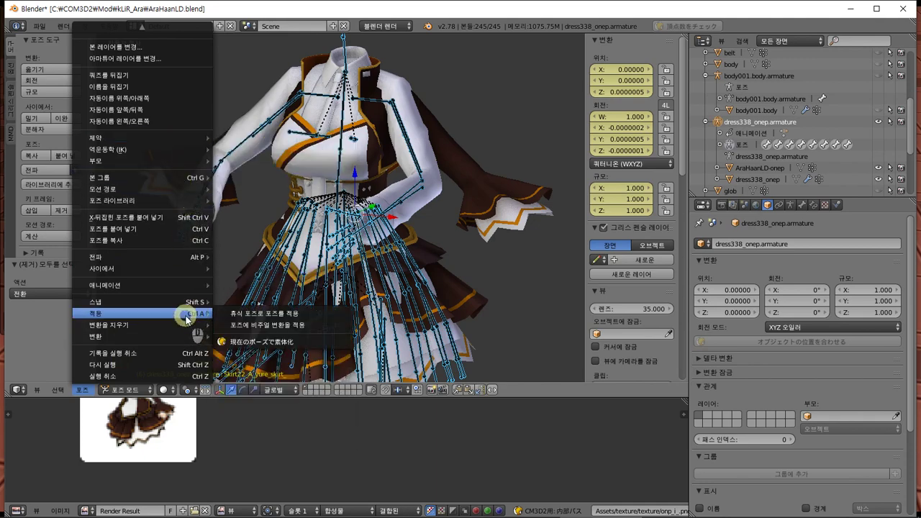
pyautogui.click(253, 315)
pyautogui.moveTo(288, 331); pyautogui.dragTo(306, 283, button='middle')
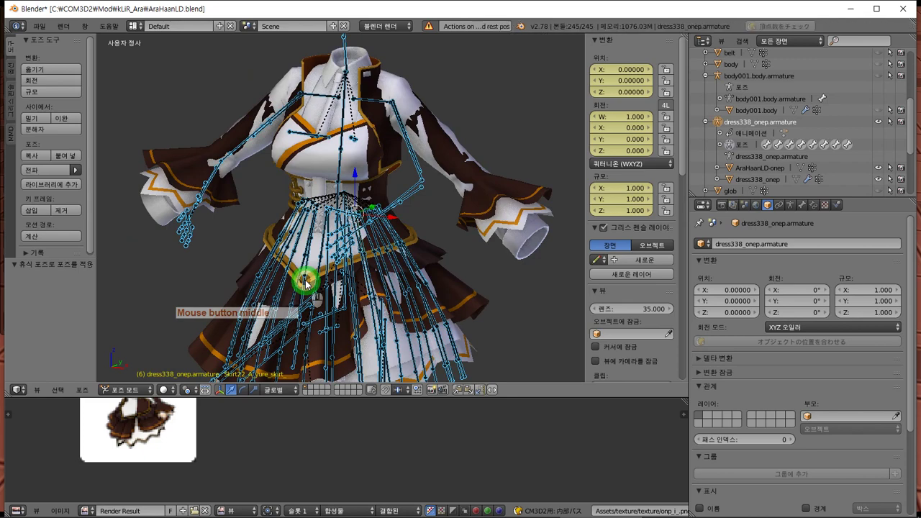
# Try applying the visual transform to the pose of all selected bones.
pyautogui.click(85, 389)
pyautogui.click(191, 314)
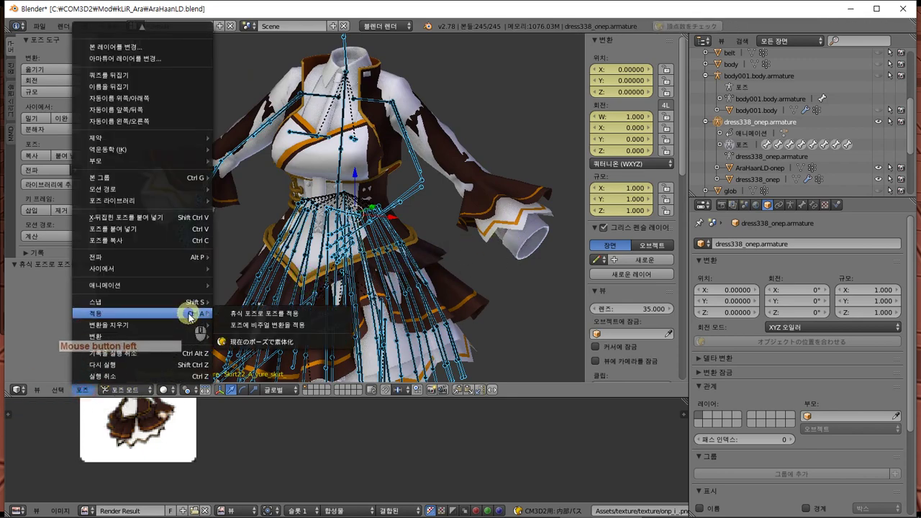
pyautogui.click(245, 324)
# Try clearing all pose transforms on the selected bones, checking the armature in Edit Mode and going back to Pose Mode.
pyautogui.click(81, 389)
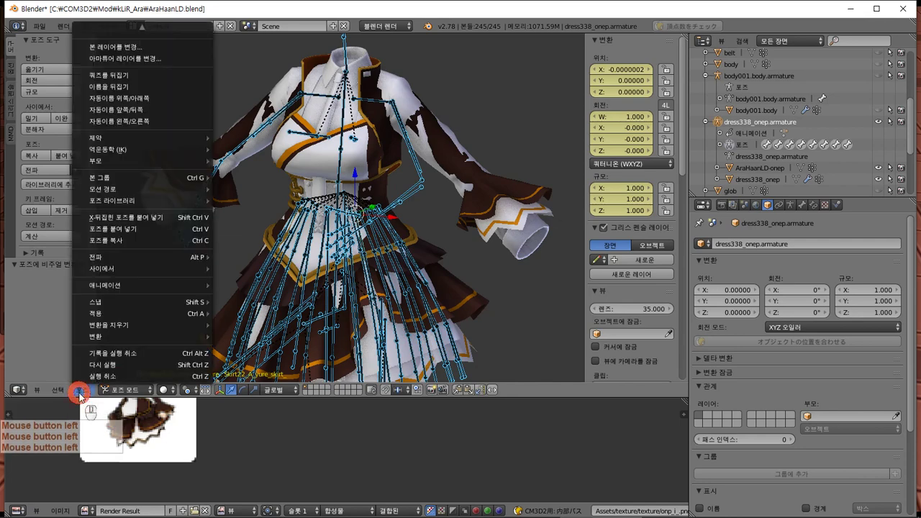
pyautogui.click(164, 326)
pyautogui.click(237, 325)
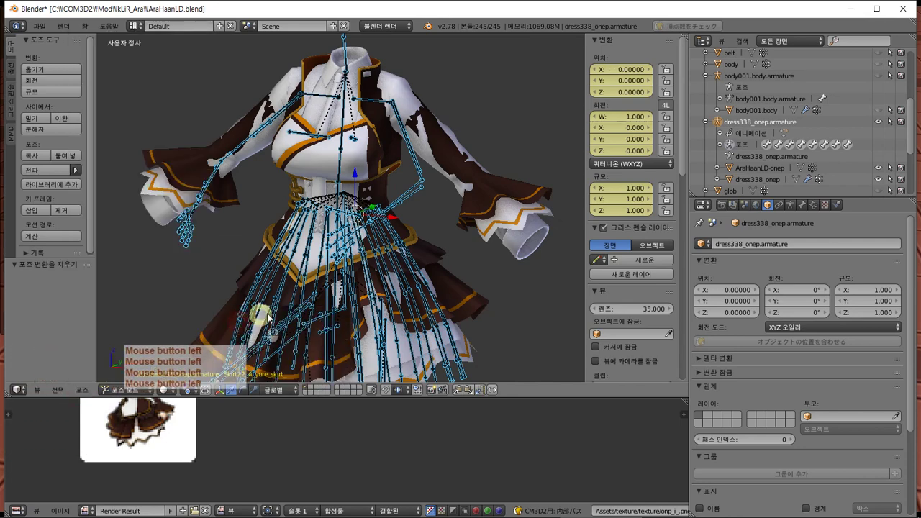
pyautogui.click(317, 296)
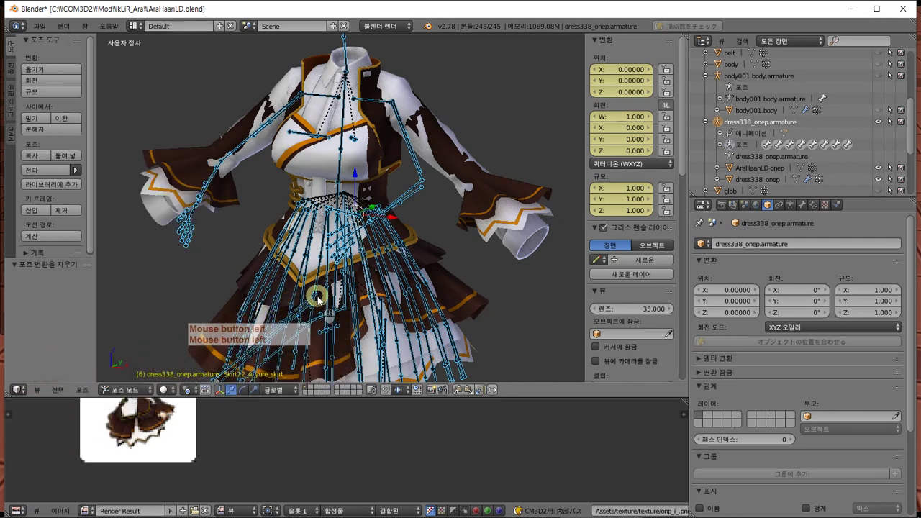
pyautogui.click(80, 389)
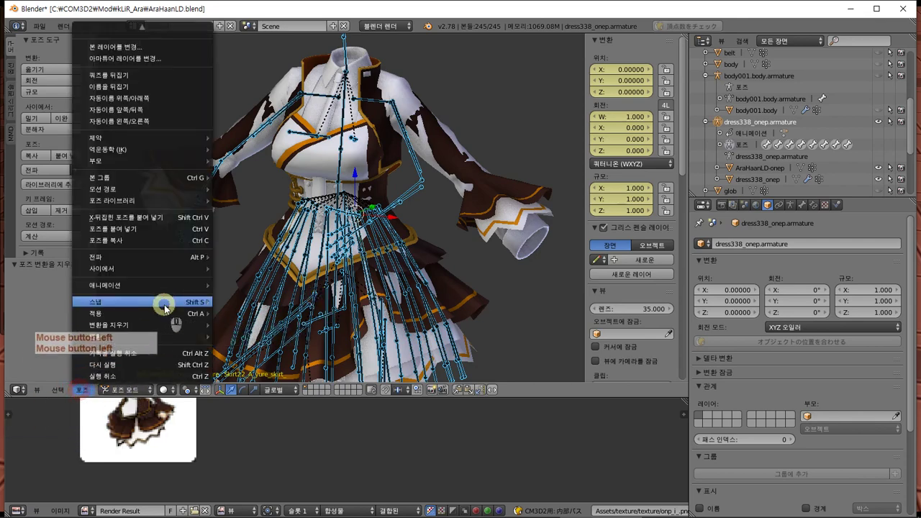
pyautogui.click(170, 325)
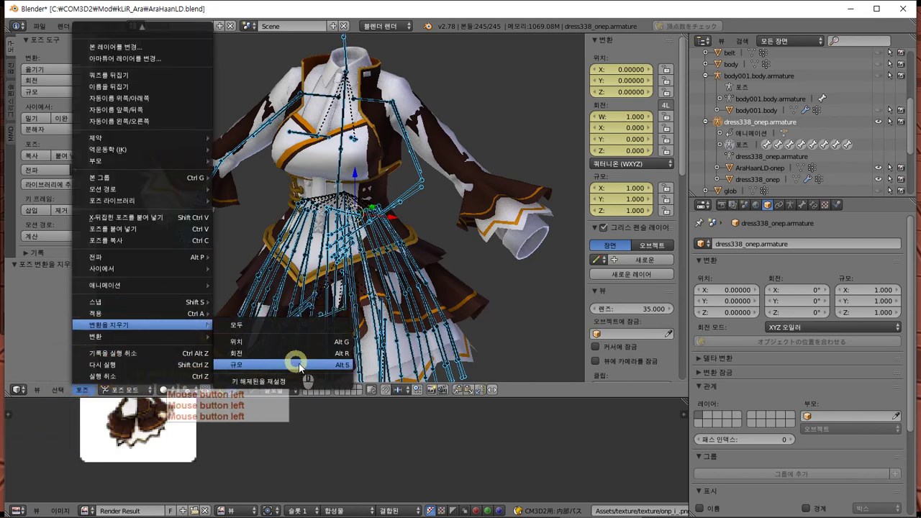
pyautogui.click(285, 326)
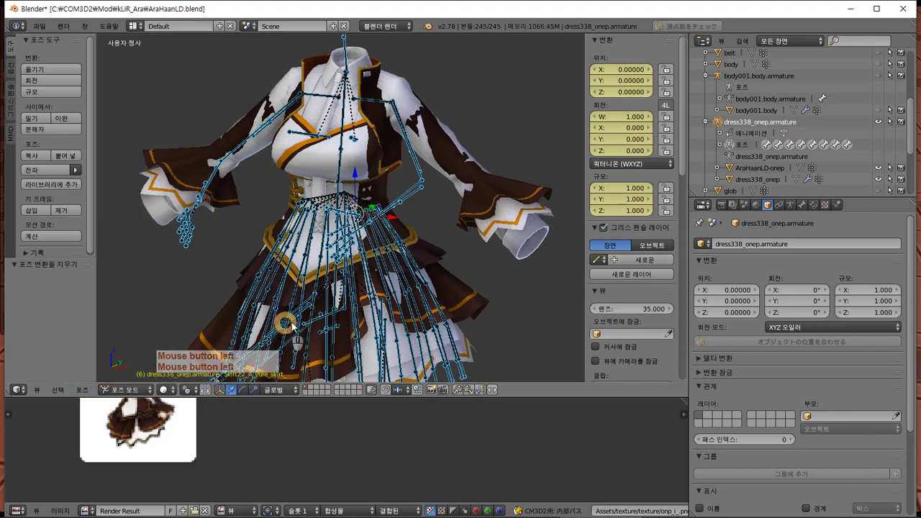
pyautogui.press('Tab')
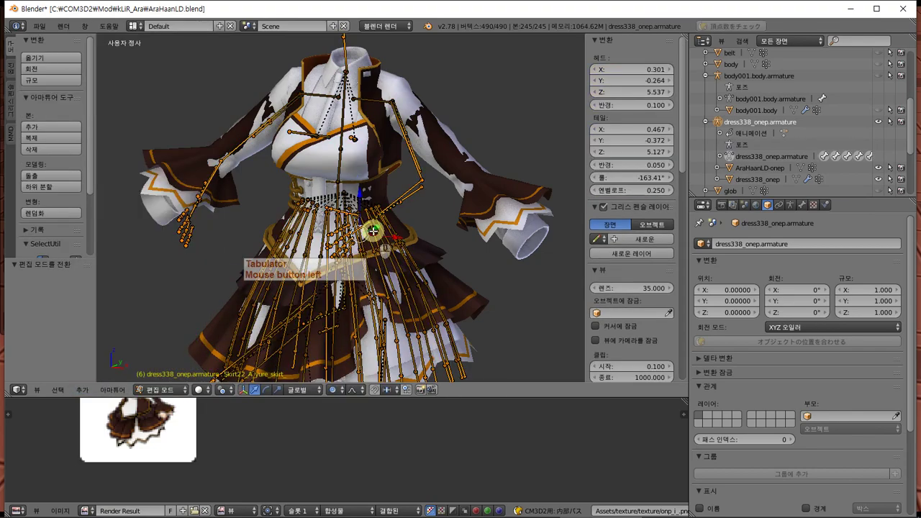
pyautogui.press('Tab')
pyautogui.moveTo(373, 234)
pyautogui.mouseDown(button='middle')
pyautogui.moveTo(465, 251)
pyautogui.moveTo(489, 236)
pyautogui.moveTo(377, 244)
pyautogui.moveTo(369, 231)
pyautogui.mouseUp(button='middle')
# Undo the cleared transforms, the visual transform and the rest-pose application on the dress armature.
pyautogui.hotkey('ctrl', 'z')
pyautogui.hotkey('ctrl', 'z')
pyautogui.hotkey('ctrl', 'z')
pyautogui.hotkey('ctrl', 'z')
pyautogui.hotkey('ctrl', 'z')
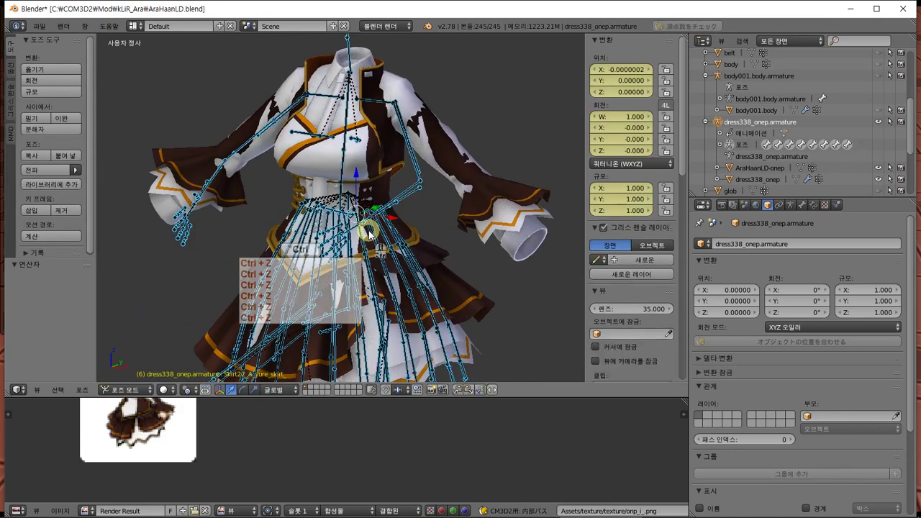
pyautogui.hotkey('ctrl', 'z')
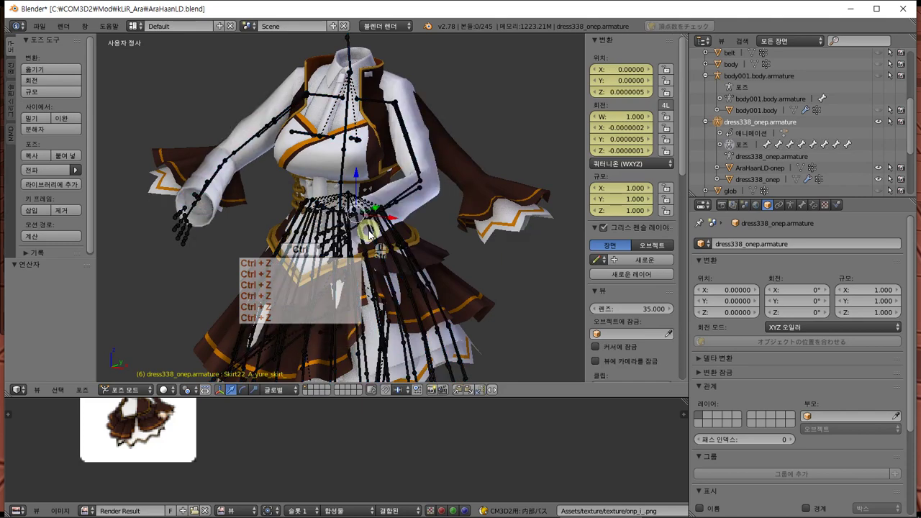
# Undo the earlier base-pose conversion of dress338_onep.armature and its meshes.
pyautogui.moveTo(368, 232); pyautogui.dragTo(364, 209, button='middle')
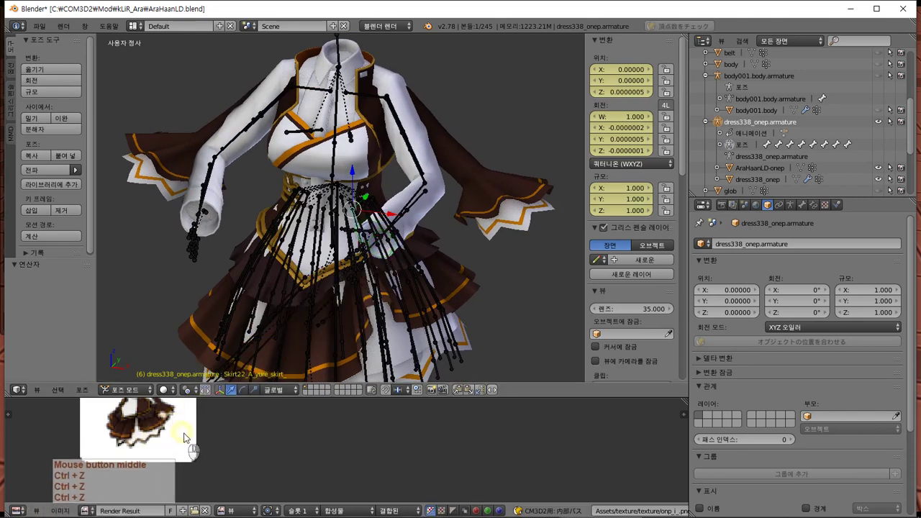
pyautogui.press('a')
pyautogui.press('a')
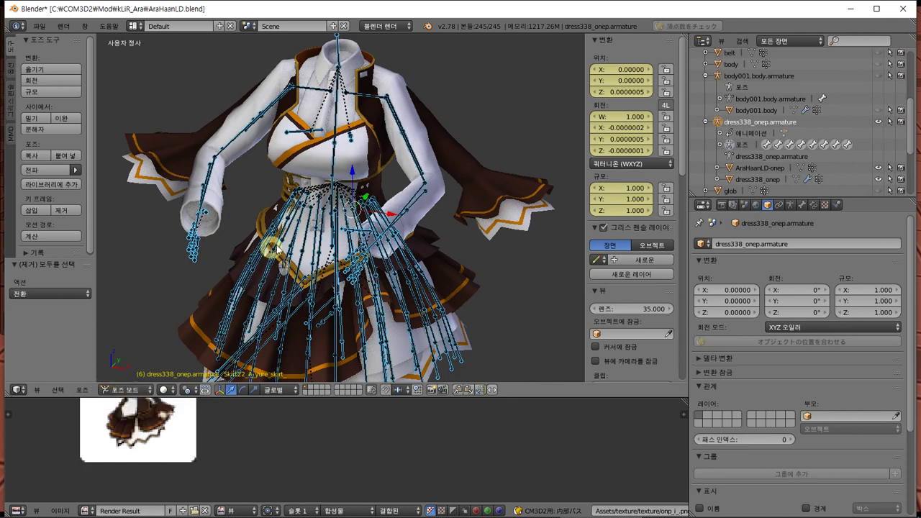
pyautogui.moveTo(412, 189); pyautogui.dragTo(372, 182, button='middle')
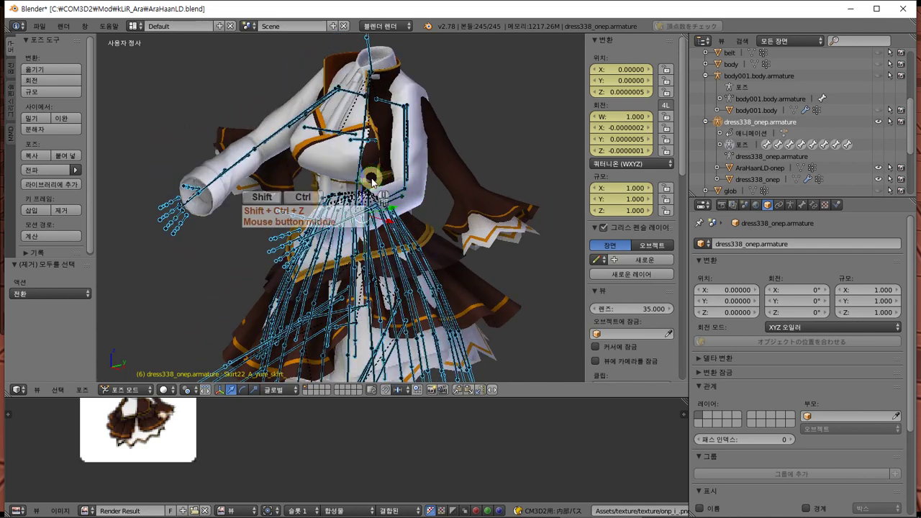
pyautogui.hotkey('ctrl', 'z')
pyautogui.hotkey('ctrl', 'z')
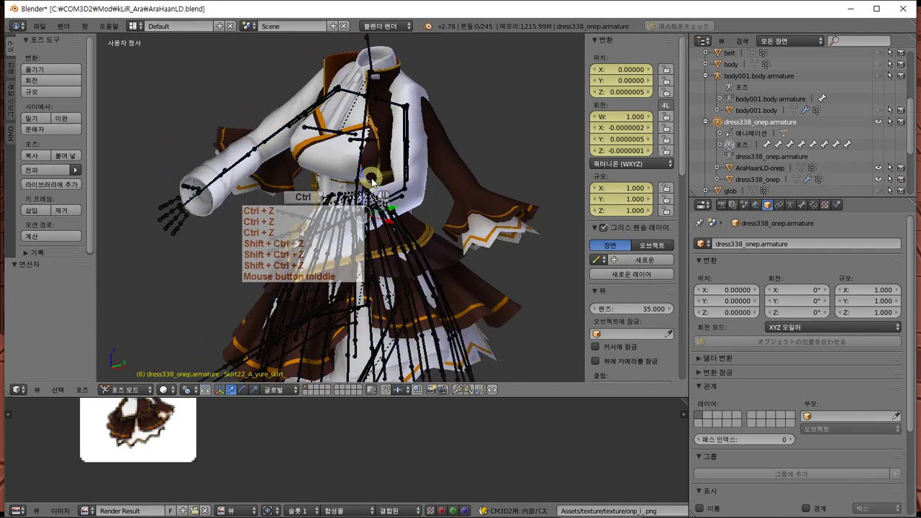
pyautogui.hotkey('ctrl', 'z')
pyautogui.hotkey('ctrl', 'z')
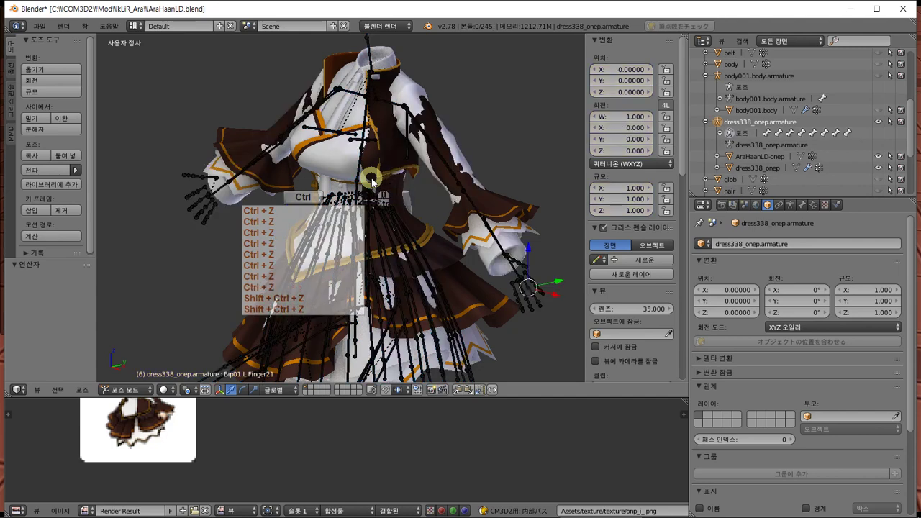
pyautogui.hotkey('ctrl', 'z')
# Select all bones and make the current pose the base pose again, applying the armature to related meshes with volume preserved.
pyautogui.moveTo(381, 195); pyautogui.dragTo(463, 206, button='middle')
pyautogui.moveTo(550, 267); pyautogui.dragTo(497, 278, button='right')
pyautogui.press('Escape')
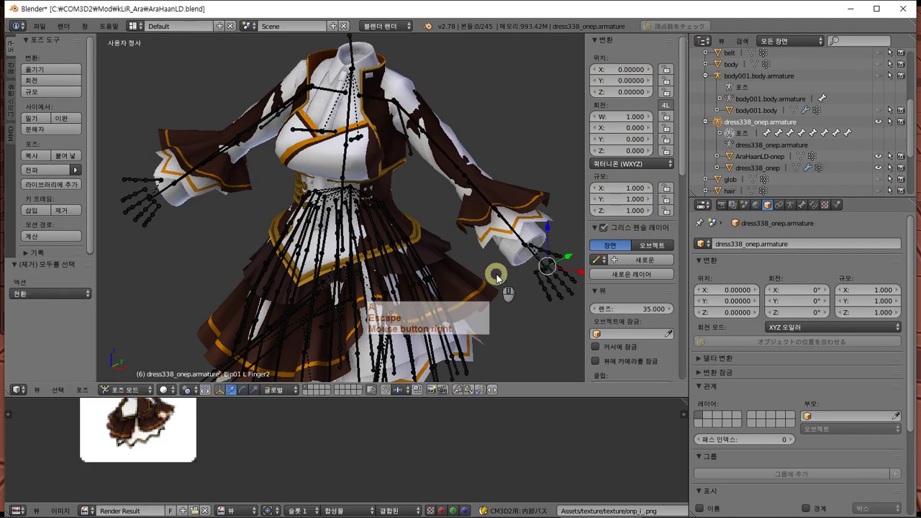
pyautogui.press('a')
pyautogui.click(82, 389)
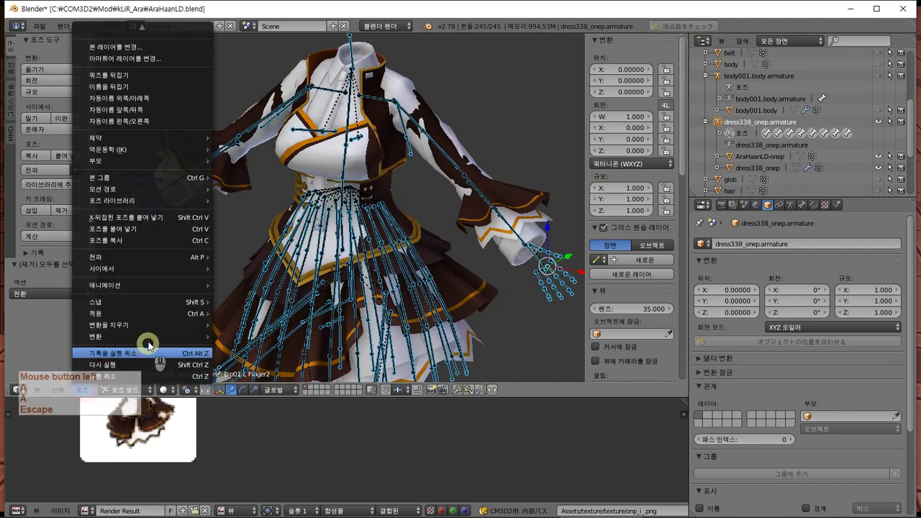
pyautogui.moveTo(147, 313)
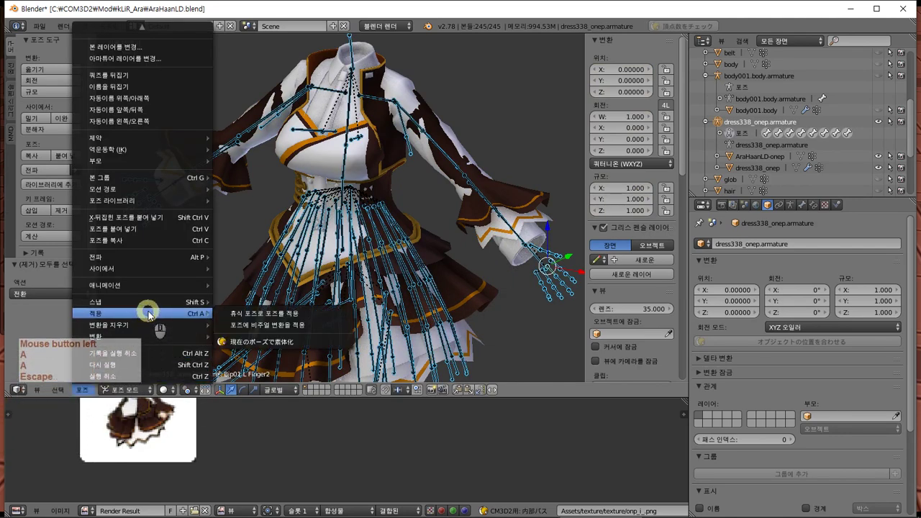
pyautogui.click(291, 343)
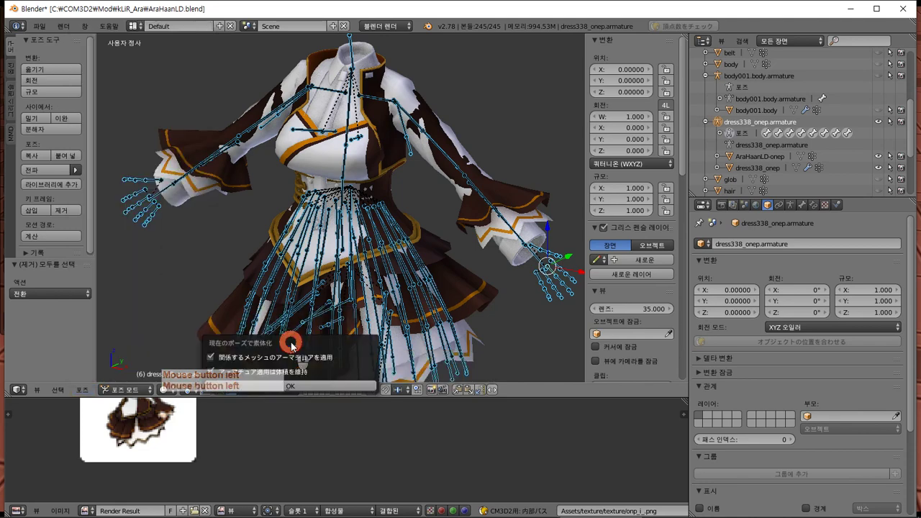
pyautogui.click(305, 387)
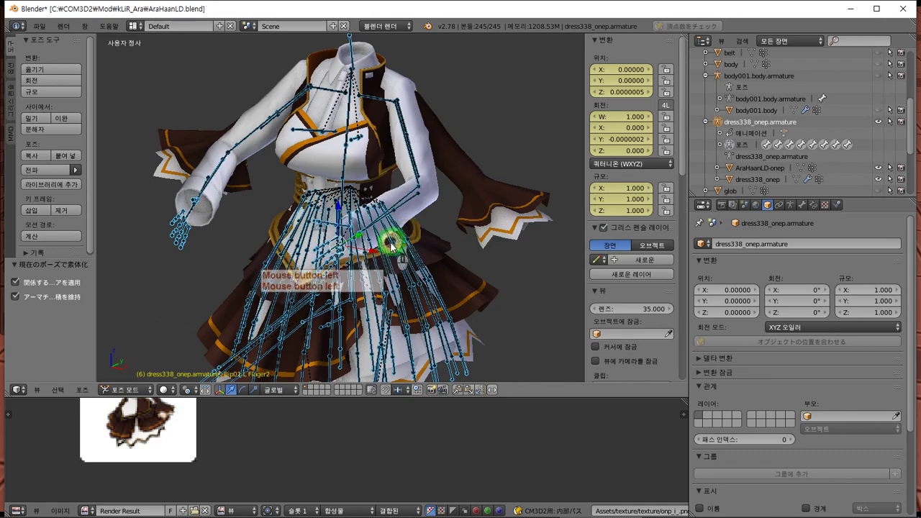
# Clear all pose transforms on the bones of dress338_onep.armature.
pyautogui.moveTo(391, 243); pyautogui.dragTo(403, 236, button='middle')
pyautogui.click(82, 390)
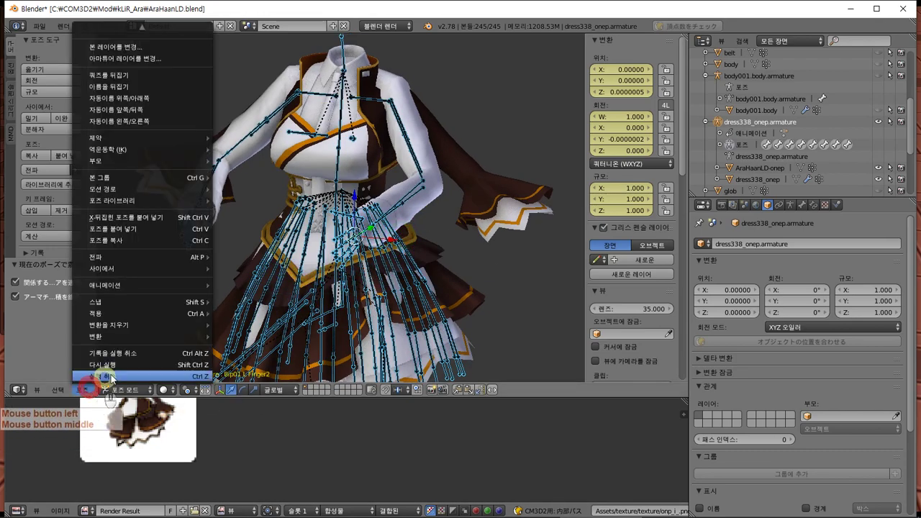
pyautogui.moveTo(203, 324)
pyautogui.click(259, 325)
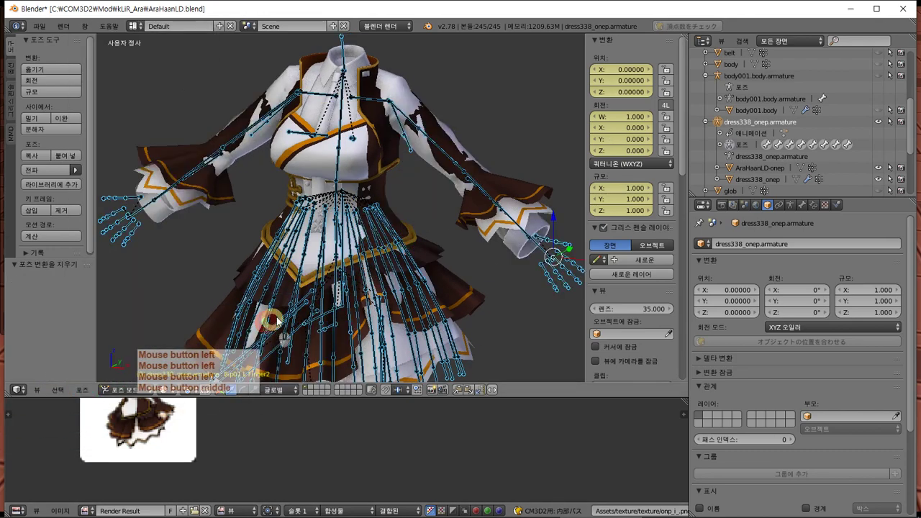
pyautogui.moveTo(432, 243); pyautogui.dragTo(439, 240, button='middle')
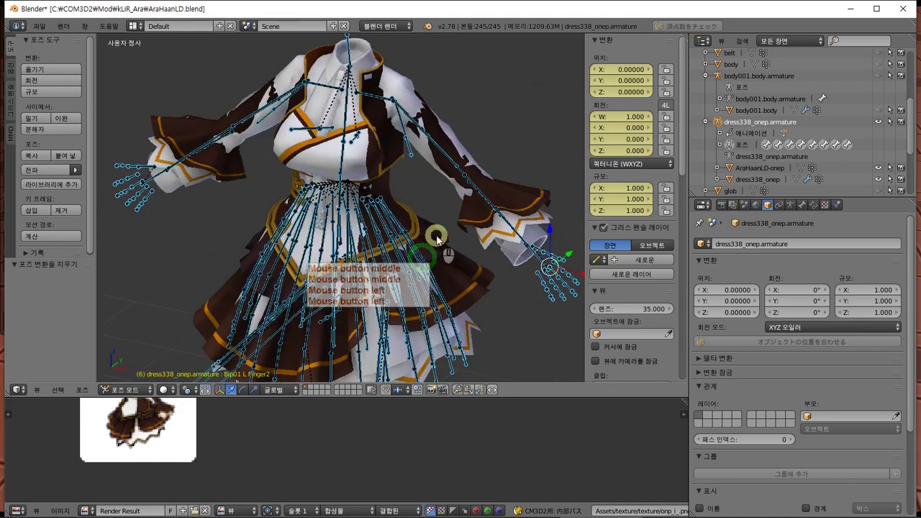
# Transfer the vertex weights from dress338_onep to AraHaanLD-onep with Quick Weight Transfer, using the nearest face as reference element.
pyautogui.moveTo(476, 224); pyautogui.dragTo(487, 262, button='right')
pyautogui.press('Escape')
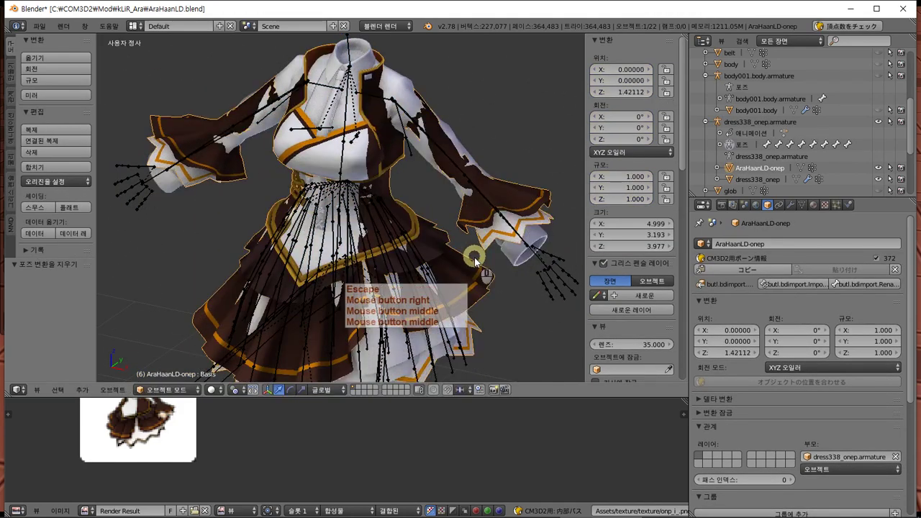
pyautogui.rightClick(513, 252)
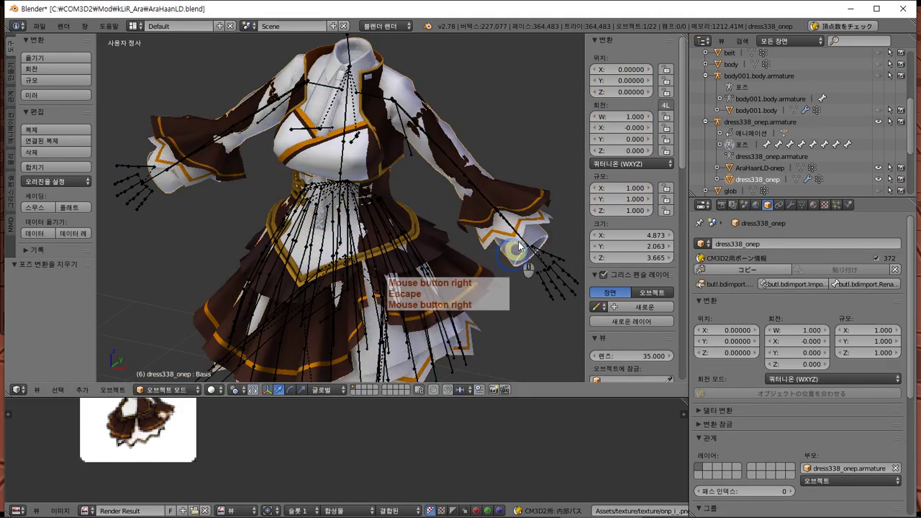
pyautogui.keyDown('shift'); pyautogui.rightClick(536, 200); pyautogui.keyUp('shift')
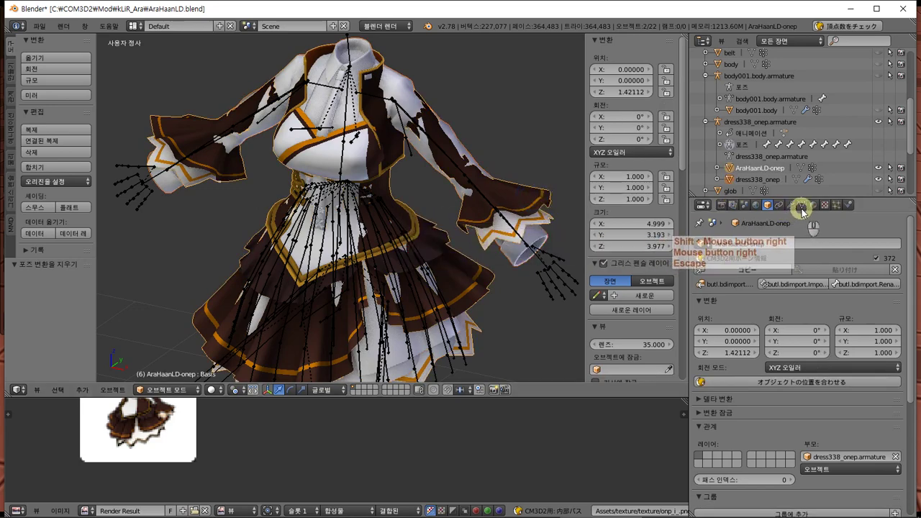
pyautogui.click(802, 207)
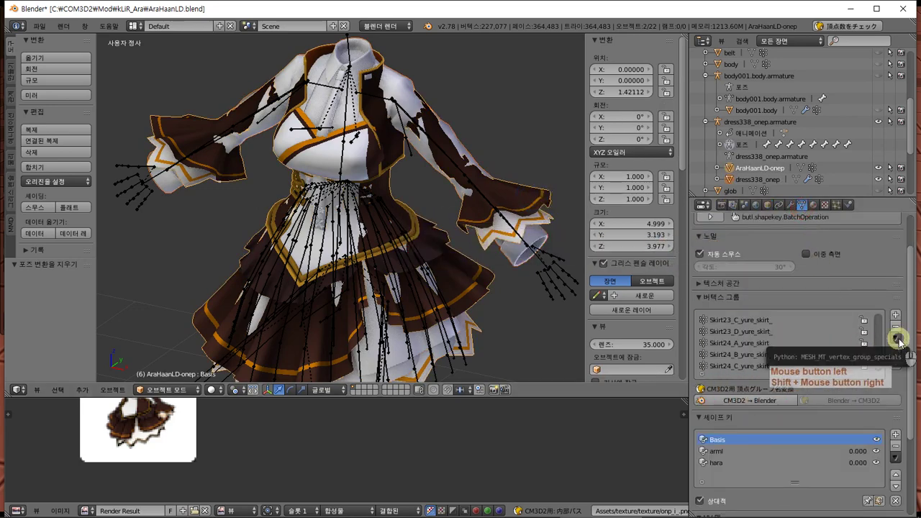
pyautogui.click(898, 338)
pyautogui.click(850, 167)
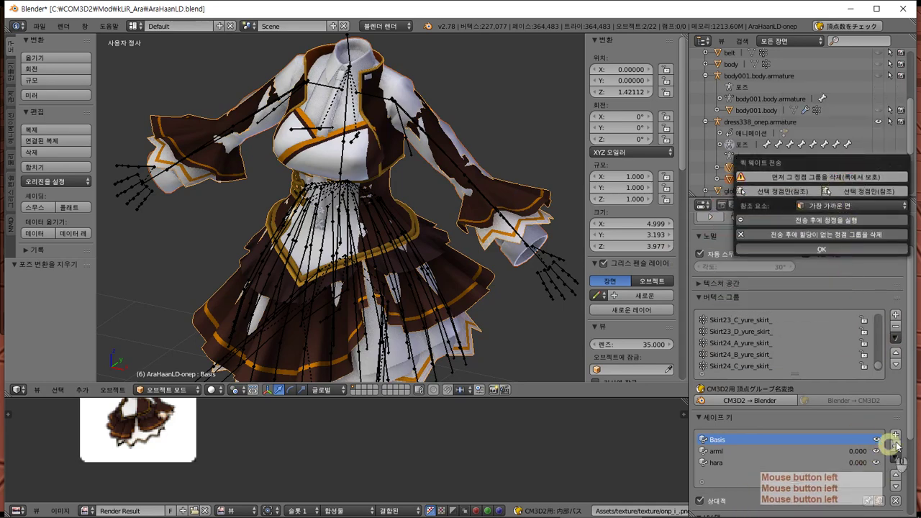
pyautogui.click(894, 465)
pyautogui.click(807, 305)
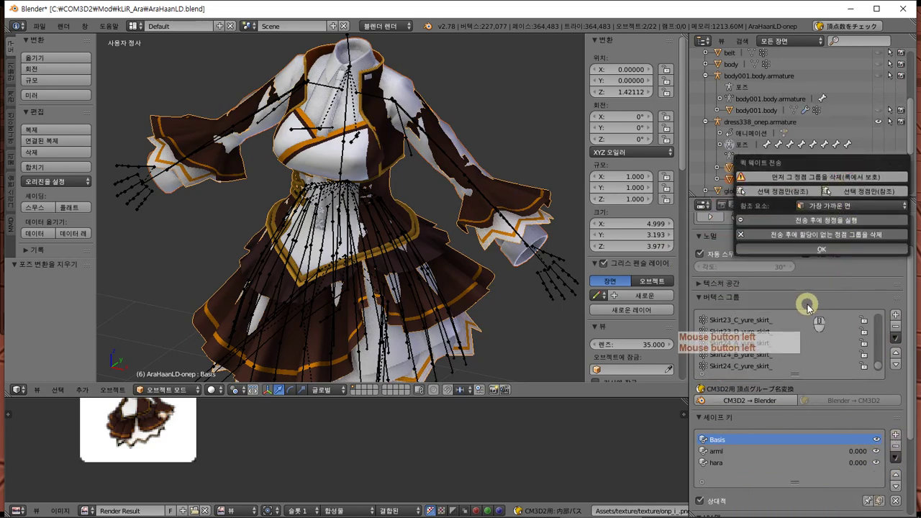
pyautogui.click(661, 268)
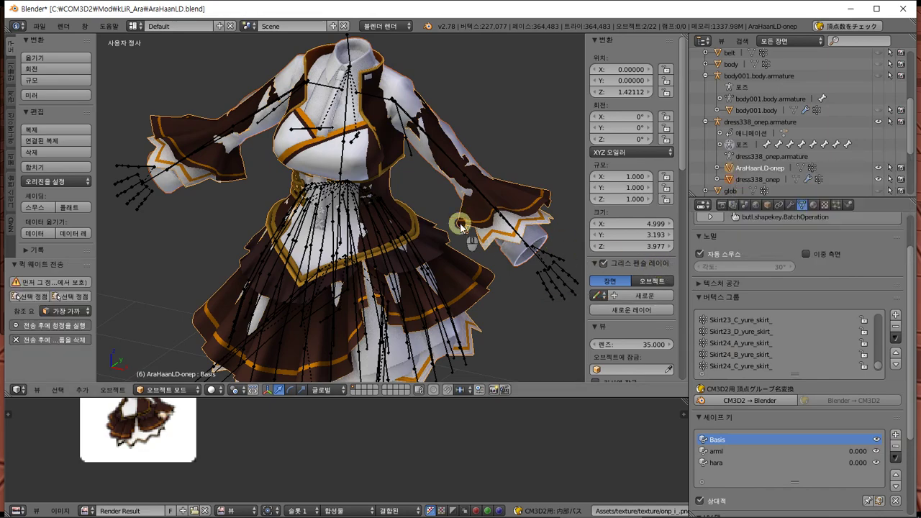
pyautogui.moveTo(470, 230)
pyautogui.mouseDown(button='middle')
pyautogui.moveTo(465, 223)
pyautogui.moveTo(481, 229)
pyautogui.mouseUp(button='middle')
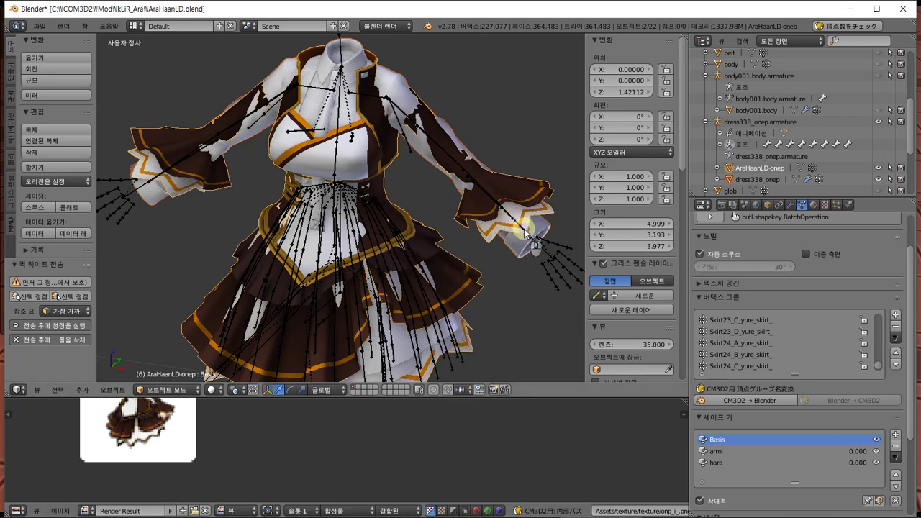
# Select all bones of dress338_onep.armature and import the onep bone data into the armature.
pyautogui.rightClick(549, 259)
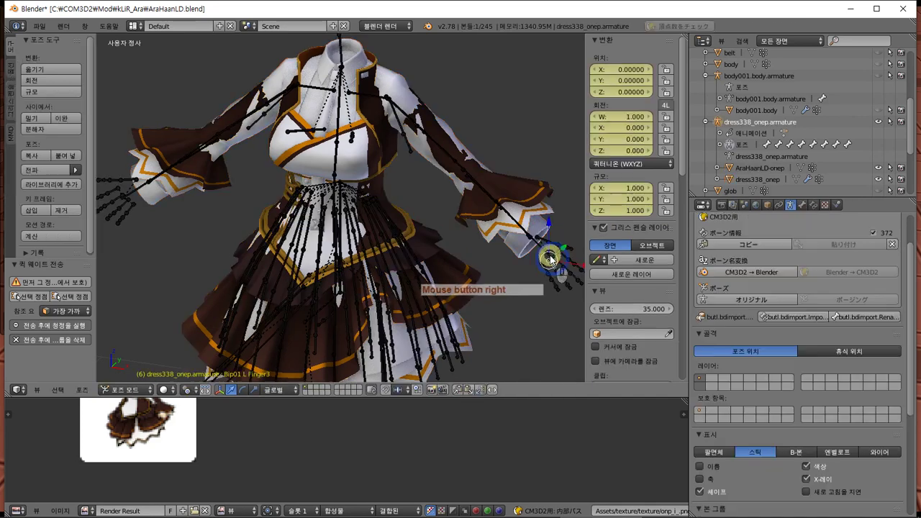
pyautogui.press('a')
pyautogui.press('a')
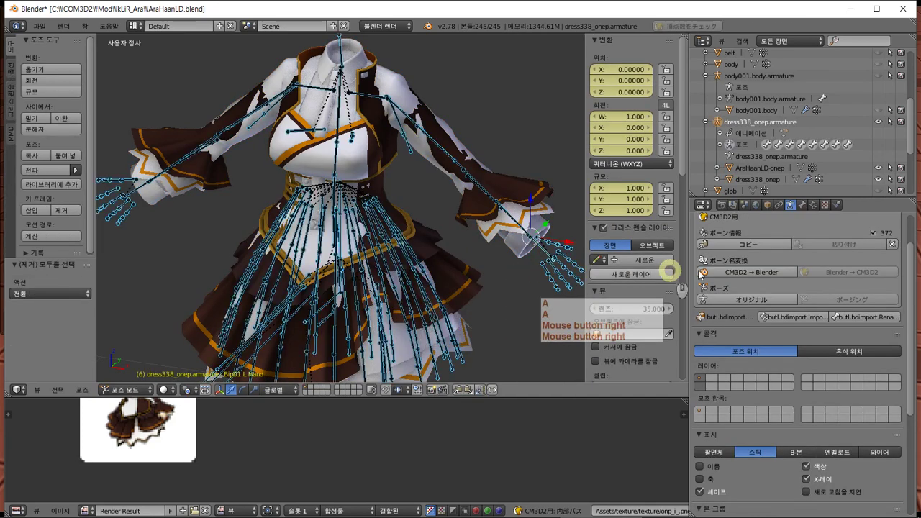
pyautogui.click(774, 207)
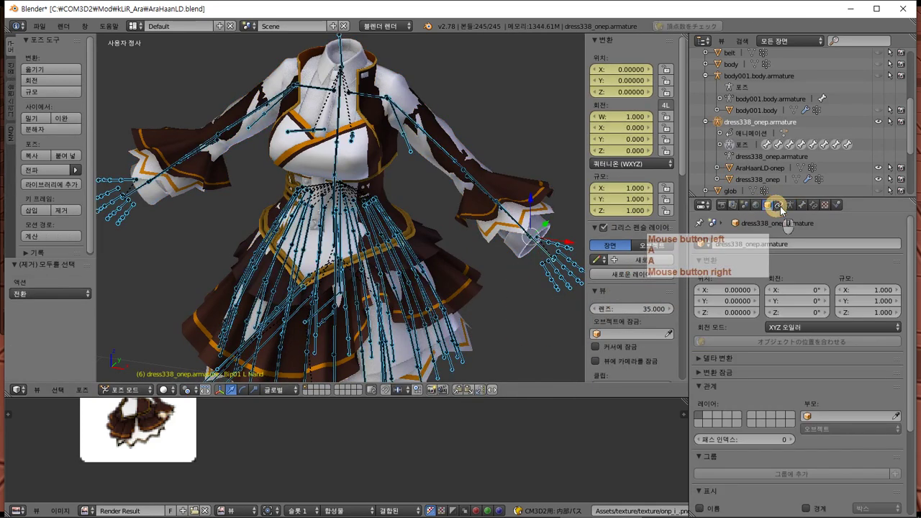
pyautogui.click(791, 206)
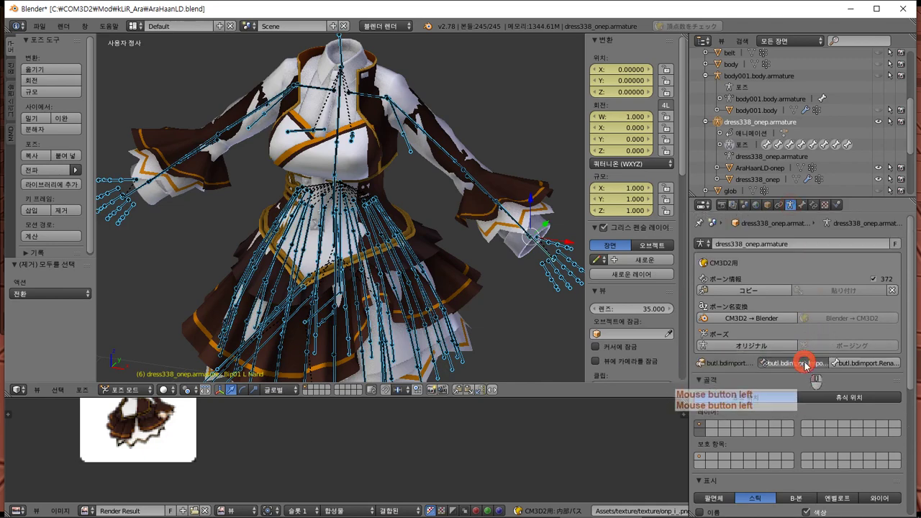
pyautogui.click(805, 364)
pyautogui.click(790, 493)
pyautogui.click(792, 506)
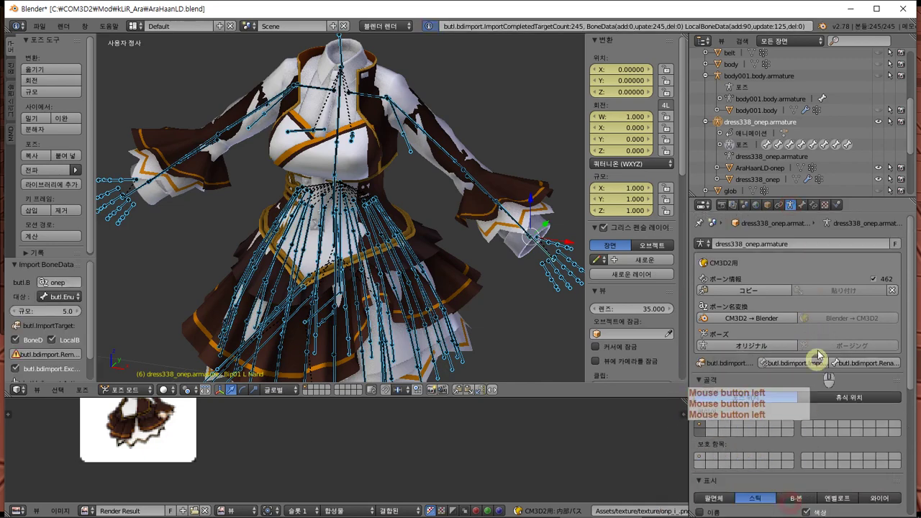
# Copy the bone information from dress338_onep.armature and paste it onto the AraHaanLD-onep mesh object.
pyautogui.click(771, 296)
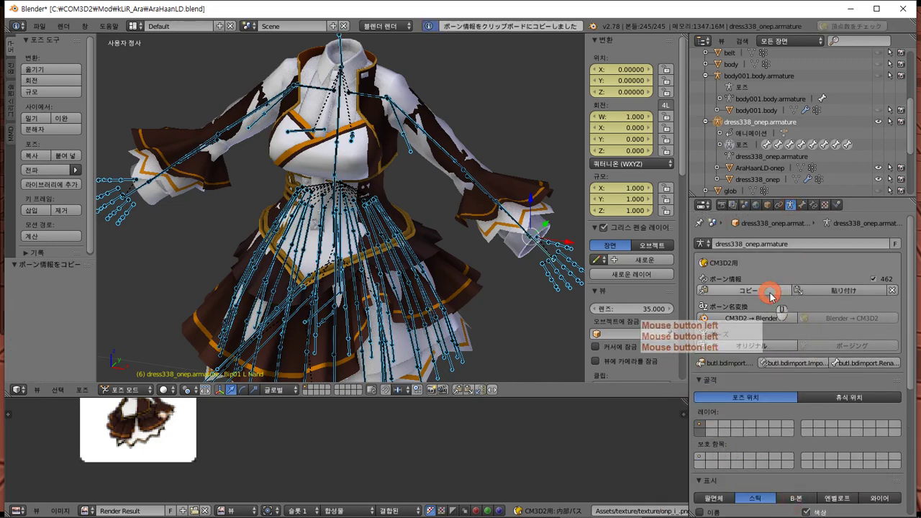
pyautogui.rightClick(493, 218)
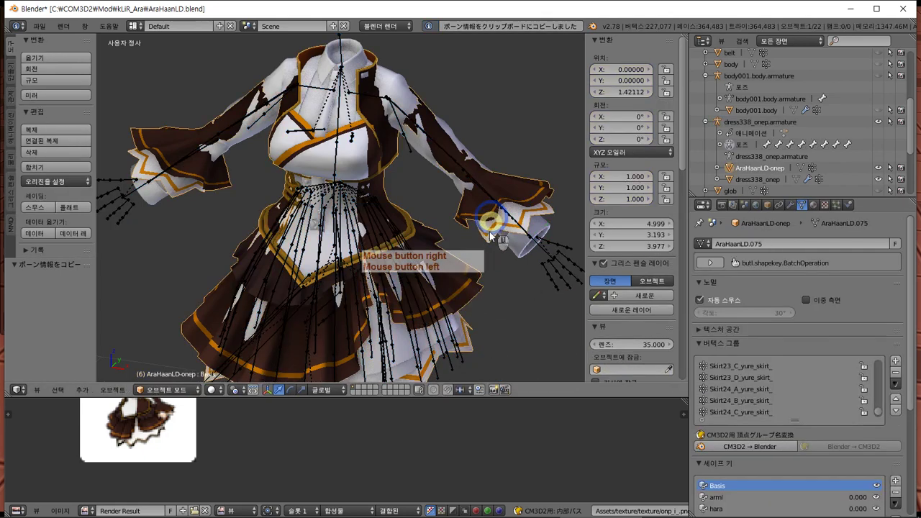
pyautogui.click(771, 206)
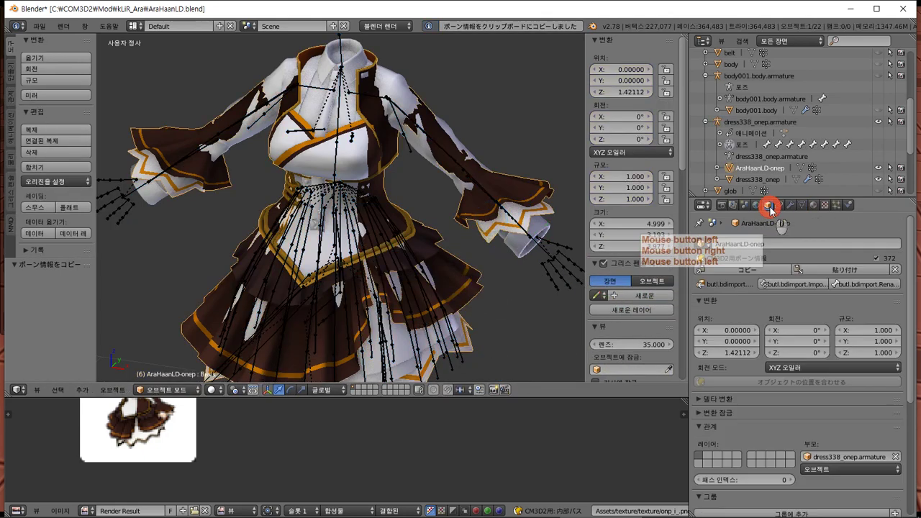
pyautogui.click(835, 269)
# Export the dress mesh as a CM3D2 model named AraHaanLD-onep.model into the kLiR_Ara mod folder.
pyautogui.click(39, 26)
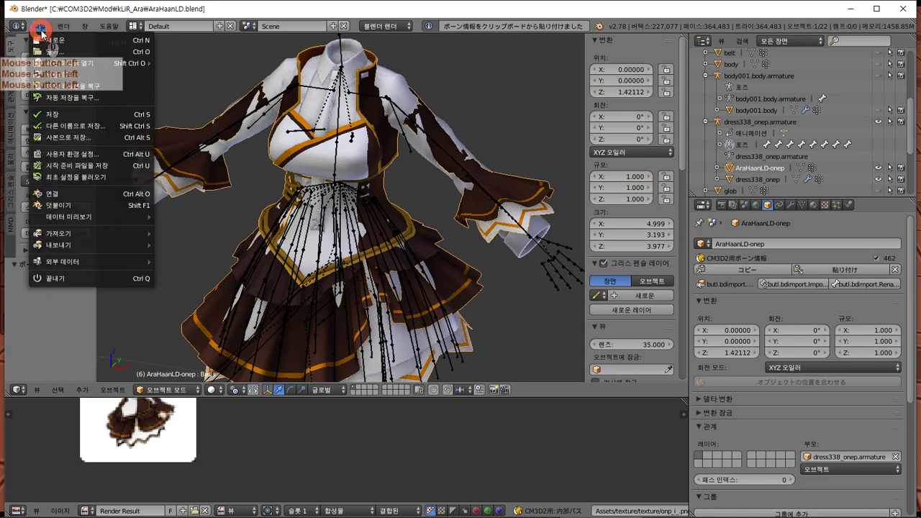
pyautogui.click(101, 243)
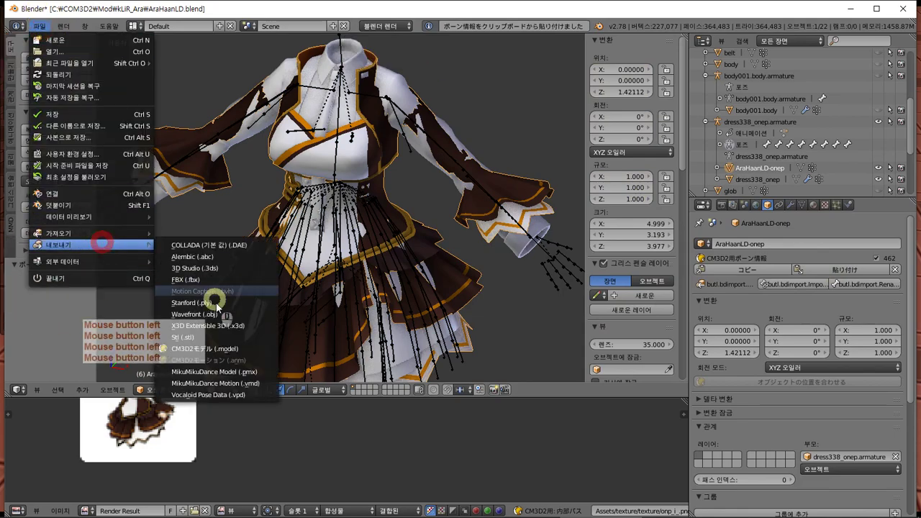
pyautogui.click(241, 348)
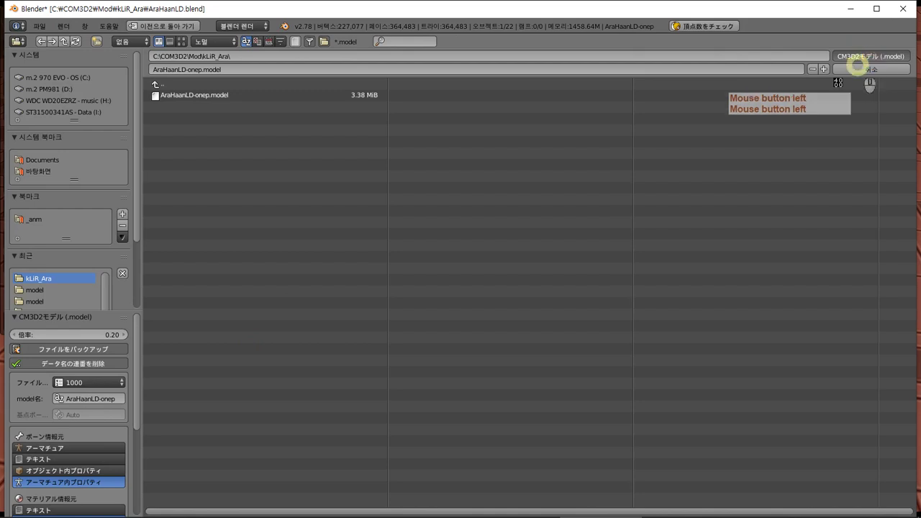
pyautogui.click(753, 154)
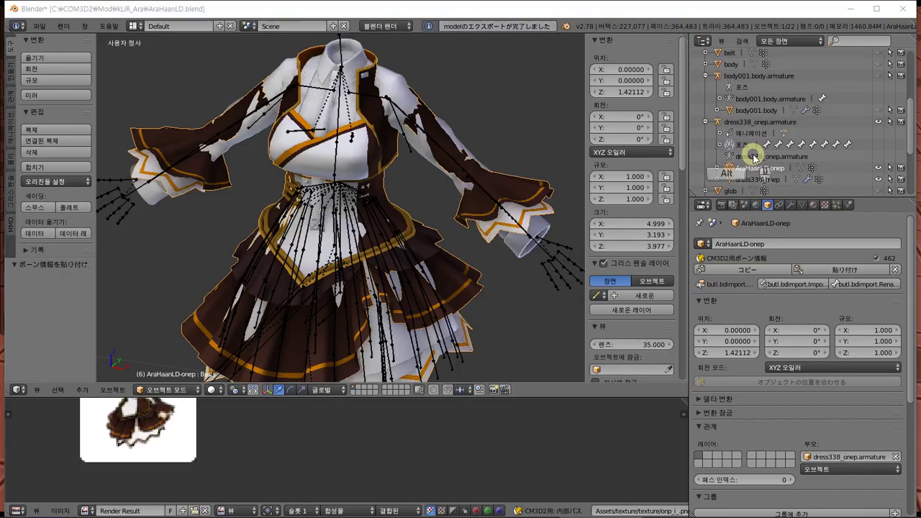
# Switch to the game, show all one-piece items, change to another dress and re-equip the modded dress to inspect it.
pyautogui.hotkey('alt', 'Tab')
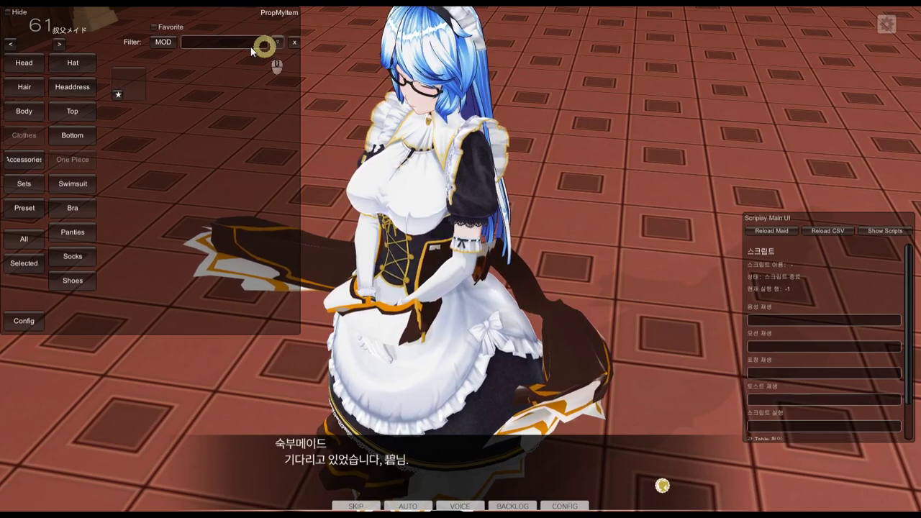
pyautogui.click(161, 44)
pyautogui.scroll(-8, 230, 117)
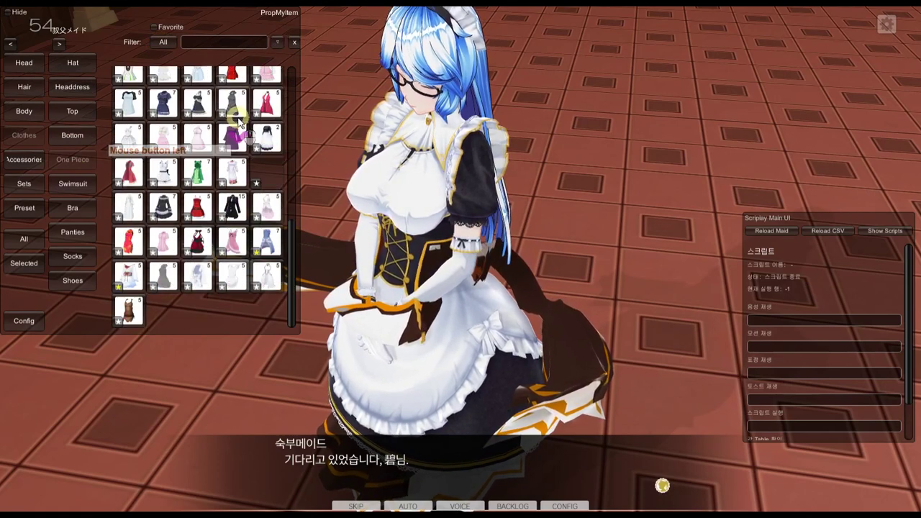
pyautogui.click(239, 171)
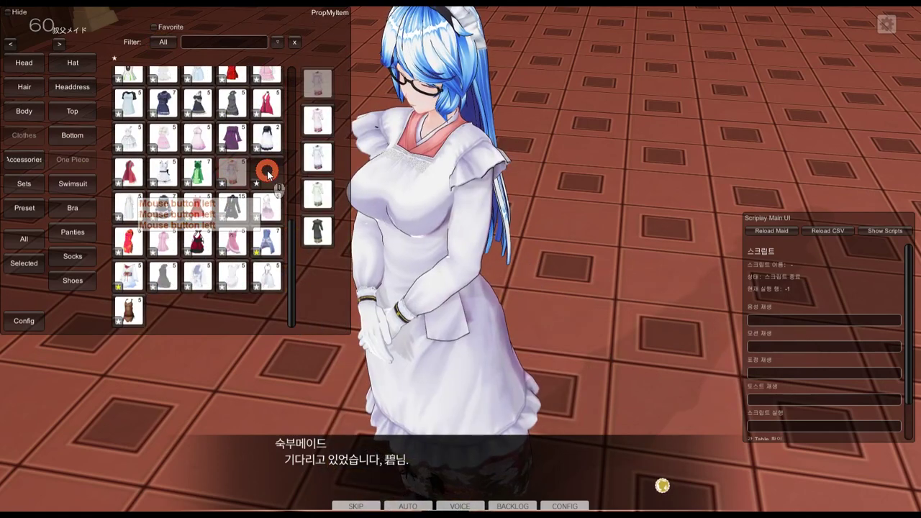
pyautogui.click(267, 171)
pyautogui.moveTo(452, 247); pyautogui.dragTo(457, 202, button='middle')
pyautogui.moveTo(458, 202); pyautogui.dragTo(443, 185, button='right')
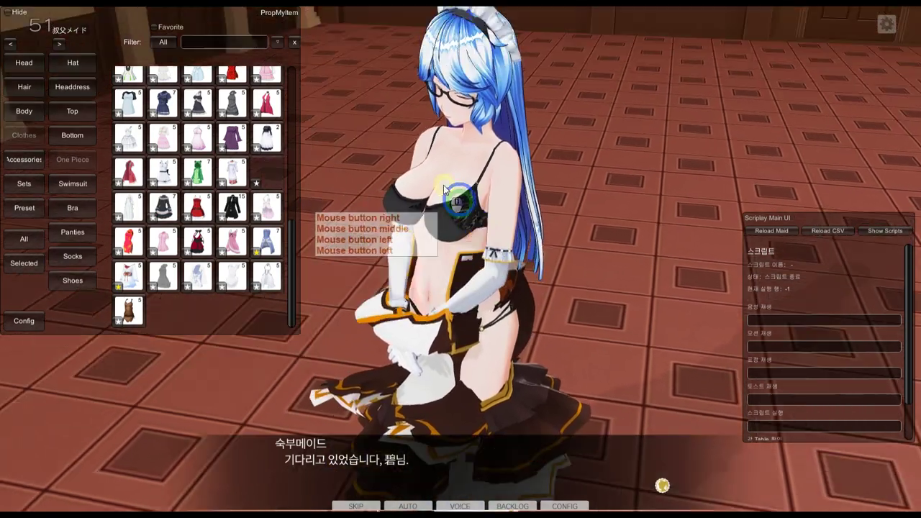
pyautogui.scroll(-3, 454, 190)
# Switch back to Blender and import AraHaanLD-onep.model from the kLiR_Ara folder as a CM3D2 model.
pyautogui.hotkey('alt', 'Tab')
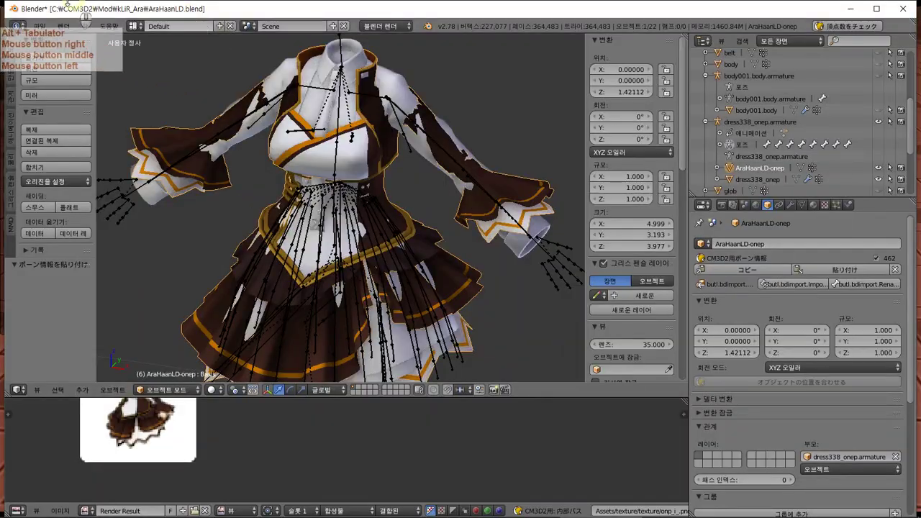
pyautogui.click(40, 26)
pyautogui.click(93, 233)
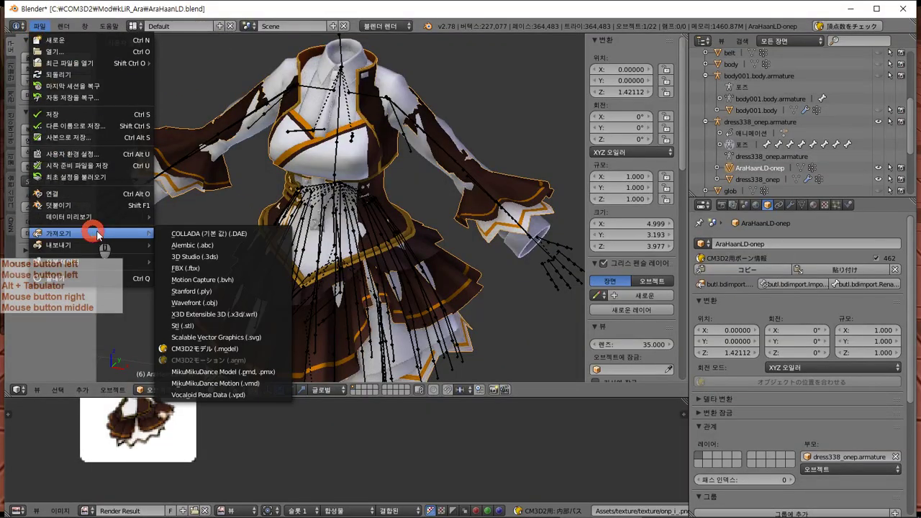
pyautogui.click(219, 350)
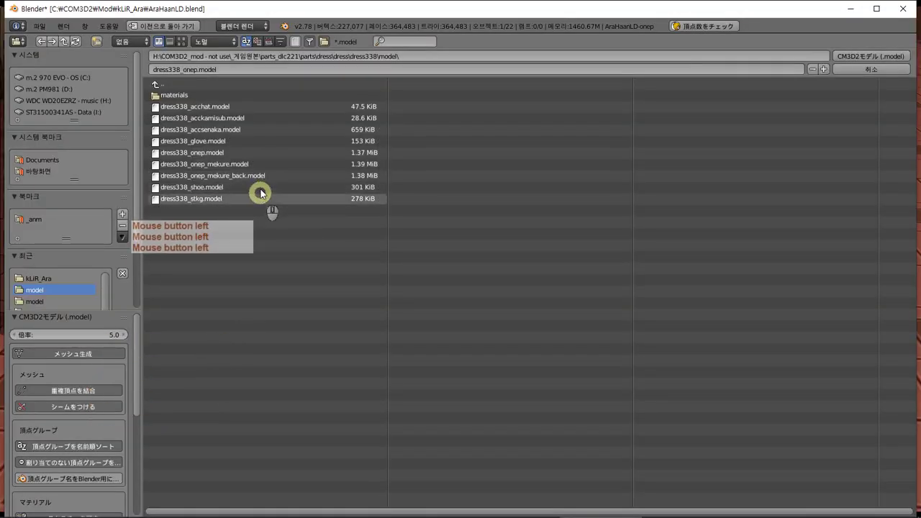
pyautogui.click(64, 280)
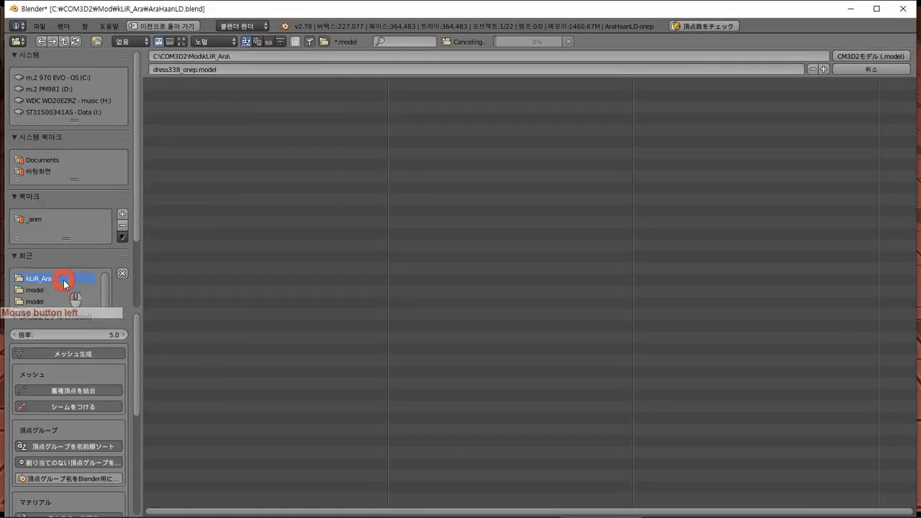
pyautogui.doubleClick(205, 95)
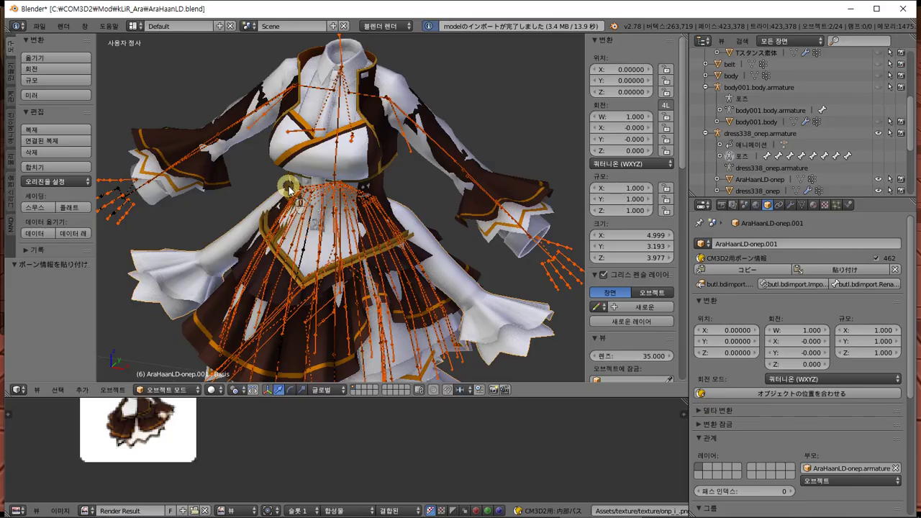
# Move the imported dress and its armature beside the original to compare their alignment, then delete the imported copy.
pyautogui.scroll(-4, 289, 188)
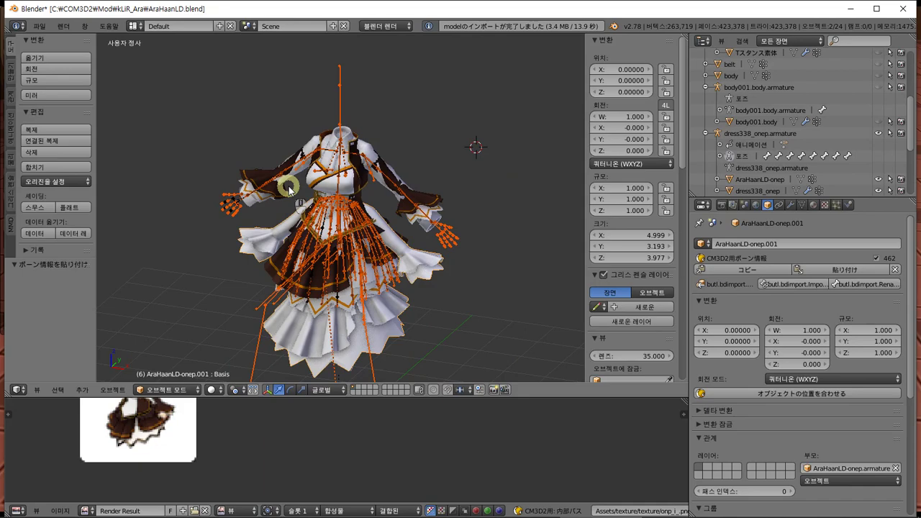
pyautogui.press('g')
pyautogui.click(473, 107)
pyautogui.moveTo(496, 111); pyautogui.dragTo(423, 104, button='middle')
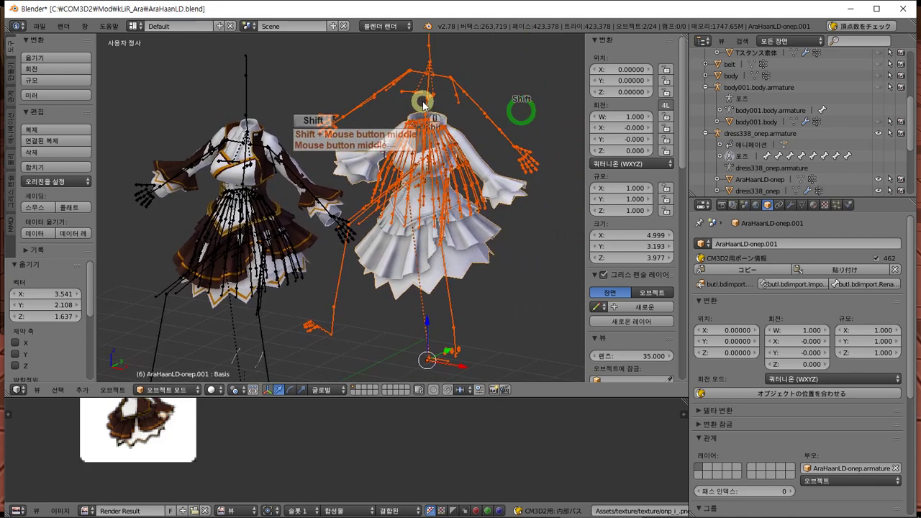
pyautogui.scroll(2, 424, 105)
pyautogui.scroll(-2, 424, 104)
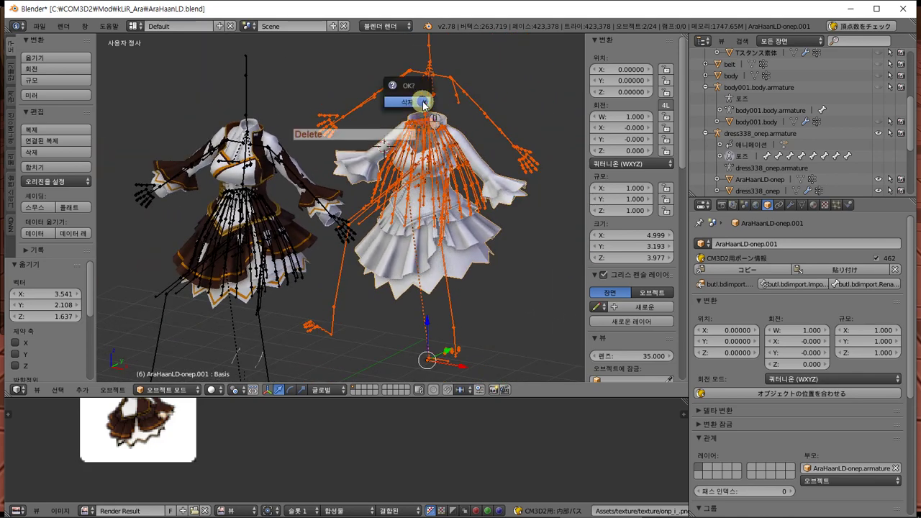
pyautogui.press('Return')
pyautogui.moveTo(280, 135); pyautogui.dragTo(358, 148, button='right')
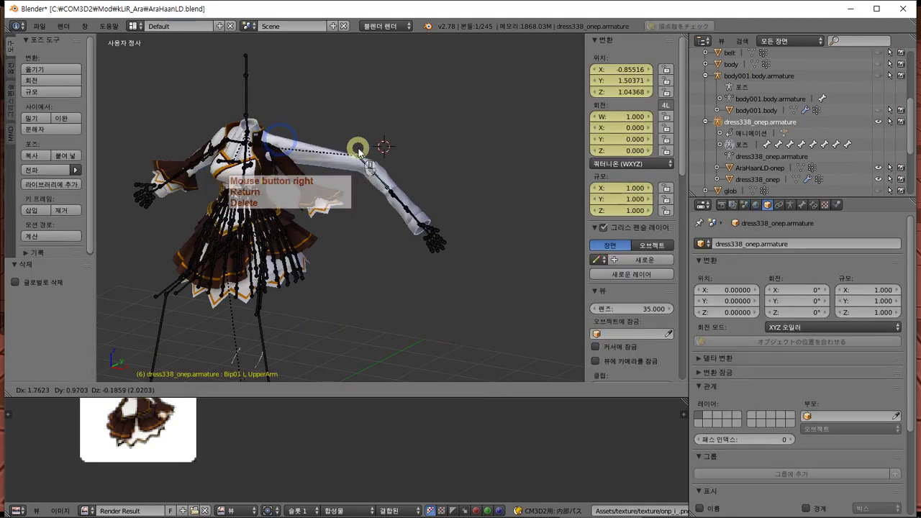
pyautogui.press('Escape')
pyautogui.scroll(2, 344, 148)
pyautogui.keyDown('shift'); pyautogui.moveTo(343, 149); pyautogui.dragTo(428, 148, button='middle'); pyautogui.keyUp('shift')
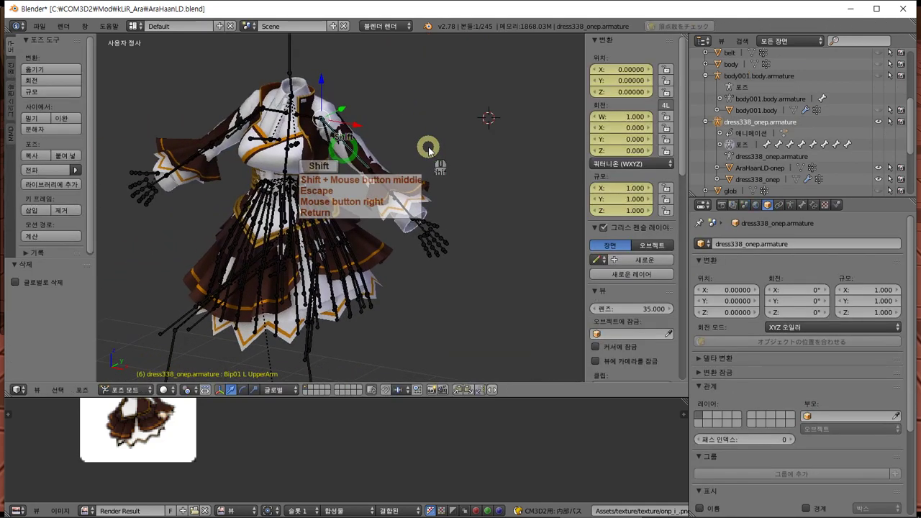
# Select the AraHaanLD-onep mesh object and set its Z location to 0.
pyautogui.rightClick(414, 239)
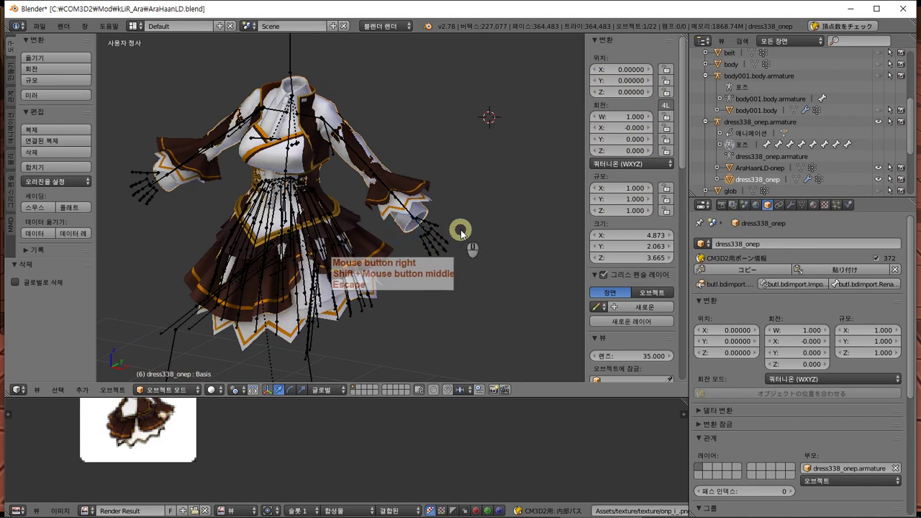
pyautogui.rightClick(362, 204)
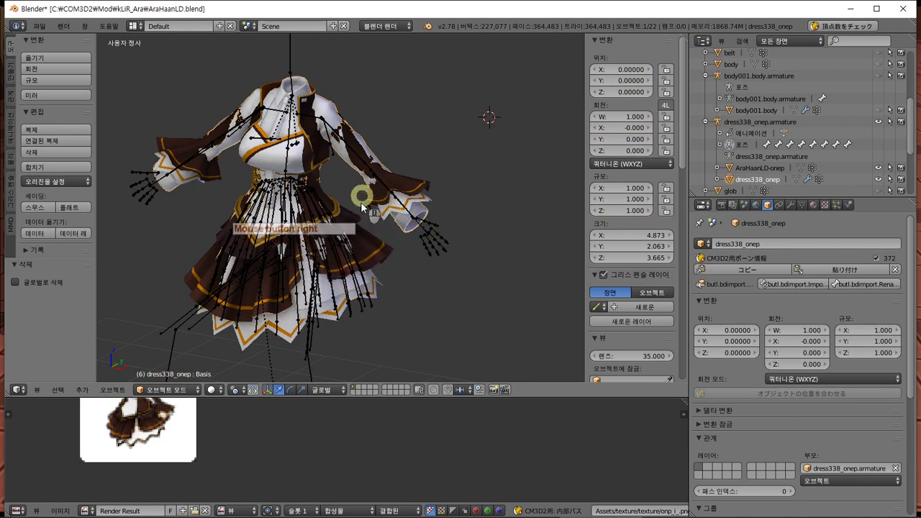
pyautogui.rightClick(451, 185)
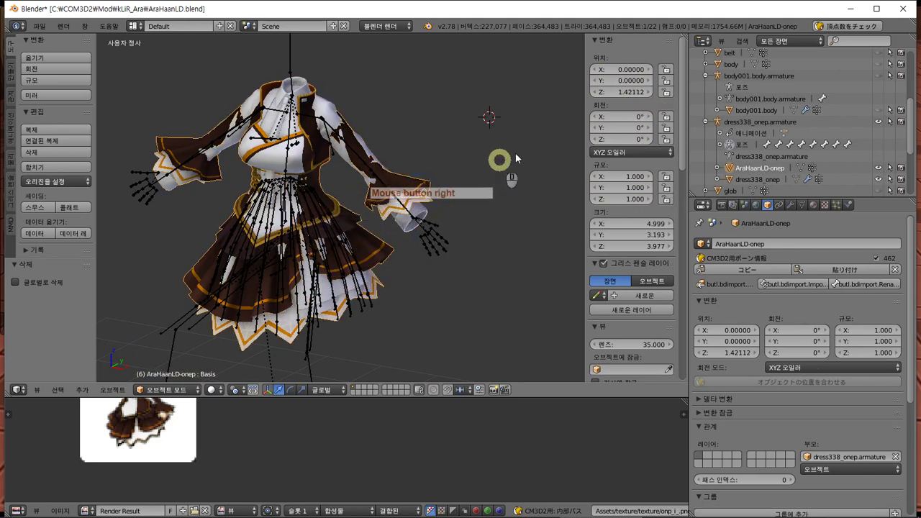
pyautogui.rightClick(610, 90)
pyautogui.click(625, 92)
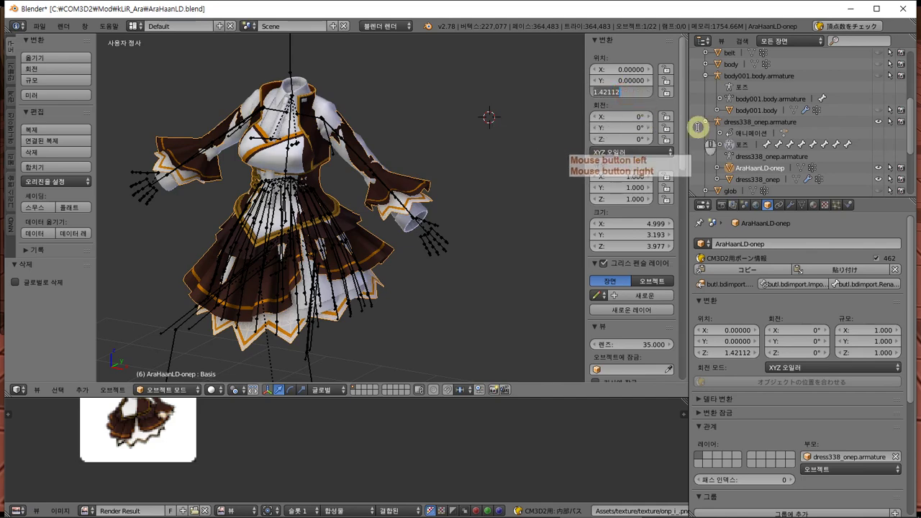
pyautogui.write('0')
pyautogui.press('Return')
# Select all geometry of AraHaanLD-onep in Edit Mode and raise it along Z to fit the base dress and armature.
pyautogui.press('Tab')
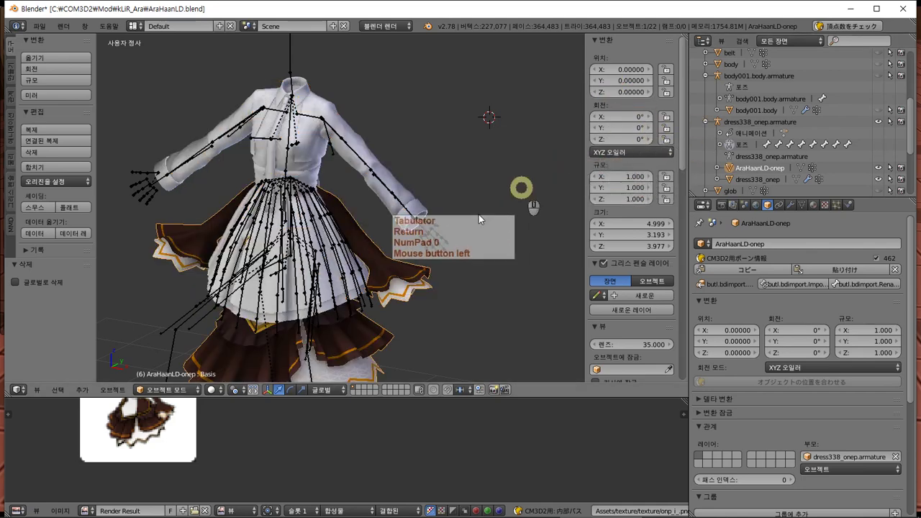
pyautogui.press('Tab')
pyautogui.moveTo(411, 252); pyautogui.dragTo(453, 227, button='middle')
pyautogui.press('a')
pyautogui.press('a')
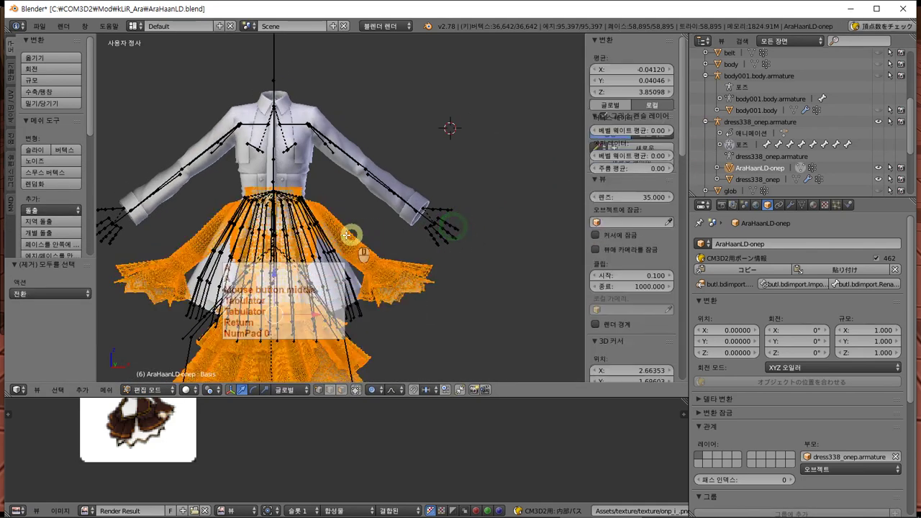
pyautogui.moveTo(274, 275); pyautogui.dragTo(283, 184)
pyautogui.press('Tab')
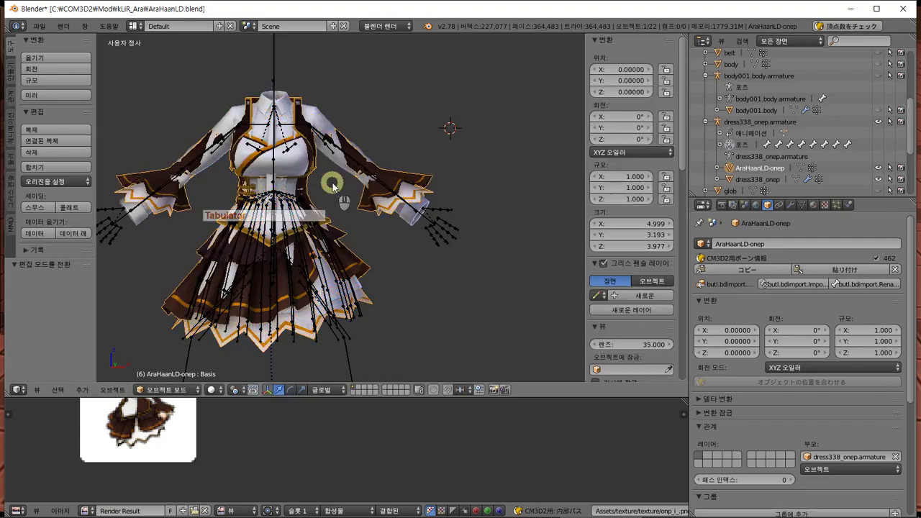
# Transfer the vertex weights from dress338_onep to AraHaanLD-onep with Quick Weight Transfer, using the nearest-face reference.
pyautogui.scroll(3, 328, 181)
pyautogui.moveTo(331, 183); pyautogui.dragTo(324, 210, button='middle')
pyautogui.rightClick(450, 223)
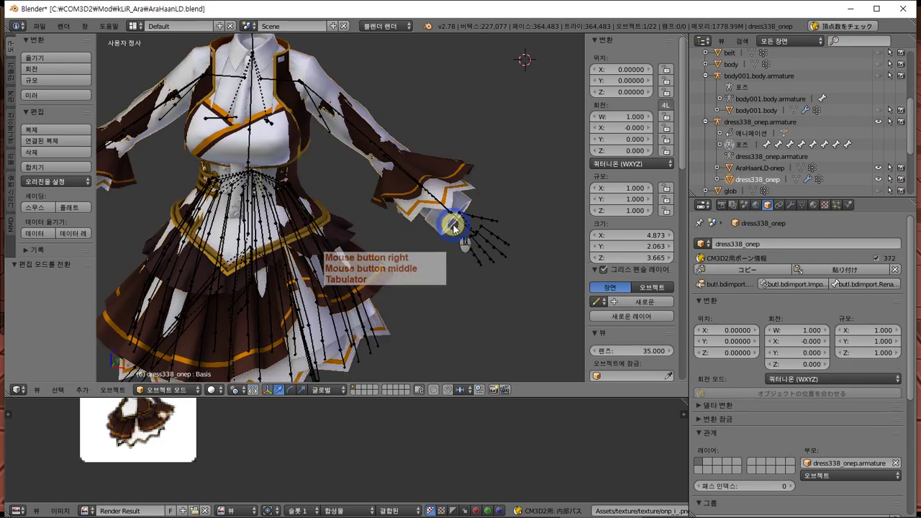
pyautogui.keyDown('shift'); pyautogui.rightClick(459, 170); pyautogui.keyUp('shift')
pyautogui.click(802, 206)
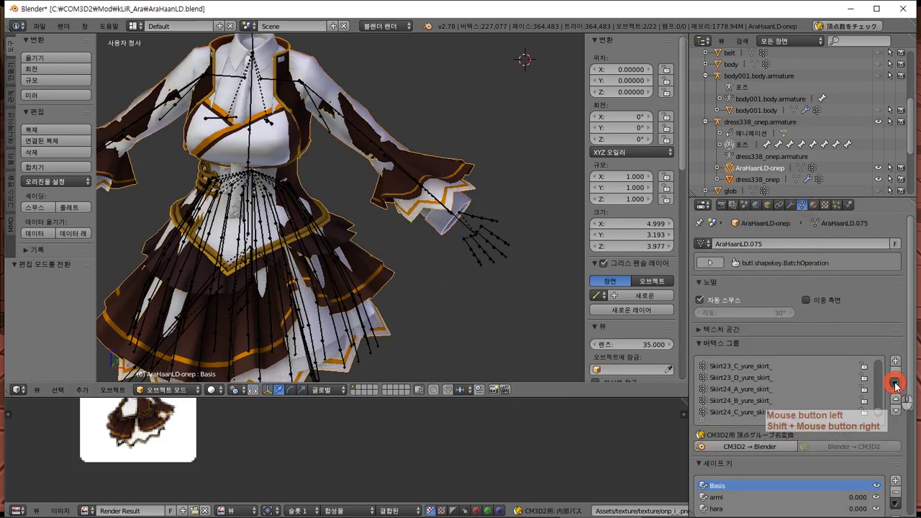
pyautogui.click(895, 384)
pyautogui.click(824, 210)
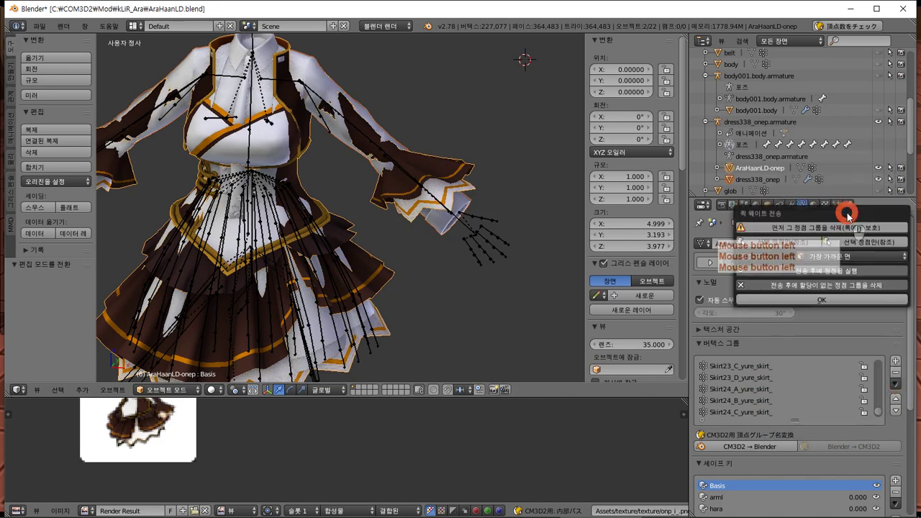
pyautogui.click(818, 300)
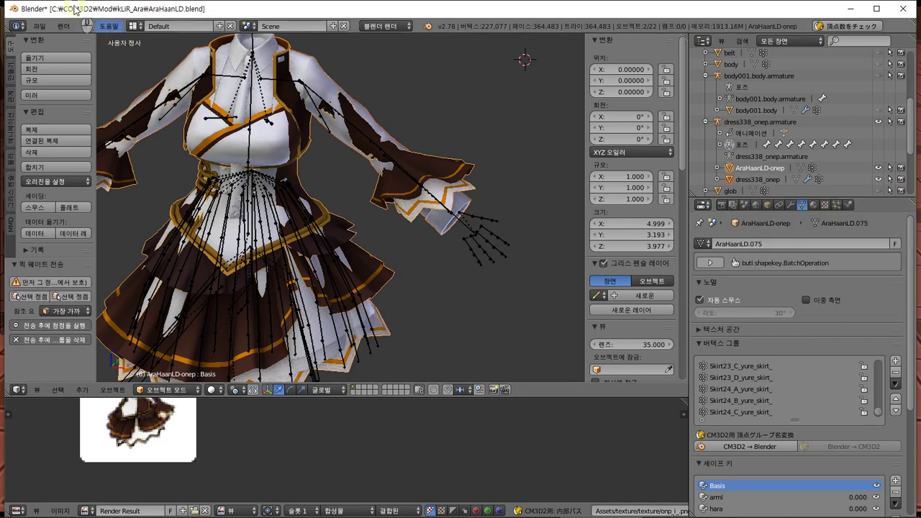
# Export AraHaanLD-onep as a CM3D2 model to AraHaanLD-onep.model in the kLiR_Ara folder.
pyautogui.click(41, 26)
pyautogui.click(58, 245)
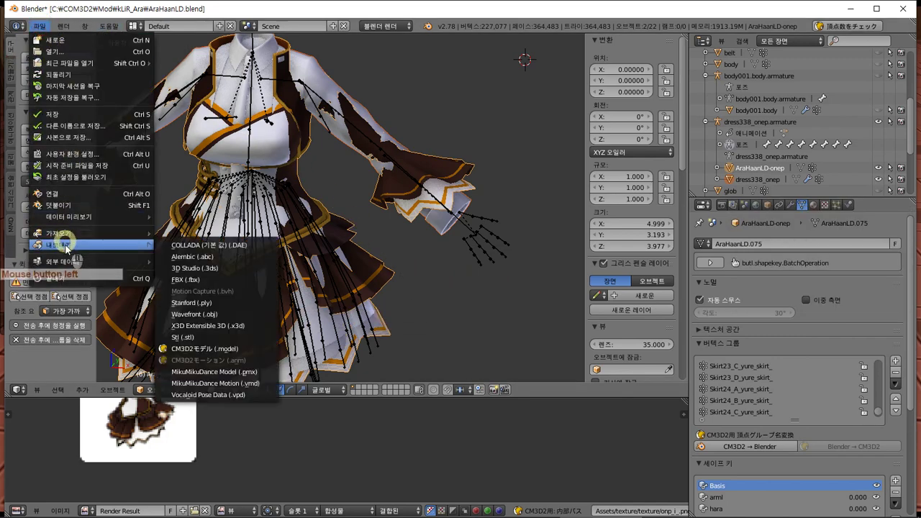
pyautogui.click(216, 349)
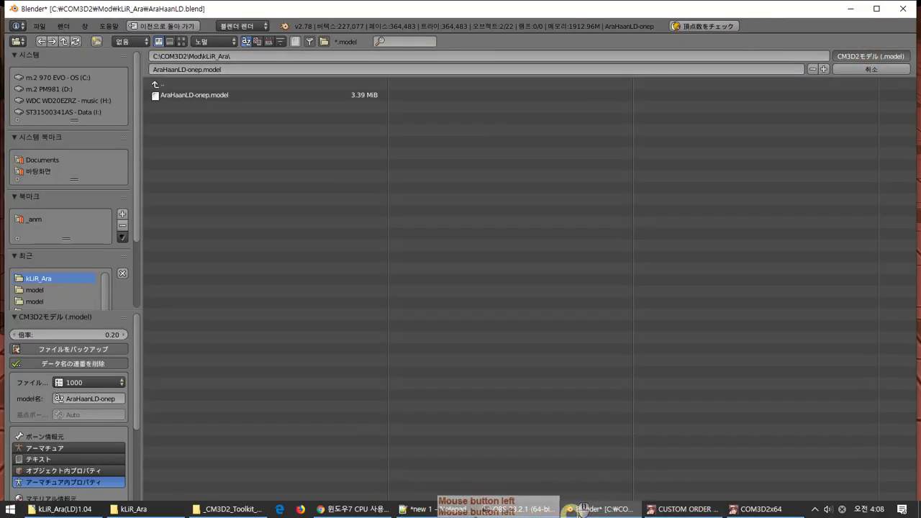
# Switch to the CUSTOM ORDER game window and re-equip the modded one-piece by selecting another dress first.
pyautogui.moveTo(731, 511)
pyautogui.moveTo(662, 485)
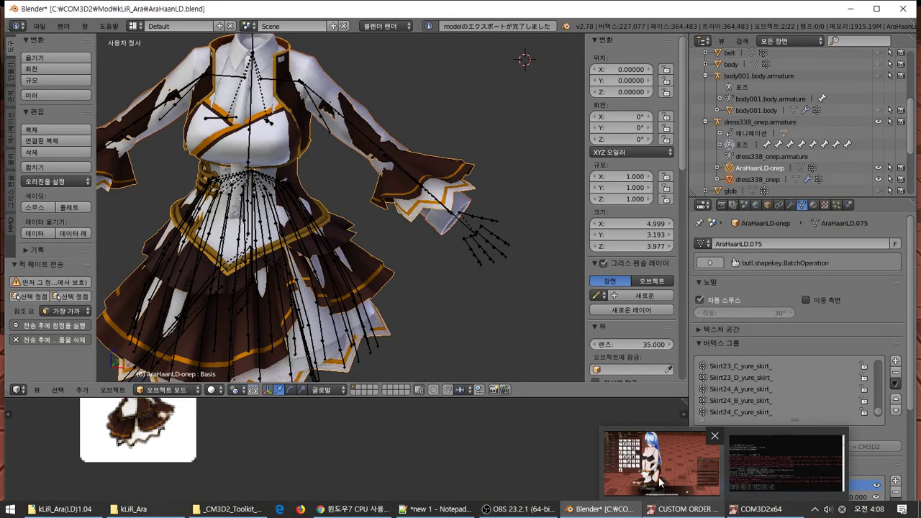
pyautogui.click(661, 483)
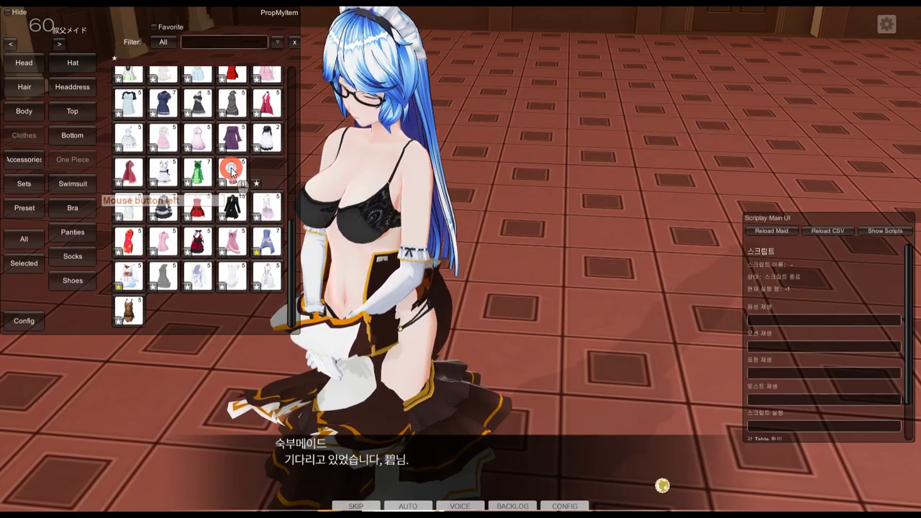
pyautogui.click(232, 171)
pyautogui.click(276, 171)
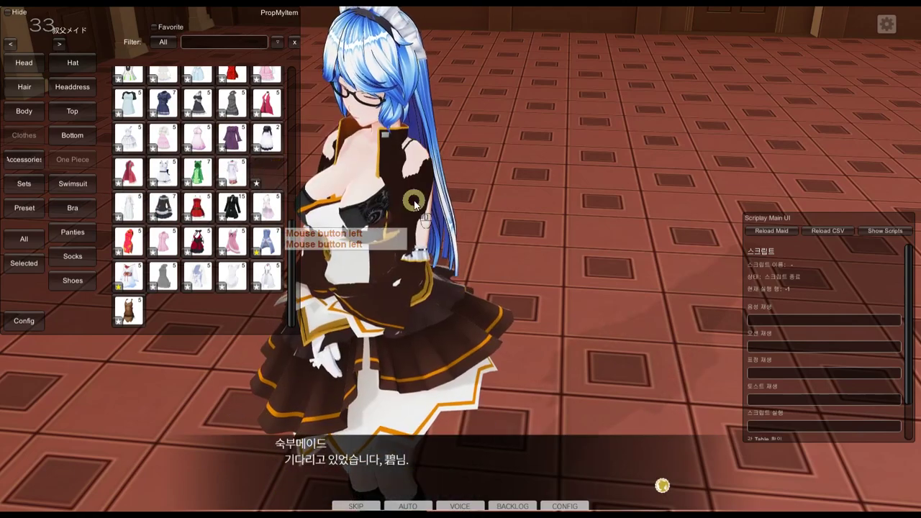
# Examine the re-exported dress on the character from several angles, checking the neckline, shoulders, sleeves and skirt.
pyautogui.moveTo(415, 201)
pyautogui.mouseDown(button='right')
pyautogui.moveTo(467, 204)
pyautogui.moveTo(424, 204)
pyautogui.mouseUp(button='right')
pyautogui.moveTo(424, 204); pyautogui.dragTo(513, 165, button='middle')
pyautogui.moveTo(513, 165); pyautogui.dragTo(540, 144, button='right')
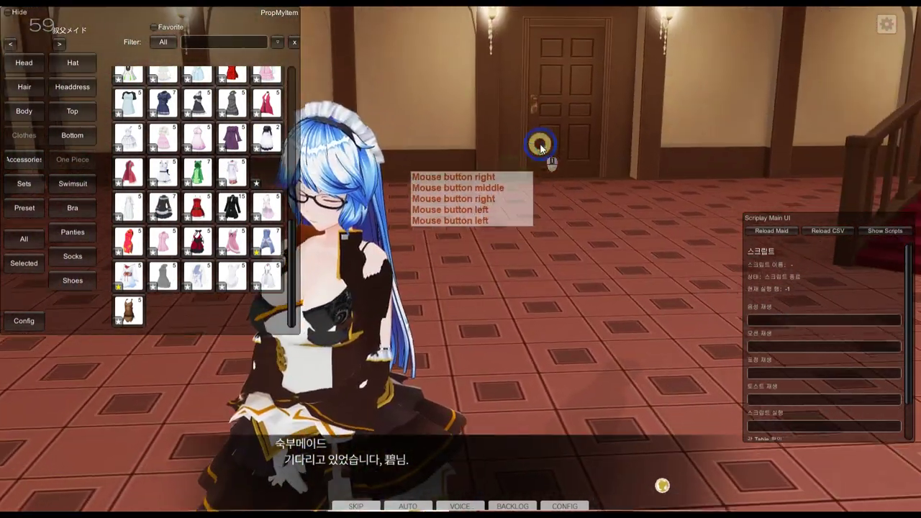
pyautogui.moveTo(520, 257); pyautogui.dragTo(627, 120, button='middle')
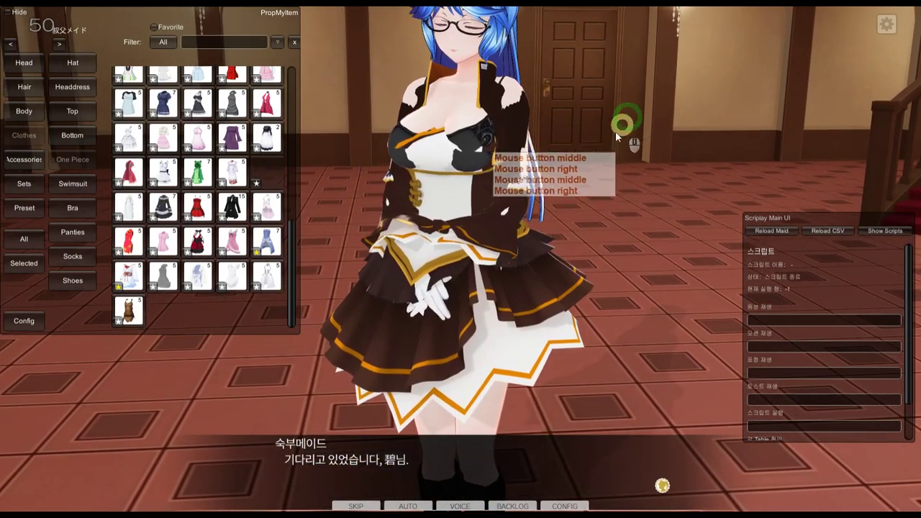
pyautogui.moveTo(627, 214)
pyautogui.mouseDown(button='right')
pyautogui.moveTo(612, 230)
pyautogui.moveTo(618, 214)
pyautogui.mouseUp(button='right')
pyautogui.moveTo(622, 213); pyautogui.dragTo(528, 386, button='middle')
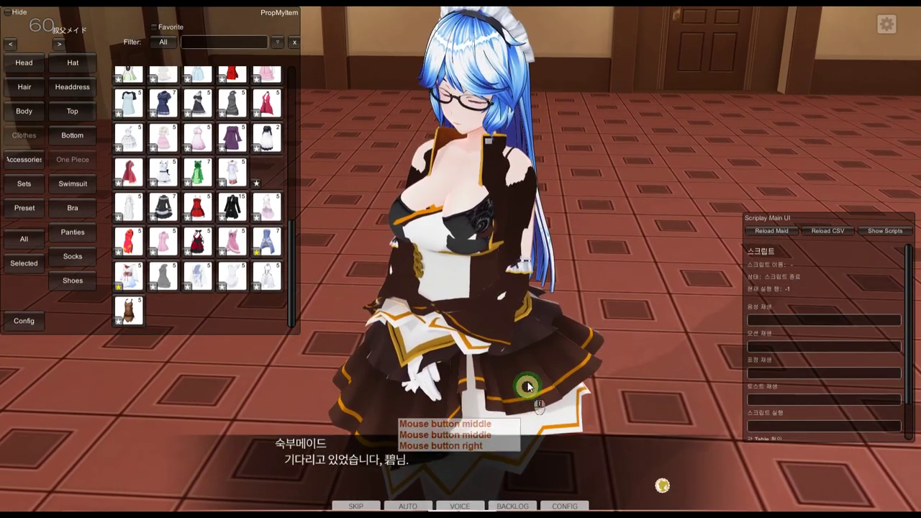
pyautogui.moveTo(484, 325); pyautogui.dragTo(429, 317, button='right')
pyautogui.moveTo(430, 316); pyautogui.dragTo(917, 188, button='middle')
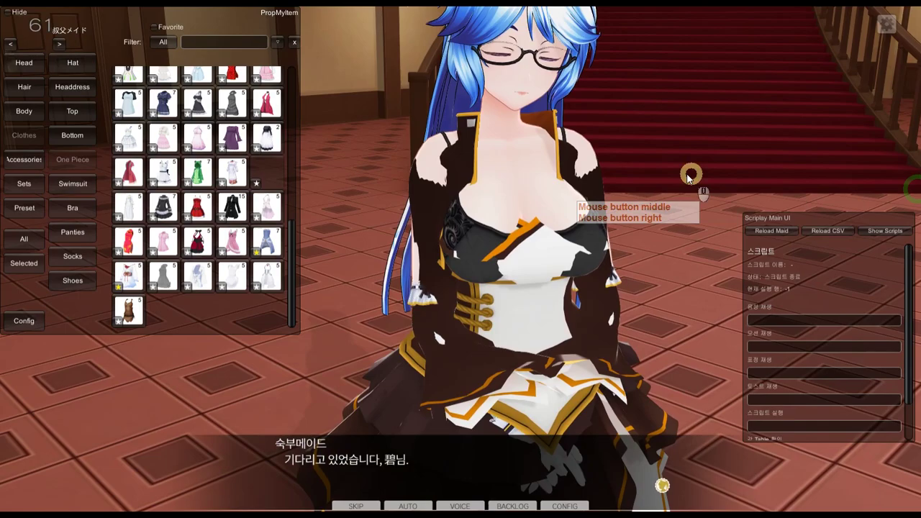
pyautogui.moveTo(688, 175); pyautogui.dragTo(663, 178, button='right')
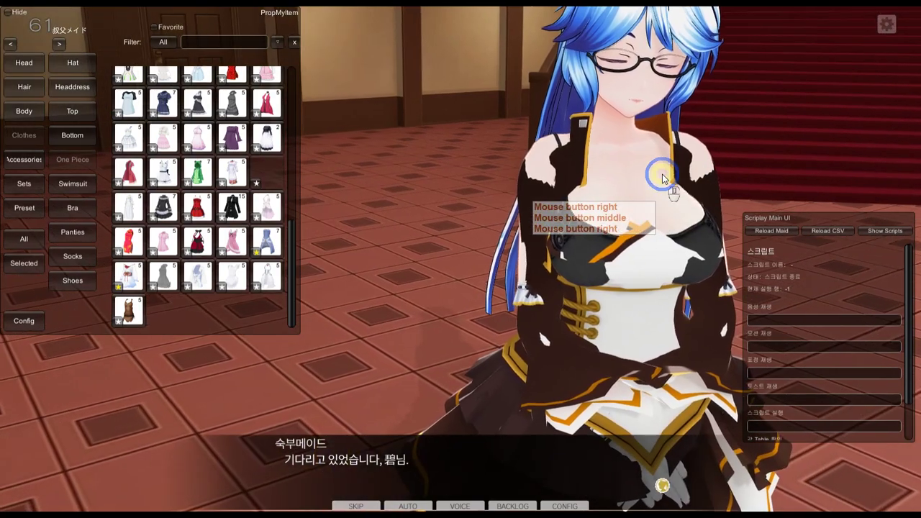
pyautogui.moveTo(657, 190); pyautogui.dragTo(600, 126, button='middle')
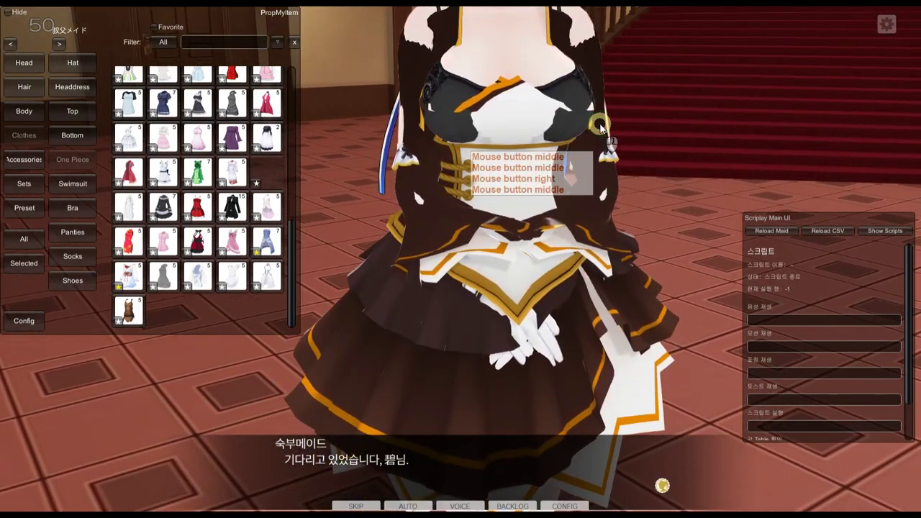
pyautogui.moveTo(525, 230); pyautogui.dragTo(612, 234, button='right')
pyautogui.scroll(-2, 584, 244)
pyautogui.scroll(-3, 584, 244)
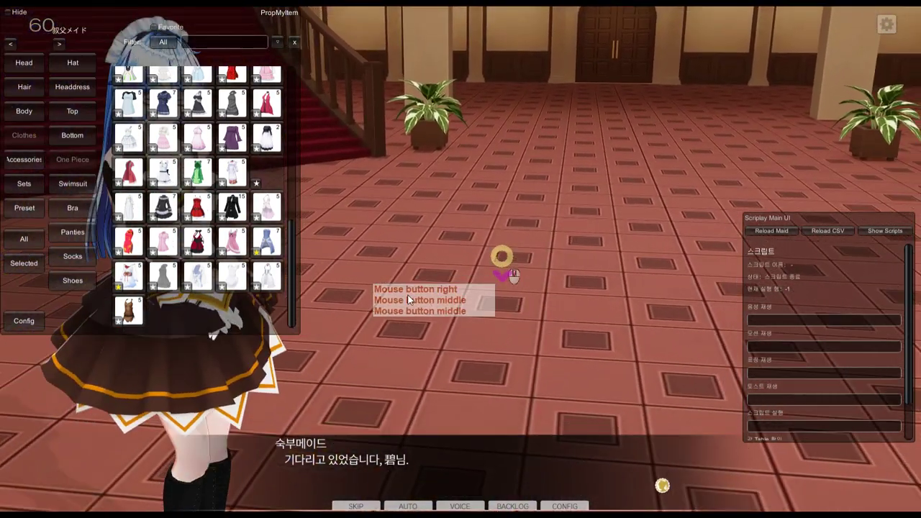
pyautogui.moveTo(389, 312); pyautogui.dragTo(864, 225, button='middle')
pyautogui.moveTo(603, 266); pyautogui.dragTo(648, 236, button='right')
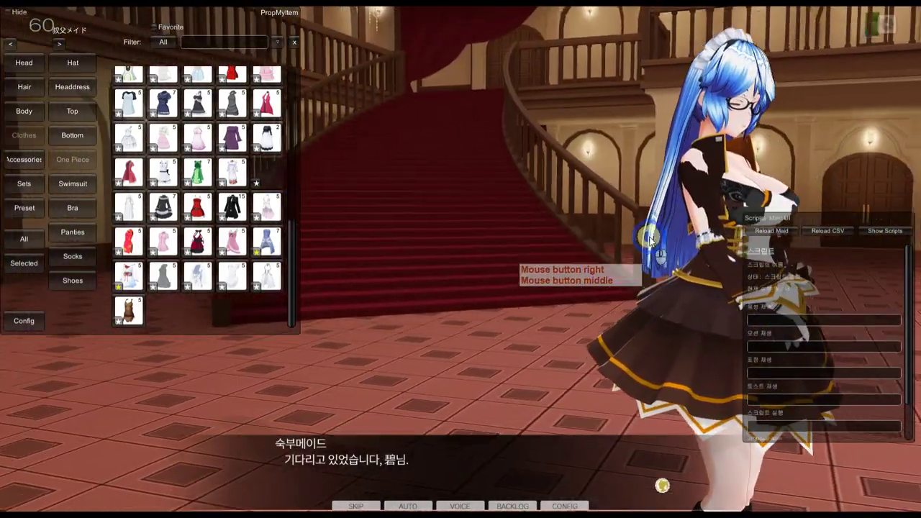
pyautogui.moveTo(648, 237); pyautogui.dragTo(513, 257, button='middle')
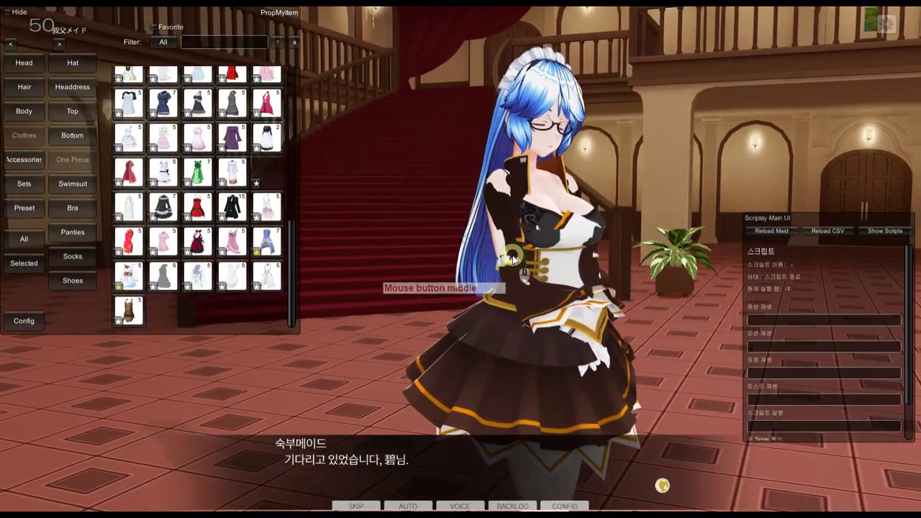
# Switch back to Blender and enter Edit Mode on AraHaanLD-onep.
pyautogui.hotkey('alt', 'Tab')
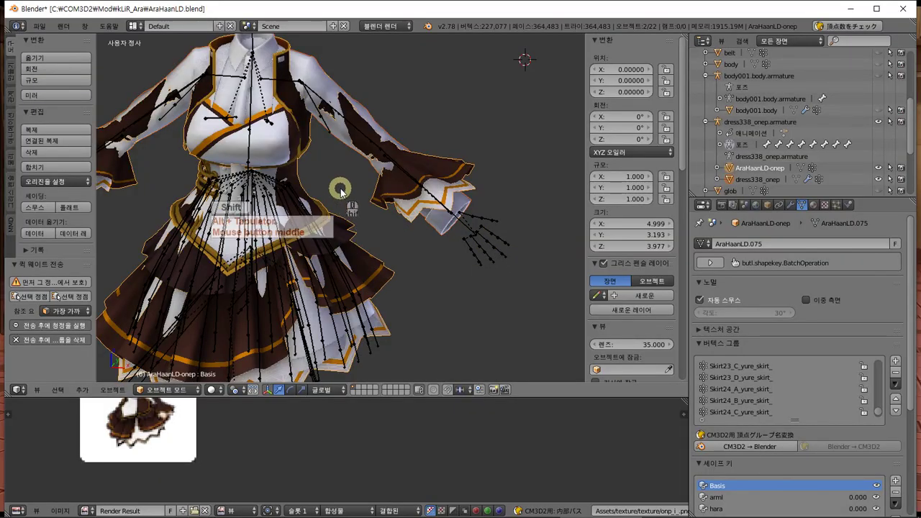
pyautogui.keyDown('shift'); pyautogui.moveTo(340, 190); pyautogui.dragTo(373, 210, button='middle'); pyautogui.keyUp('shift')
pyautogui.press('Tab')
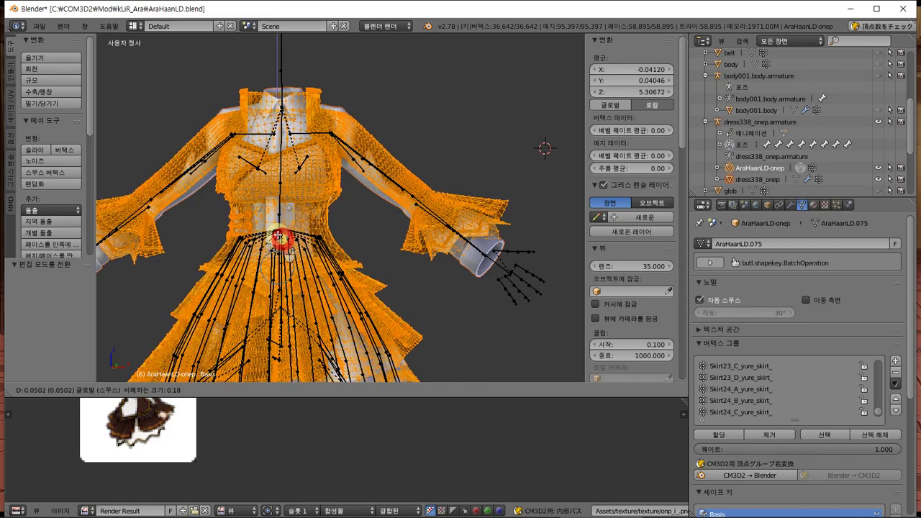
# Try to raise all the geometry of AraHaanLD-onep along Z in two moves, by about 0.056 and 0.050.
pyautogui.moveTo(277, 234); pyautogui.dragTo(281, 235)
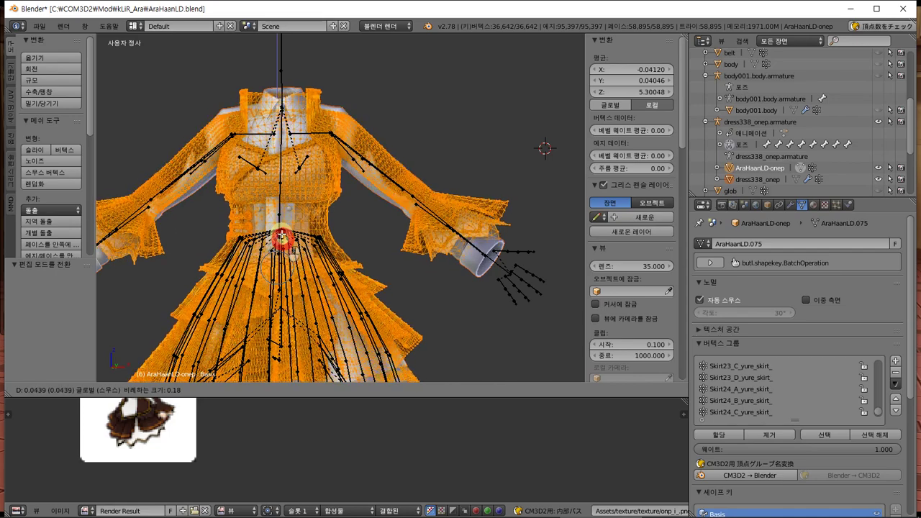
pyautogui.click(281, 237)
pyautogui.moveTo(282, 238)
pyautogui.mouseDown(button='middle')
pyautogui.moveTo(339, 240)
pyautogui.moveTo(354, 226)
pyautogui.moveTo(303, 252)
pyautogui.moveTo(310, 256)
pyautogui.moveTo(298, 247)
pyautogui.mouseUp(button='middle')
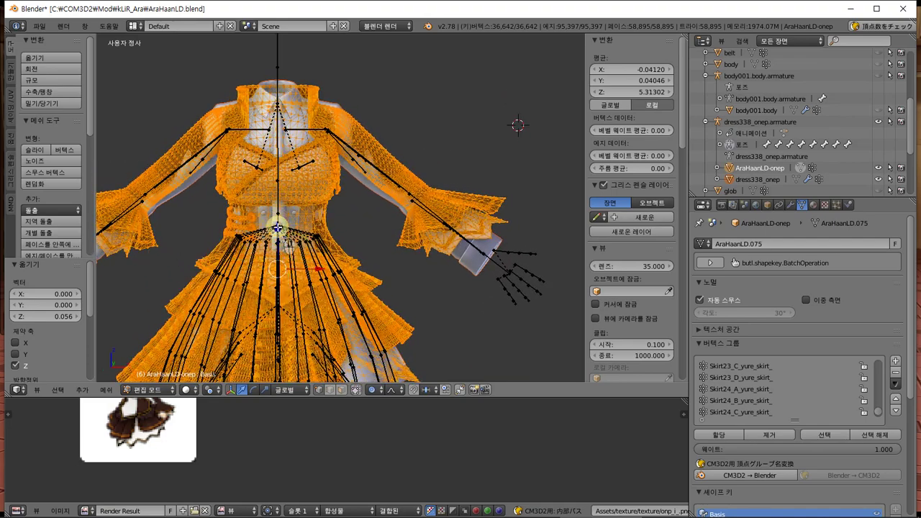
pyautogui.moveTo(278, 229); pyautogui.dragTo(282, 219)
pyautogui.moveTo(281, 218); pyautogui.dragTo(309, 217, button='middle')
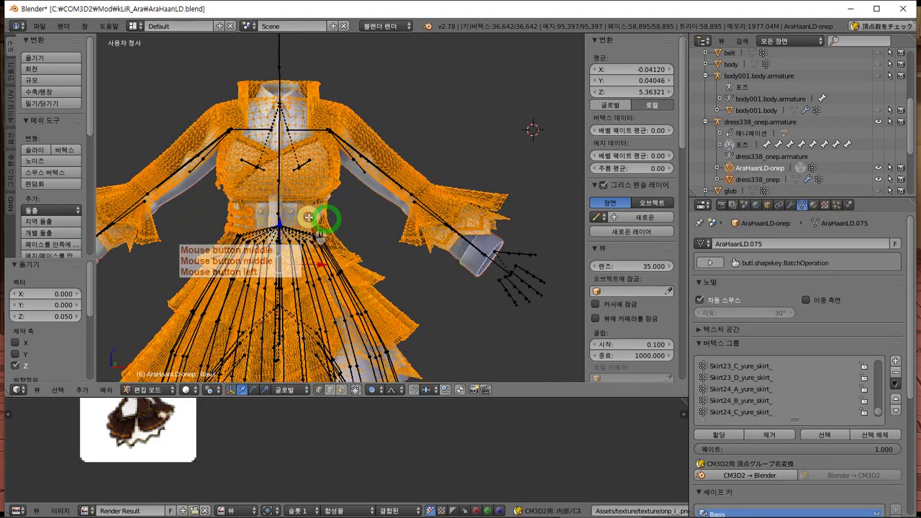
# Undo the last two Z moves of the AraHaanLD-onep geometry and return to Object Mode.
pyautogui.hotkey('ctrl', 'z')
pyautogui.hotkey('ctrl', 'z')
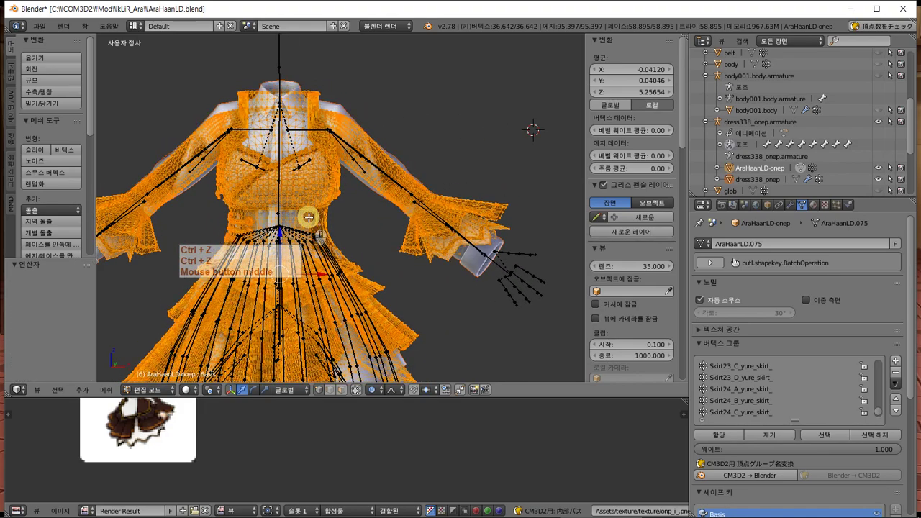
pyautogui.press('Tab')
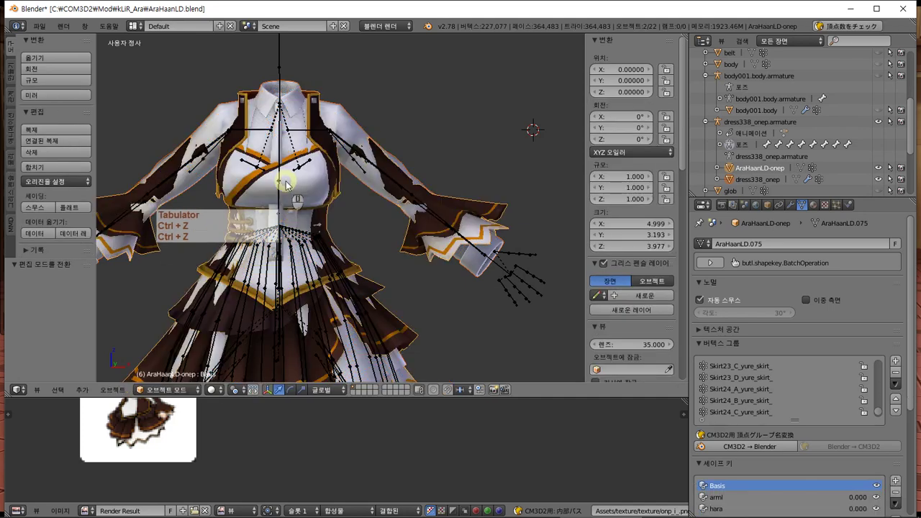
# Compare the chest and shoulder areas by hiding the dress338_onep mesh and showing it again.
pyautogui.scroll(3, 286, 188)
pyautogui.keyDown('shift'); pyautogui.moveTo(235, 165); pyautogui.dragTo(358, 270, button='middle'); pyautogui.keyUp('shift')
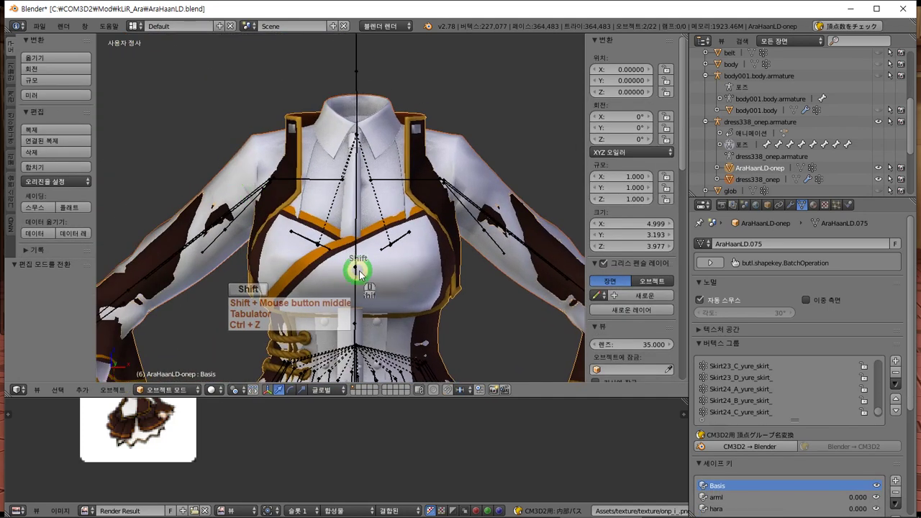
pyautogui.rightClick(477, 170)
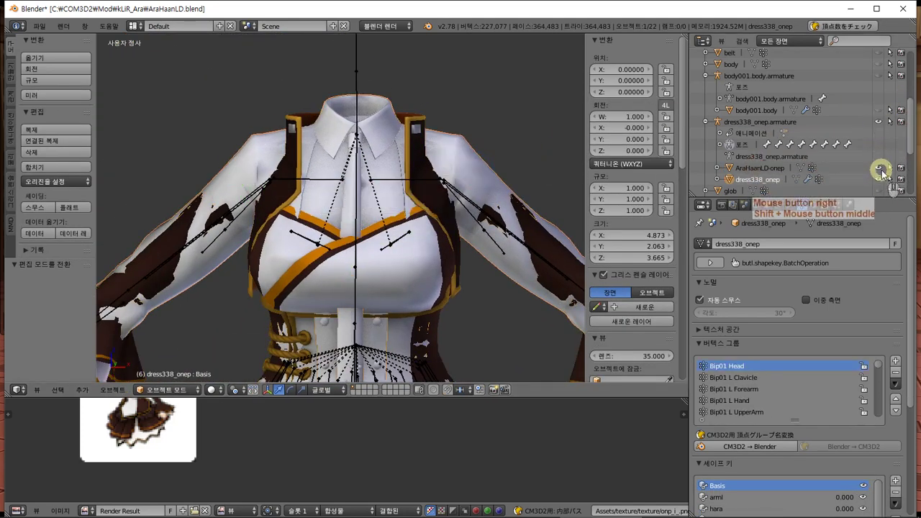
pyautogui.click(880, 180)
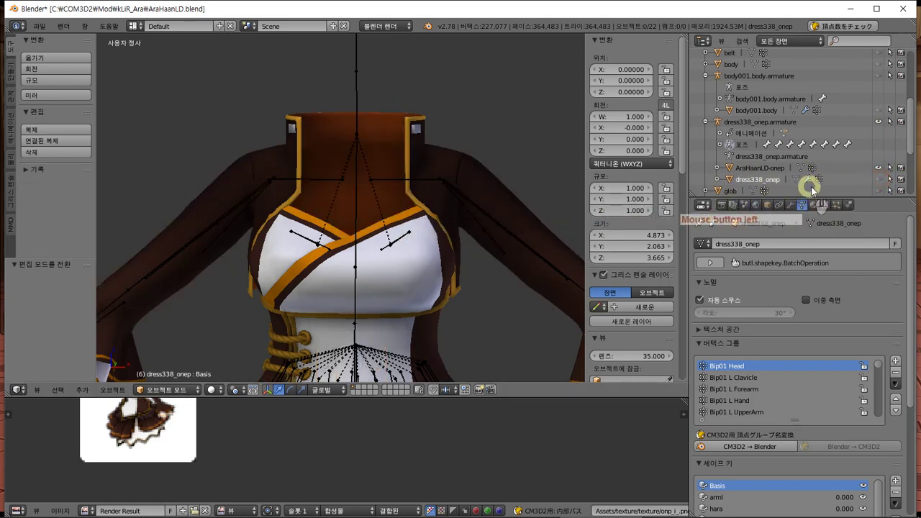
pyautogui.click(878, 179)
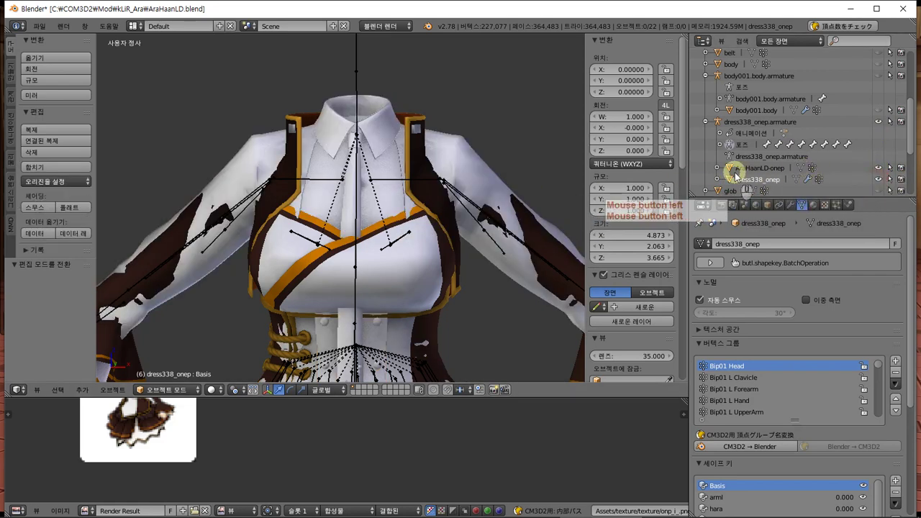
# Enter Edit Mode on AraHaanLD-onep and deselect all of its geometry.
pyautogui.click(466, 156)
pyautogui.rightClick(421, 165)
pyautogui.press('Tab')
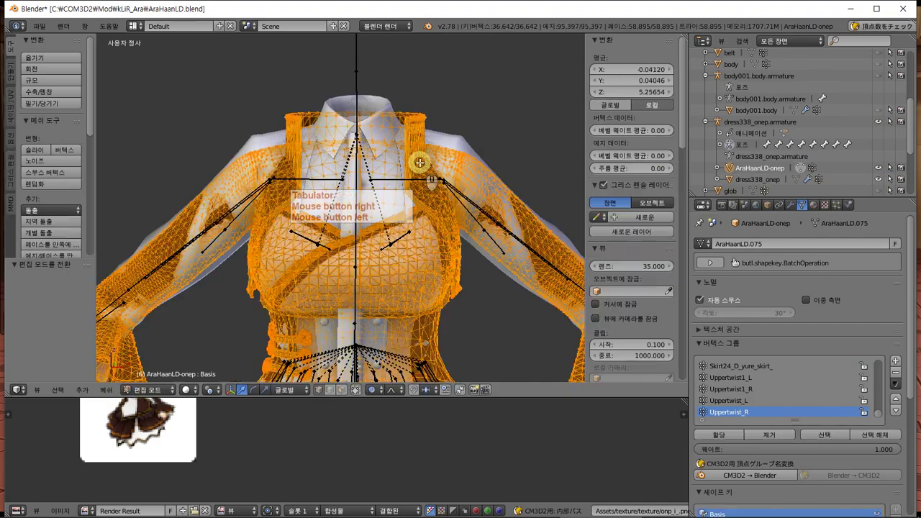
pyautogui.scroll(1, 362, 165)
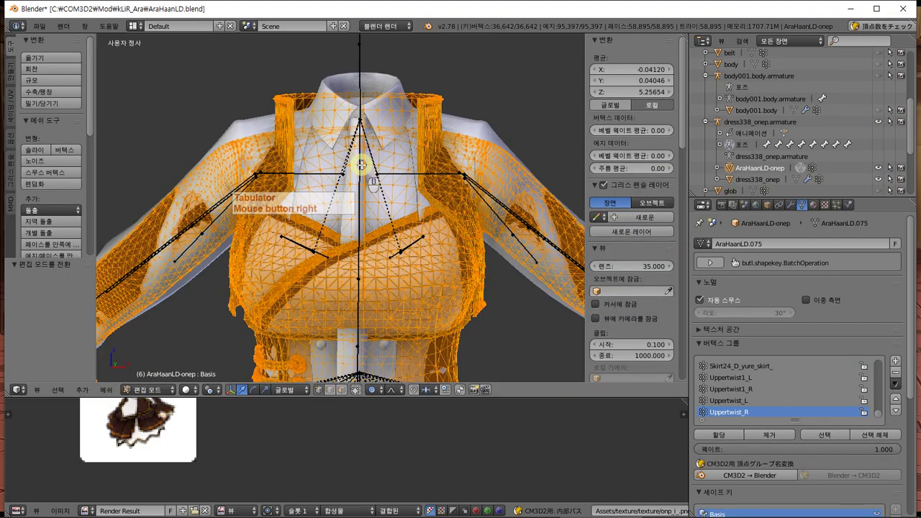
pyautogui.moveTo(362, 165)
pyautogui.mouseDown(button='middle')
pyautogui.moveTo(469, 175)
pyautogui.moveTo(401, 176)
pyautogui.moveTo(369, 157)
pyautogui.mouseUp(button='middle')
pyautogui.press('a')
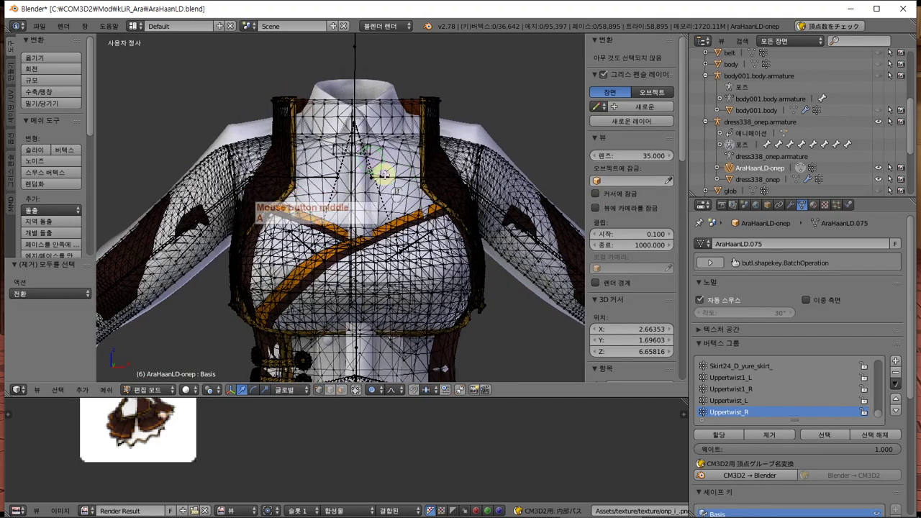
pyautogui.press('KP_3')
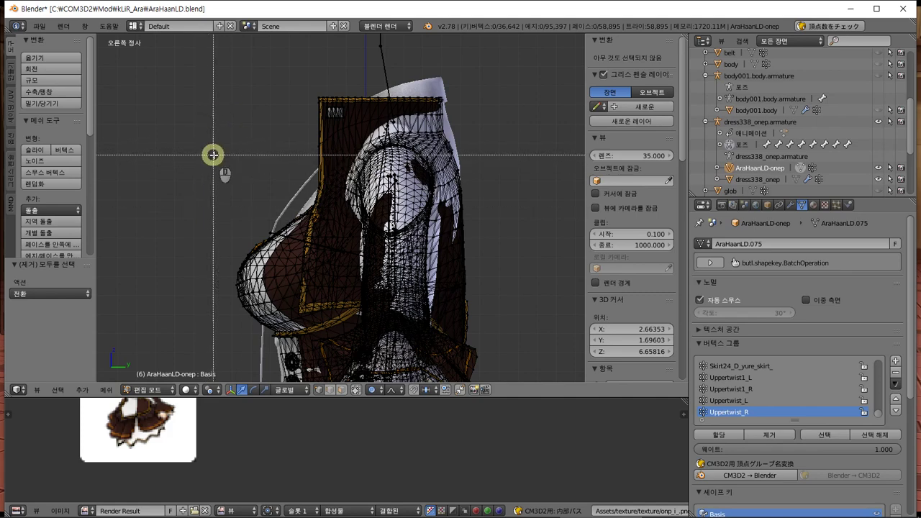
pyautogui.moveTo(191, 186); pyautogui.dragTo(594, 34)
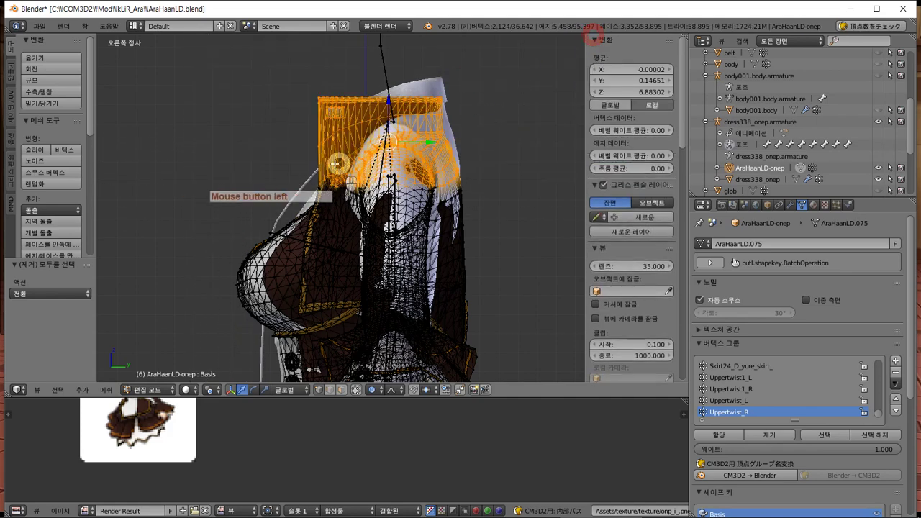
pyautogui.press('KP_1')
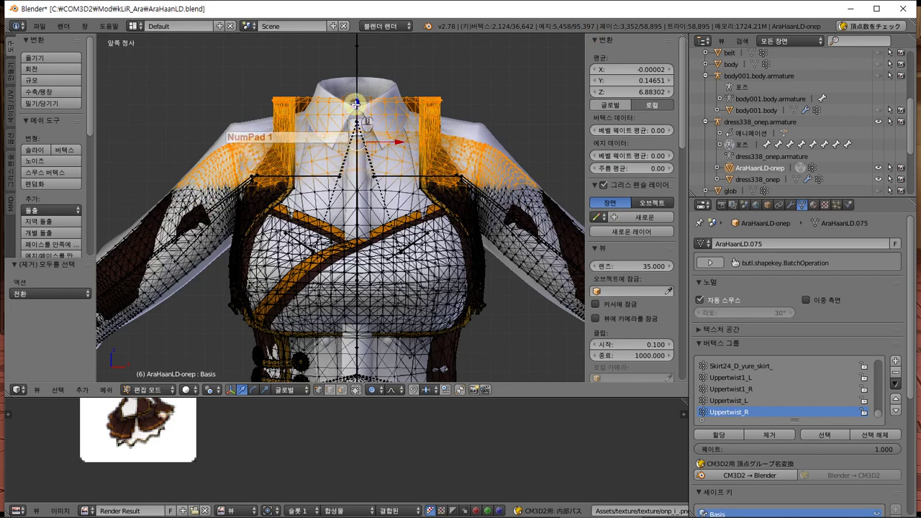
pyautogui.press('a')
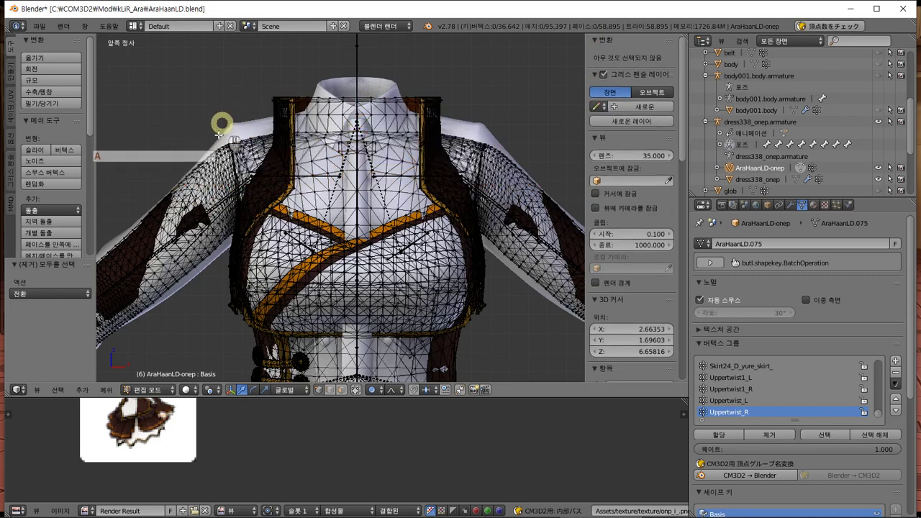
# Raise the collar and shoulder-top vertices of AraHaanLD-onep along Z with smooth proportional editing, and return to Object Mode.
pyautogui.moveTo(173, 147); pyautogui.dragTo(664, 48)
pyautogui.moveTo(358, 78); pyautogui.dragTo(358, 69)
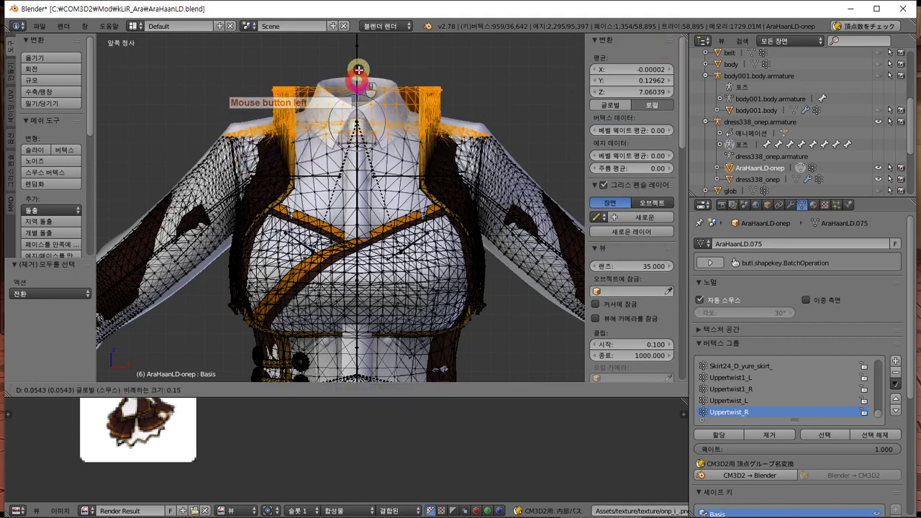
pyautogui.scroll(-7, 358, 69)
pyautogui.moveTo(359, 70); pyautogui.dragTo(357, 59)
pyautogui.moveTo(282, 161); pyautogui.dragTo(179, 124, button='middle')
pyautogui.press('Tab')
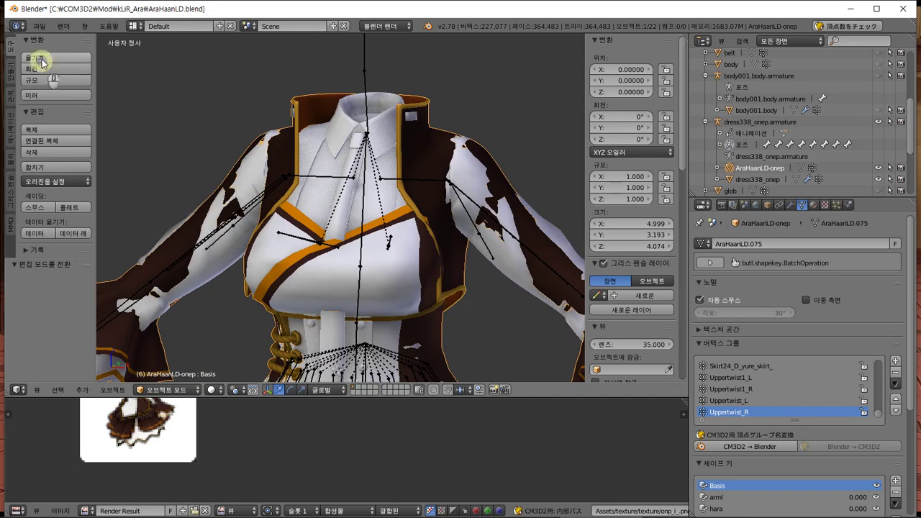
pyautogui.click(39, 26)
pyautogui.click(88, 247)
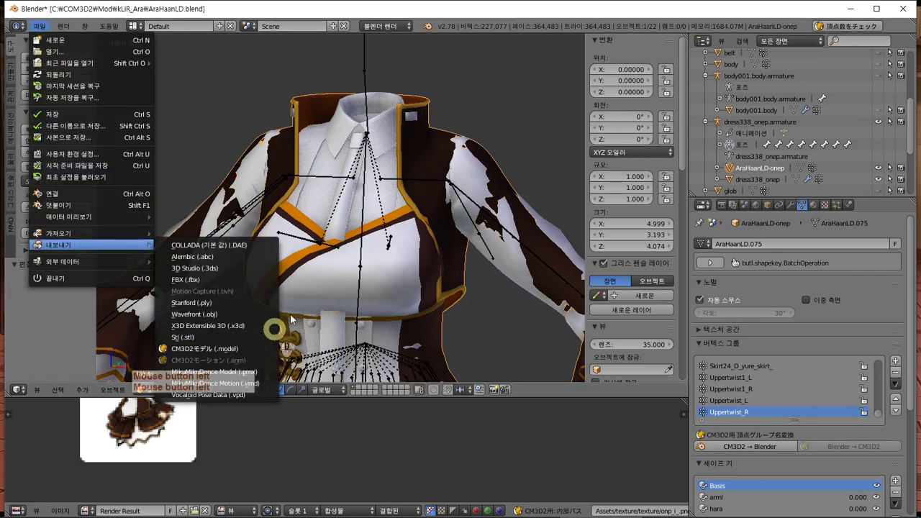
pyautogui.click(381, 215)
# Select dress338_onep with AraHaanLD-onep as the active object and run the quick weight transfer between them.
pyautogui.scroll(-1, 396, 263)
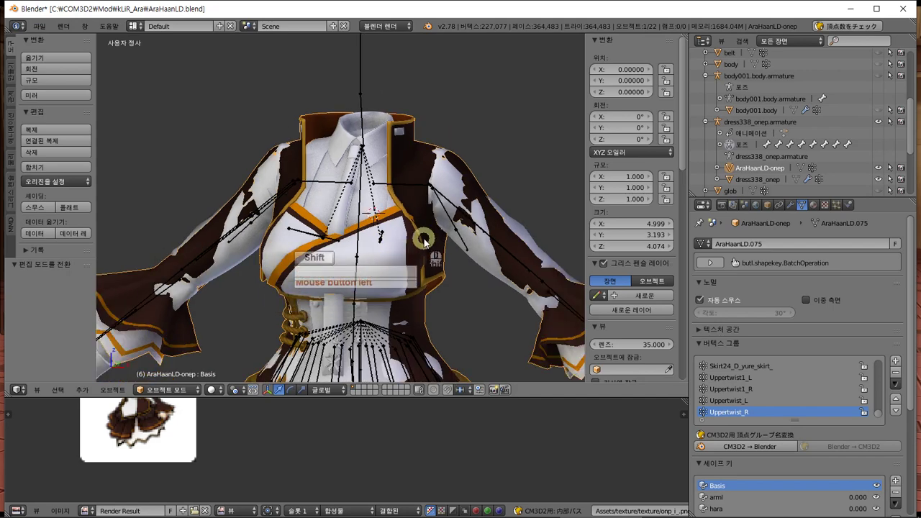
pyautogui.keyDown('shift'); pyautogui.moveTo(424, 239); pyautogui.dragTo(456, 211, button='middle'); pyautogui.keyUp('shift')
pyautogui.rightClick(439, 270)
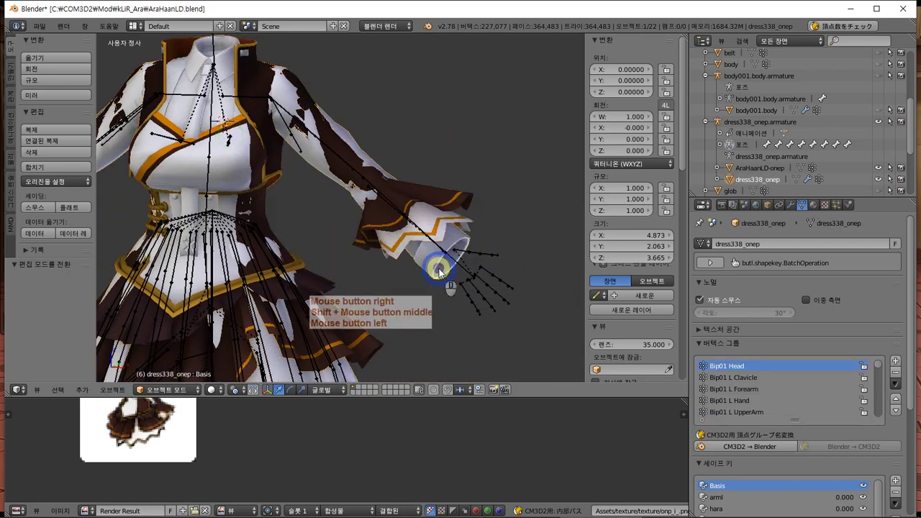
pyautogui.keyDown('shift'); pyautogui.rightClick(448, 203); pyautogui.keyUp('shift')
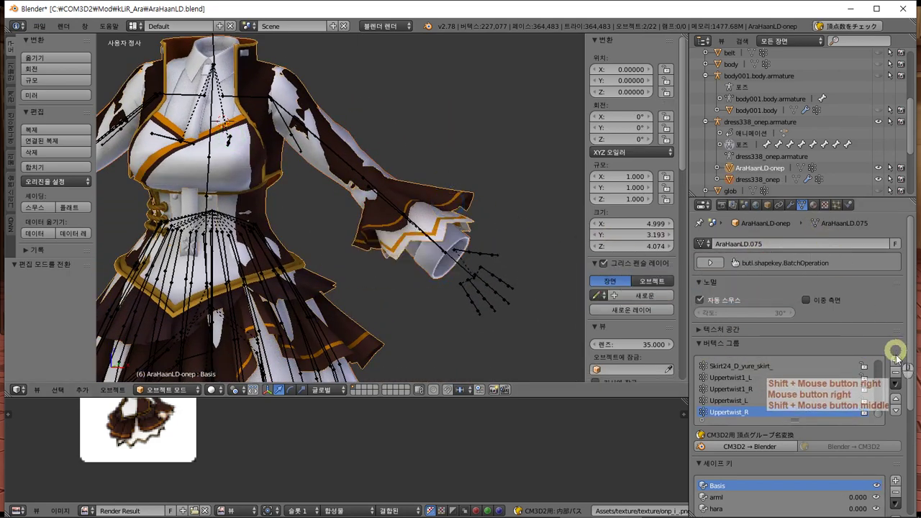
pyautogui.click(896, 383)
pyautogui.click(864, 208)
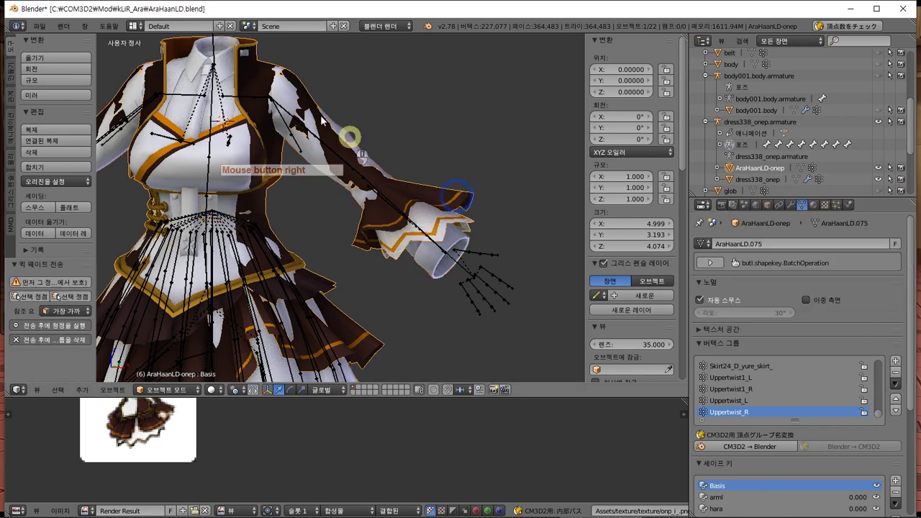
# Export AraHaanLD-onep as the CM3D2 model AraHaanLD-onep.model in the kLiR_Ara folder at scale 0.20.
pyautogui.click(39, 26)
pyautogui.click(130, 245)
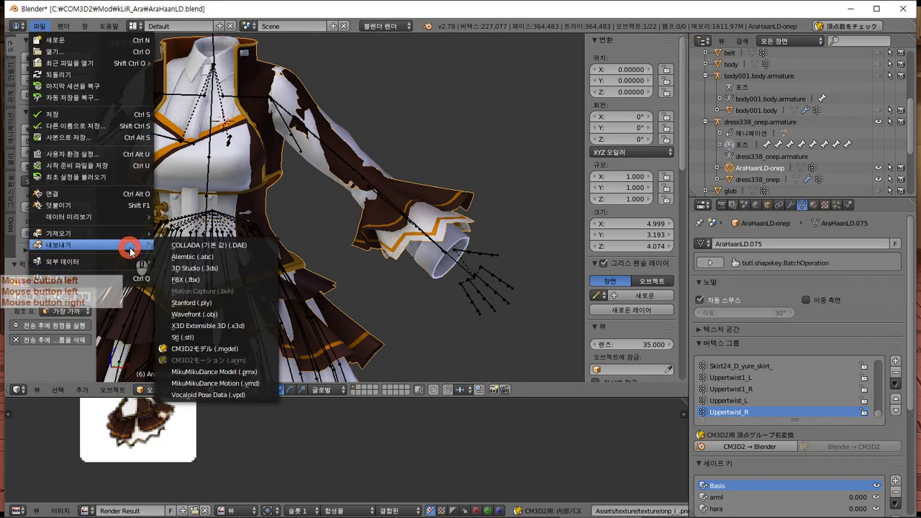
pyautogui.click(231, 349)
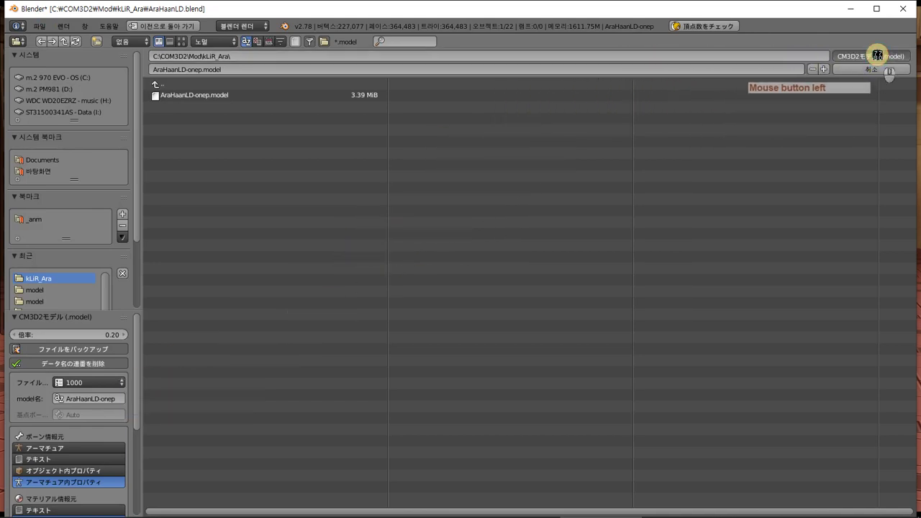
pyautogui.click(877, 55)
# Switch to CUSTOM ORDER MAID 3D 2, reapply the custom one-piece dress to the maid and inspect its fit from several angles.
pyautogui.hotkey('alt', 'Tab')
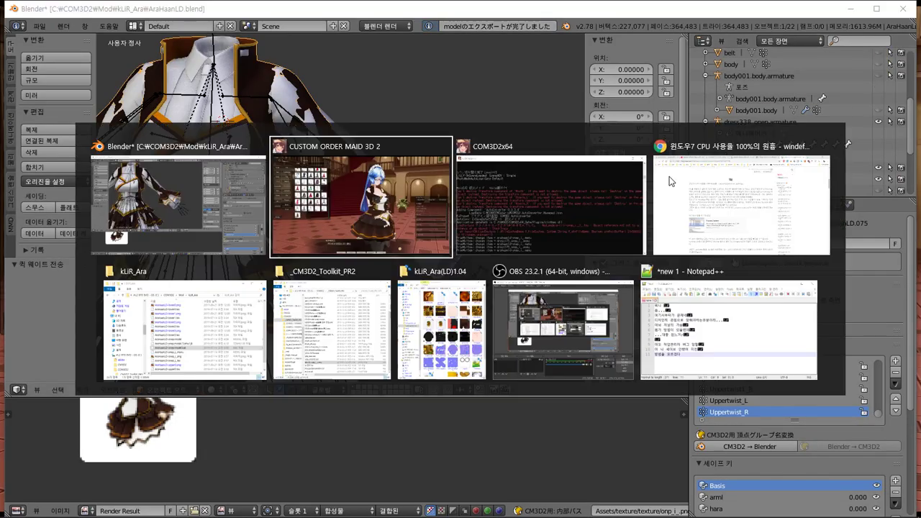
pyautogui.click(234, 166)
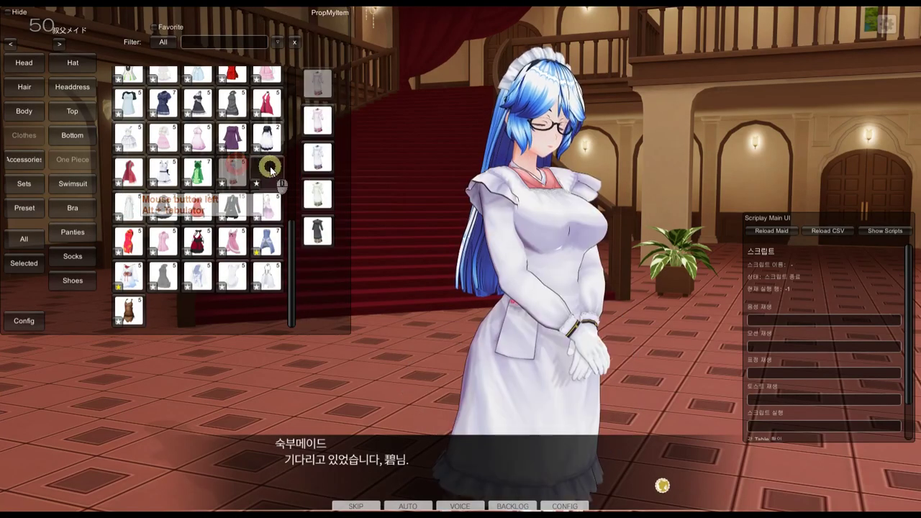
pyautogui.click(267, 168)
pyautogui.moveTo(546, 208); pyautogui.dragTo(474, 208, button='right')
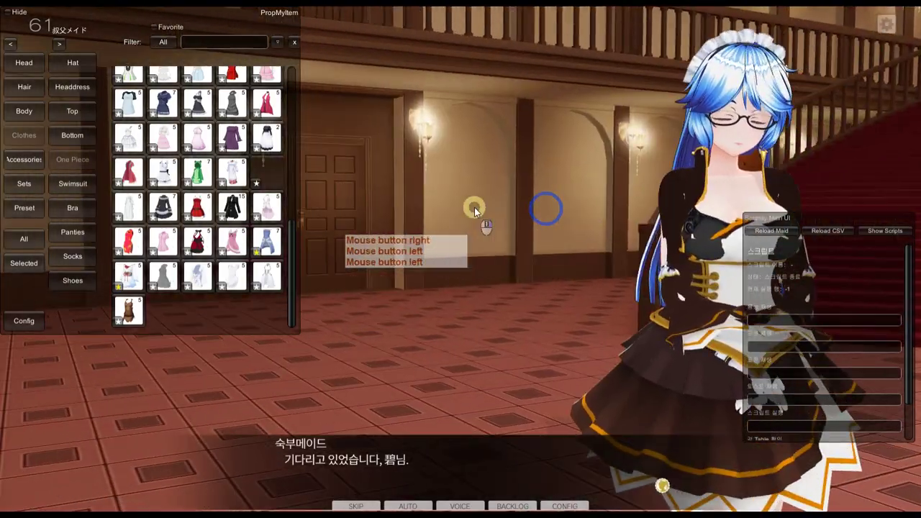
pyautogui.moveTo(570, 208); pyautogui.dragTo(387, 209, button='middle')
pyautogui.moveTo(405, 215); pyautogui.dragTo(548, 217, button='right')
pyautogui.moveTo(509, 218); pyautogui.dragTo(687, 140, button='middle')
pyautogui.moveTo(648, 154); pyautogui.dragTo(530, 164, button='right')
# Open the PartsEdit plugin and hide the overlapping PropMyItem window.
pyautogui.click(887, 25)
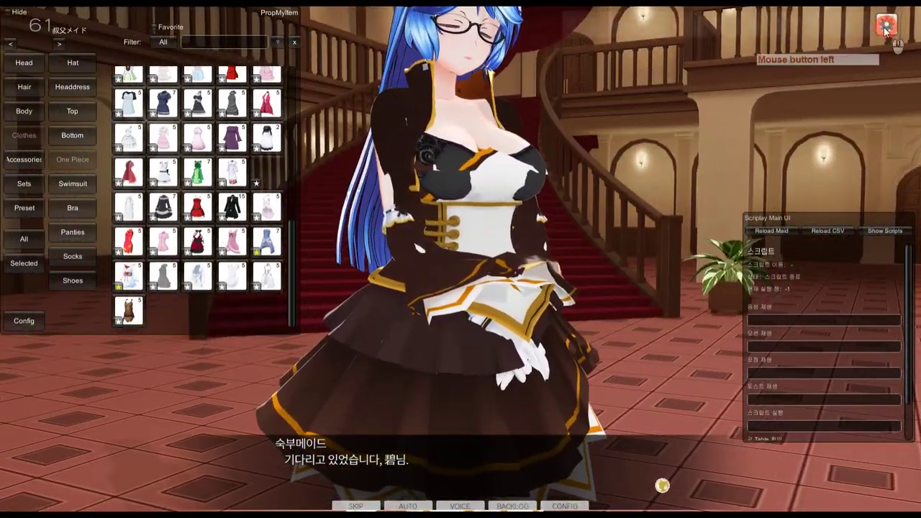
pyautogui.click(648, 27)
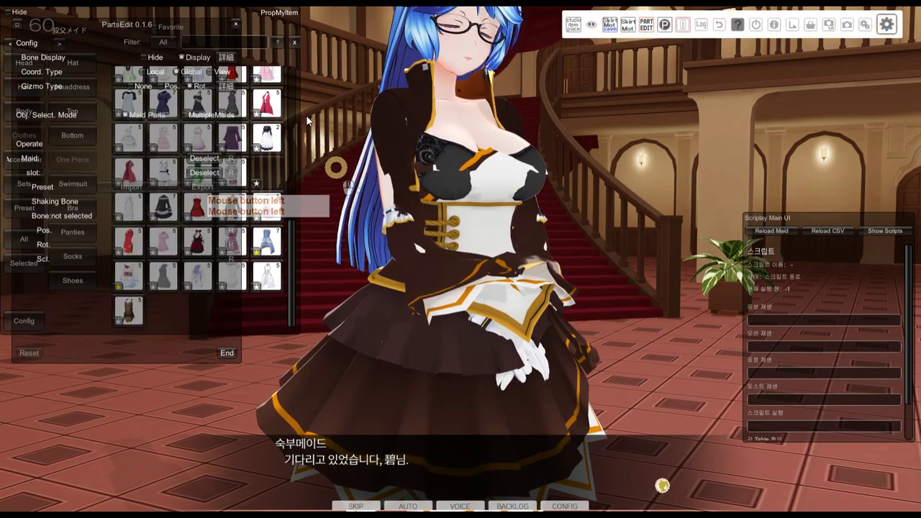
pyautogui.moveTo(281, 24); pyautogui.dragTo(430, 115)
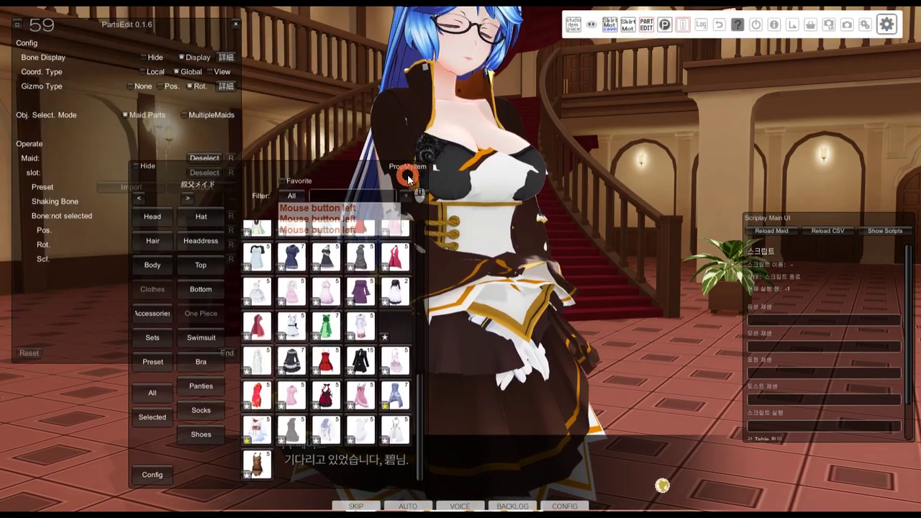
pyautogui.hotkey('shift', 'i')
# Choose the maid and the body slot in PartsEdit to display her bones.
pyautogui.click(204, 158)
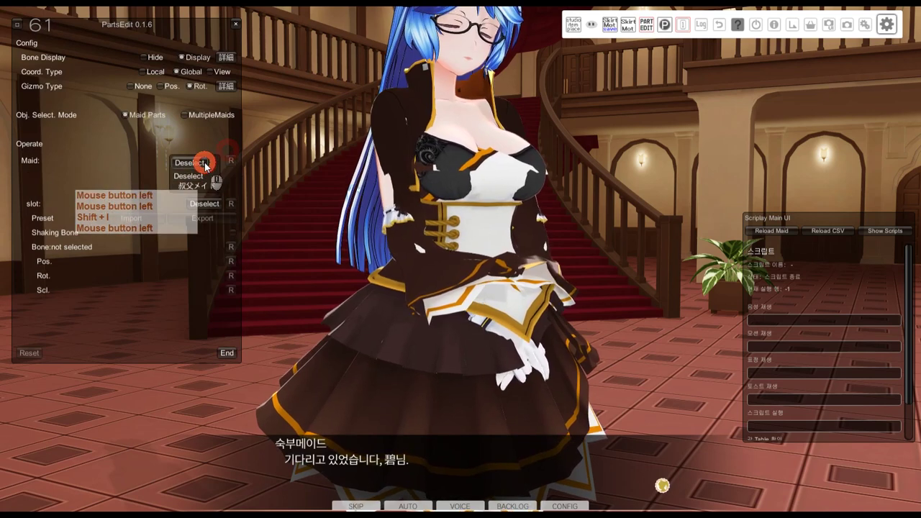
pyautogui.click(208, 186)
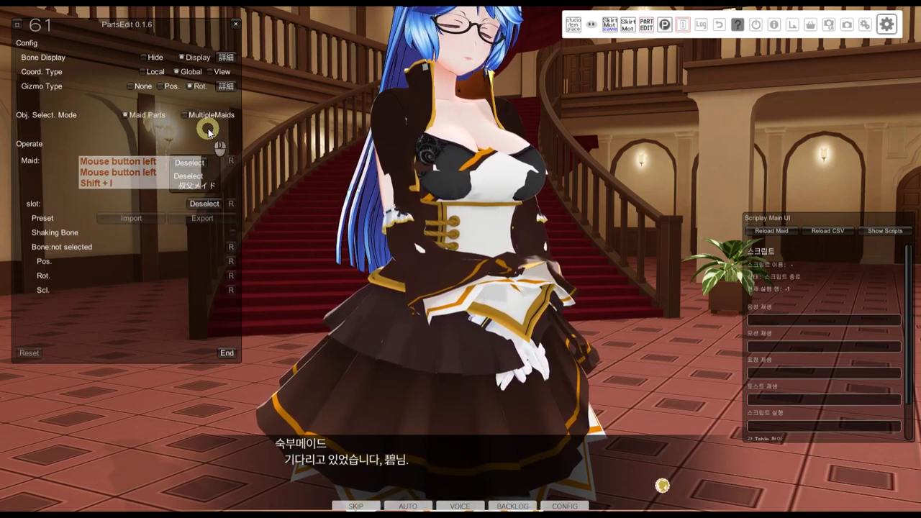
pyautogui.click(200, 177)
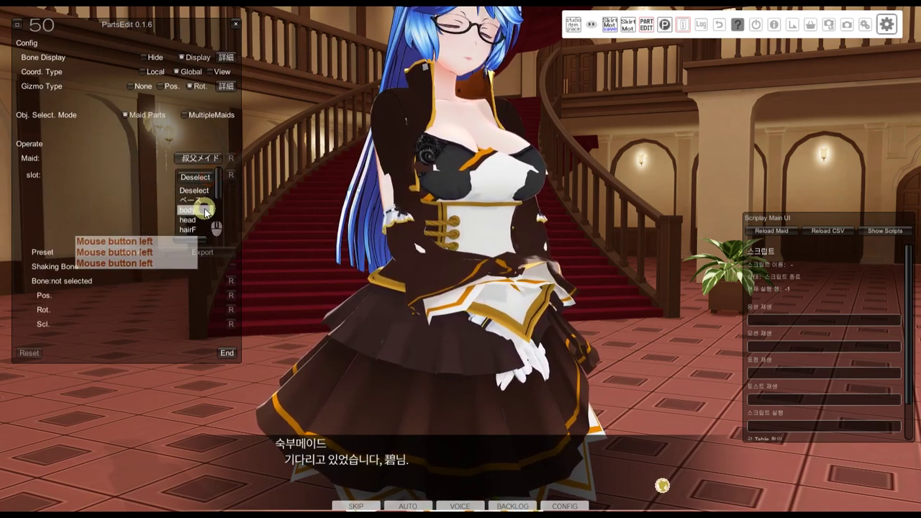
pyautogui.click(188, 209)
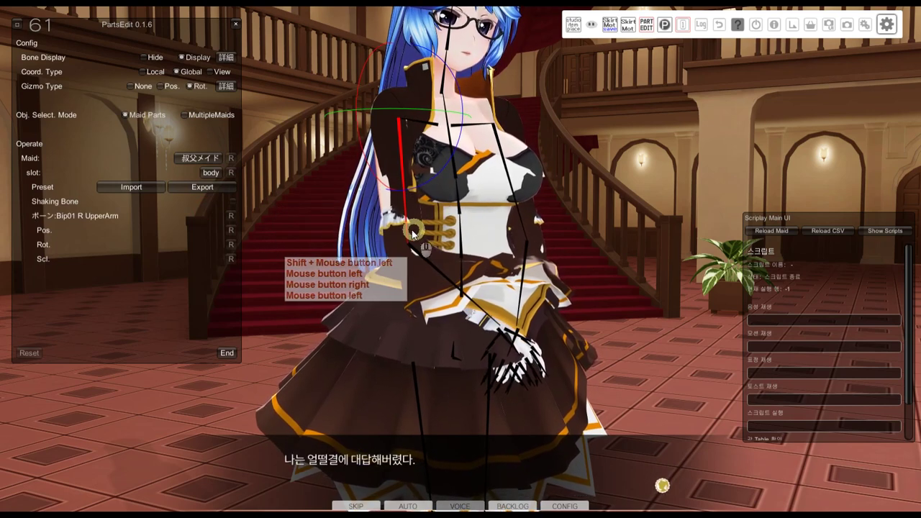
# Bring up the _CM3D2_Toolkit_PR2 folder, Notepad++ and the kLiR_Ara mod folder over the game.
pyautogui.hotkey('alt', 'Tab')
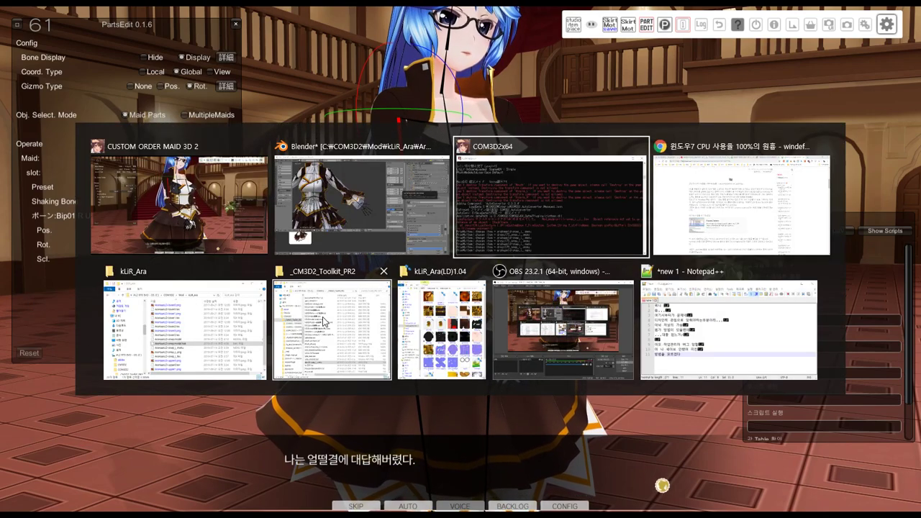
pyautogui.keyDown('alt'); pyautogui.click(328, 324); pyautogui.keyUp('alt')
pyautogui.hotkey('alt', 'Tab')
pyautogui.keyDown('alt'); pyautogui.click(702, 336); pyautogui.keyUp('alt')
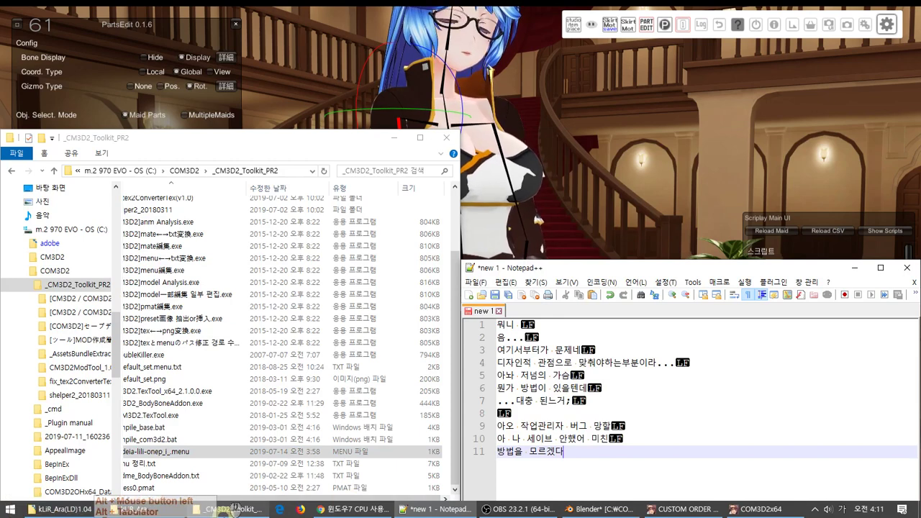
pyautogui.click(147, 509)
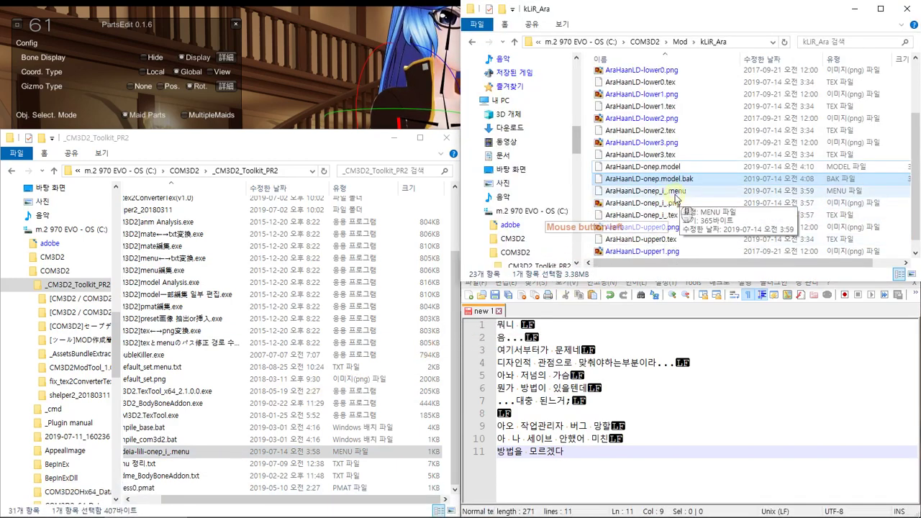
# Convert AraHaanLD-onep_i_.menu to text with the toolkit's menu-to-txt converter and open the resulting text file in Notepad++.
pyautogui.moveTo(677, 198); pyautogui.dragTo(387, 265)
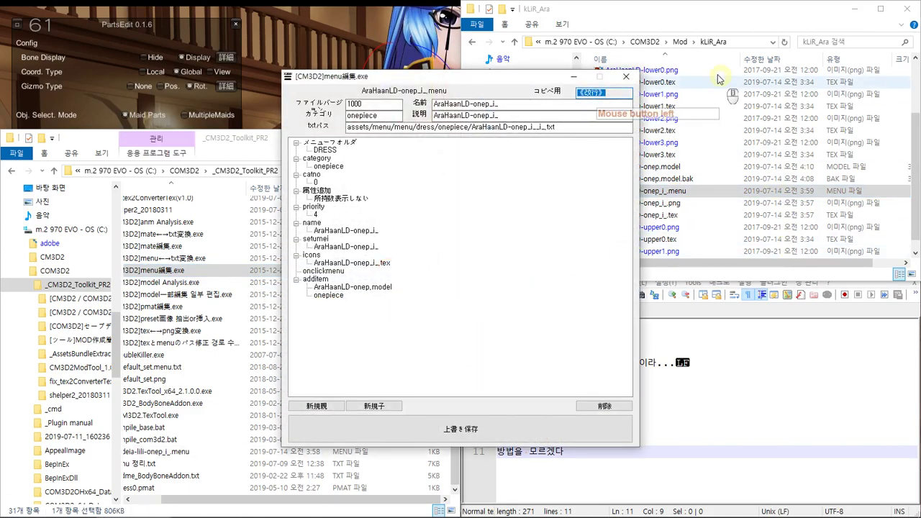
pyautogui.click(627, 76)
pyautogui.moveTo(662, 188); pyautogui.dragTo(361, 258)
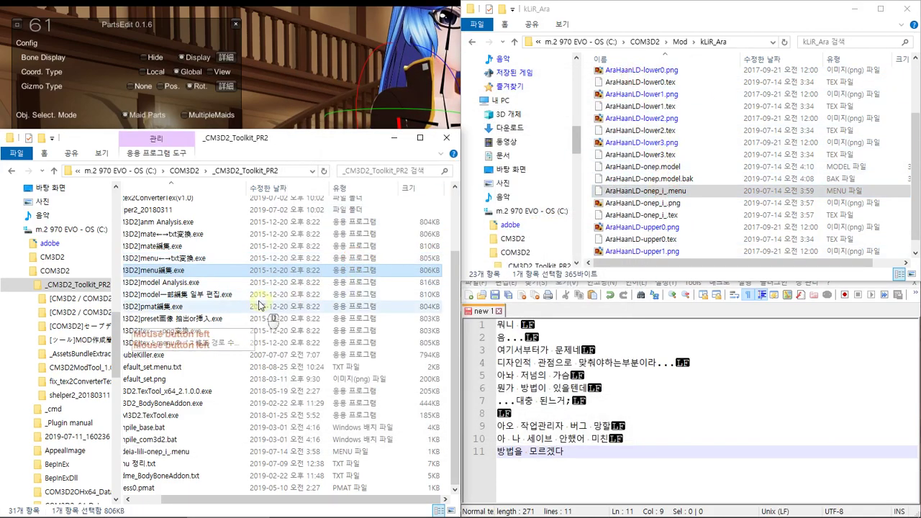
pyautogui.moveTo(669, 204); pyautogui.dragTo(611, 433)
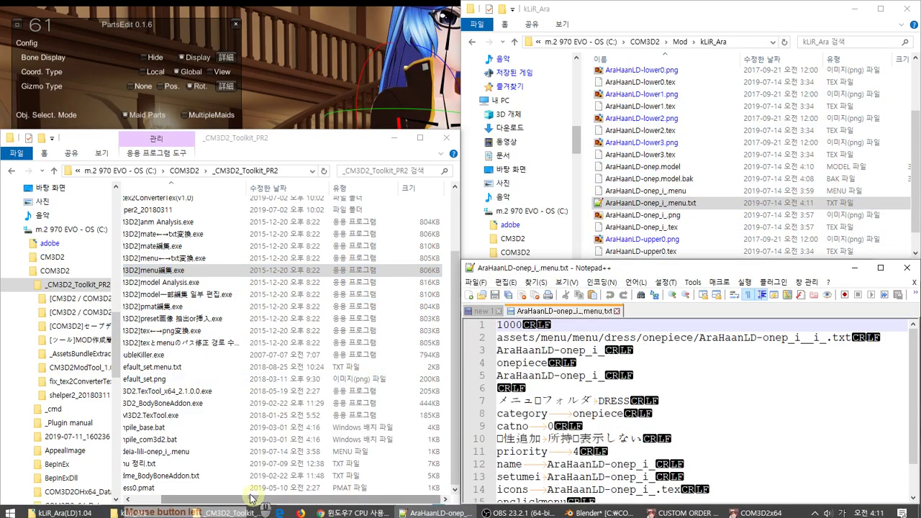
# Open the reference notes menu 정리.txt from the toolkit folder and find the maskitem and node消去 entries.
pyautogui.moveTo(166, 439); pyautogui.dragTo(201, 416)
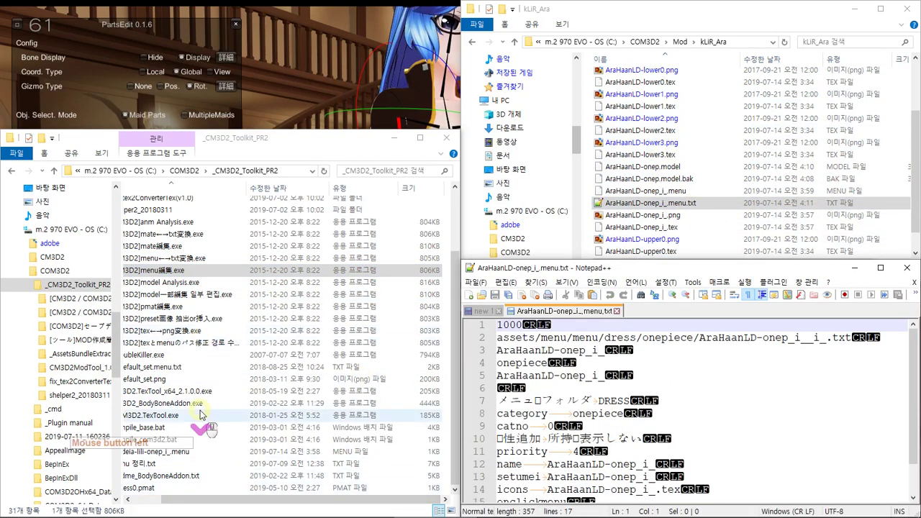
pyautogui.click(142, 464)
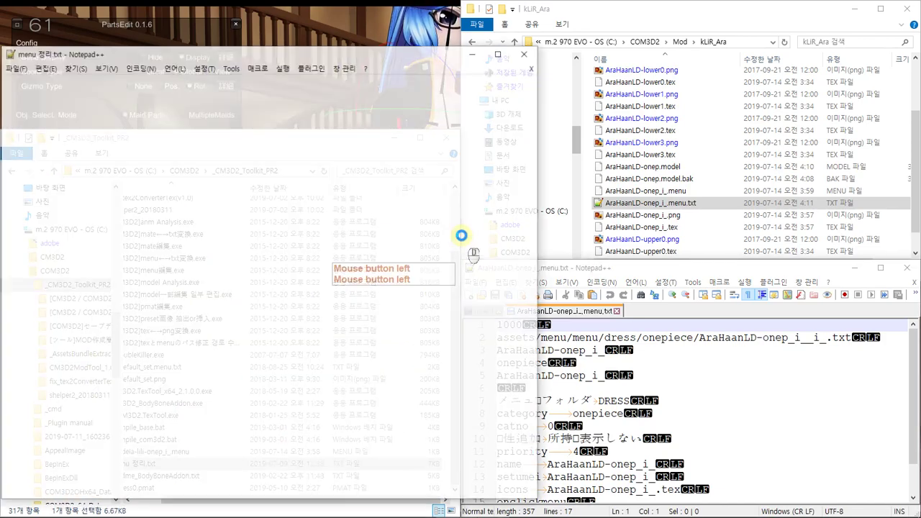
pyautogui.moveTo(533, 128); pyautogui.dragTo(592, 351)
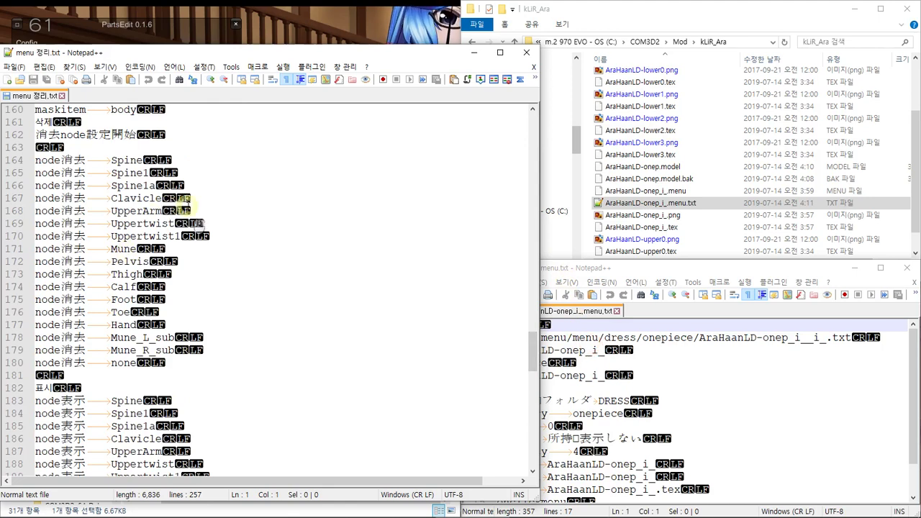
# Copy the node消去 UpperArm line from the reference notes and add it below the additem line in AraHaanLD-onep_i_.menu.txt.
pyautogui.moveTo(191, 210); pyautogui.dragTo(2, 215)
pyautogui.hotkey('ctrl', 'c')
pyautogui.click(686, 374)
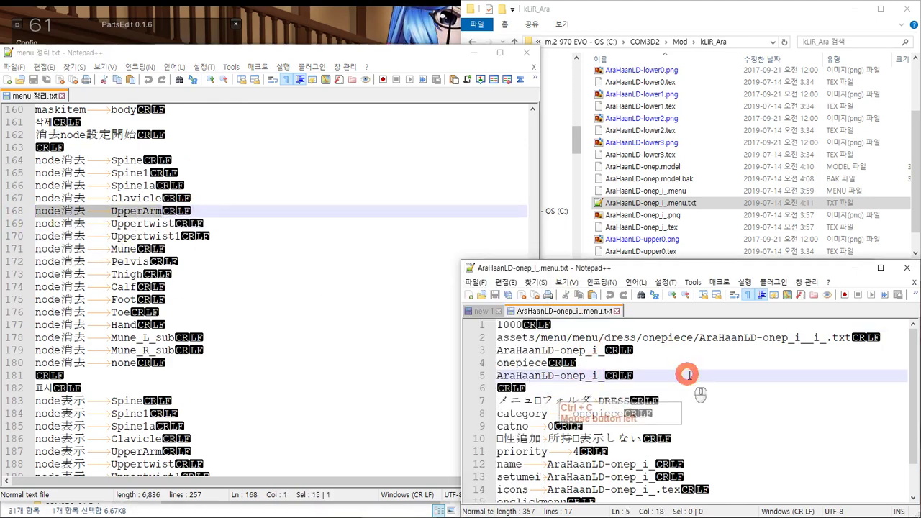
pyautogui.scroll(-1, 697, 376)
pyautogui.click(676, 479)
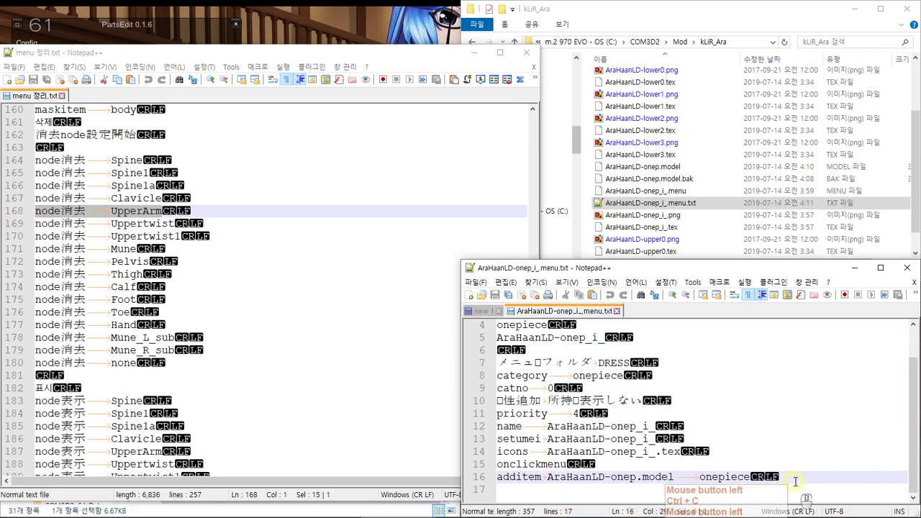
pyautogui.press('Return')
pyautogui.hotkey('ctrl', 'v')
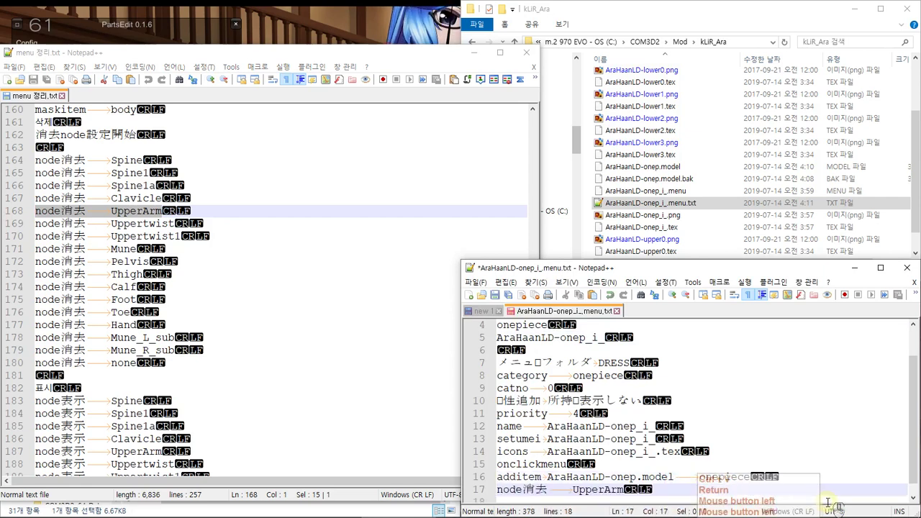
# Switch to Custom Order Maid 3D 2, advance the story to the uncle's office scene and open PartsEdit's maid list.
pyautogui.click(334, 30)
pyautogui.keyDown('shift'); pyautogui.click(445, 271); pyautogui.keyUp('shift')
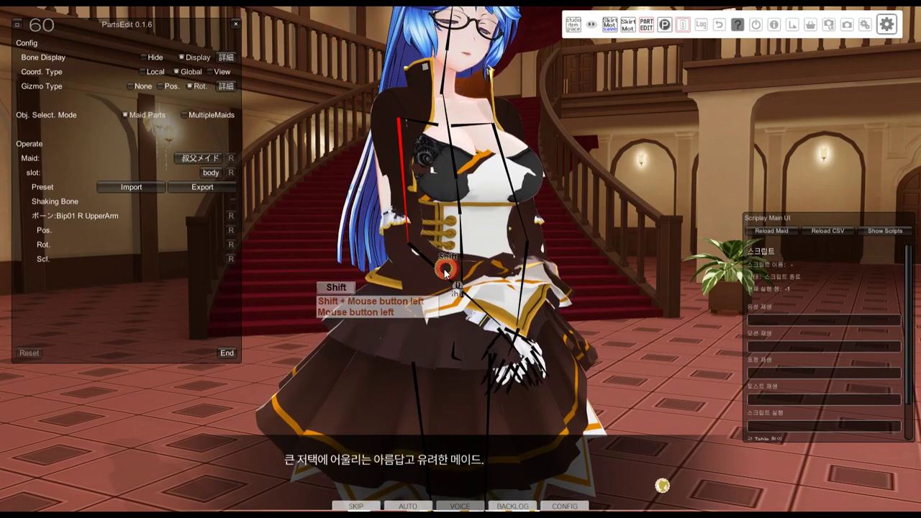
pyautogui.keyDown('shift'); pyautogui.click(444, 272); pyautogui.keyUp('shift')
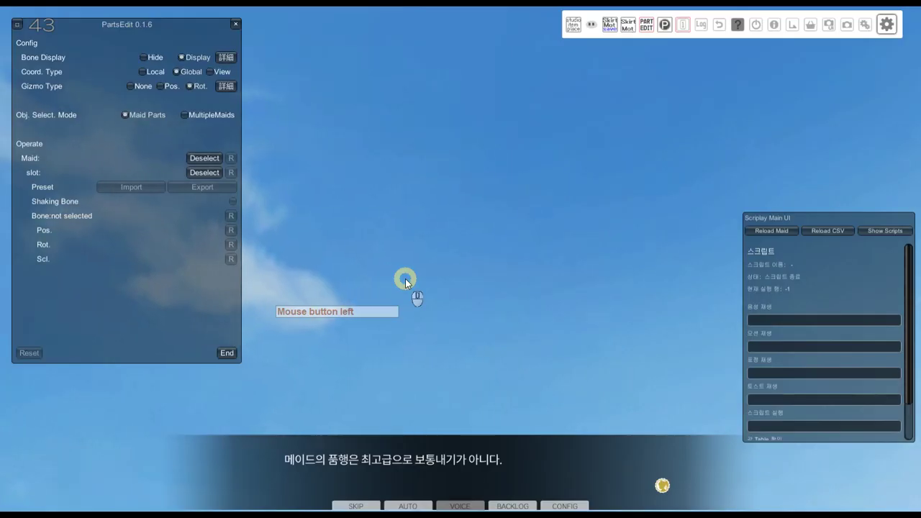
pyautogui.click(405, 281)
pyautogui.press('ctrl')
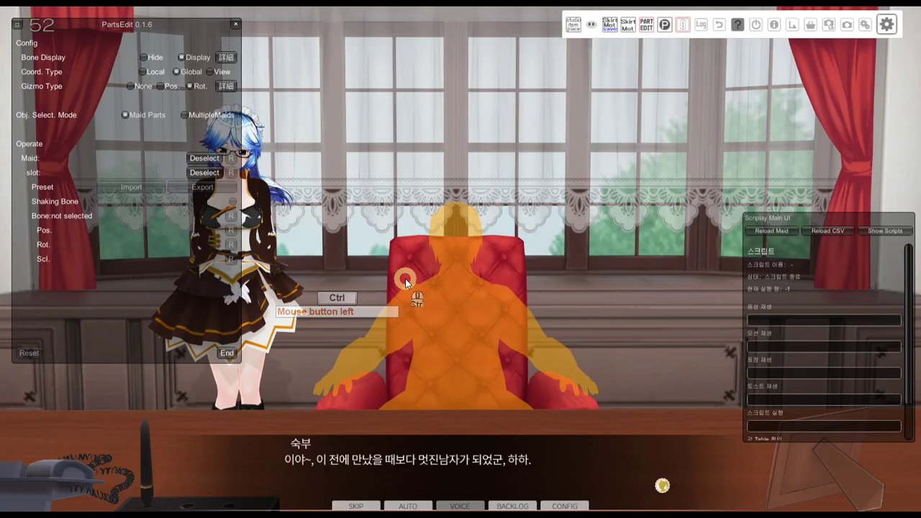
pyautogui.click(205, 162)
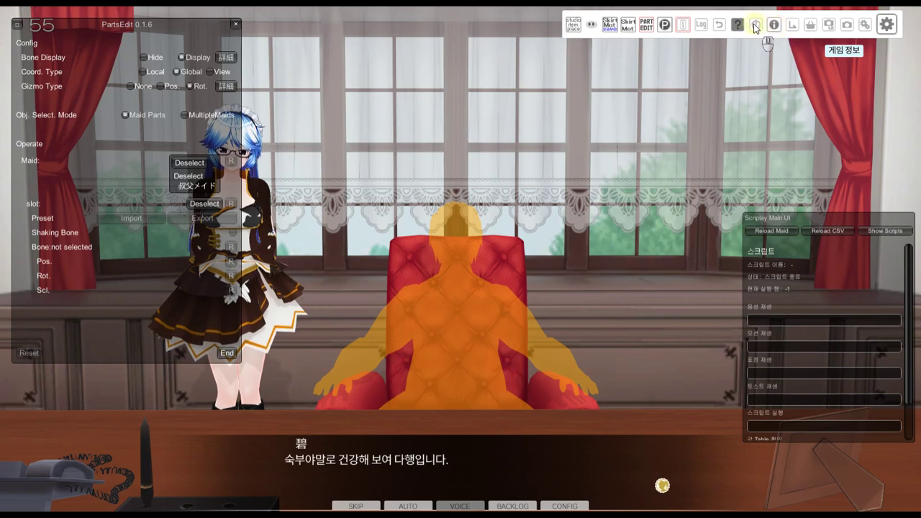
pyautogui.rightClick(610, 176)
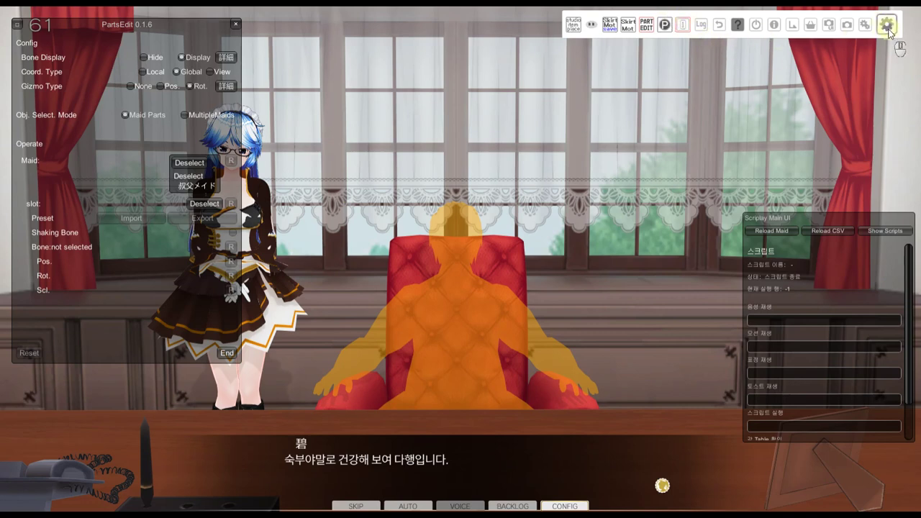
pyautogui.hotkey('alt', 'Tab')
pyautogui.keyDown('alt'); pyautogui.click(348, 358); pyautogui.keyUp('alt')
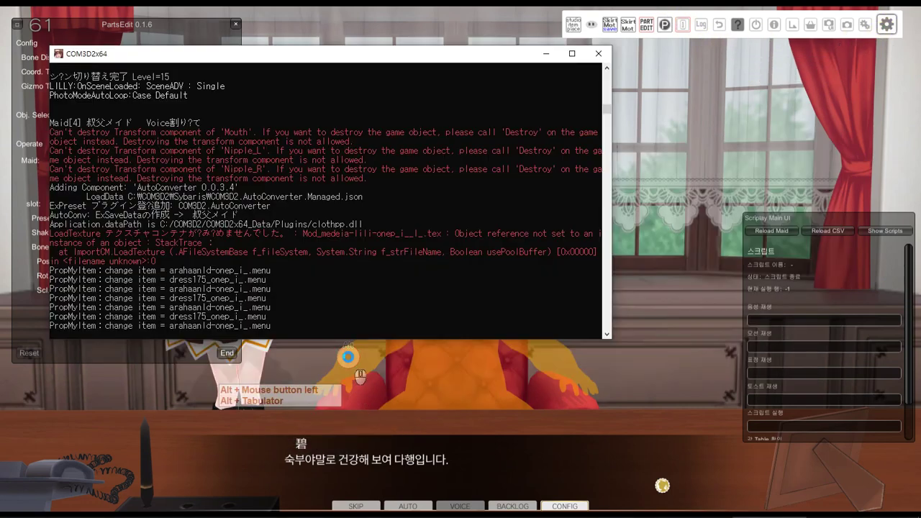
pyautogui.keyDown('alt'); pyautogui.click(348, 358); pyautogui.keyUp('alt')
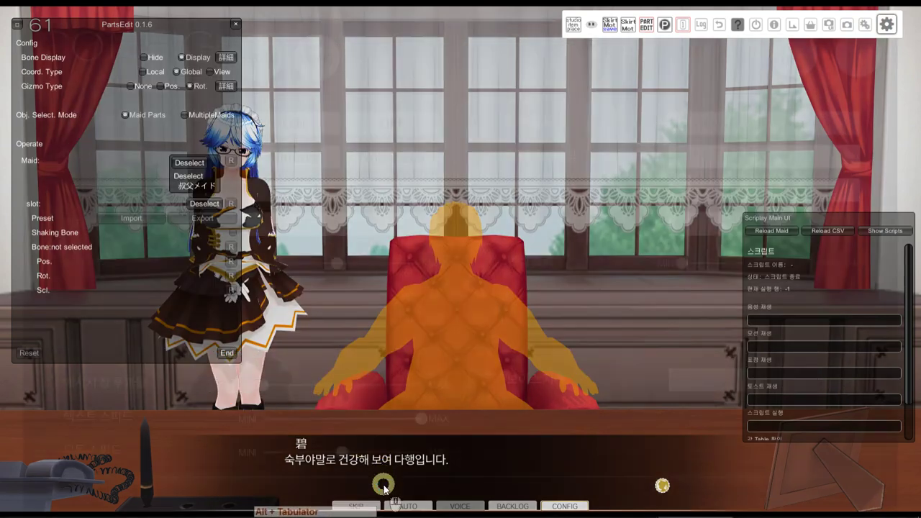
pyautogui.click(383, 487)
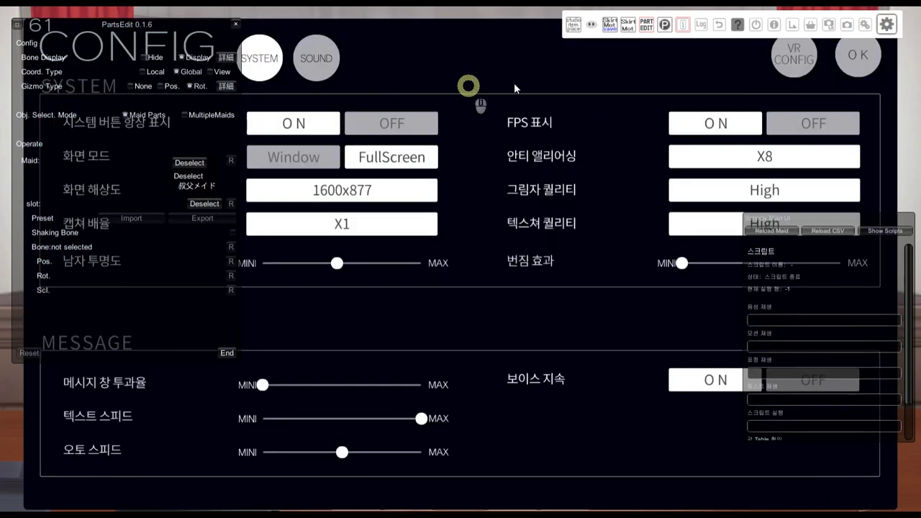
pyautogui.click(877, 53)
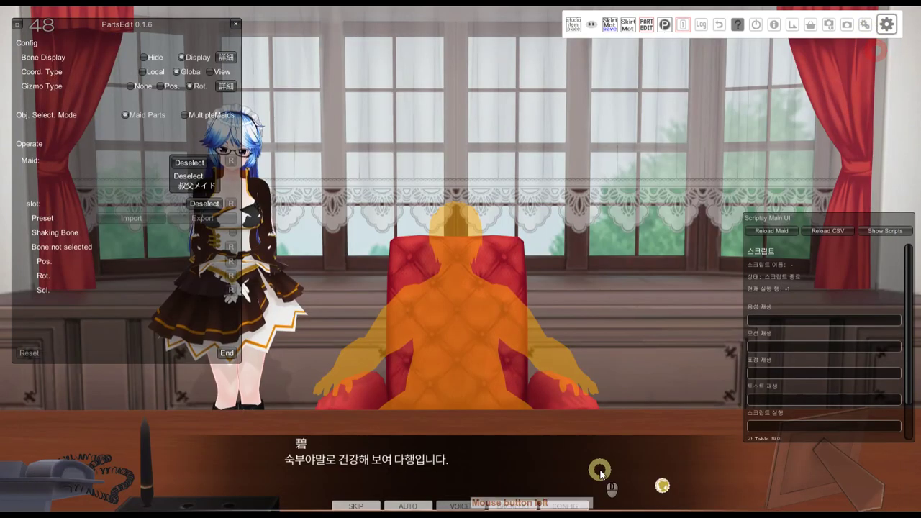
# Open the dialogue backlog, choose the maid and the body slot in PartsEdit, and close the backlog.
pyautogui.click(526, 506)
pyautogui.click(443, 285)
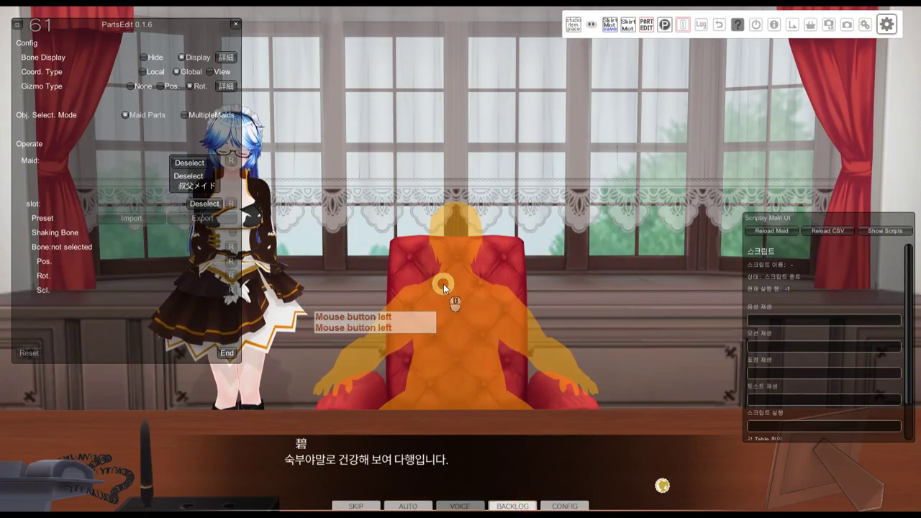
pyautogui.scroll(1, 444, 284)
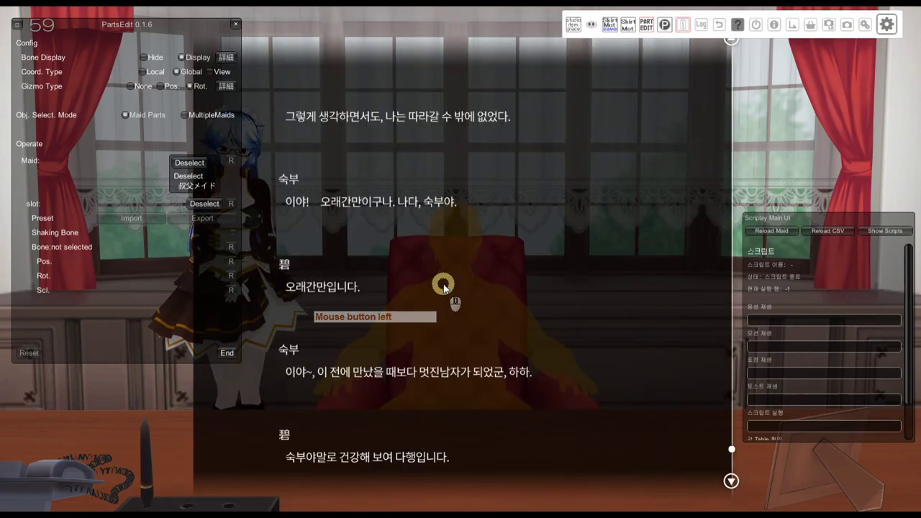
pyautogui.keyDown('shift'); pyautogui.moveTo(133, 437); pyautogui.dragTo(737, 363, button='middle'); pyautogui.keyUp('shift')
pyautogui.click(531, 225)
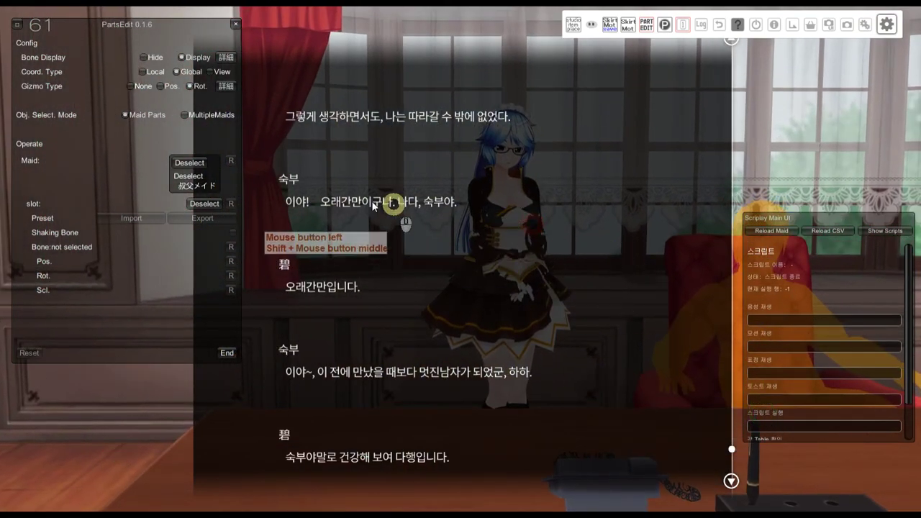
pyautogui.click(207, 187)
pyautogui.click(206, 174)
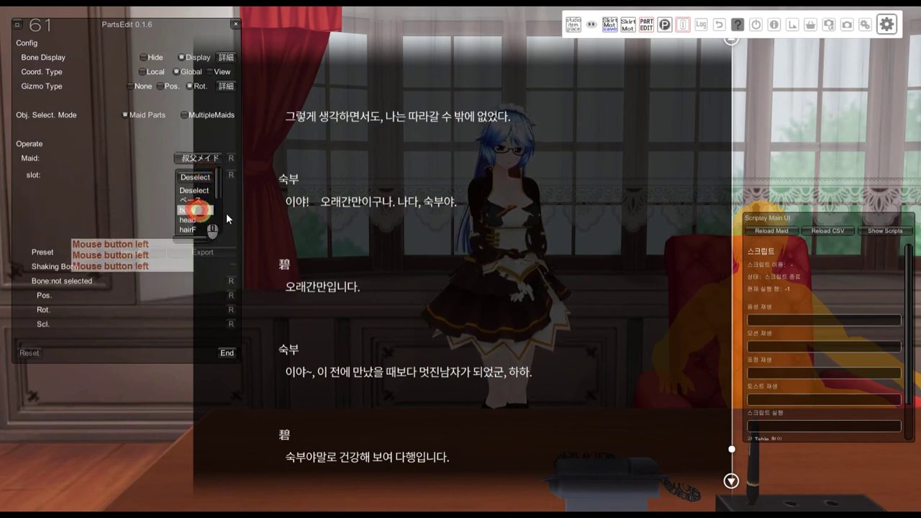
pyautogui.click(196, 209)
pyautogui.click(525, 262)
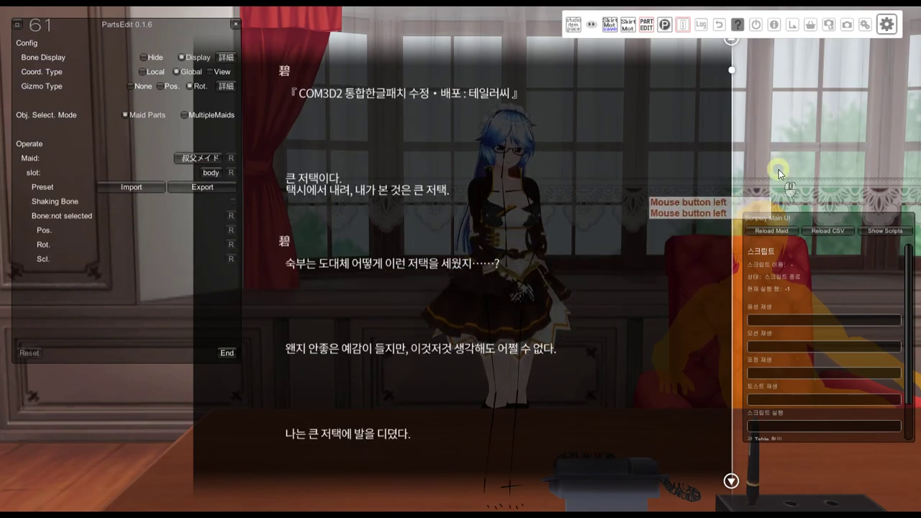
pyautogui.rightClick(806, 119)
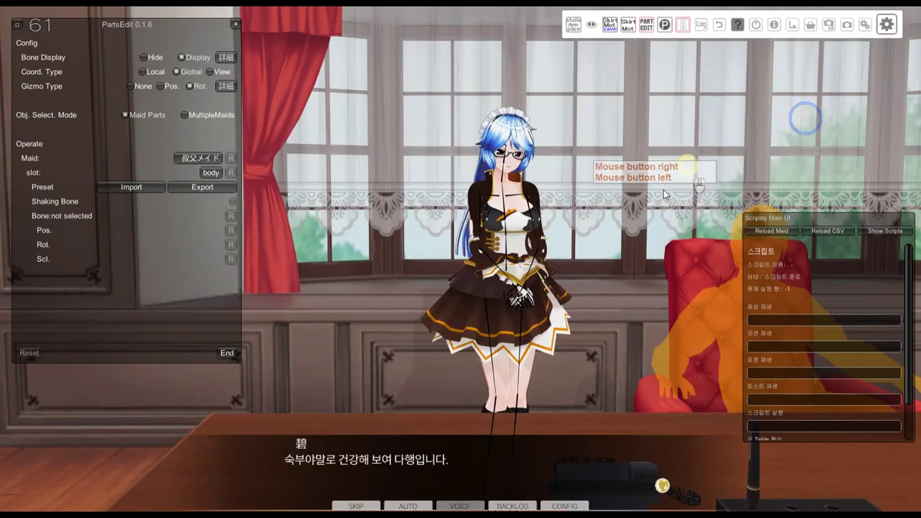
# Frame the maid's upper body and select her Bip01 R Forearm bone.
pyautogui.rightClick(596, 247)
pyautogui.middleClick(549, 249)
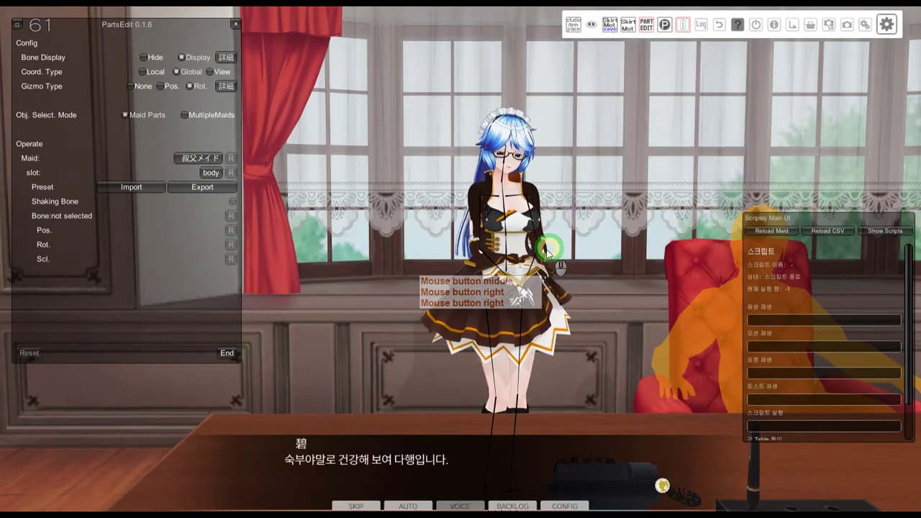
pyautogui.moveTo(559, 261); pyautogui.dragTo(483, 258, button='middle')
pyautogui.moveTo(468, 228); pyautogui.dragTo(613, 239, button='right')
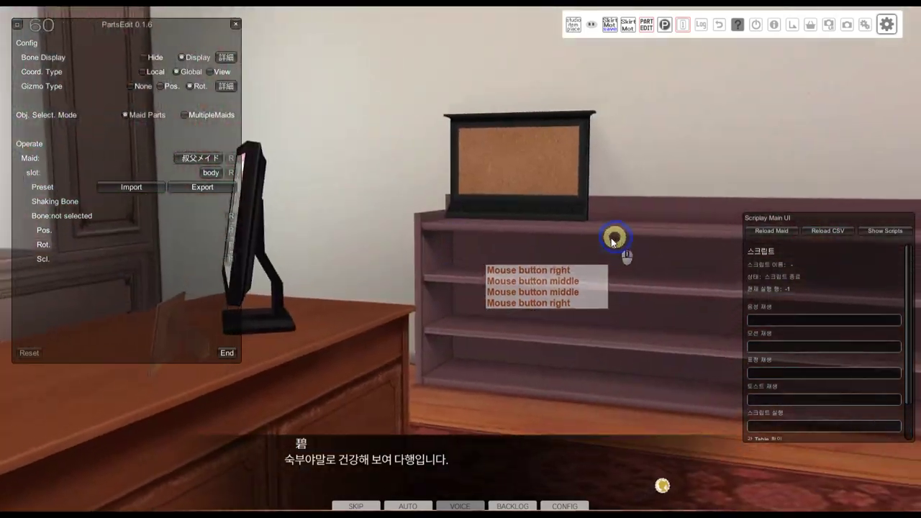
pyautogui.moveTo(436, 336); pyautogui.dragTo(915, 209, button='middle')
pyautogui.moveTo(401, 206); pyautogui.dragTo(905, 269, button='middle')
pyautogui.moveTo(913, 277); pyautogui.dragTo(747, 262, button='right')
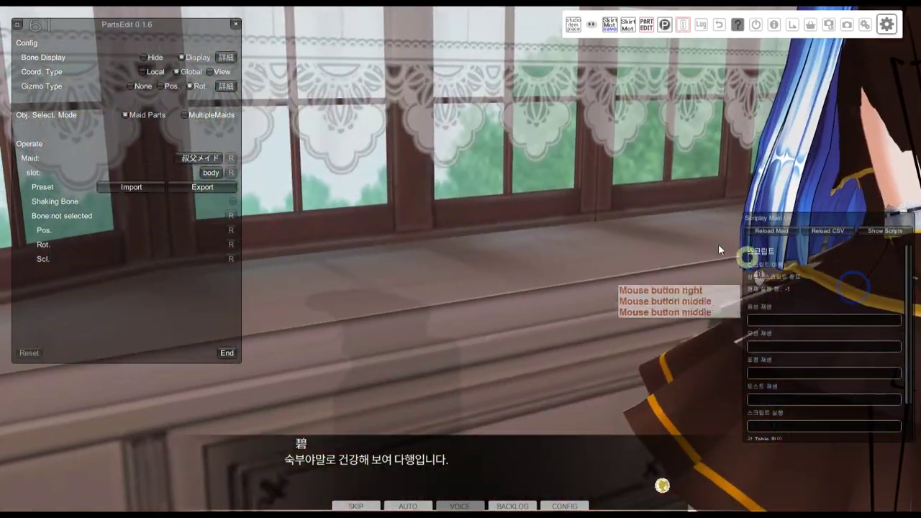
pyautogui.moveTo(636, 215); pyautogui.dragTo(428, 269, button='middle')
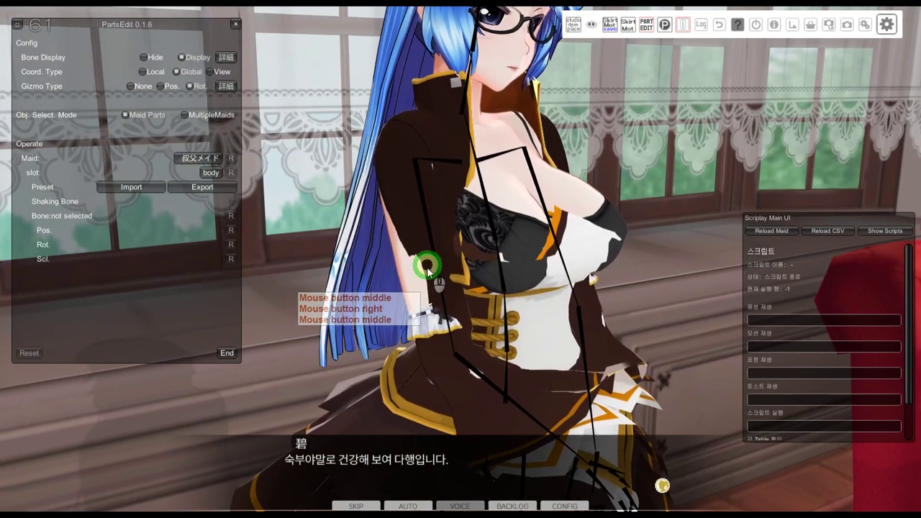
pyautogui.keyDown('shift'); pyautogui.click(468, 367); pyautogui.keyUp('shift')
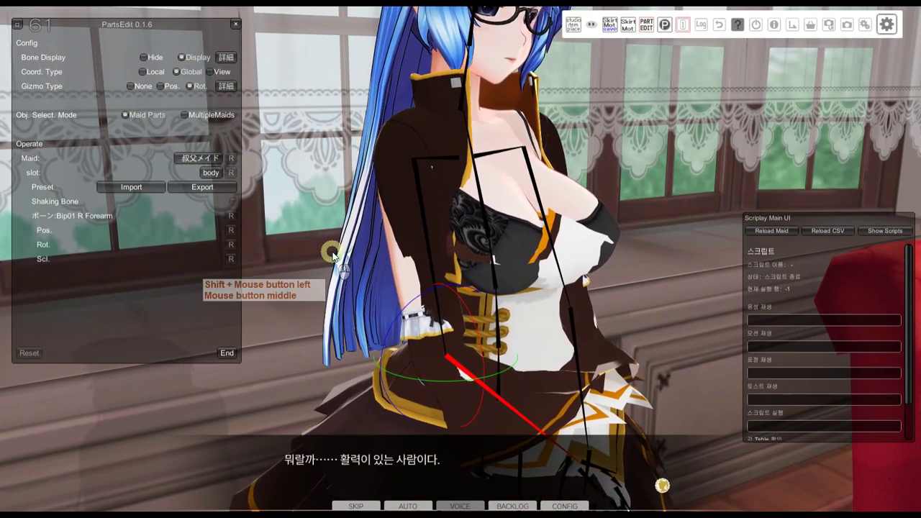
# Review the added UpperArm line and the node消去 list in the reference notes, and return to the game.
pyautogui.press('alt')
pyautogui.hotkey('alt', 'Tab')
pyautogui.hotkey('alt', 'Tab')
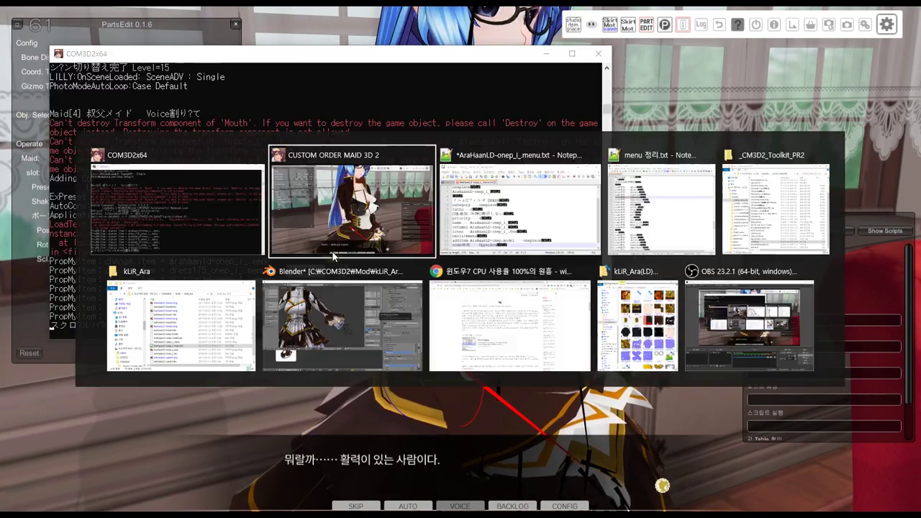
pyautogui.hotkey('alt', 'Tab')
pyautogui.hotkey('alt', 'Tab')
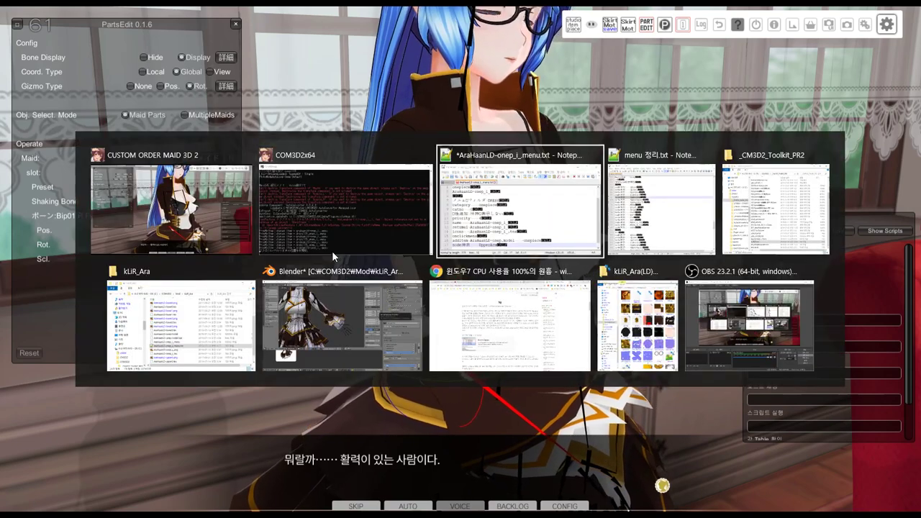
pyautogui.hotkey('alt', 'Tab')
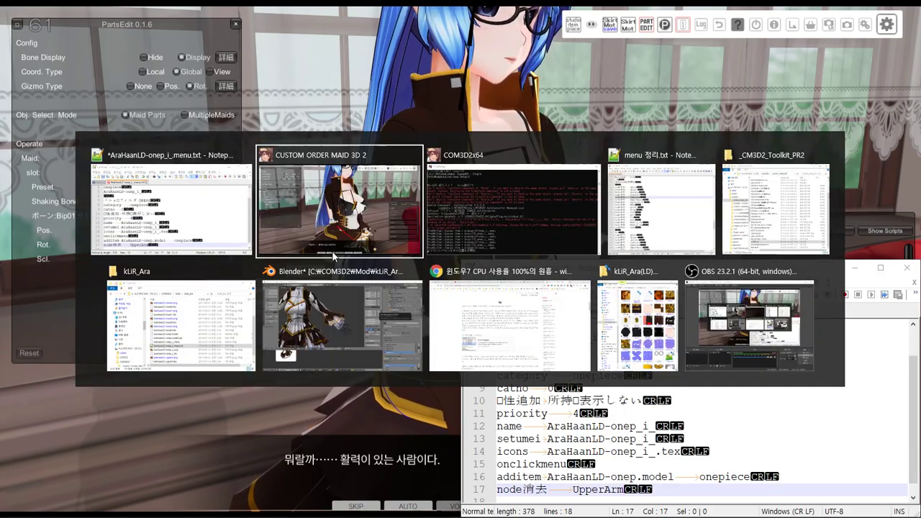
pyautogui.hotkey('alt', 'Tab')
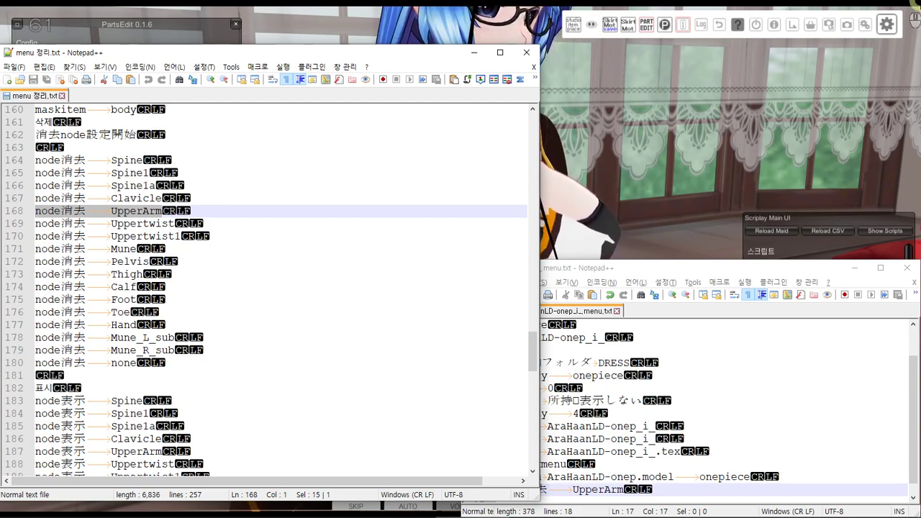
pyautogui.click(908, 48)
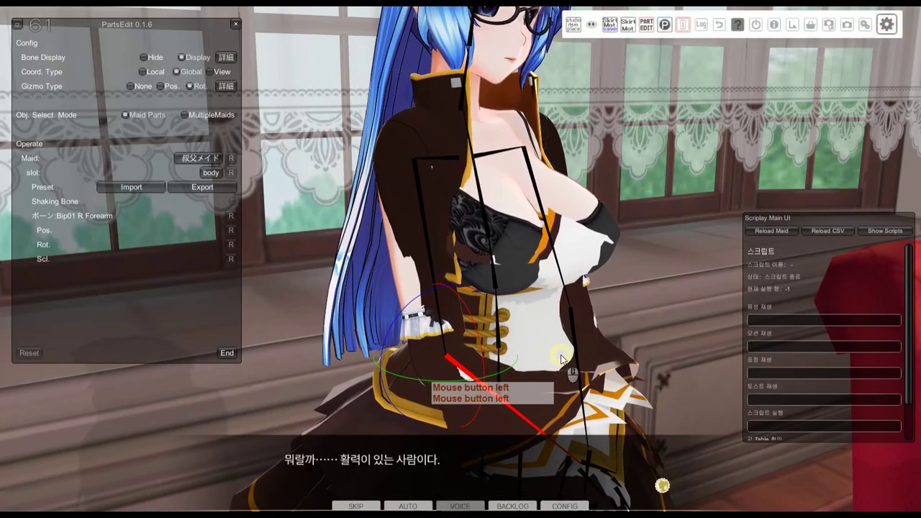
# Examine the maid's arms, hands and dress around the forearm bones from the front and back.
pyautogui.moveTo(560, 361); pyautogui.dragTo(532, 230, button='middle')
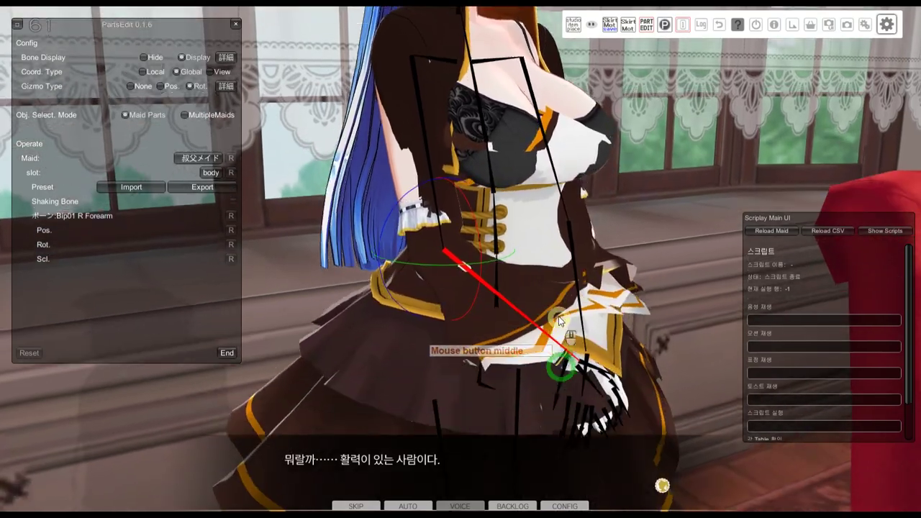
pyautogui.moveTo(533, 228)
pyautogui.mouseDown(button='right')
pyautogui.moveTo(584, 228)
pyautogui.moveTo(544, 229)
pyautogui.mouseUp(button='right')
pyautogui.moveTo(436, 242); pyautogui.dragTo(647, 302, button='middle')
pyautogui.moveTo(542, 311); pyautogui.dragTo(576, 399, button='right')
pyautogui.moveTo(575, 396); pyautogui.dragTo(544, 229, button='middle')
pyautogui.moveTo(544, 229); pyautogui.dragTo(703, 201, button='right')
pyautogui.moveTo(450, 285); pyautogui.dragTo(812, 279, button='middle')
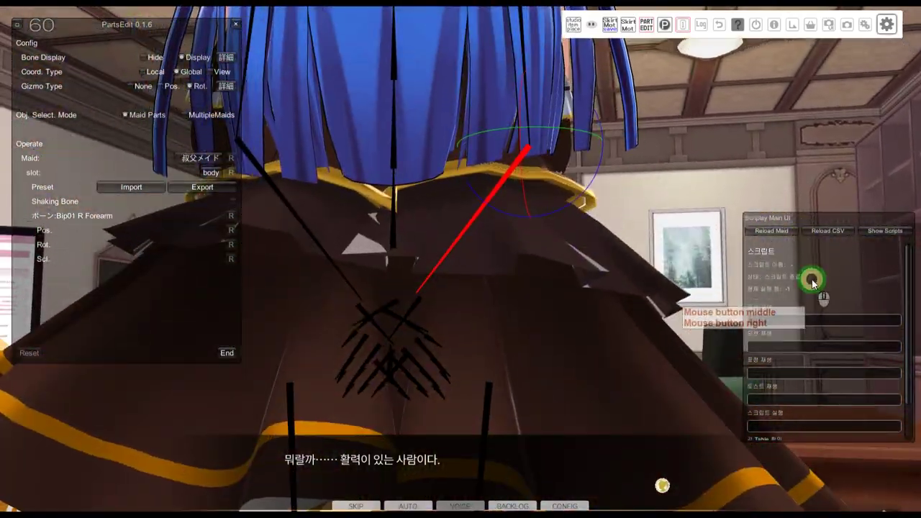
pyautogui.scroll(-3, 812, 279)
pyautogui.moveTo(754, 268); pyautogui.dragTo(247, 286, button='right')
pyautogui.scroll(-2, 533, 221)
pyautogui.moveTo(545, 213); pyautogui.dragTo(478, 275, button='middle')
# Save AraHaanLD-onep_i_.menu.txt in Notepad++ and bring up the _CM3D2_Toolkit_PR2 and kLiR_Ara folders.
pyautogui.hotkey('alt', 'Tab')
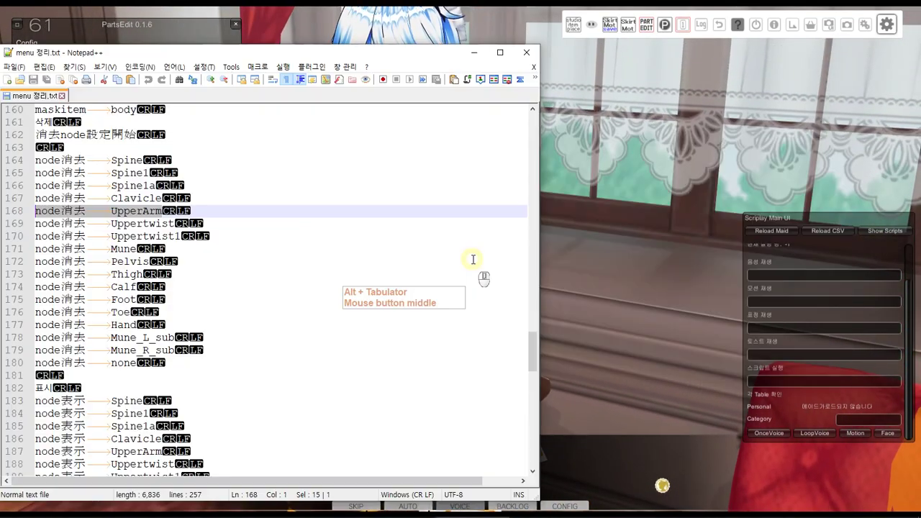
pyautogui.hotkey('alt', 'Tab')
pyautogui.press('Tab')
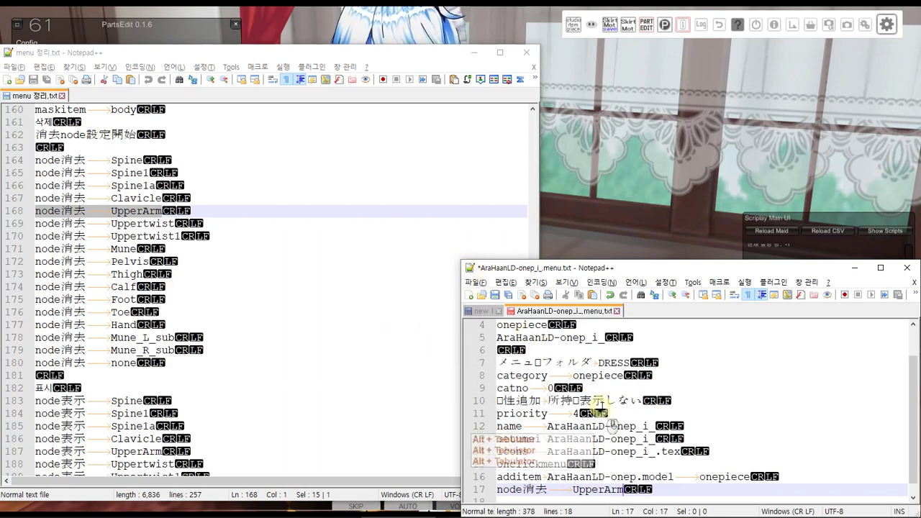
pyautogui.hotkey('alt', 'Tab')
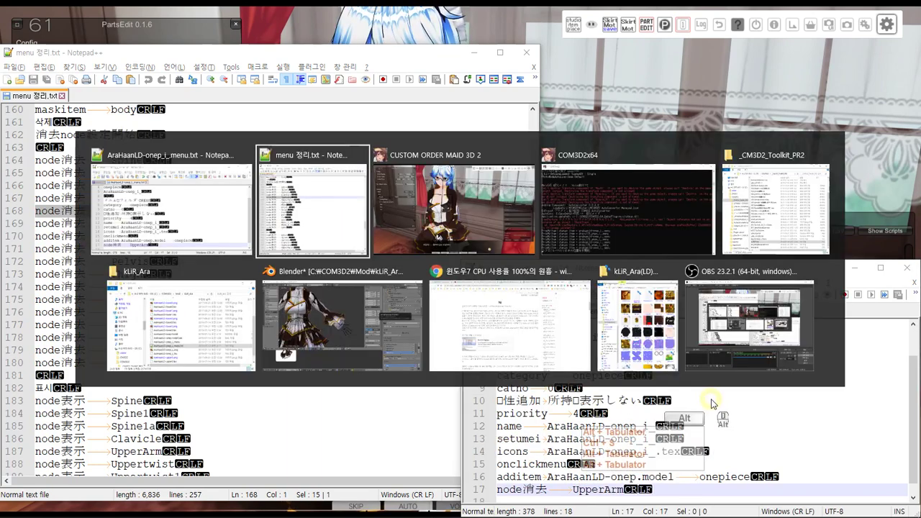
pyautogui.hotkey('alt', 'Tab')
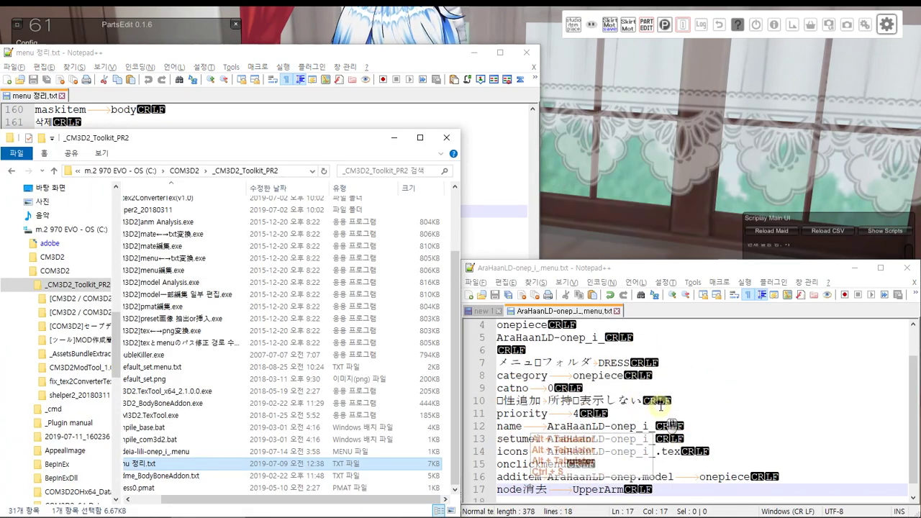
pyautogui.click(123, 514)
pyautogui.click(56, 514)
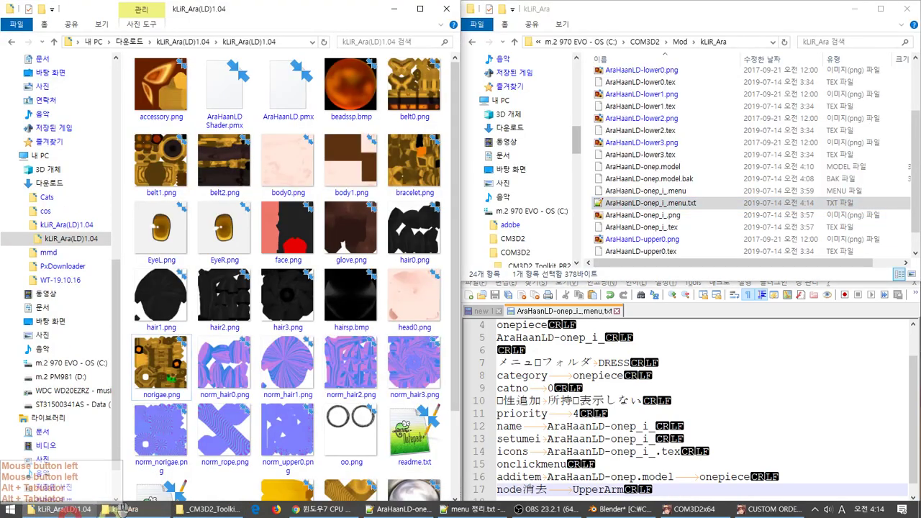
# Convert AraHaanLD-onep_i_menu.txt into a menu file with the toolkit's menu←→txt変換.exe and return to the game.
pyautogui.click(211, 511)
pyautogui.moveTo(656, 203); pyautogui.dragTo(340, 256)
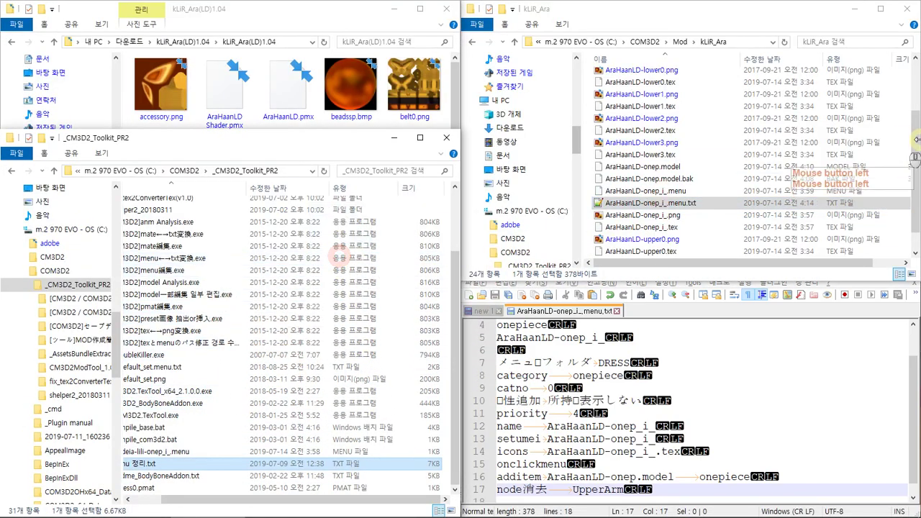
pyautogui.hotkey('alt', 'Tab')
pyautogui.hotkey('alt', 'Tab')
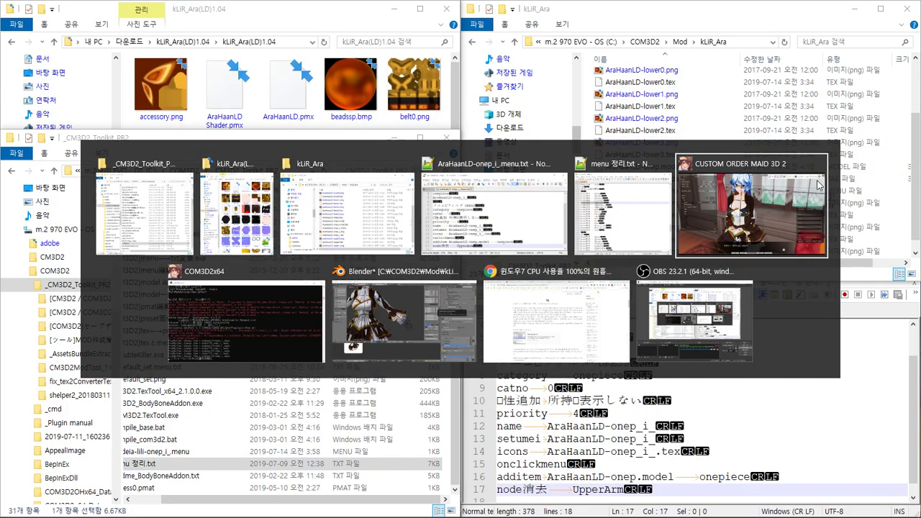
pyautogui.click(819, 186)
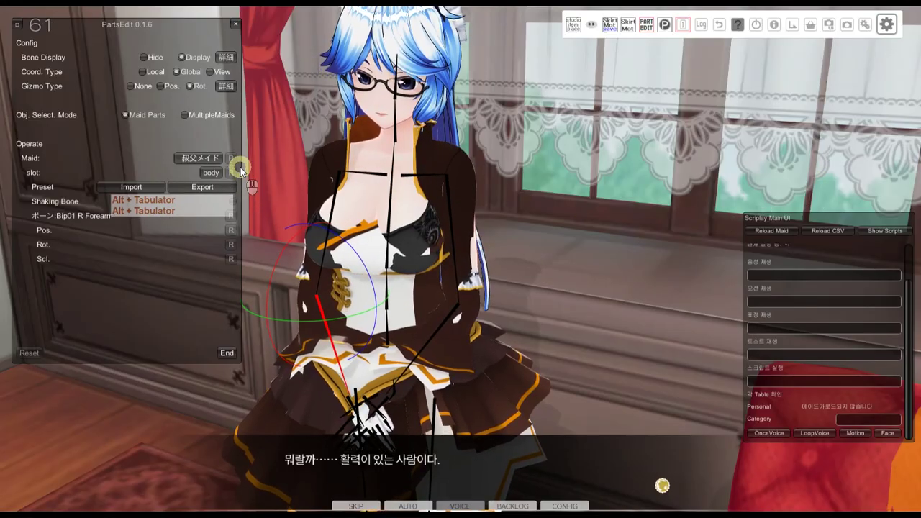
# Reapply the AraHaanLD dress to the maid from the One Piece items in PropMyItem.
pyautogui.hotkey('shift', 'i')
pyautogui.click(366, 328)
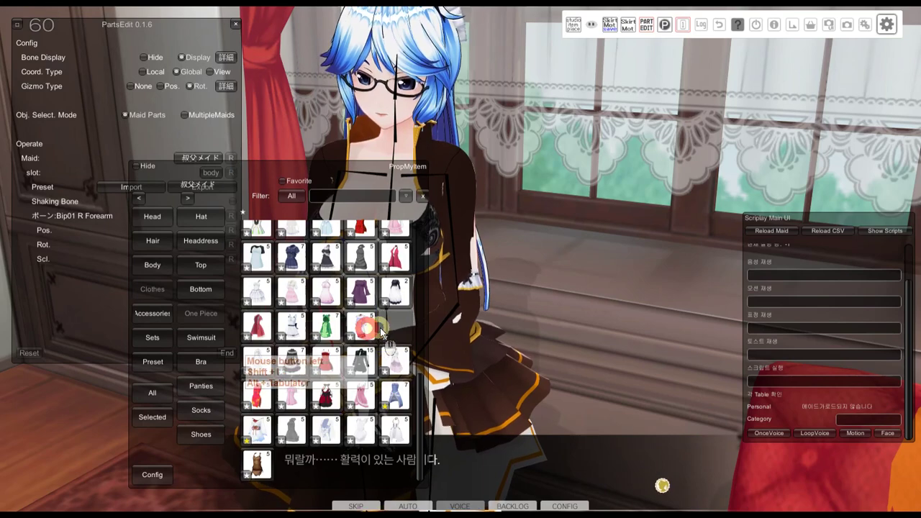
pyautogui.click(387, 321)
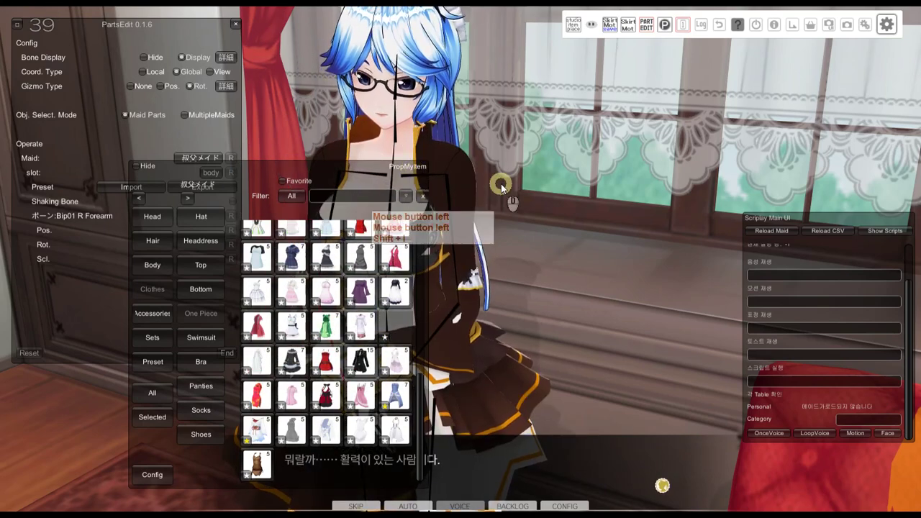
# List the maid's selected items in PropMyItem and examine the dress and arms from further away.
pyautogui.hotkey('shift', 'i')
pyautogui.moveTo(506, 201); pyautogui.dragTo(537, 196, button='middle')
pyautogui.hotkey('shift', 'i')
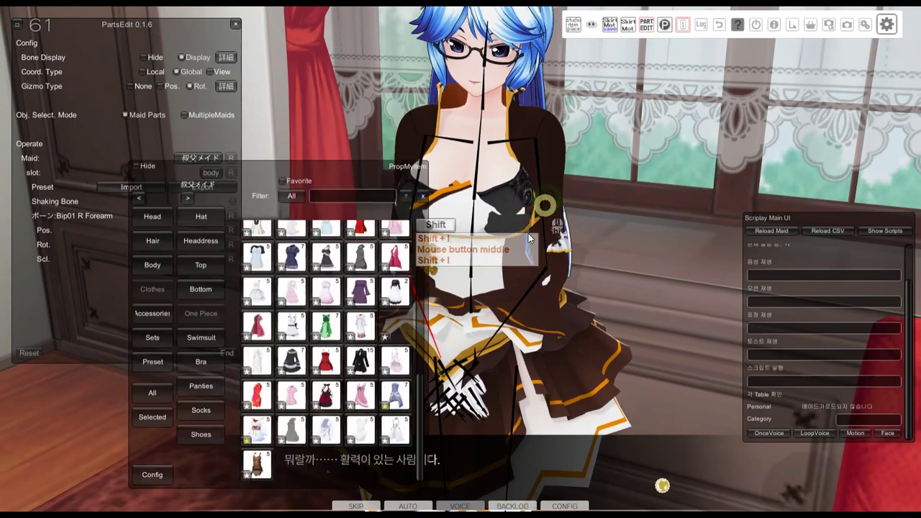
pyautogui.click(152, 417)
pyautogui.click(321, 295)
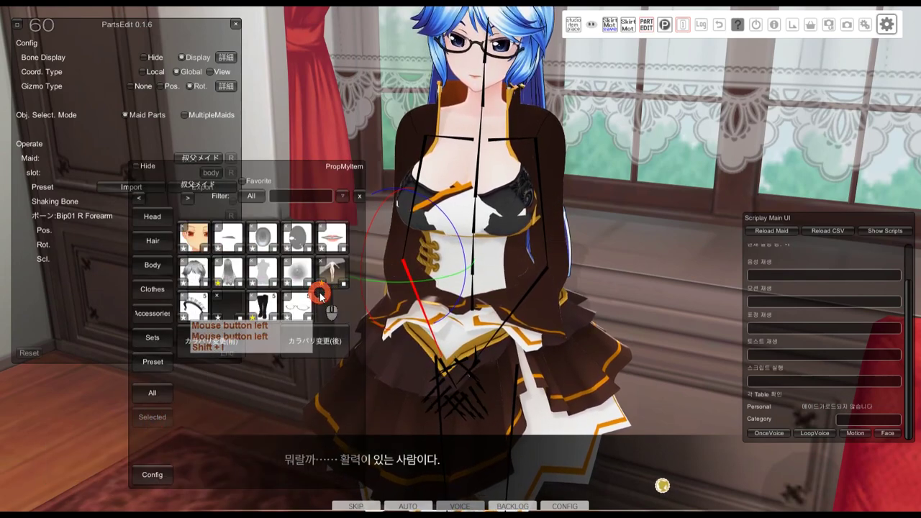
pyautogui.scroll(-3, 591, 294)
pyautogui.moveTo(589, 277); pyautogui.dragTo(566, 250, button='middle')
pyautogui.moveTo(558, 244)
pyautogui.mouseDown(button='right')
pyautogui.moveTo(555, 226)
pyautogui.moveTo(562, 246)
pyautogui.mouseUp(button='right')
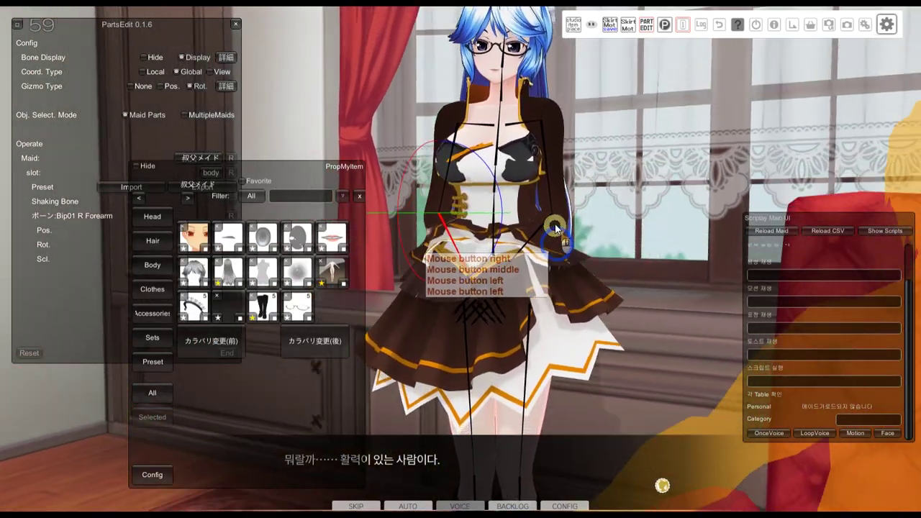
# Reposition the PropMyItem window clear of the dialogue controls and skip ahead through the story dialogue.
pyautogui.moveTo(317, 170); pyautogui.dragTo(347, 185)
pyautogui.click(571, 259)
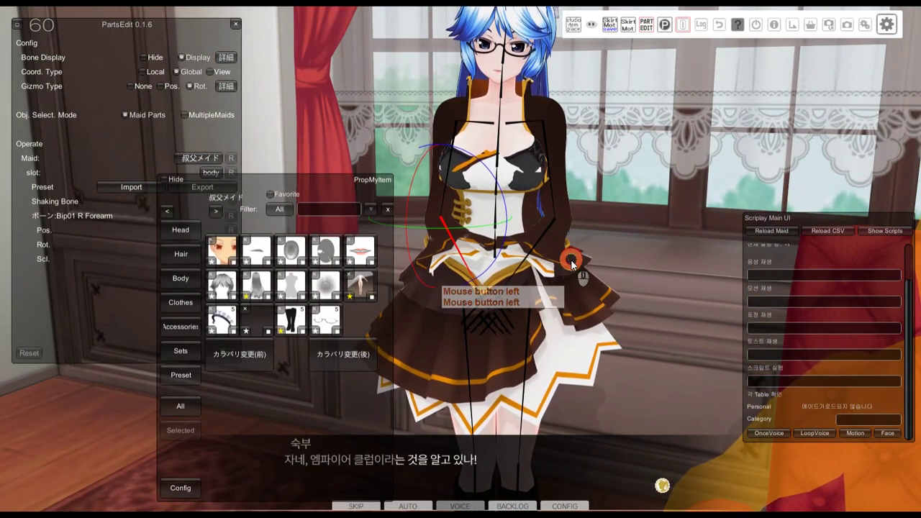
pyautogui.moveTo(589, 322)
pyautogui.mouseDown(button='middle')
pyautogui.moveTo(597, 319)
pyautogui.moveTo(582, 328)
pyautogui.mouseUp(button='middle')
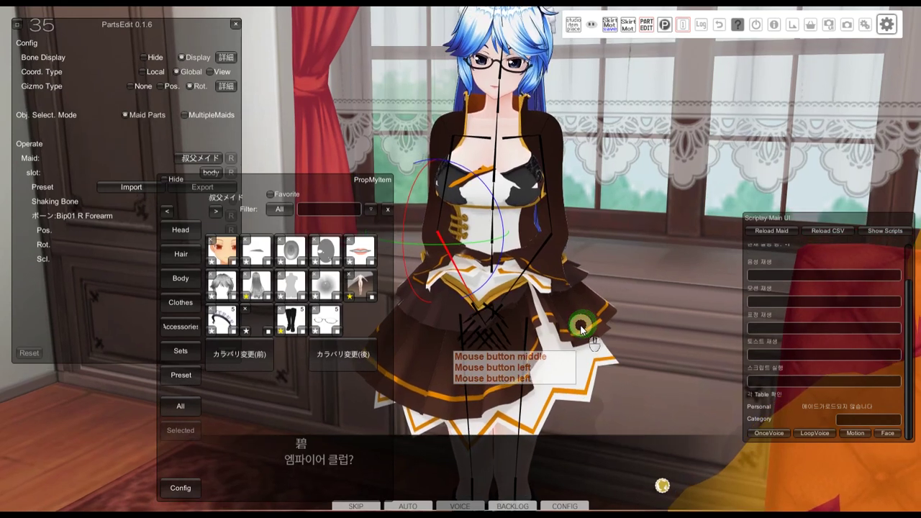
pyautogui.moveTo(340, 404); pyautogui.dragTo(343, 353)
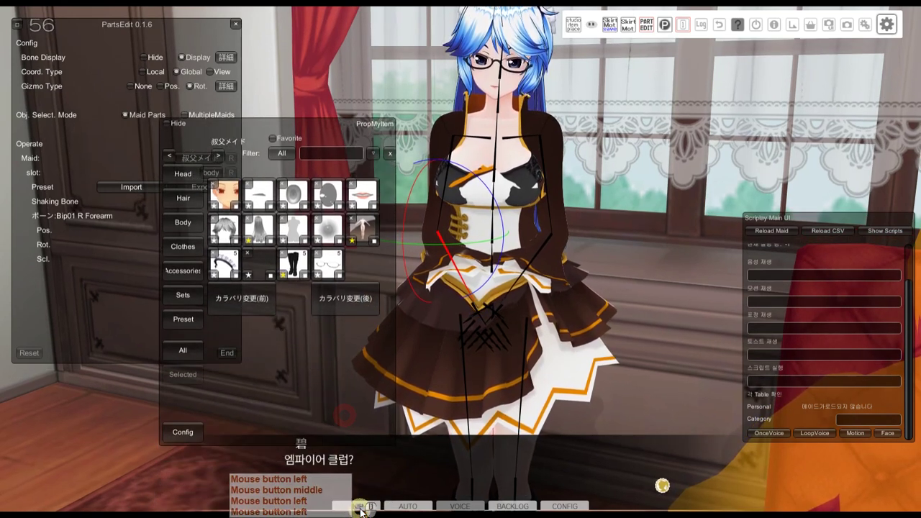
pyautogui.click(360, 507)
pyautogui.click(469, 372)
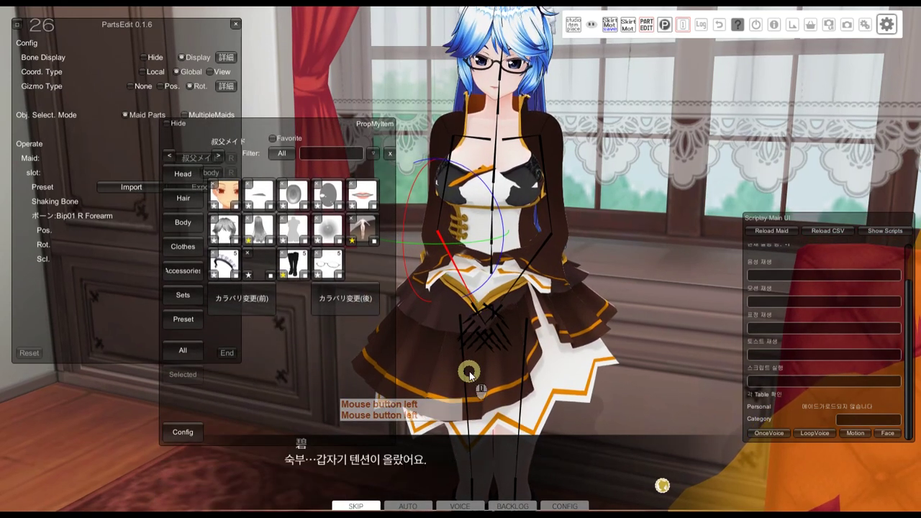
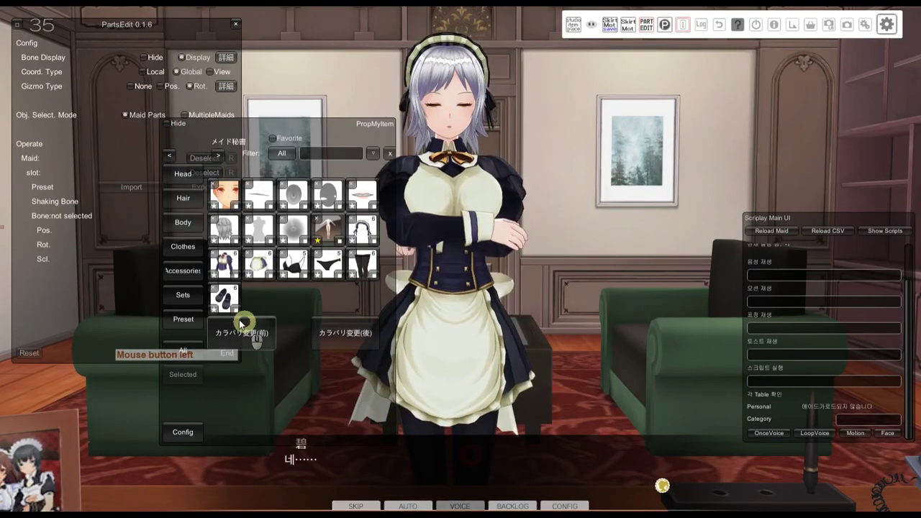
# Filter the One Piece items by MOD and put the AraHaanLD dress on the secretary maid.
pyautogui.click(165, 248)
pyautogui.click(229, 270)
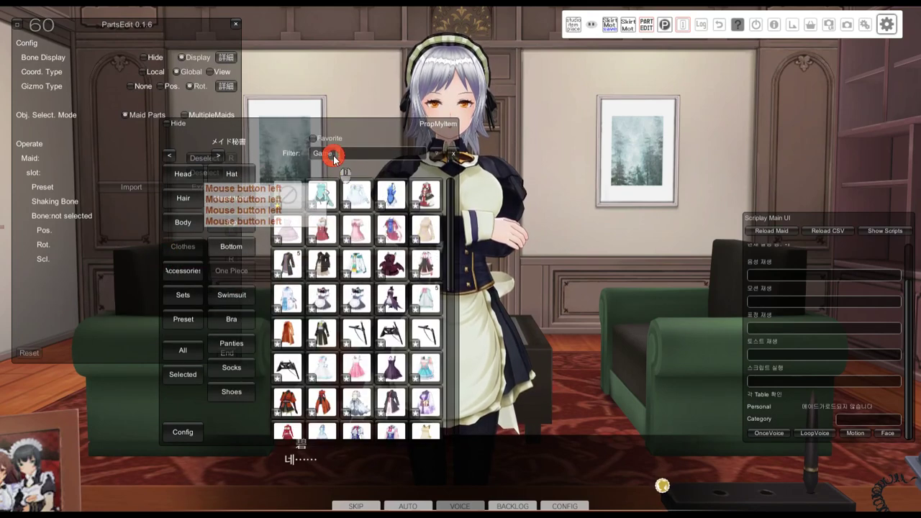
pyautogui.click(334, 156)
pyautogui.click(306, 205)
pyautogui.click(302, 199)
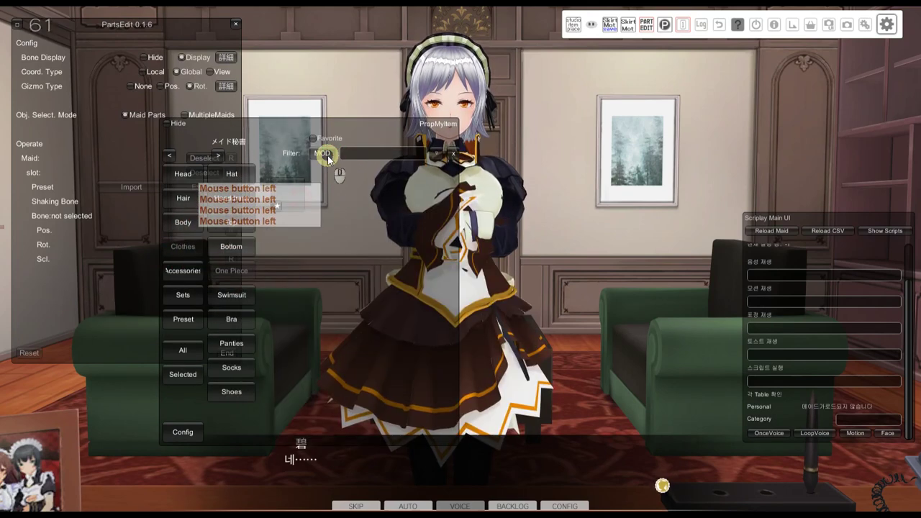
# Set the item filter back to All, remove the maid's top, and inspect her in the dress.
pyautogui.click(326, 154)
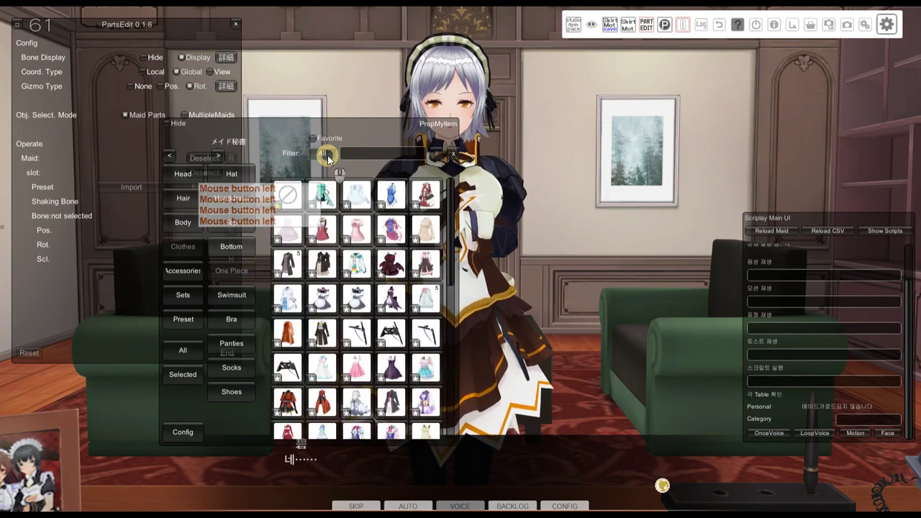
pyautogui.click(332, 168)
pyautogui.click(264, 247)
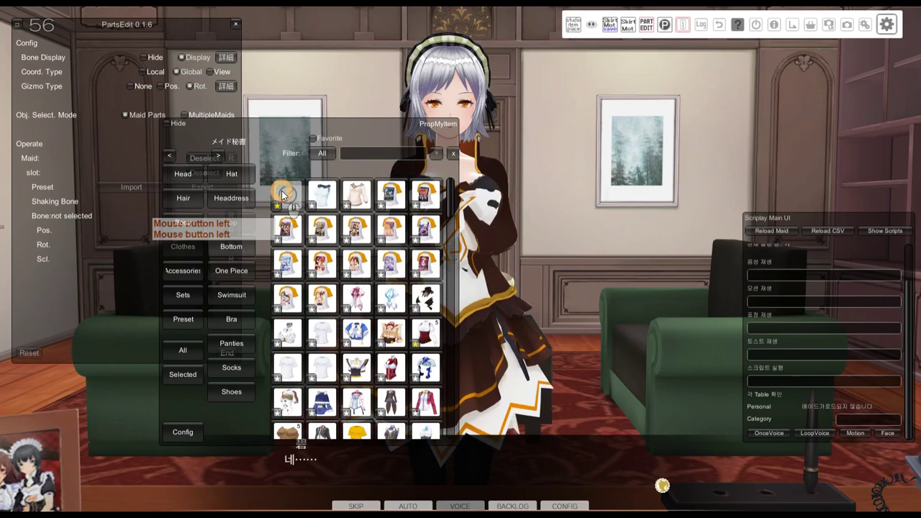
pyautogui.moveTo(469, 198); pyautogui.dragTo(577, 201, button='middle')
pyautogui.moveTo(549, 278)
pyautogui.mouseDown(button='right')
pyautogui.moveTo(520, 275)
pyautogui.moveTo(553, 275)
pyautogui.mouseUp(button='right')
# Skip the remaining dialogue and choose the answer 지금부터 만날 수 있을까?
pyautogui.click(358, 509)
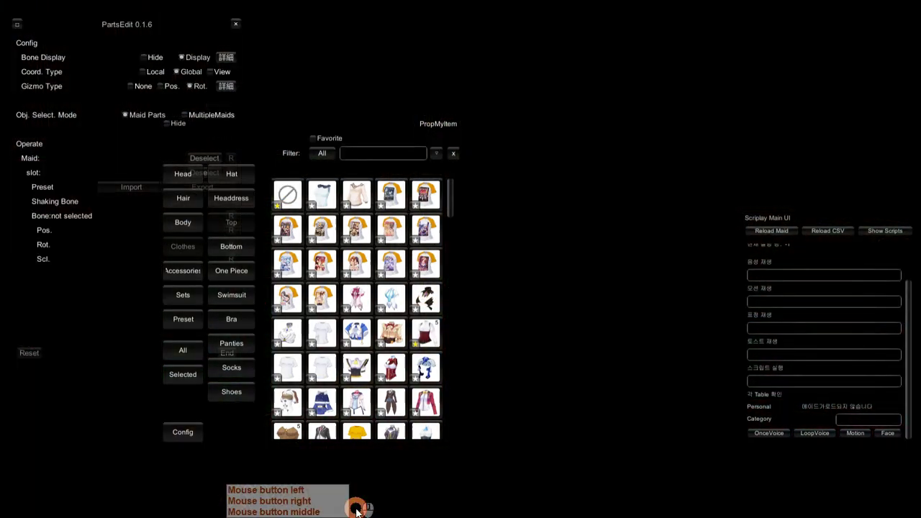
pyautogui.click(564, 301)
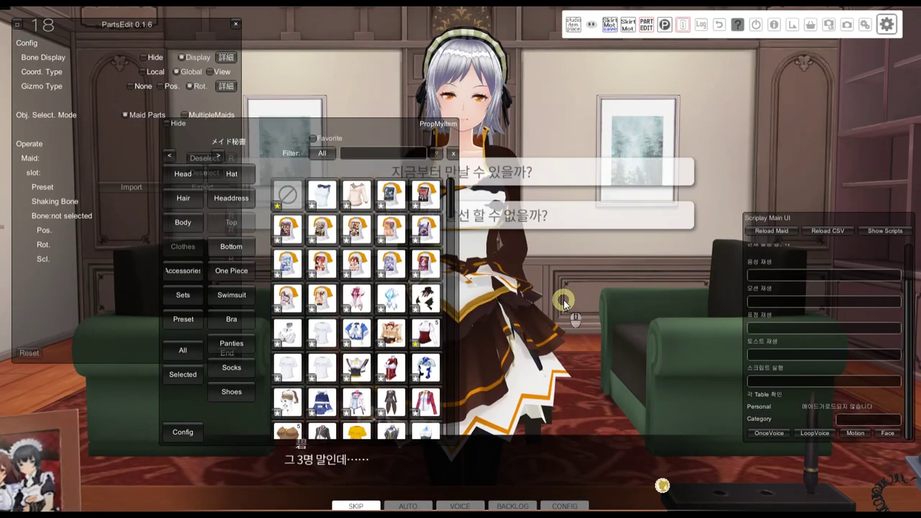
pyautogui.click(608, 166)
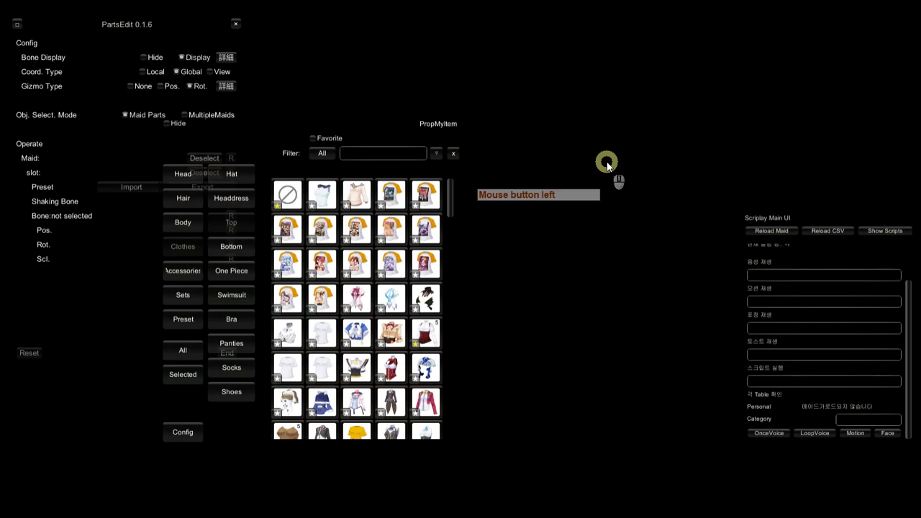
# Switch to Notepad++ and keep the missing AraHaanLD-onep_i_menu.txt open in the editor.
pyautogui.hotkey('alt', 'Tab')
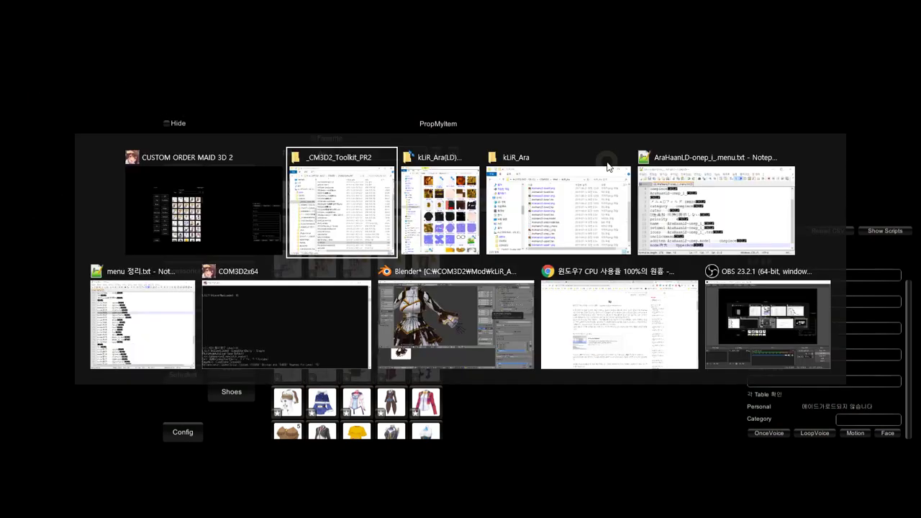
pyautogui.hotkey('alt', 'Tab')
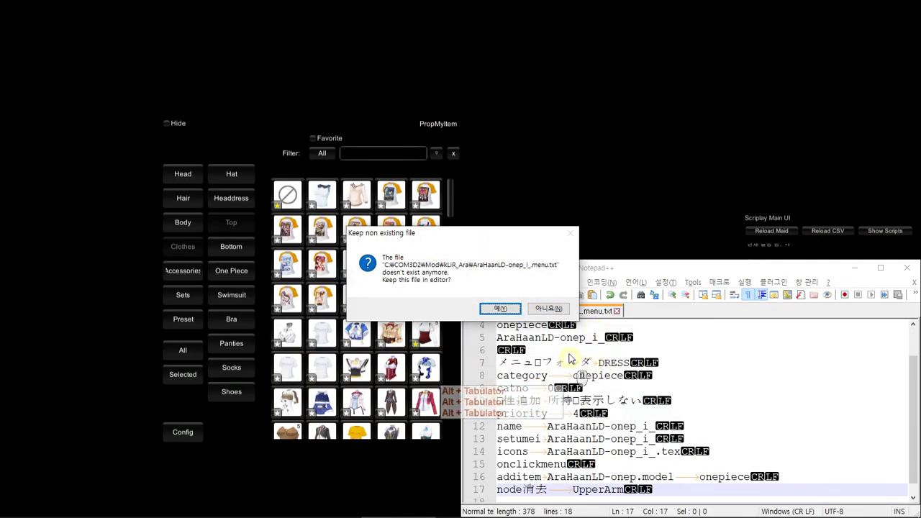
pyautogui.click(503, 310)
# Copy the node表示 Hand line from the 표시 list in menu 정리.txt.
pyautogui.hotkey('alt', 'Tab')
pyautogui.hotkey('alt', 'Tab')
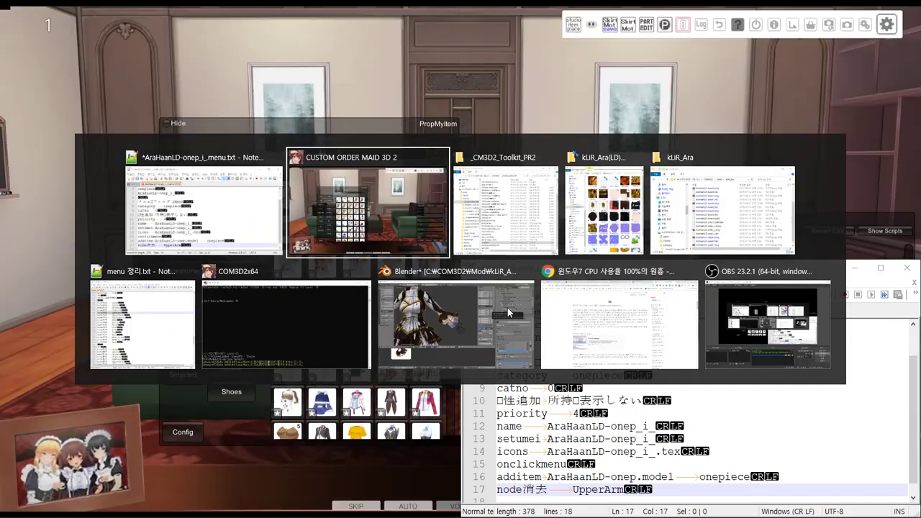
pyautogui.keyDown('alt'); pyautogui.click(144, 331); pyautogui.keyUp('alt')
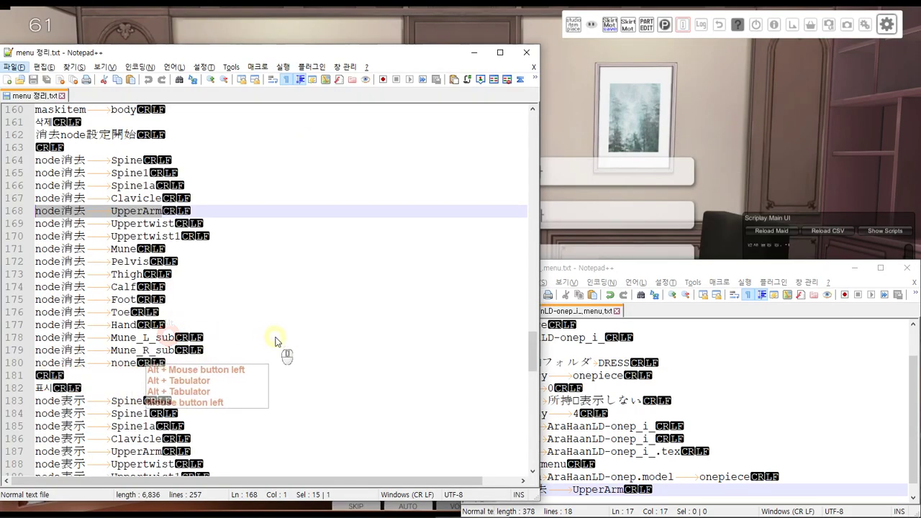
pyautogui.click(162, 325)
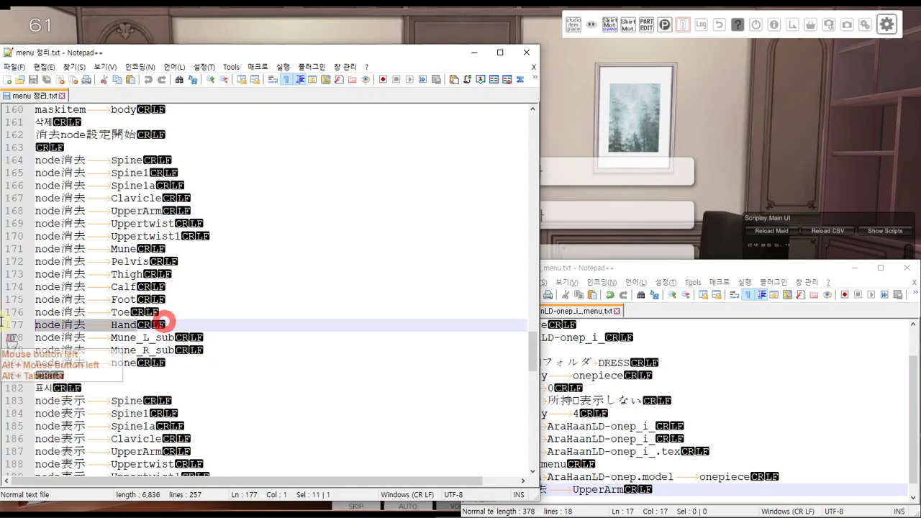
pyautogui.scroll(-7, 213, 352)
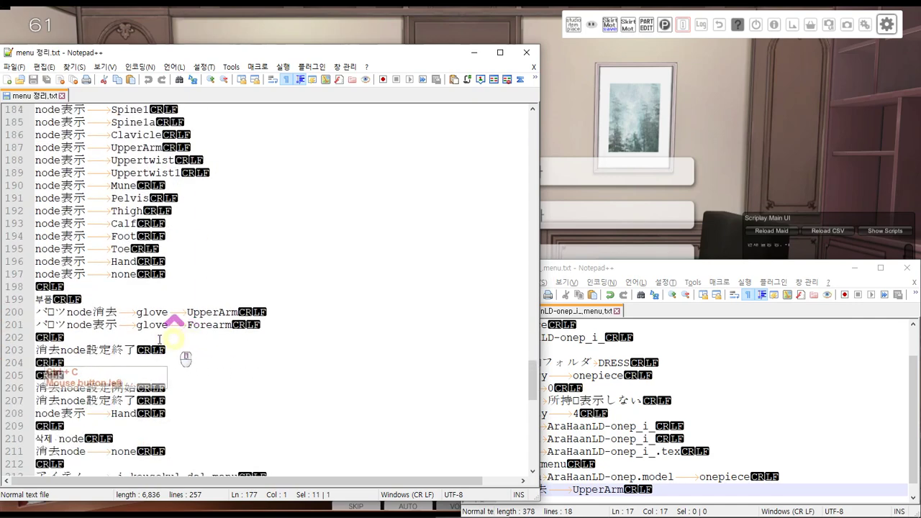
pyautogui.click(158, 299)
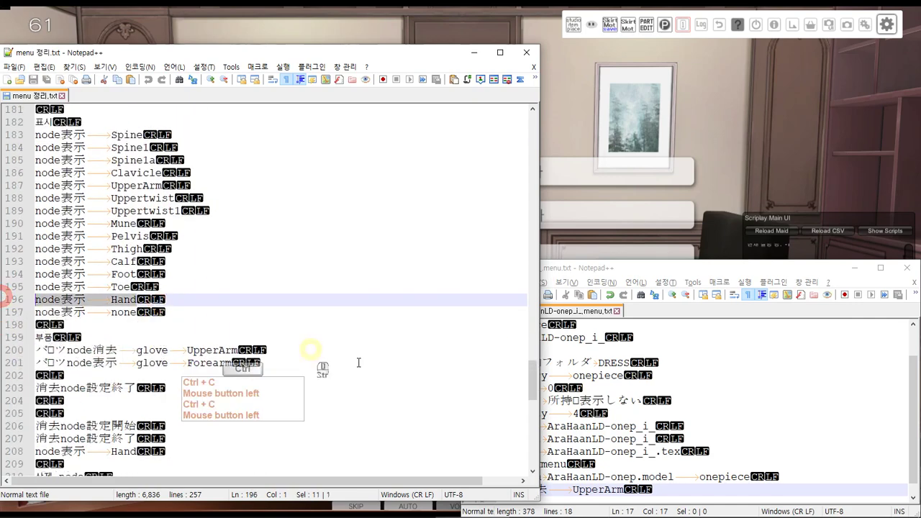
pyautogui.hotkey('ctrl', 'c')
# Paste the node表示 Hand line below node消去 UpperArm in AraHaanLD-onep_i_menu.txt and save the file without a backup.
pyautogui.click(693, 489)
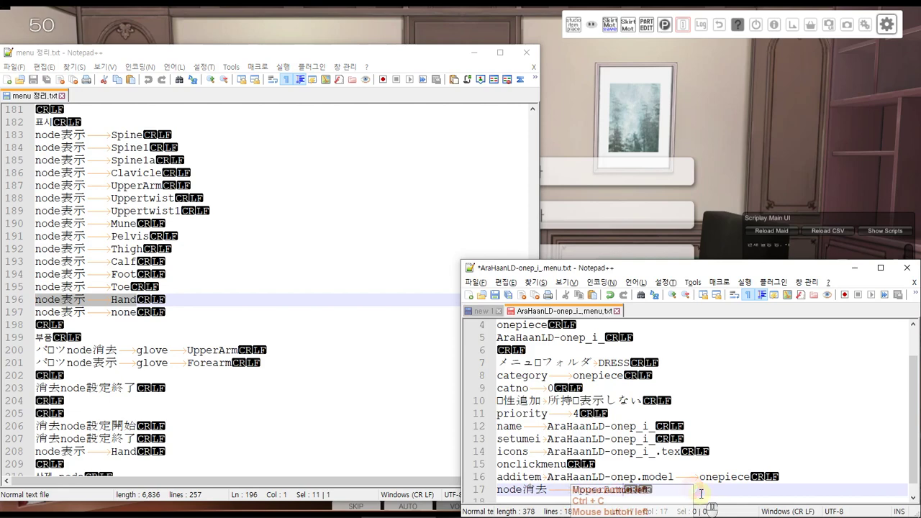
pyautogui.press('Return')
pyautogui.hotkey('ctrl', 's')
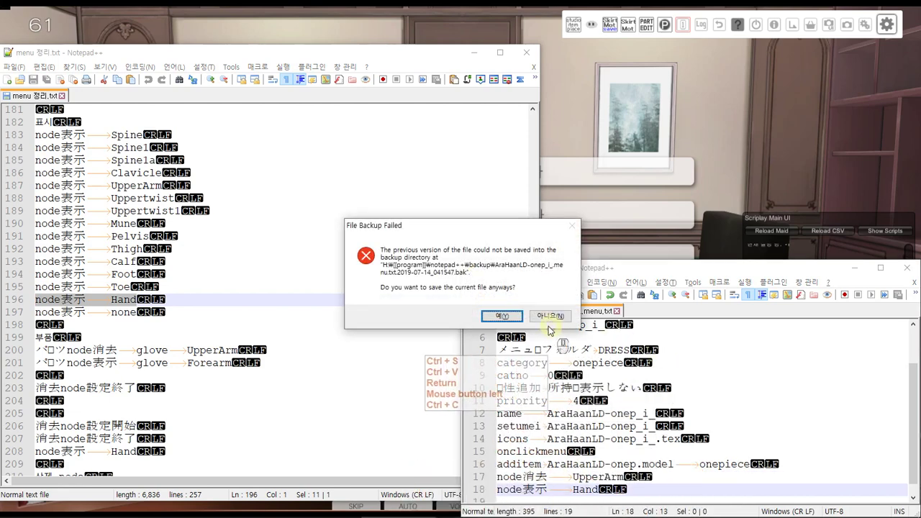
pyautogui.click(507, 316)
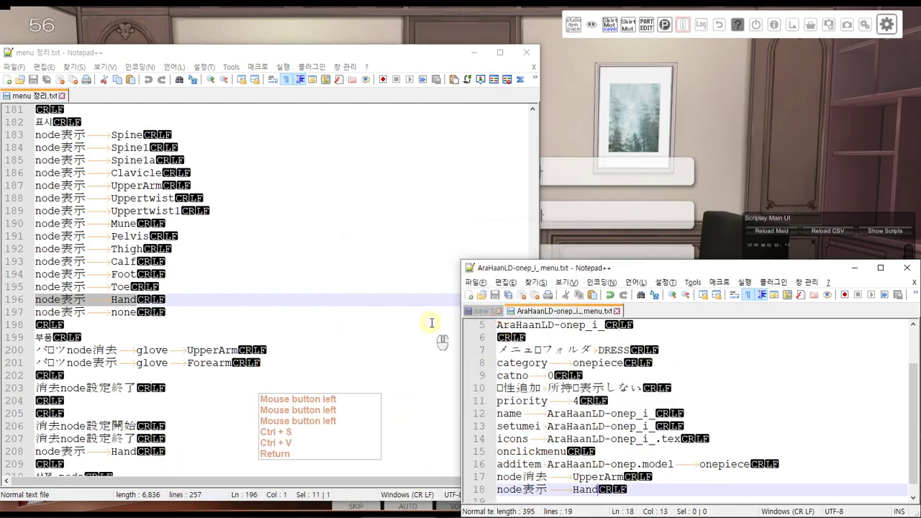
# Choose the first answer in the game and bring up the kLiR_Ara and _CM3D2_Toolkit_PR2 folders.
pyautogui.click(600, 167)
pyautogui.press('super')
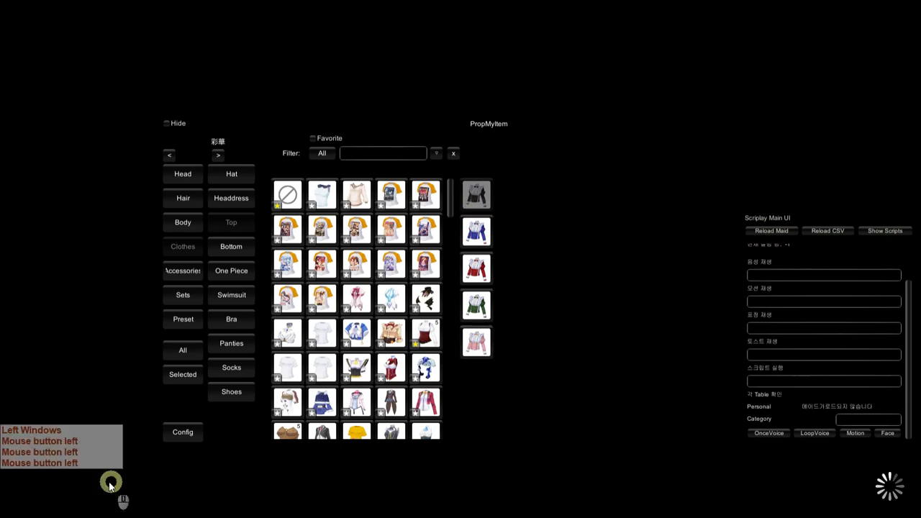
pyautogui.click(163, 511)
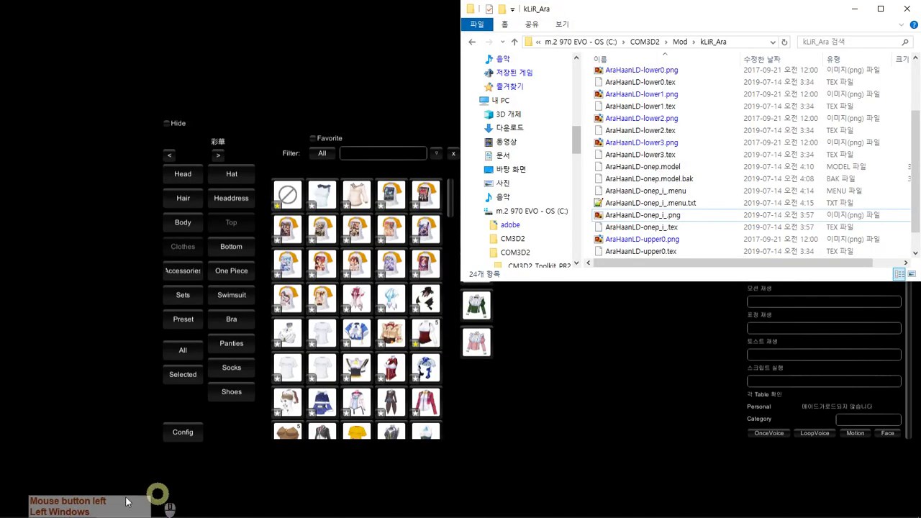
pyautogui.click(204, 509)
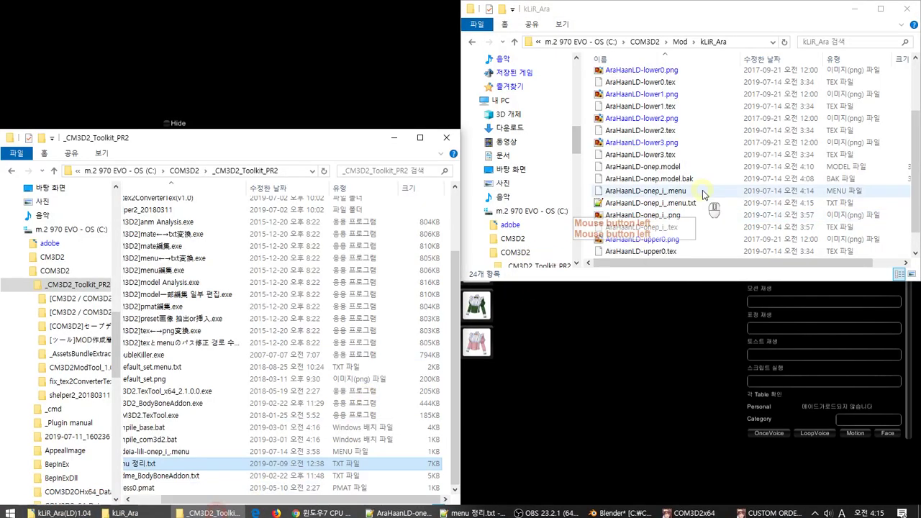
# Convert the updated AraHaanLD-onep_i_menu.txt into a menu file with menu←→txt変換.exe.
pyautogui.moveTo(661, 203); pyautogui.dragTo(354, 271)
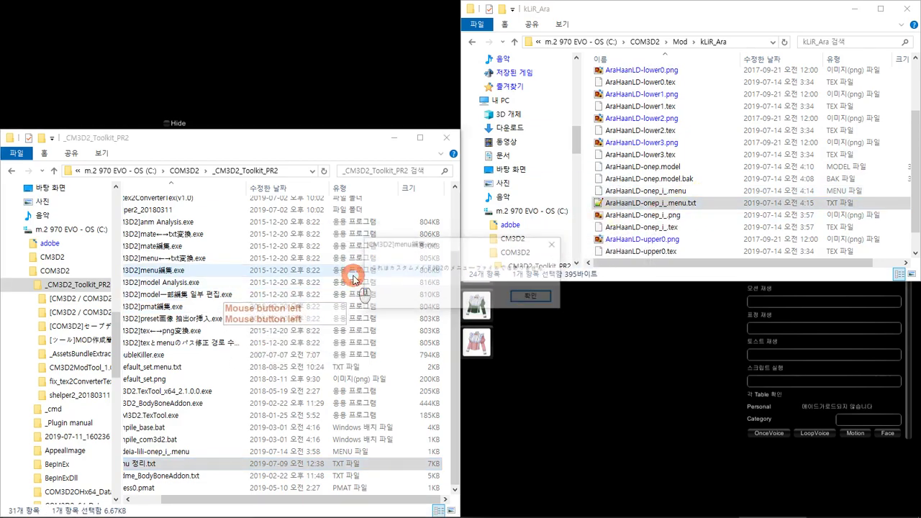
pyautogui.press('Escape')
pyautogui.moveTo(642, 190); pyautogui.dragTo(309, 258)
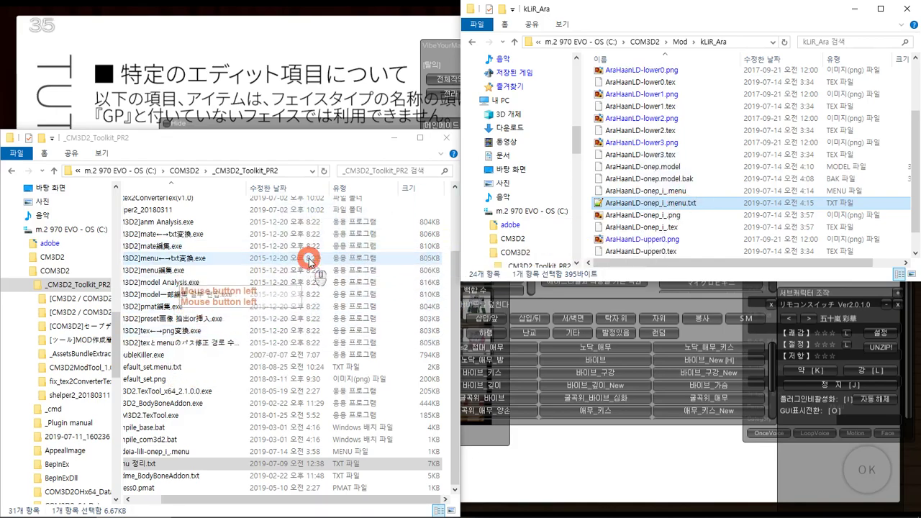
# Dismiss the game's tutorial page and clear the VibeYourMaid, Scriplay and remote switch windows away from the maid.
pyautogui.click(312, 72)
pyautogui.click(861, 464)
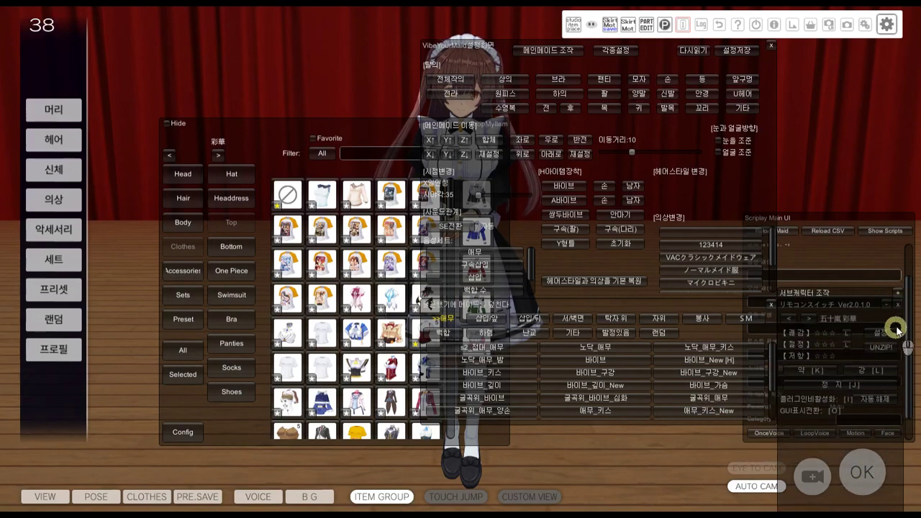
pyautogui.moveTo(749, 173)
pyautogui.mouseDown()
pyautogui.moveTo(582, 148)
pyautogui.moveTo(738, 173)
pyautogui.mouseUp()
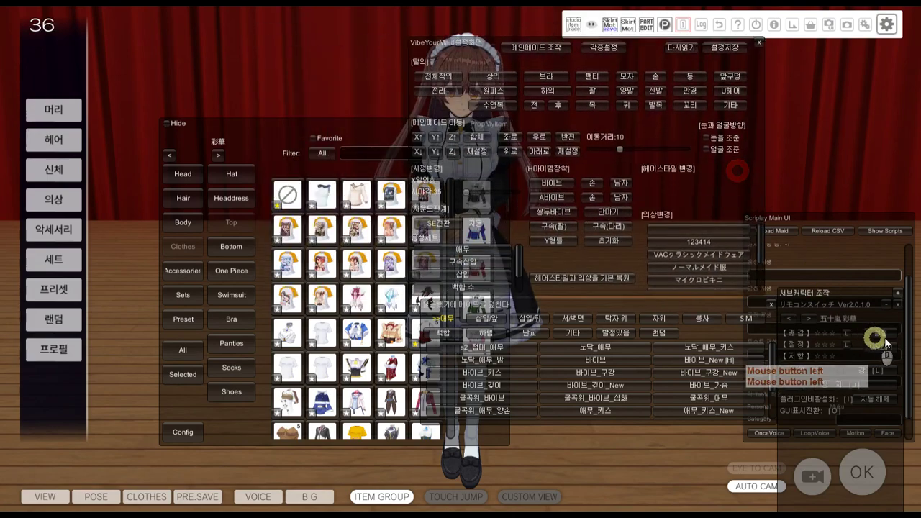
pyautogui.moveTo(824, 251); pyautogui.dragTo(917, 75)
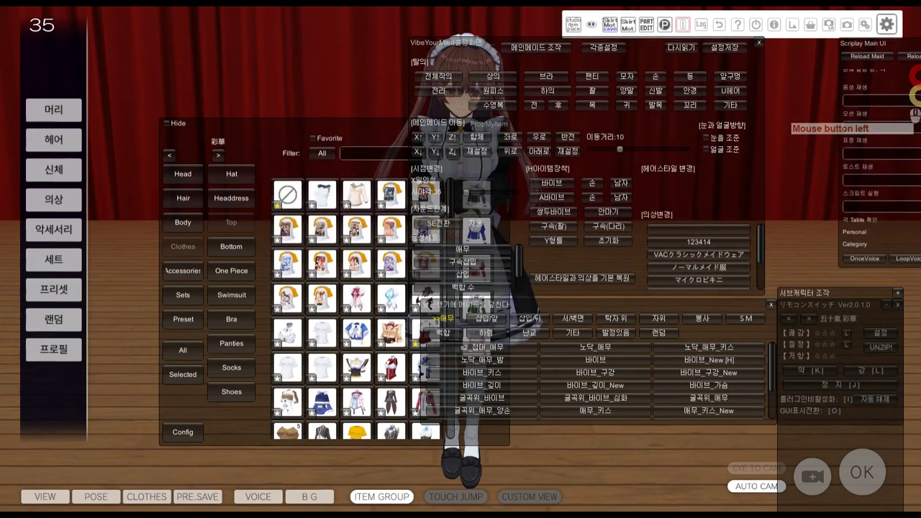
pyautogui.click(897, 288)
pyautogui.click(898, 305)
pyautogui.moveTo(598, 297); pyautogui.dragTo(628, 285, button='middle')
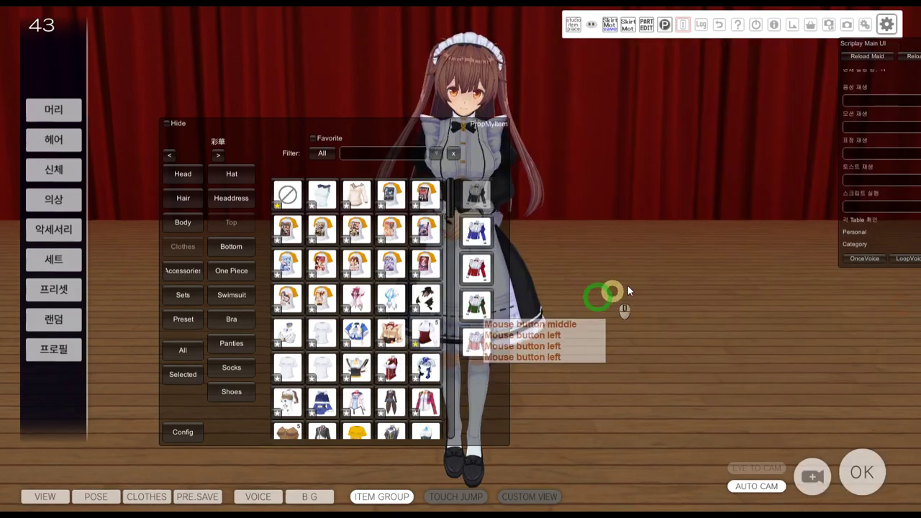
# Filter the One Piece items to MOD and put the modded dress on the maid.
pyautogui.click(243, 273)
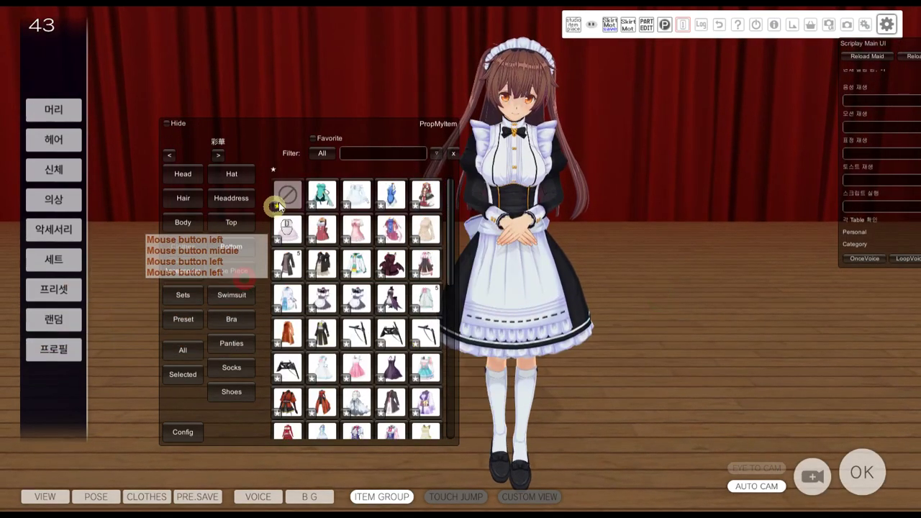
pyautogui.click(322, 154)
pyautogui.click(322, 154)
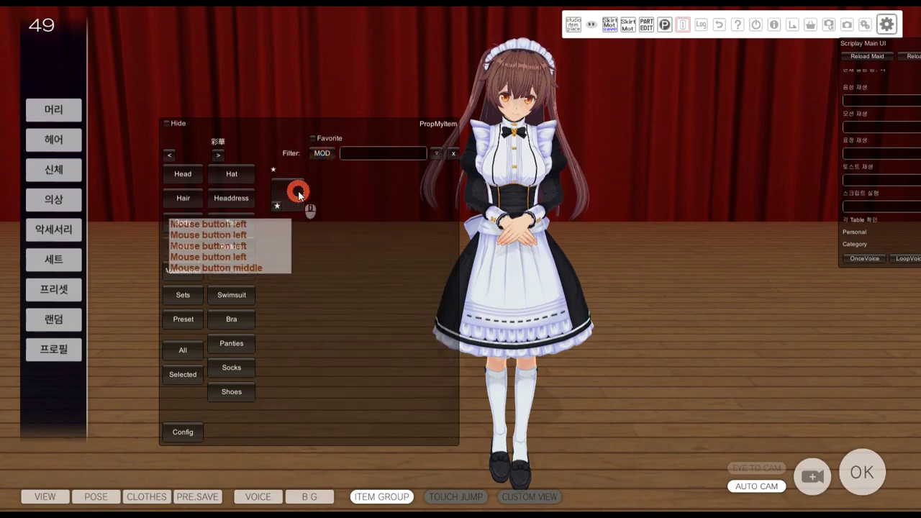
pyautogui.click(298, 193)
pyautogui.moveTo(599, 231); pyautogui.dragTo(622, 251, button='middle')
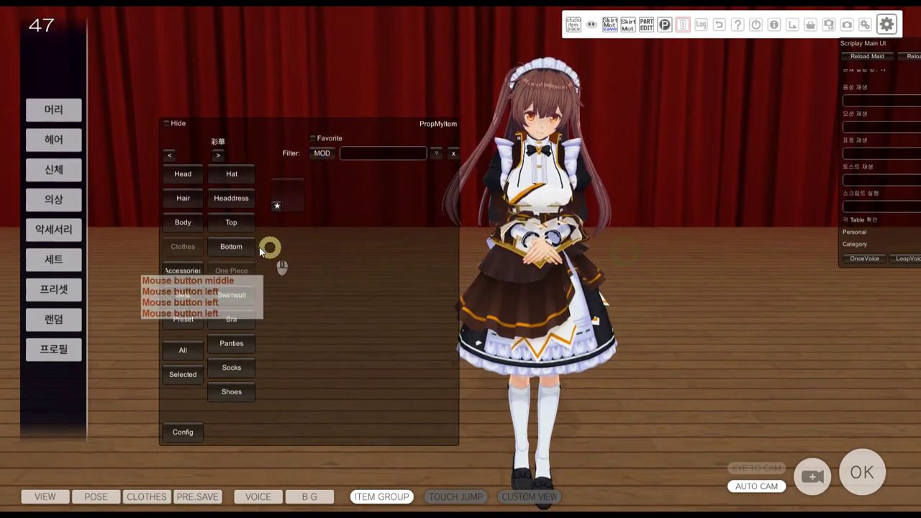
# Set the item filter back to All, remove the maid's bottom and top garments, and inspect the dress up close.
pyautogui.click(244, 244)
pyautogui.click(325, 154)
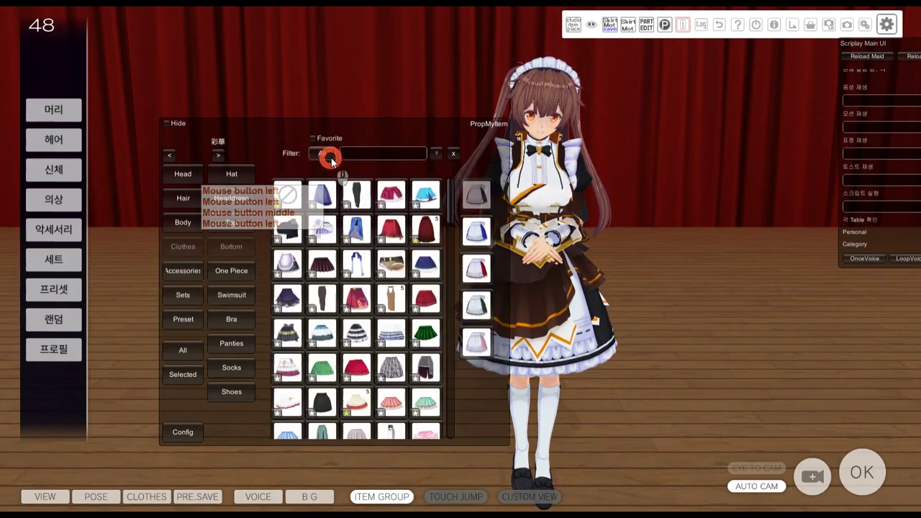
pyautogui.click(231, 222)
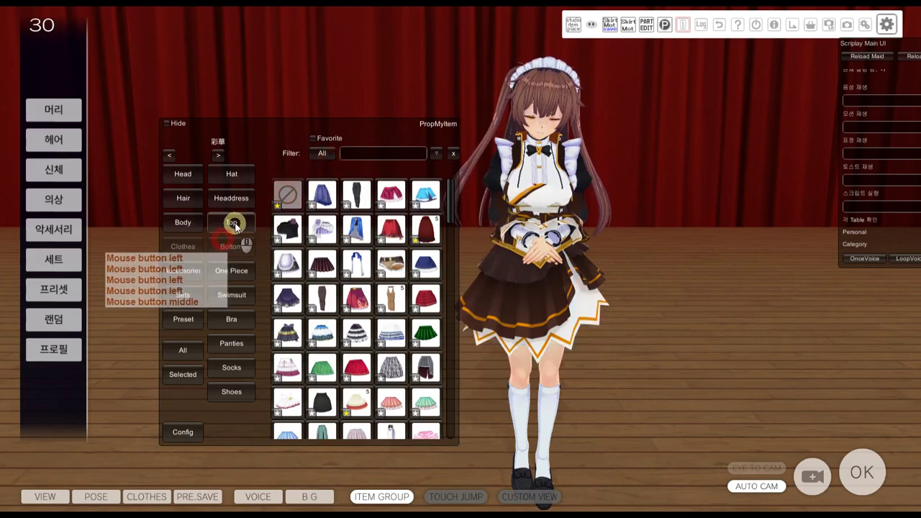
pyautogui.click(287, 194)
pyautogui.middleClick(530, 195)
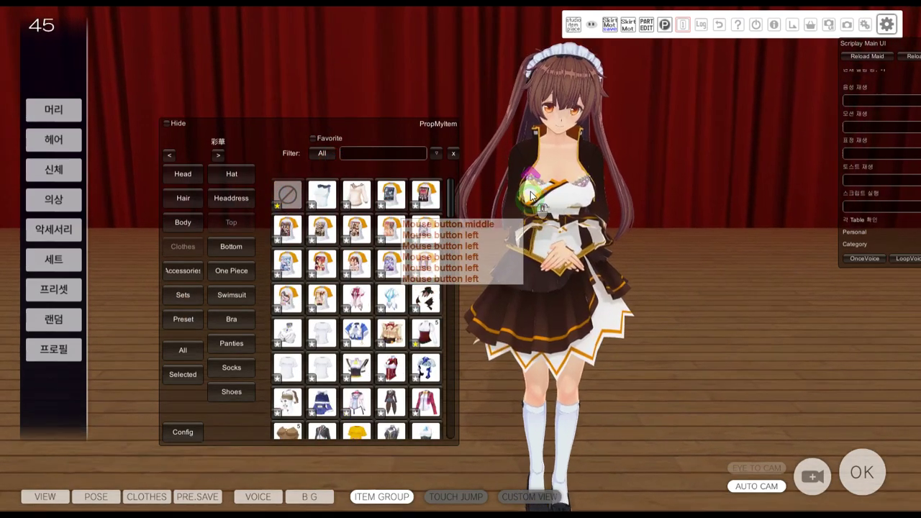
pyautogui.moveTo(607, 207); pyautogui.dragTo(677, 205, button='right')
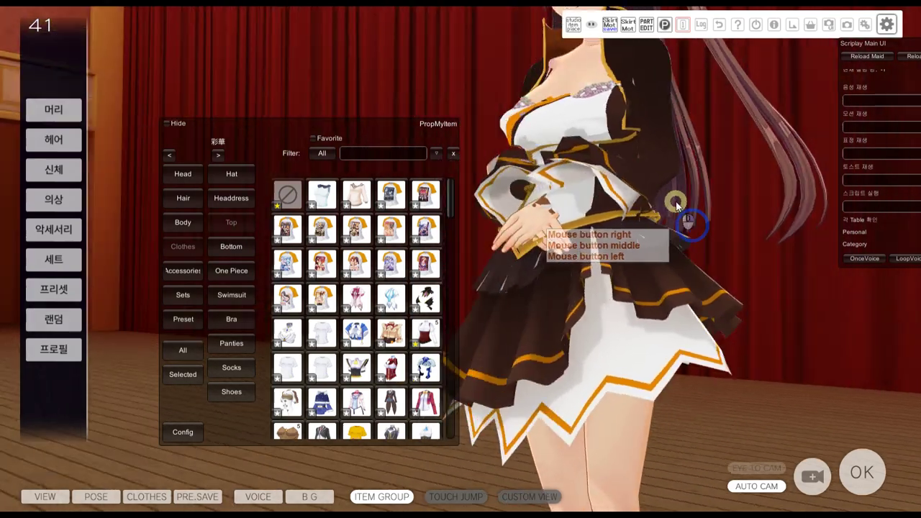
# Display the maid's body bones in PartsEdit and select the Bip01 R Forearm bone to identify its name.
pyautogui.click(645, 27)
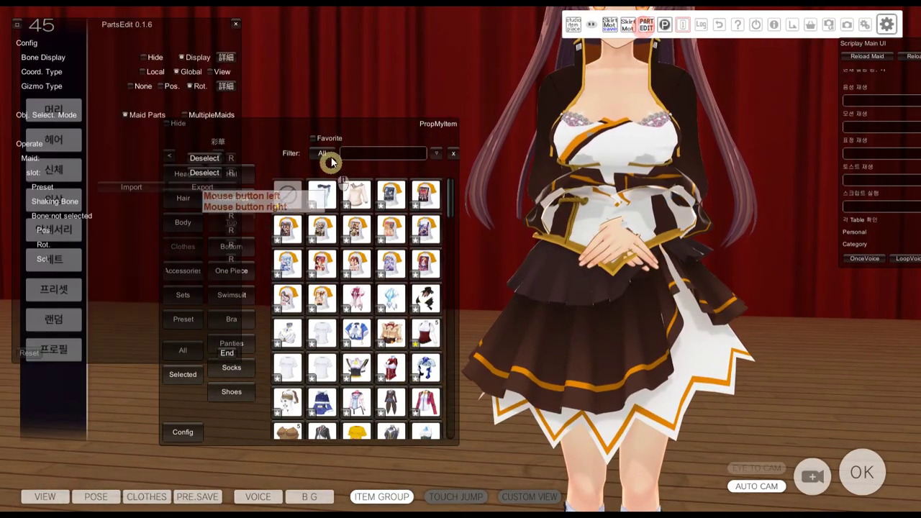
pyautogui.moveTo(336, 149); pyautogui.dragTo(199, 223)
pyautogui.click(211, 160)
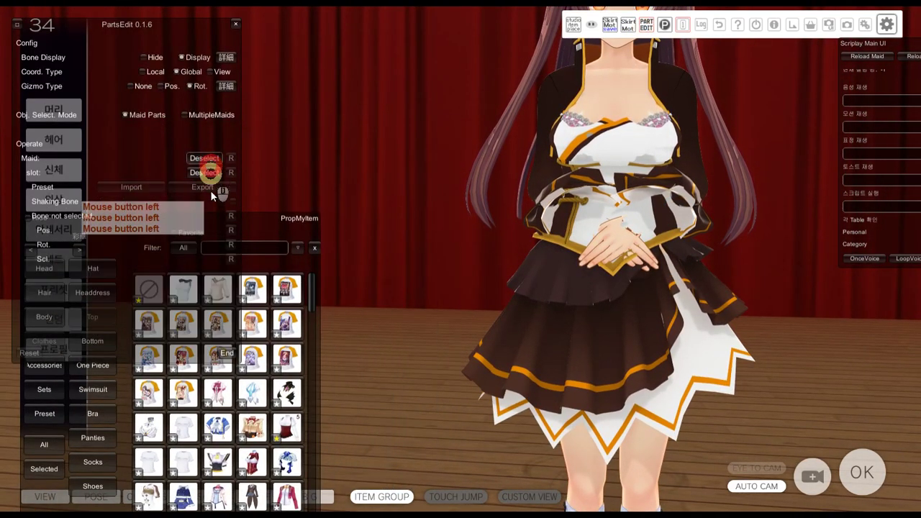
pyautogui.click(199, 160)
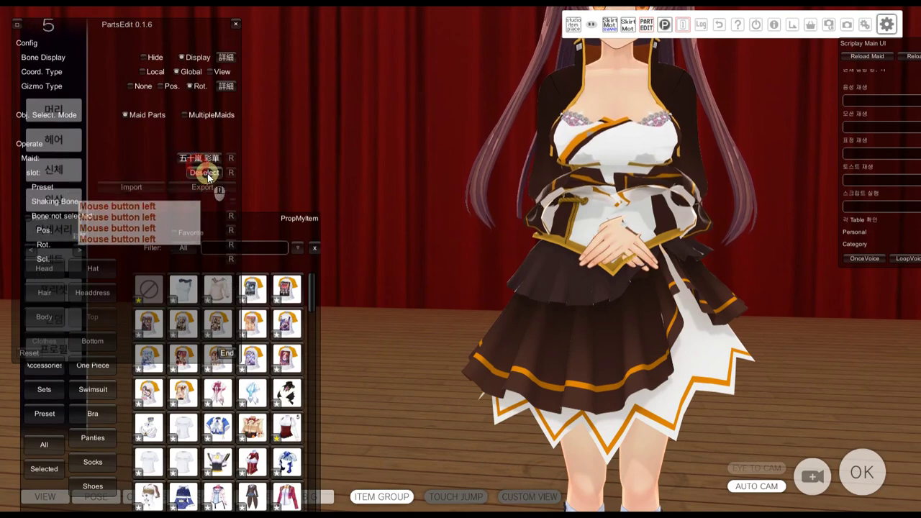
pyautogui.click(204, 172)
pyautogui.click(211, 212)
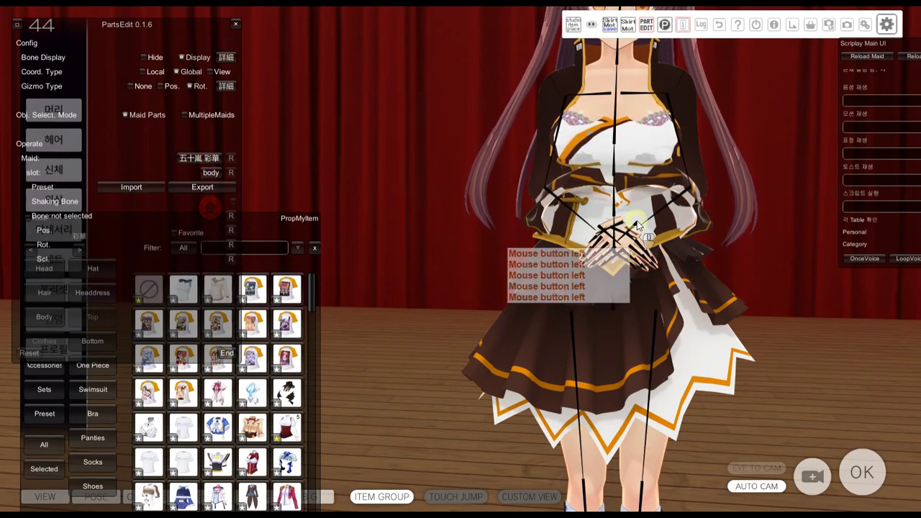
pyautogui.keyDown('shift'); pyautogui.click(573, 210); pyautogui.keyUp('shift')
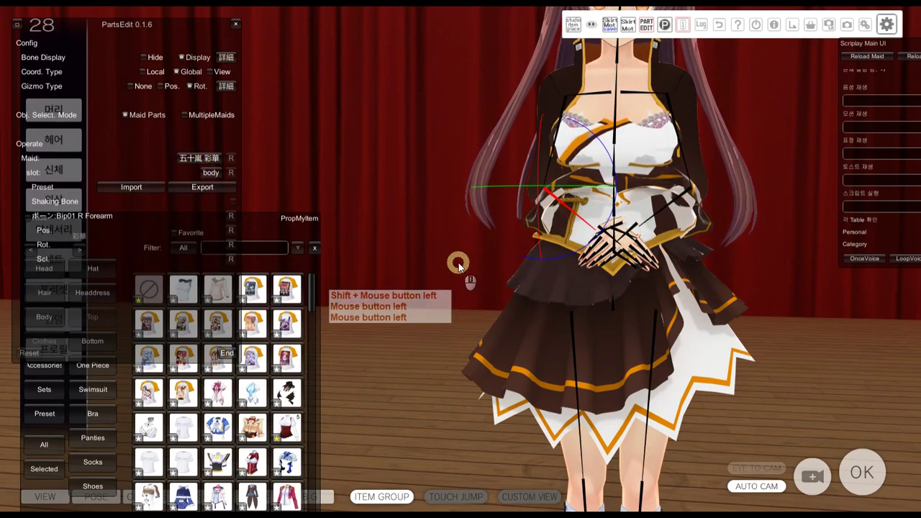
# Switch to AraHaanLD-onep_i_menu.txt in Notepad++ and keep the missing file in the editor.
pyautogui.hotkey('alt', 'Tab')
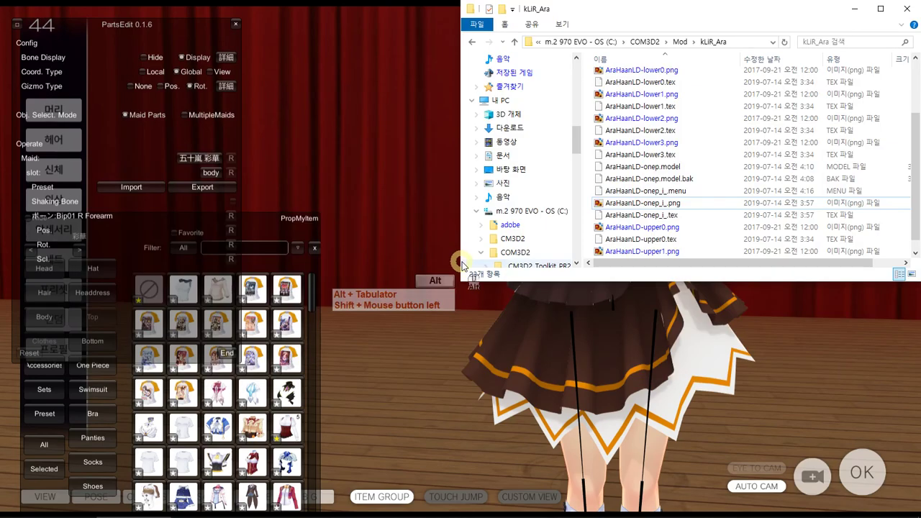
pyautogui.hotkey('alt', 'Tab')
pyautogui.hotkey('alt', 'Tab')
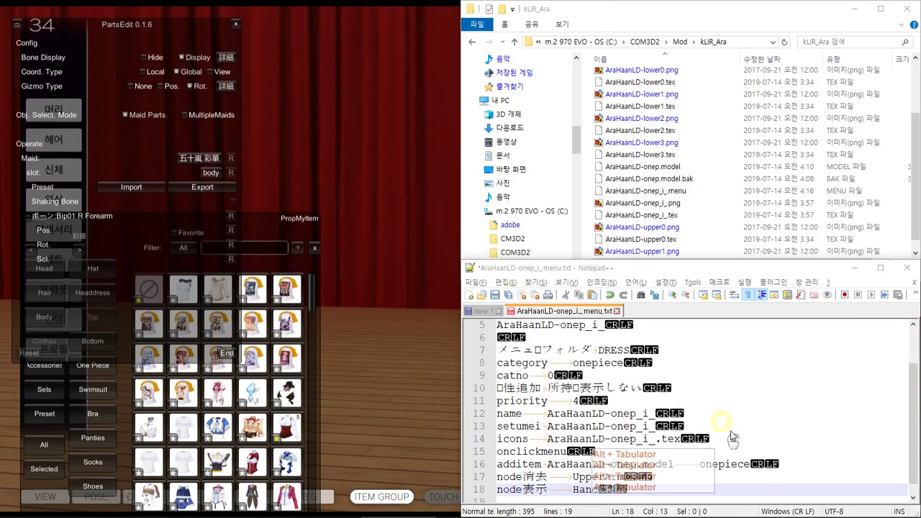
pyautogui.click(494, 307)
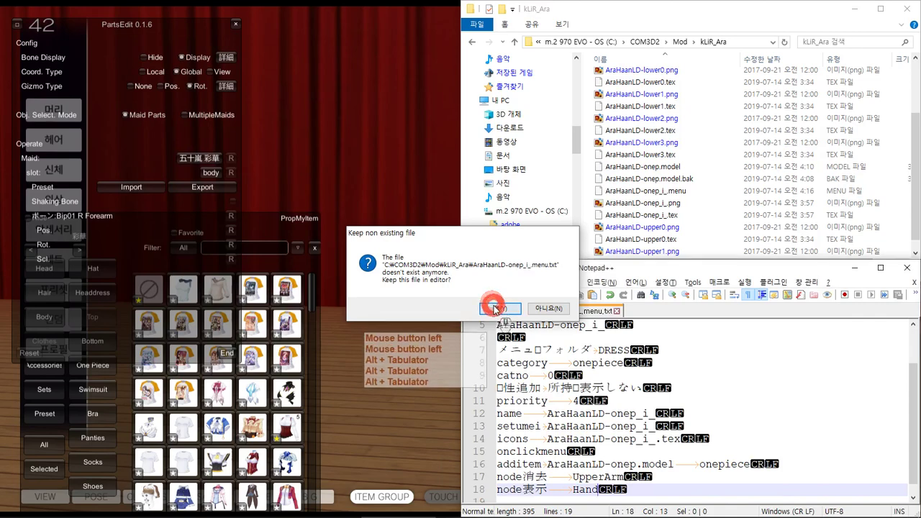
# Duplicate the node表示 Hand line and change the upper copy to Forearm.
pyautogui.click(647, 479)
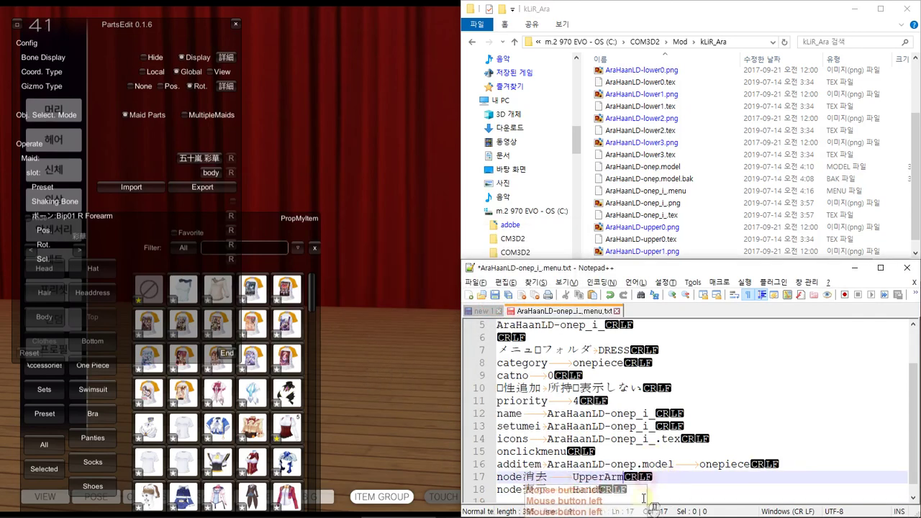
pyautogui.click(627, 494)
pyautogui.hotkey('ctrl', 'd')
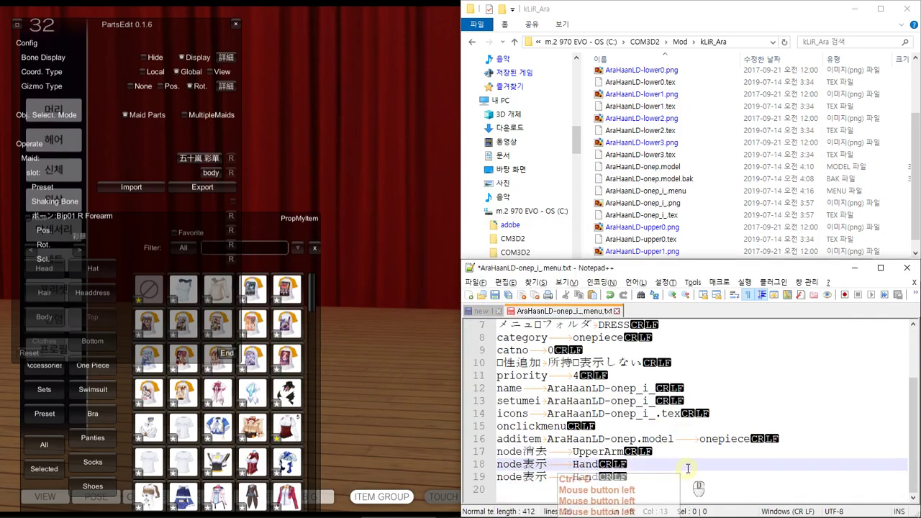
pyautogui.press('Down')
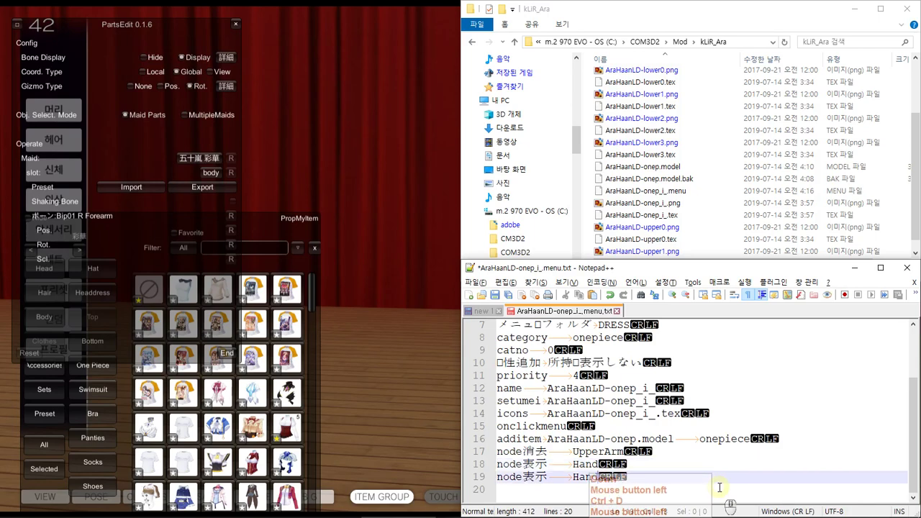
pyautogui.press('Up')
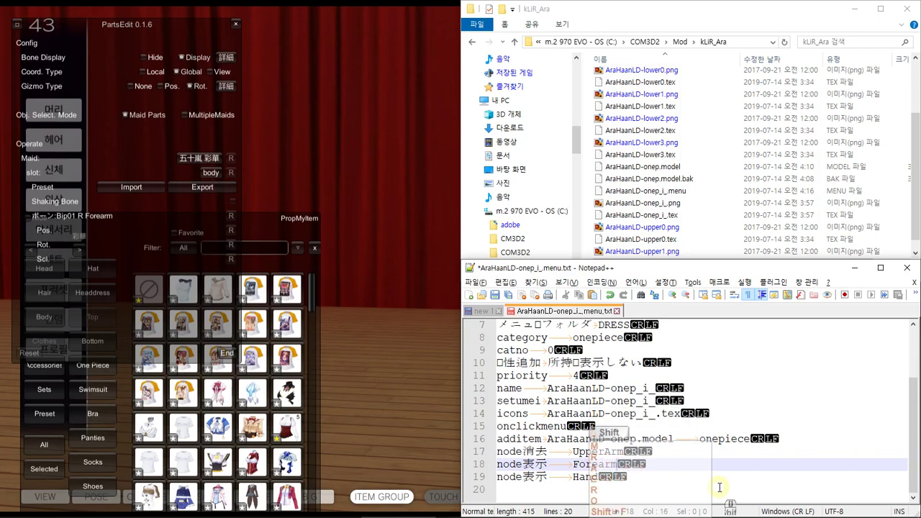
# Switch to menu 정리.txt and insert the line node表示 Forearm above node表示 Hand in the 표시 list.
pyautogui.hotkey('alt', 'Tab')
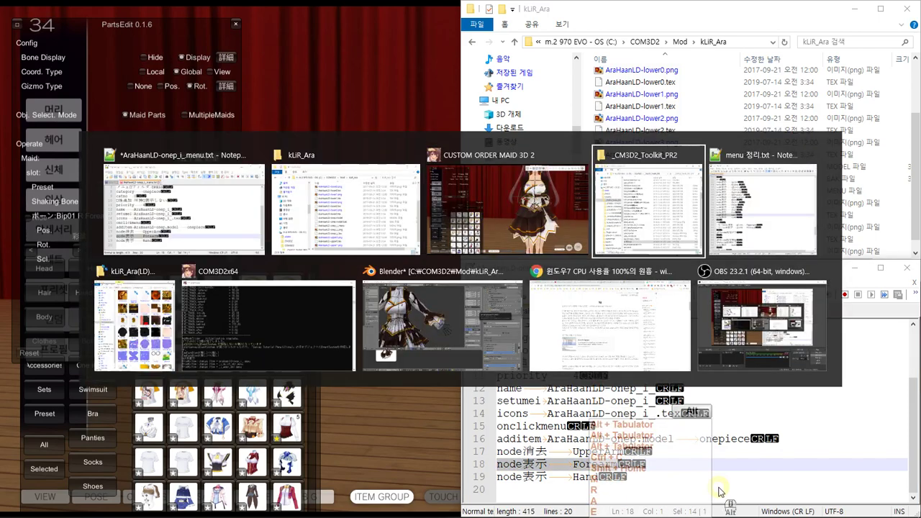
pyautogui.hotkey('alt', 'Tab')
pyautogui.click(245, 293)
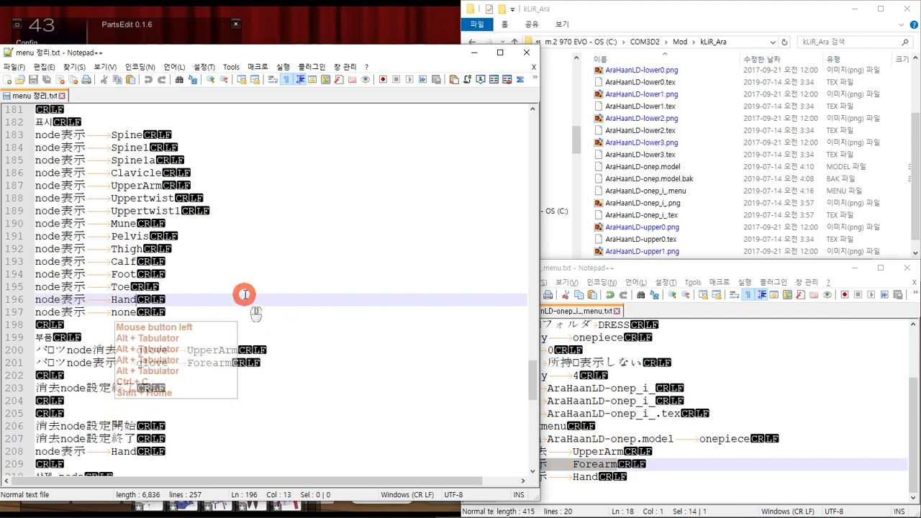
pyautogui.click(280, 273)
pyautogui.press('Down')
pyautogui.press('Return')
pyautogui.write('node表示\tForearm')
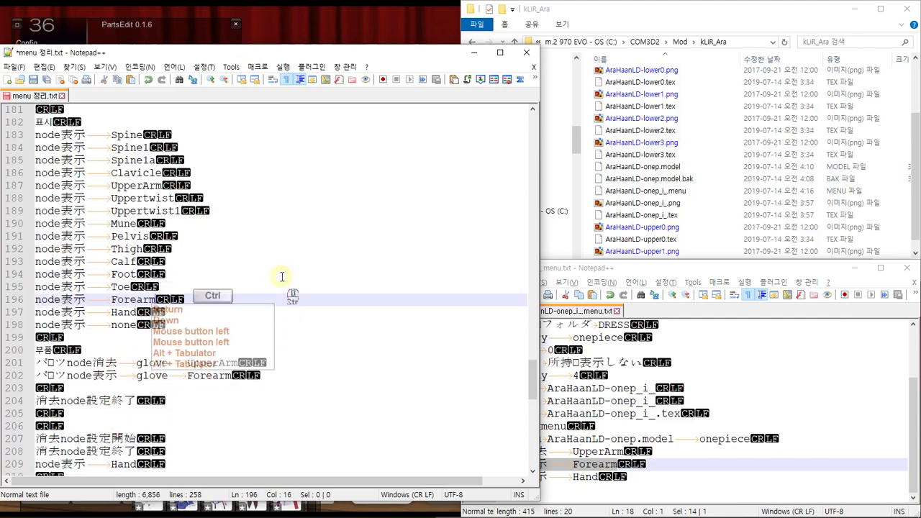
# Move the Forearm and Hand lines of the 표시 list up to directly below node表示 UpperArm.
pyautogui.press('Up')
pyautogui.press('Down')
pyautogui.press('Down')
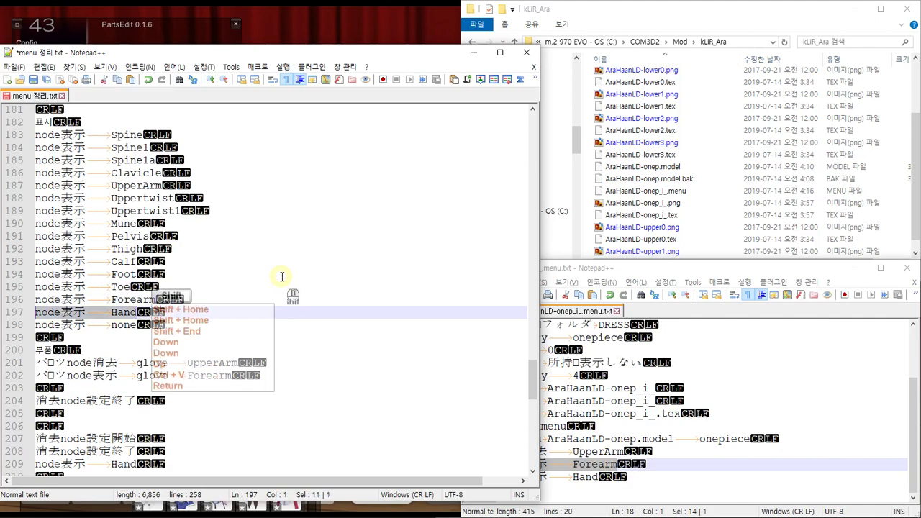
pyautogui.hotkey('shift', 'Up')
pyautogui.hotkey('ctrl', 'shift', 'Up')
pyautogui.hotkey('ctrl', 'shift', 'Up')
pyautogui.hotkey('ctrl', 'shift', 'Up')
pyautogui.hotkey('ctrl', 'shift', 'Up')
pyautogui.hotkey('ctrl', 'shift', 'Up')
pyautogui.hotkey('ctrl', 'shift', 'Up')
pyautogui.hotkey('ctrl', 'shift', 'Up')
pyautogui.hotkey('ctrl', 'shift', 'Up')
pyautogui.hotkey('ctrl', 'shift', 'Up')
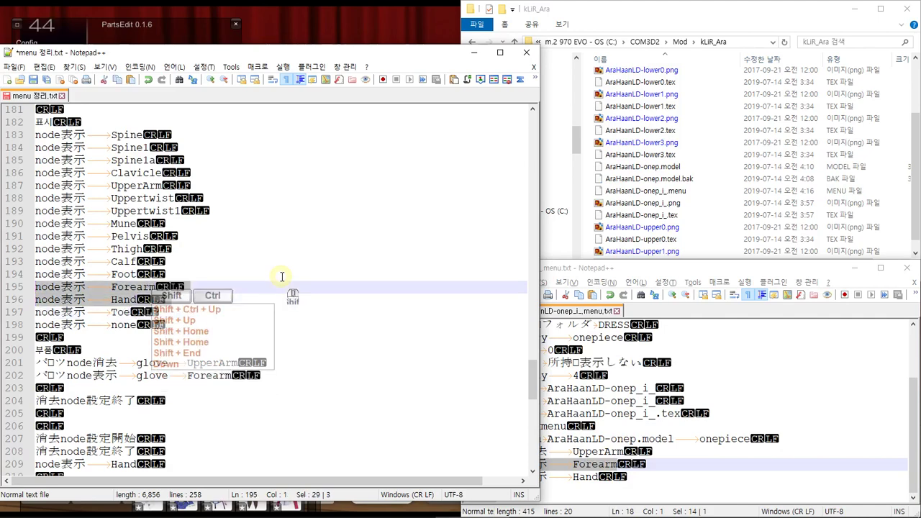
pyautogui.hotkey('ctrl', 'shift', 'Down')
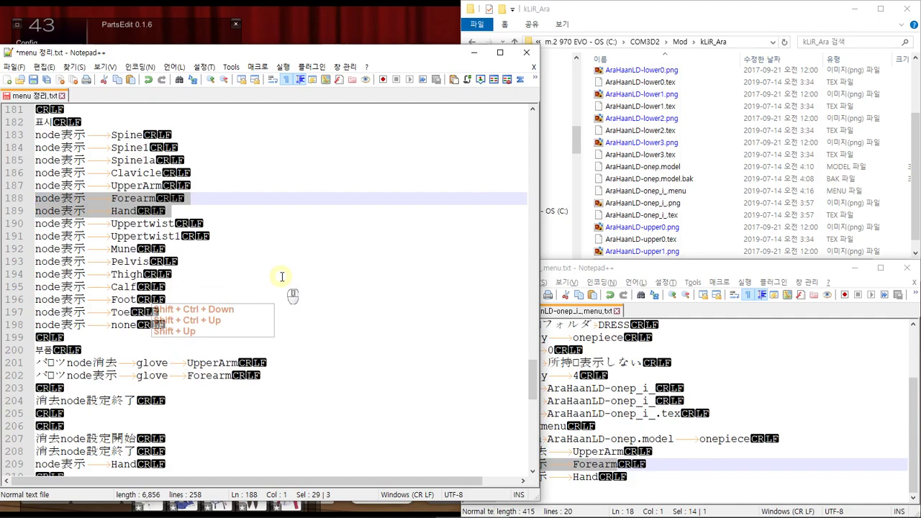
pyautogui.click(295, 257)
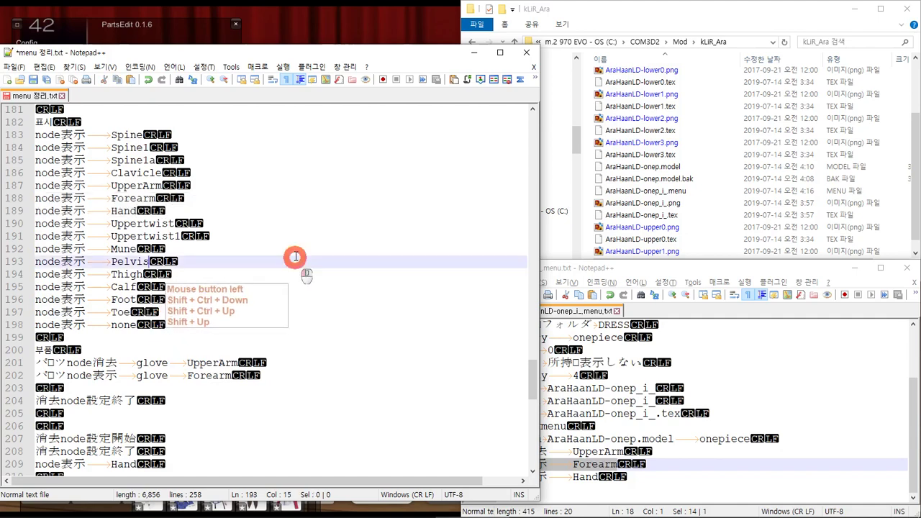
# Save AraHaanLD-onep_i_menu.txt without a backup.
pyautogui.click(785, 388)
pyautogui.hotkey('ctrl', 's')
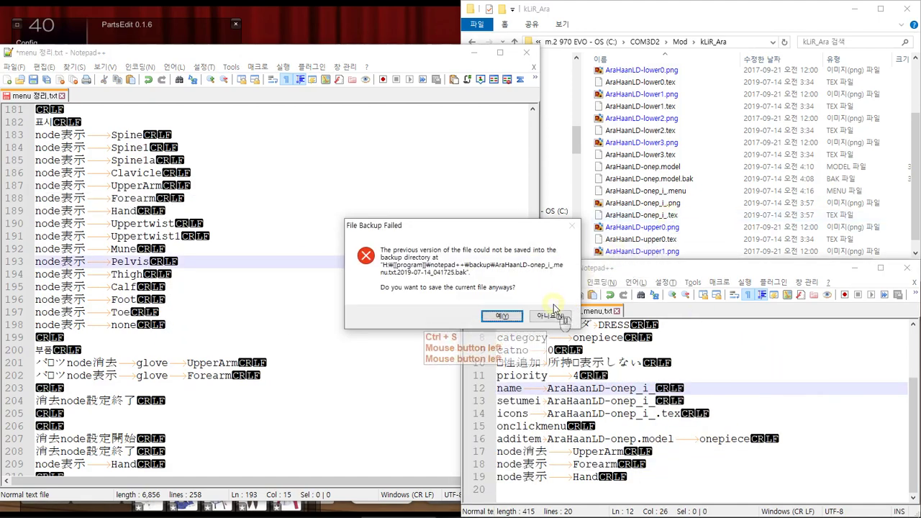
pyautogui.click(487, 320)
# Convert AraHaanLD-onep_i_menu.txt into a menu file with menu←→txt変換.exe and return to the game.
pyautogui.hotkey('alt', 'Tab')
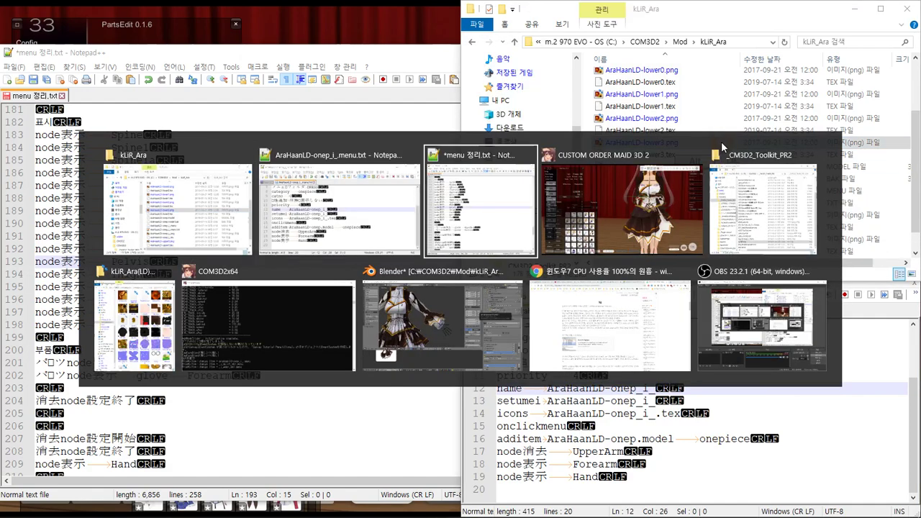
pyautogui.hotkey('alt', 'Tab')
pyautogui.hotkey('alt', 'Tab')
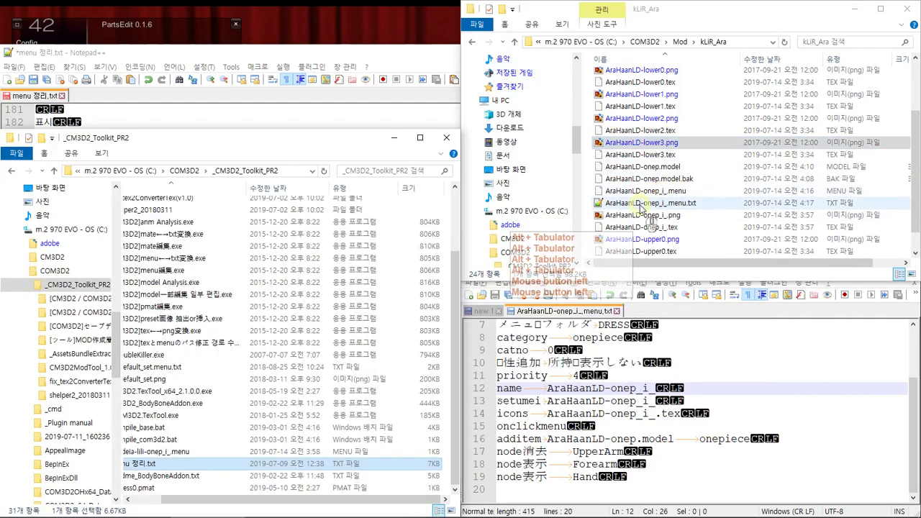
pyautogui.moveTo(641, 205); pyautogui.dragTo(367, 259)
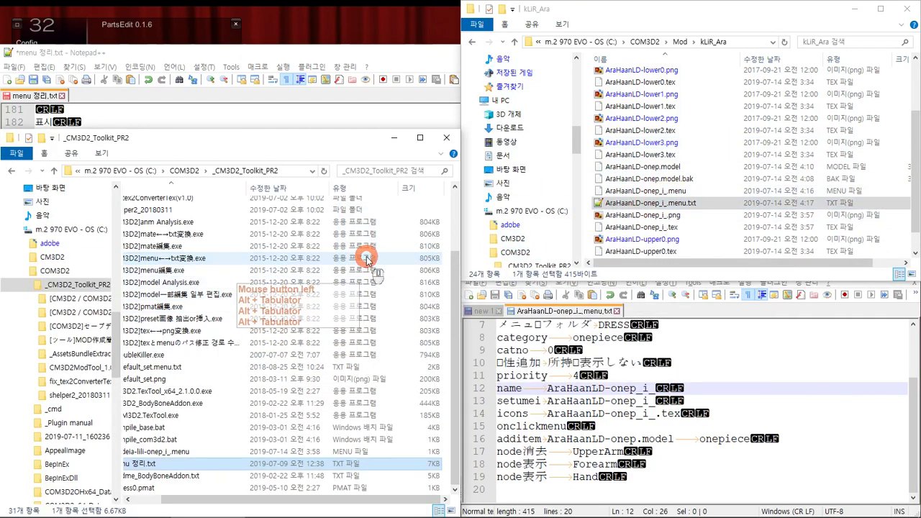
pyautogui.click(383, 6)
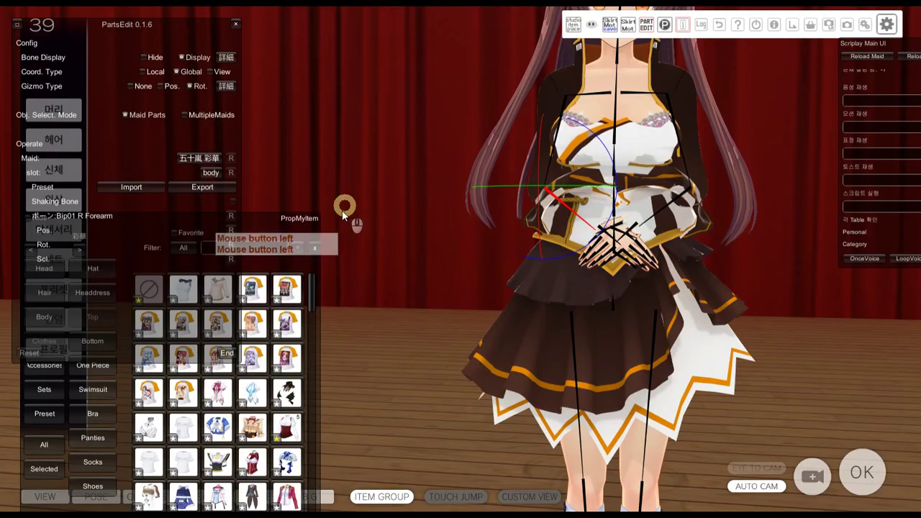
# Reload the AraHaanLD one-piece on the maid by wearing the green hooded coat and then the one-piece without a thumbnail.
pyautogui.moveTo(268, 212); pyautogui.dragTo(432, 198)
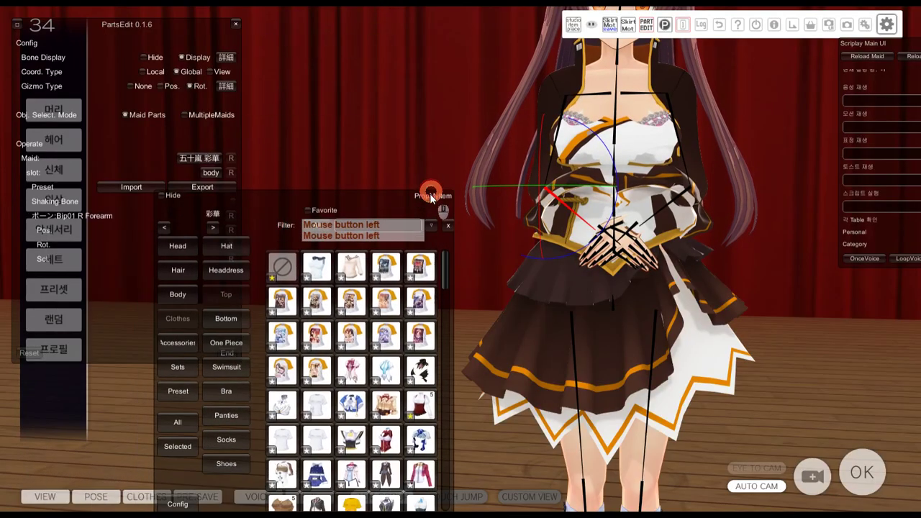
pyautogui.click(325, 266)
pyautogui.click(248, 330)
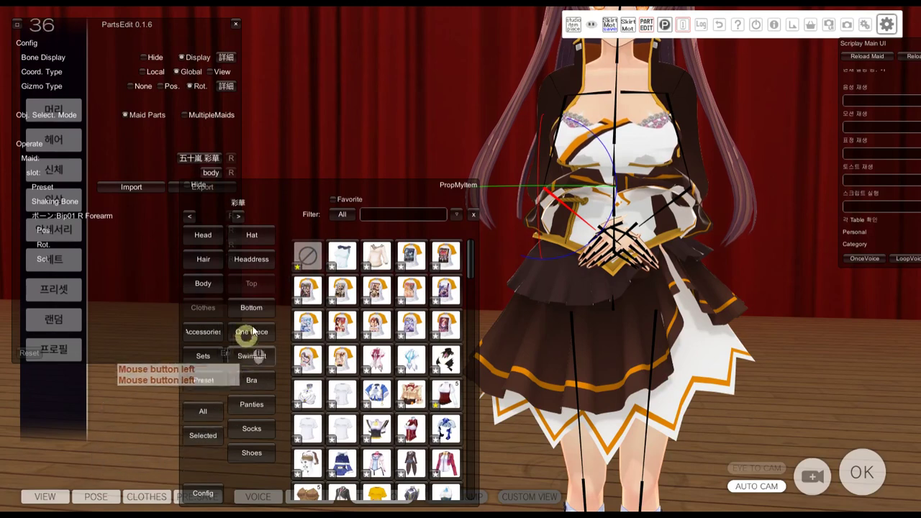
pyautogui.click(487, 342)
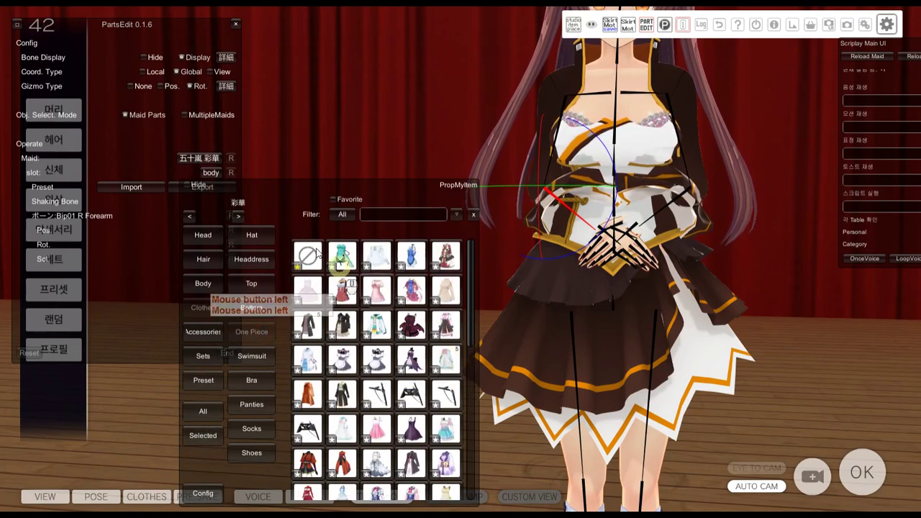
pyautogui.click(344, 227)
pyautogui.scroll(-10, 389, 324)
pyautogui.click(427, 332)
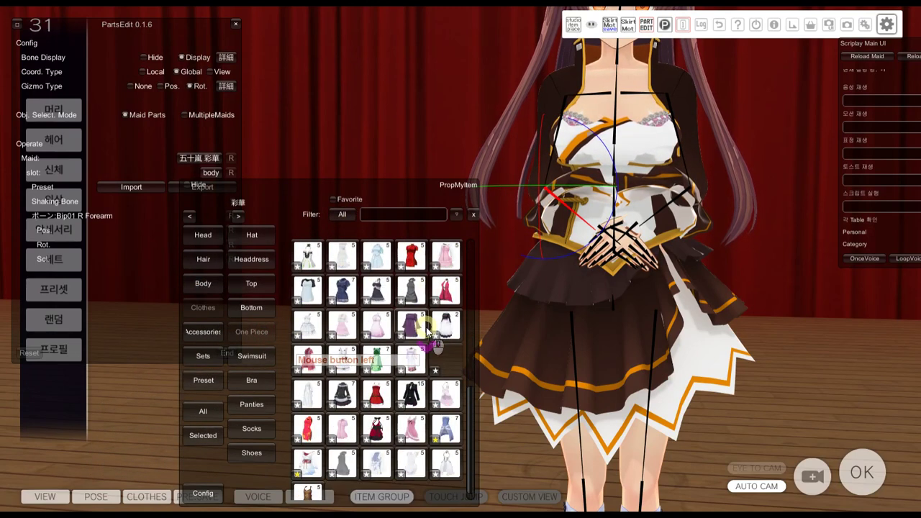
pyautogui.click(381, 360)
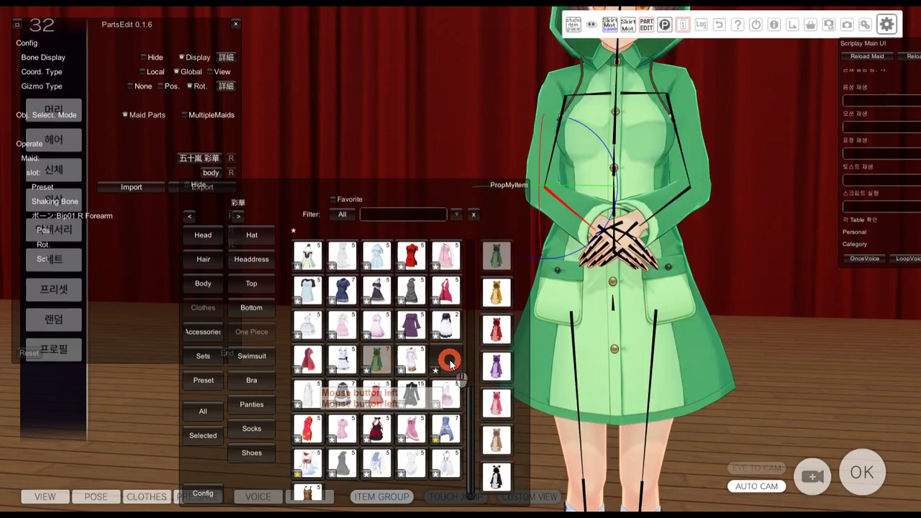
pyautogui.click(441, 360)
pyautogui.click(707, 289)
# Inspect the reloaded dress's sleeves, forearms and hands from an angle, and close the item list and the bone display.
pyautogui.moveTo(634, 282); pyautogui.dragTo(767, 160, button='right')
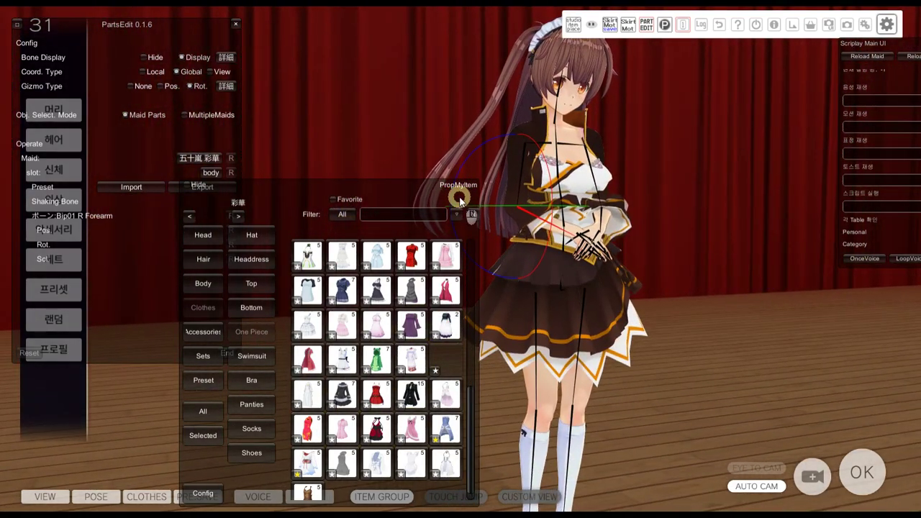
pyautogui.moveTo(452, 189); pyautogui.dragTo(371, 185)
pyautogui.scroll(-2, 533, 204)
pyautogui.moveTo(656, 205); pyautogui.dragTo(628, 236, button='middle')
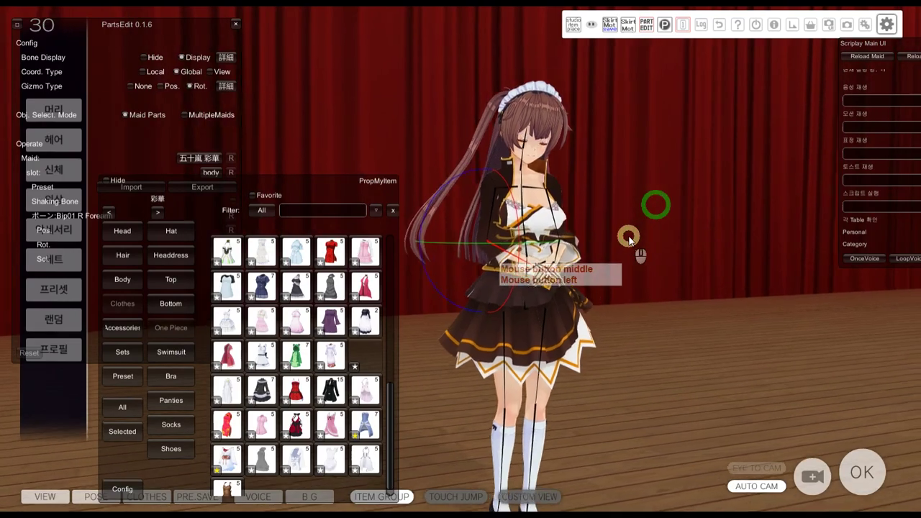
pyautogui.middleClick(699, 150)
pyautogui.scroll(3, 699, 150)
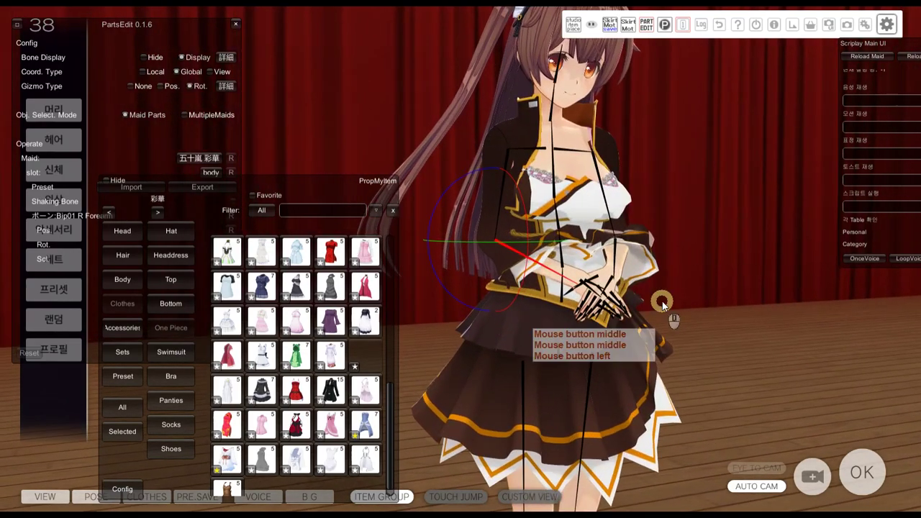
pyautogui.moveTo(663, 306)
pyautogui.mouseDown(button='right')
pyautogui.moveTo(686, 354)
pyautogui.moveTo(712, 336)
pyautogui.moveTo(685, 339)
pyautogui.moveTo(661, 311)
pyautogui.moveTo(671, 305)
pyautogui.mouseUp(button='right')
pyautogui.moveTo(338, 182); pyautogui.dragTo(434, 160)
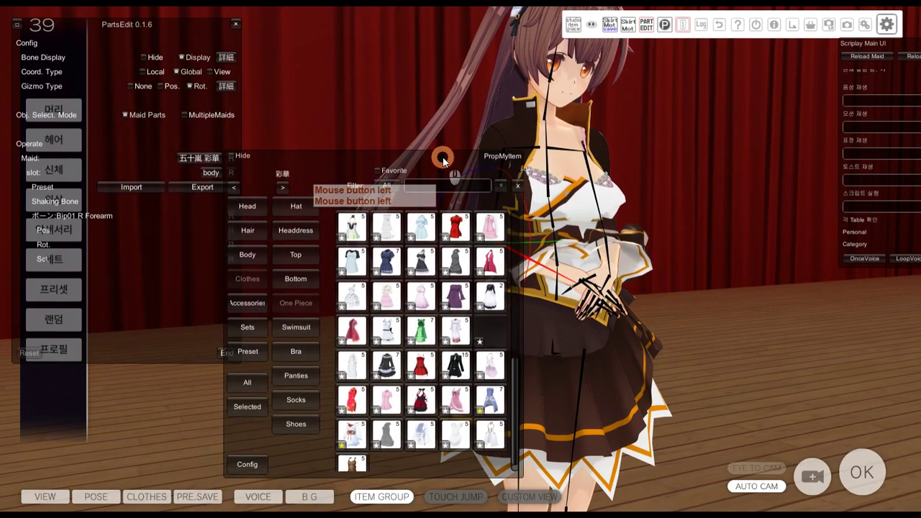
pyautogui.hotkey('shift', 'i')
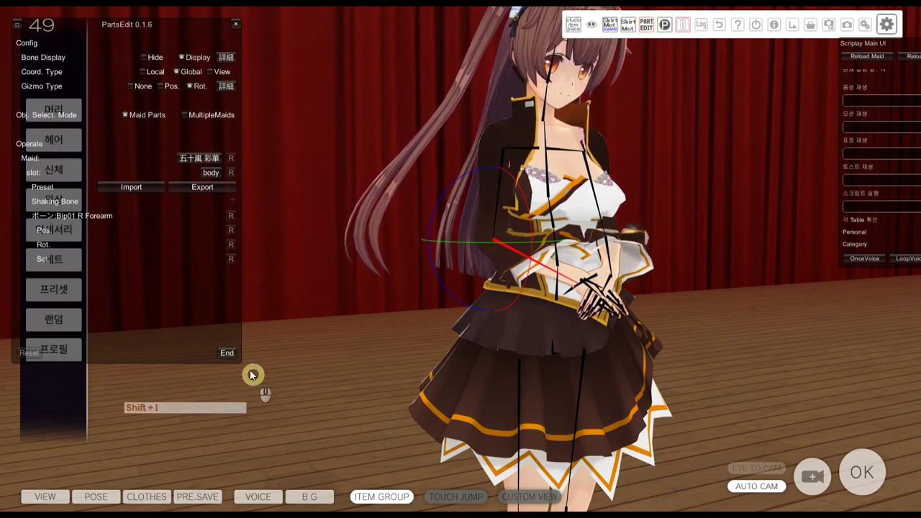
pyautogui.click(228, 354)
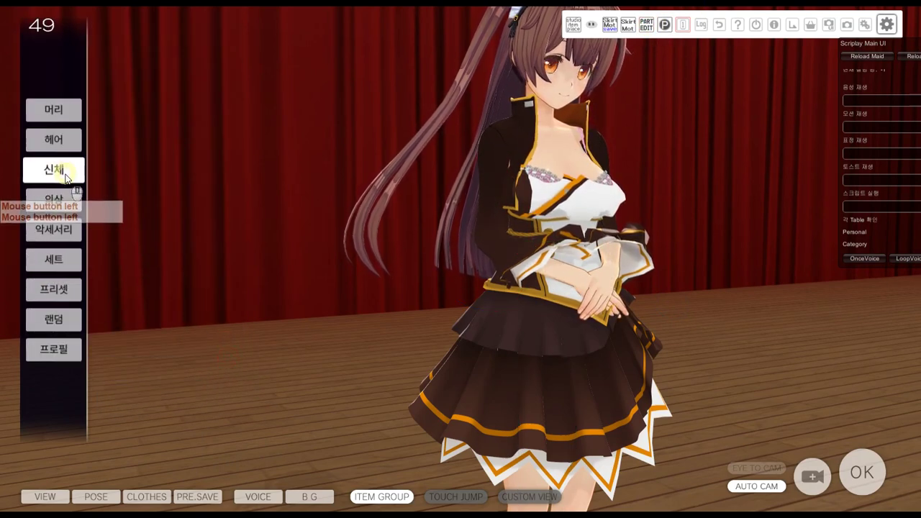
# Set the 가슴 크기 body value to 9 and check how the dress's bodice follows from an angle.
pyautogui.click(64, 177)
pyautogui.click(150, 126)
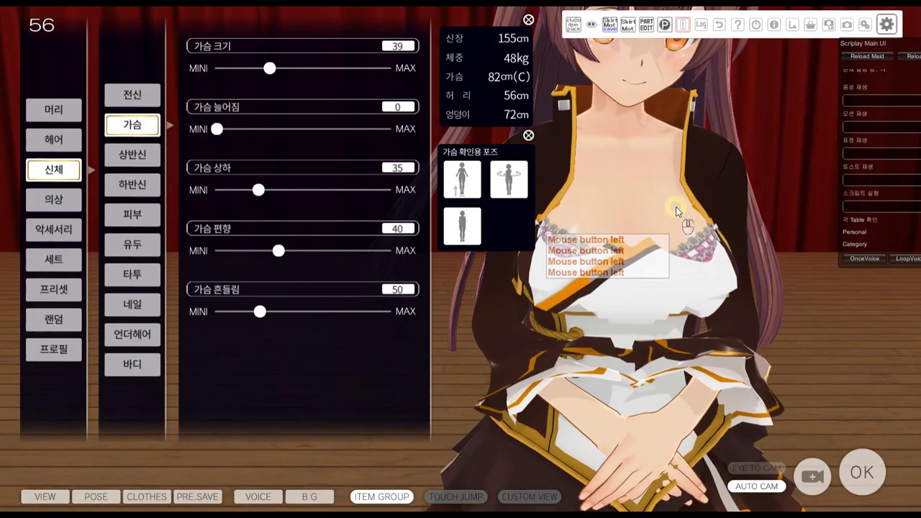
pyautogui.moveTo(676, 211); pyautogui.dragTo(646, 199, button='right')
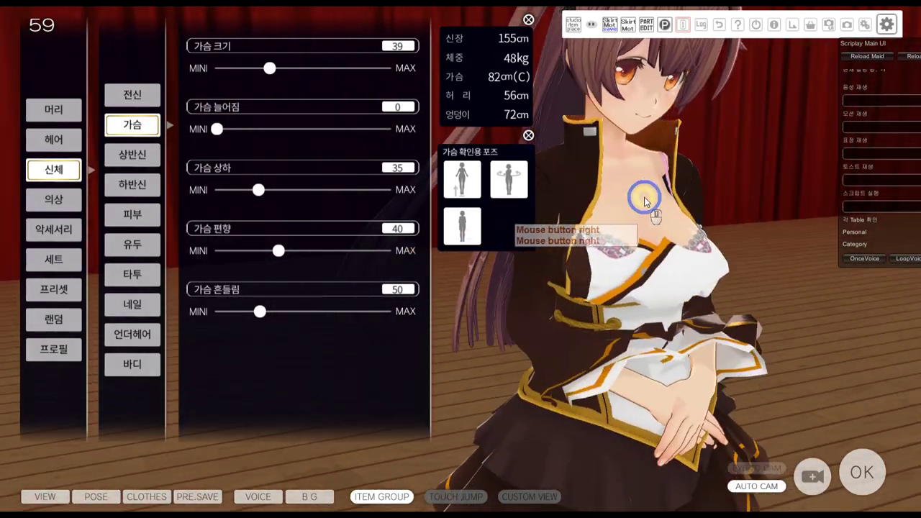
pyautogui.moveTo(270, 69); pyautogui.dragTo(257, 70)
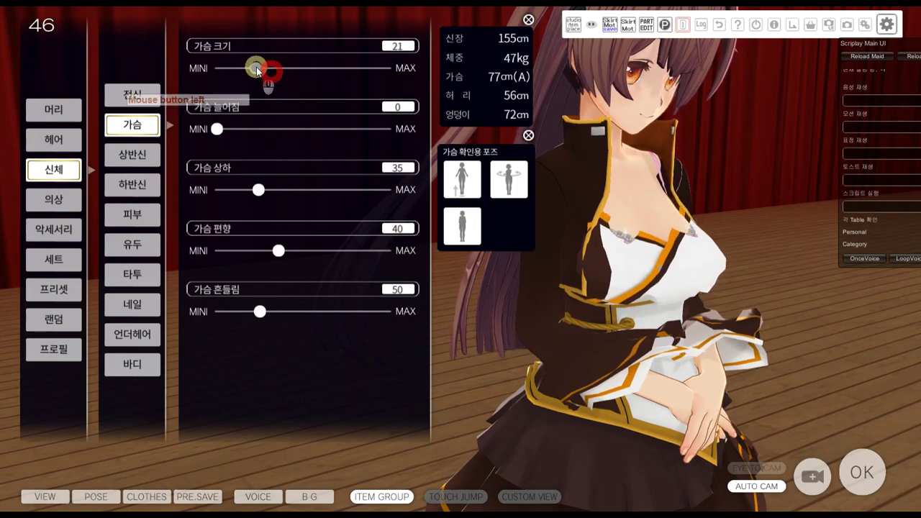
pyautogui.moveTo(654, 241); pyautogui.dragTo(686, 238, button='right')
pyautogui.middleClick(676, 198)
pyautogui.moveTo(676, 203)
pyautogui.mouseDown(button='right')
pyautogui.moveTo(671, 180)
pyautogui.moveTo(678, 193)
pyautogui.moveTo(735, 192)
pyautogui.moveTo(675, 188)
pyautogui.mouseUp(button='right')
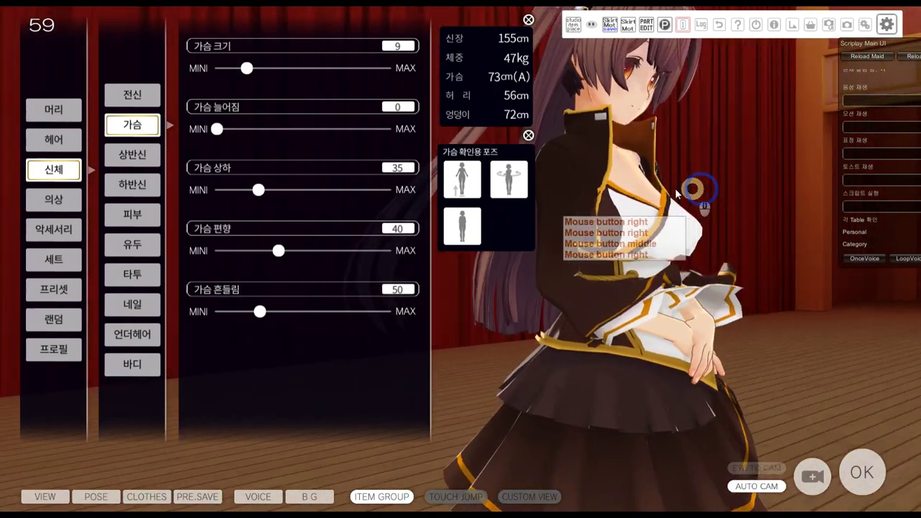
# Open the 상반신 body settings and put the maid in the pose with both arms spread out to the sides.
pyautogui.click(132, 154)
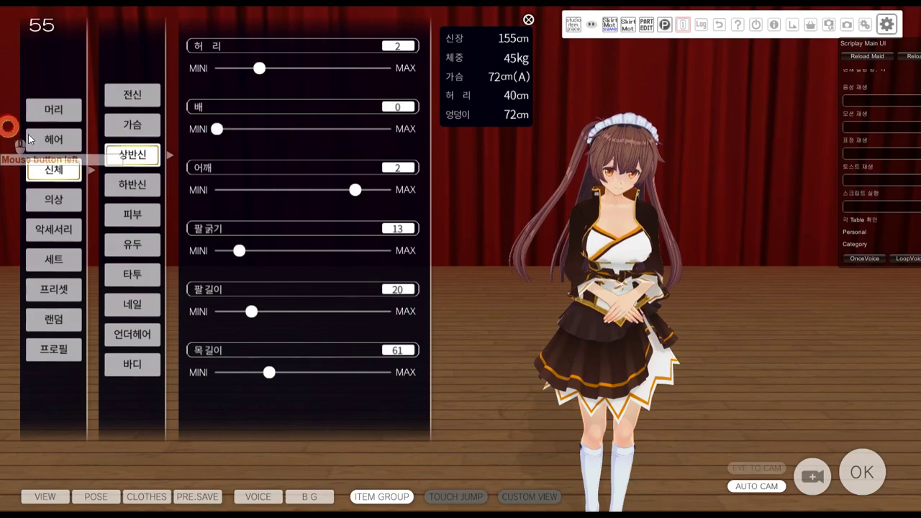
pyautogui.scroll(5, 565, 249)
pyautogui.moveTo(565, 248); pyautogui.dragTo(13, 513, button='right')
pyautogui.click(93, 497)
pyautogui.scroll(-4, 159, 430)
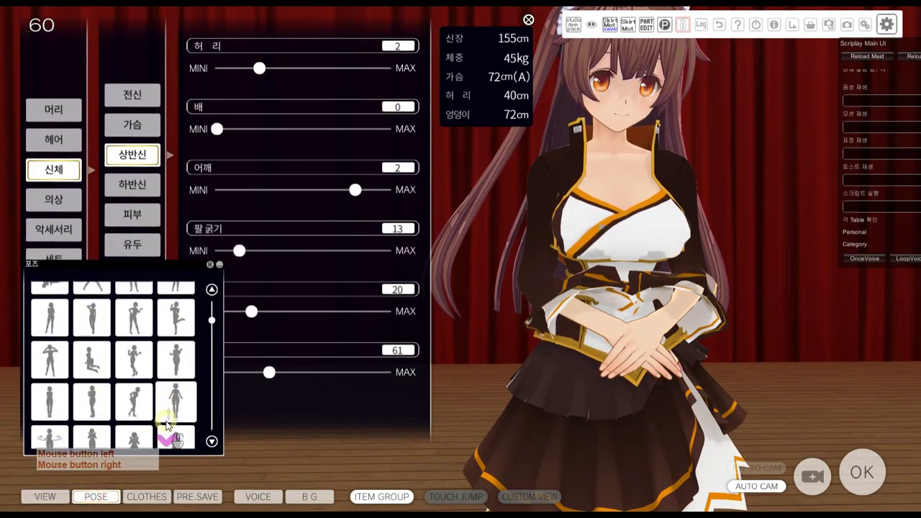
pyautogui.moveTo(215, 333); pyautogui.dragTo(216, 461)
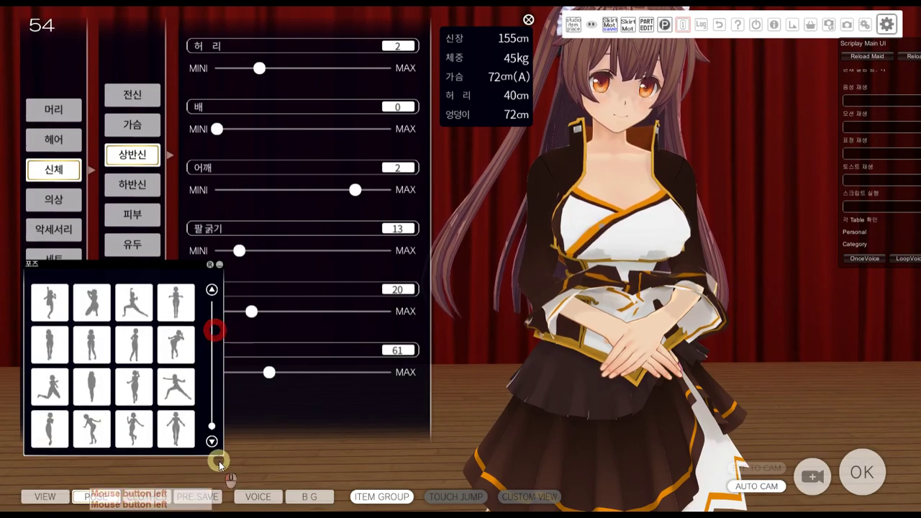
pyautogui.click(176, 429)
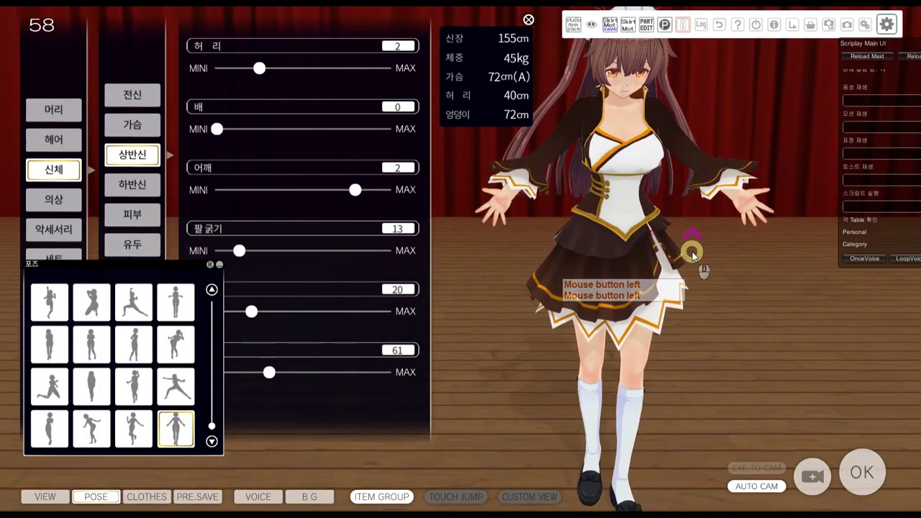
pyautogui.rightClick(428, 197)
# Try to raise the 배 body value to its maximum.
pyautogui.moveTo(218, 130); pyautogui.dragTo(307, 137)
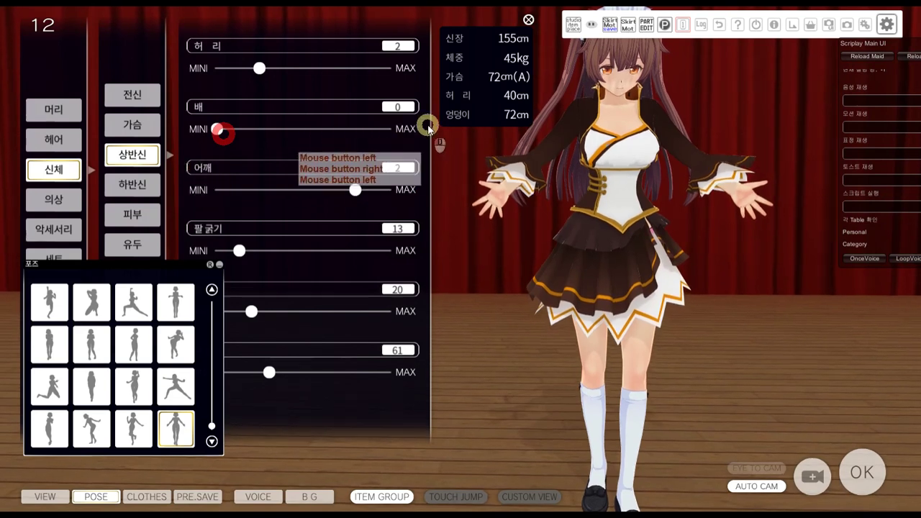
pyautogui.click(124, 152)
pyautogui.click(215, 130)
pyautogui.moveTo(214, 130); pyautogui.dragTo(422, 128)
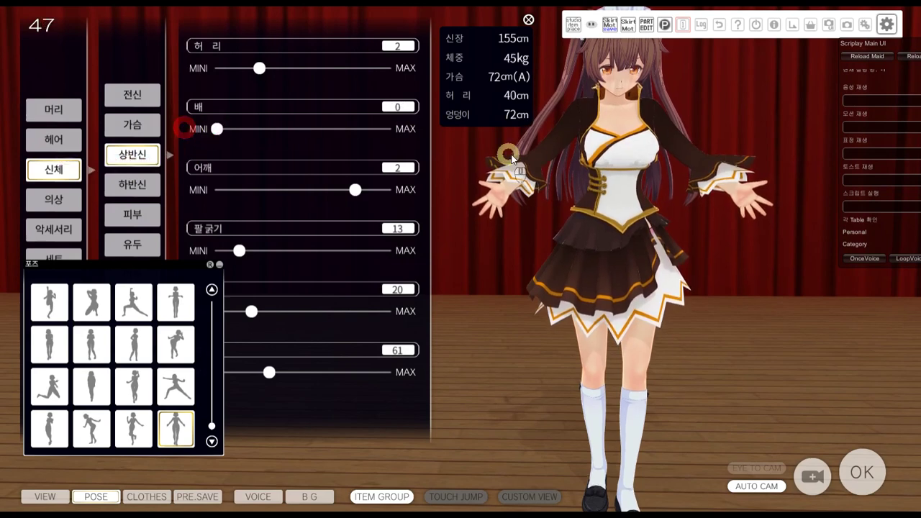
# Reopen PartsEdit to display the maid's bones, keeping body as the slot.
pyautogui.click(647, 25)
pyautogui.click(207, 159)
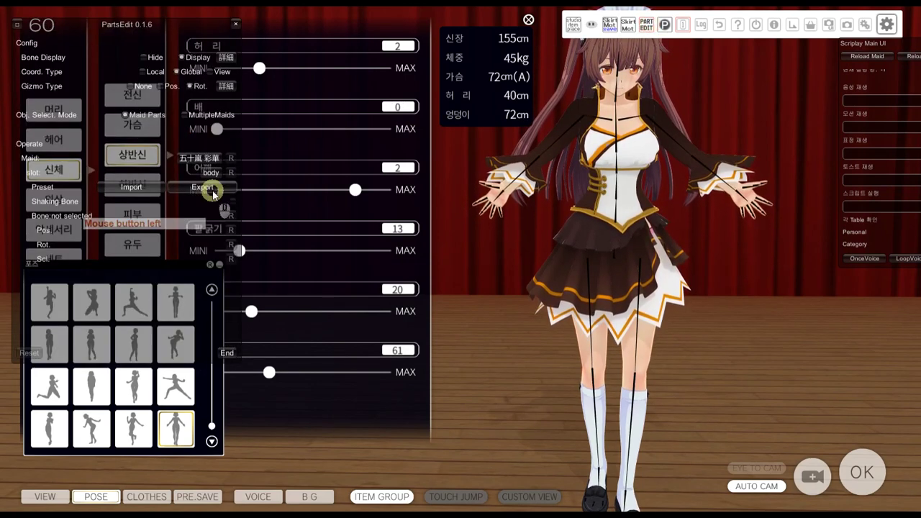
pyautogui.click(211, 171)
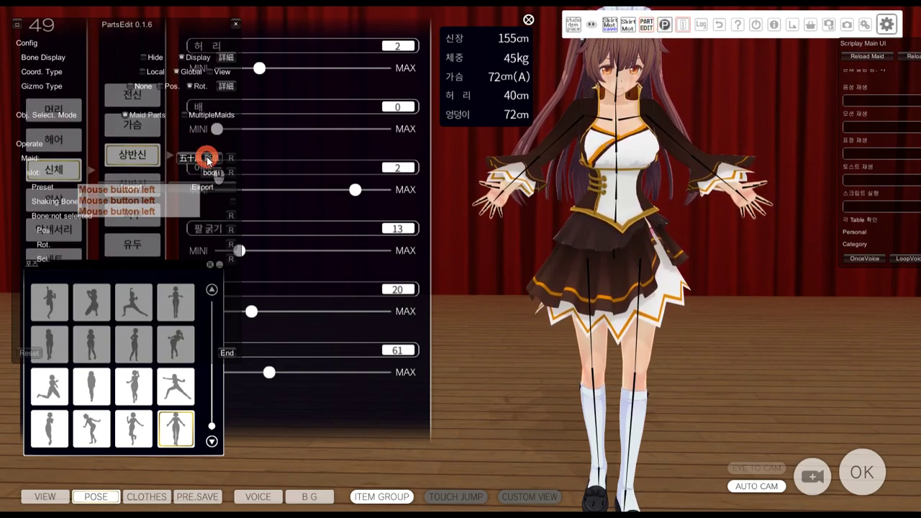
pyautogui.click(213, 173)
pyautogui.click(212, 171)
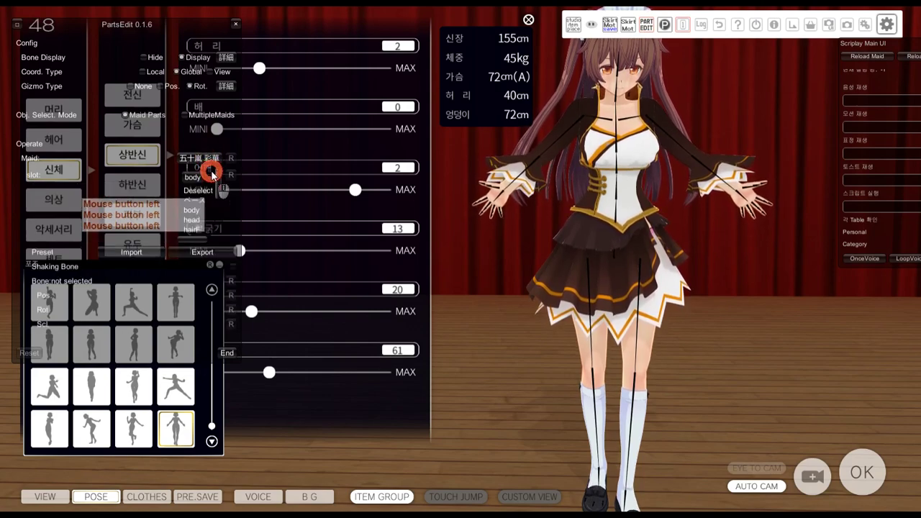
pyautogui.click(211, 171)
pyautogui.click(206, 175)
# Try again to raise the 배 value with the bones displayed over the dress.
pyautogui.scroll(2, 617, 134)
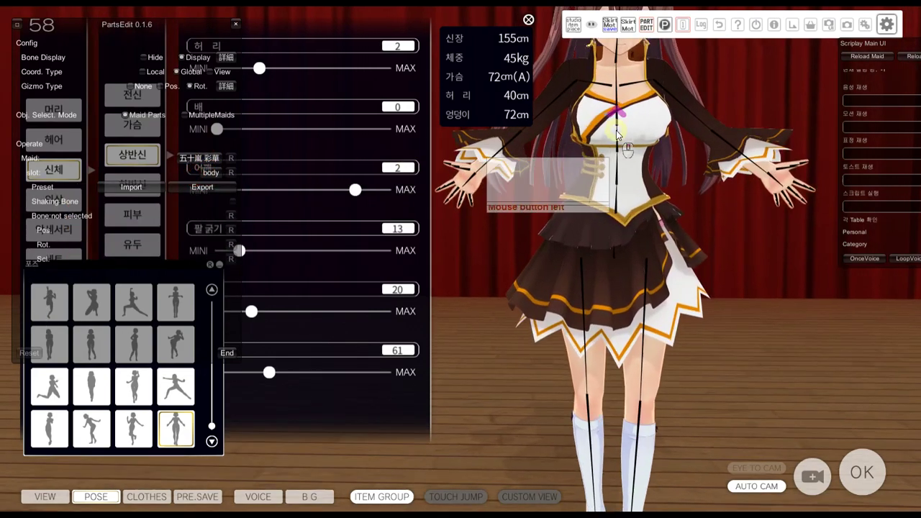
pyautogui.moveTo(617, 133); pyautogui.dragTo(617, 256, button='middle')
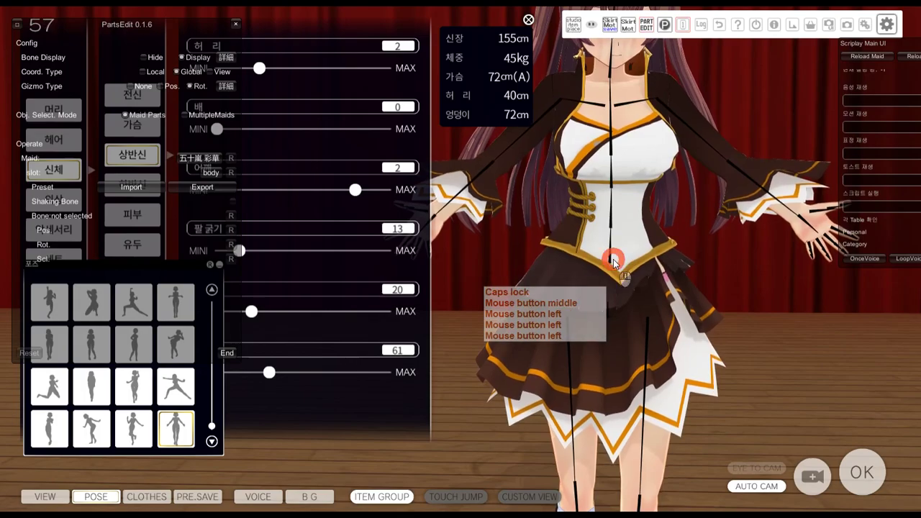
pyautogui.moveTo(637, 275); pyautogui.dragTo(677, 242, button='right')
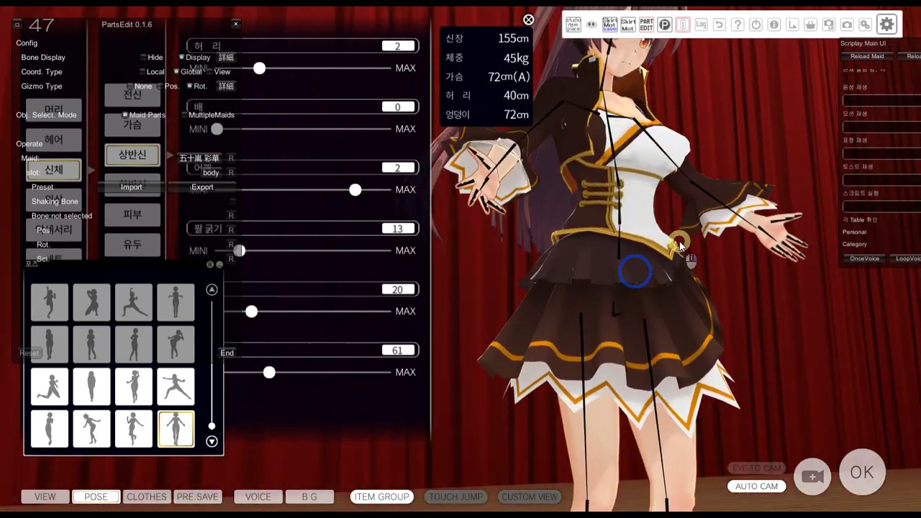
pyautogui.moveTo(749, 180); pyautogui.dragTo(218, 133, button='right')
pyautogui.click(216, 130)
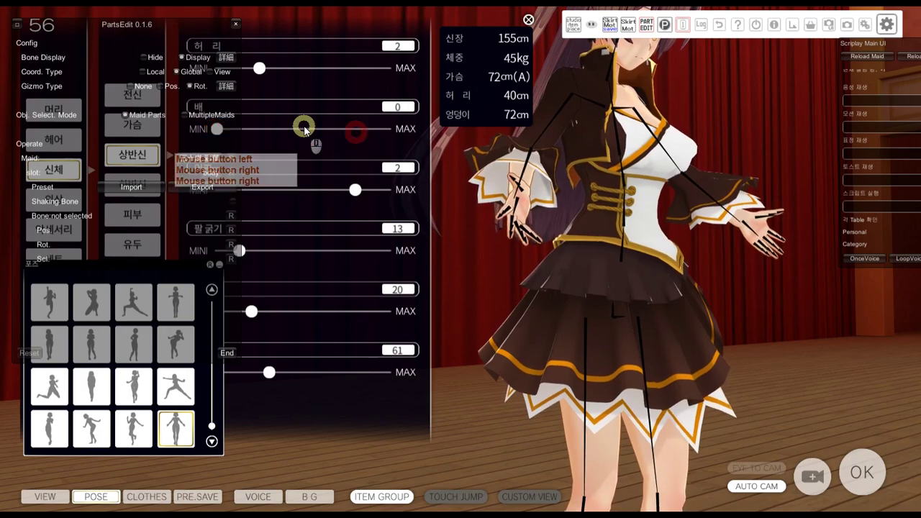
pyautogui.click(344, 27)
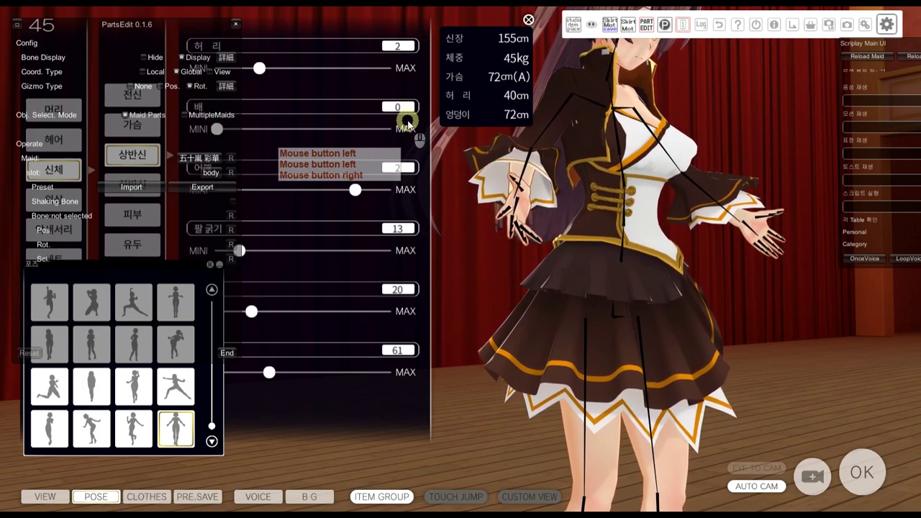
pyautogui.click(437, 126)
# Select the Bip01 Spine0a bone at the maid's waist and examine the dress around it.
pyautogui.moveTo(638, 195); pyautogui.dragTo(382, 218, button='right')
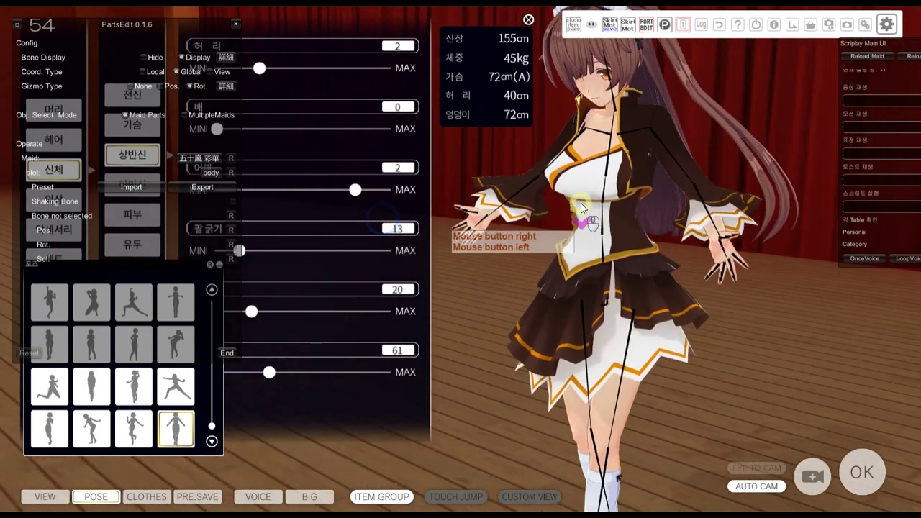
pyautogui.moveTo(562, 223); pyautogui.dragTo(555, 292, button='middle')
pyautogui.moveTo(555, 288); pyautogui.dragTo(656, 265, button='right')
pyautogui.scroll(3, 657, 265)
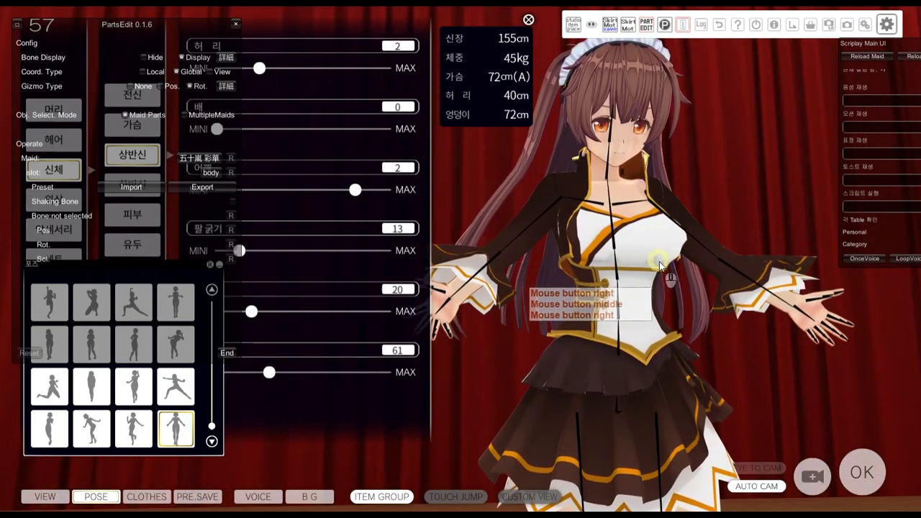
pyautogui.moveTo(661, 265); pyautogui.dragTo(658, 247, button='middle')
pyautogui.keyDown('shift'); pyautogui.click(628, 276); pyautogui.keyUp('shift')
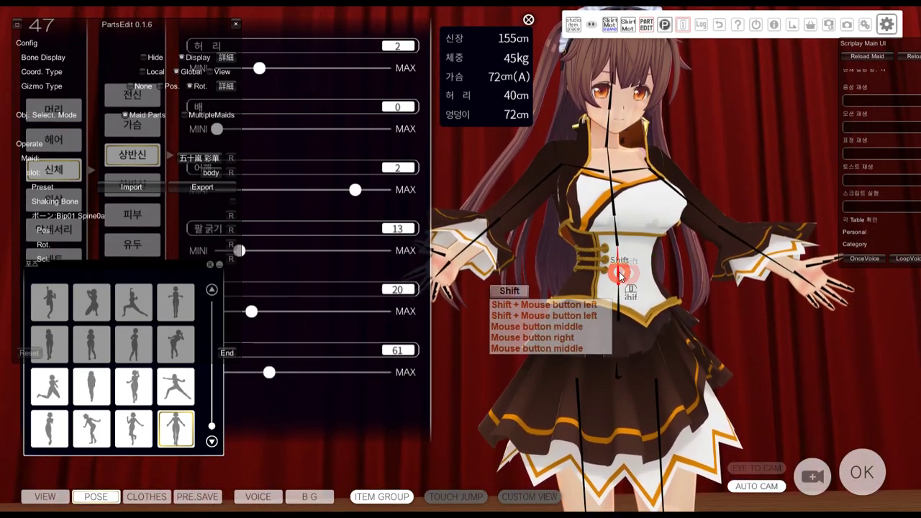
pyautogui.moveTo(669, 288); pyautogui.dragTo(720, 266, button='right')
# Switch to Blender and hide the AraHaanLD-onep mesh to expose the original dress338_onep and its bones.
pyautogui.hotkey('alt', 'Tab')
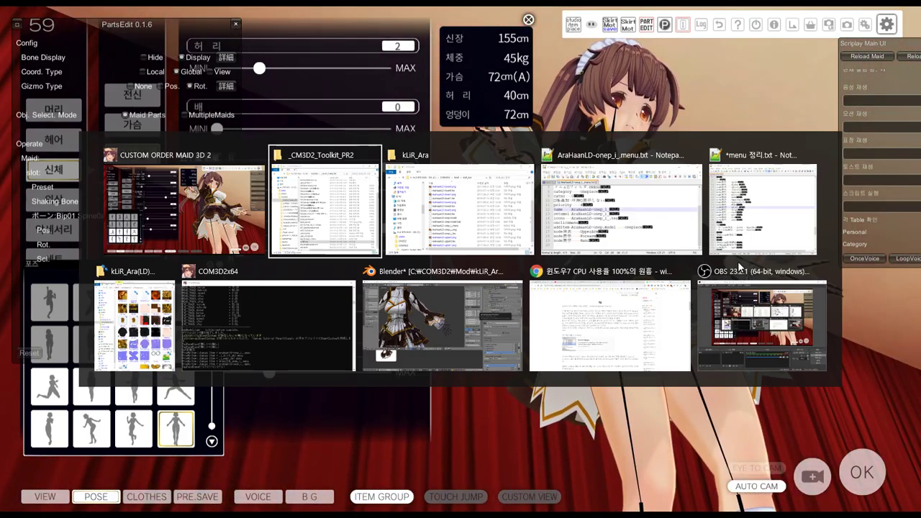
pyautogui.keyDown('alt'); pyautogui.click(512, 326); pyautogui.keyUp('alt')
pyautogui.moveTo(422, 329); pyautogui.dragTo(560, 206, button='middle')
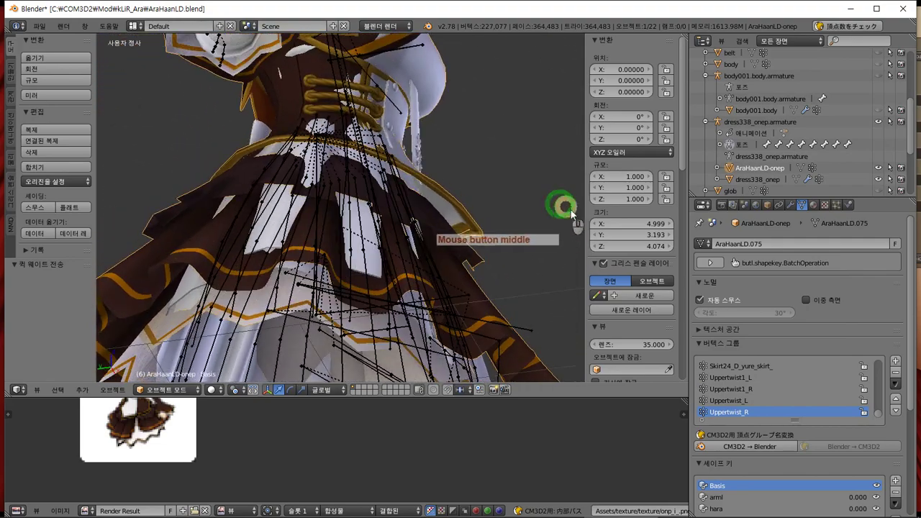
pyautogui.click(879, 168)
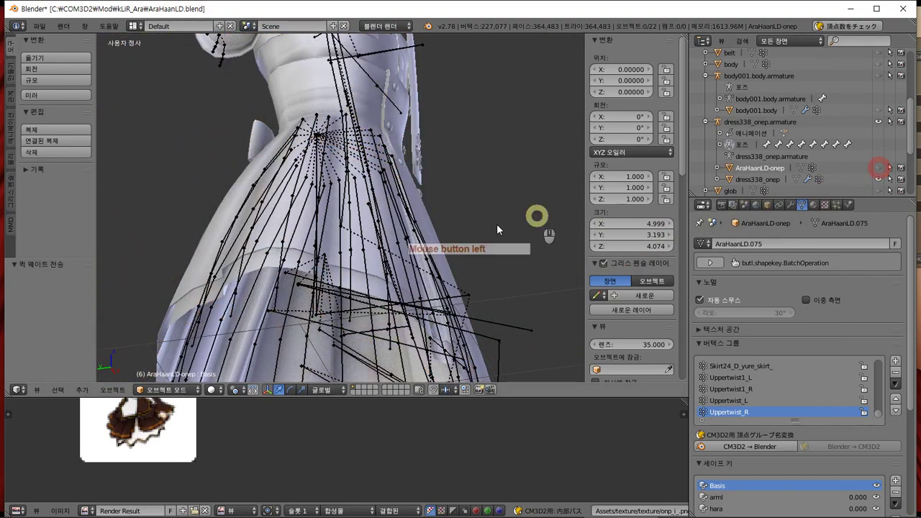
# Show the AraHaanLD-onep mesh again, hide dress338_onep, and examine the dress's waist and skirt.
pyautogui.click(879, 169)
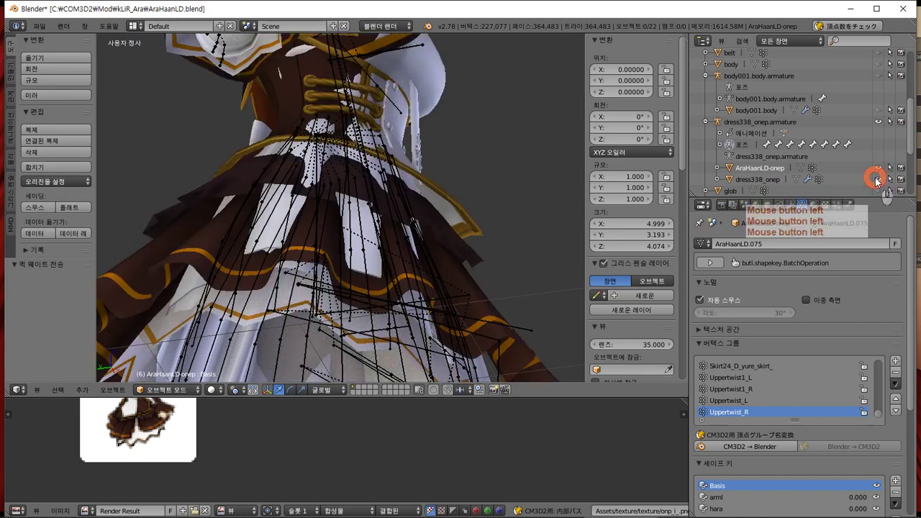
pyautogui.click(878, 180)
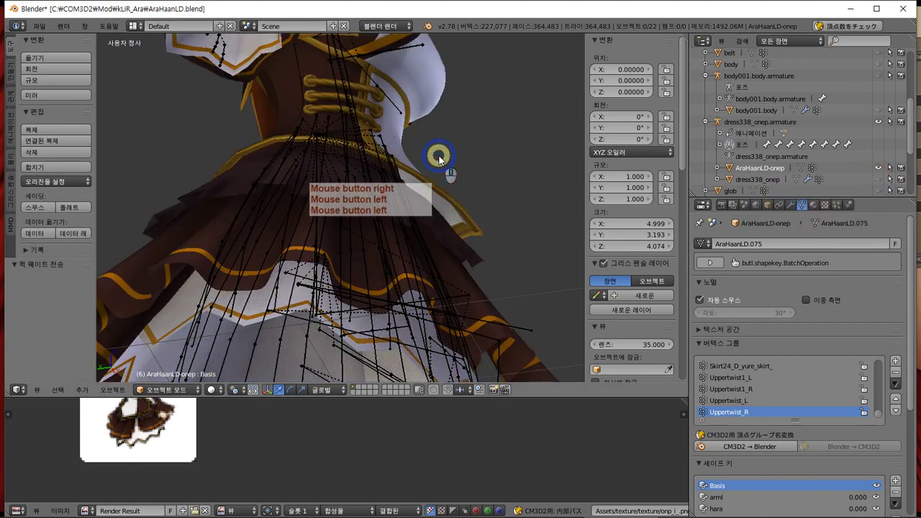
pyautogui.moveTo(439, 159)
pyautogui.mouseDown(button='middle')
pyautogui.moveTo(464, 157)
pyautogui.moveTo(458, 148)
pyautogui.moveTo(437, 183)
pyautogui.moveTo(464, 193)
pyautogui.moveTo(456, 200)
pyautogui.moveTo(409, 208)
pyautogui.moveTo(319, 187)
pyautogui.moveTo(331, 189)
pyautogui.moveTo(323, 199)
pyautogui.moveTo(313, 185)
pyautogui.moveTo(321, 180)
pyautogui.moveTo(323, 212)
pyautogui.moveTo(278, 220)
pyautogui.moveTo(350, 206)
pyautogui.moveTo(348, 189)
pyautogui.moveTo(341, 206)
pyautogui.moveTo(342, 198)
pyautogui.mouseUp(button='middle')
pyautogui.rightClick(458, 147)
pyautogui.press('Tab')
pyautogui.scroll(-3, 292, 199)
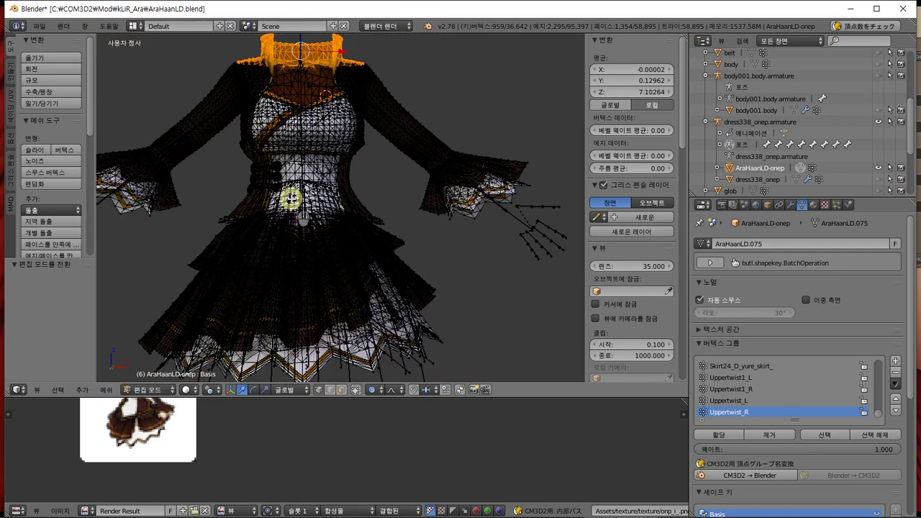
pyautogui.press('Tab')
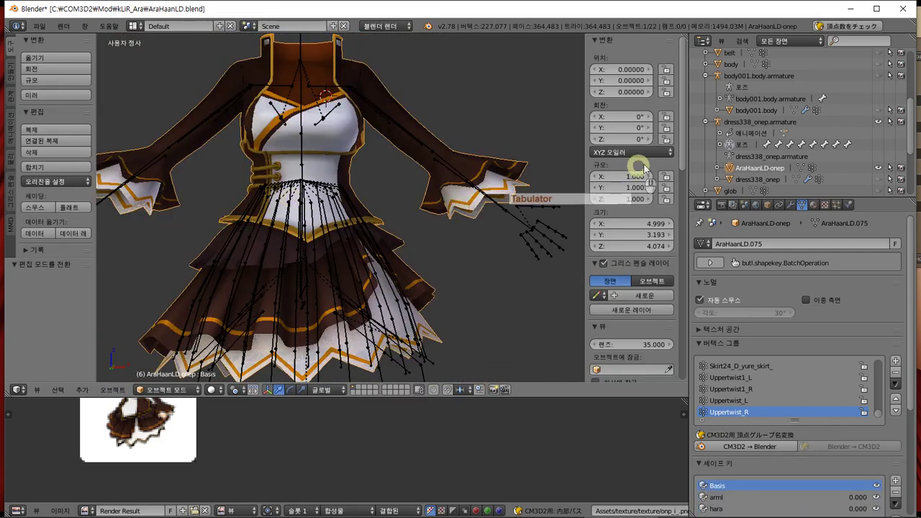
pyautogui.click(761, 179)
pyautogui.scroll(2, 326, 220)
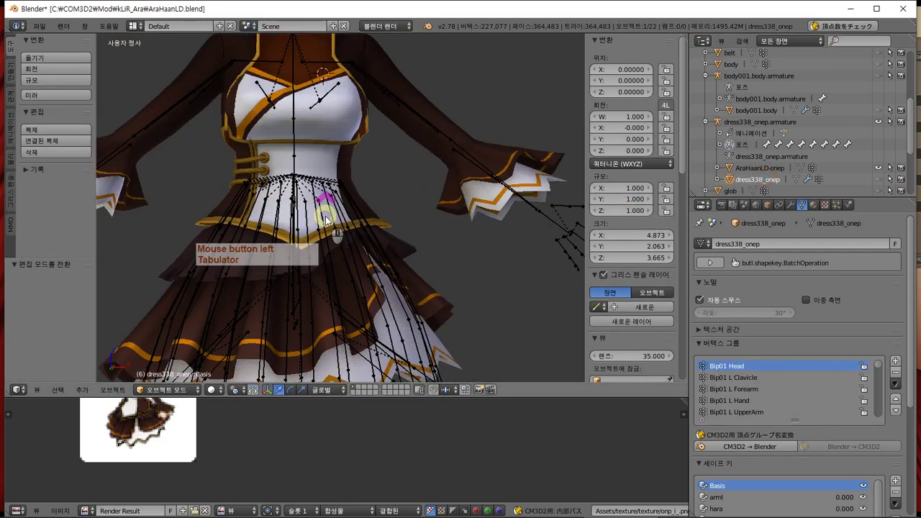
pyautogui.scroll(-3, 286, 274)
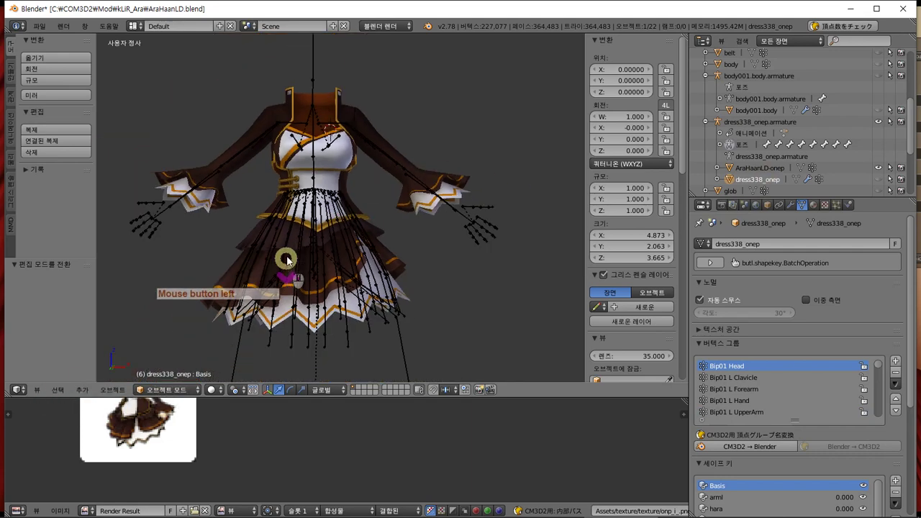
pyautogui.scroll(5, 288, 237)
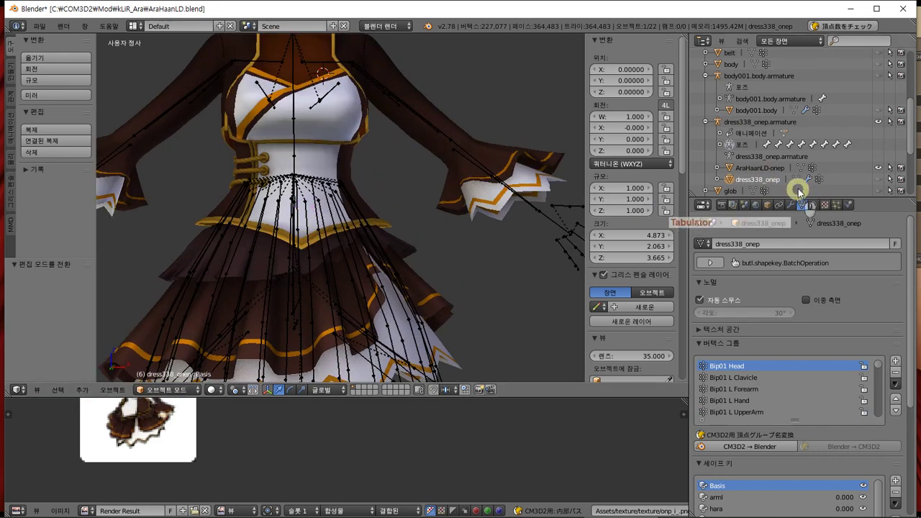
# Separate the AraHaanLD-onep mesh into individual objects by material.
pyautogui.rightClick(335, 161)
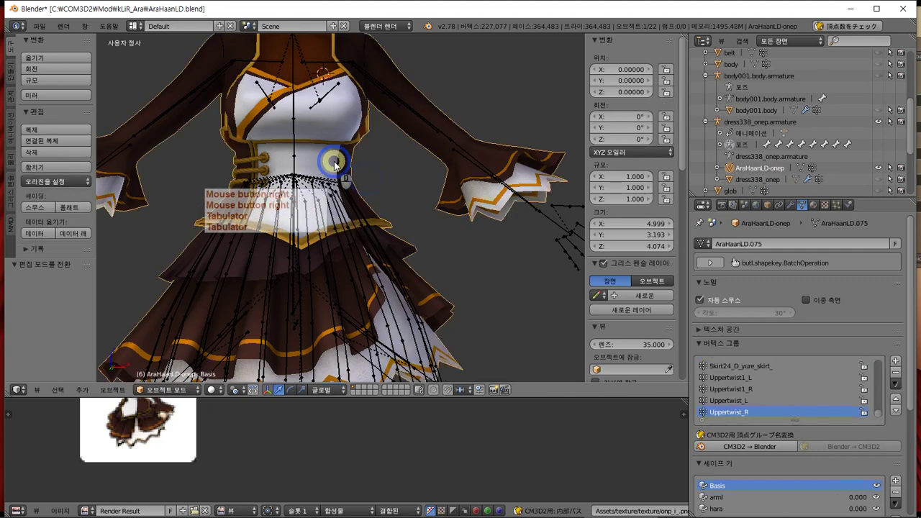
pyautogui.rightClick(333, 160)
pyautogui.press('Tab')
pyautogui.click(108, 390)
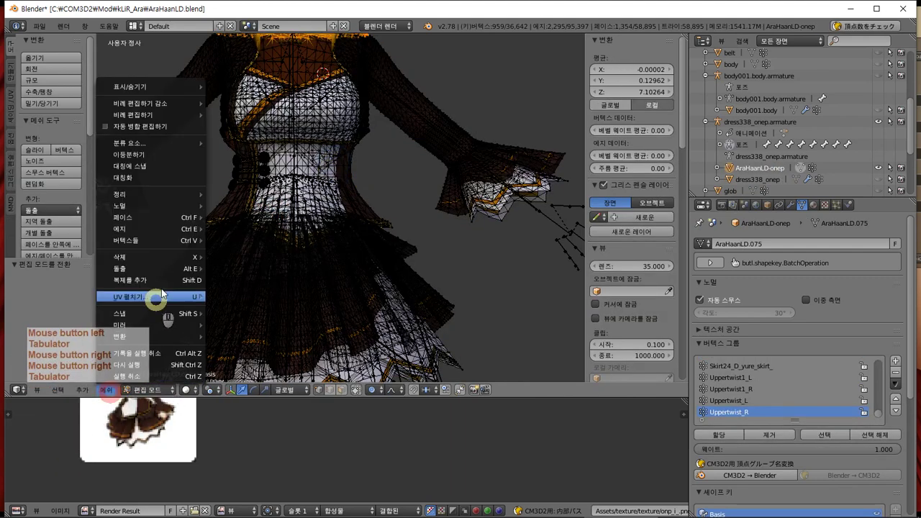
pyautogui.click(184, 241)
pyautogui.click(269, 297)
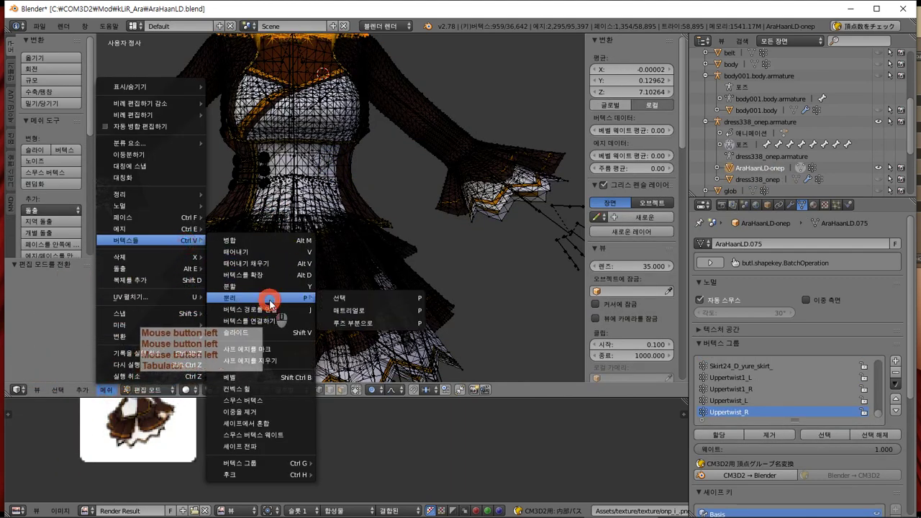
pyautogui.click(362, 311)
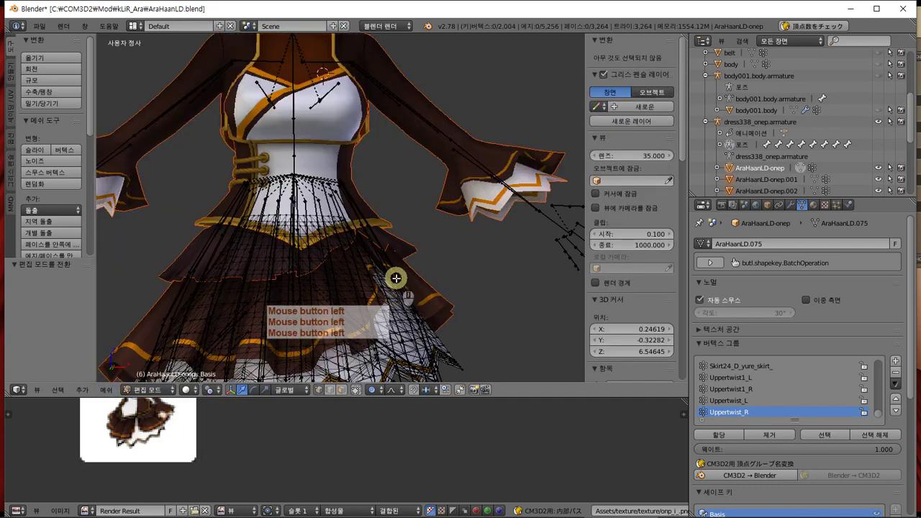
# Return to object mode, select the separated bodice AraHaanLD-onep.001, and try moving it away from the dress.
pyautogui.scroll(-3, 749, 140)
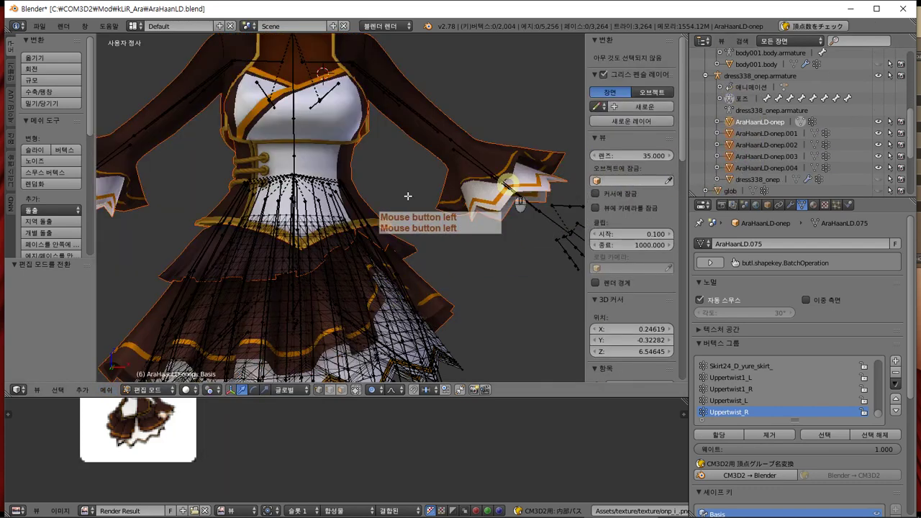
pyautogui.rightClick(243, 322)
pyautogui.rightClick(195, 257)
pyautogui.rightClick(191, 256)
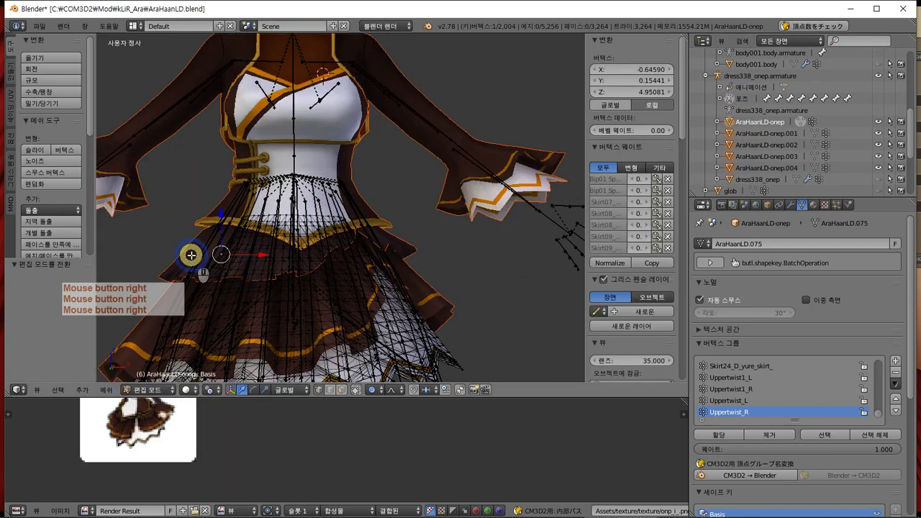
pyautogui.press('Tab')
pyautogui.rightClick(192, 257)
pyautogui.moveTo(192, 257); pyautogui.dragTo(243, 214, button='middle')
pyautogui.rightClick(239, 204)
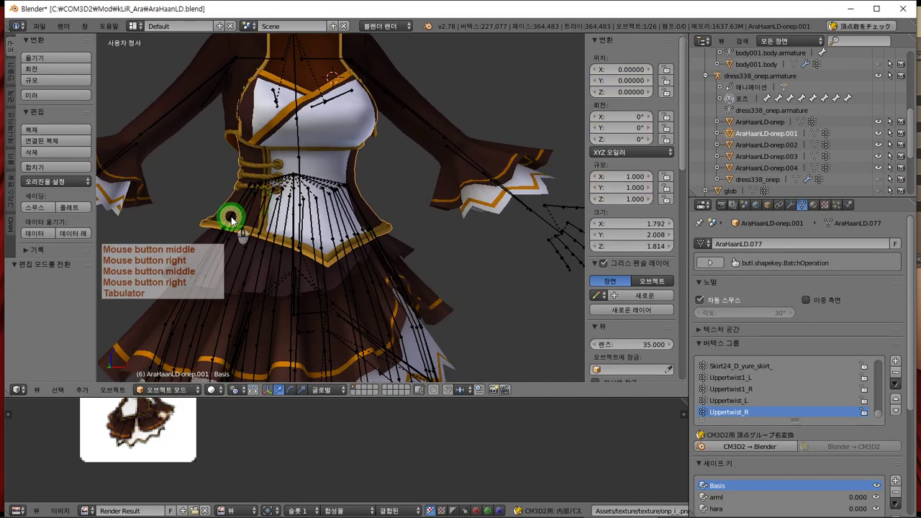
pyautogui.press('g')
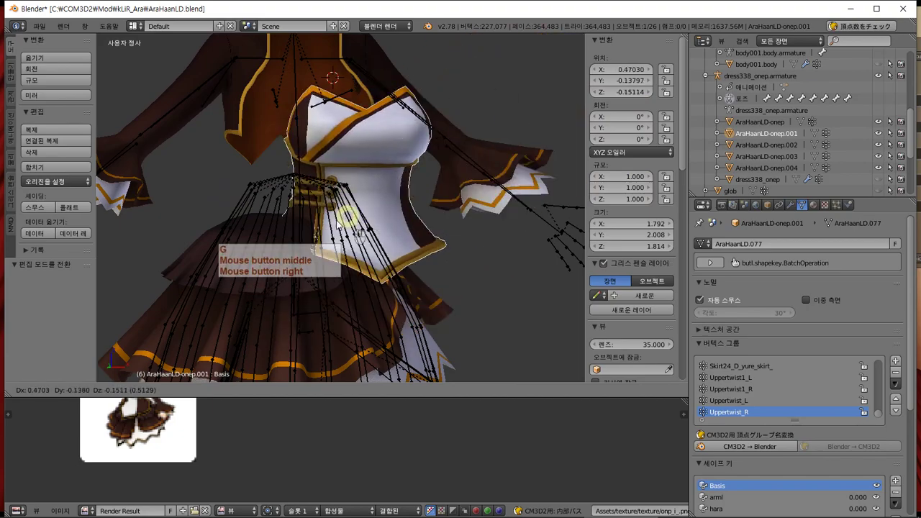
pyautogui.press('Escape')
# Select the bodice's lower hem from the right view and move it about -0.051 on Z and 0.042 on Y with proportional editing.
pyautogui.moveTo(403, 202); pyautogui.dragTo(491, 220, button='middle')
pyautogui.press('Tab')
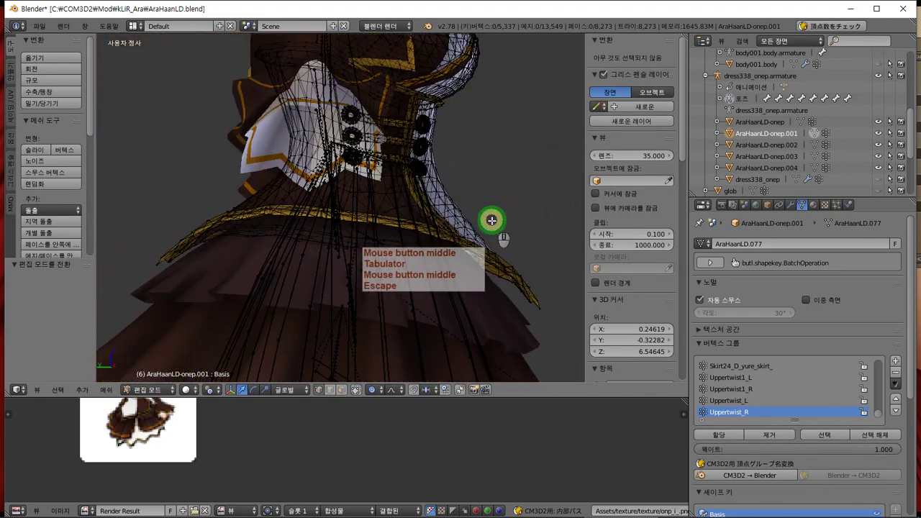
pyautogui.press('KP_3')
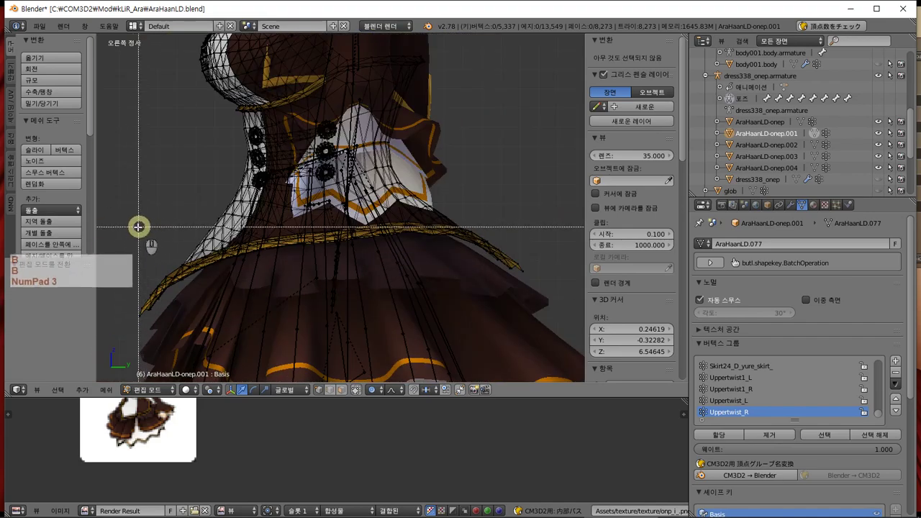
pyautogui.moveTo(130, 221); pyautogui.dragTo(597, 370)
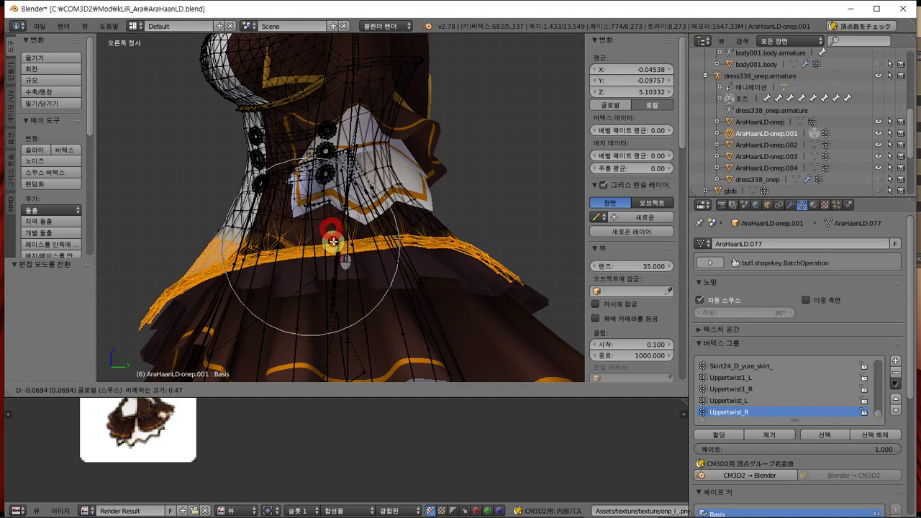
pyautogui.click(335, 239)
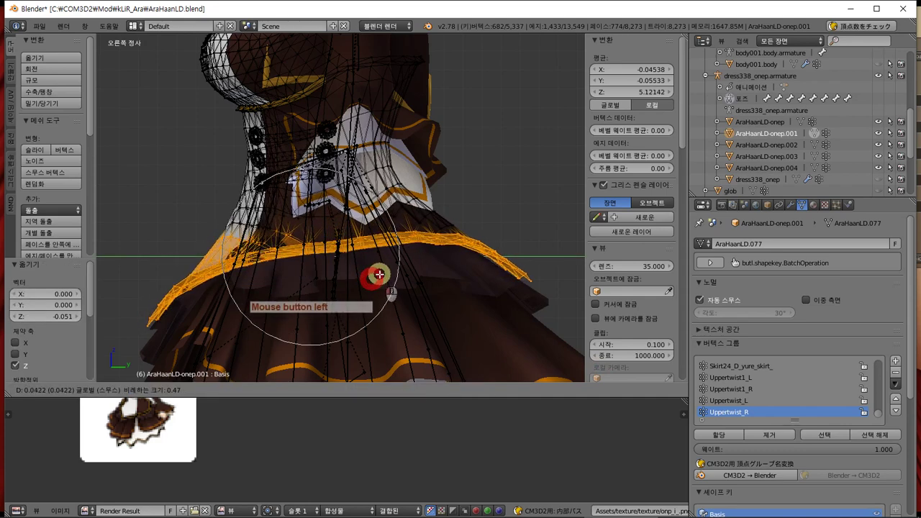
# Lower the bodice hem by a further 0.022 on Z, and raise it back by about 0.009.
pyautogui.press('Tab')
pyautogui.moveTo(376, 271); pyautogui.dragTo(576, 270, button='middle')
pyautogui.press('Tab')
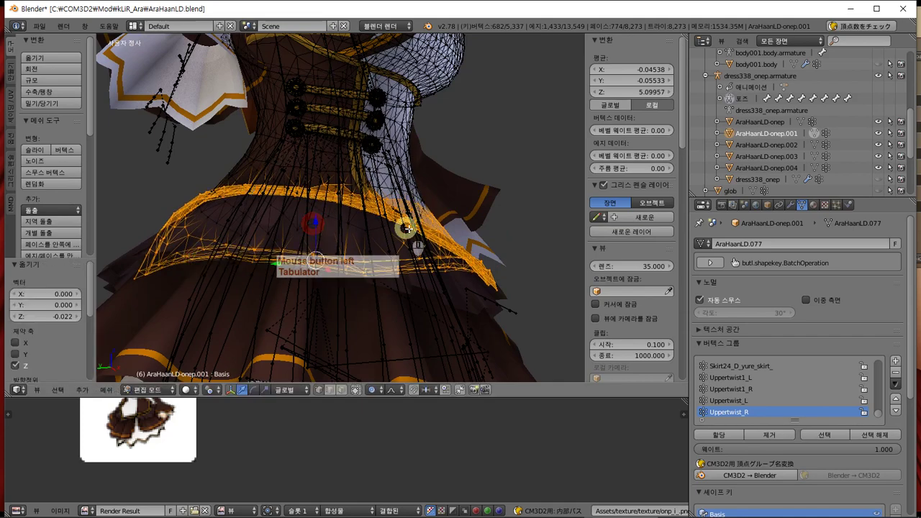
pyautogui.press('Tab')
pyautogui.moveTo(411, 232); pyautogui.dragTo(346, 268, button='middle')
pyautogui.press('Tab')
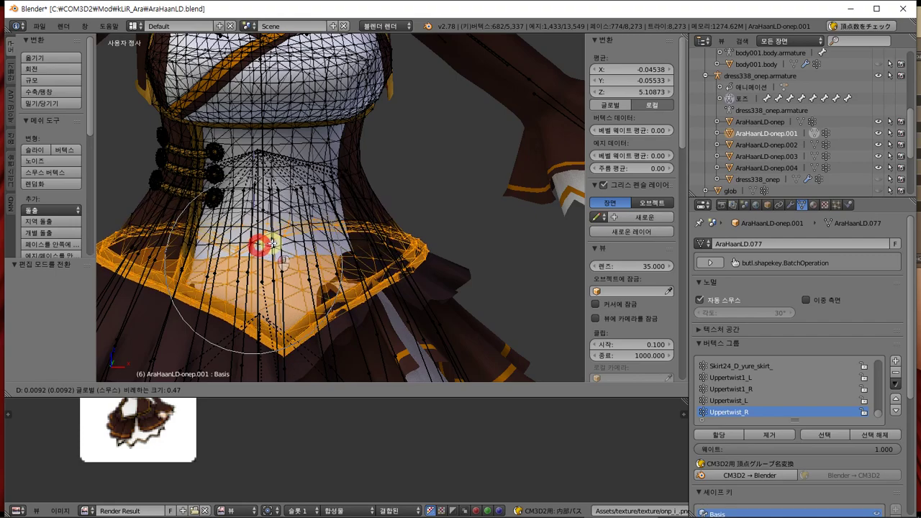
# Open the upper skirt layer AraHaanLD-onep.003 for editing and select the vertices at its outer tip from the front view.
pyautogui.press('Tab')
pyautogui.moveTo(416, 242); pyautogui.dragTo(455, 284, button='middle')
pyautogui.press('Tab')
pyautogui.press('Tab')
pyautogui.press('Tab')
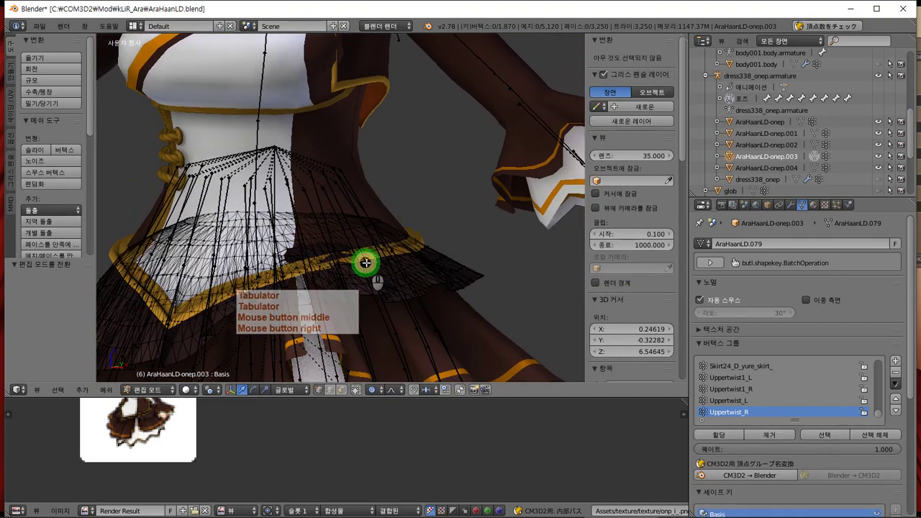
pyautogui.moveTo(365, 263); pyautogui.dragTo(388, 249, button='middle')
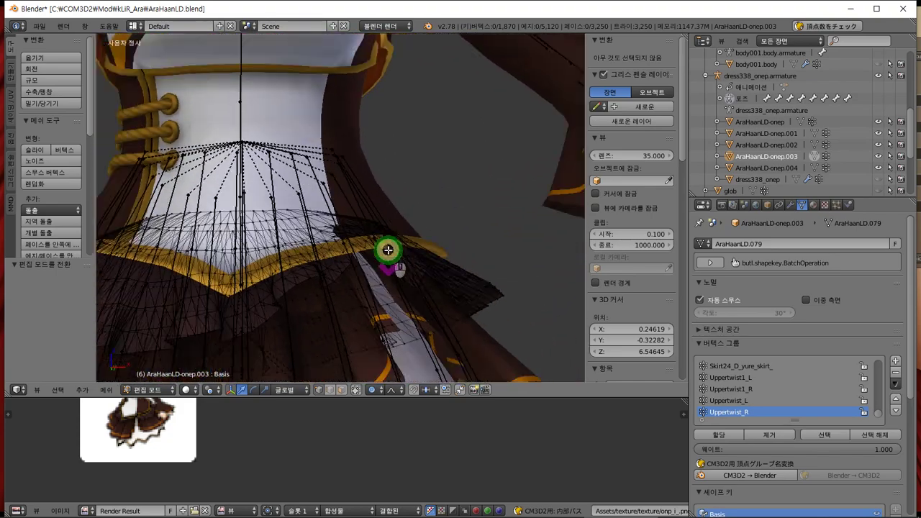
pyautogui.scroll(-3, 388, 250)
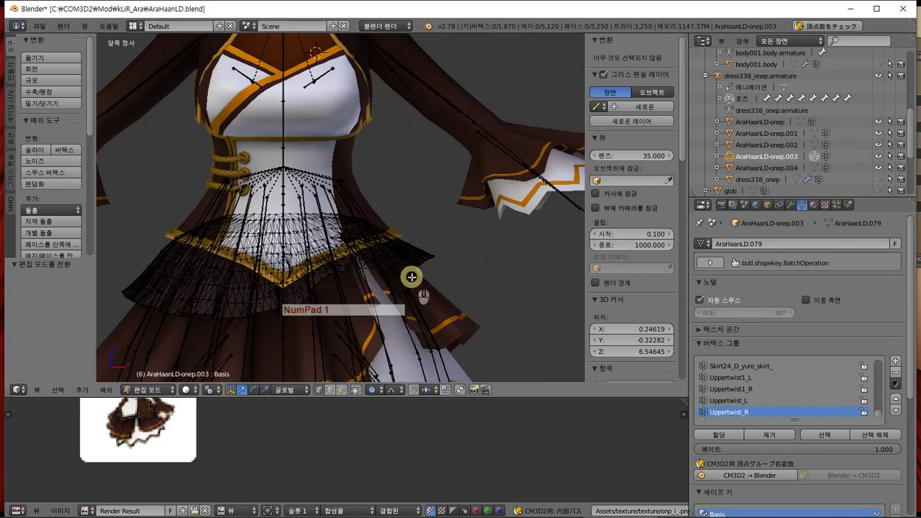
pyautogui.scroll(2, 374, 275)
pyautogui.keyDown('shift'); pyautogui.moveTo(372, 274); pyautogui.dragTo(435, 230, button='middle'); pyautogui.keyUp('shift')
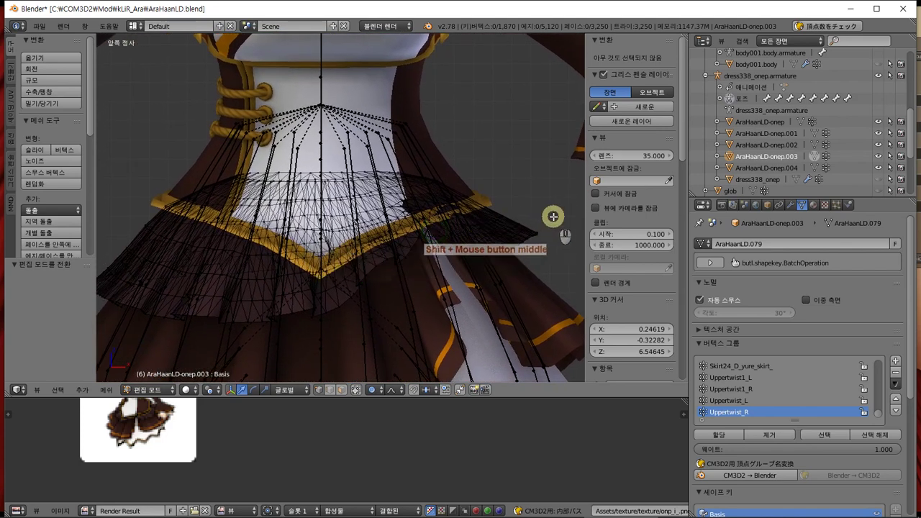
pyautogui.moveTo(541, 239); pyautogui.dragTo(531, 246)
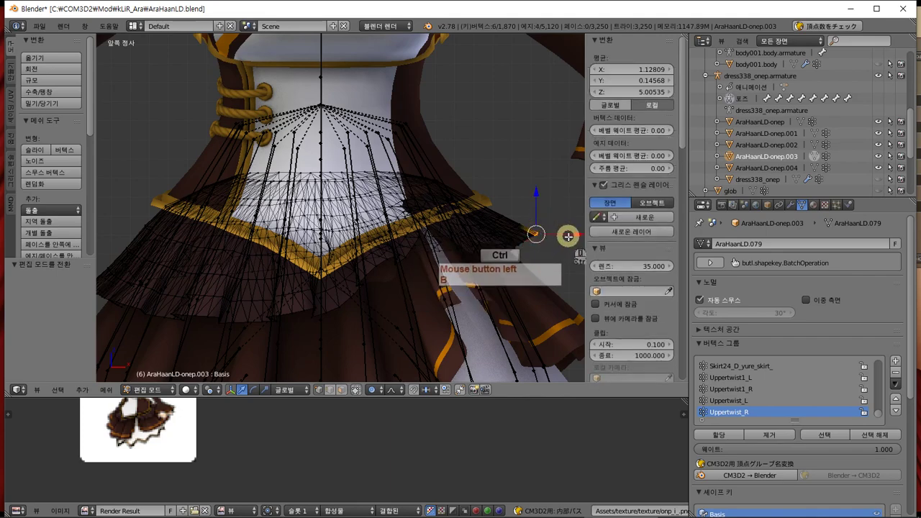
# Lower a vertex of the upper skirt layer beside the bodice's pointed hem by 0.028 on Z with proportional editing.
pyautogui.moveTo(527, 230); pyautogui.dragTo(477, 145, button='middle')
pyautogui.rightClick(489, 228)
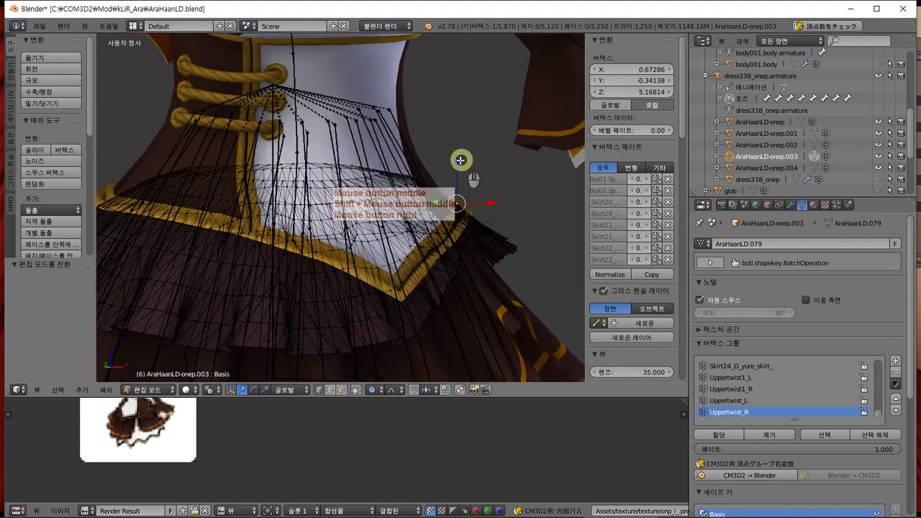
pyautogui.moveTo(460, 160); pyautogui.dragTo(457, 165)
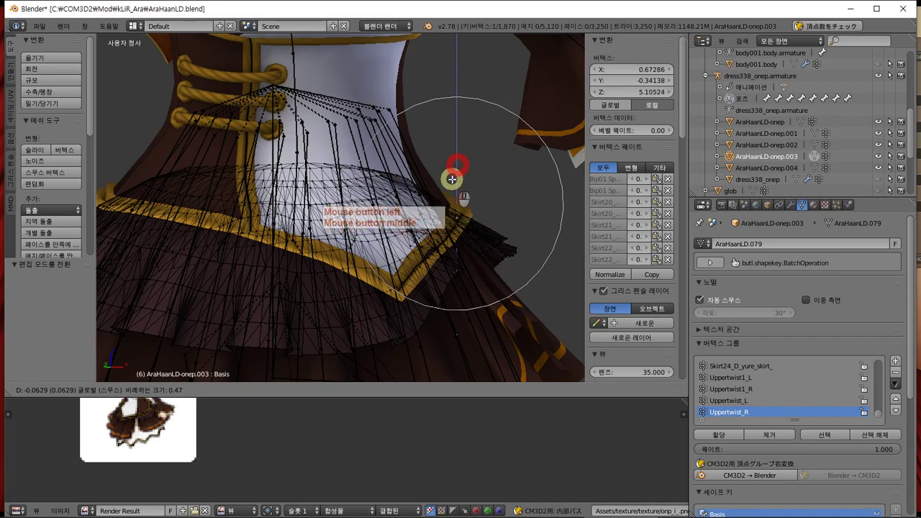
pyautogui.moveTo(457, 169); pyautogui.dragTo(456, 170)
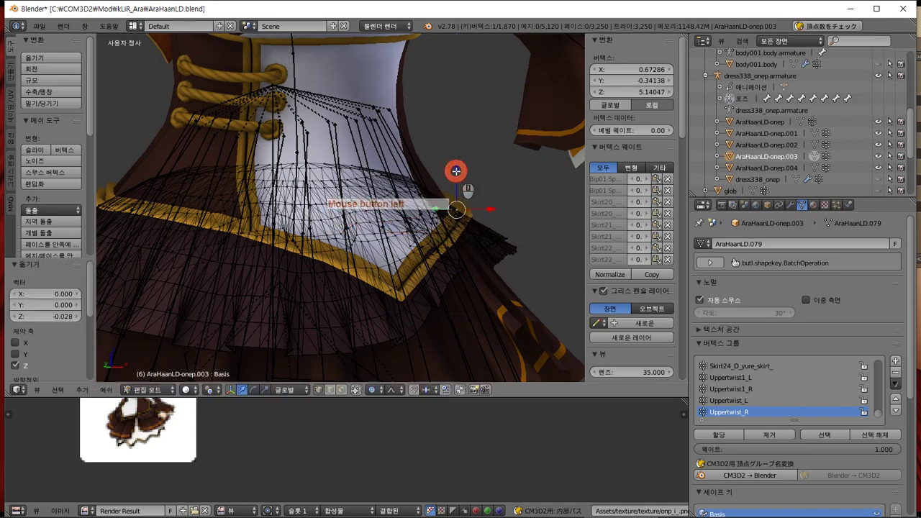
# Lower the upper skirt layer's vertex near the gold trim slightly on Z, and check the fit in object mode.
pyautogui.press('Tab')
pyautogui.moveTo(487, 179); pyautogui.dragTo(427, 176, button='middle')
pyautogui.scroll(3, 457, 204)
pyautogui.press('Tab')
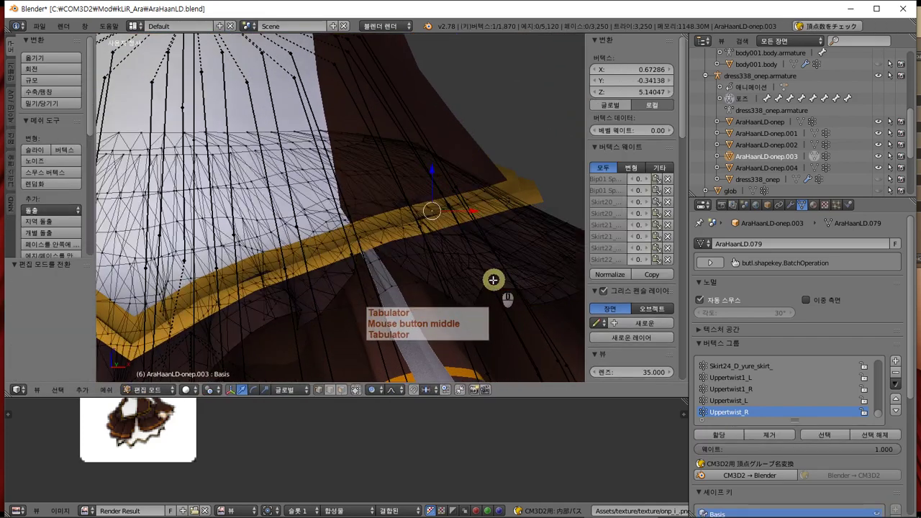
pyautogui.moveTo(447, 243); pyautogui.dragTo(442, 260, button='middle')
pyautogui.press('Tab')
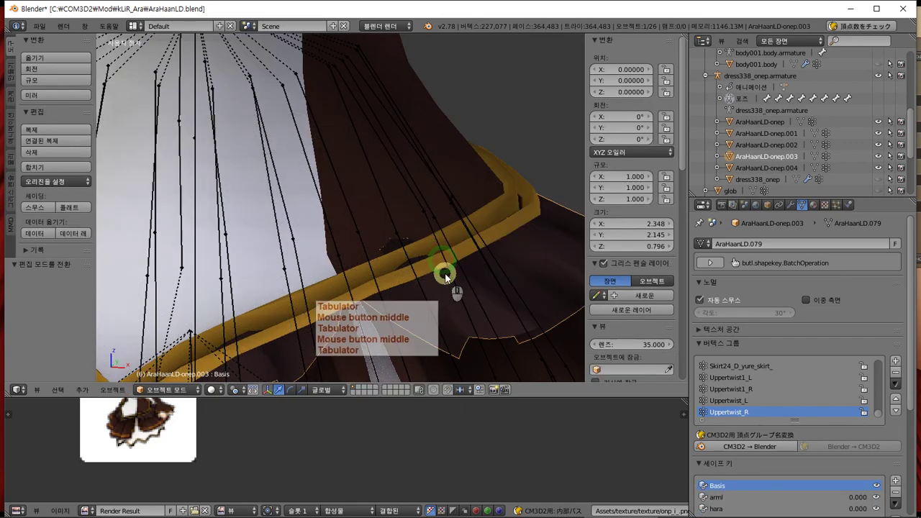
pyautogui.press('Tab')
pyautogui.rightClick(404, 253)
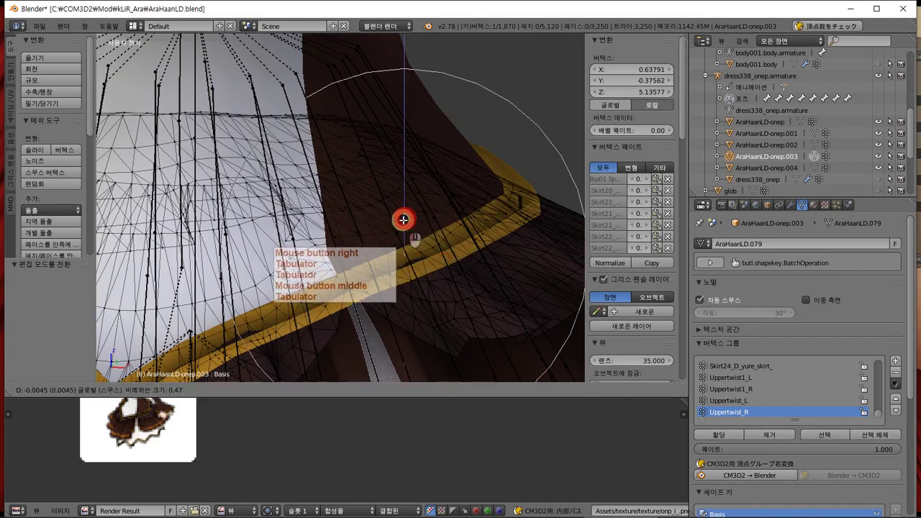
pyautogui.press('Tab')
pyautogui.scroll(-4, 461, 238)
pyautogui.moveTo(460, 237)
pyautogui.mouseDown(button='middle')
pyautogui.moveTo(281, 230)
pyautogui.moveTo(294, 197)
pyautogui.moveTo(475, 204)
pyautogui.moveTo(469, 181)
pyautogui.moveTo(472, 218)
pyautogui.moveTo(403, 214)
pyautogui.moveTo(566, 223)
pyautogui.moveTo(130, 233)
pyautogui.moveTo(254, 248)
pyautogui.moveTo(498, 237)
pyautogui.moveTo(448, 230)
pyautogui.mouseUp(button='middle')
pyautogui.press('Tab')
pyautogui.press('Tab')
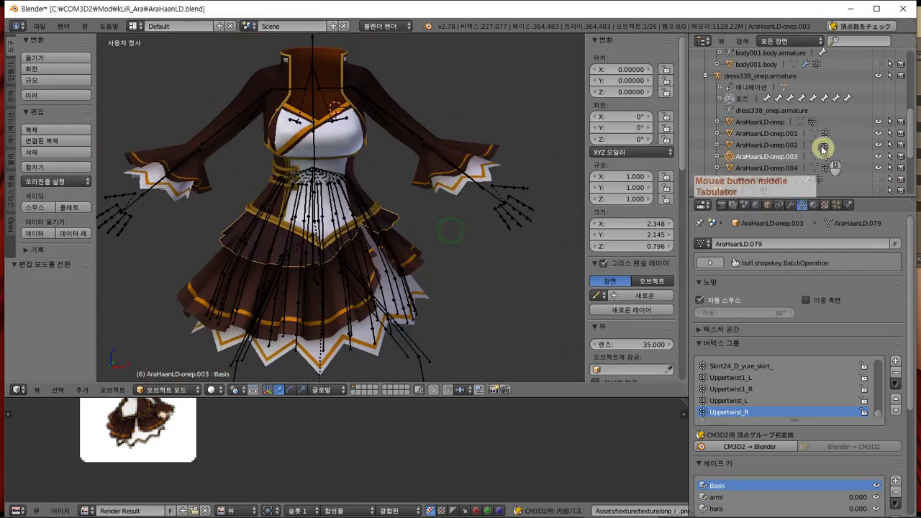
# Join the separated meshes AraHaanLD-onep through AraHaanLD-onep.004 back into one object.
pyautogui.click(769, 122)
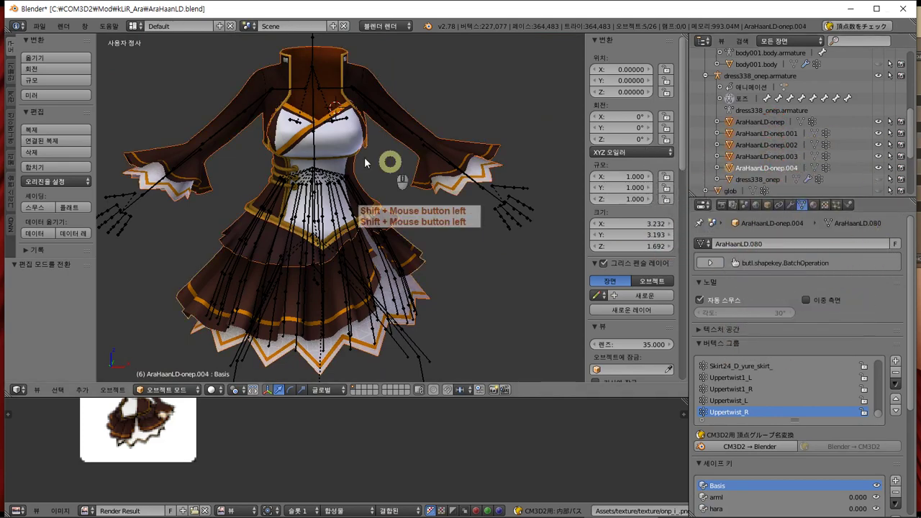
pyautogui.click(51, 175)
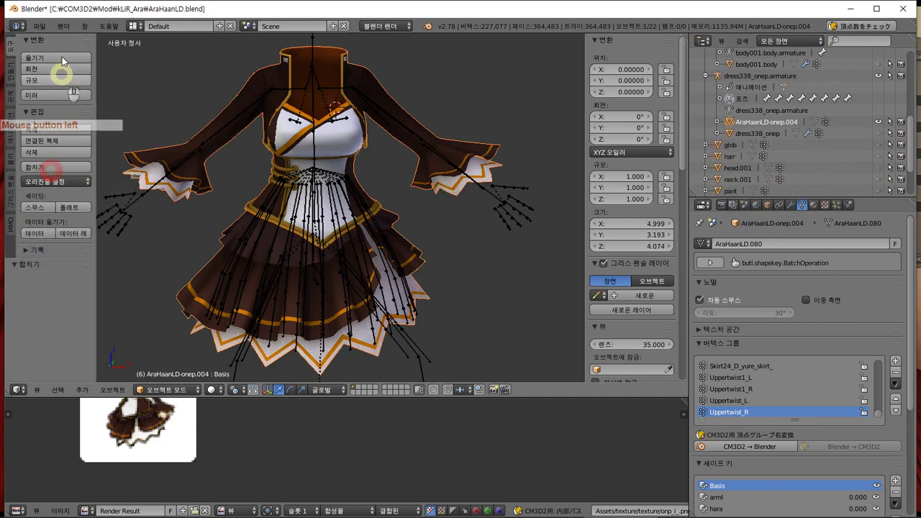
# Export the joined dress as a CM3D2 model, overwriting AraHaanLD-onep.model in the kLiR_Ara folder.
pyautogui.click(41, 26)
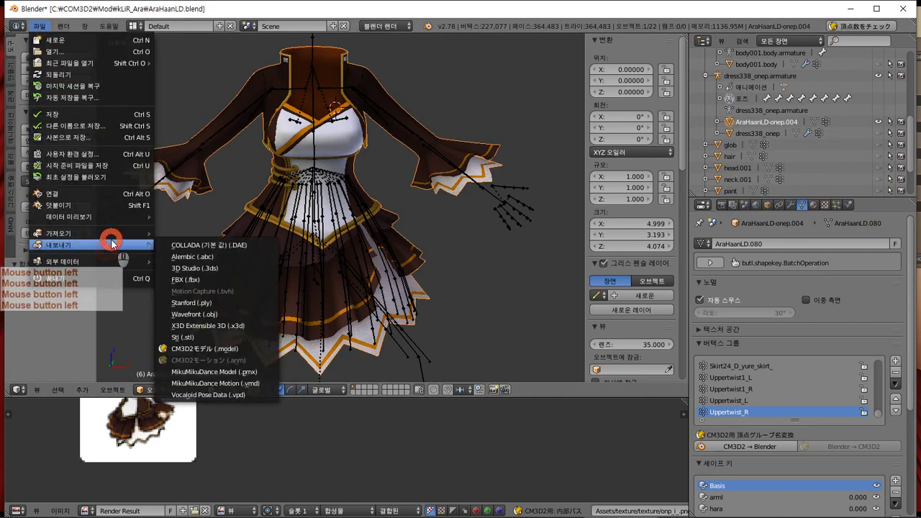
pyautogui.click(249, 343)
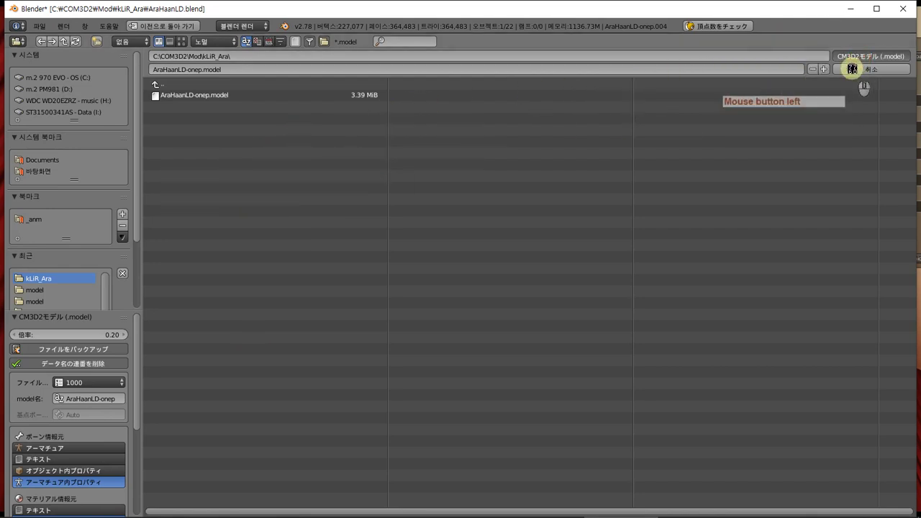
pyautogui.click(851, 68)
# Switch to Custom Order Maid 3D 2 and reload the exported dress by equipping a different one-piece and re-equipping the modded one.
pyautogui.hotkey('alt', 'Tab')
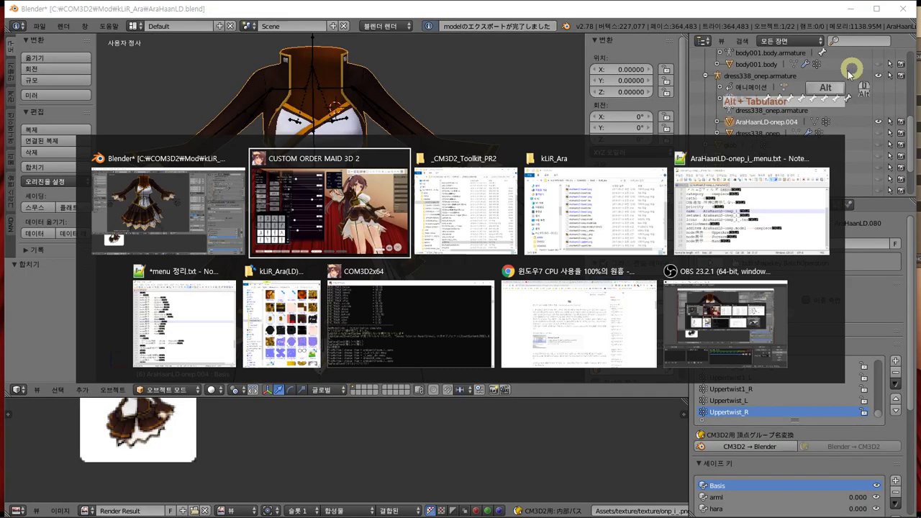
pyautogui.hotkey('shift', 'i')
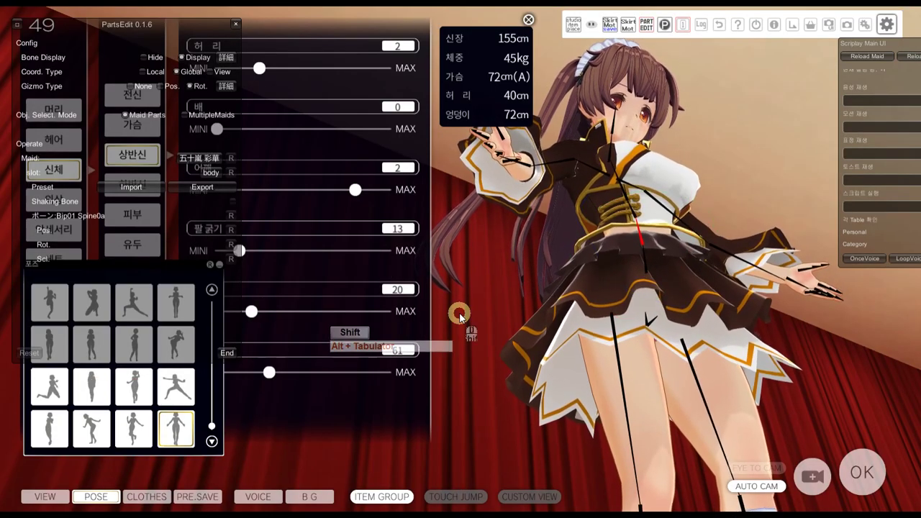
pyautogui.click(456, 336)
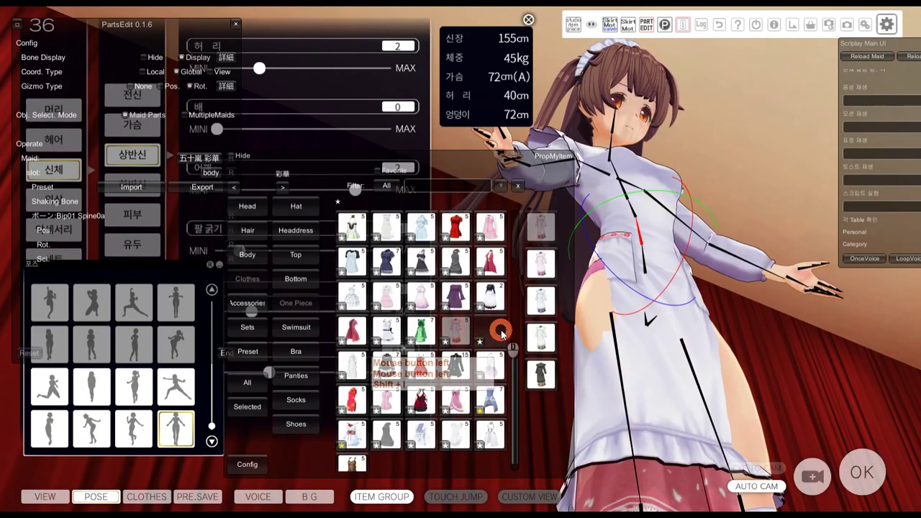
pyautogui.click(500, 330)
pyautogui.hotkey('shift', 'i')
# View the maid's torso from the front and select the spine bones Bip01 Spine1 and Bip01 Spine0a to identify them.
pyautogui.moveTo(648, 325); pyautogui.dragTo(614, 345, button='right')
pyautogui.keyDown('shift'); pyautogui.click(575, 250); pyautogui.keyUp('shift')
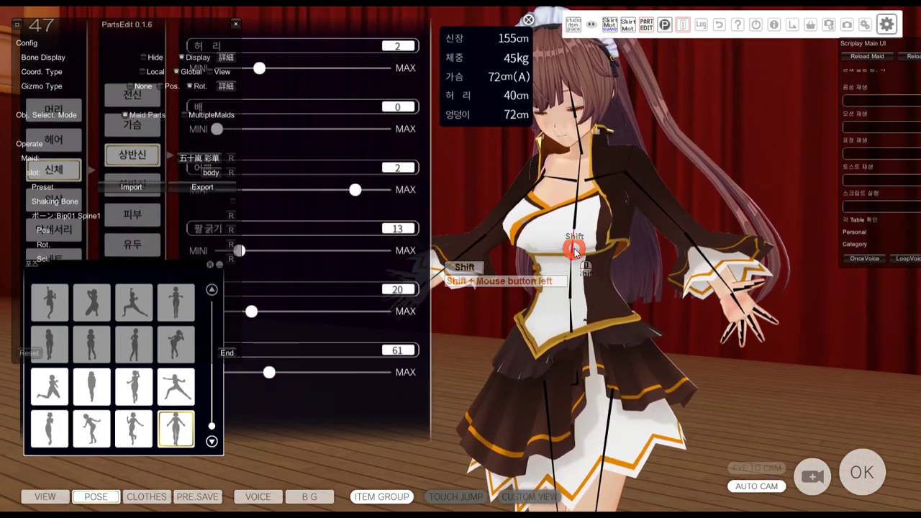
pyautogui.keyDown('shift'); pyautogui.moveTo(580, 268); pyautogui.dragTo(576, 285); pyautogui.keyUp('shift')
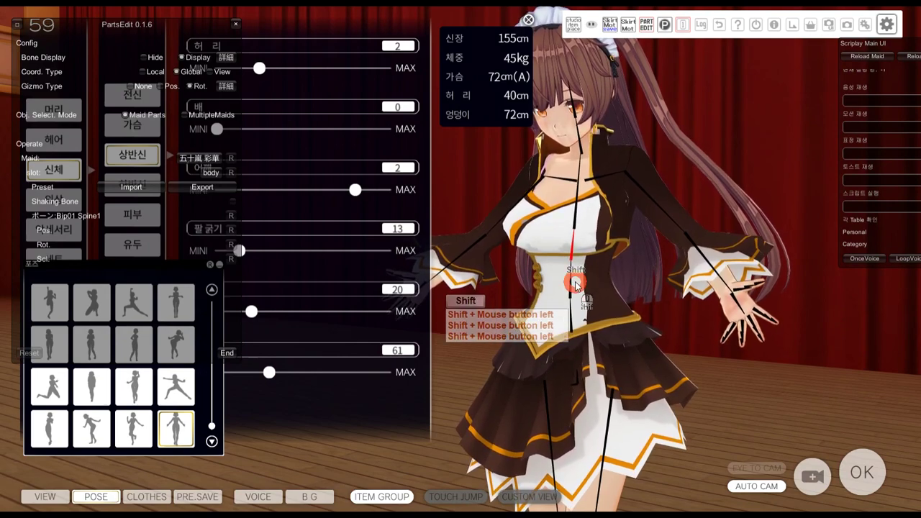
# Switch to AraHaanLD-onep_i_menu.txt in Notepad++ and keep the missing file open in the editor.
pyautogui.hotkey('alt', 'Tab')
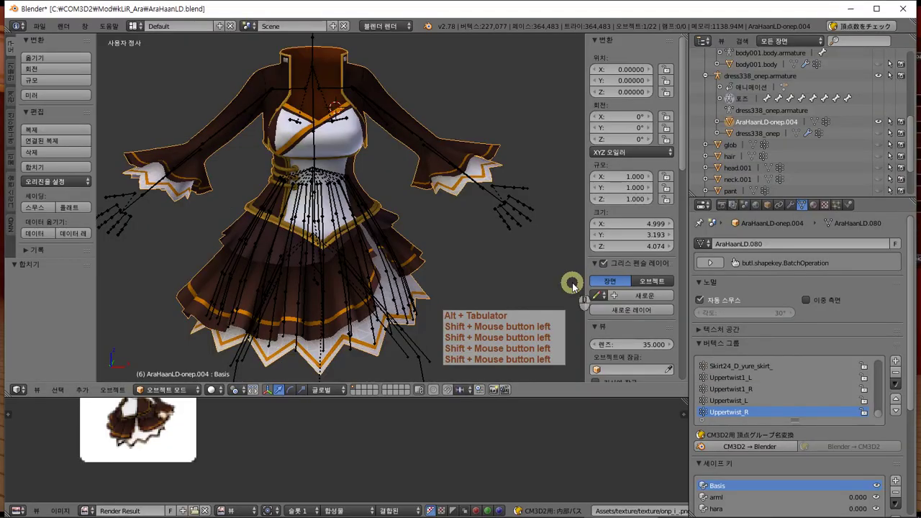
pyautogui.hotkey('alt', 'Tab')
pyautogui.hotkey('alt', 'Tab')
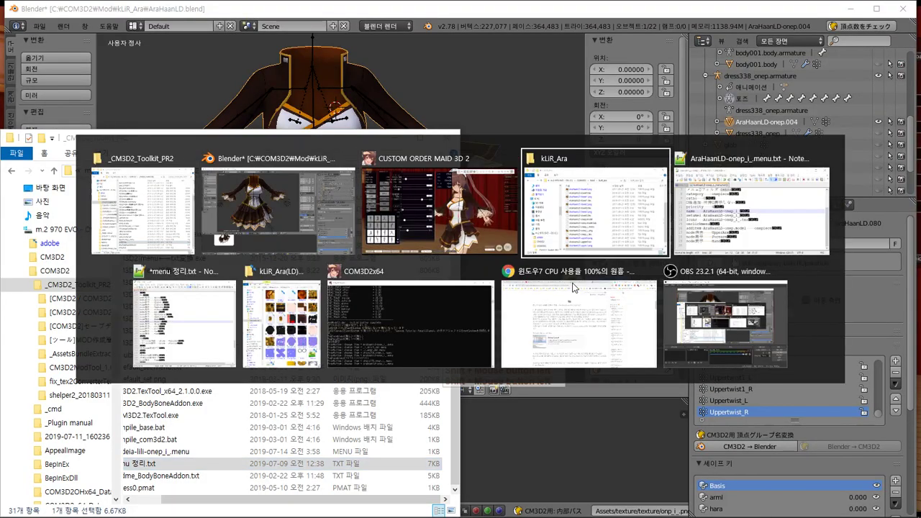
pyautogui.hotkey('alt', 'Tab')
pyautogui.hotkey('alt', 'Tab')
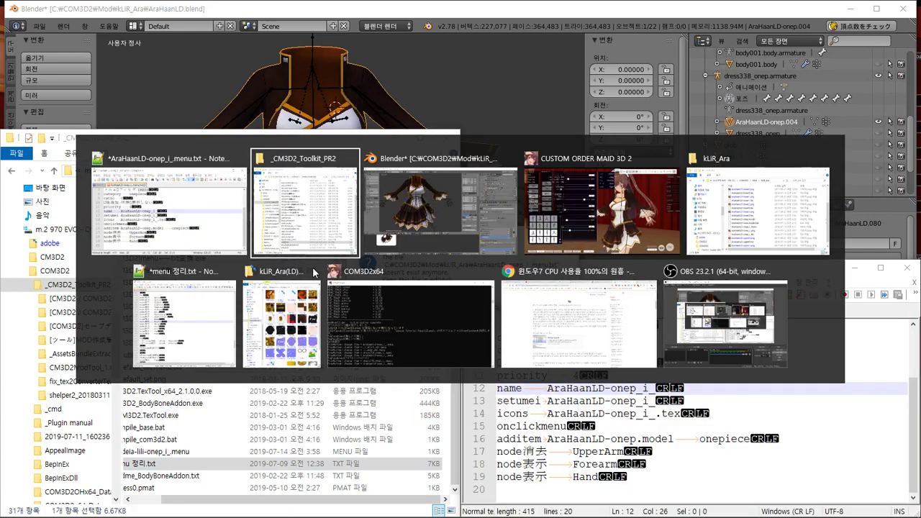
pyautogui.keyDown('alt'); pyautogui.click(170, 248); pyautogui.keyUp('alt')
pyautogui.click(494, 305)
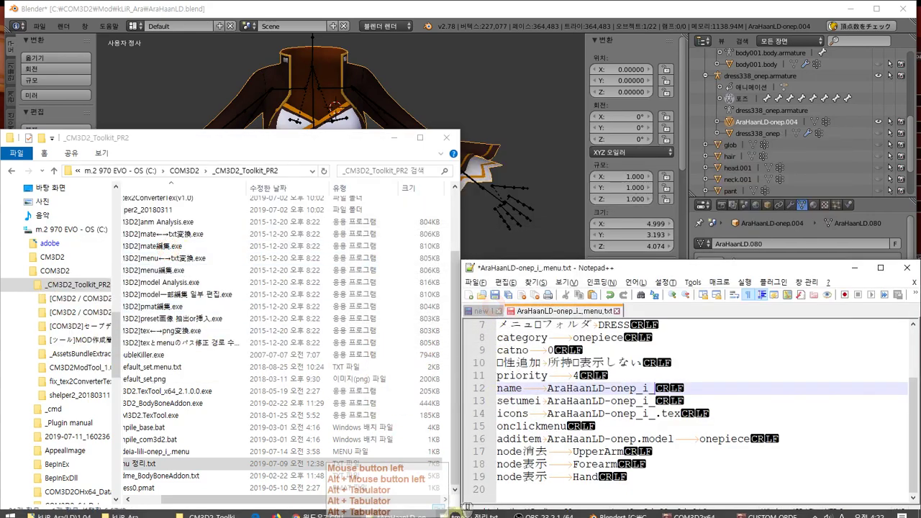
# Look through the menu 정리.txt notes for the maskitem, node消去 and node表示 entries that hide or show body parts.
pyautogui.click(487, 510)
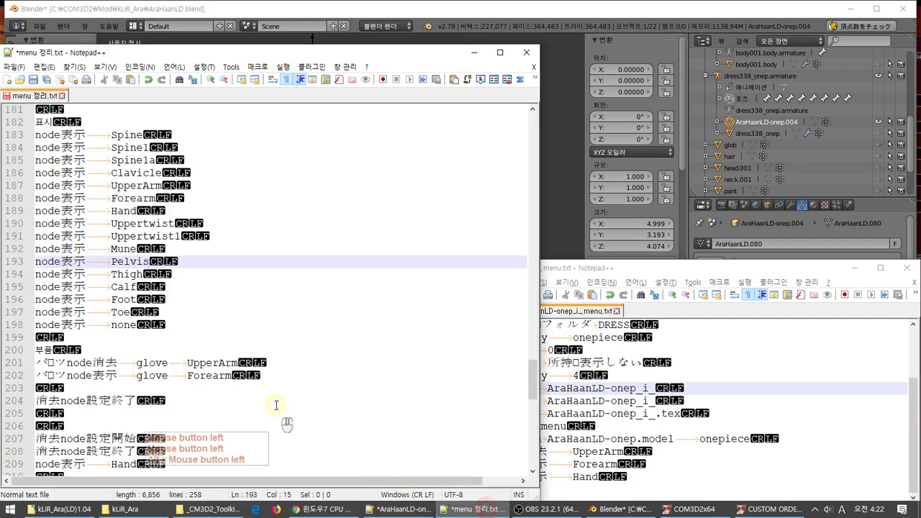
pyautogui.scroll(-15, 273, 403)
pyautogui.scroll(20, 274, 394)
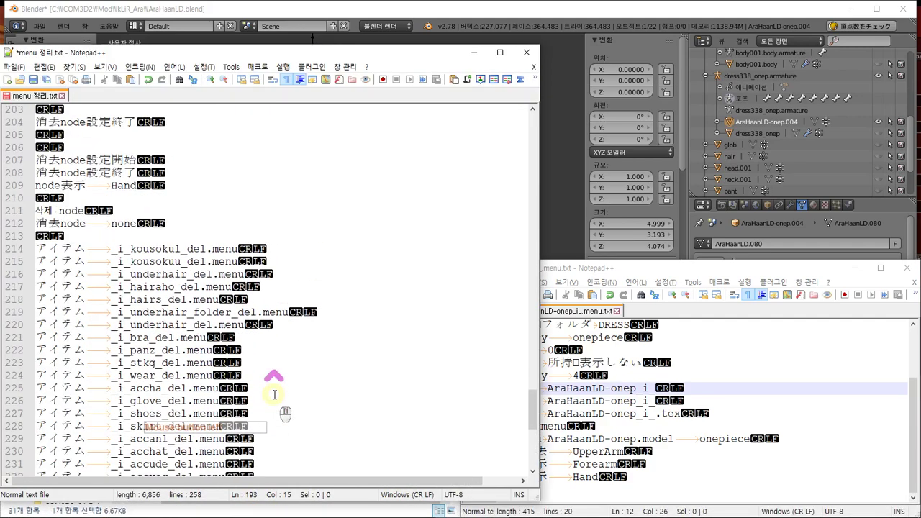
pyautogui.scroll(17, 274, 395)
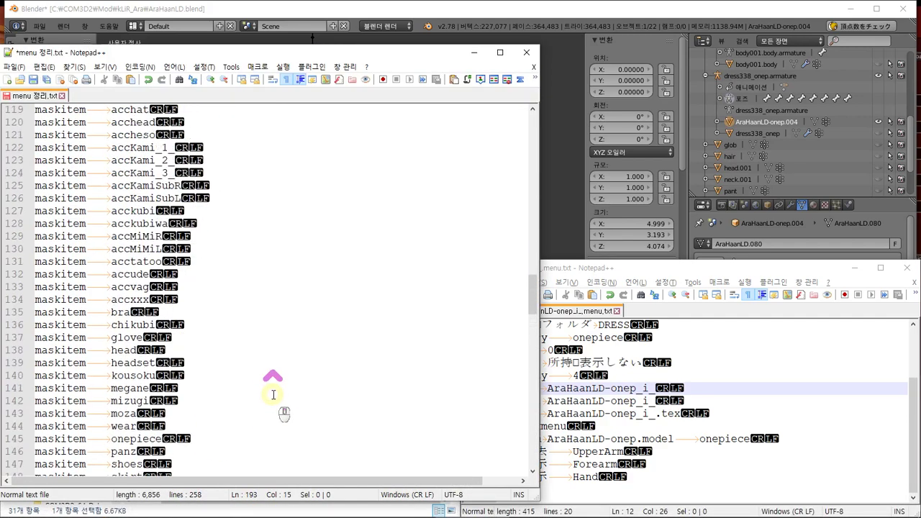
pyautogui.scroll(20, 274, 394)
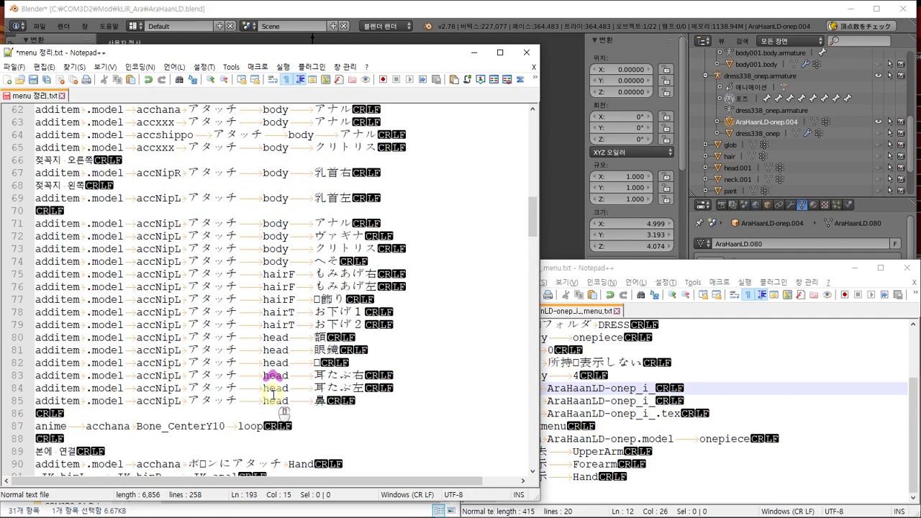
pyautogui.scroll(5, 274, 392)
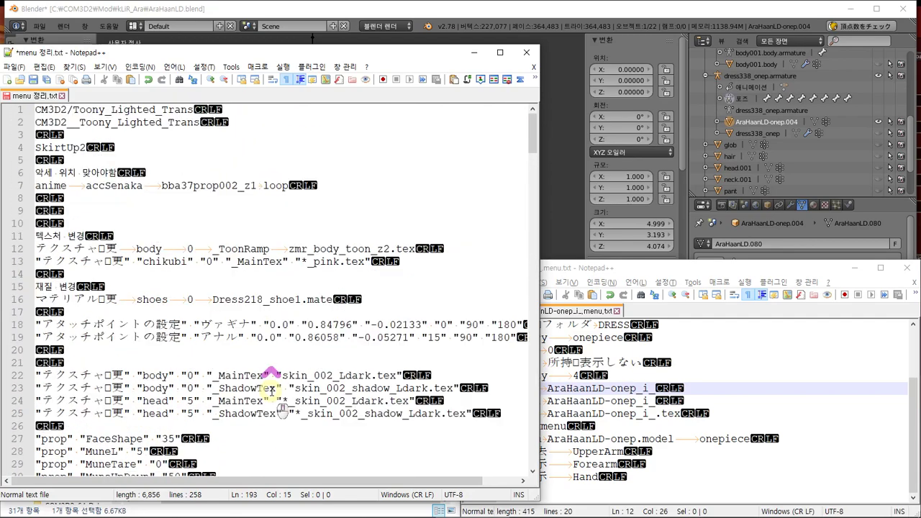
pyautogui.scroll(-20, 274, 392)
pyautogui.scroll(-15, 271, 391)
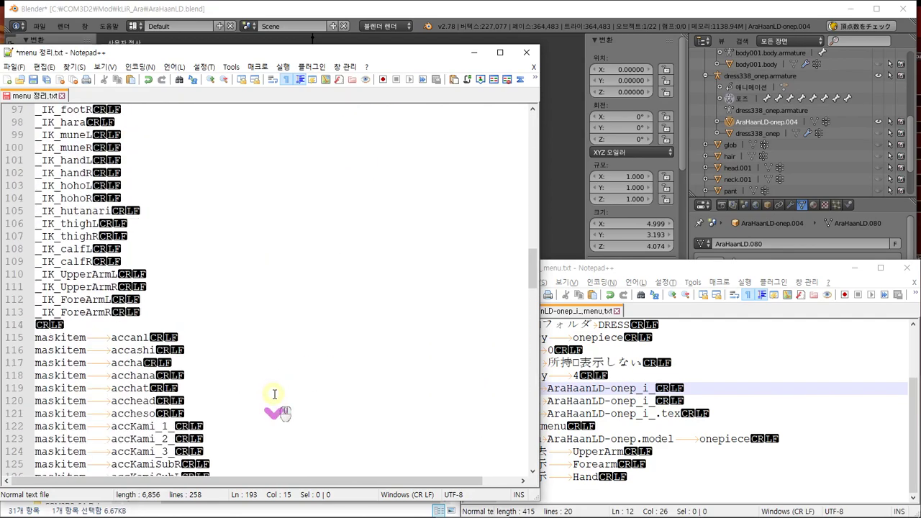
pyautogui.scroll(-5, 274, 394)
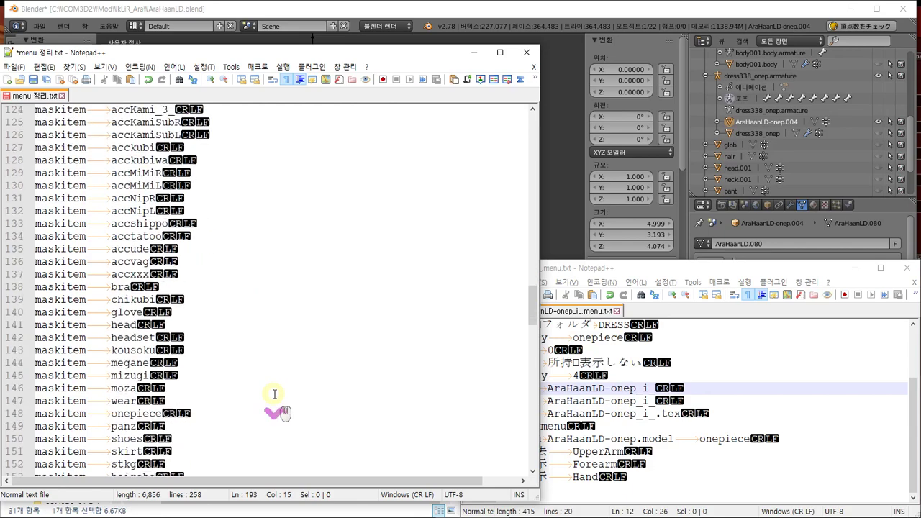
pyautogui.scroll(7, 275, 395)
pyautogui.scroll(3, 275, 394)
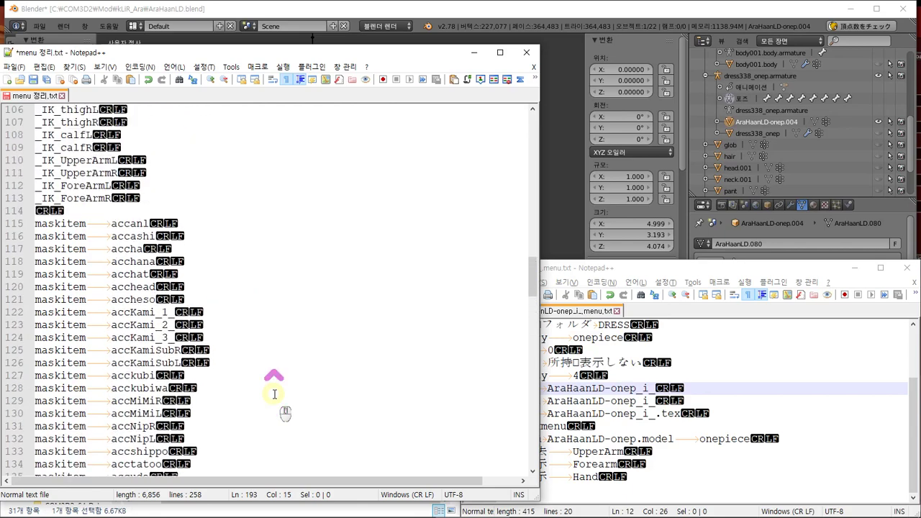
pyautogui.scroll(-6, 275, 395)
pyautogui.scroll(-4, 275, 394)
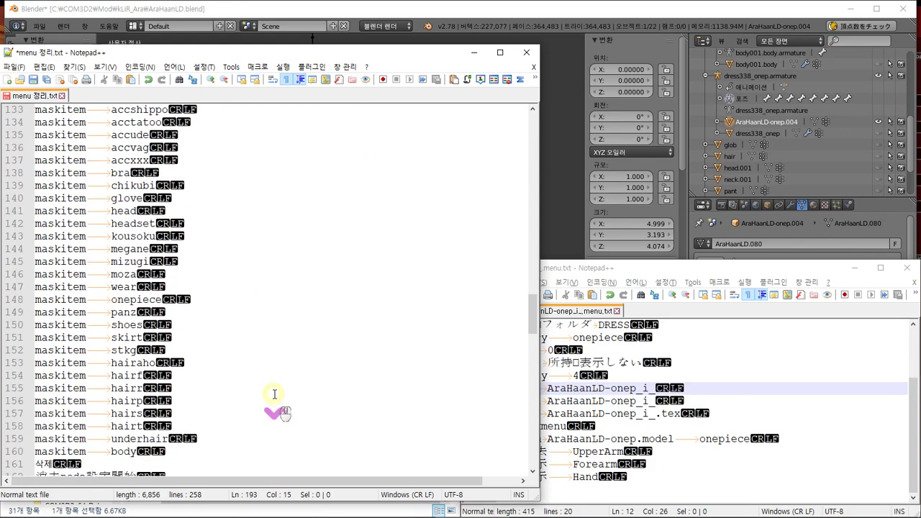
pyautogui.scroll(4, 274, 394)
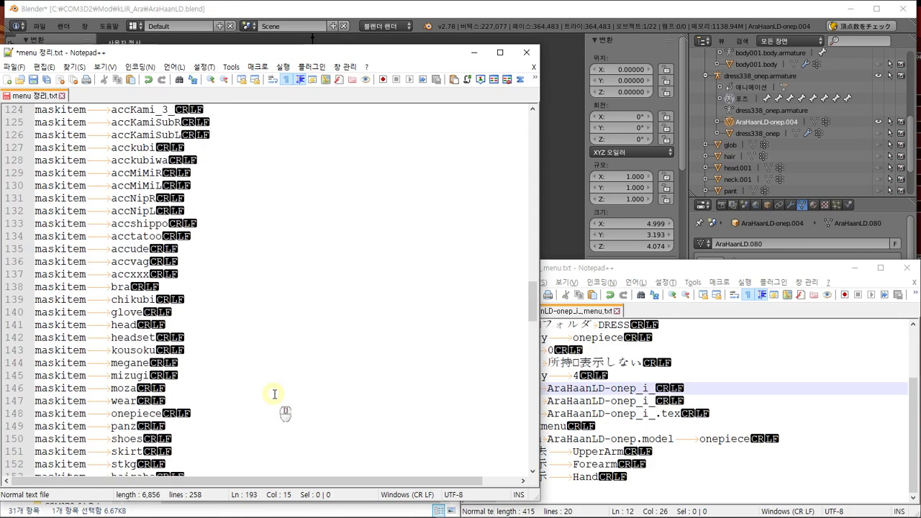
pyautogui.scroll(8, 274, 395)
pyautogui.scroll(-20, 274, 394)
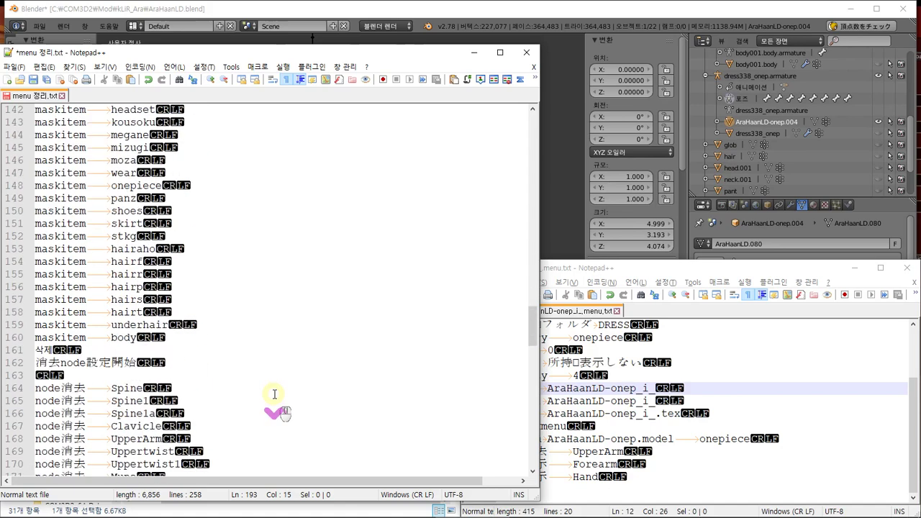
pyautogui.scroll(-16, 275, 395)
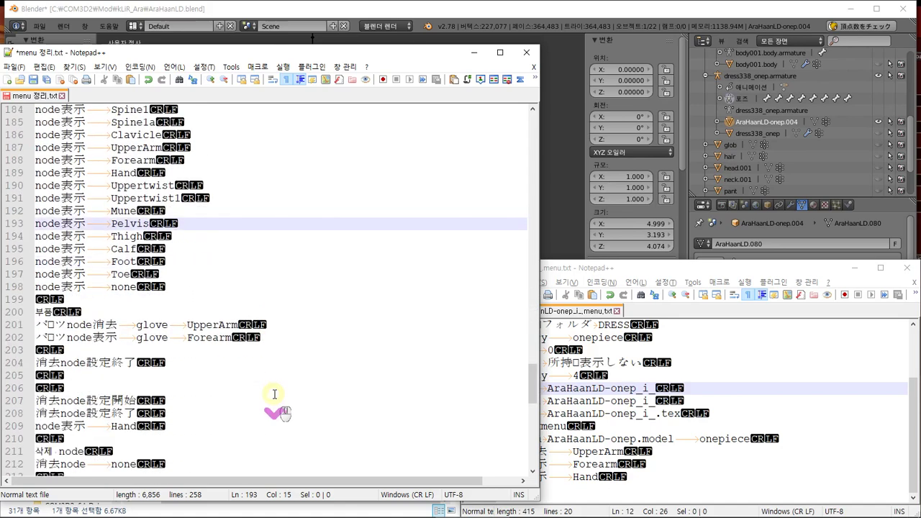
pyautogui.scroll(-5, 275, 395)
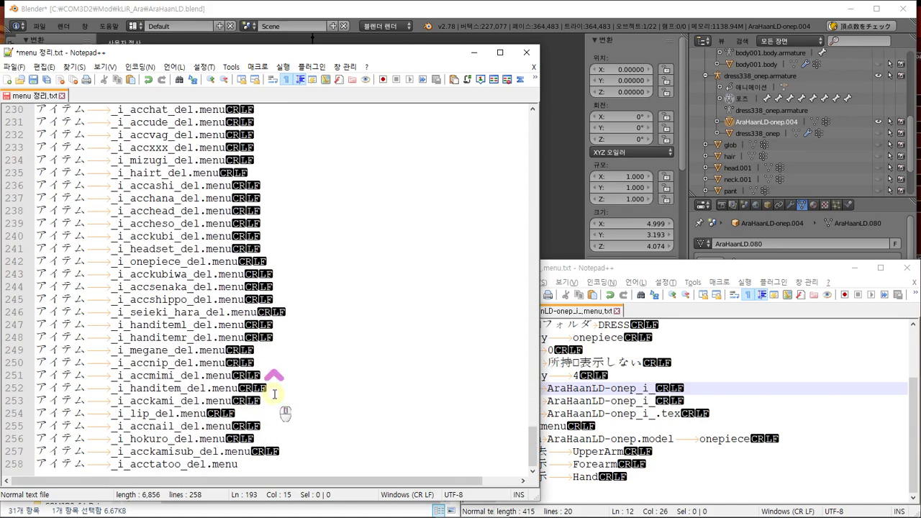
pyautogui.scroll(14, 274, 394)
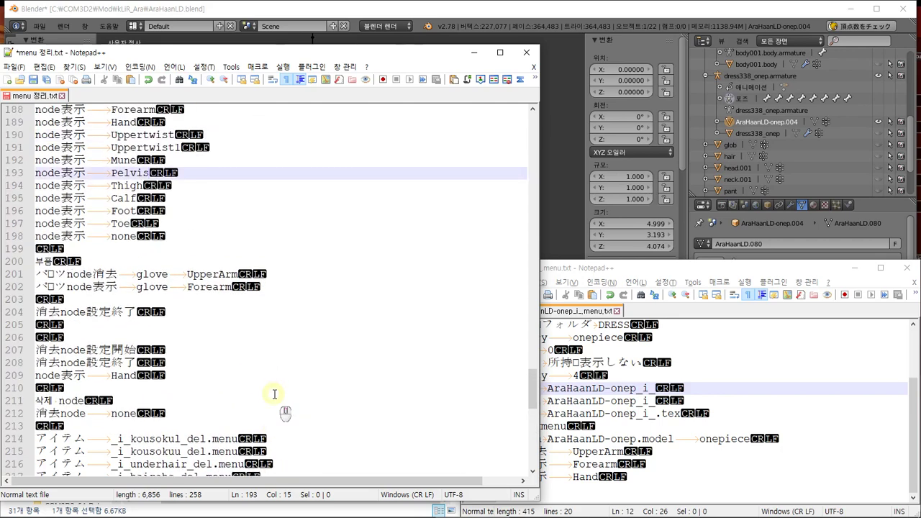
pyautogui.scroll(1, 275, 394)
pyautogui.scroll(3, 274, 394)
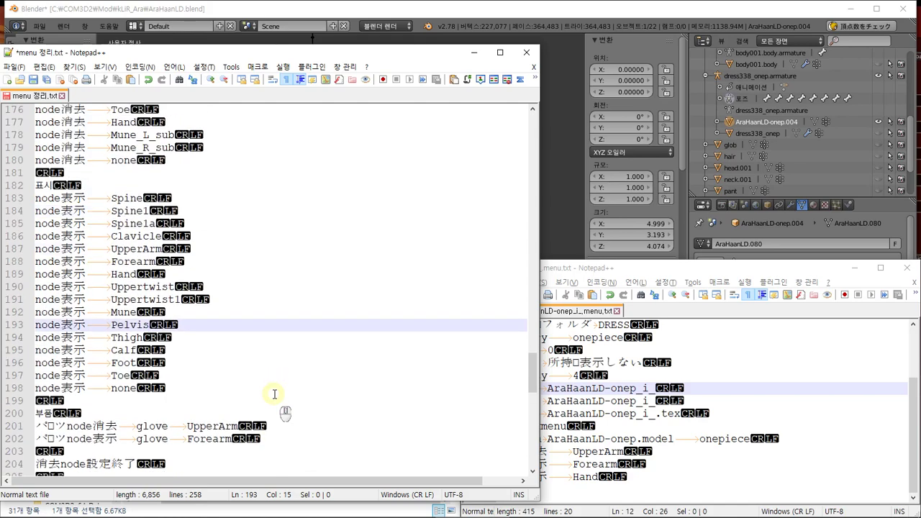
pyautogui.scroll(5, 274, 394)
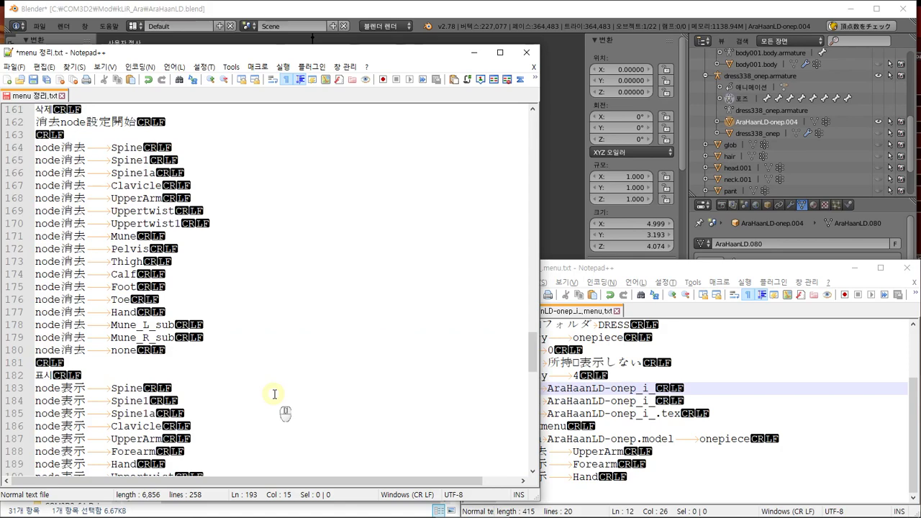
pyautogui.scroll(1, 274, 394)
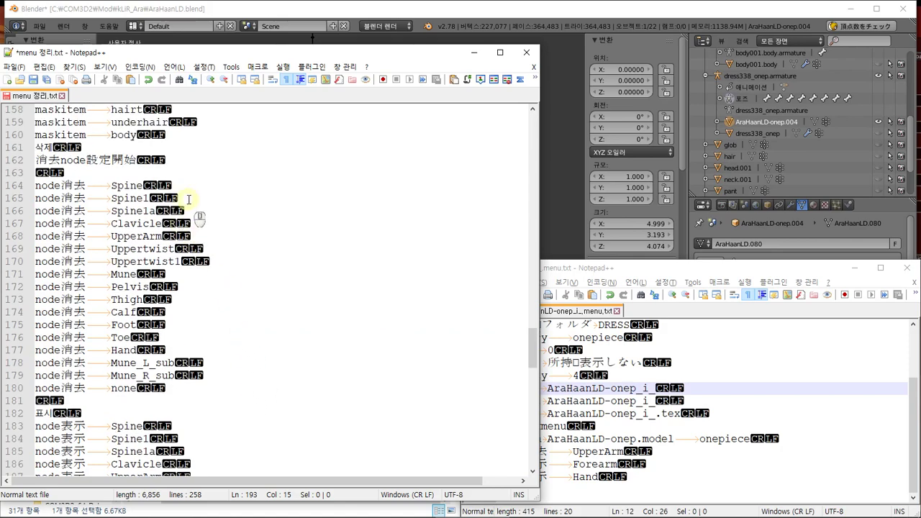
# Return to the game and select the lowest spine bone, Bip01 Spine, to identify the node at the maid's waist.
pyautogui.hotkey('alt', 'Tab')
pyautogui.hotkey('alt', 'Tab')
pyautogui.hotkey('alt', 'Tab')
pyautogui.hotkey('alt', 'Tab')
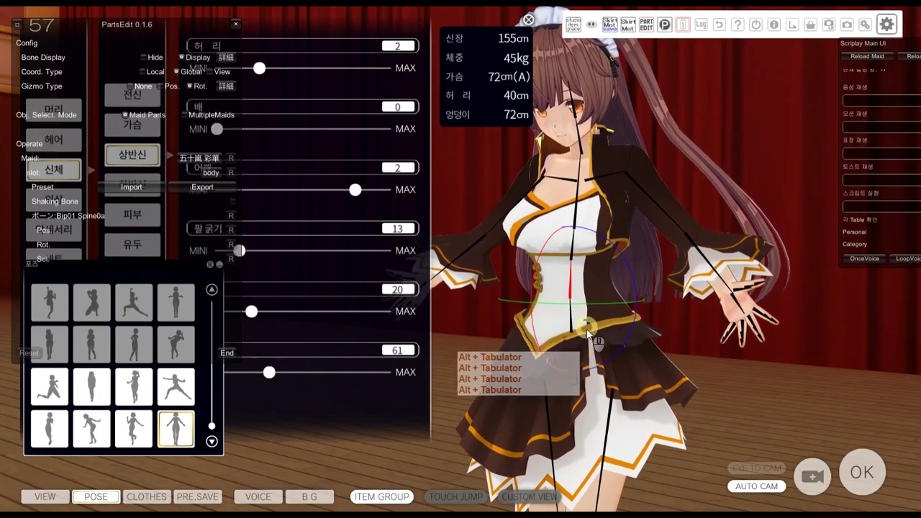
pyautogui.moveTo(588, 331)
pyautogui.mouseDown(button='middle')
pyautogui.moveTo(592, 336)
pyautogui.moveTo(588, 315)
pyautogui.mouseUp(button='middle')
pyautogui.moveTo(588, 315)
pyautogui.mouseDown(button='right')
pyautogui.moveTo(583, 267)
pyautogui.moveTo(588, 324)
pyautogui.moveTo(582, 317)
pyautogui.mouseUp(button='right')
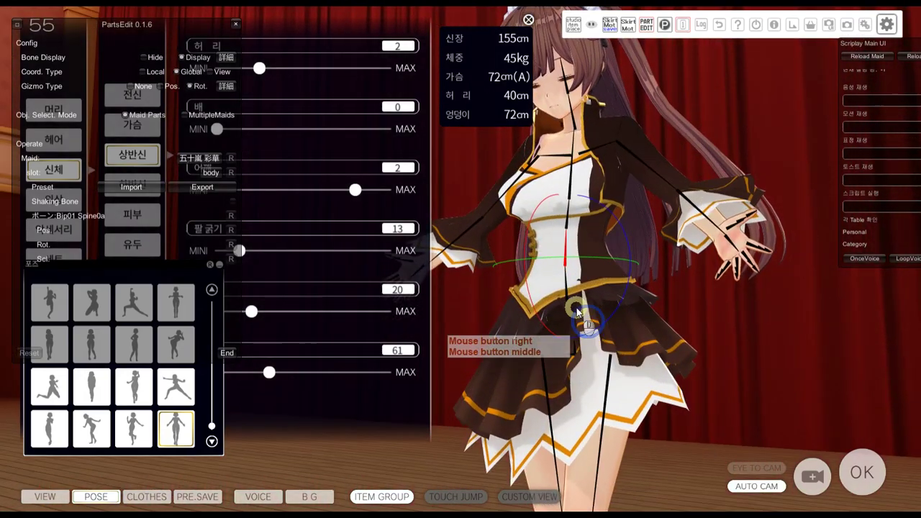
pyautogui.keyDown('shift'); pyautogui.click(568, 297); pyautogui.keyUp('shift')
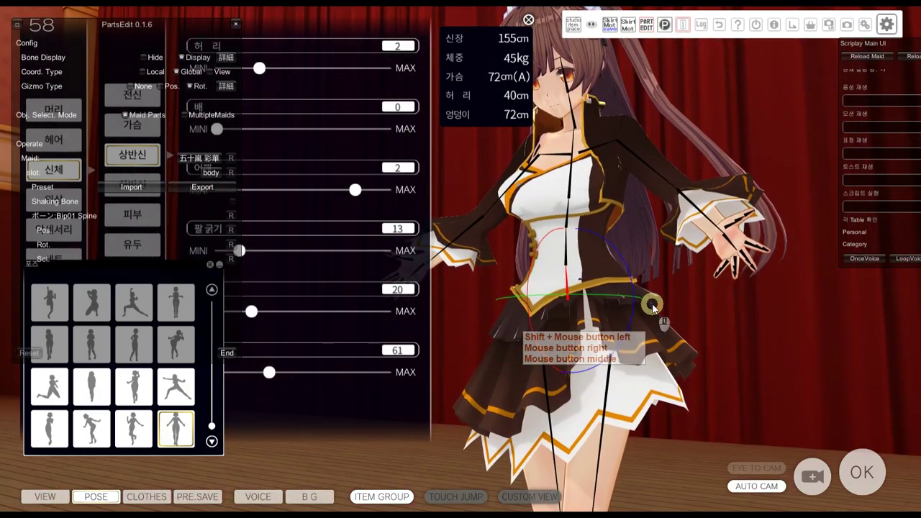
# Copy the "node消去 Spine" line from menu 정리.txt to the end of AraHaanLD-onep_i_menu.txt and add a line break after it.
pyautogui.hotkey('alt', 'Tab')
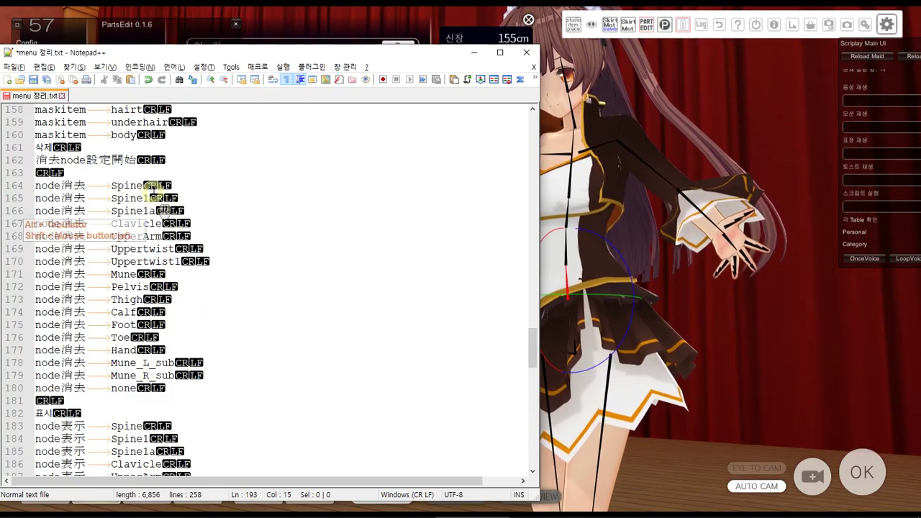
pyautogui.moveTo(154, 186); pyautogui.dragTo(34, 186)
pyautogui.hotkey('ctrl', 'c')
pyautogui.hotkey('alt', 'Tab')
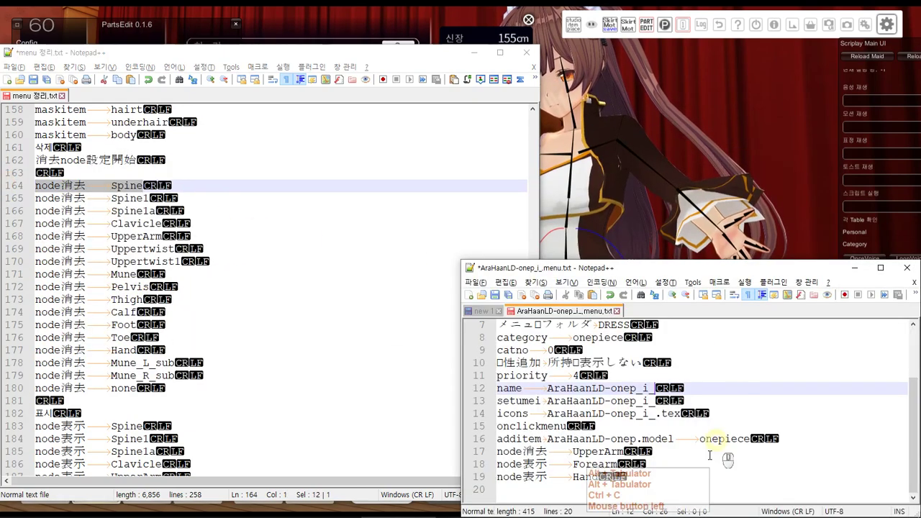
pyautogui.click(666, 489)
pyautogui.hotkey('ctrl', 'v')
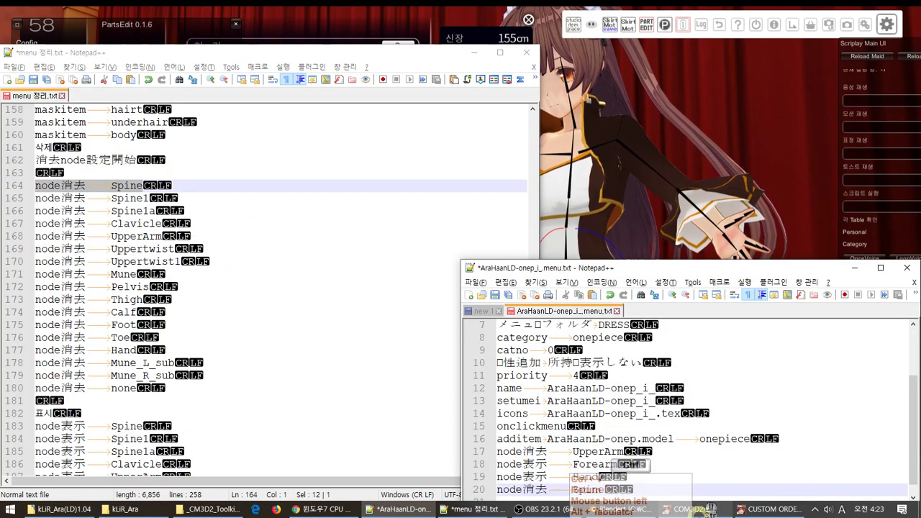
pyautogui.moveTo(715, 498)
pyautogui.scroll(-1, 659, 375)
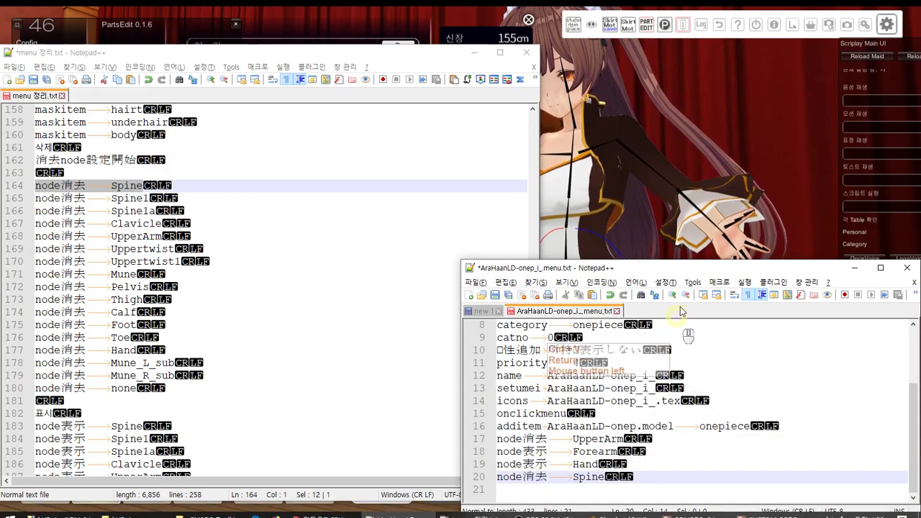
# Move the AraHaanLD-onep_i_menu.txt window up, save the file, and bring up the kLiR_Ara mod folder.
pyautogui.moveTo(705, 269); pyautogui.dragTo(698, 147)
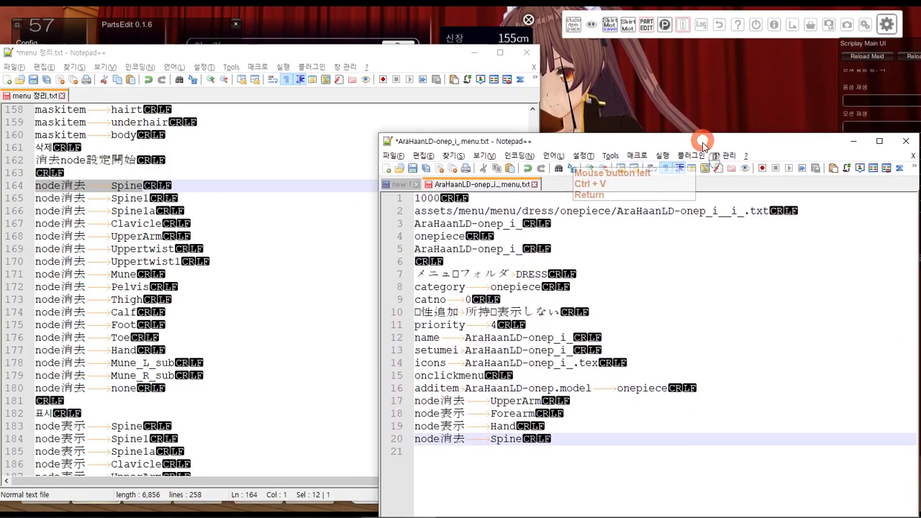
pyautogui.hotkey('ctrl', 's')
pyautogui.click(490, 313)
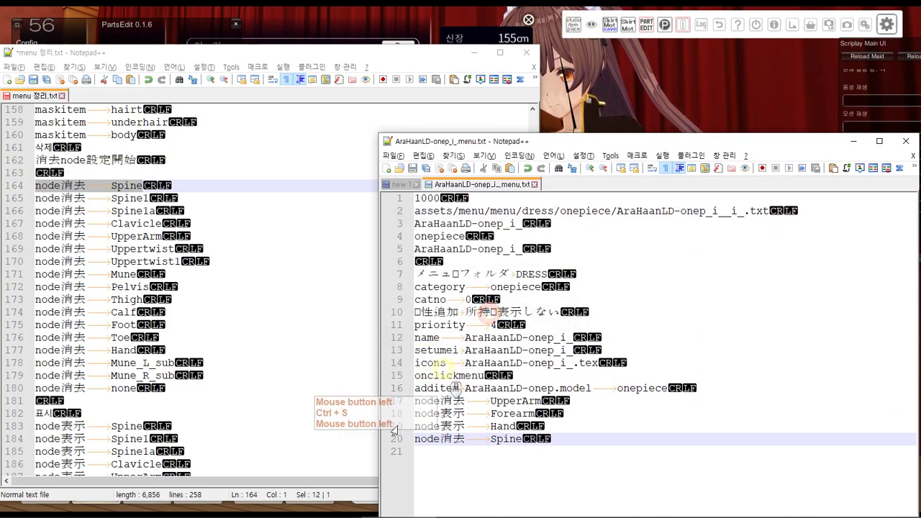
pyautogui.click(122, 509)
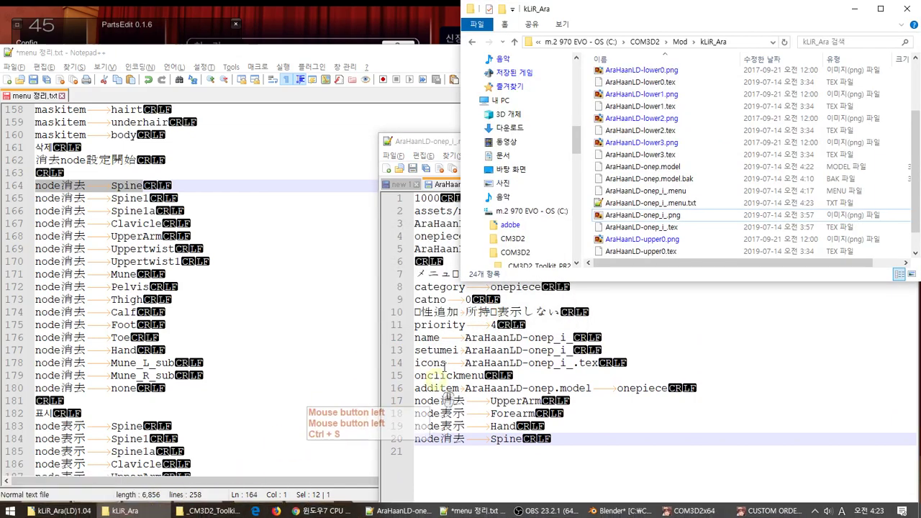